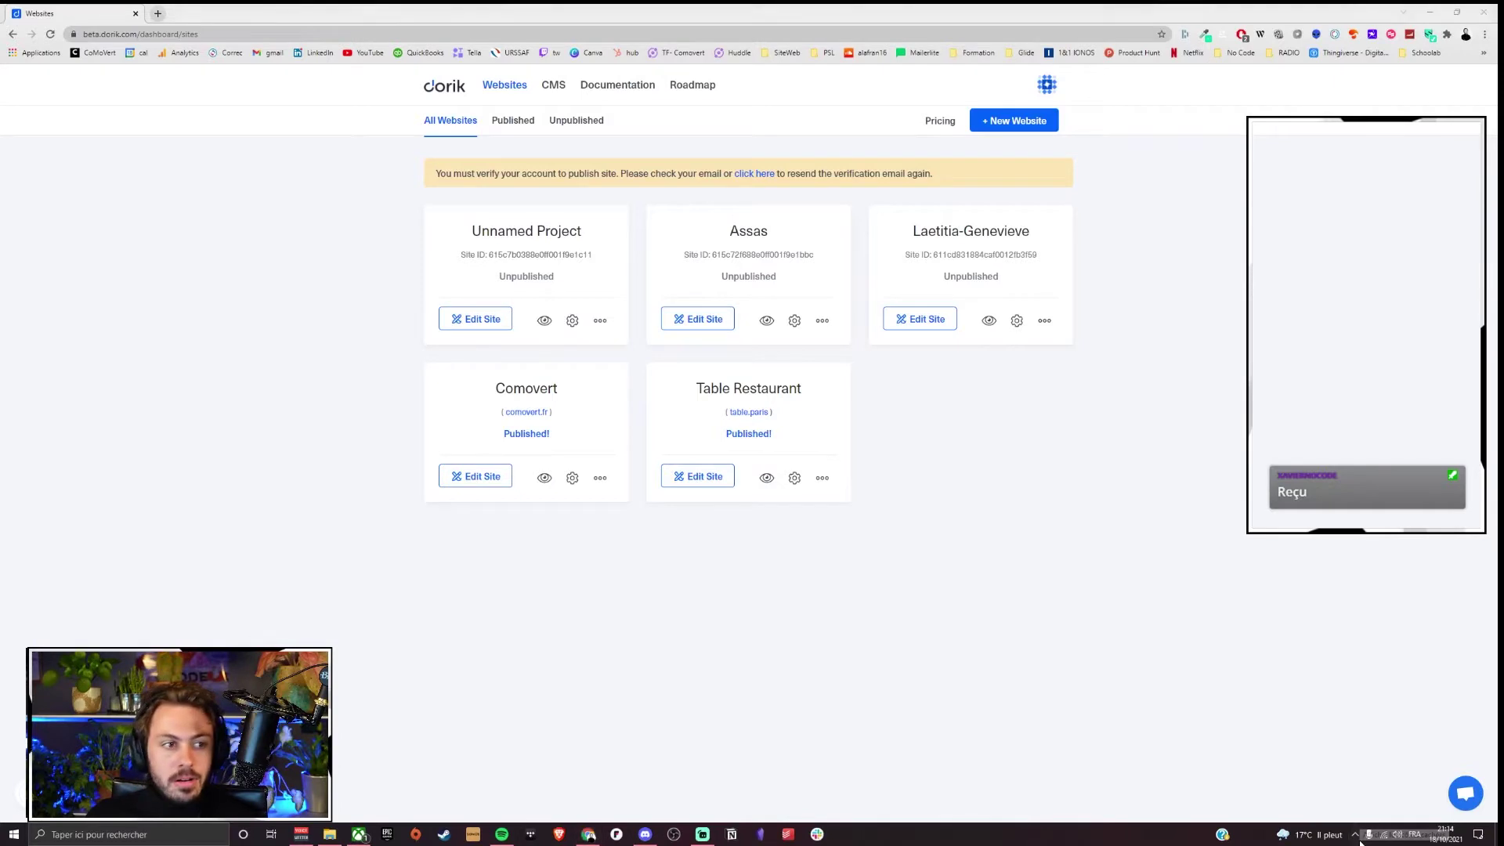
pyautogui.click(1356, 840)
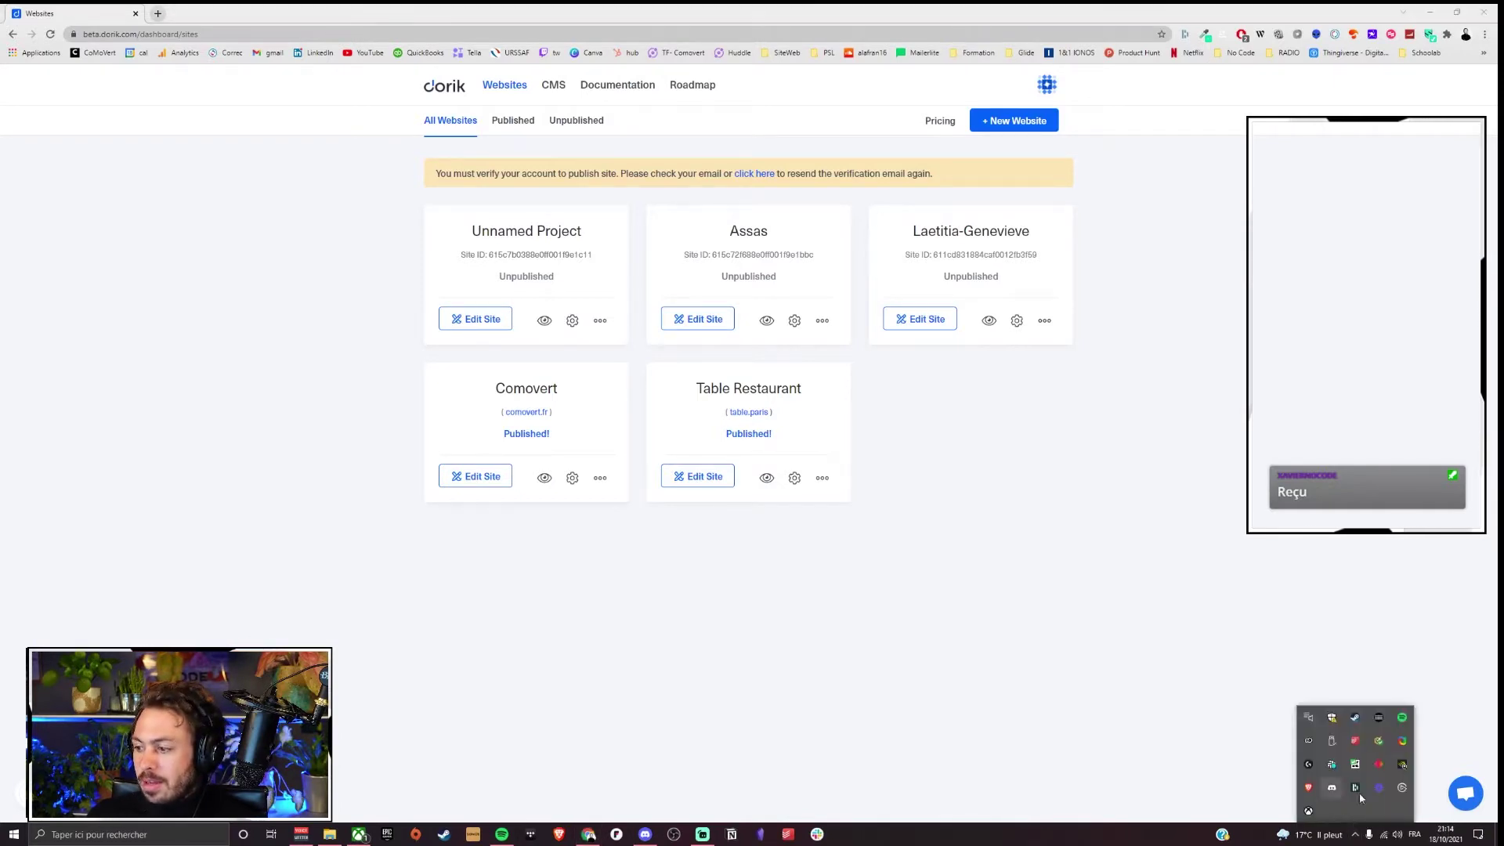
pyautogui.click(1399, 788)
pyautogui.moveTo(1403, 760); pyautogui.dragTo(1408, 758)
pyautogui.click(1408, 686)
pyautogui.click(1417, 688)
pyautogui.click(1420, 759)
pyautogui.click(1428, 686)
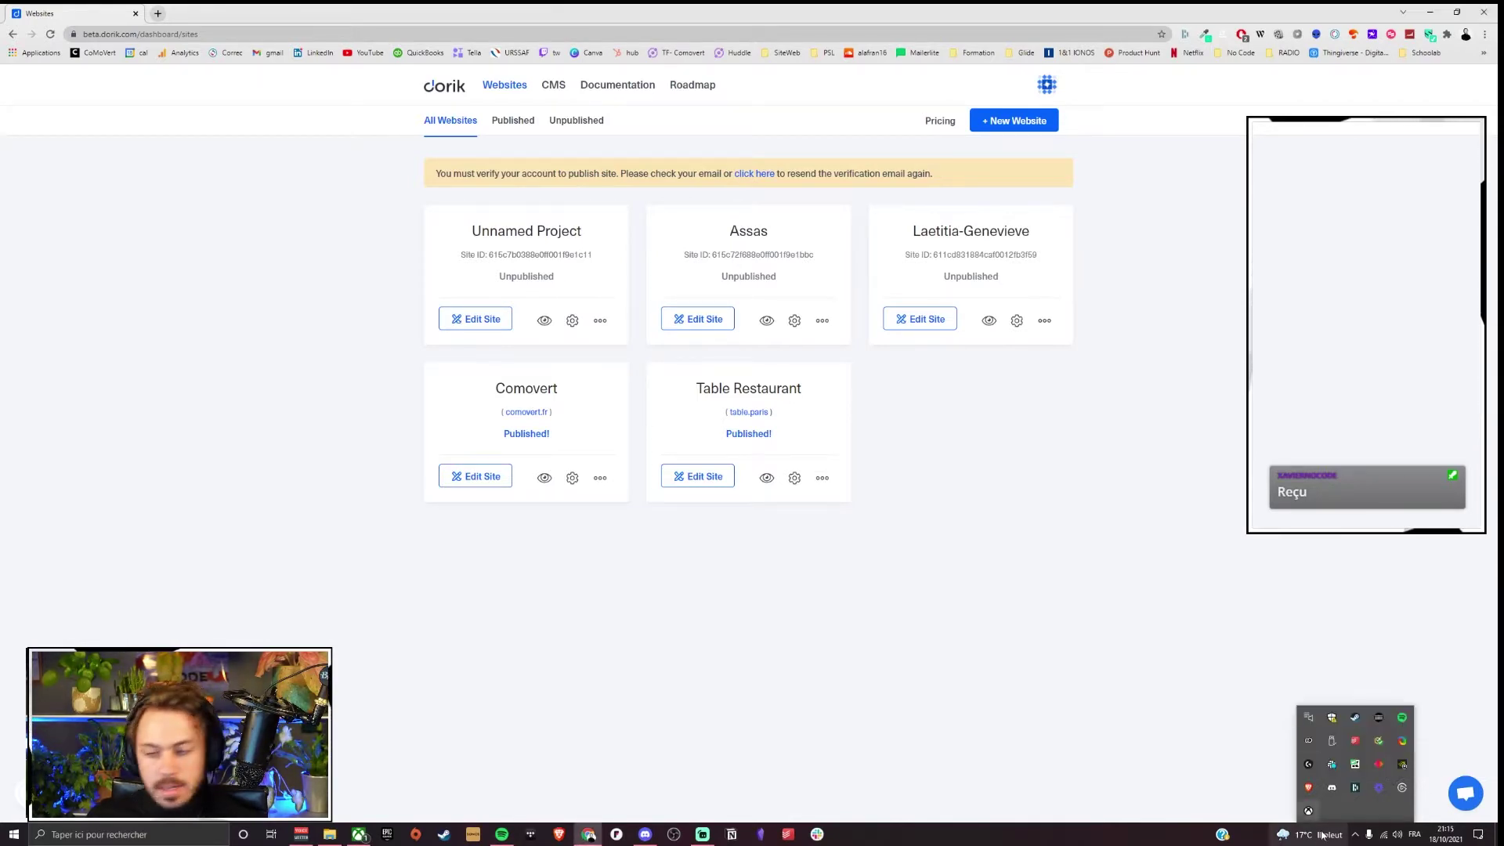
pyautogui.click(1356, 834)
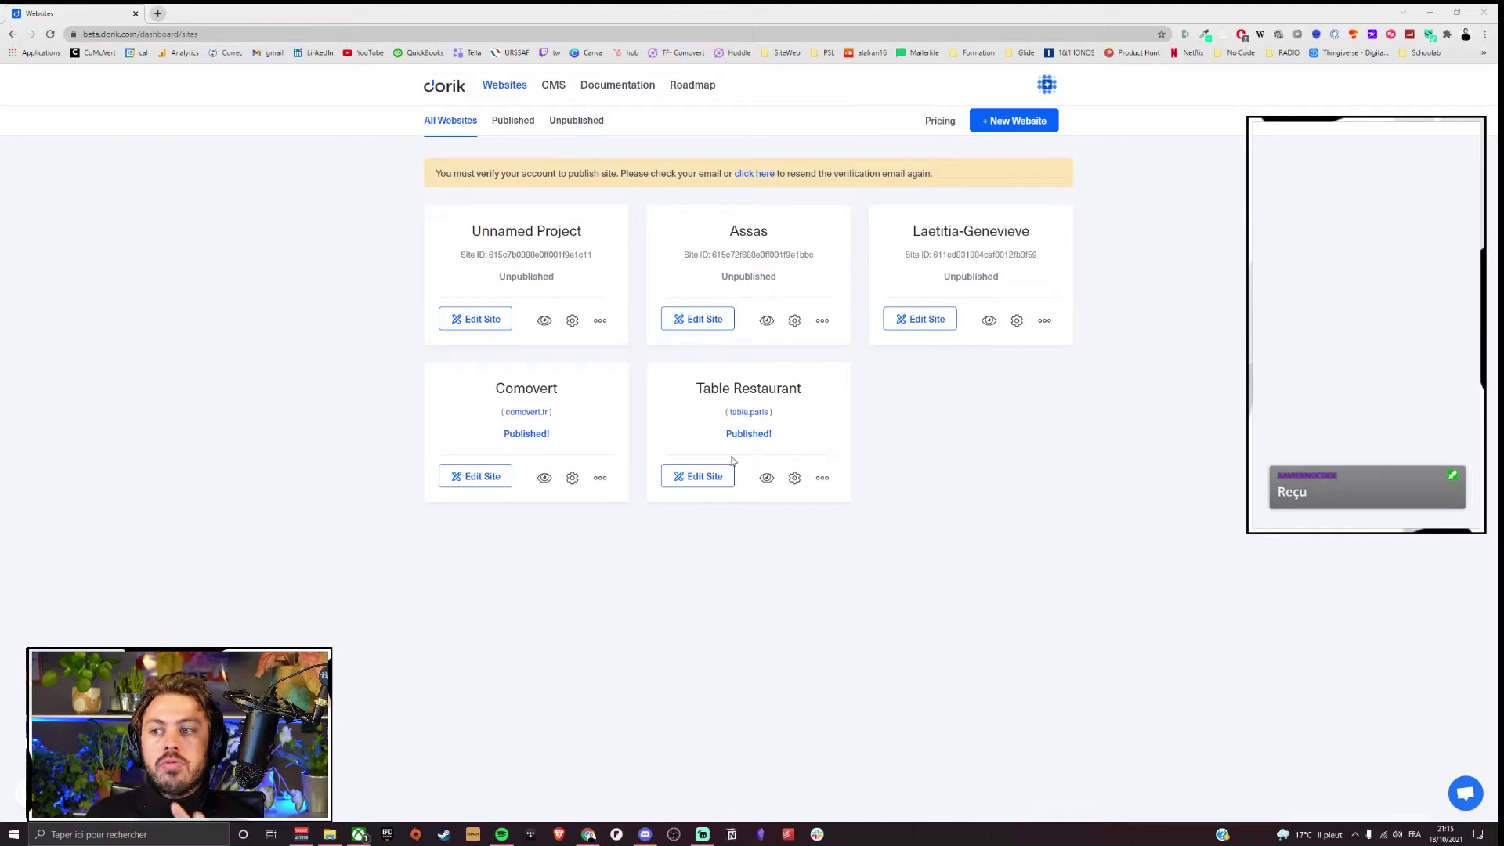
pyautogui.moveTo(934, 436); pyautogui.dragTo(265, 224)
pyautogui.click(313, 228)
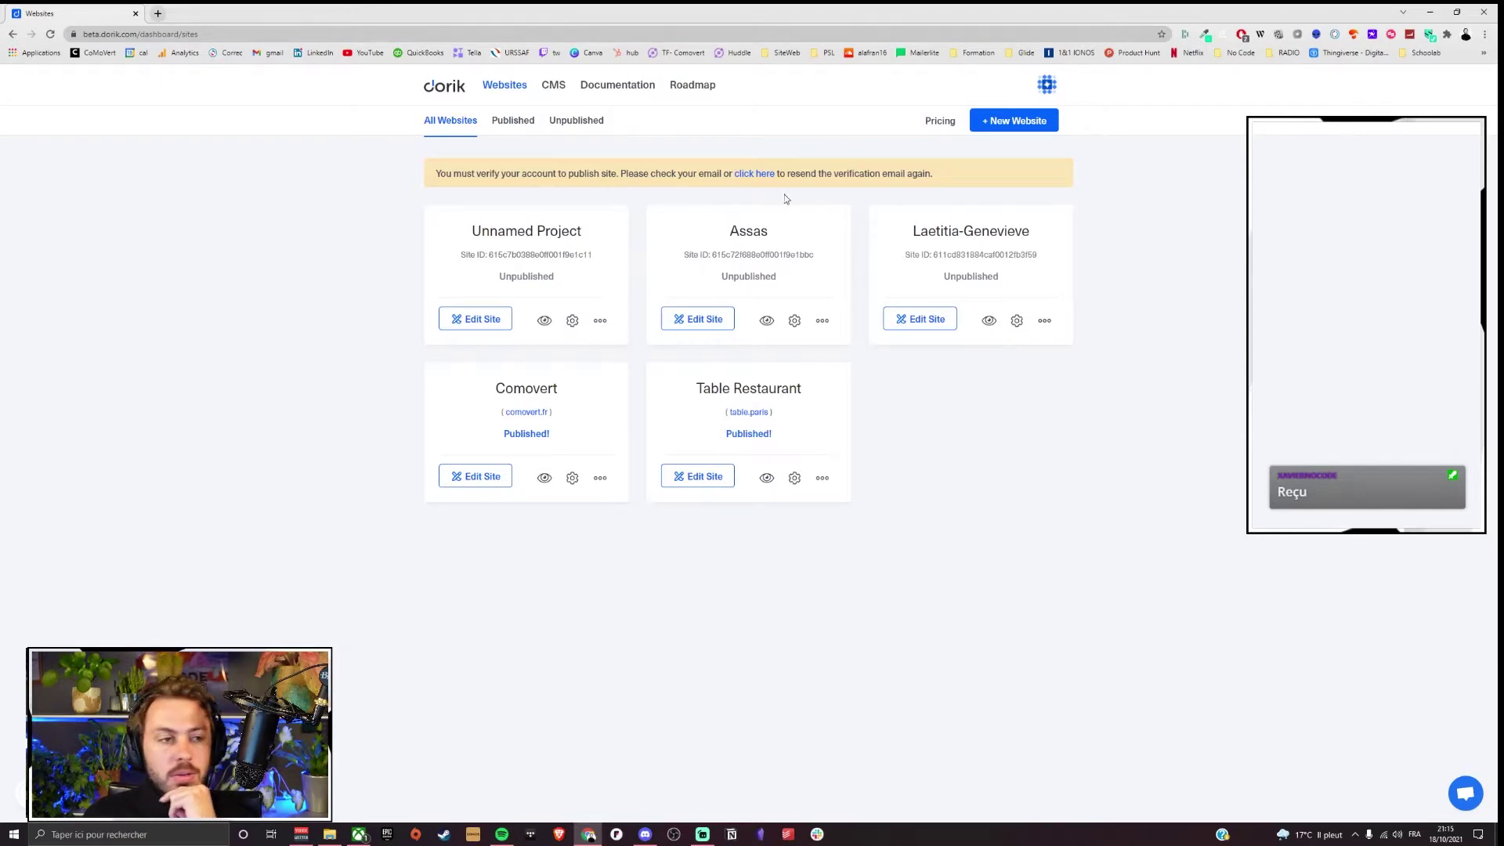
# Step: Open the CMS section of the beta dashboard and compare it with the Blog/CMS page of the regular Dorik app
pyautogui.click(548, 86)
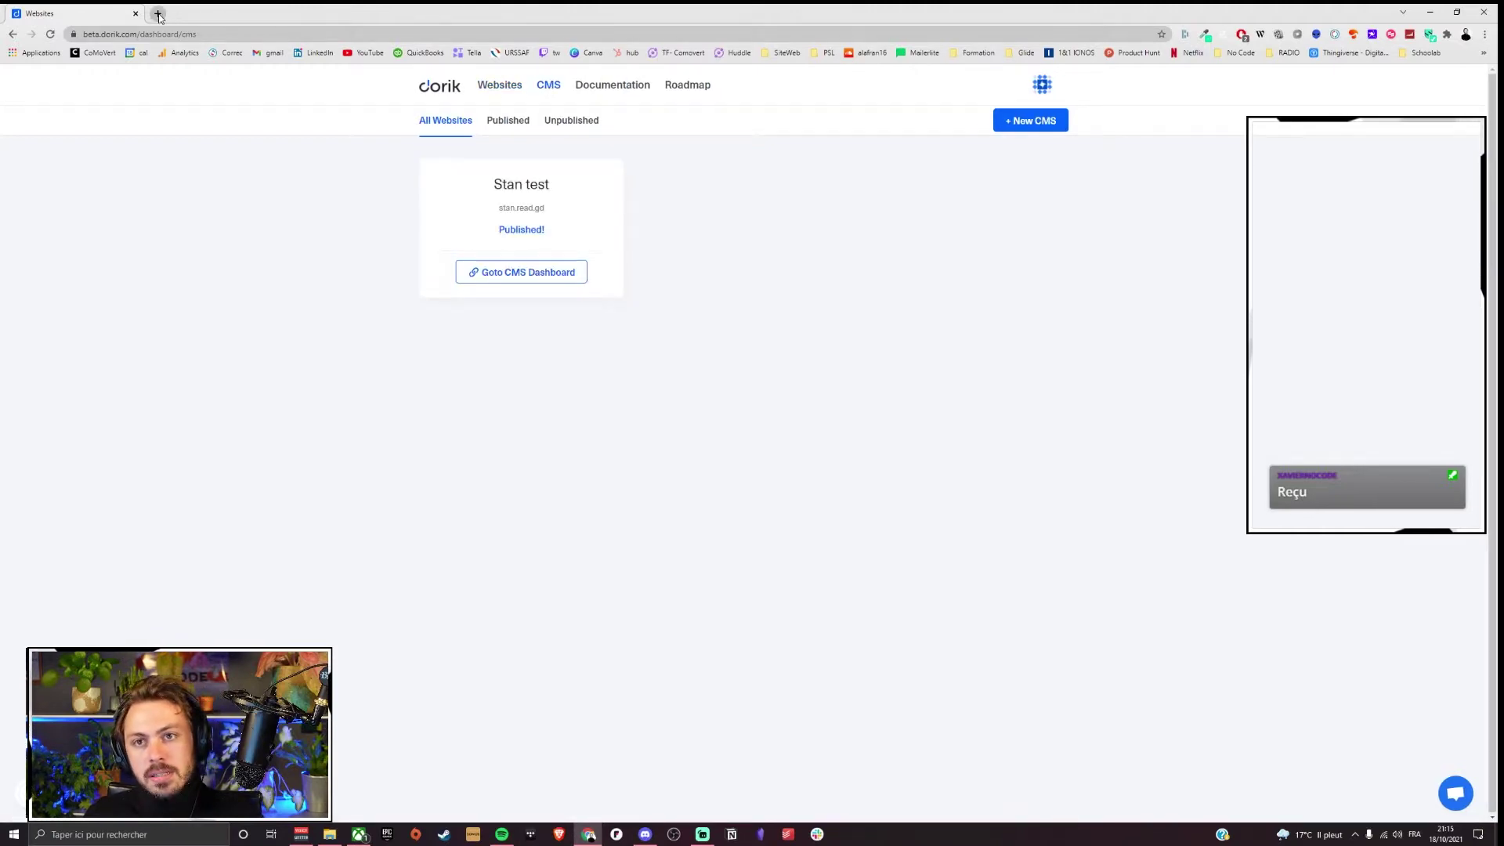
pyautogui.click(159, 14)
pyautogui.write('dorik')
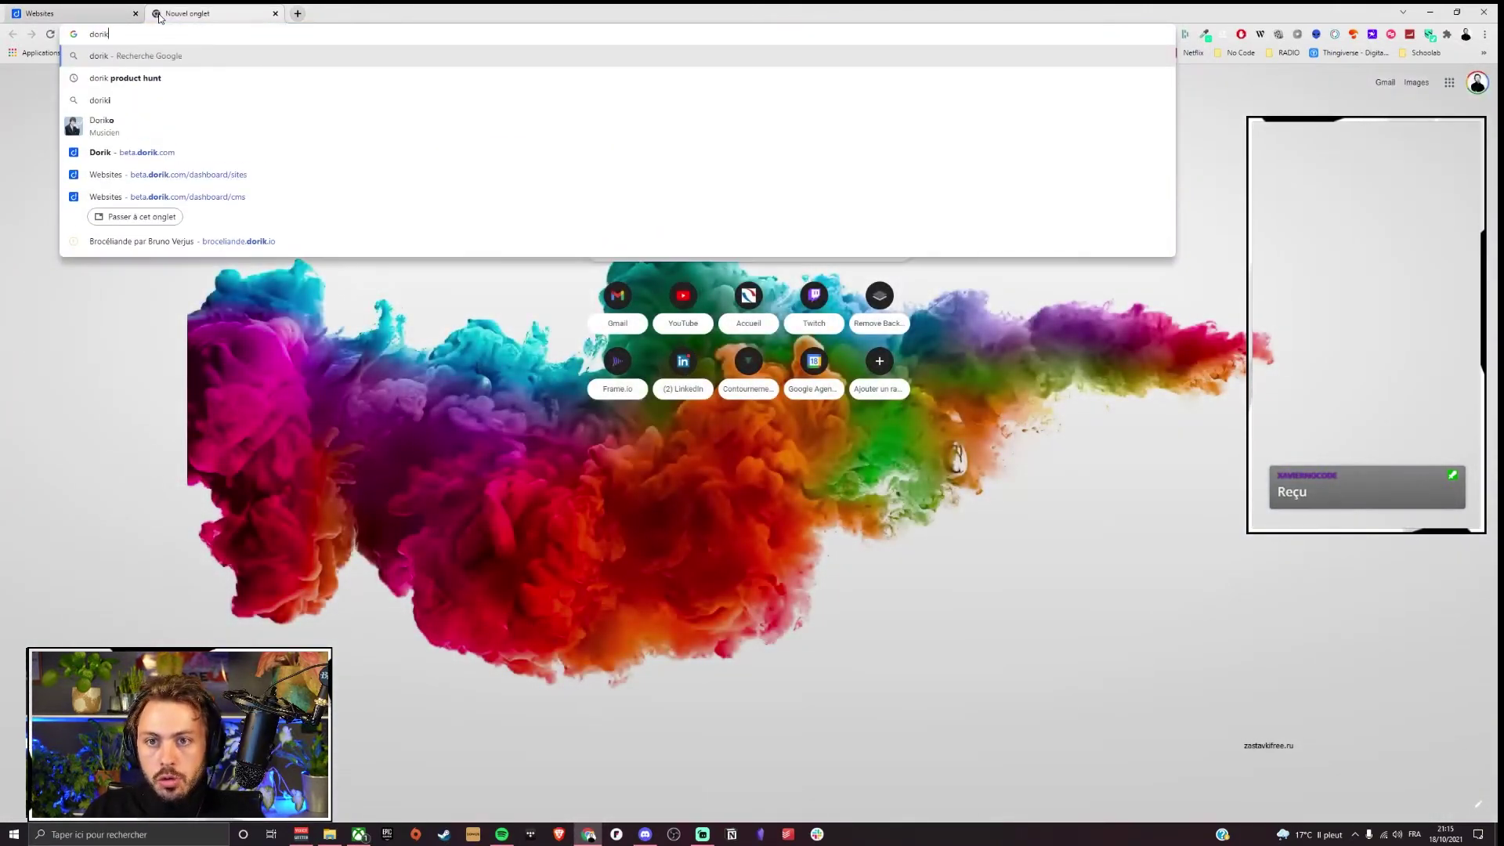
pyautogui.press('Return')
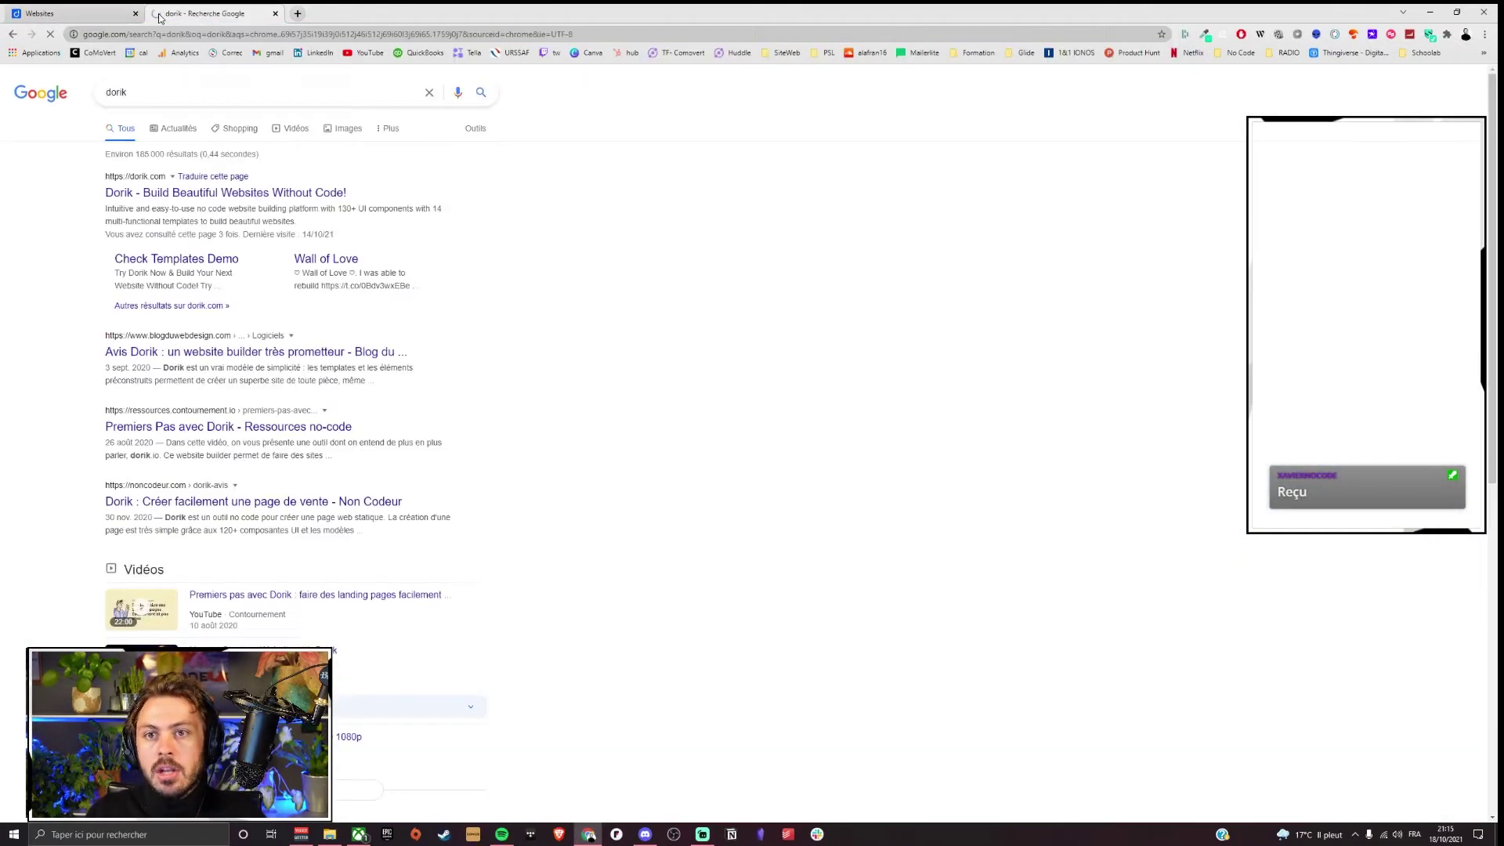
pyautogui.click(235, 191)
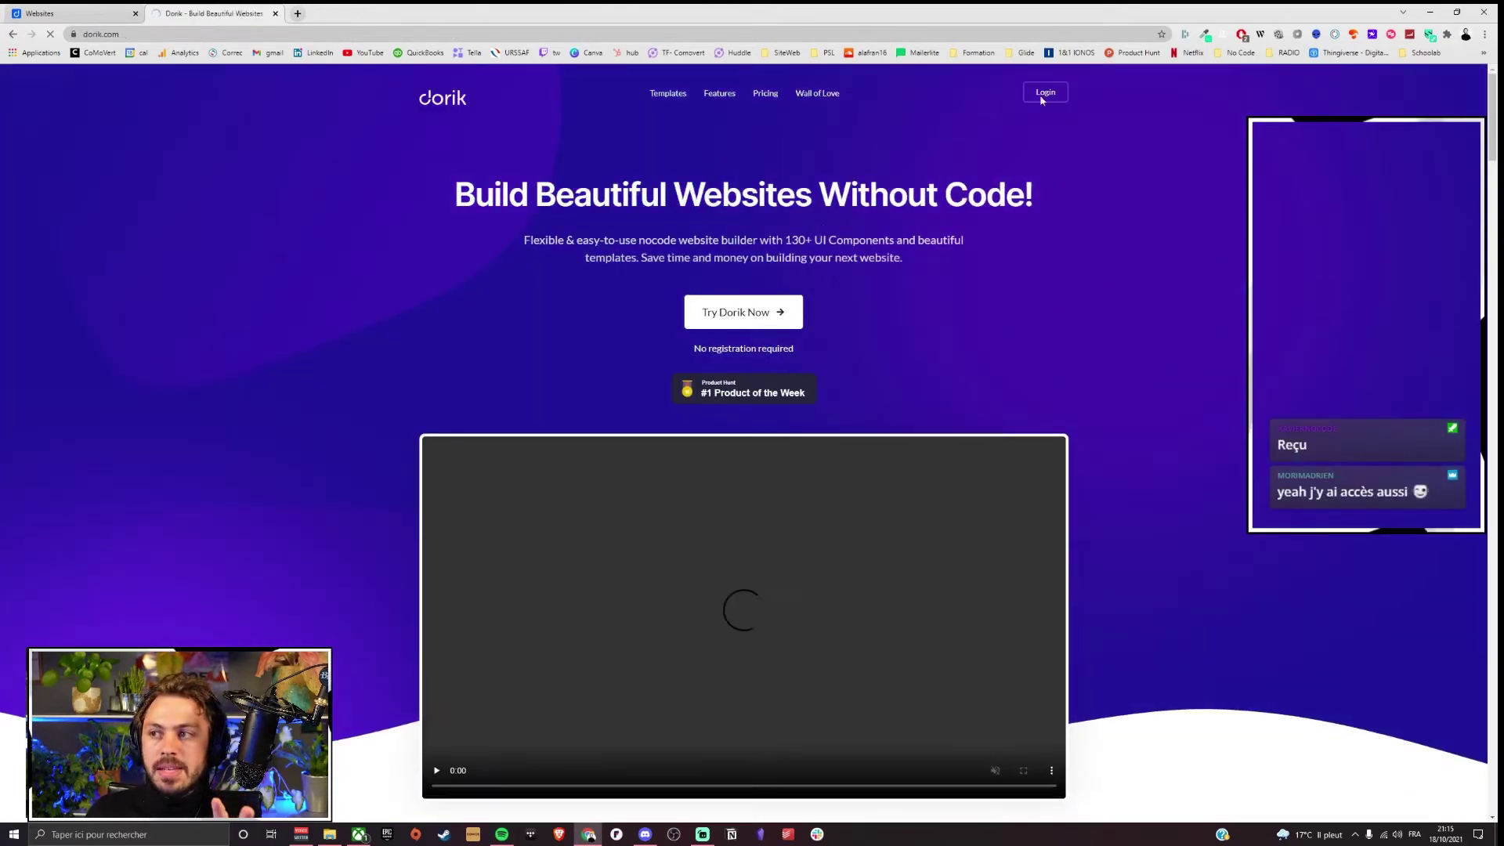
pyautogui.click(1045, 92)
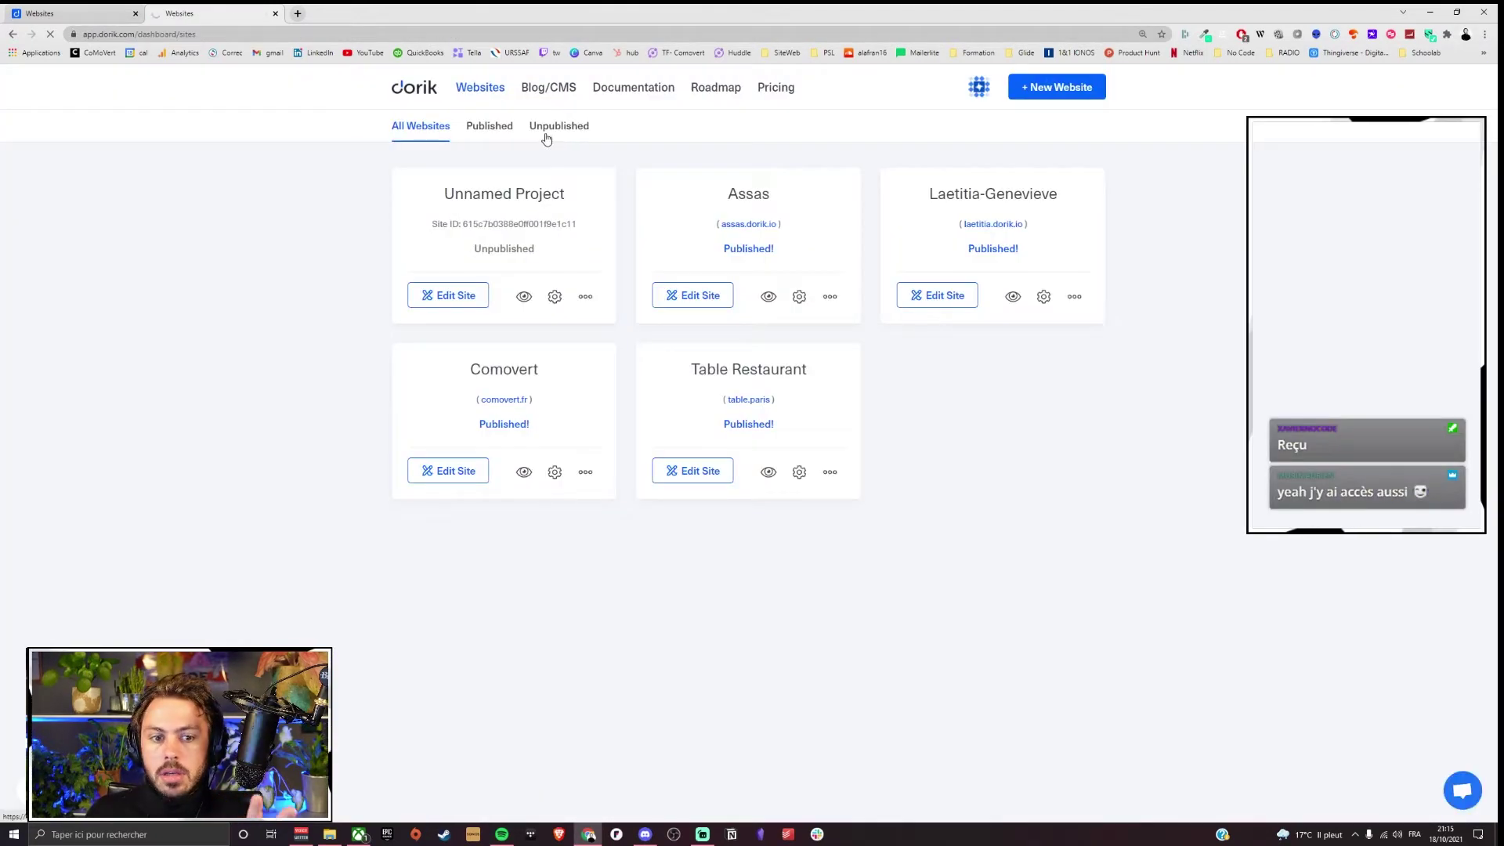
pyautogui.click(548, 92)
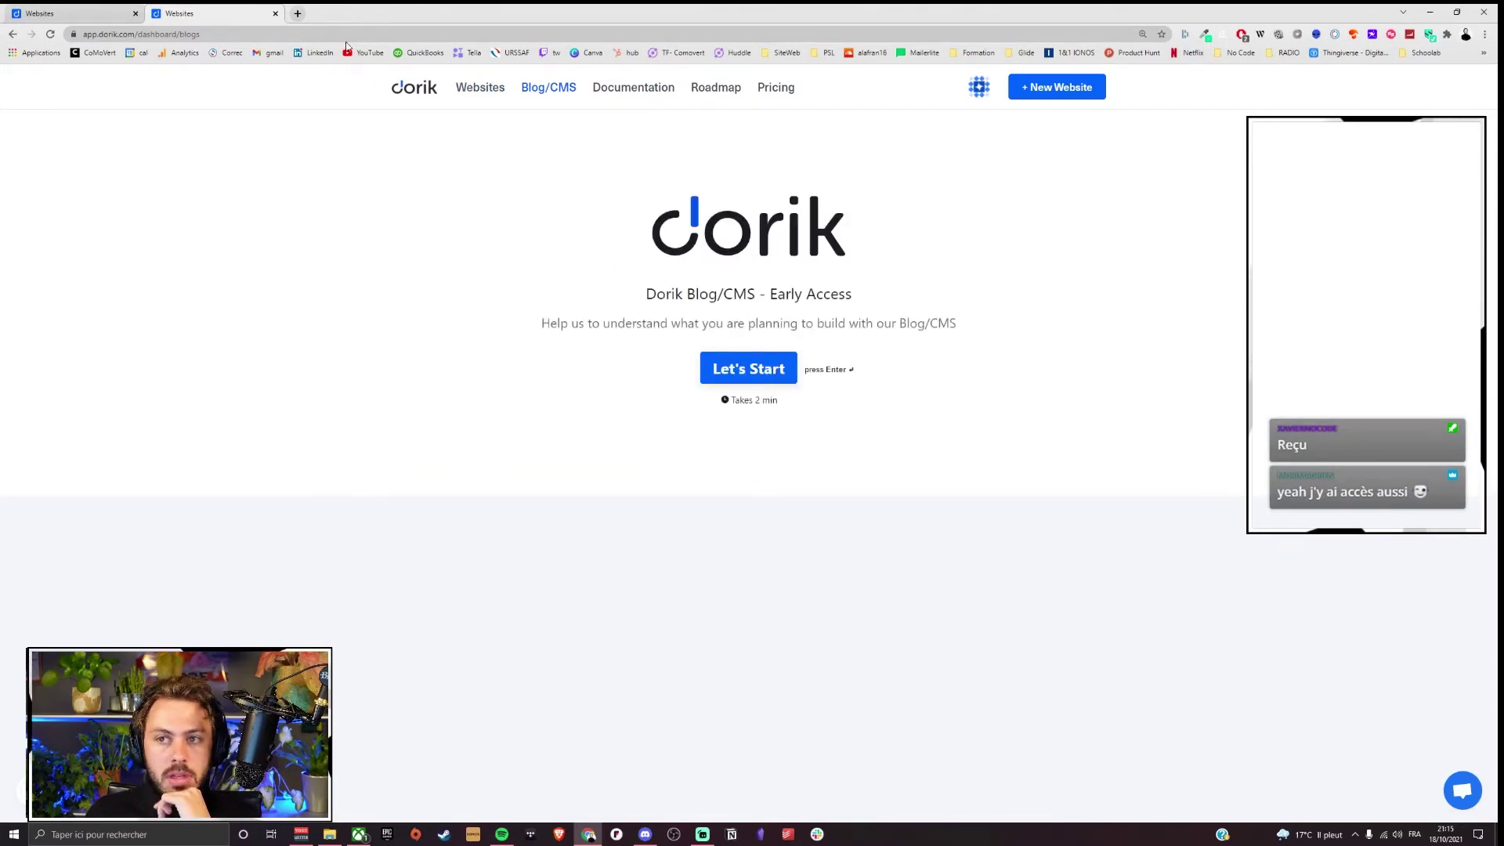
pyautogui.click(275, 14)
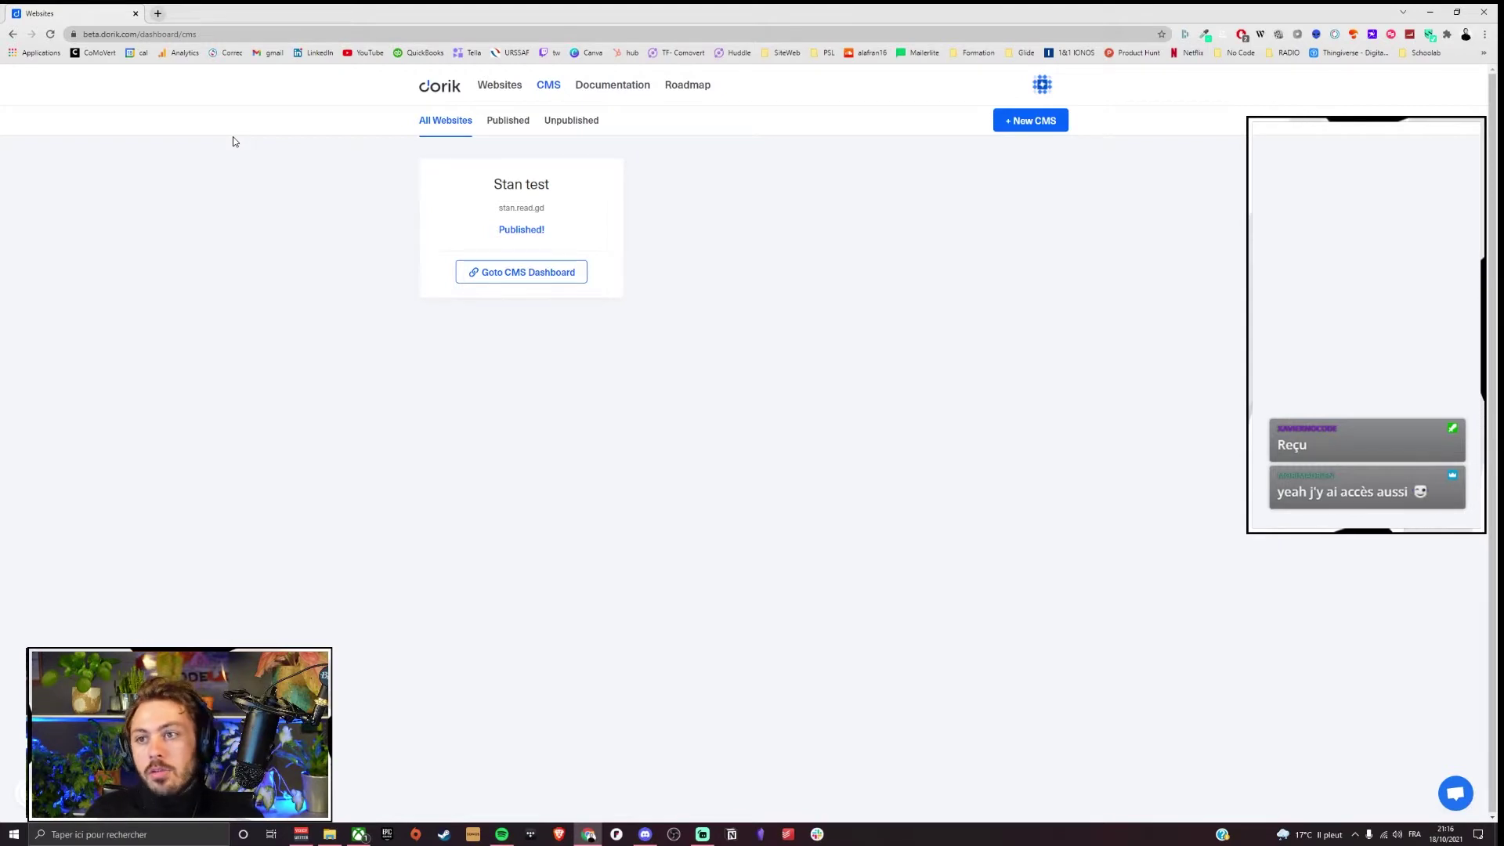
# Step: Start a new CMS from the available template, with the title "Twitch test" and the owner's first name as domain prefix
pyautogui.click(1029, 121)
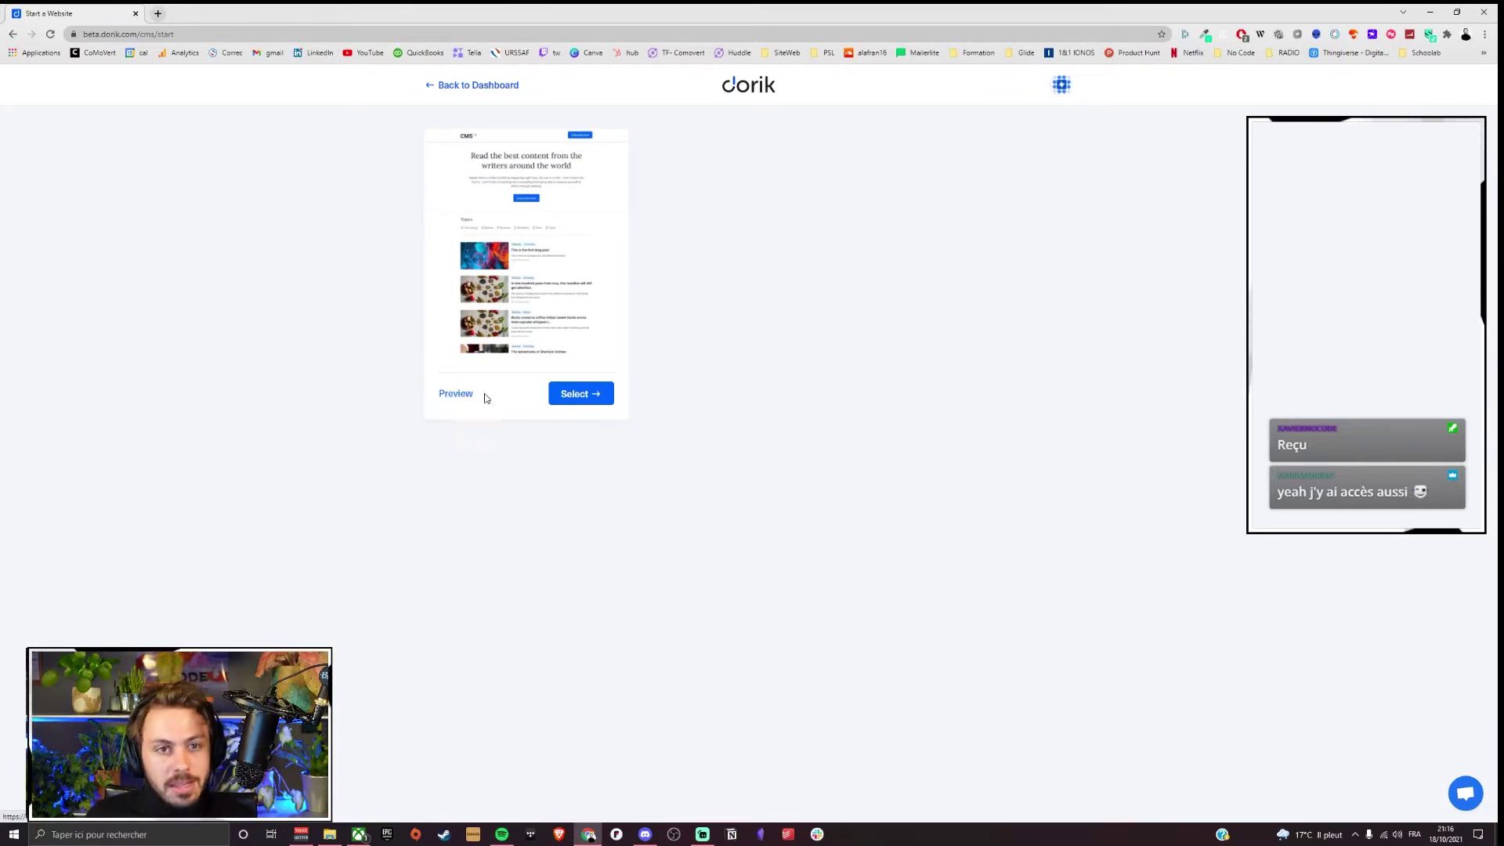
pyautogui.click(565, 394)
pyautogui.click(701, 403)
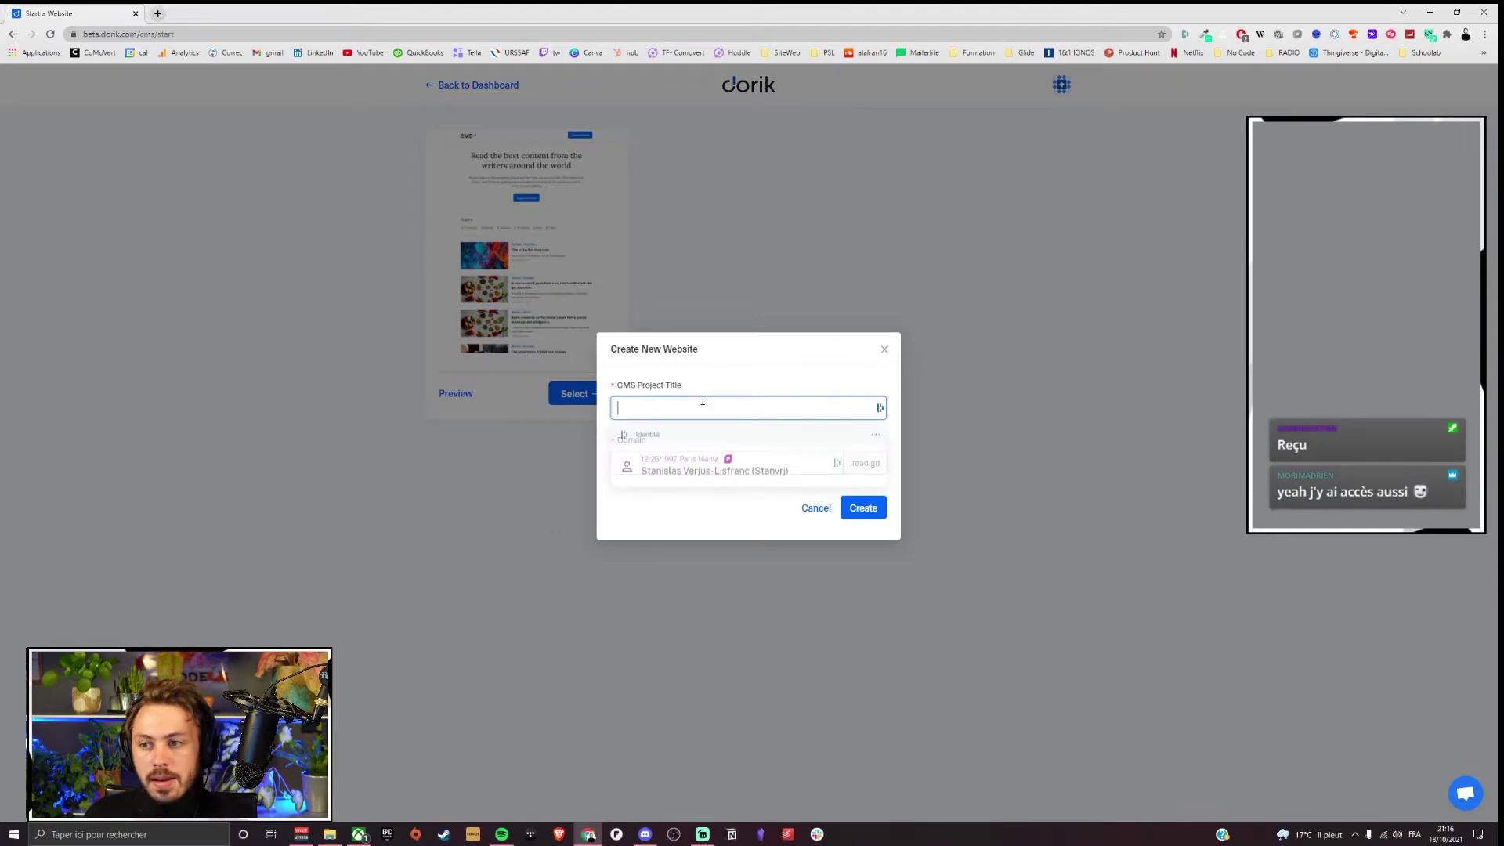
pyautogui.write('Twitch test')
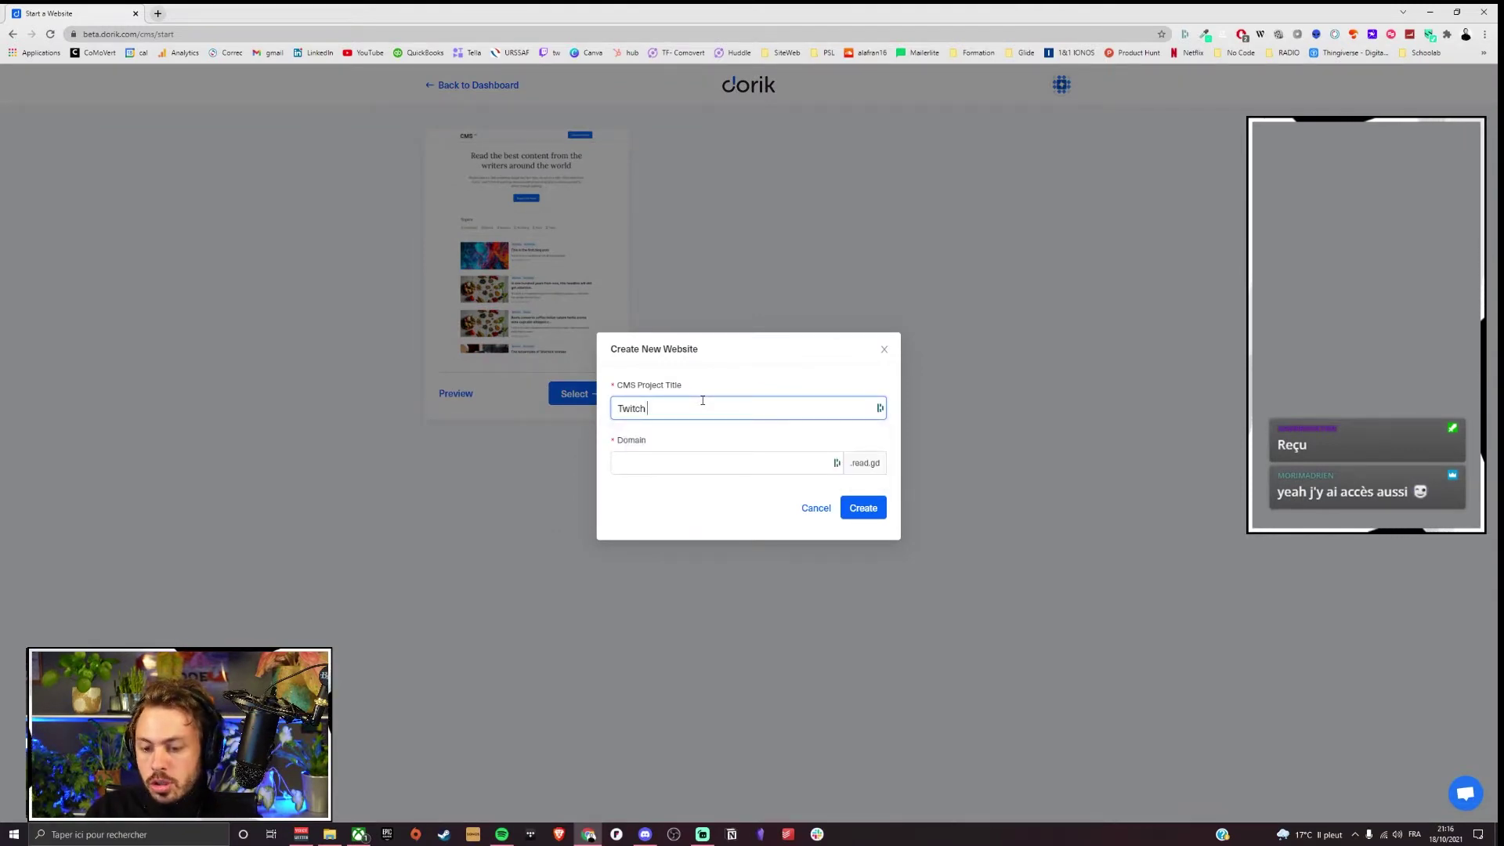
pyautogui.press('Tab')
pyautogui.write('Stan')
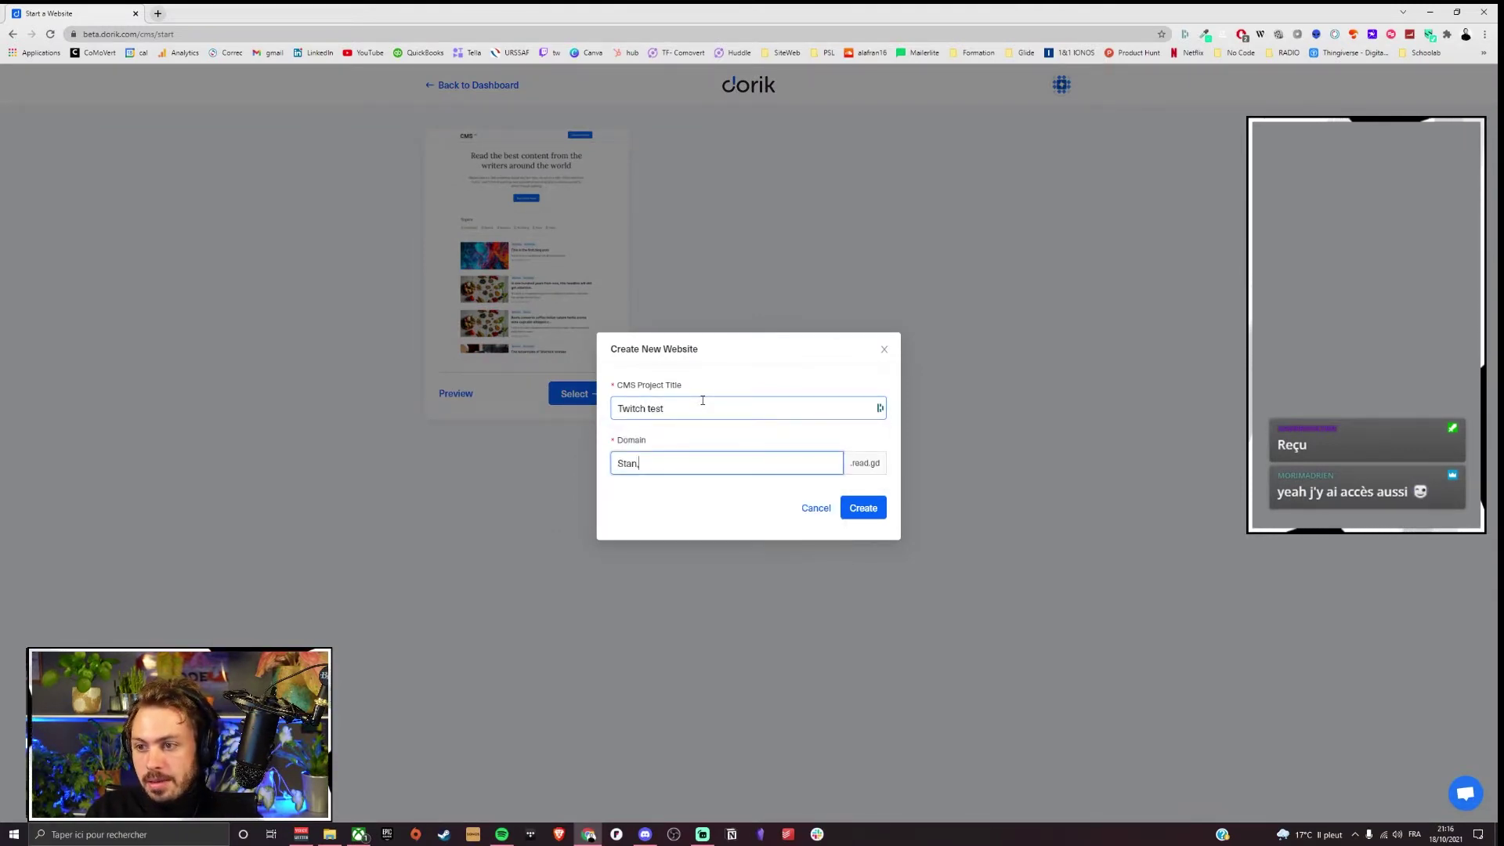
pyautogui.click(670, 513)
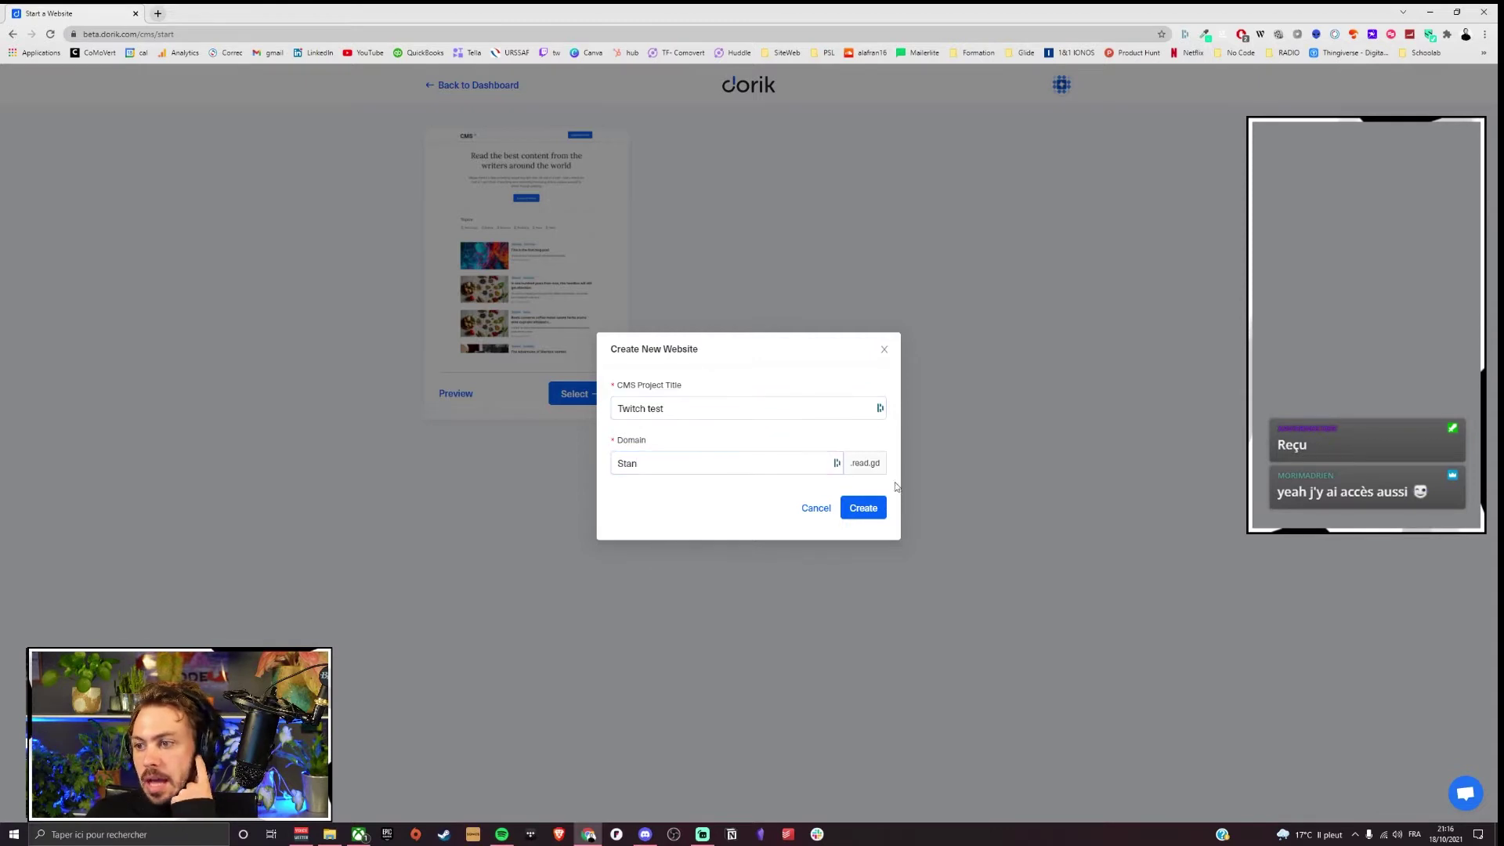
pyautogui.moveTo(849, 463); pyautogui.dragTo(881, 468)
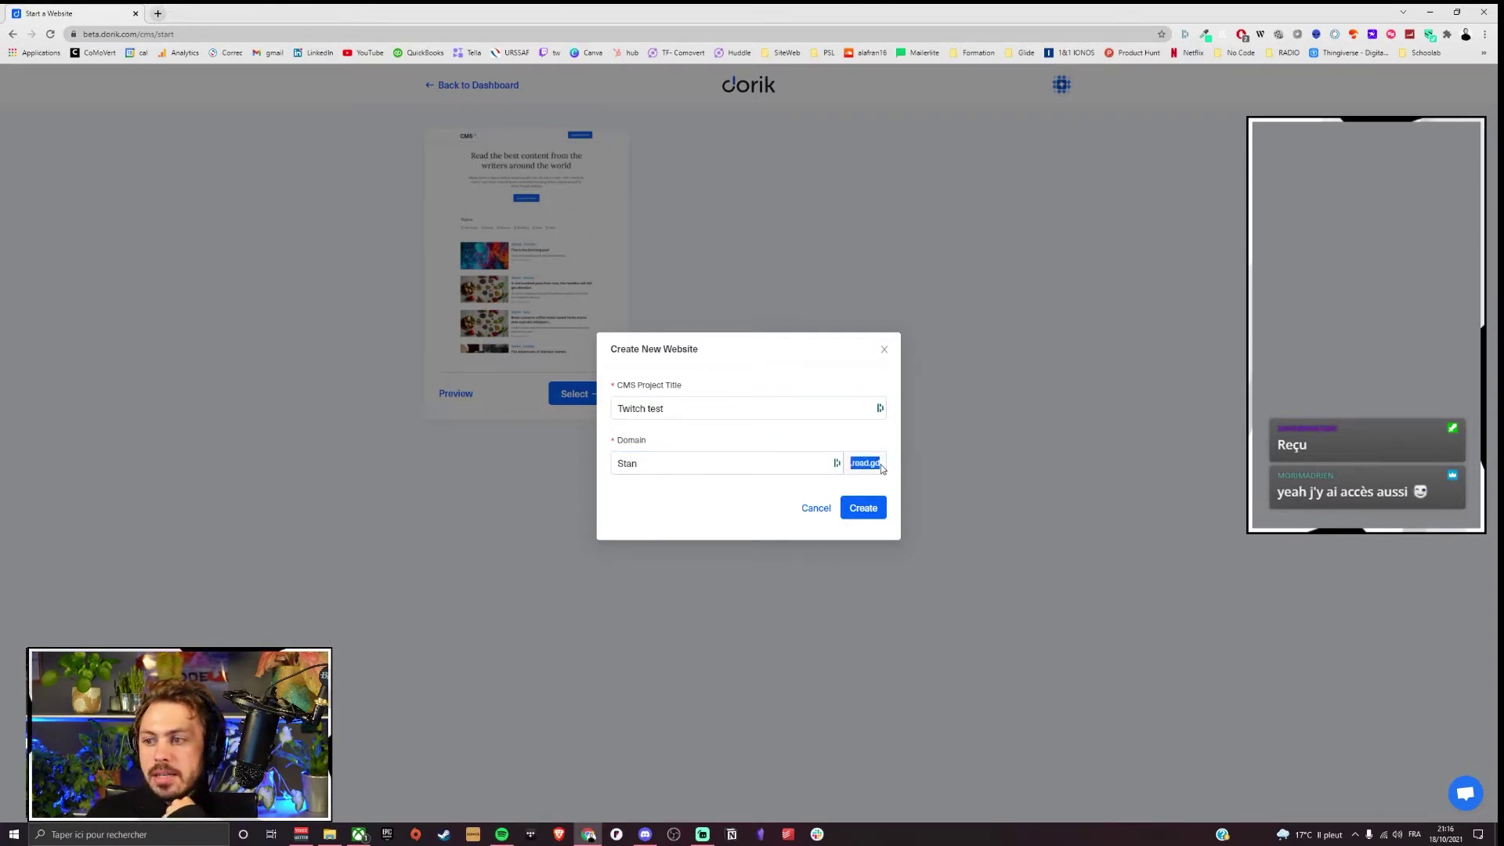
pyautogui.click(851, 468)
pyautogui.moveTo(851, 468); pyautogui.dragTo(890, 470)
pyautogui.click(854, 479)
pyautogui.click(855, 492)
pyautogui.click(853, 479)
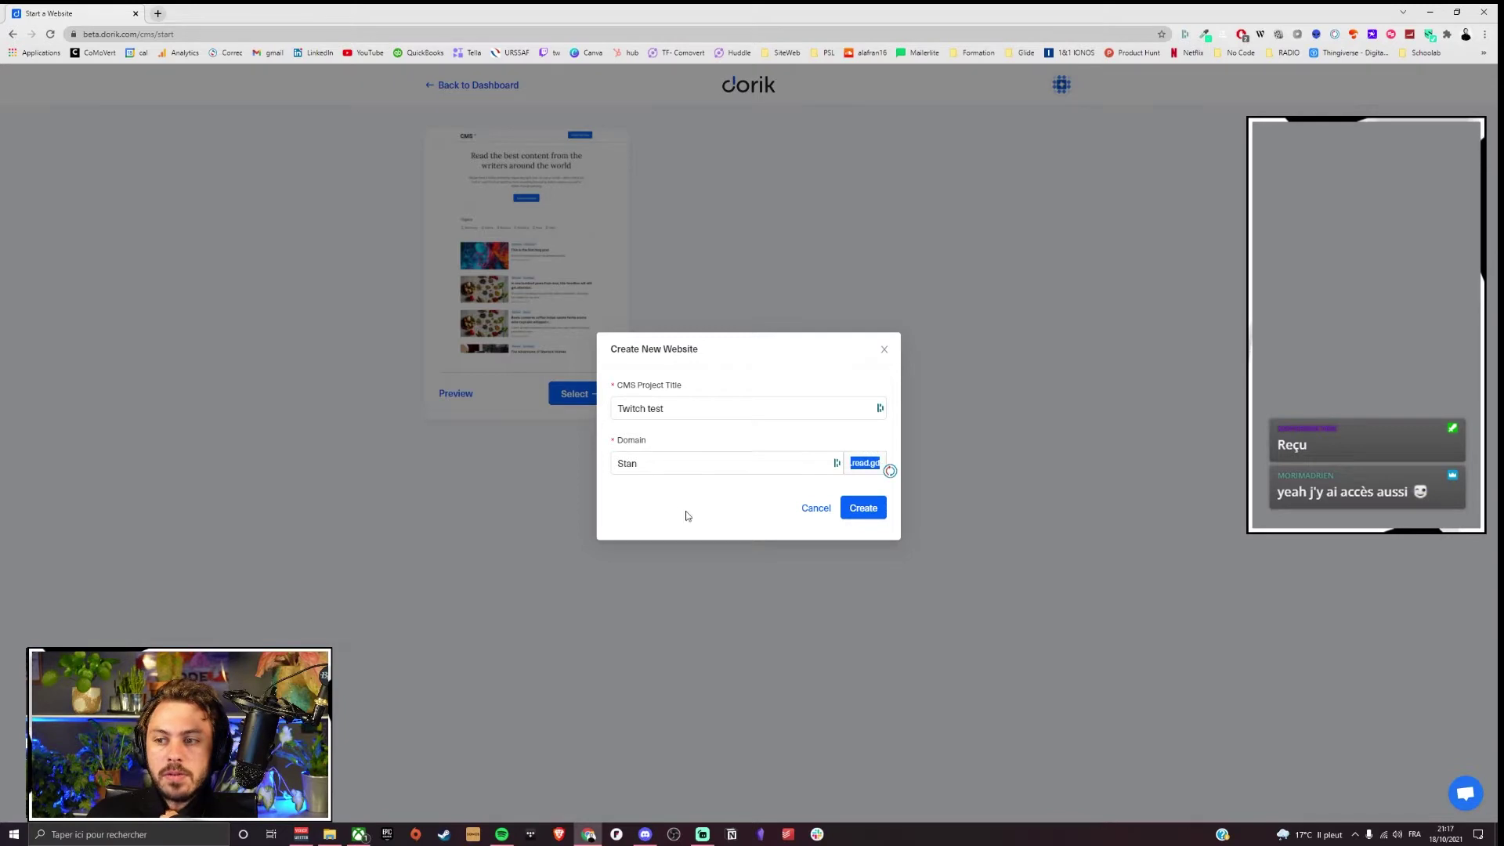
# Step: Replace the domain prefix with the owner's first name joined to the shortened surname, and create the CMS site
pyautogui.click(865, 511)
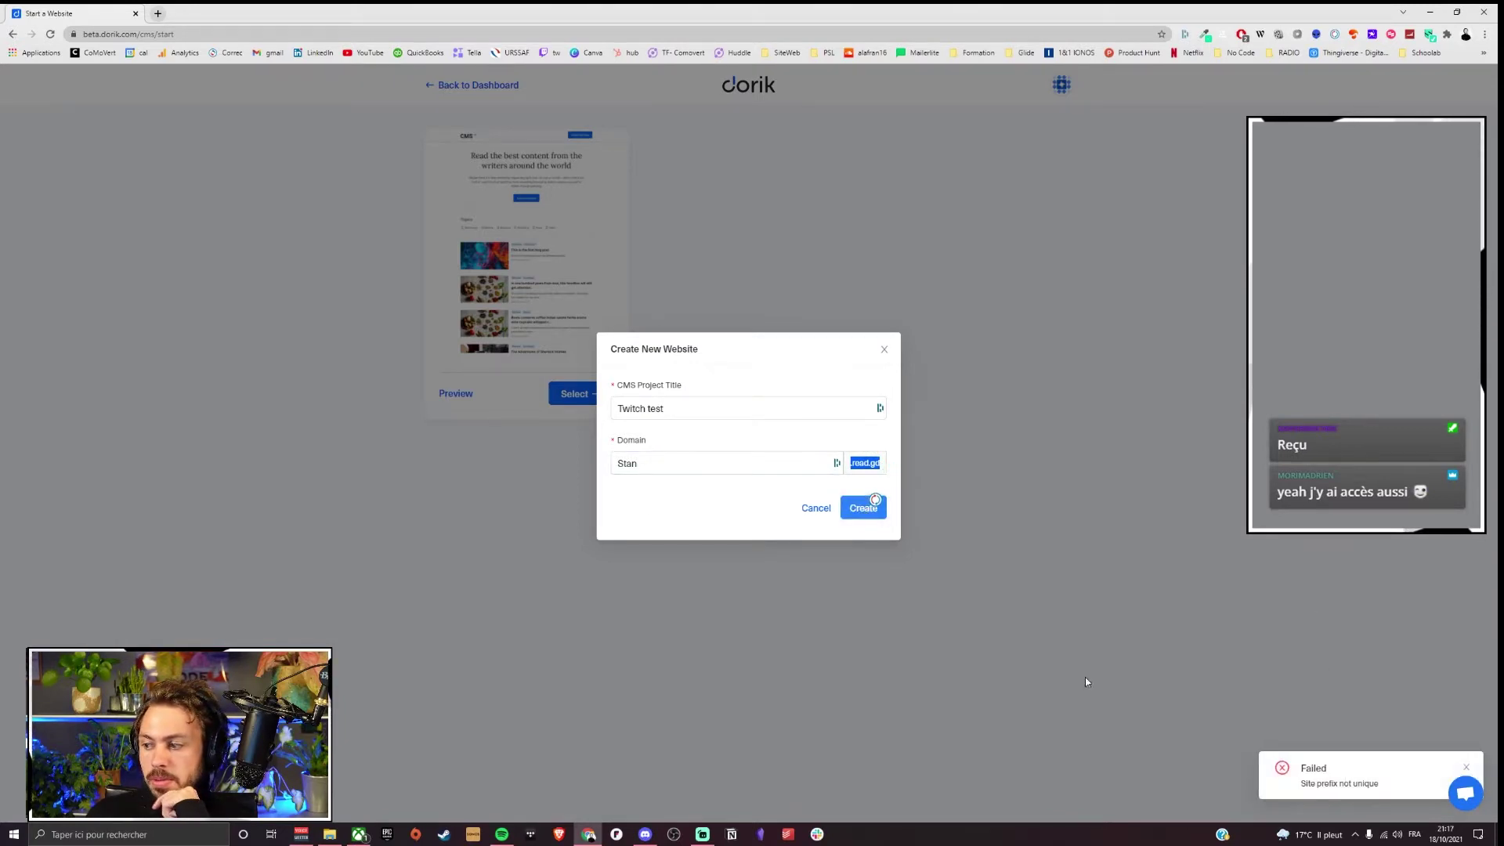
pyautogui.moveTo(649, 466); pyautogui.dragTo(604, 457)
pyautogui.write('stan')
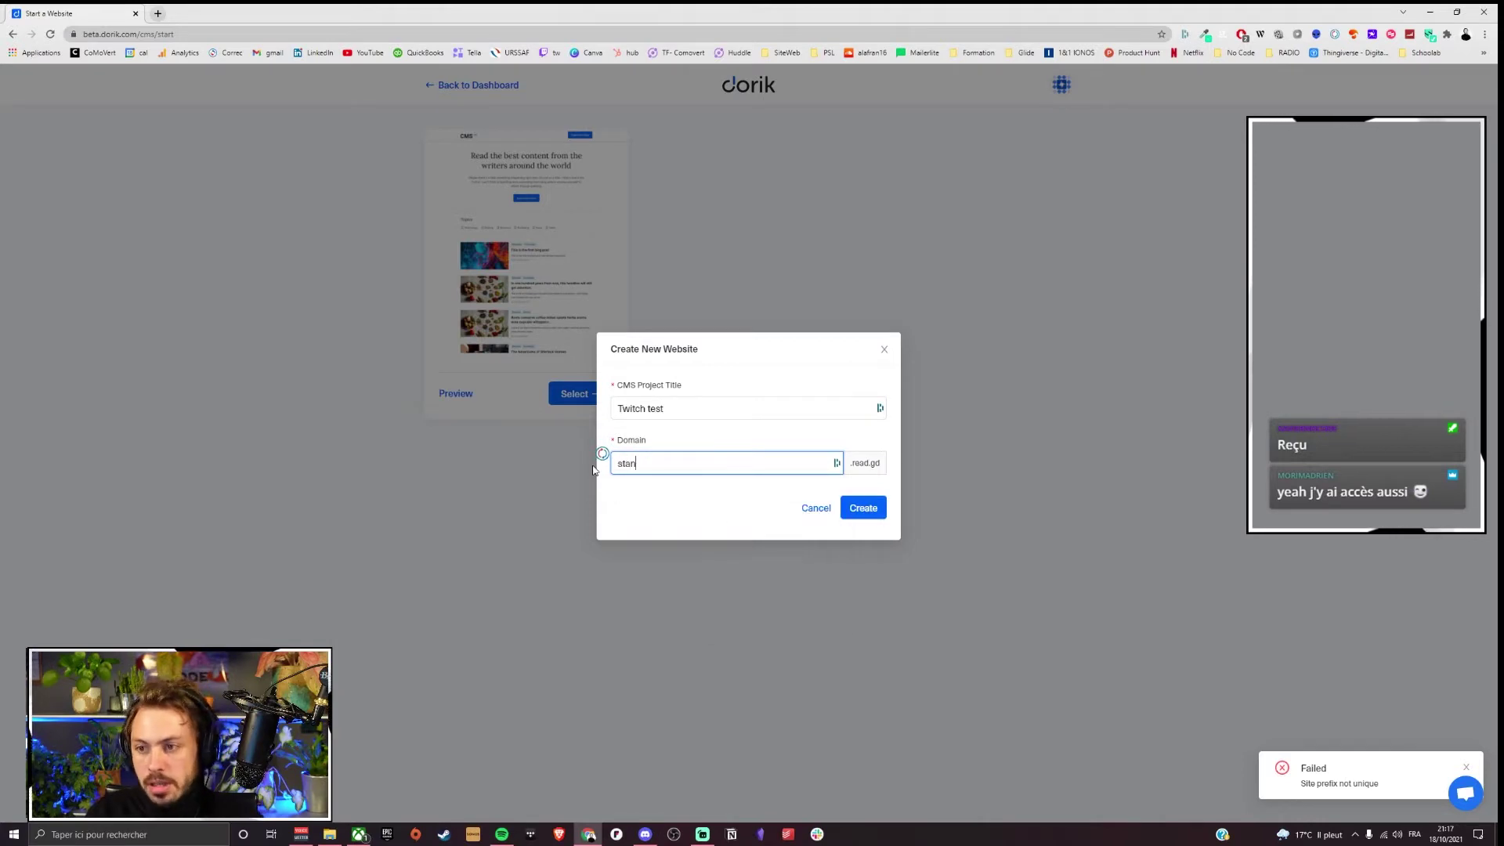
pyautogui.write('verju')
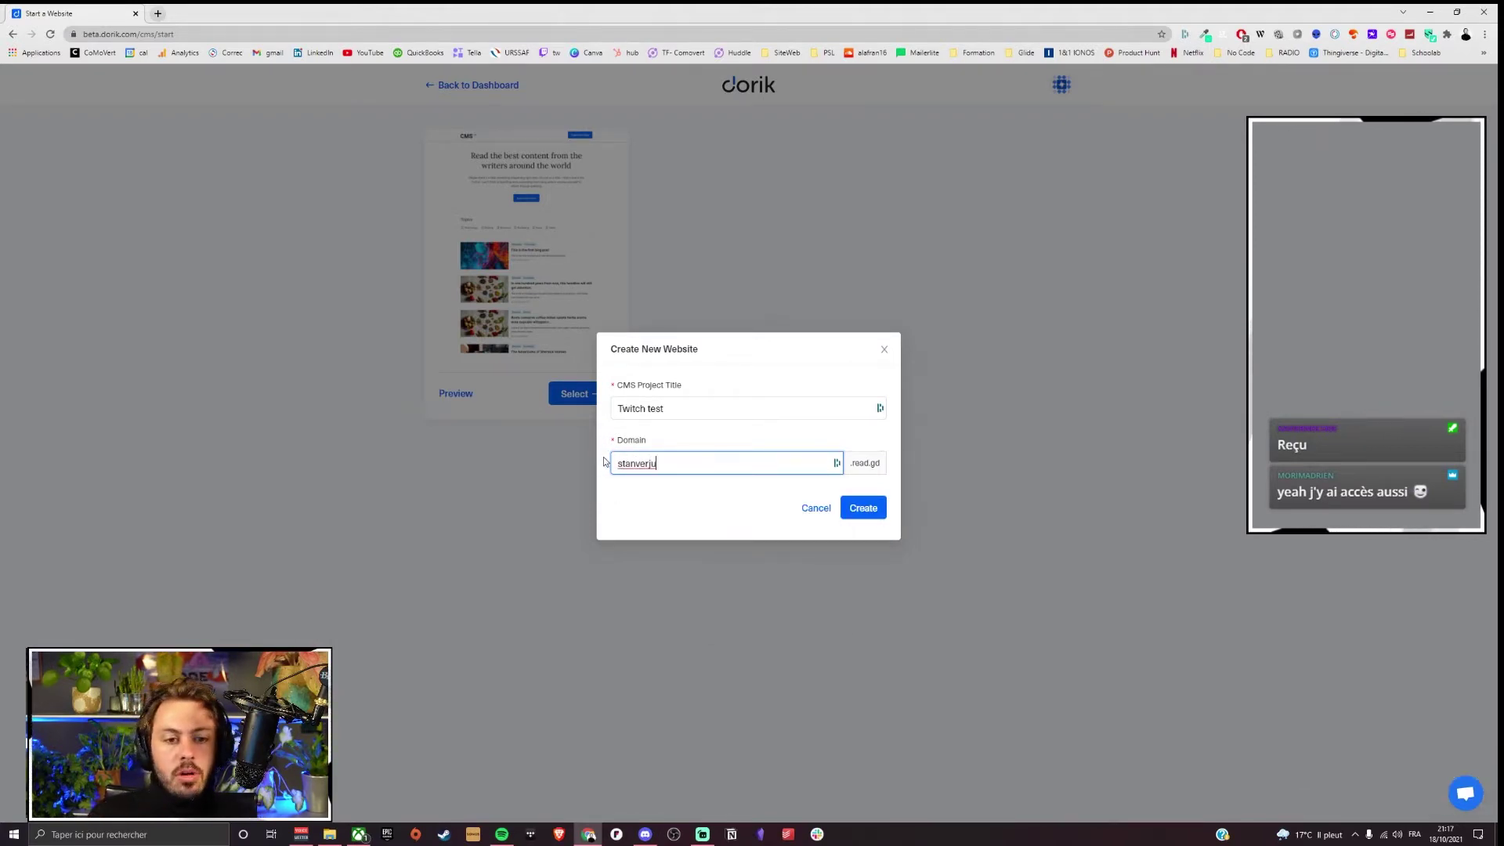
pyautogui.click(860, 520)
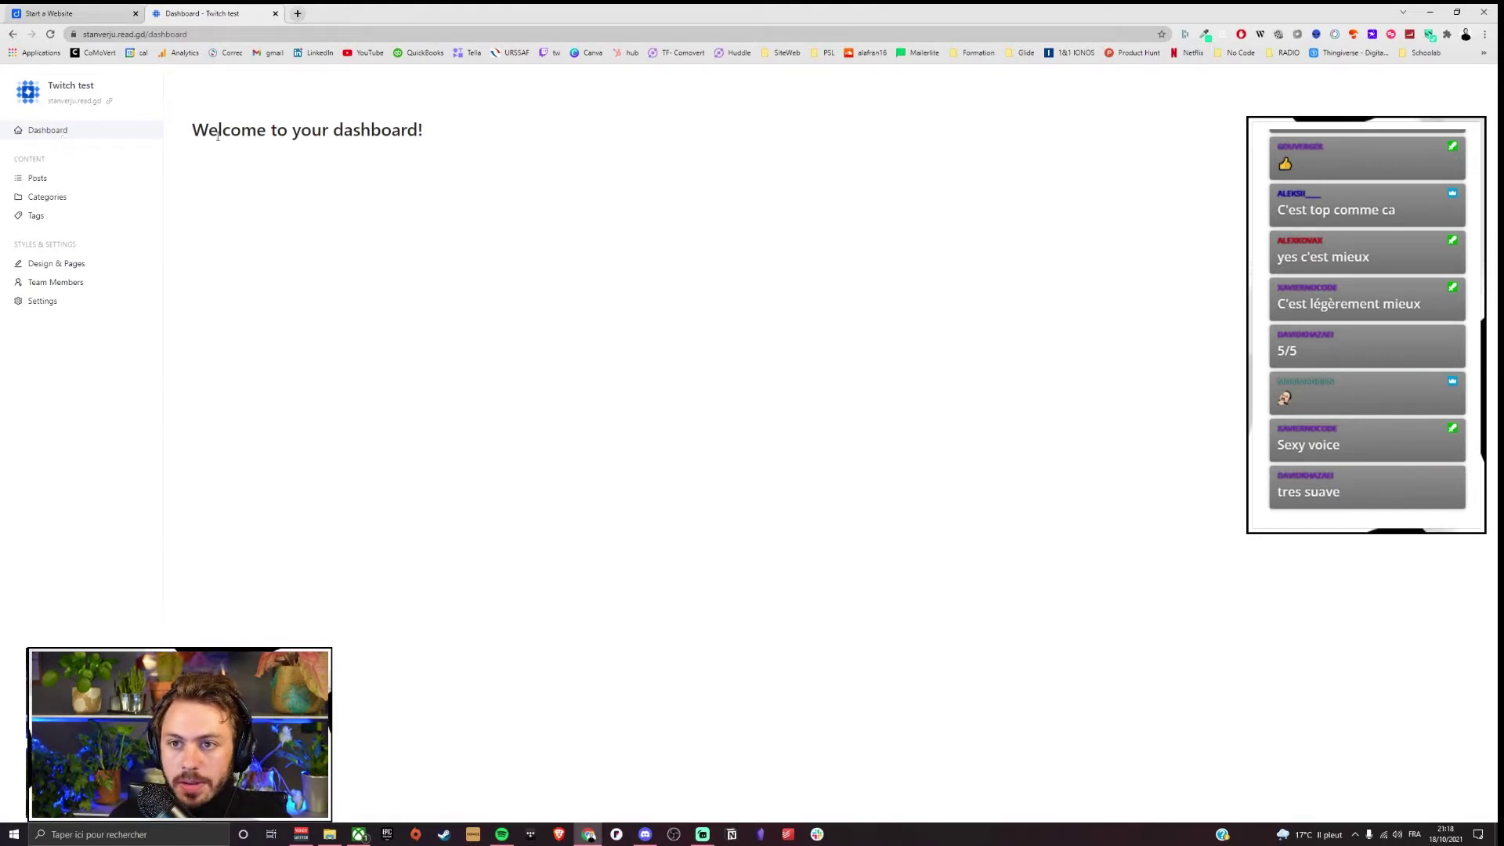
# Step: Open the new CMS's live site and examine its homepage sections and where the sample article links lead
pyautogui.moveTo(188, 128); pyautogui.dragTo(473, 151)
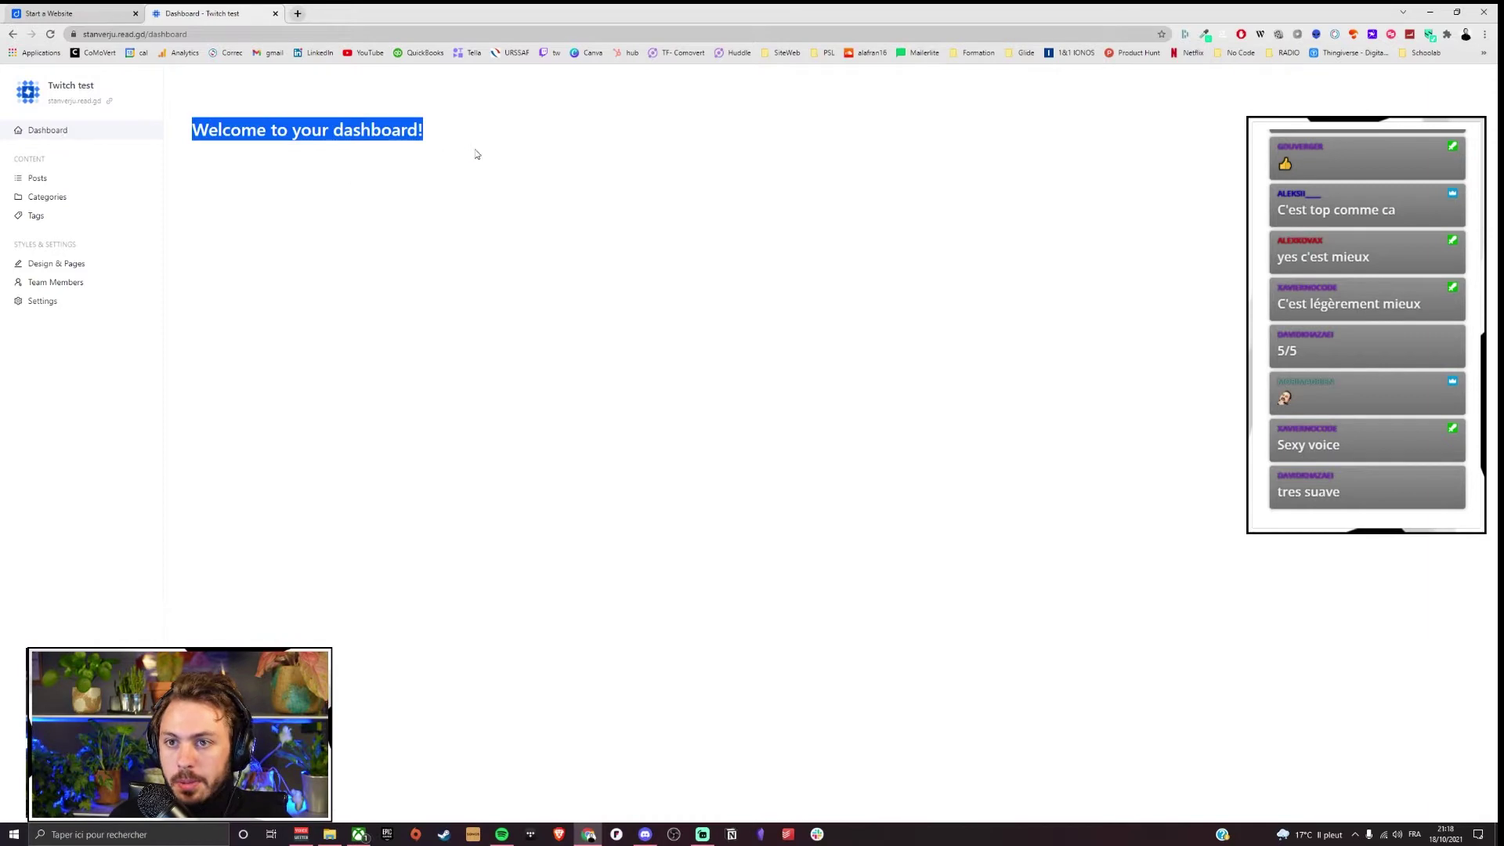
pyautogui.click(109, 101)
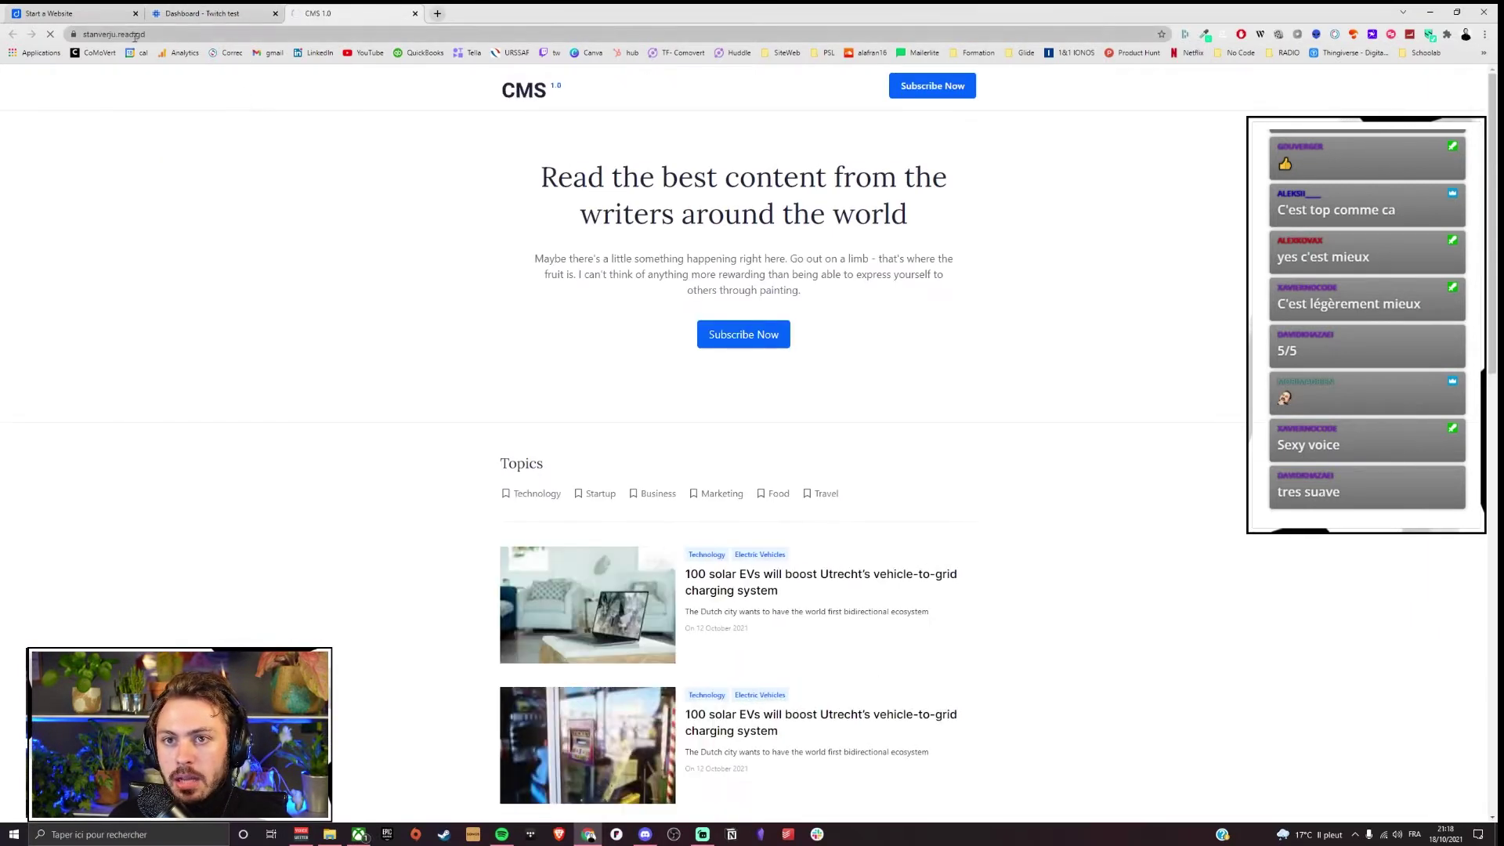
pyautogui.scroll(-12, 573, 326)
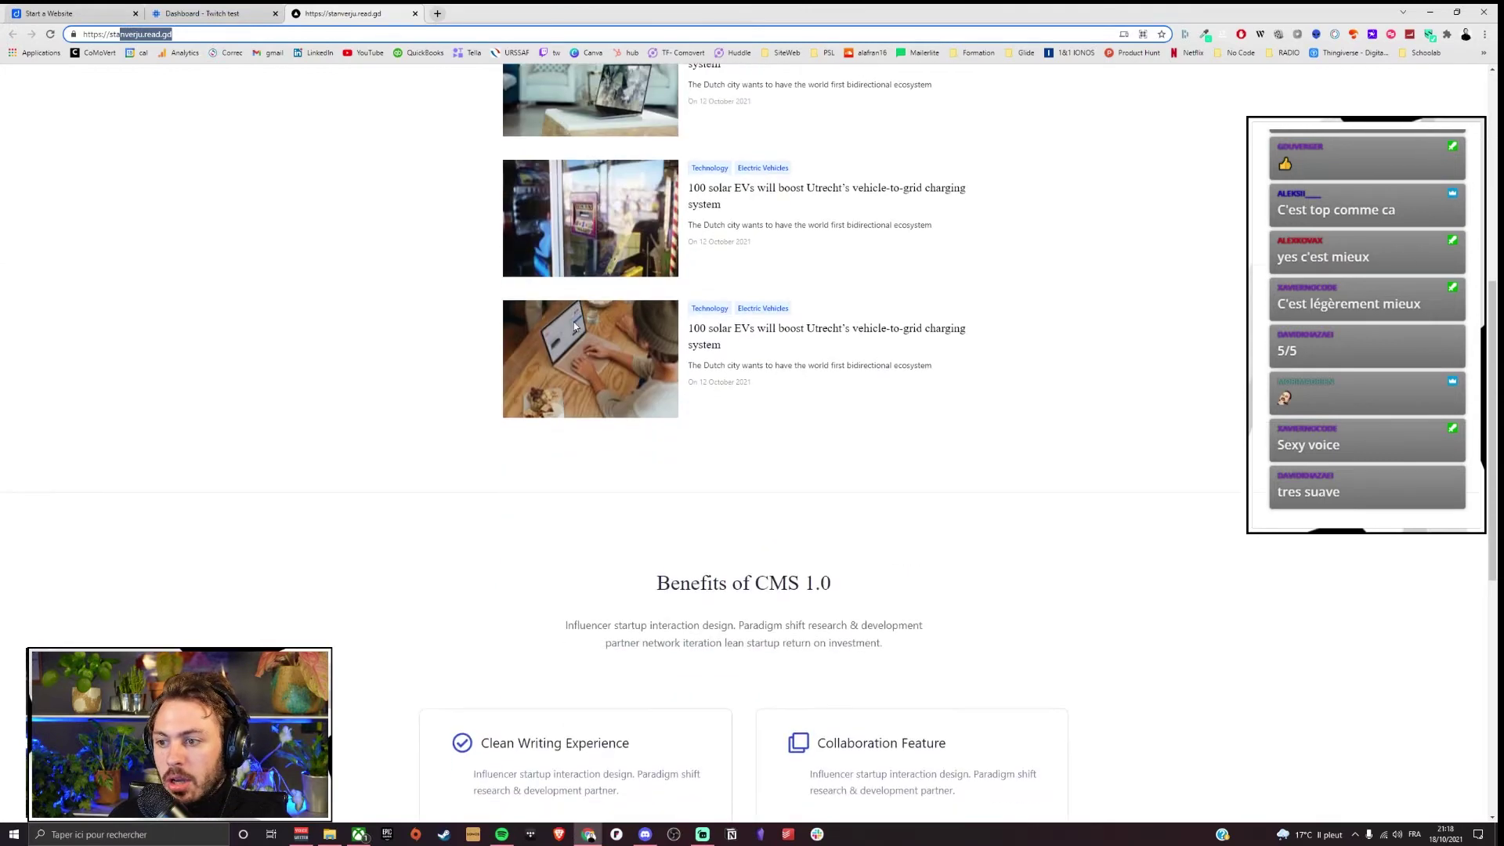
pyautogui.scroll(5, 868, 511)
pyautogui.scroll(-8, 868, 511)
pyautogui.scroll(12, 867, 510)
pyautogui.click(704, 406)
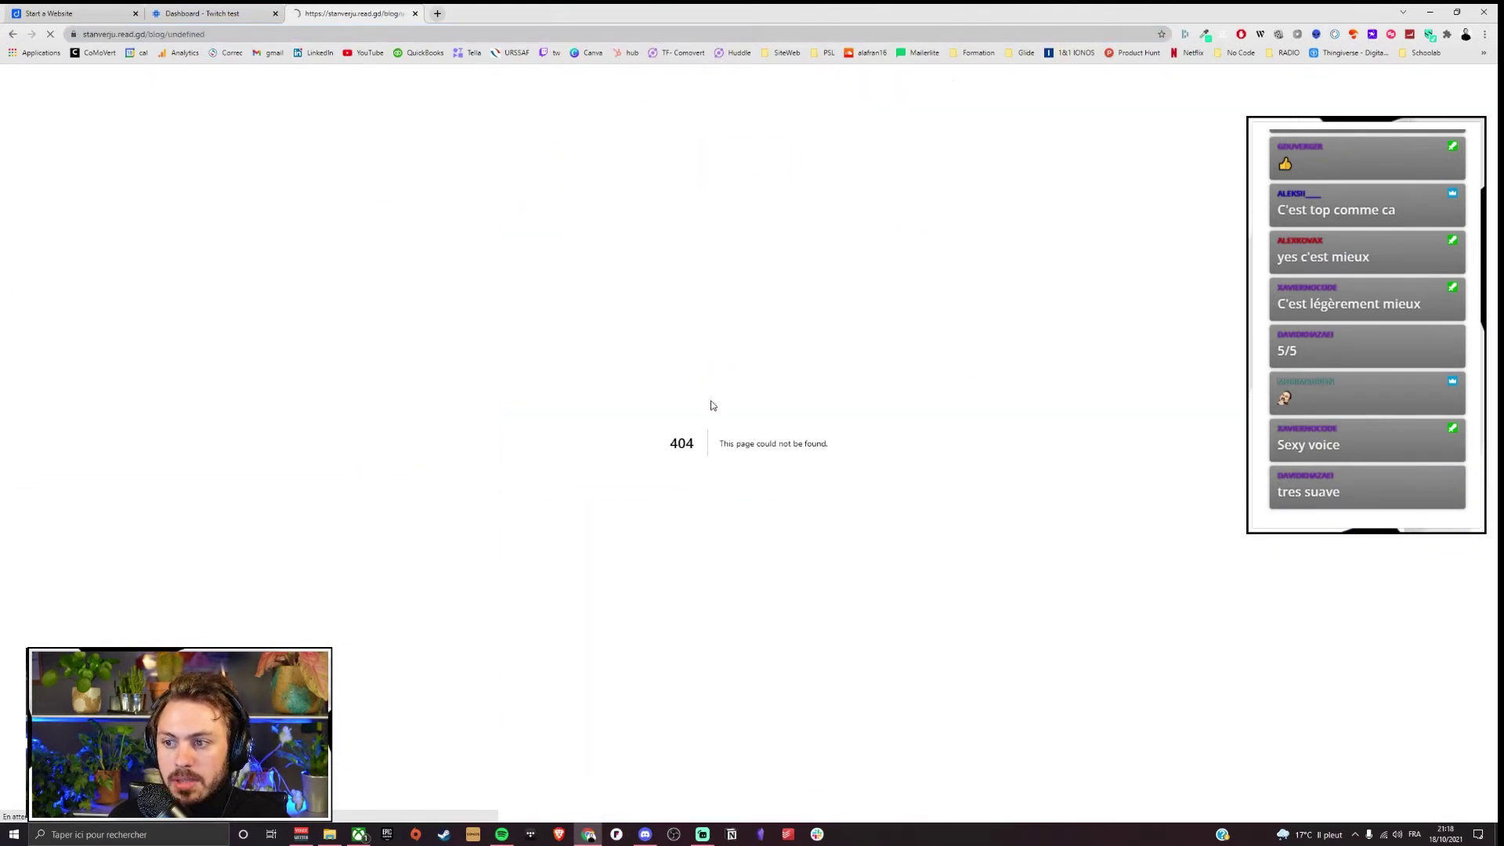
pyautogui.click(12, 34)
pyautogui.scroll(3, 707, 524)
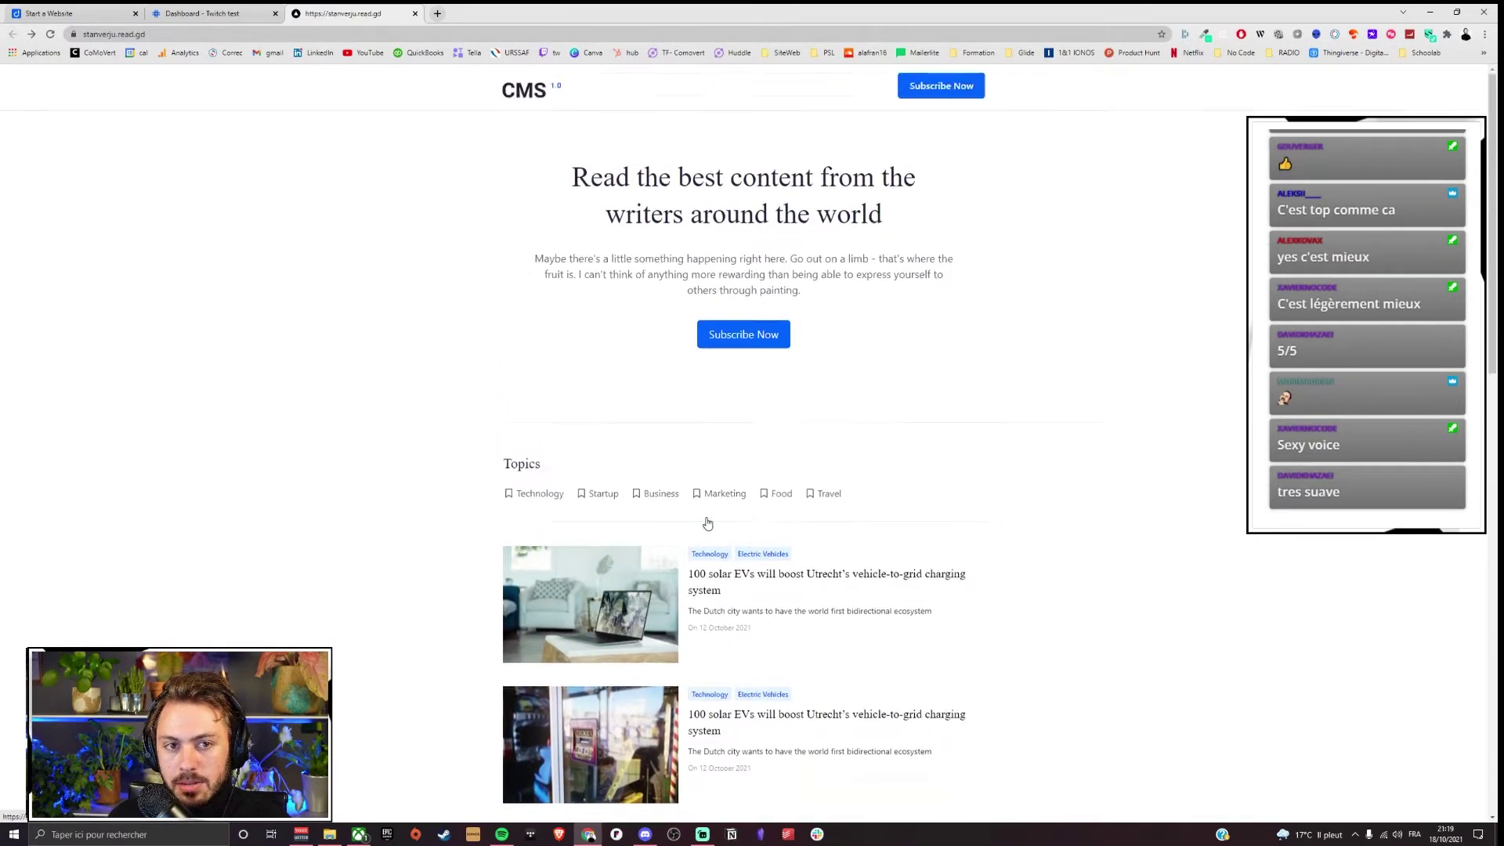
pyautogui.scroll(-2, 714, 513)
pyautogui.click(719, 481)
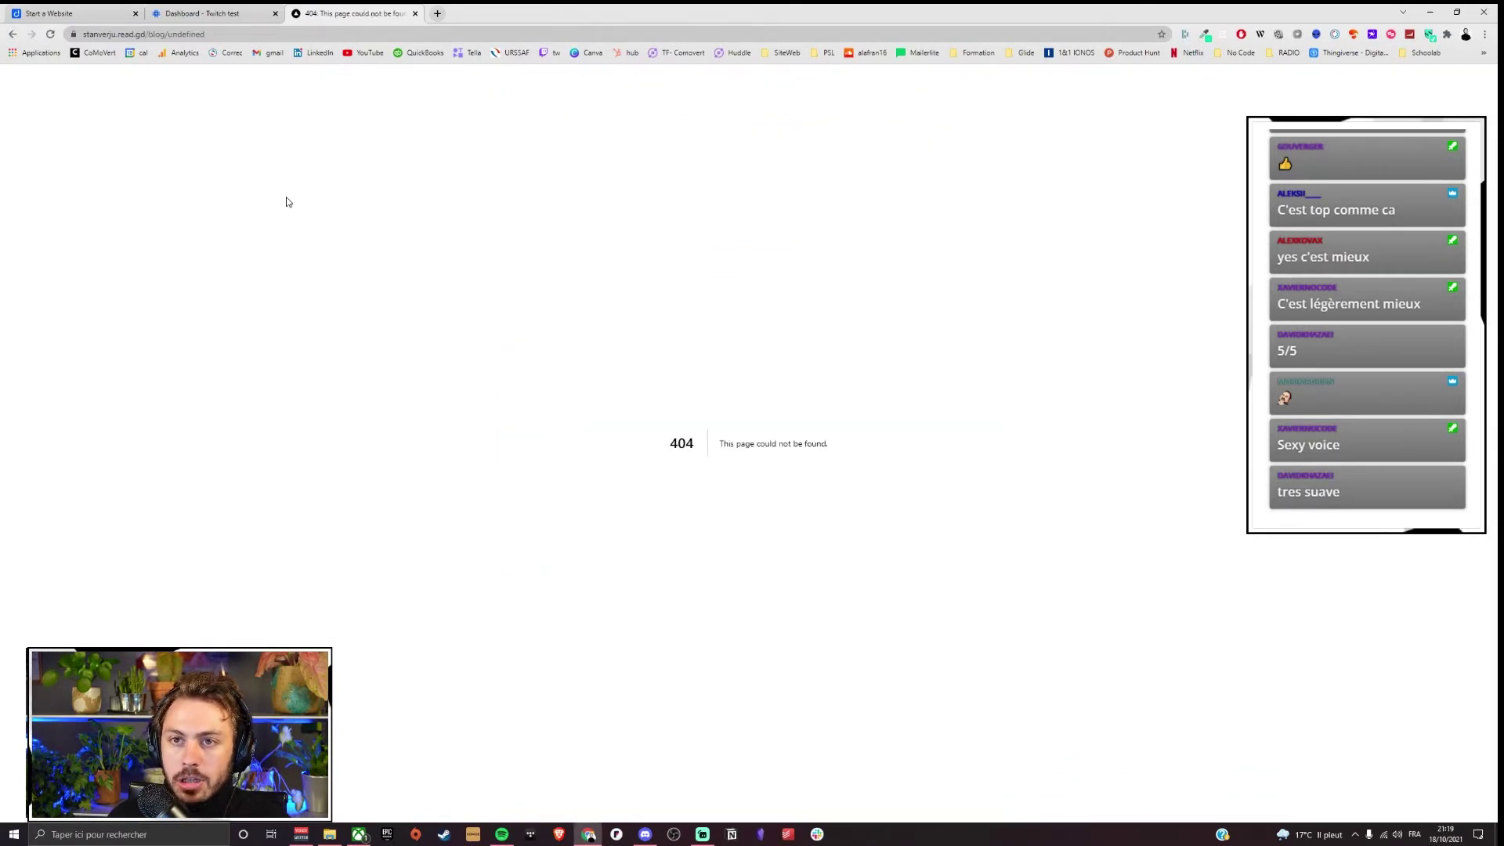
pyautogui.click(14, 35)
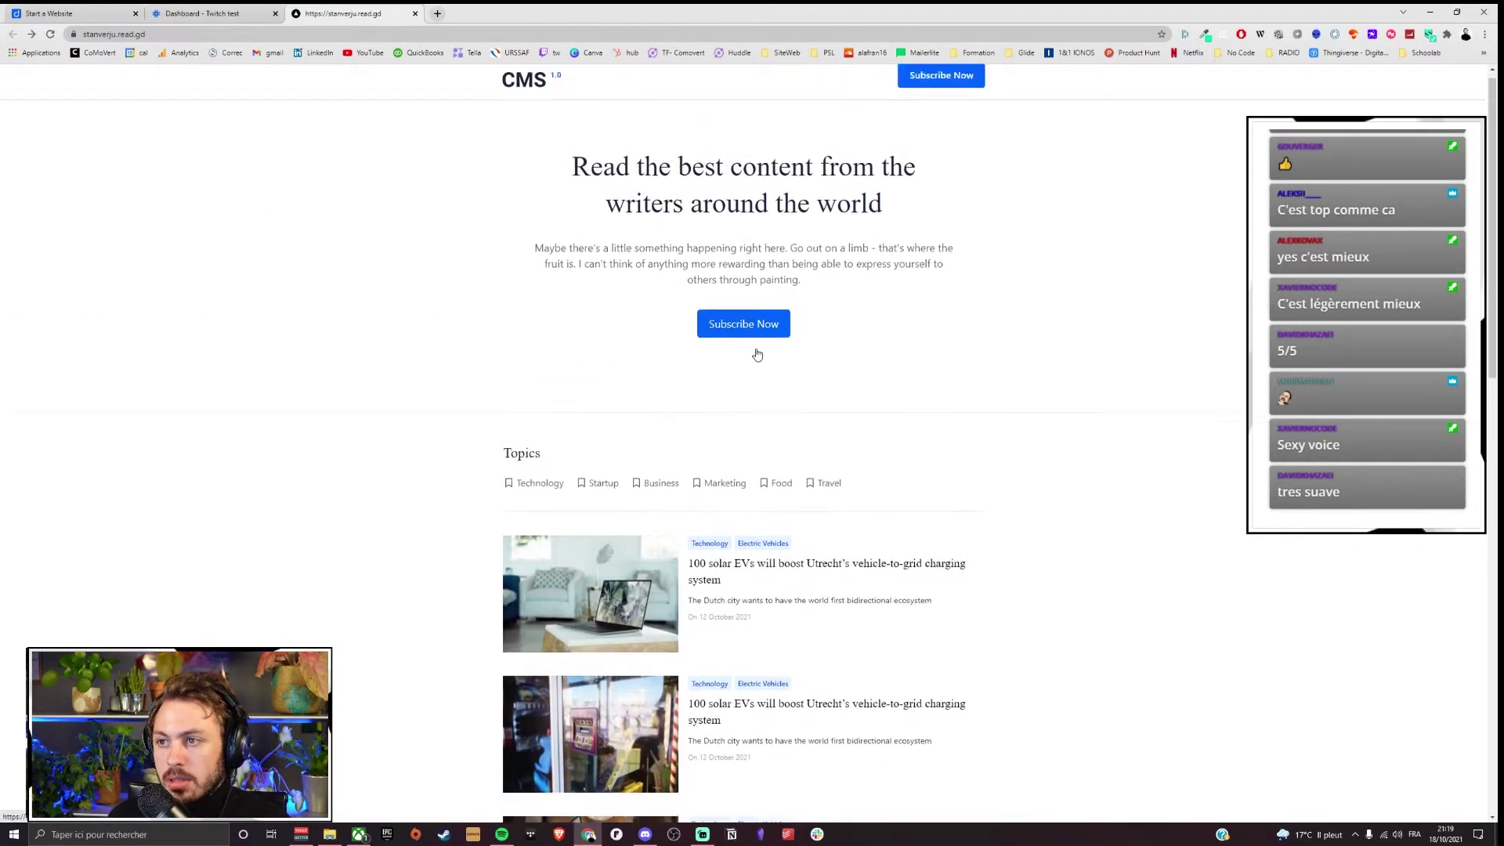
# Step: Return to the site's dashboard and review the Posts, Categories, Tags, Settings and Team Members pages
pyautogui.click(235, 19)
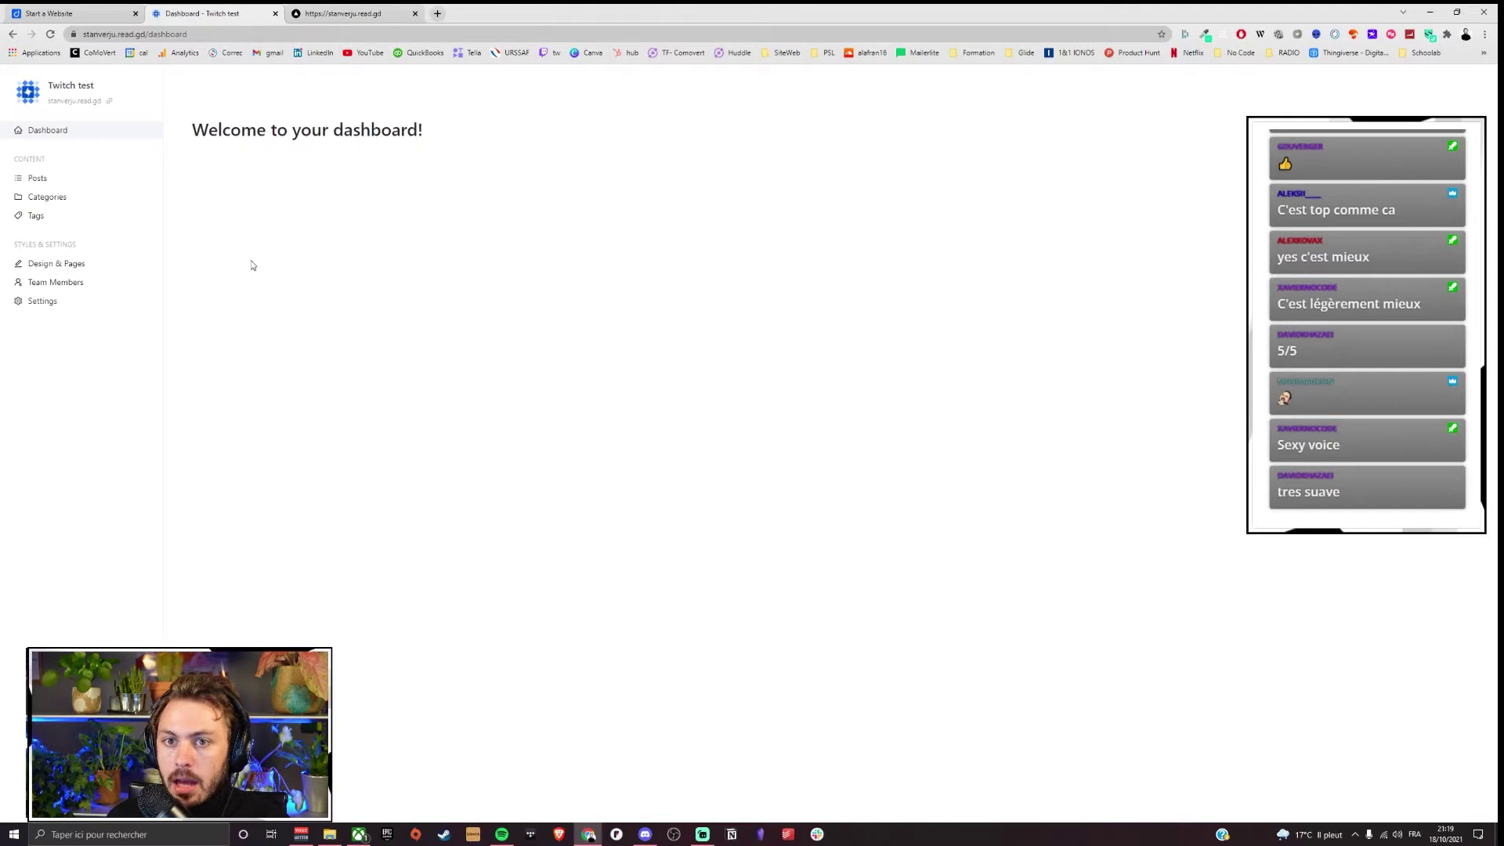
pyautogui.click(36, 179)
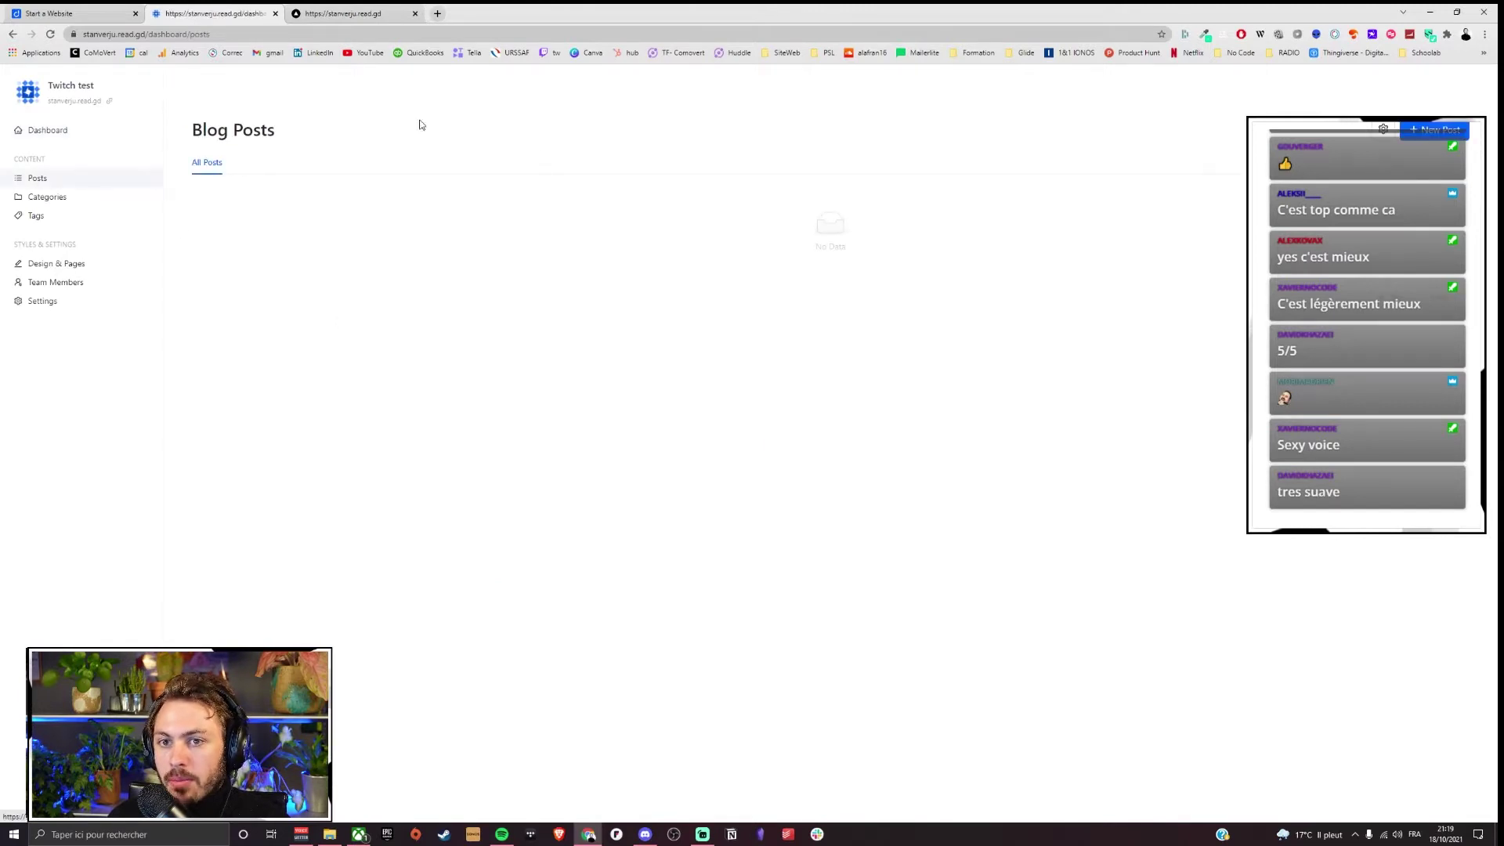
pyautogui.click(48, 198)
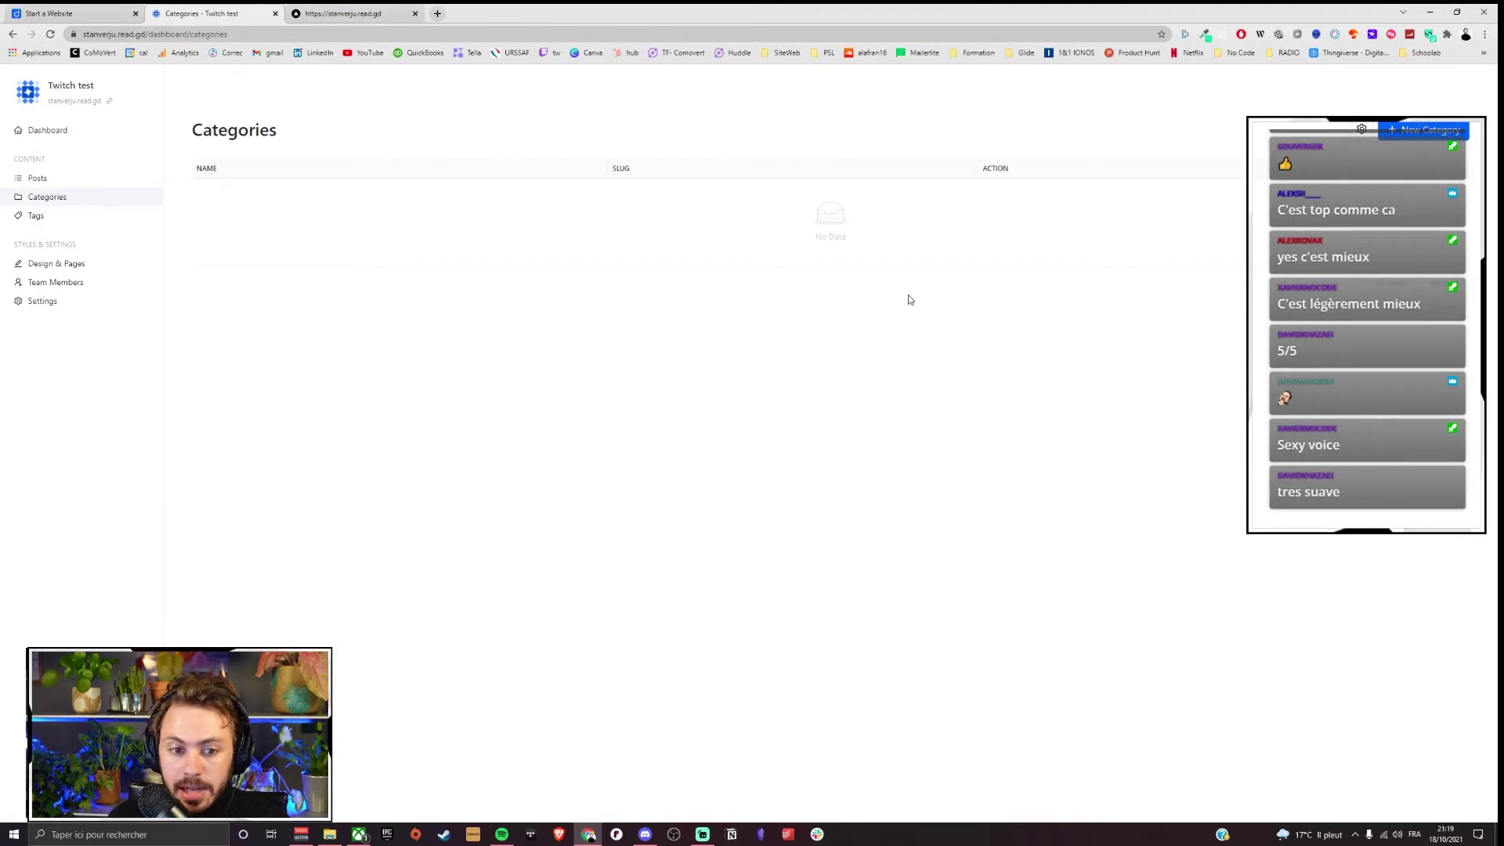
pyautogui.click(48, 216)
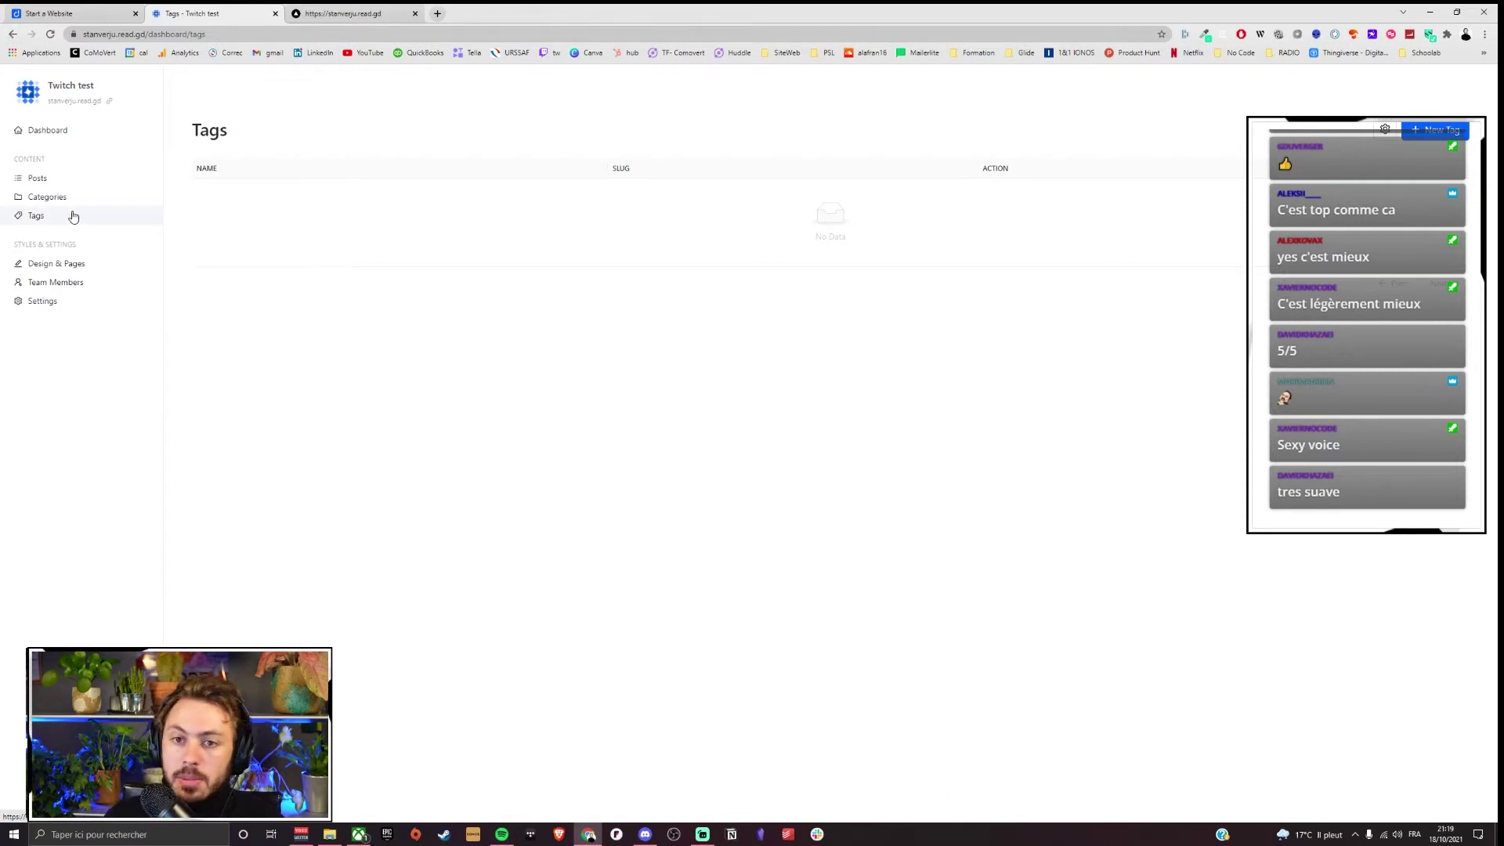
pyautogui.click(43, 302)
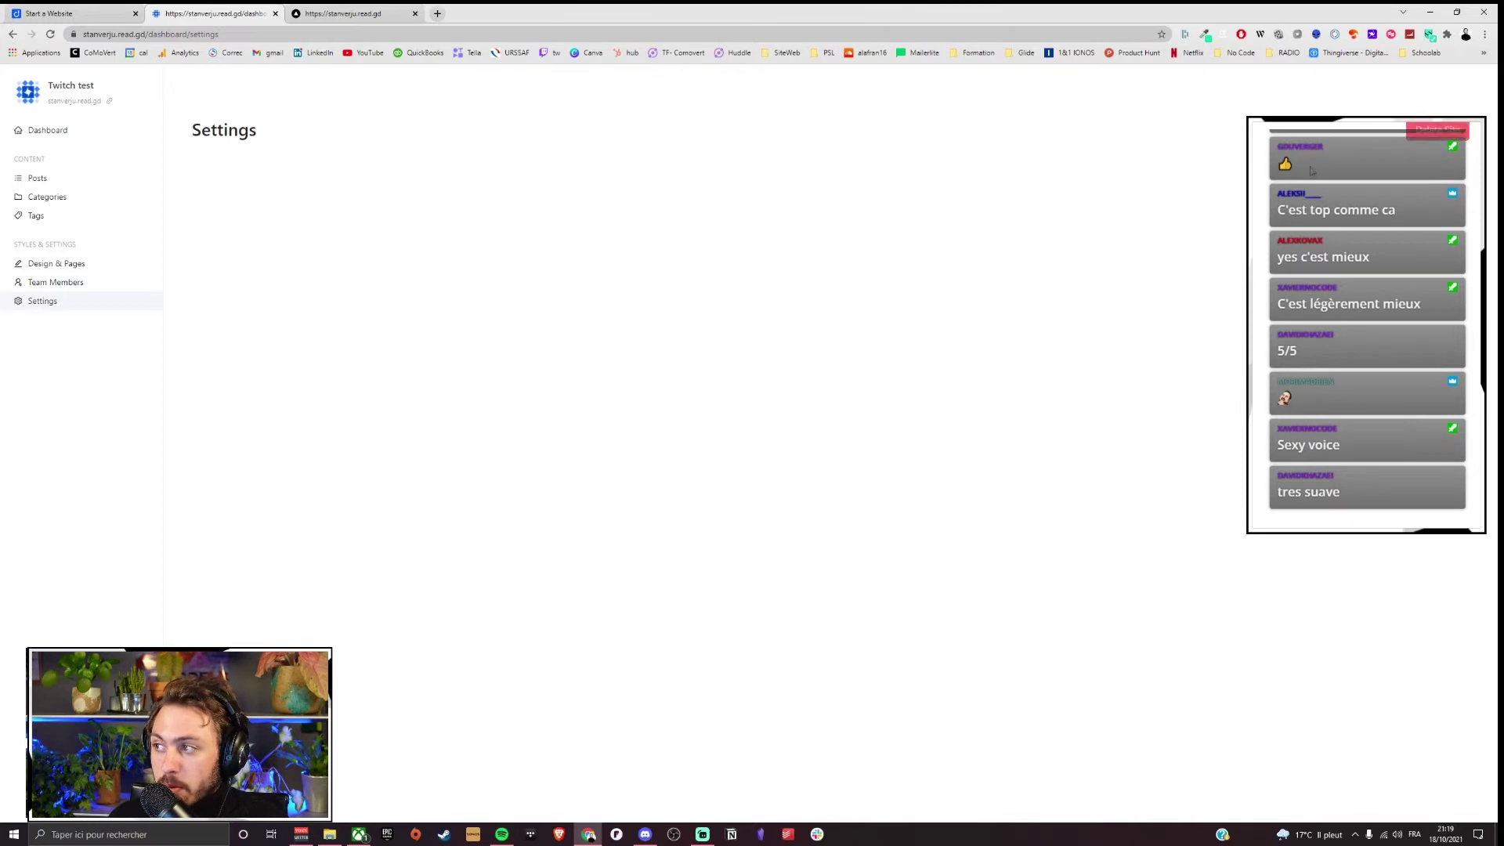
pyautogui.click(38, 292)
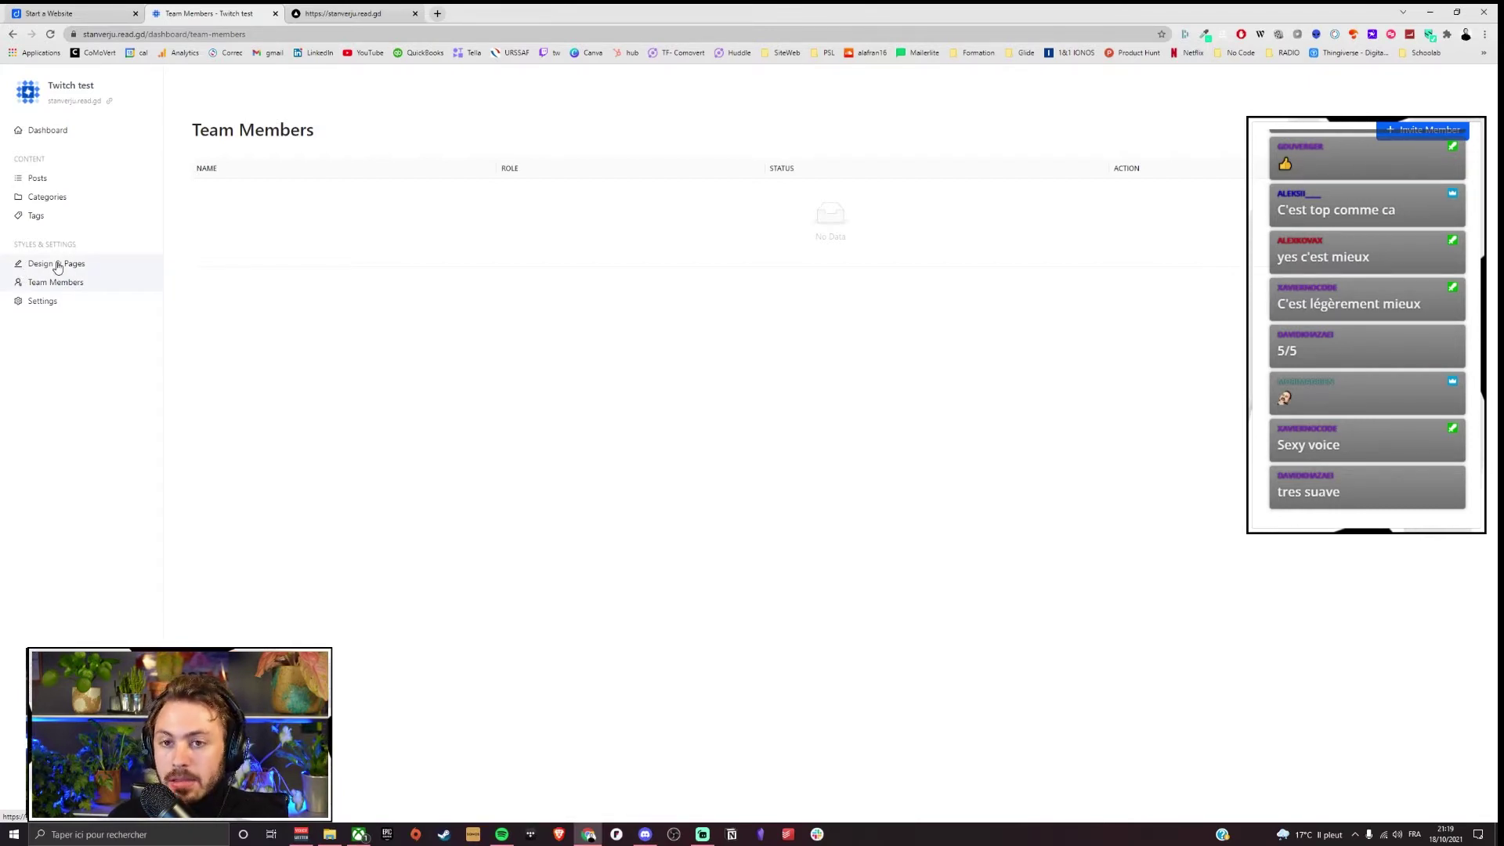
# Step: Open the site's Design & Pages builder, examine the homepage sections from header to benefits, and return to the dashboard
pyautogui.click(57, 265)
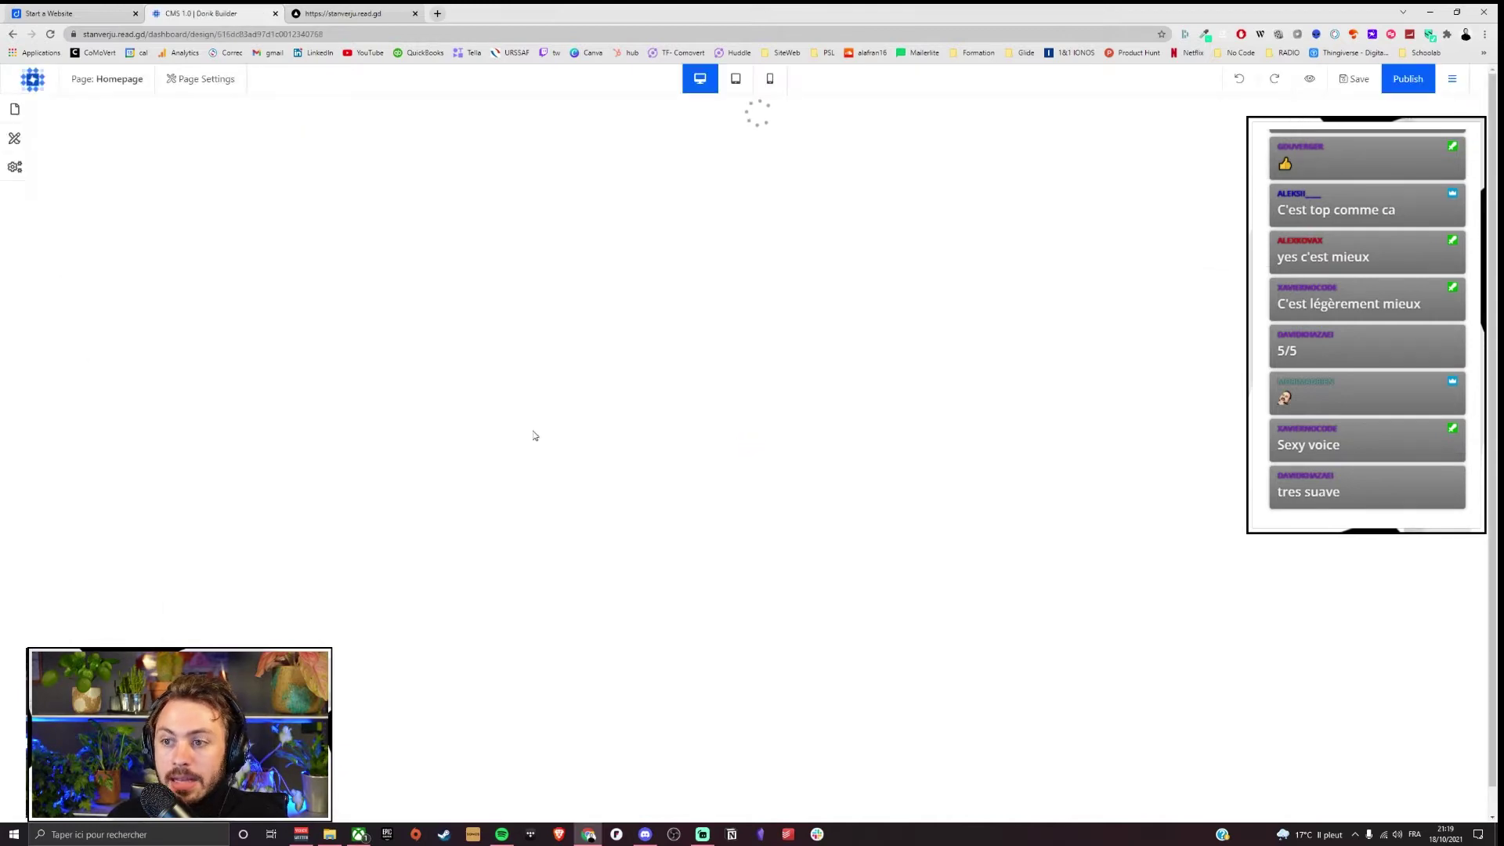
pyautogui.scroll(-2, 629, 454)
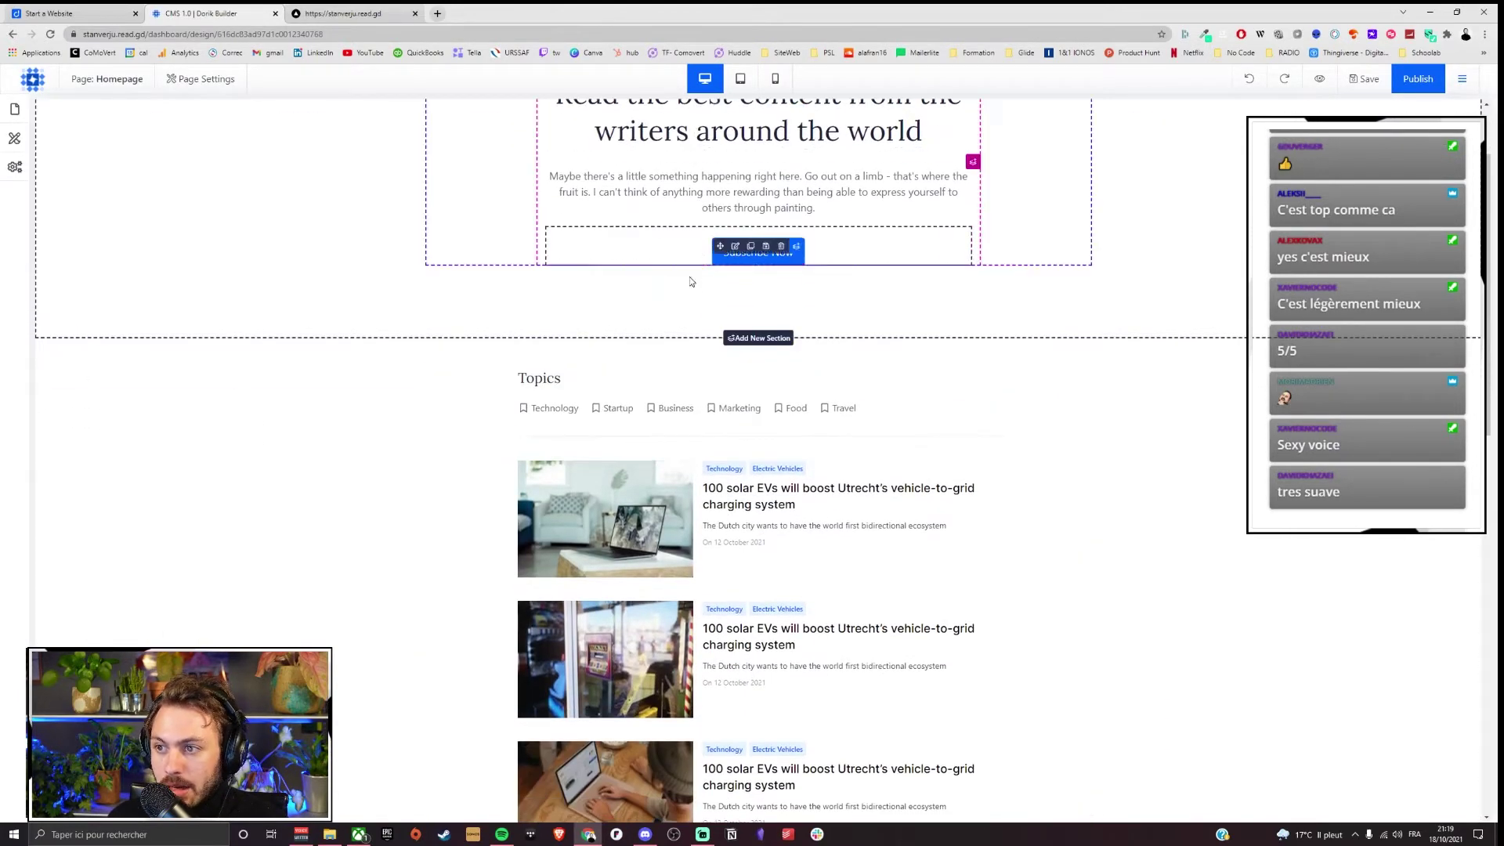
pyautogui.scroll(-5, 697, 652)
pyautogui.scroll(6, 700, 270)
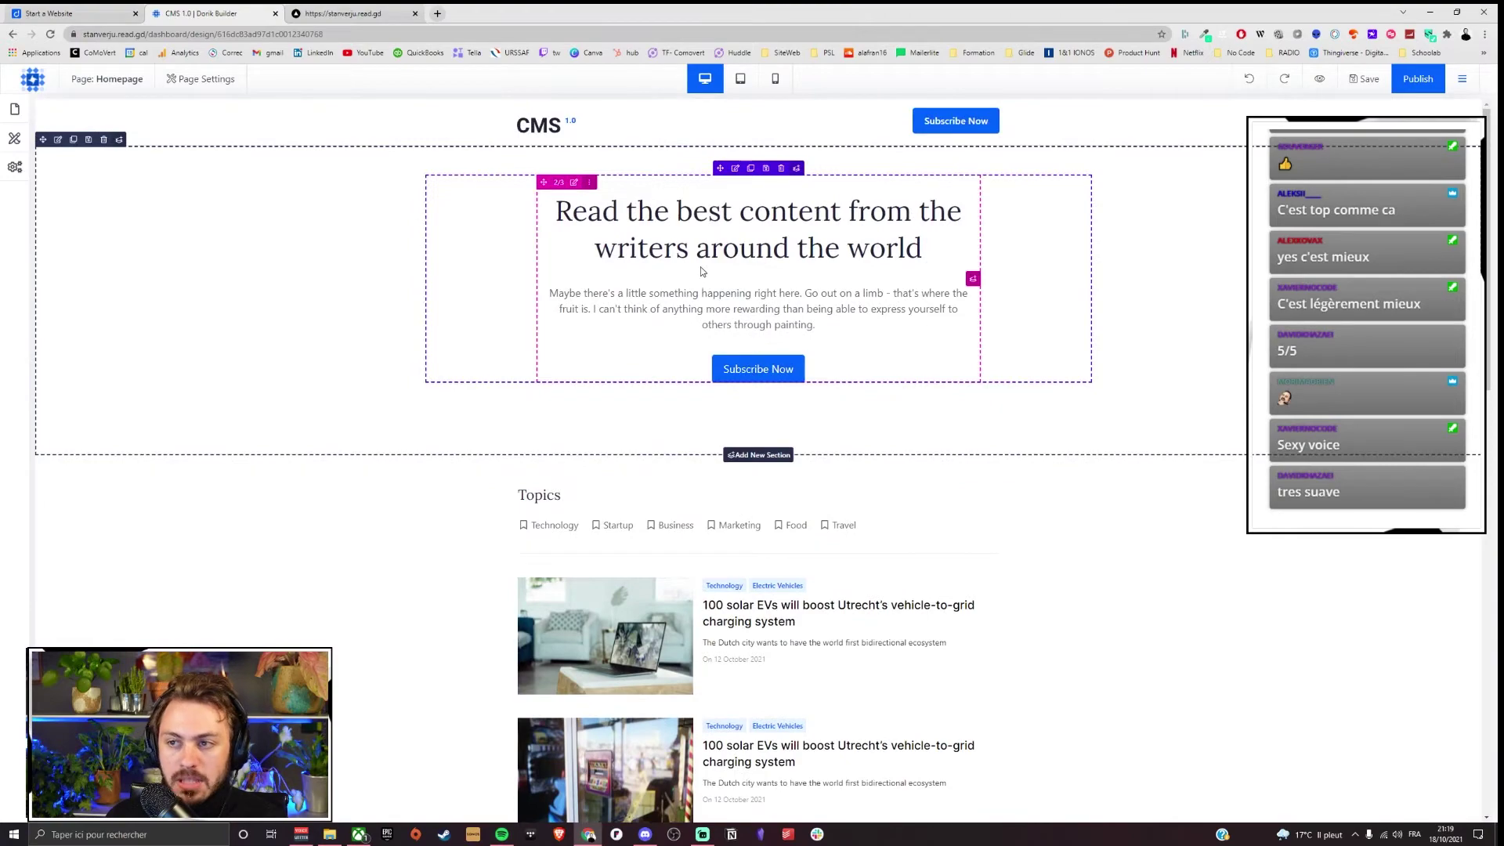
pyautogui.scroll(-5, 701, 271)
pyautogui.scroll(5, 701, 271)
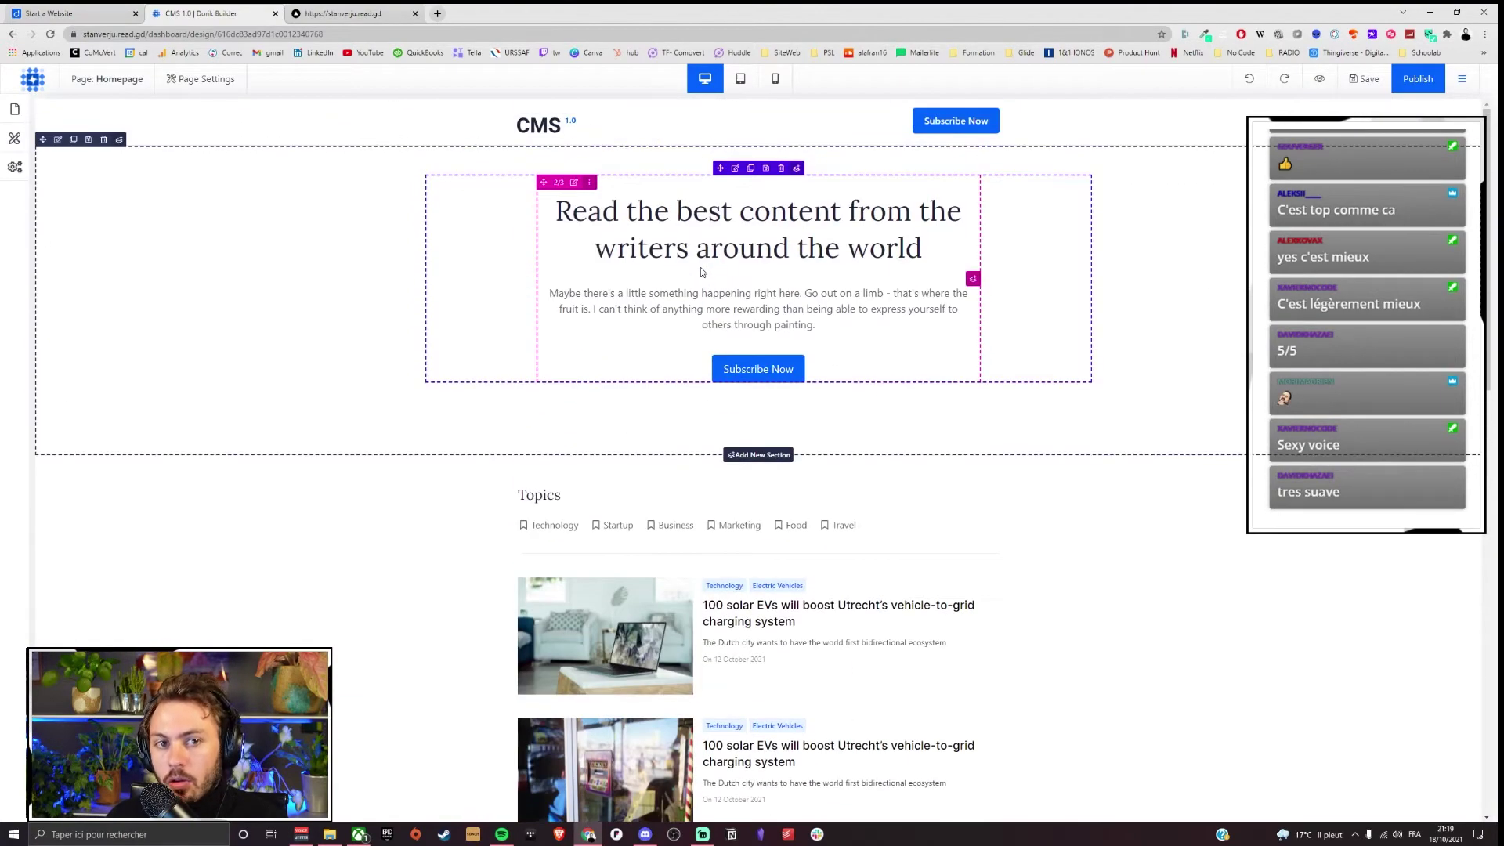
pyautogui.scroll(-5, 701, 272)
pyautogui.scroll(4, 701, 271)
pyautogui.scroll(-5, 701, 272)
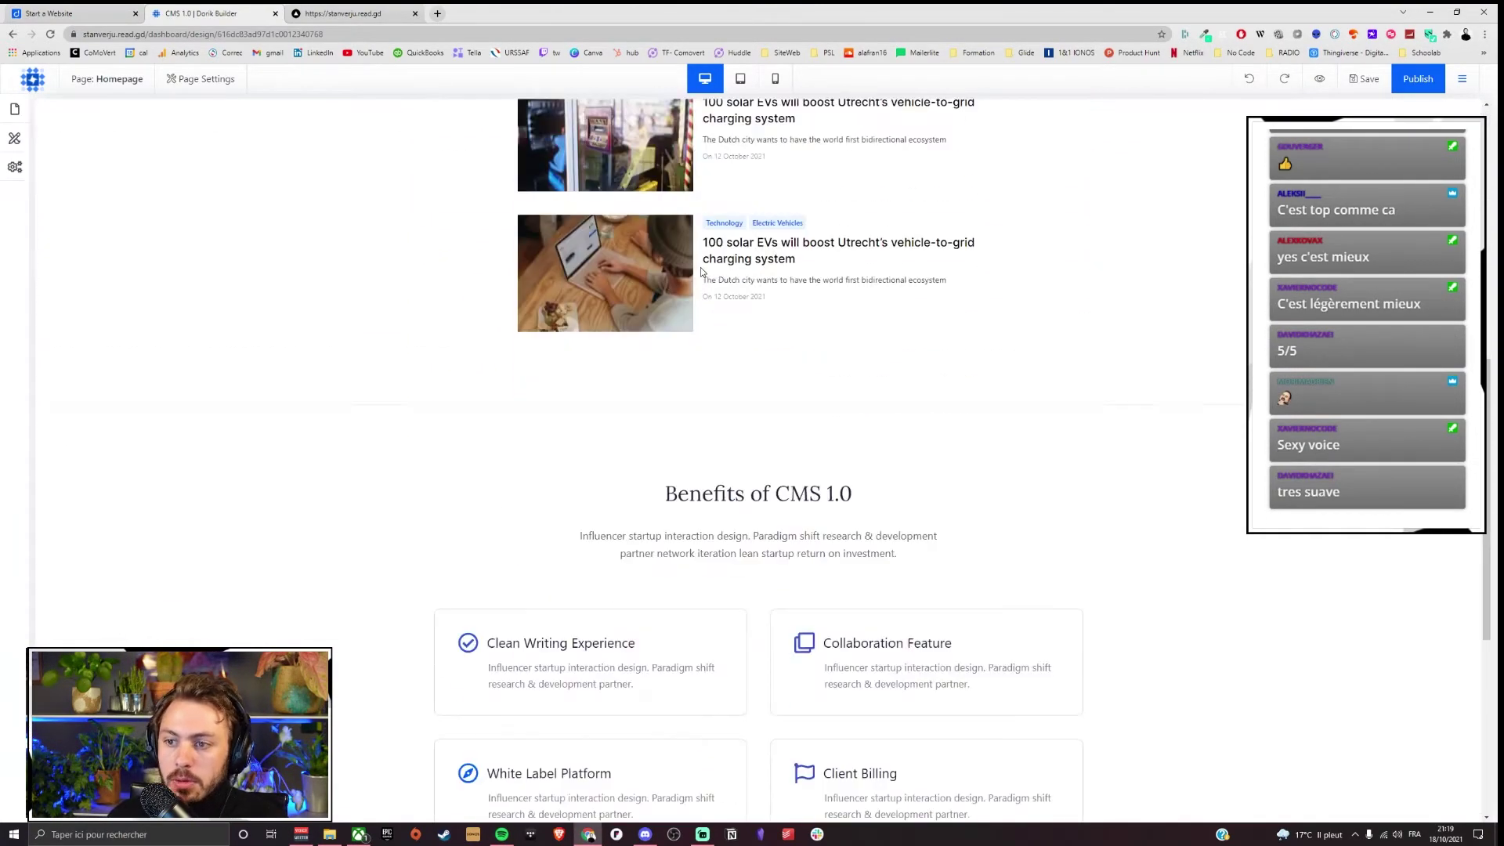
pyautogui.scroll(5, 660, 555)
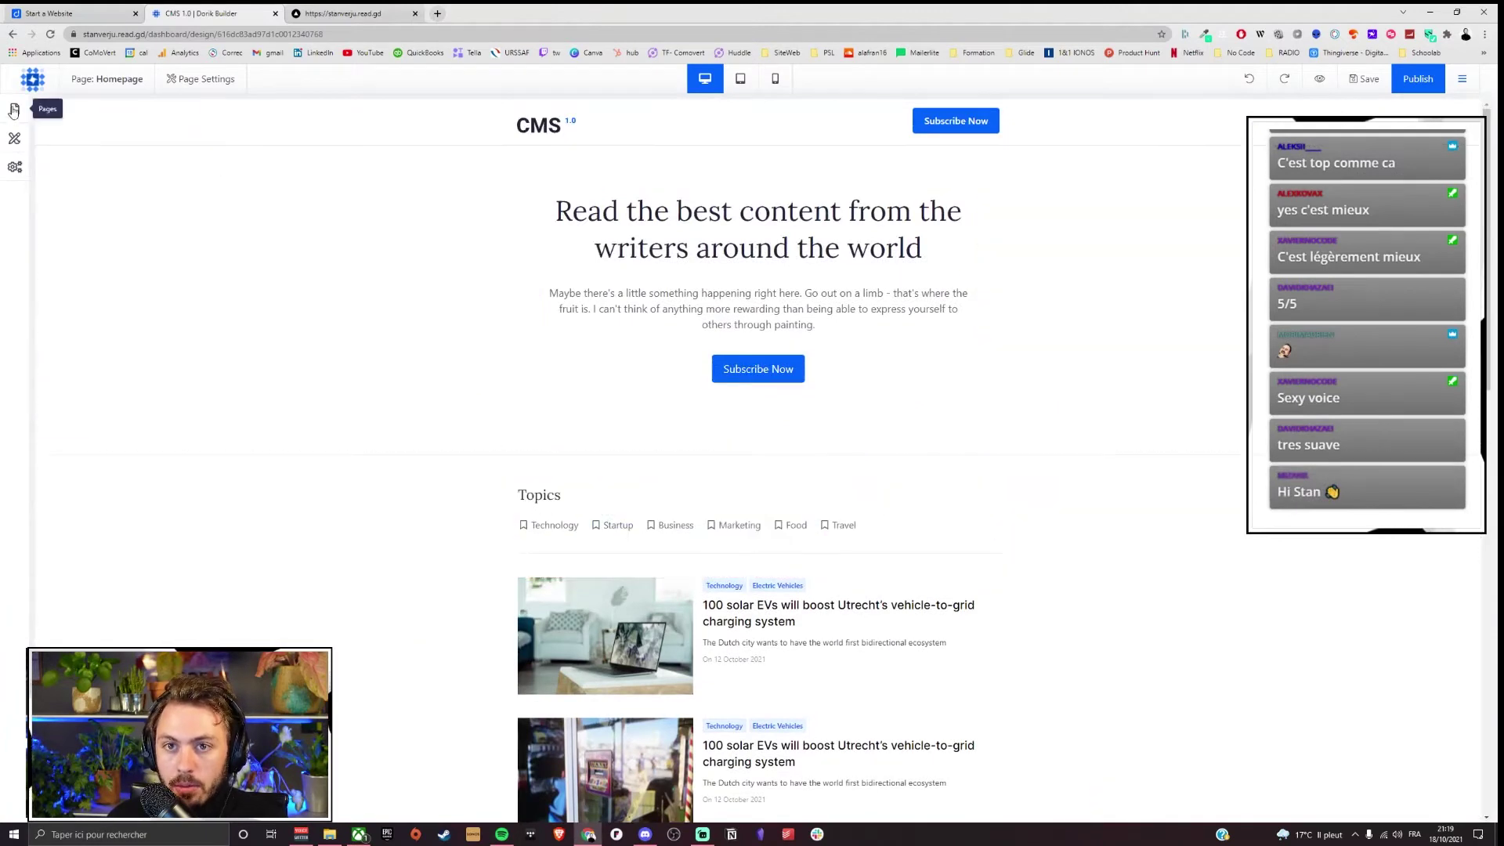
pyautogui.click(35, 86)
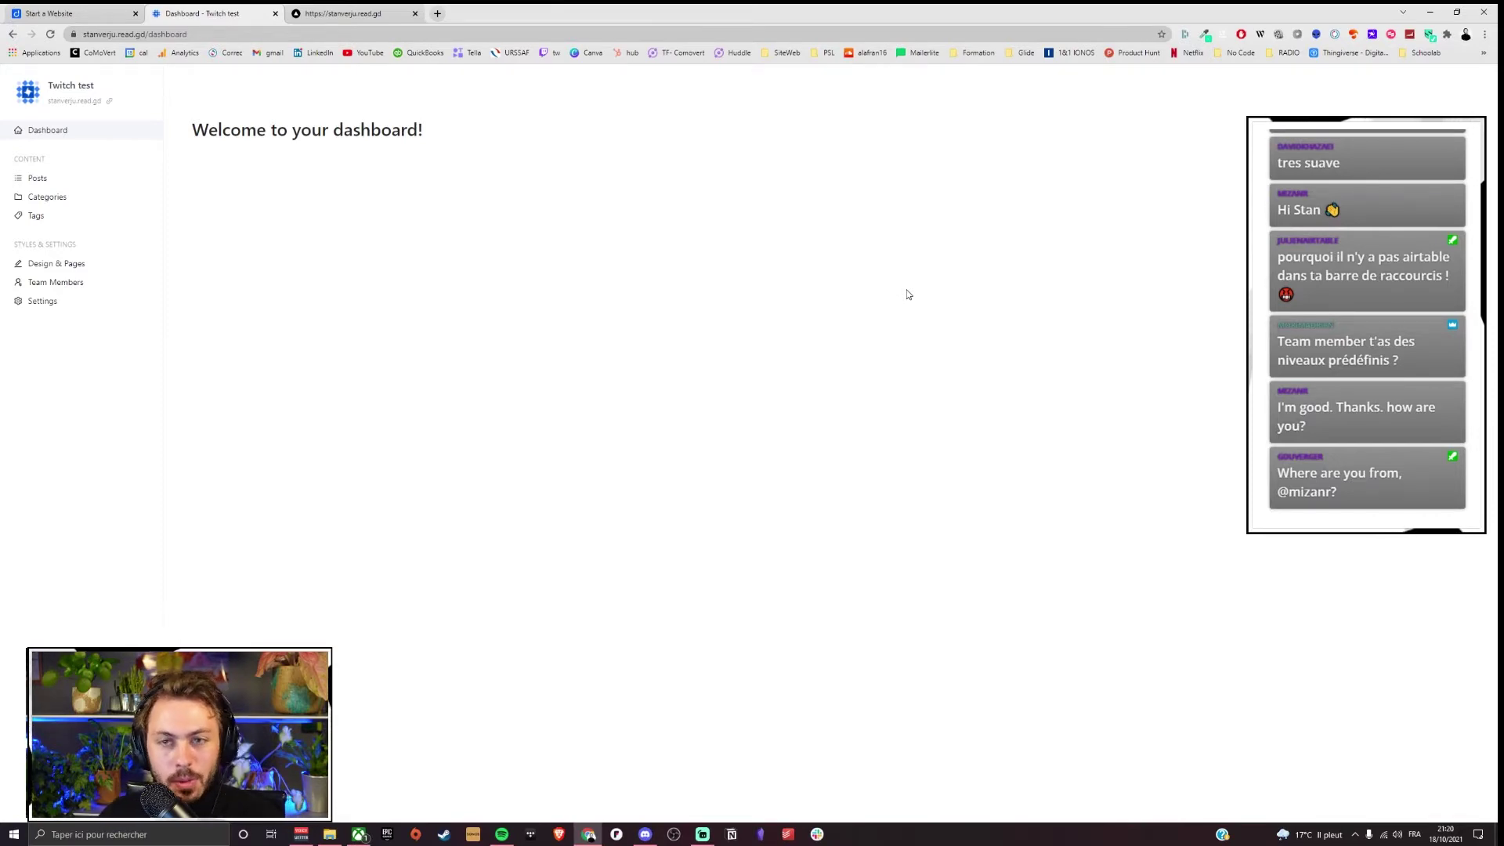
# Step: Search the web for "heure bangladesh" in a separate browser tab and close that tab after reading the time
pyautogui.click(437, 13)
pyautogui.write('heure bangladesh')
pyautogui.press('Return')
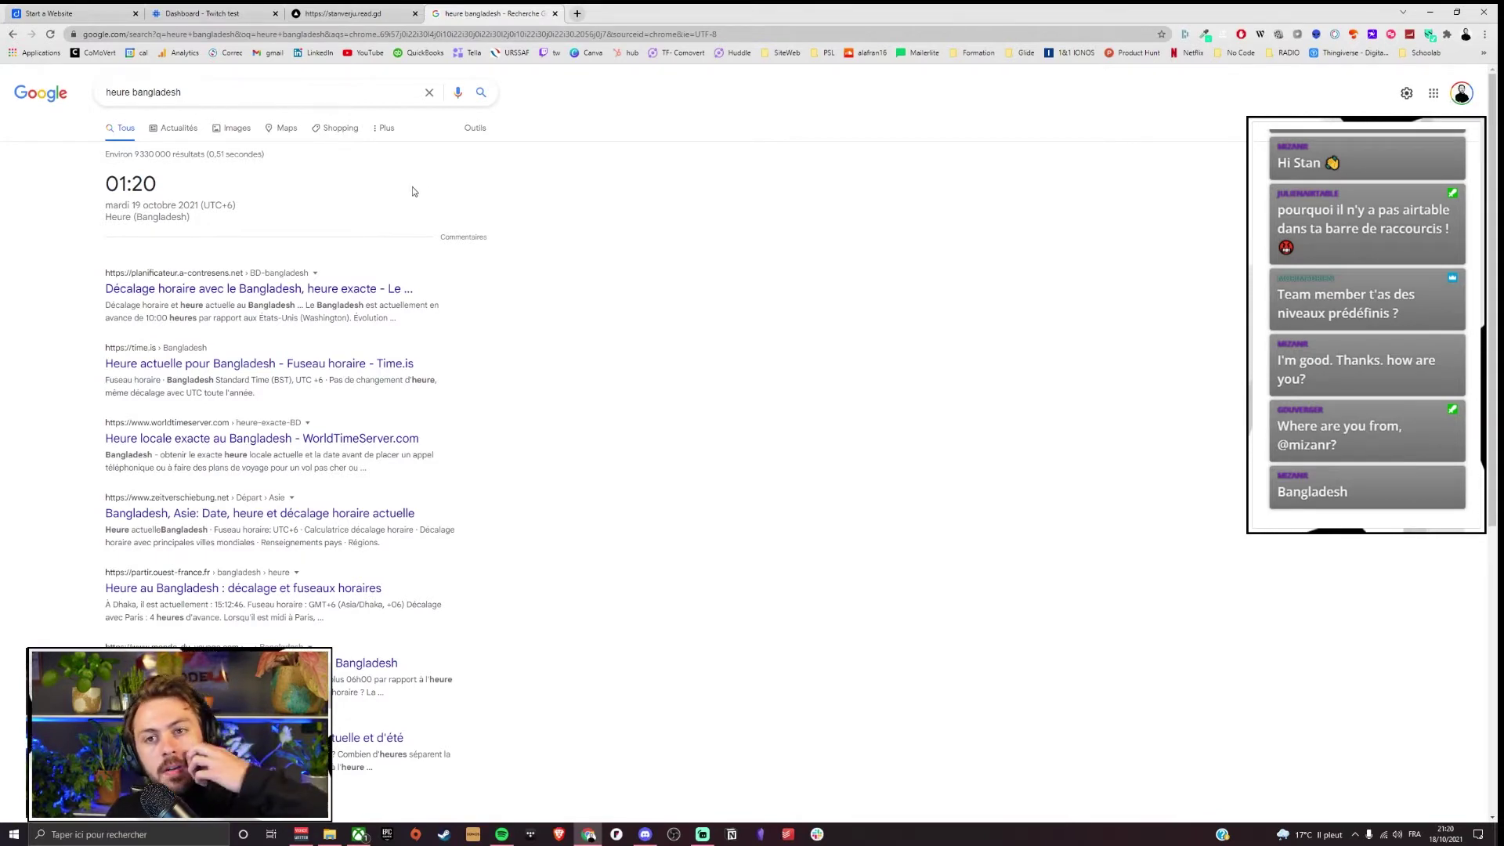
pyautogui.click(554, 13)
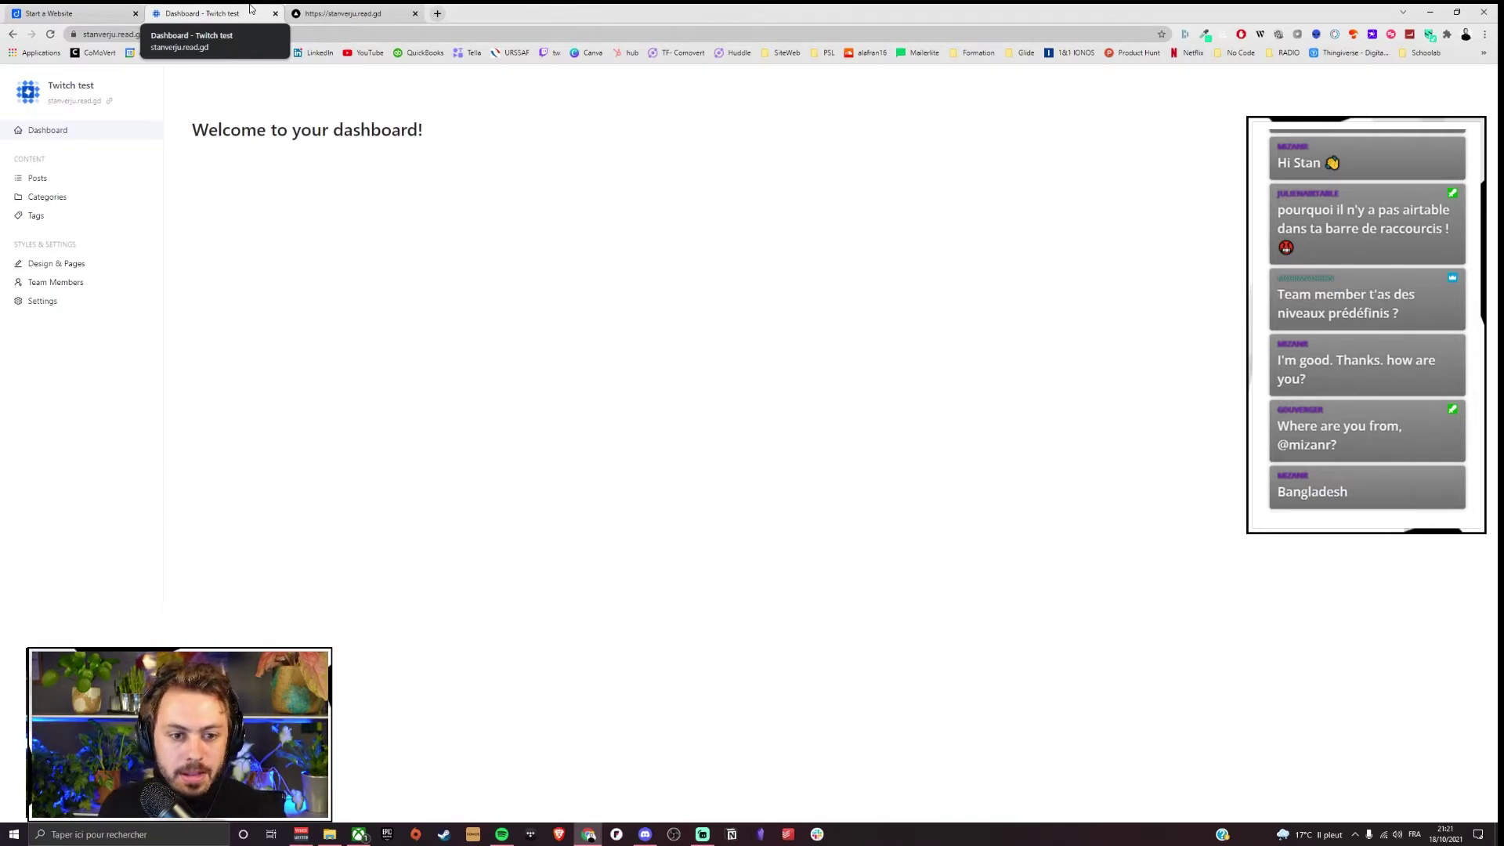
# Step: Open the invitation form for team members, examine the available member roles, and close the form without inviting anyone
pyautogui.click(69, 283)
pyautogui.click(1422, 129)
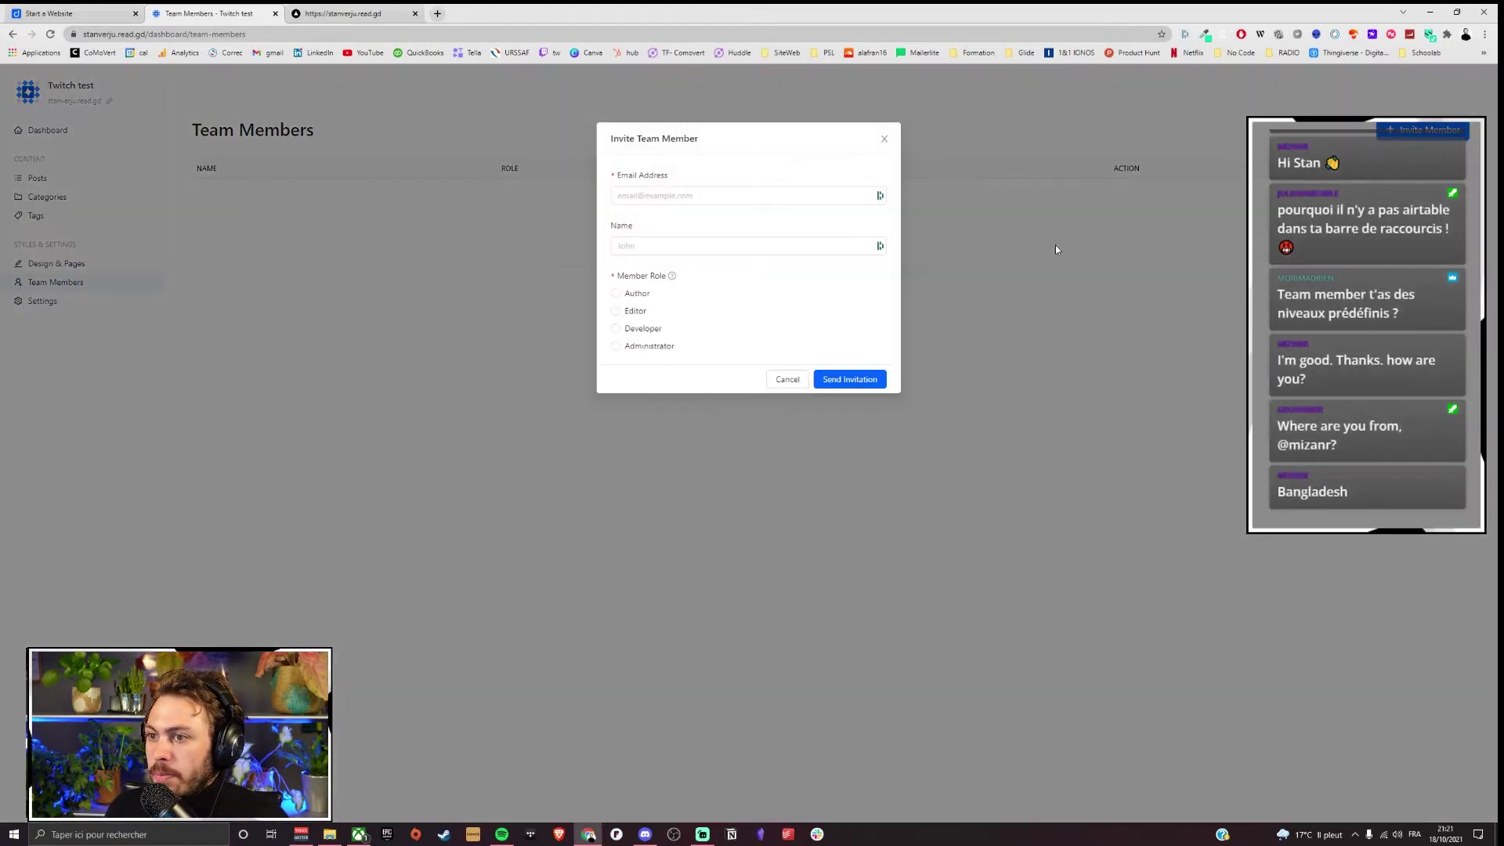
pyautogui.moveTo(678, 347); pyautogui.dragTo(615, 296)
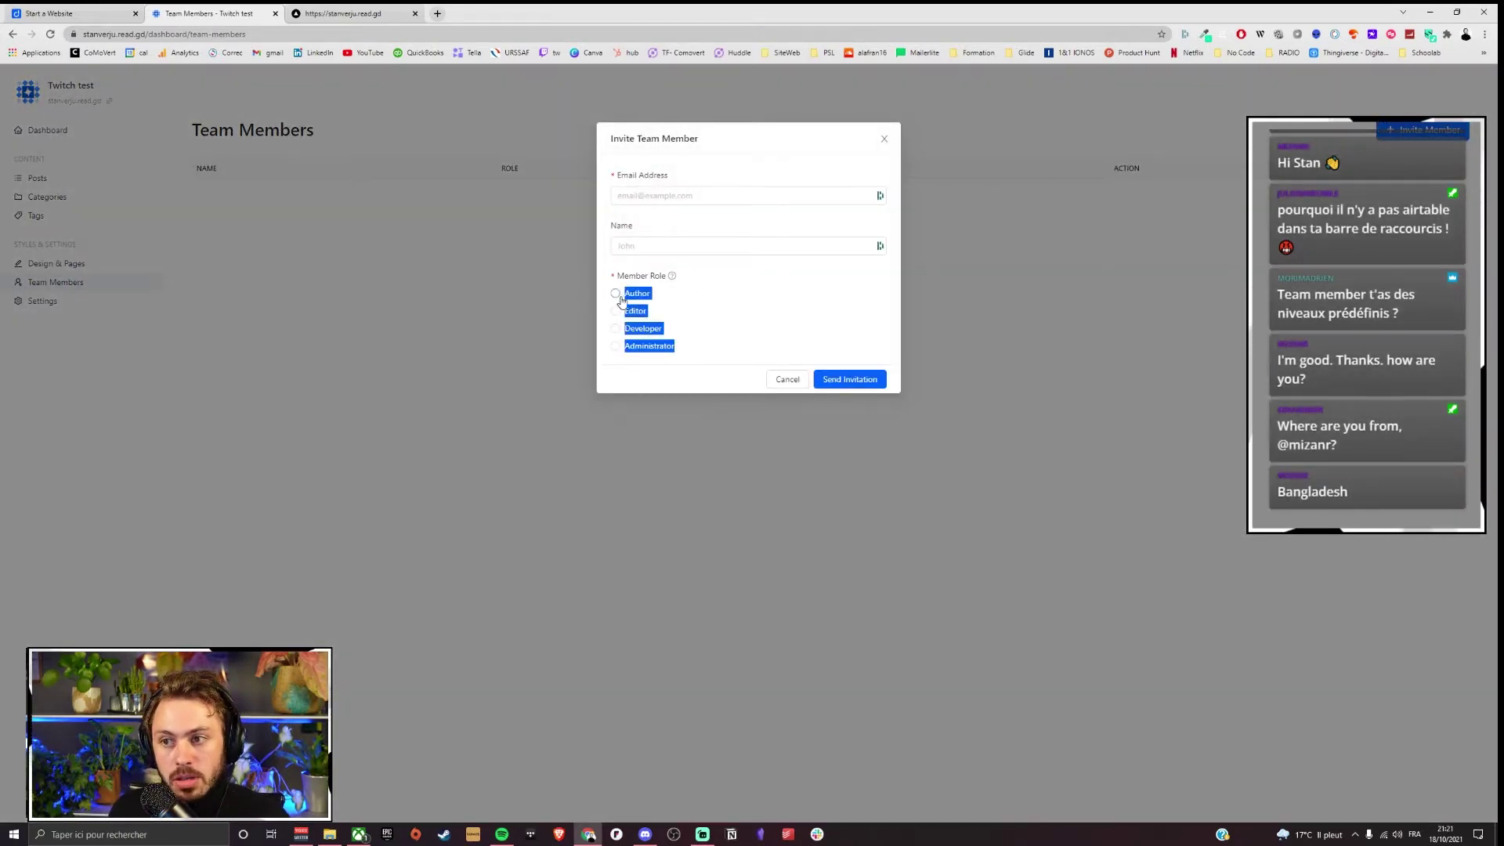
pyautogui.click(692, 336)
pyautogui.click(654, 198)
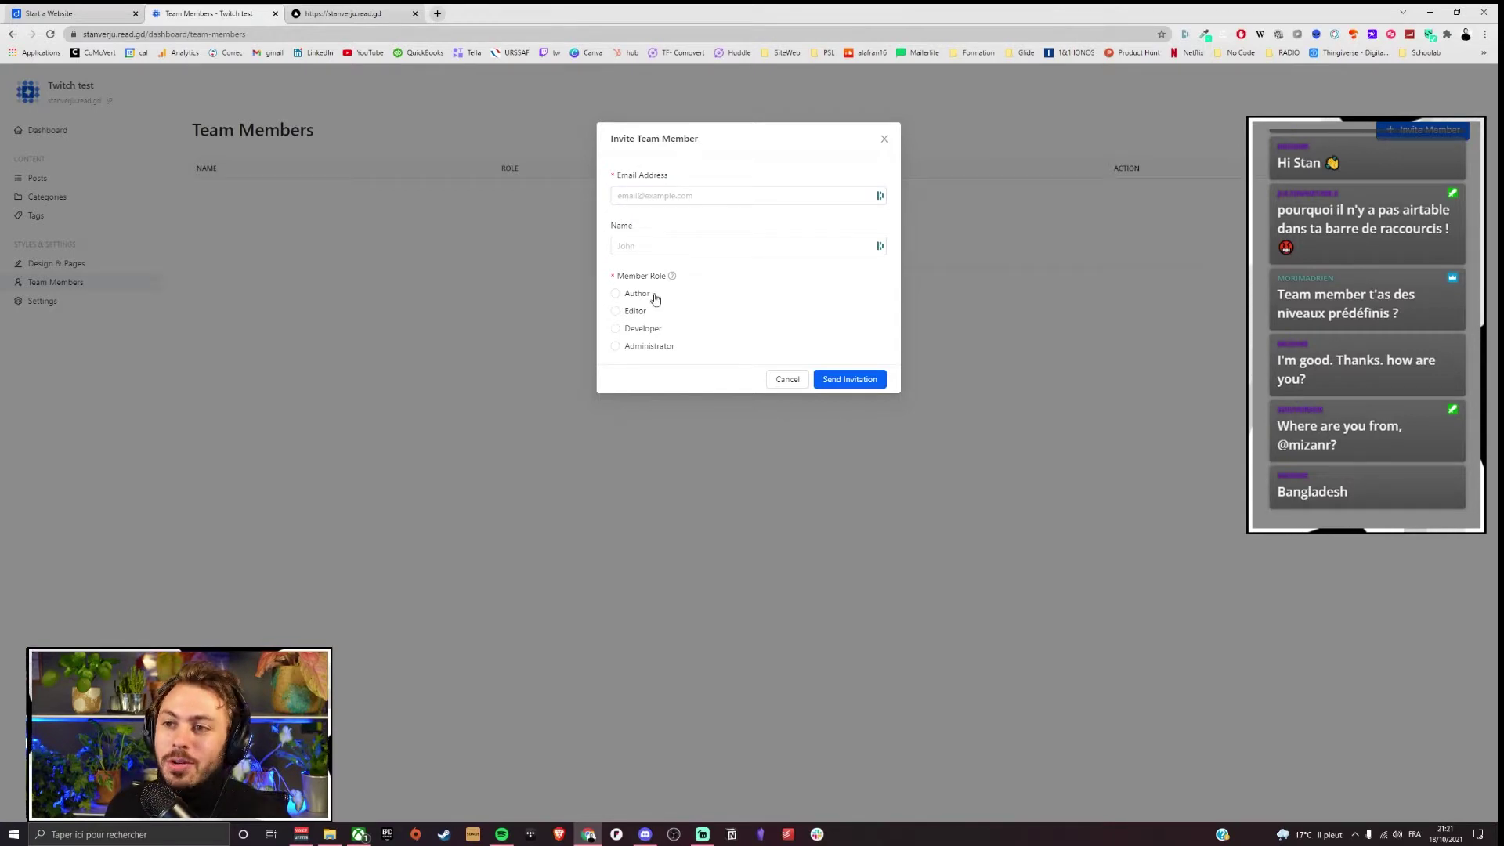
pyautogui.moveTo(673, 277)
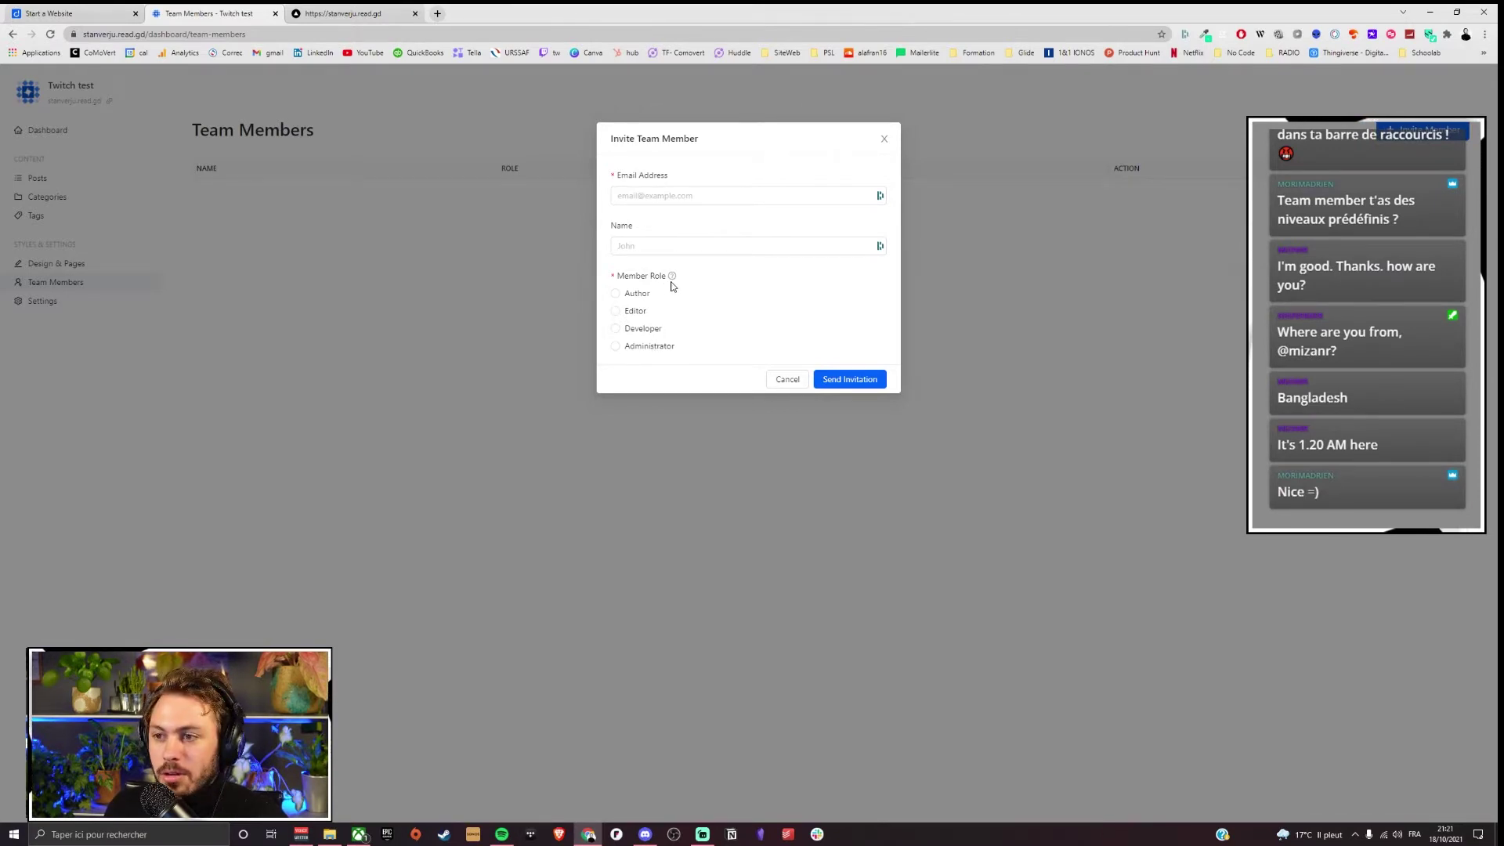
pyautogui.click(889, 144)
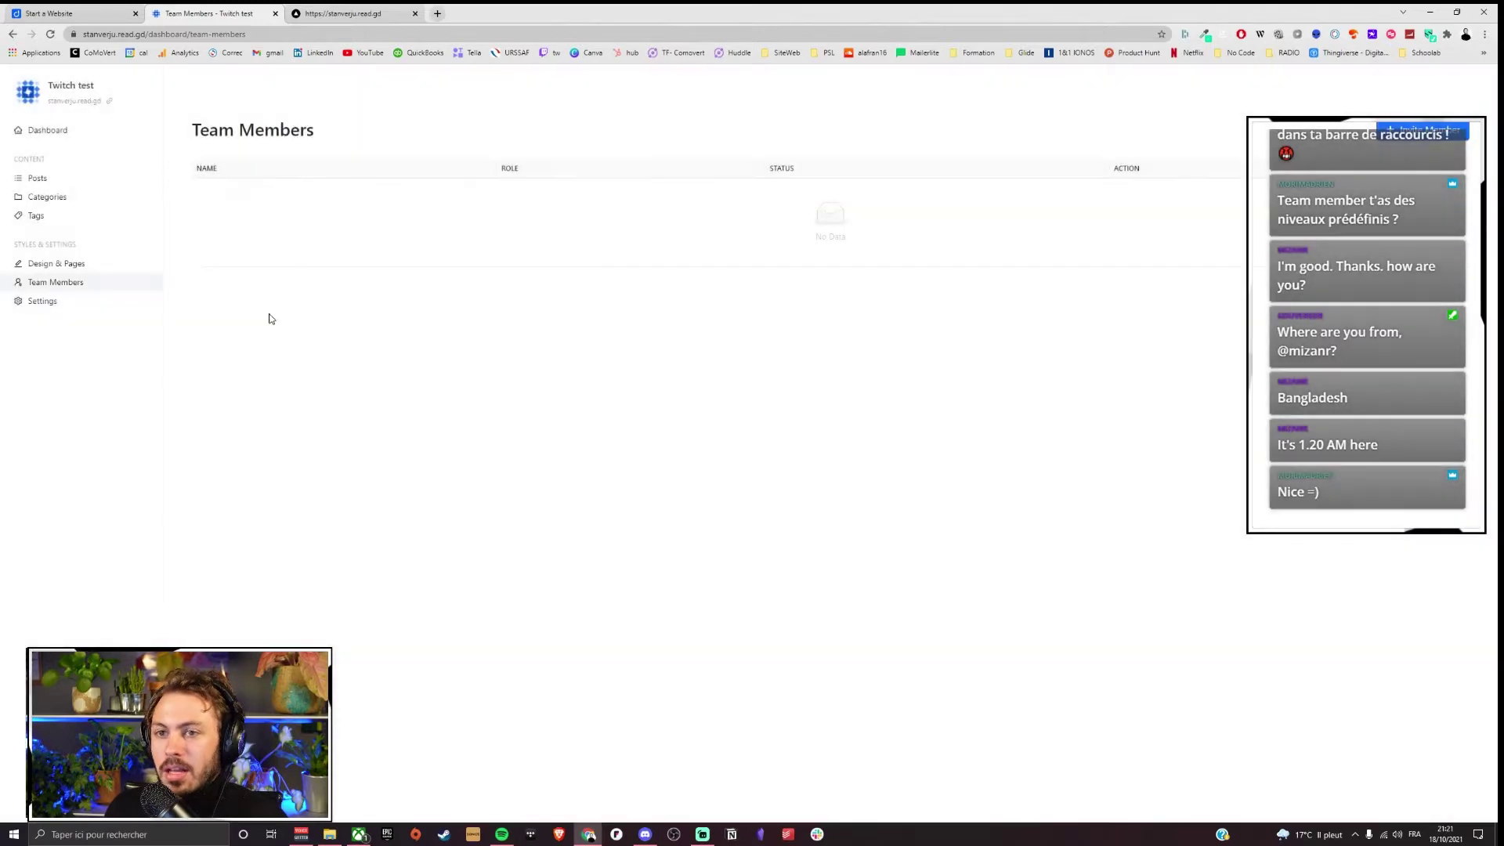
# Step: Check the URL slug setting on the Categories page and close it
pyautogui.click(61, 206)
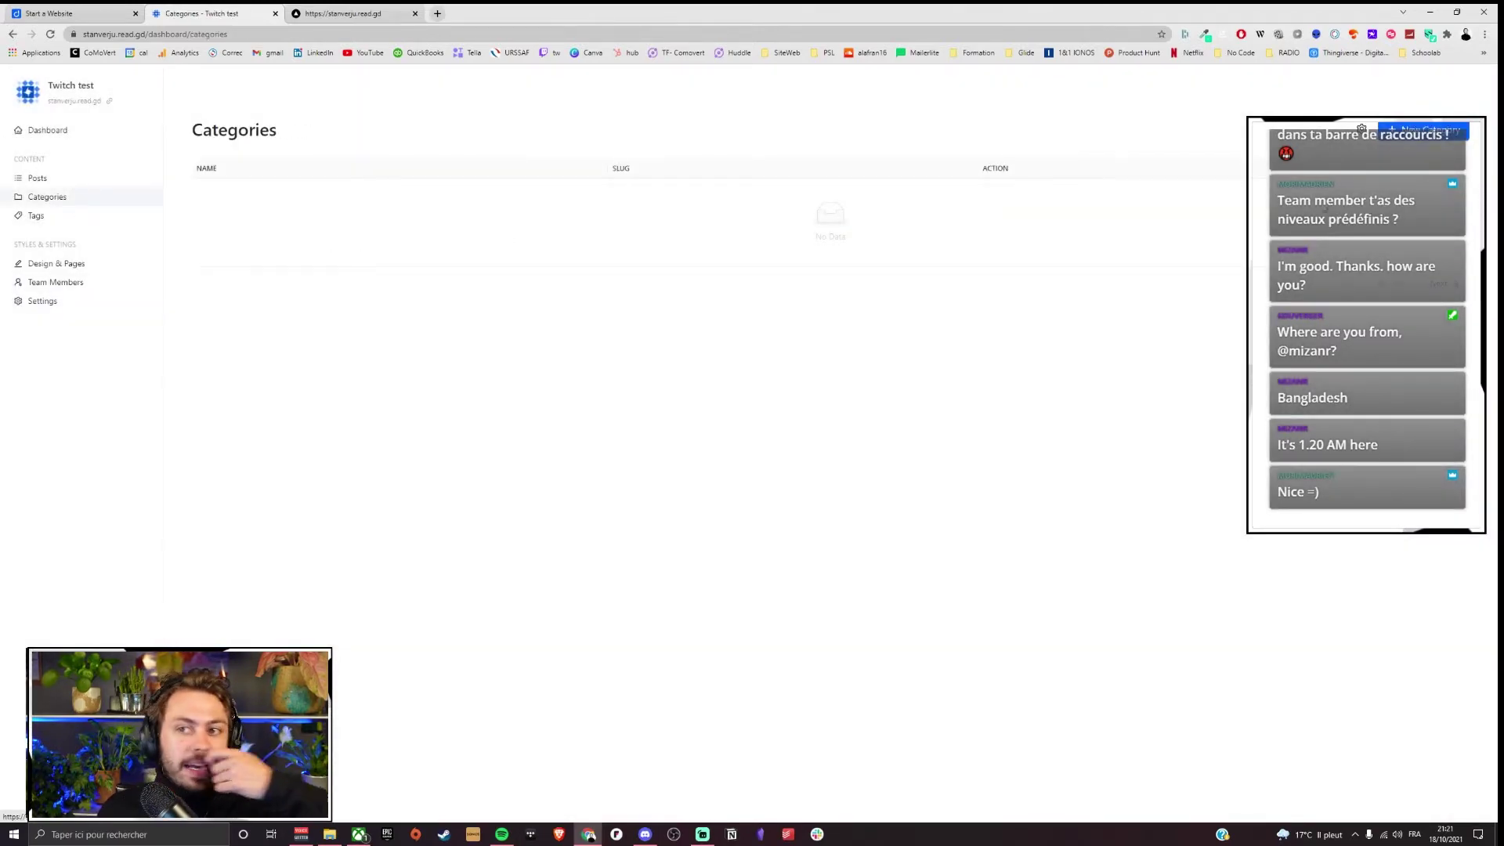
pyautogui.click(1353, 141)
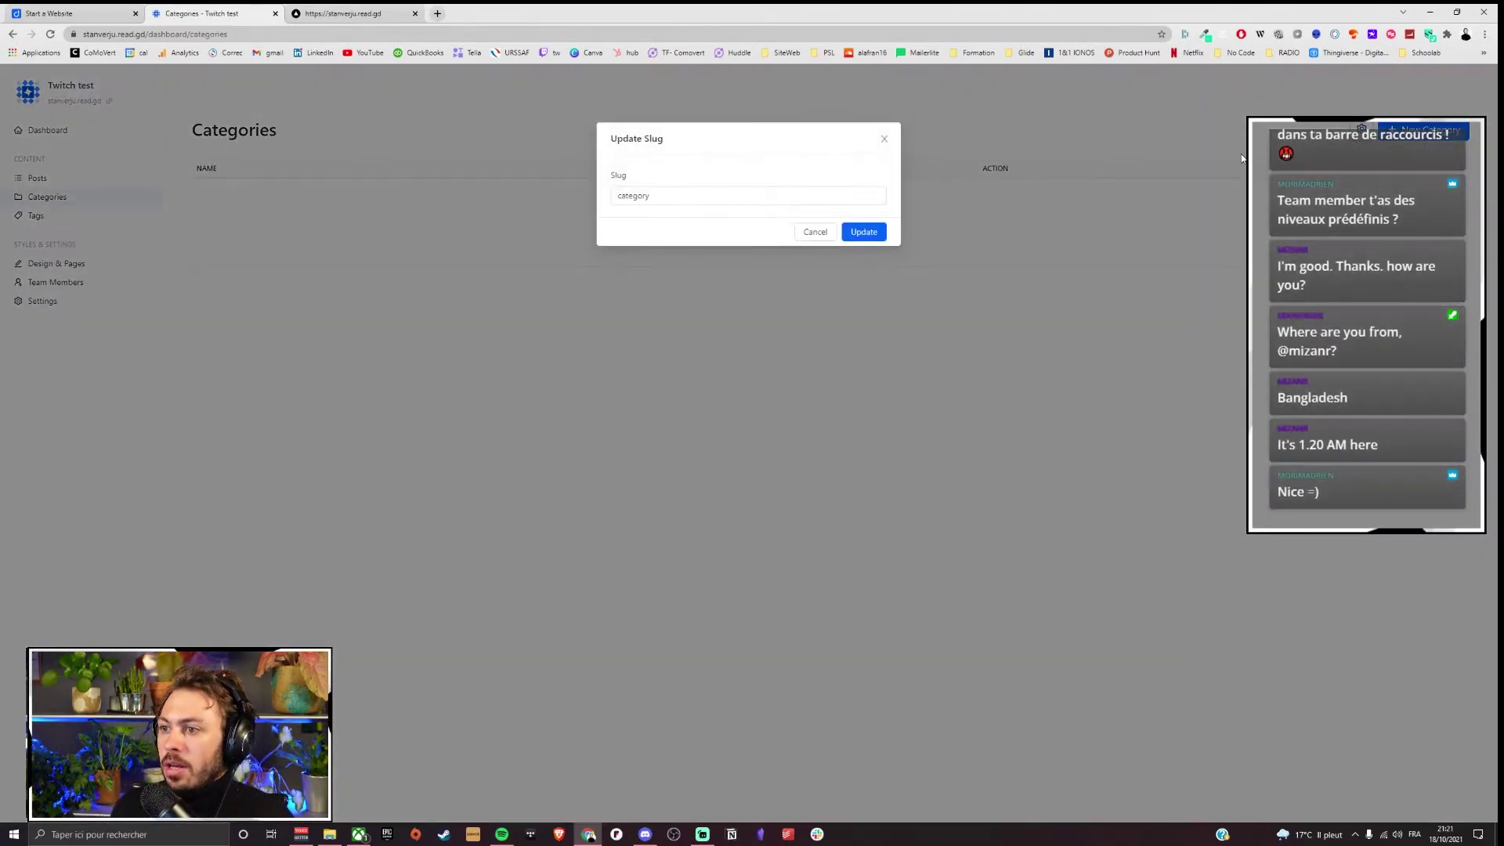
pyautogui.click(697, 202)
pyautogui.doubleClick(697, 202)
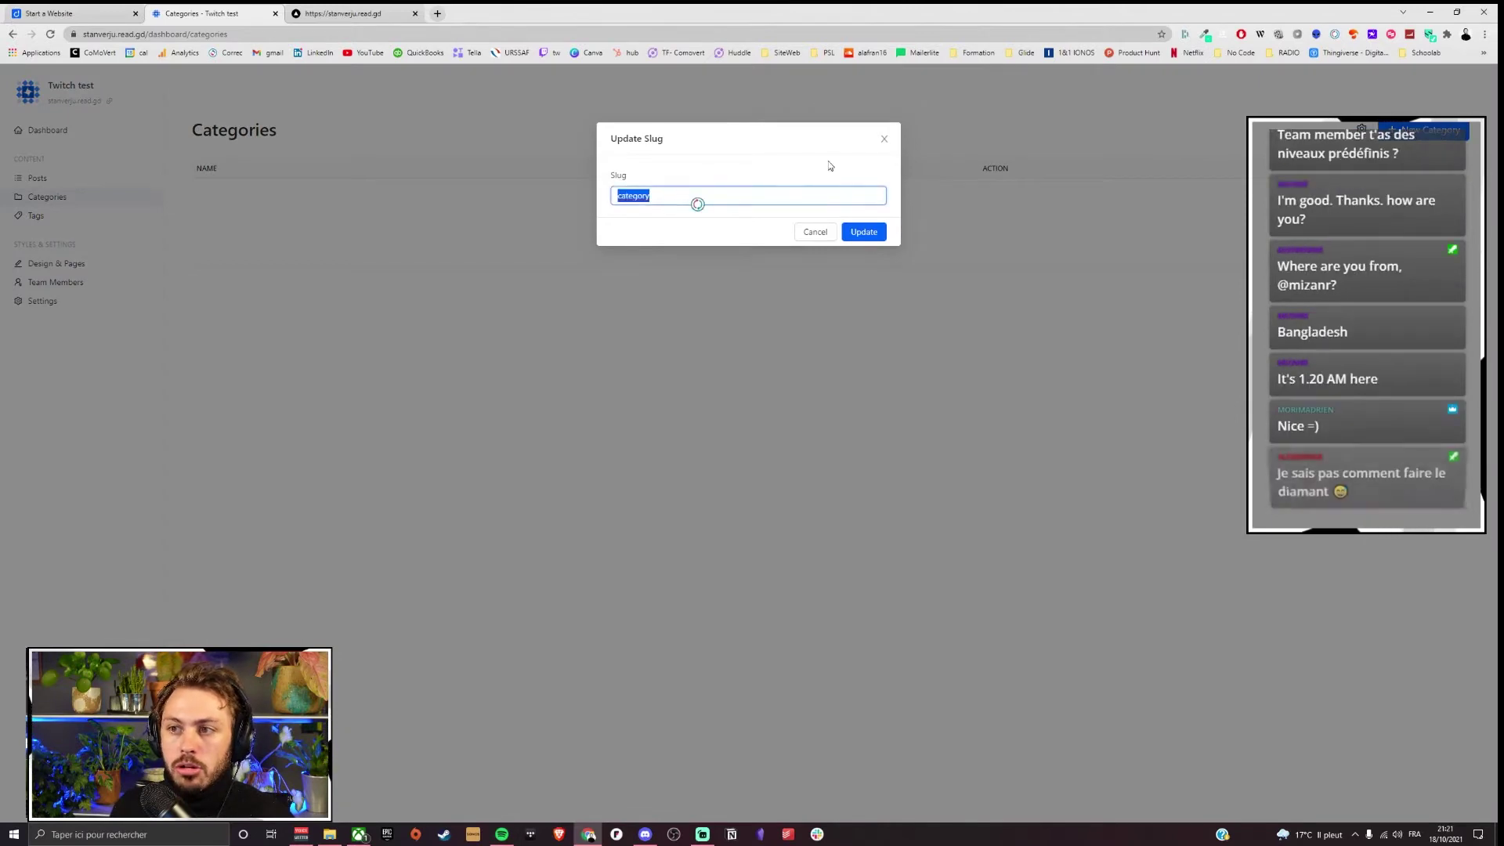
pyautogui.click(883, 140)
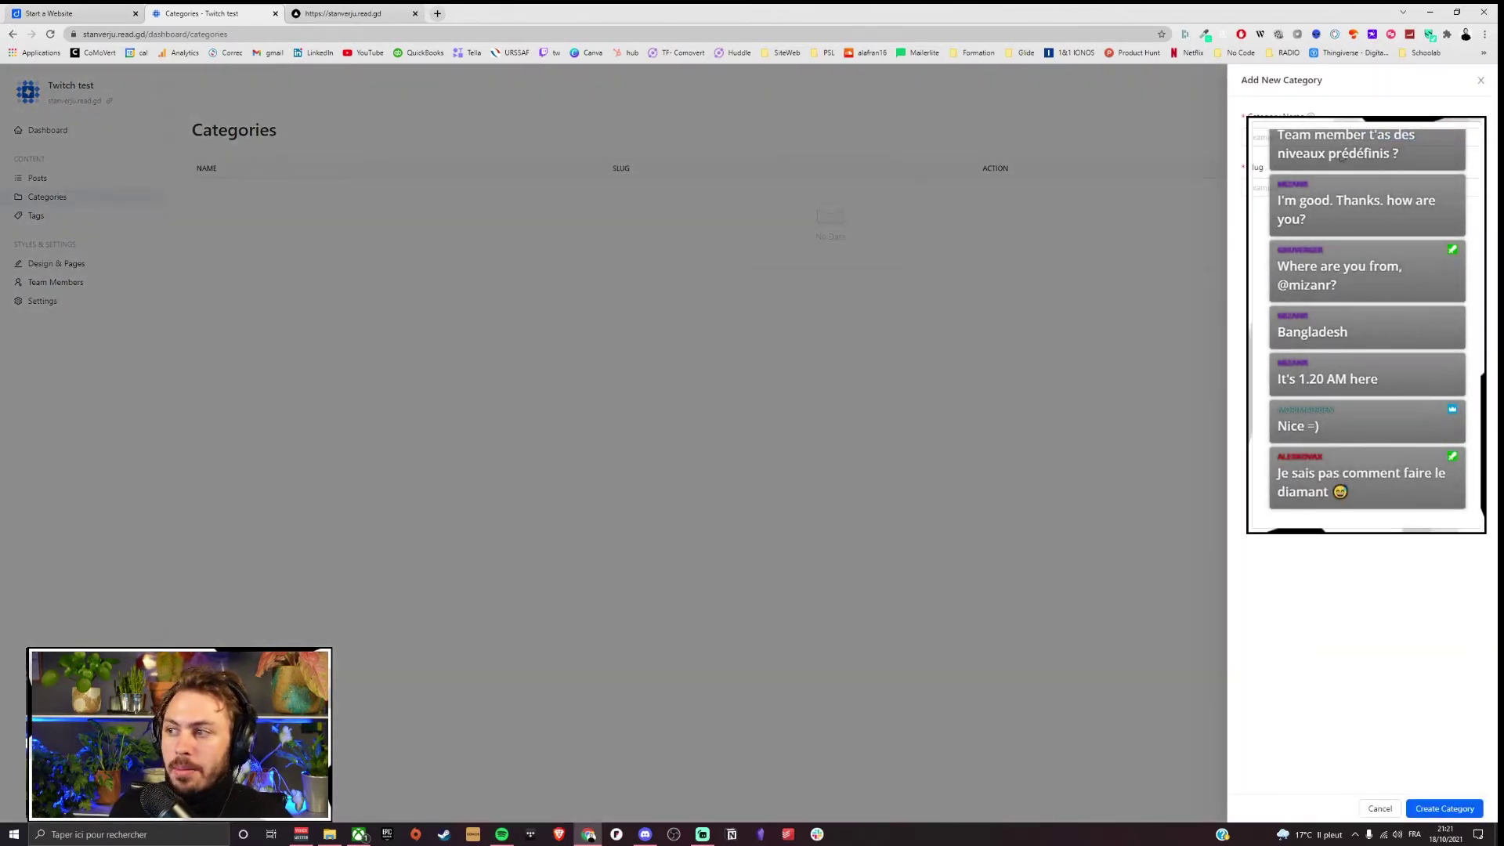
# Step: Create two new categories named Nocode and Outils
pyautogui.click(1329, 143)
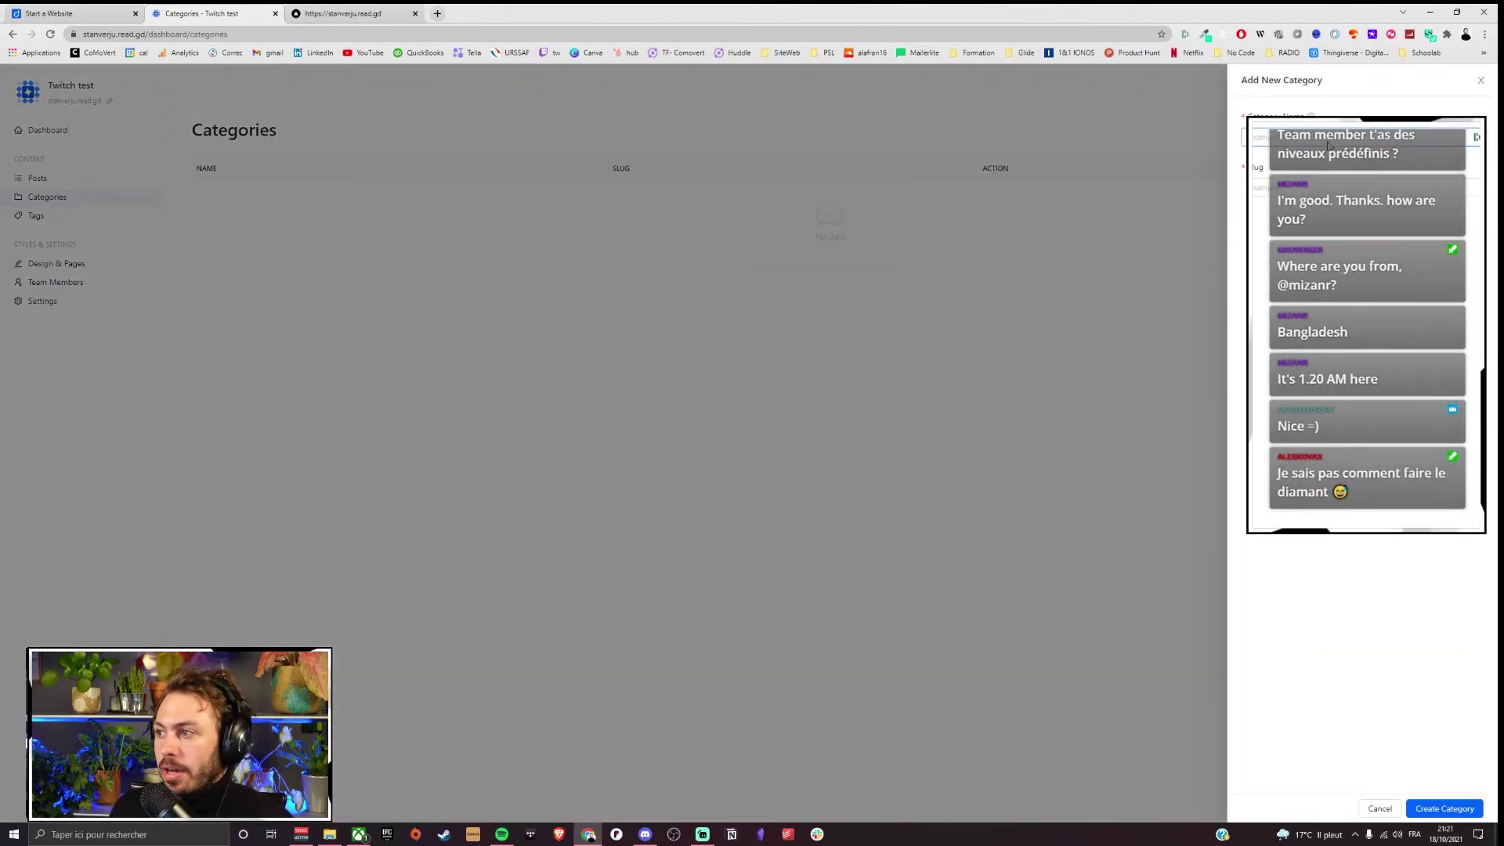
pyautogui.write('ode')
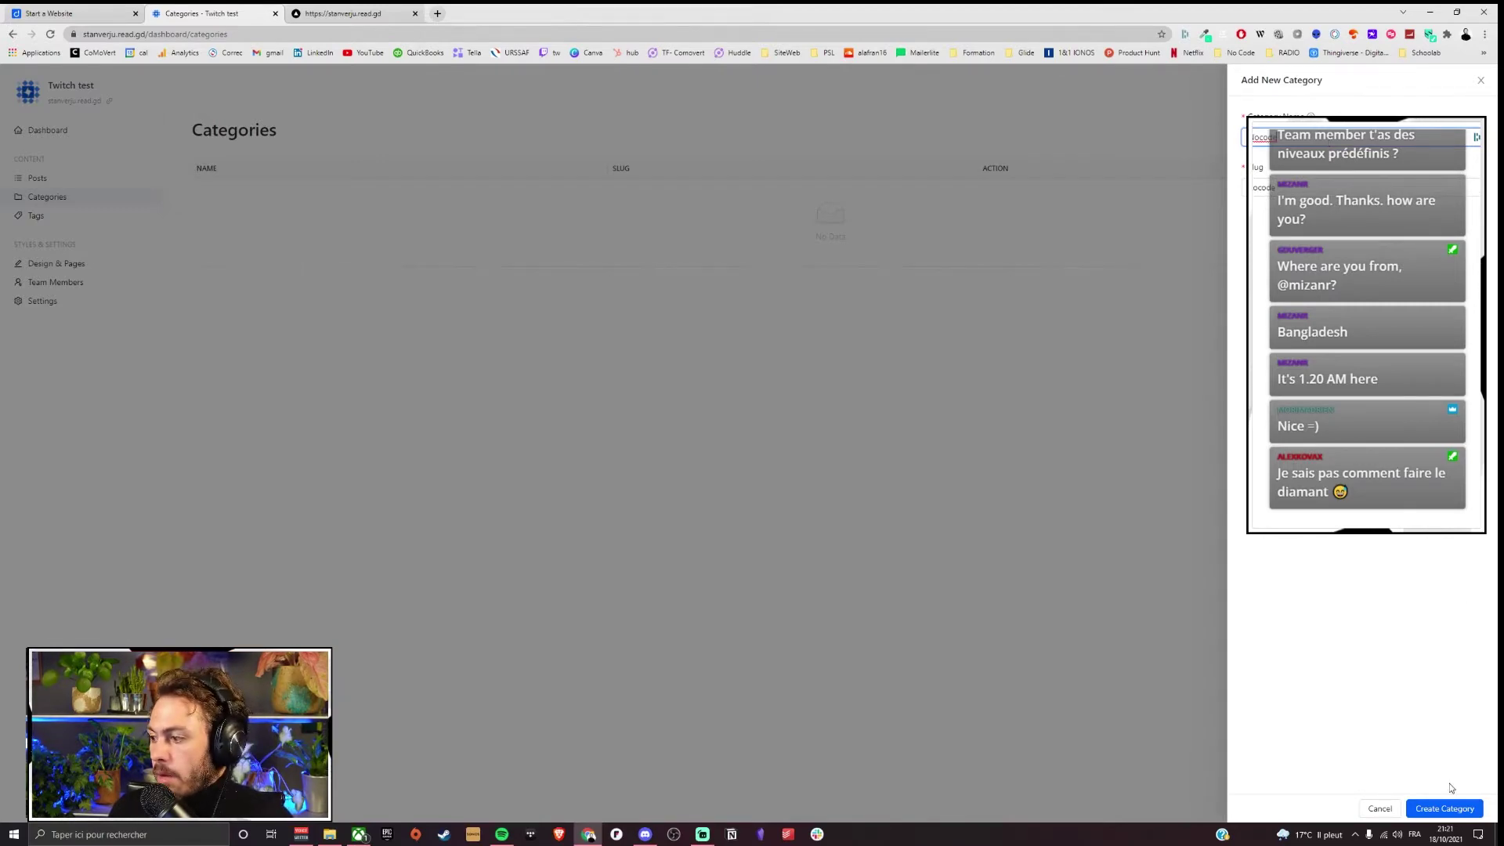
pyautogui.click(1445, 808)
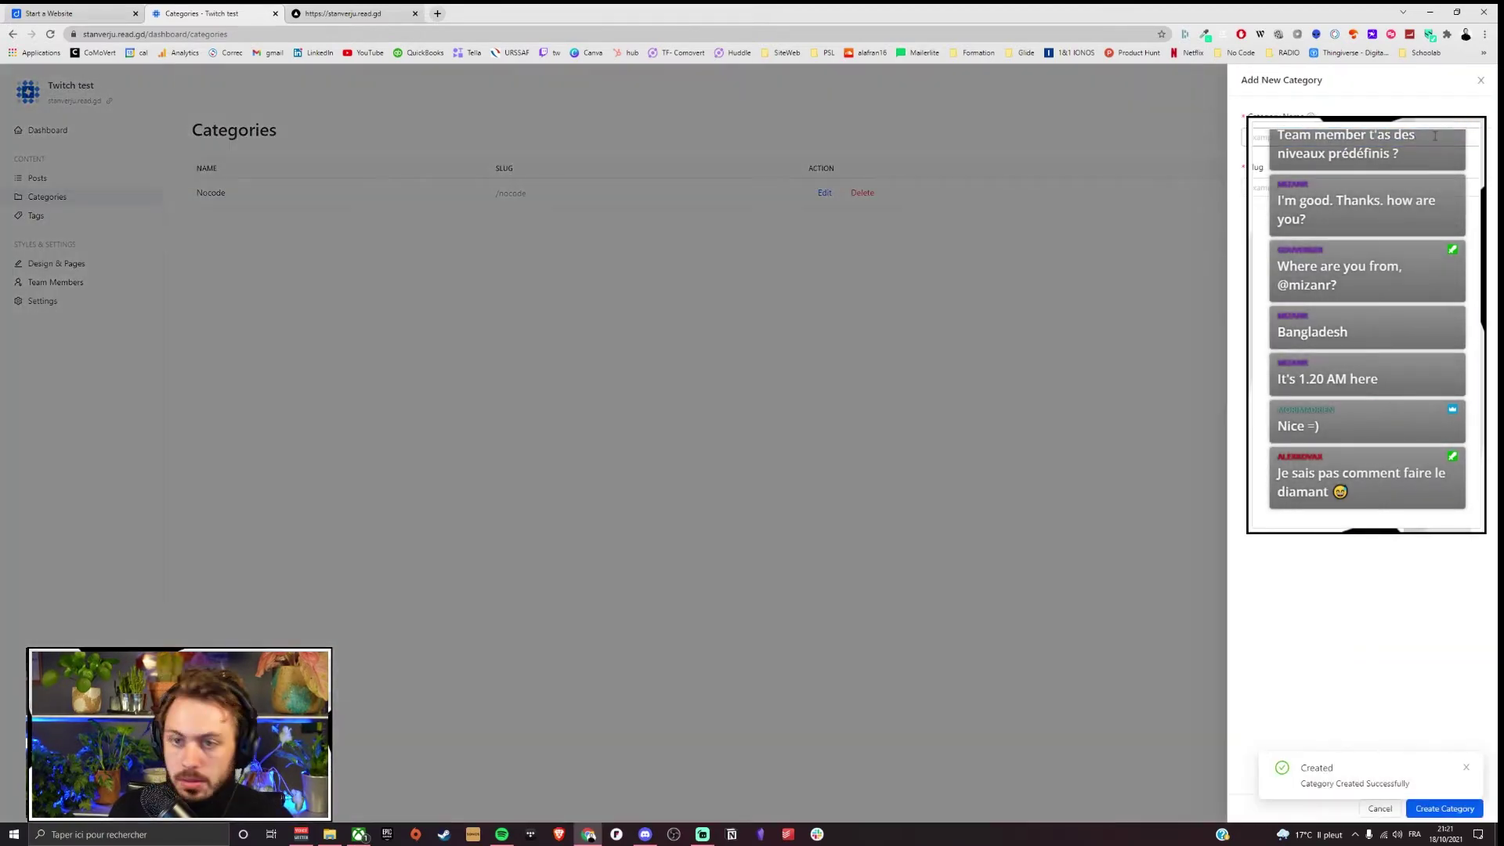
pyautogui.click(1435, 137)
pyautogui.write('Dutils')
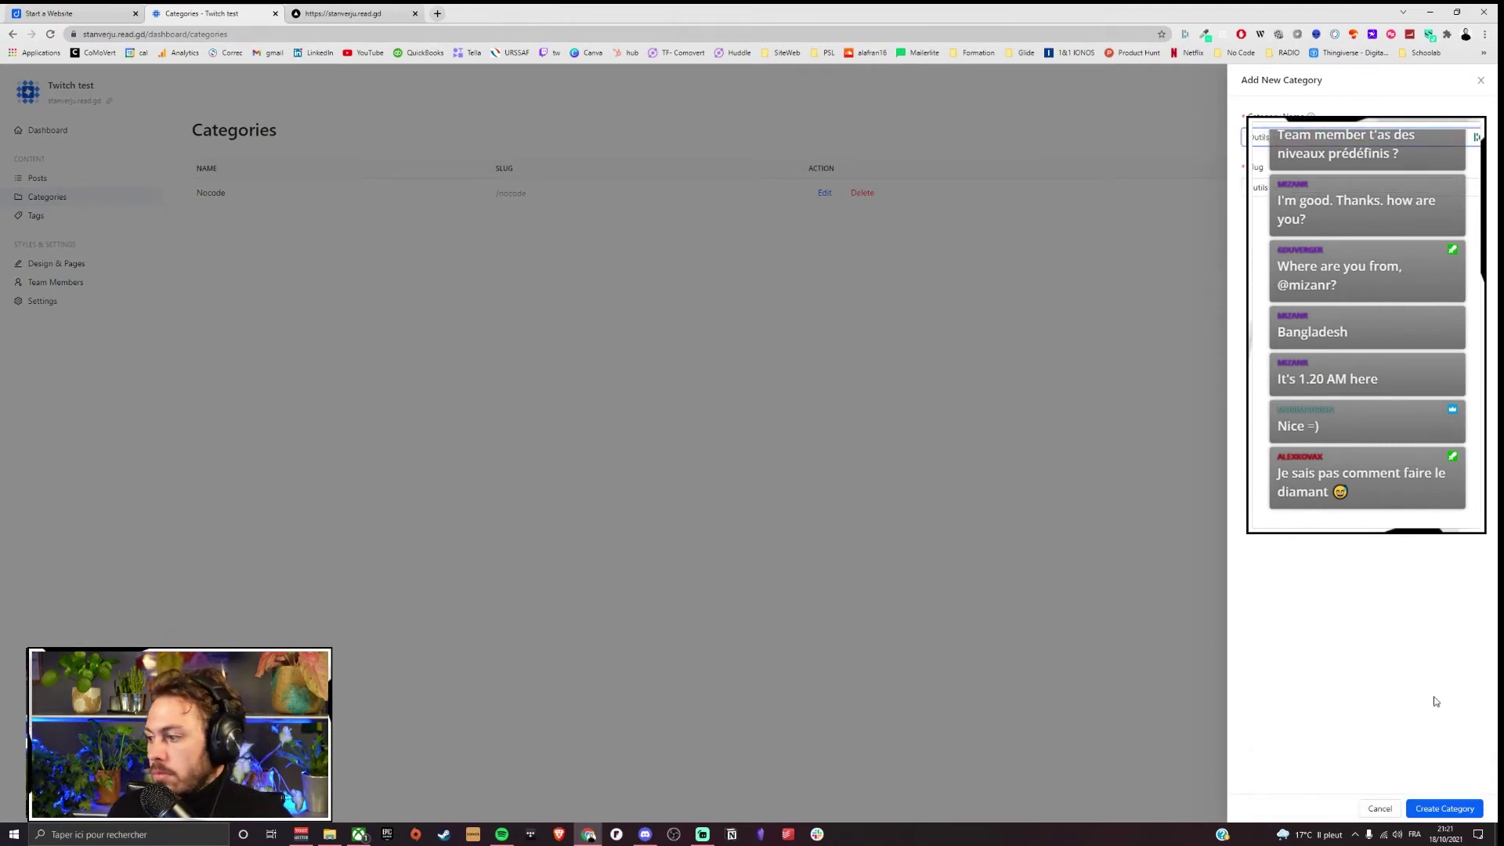
pyautogui.click(1436, 814)
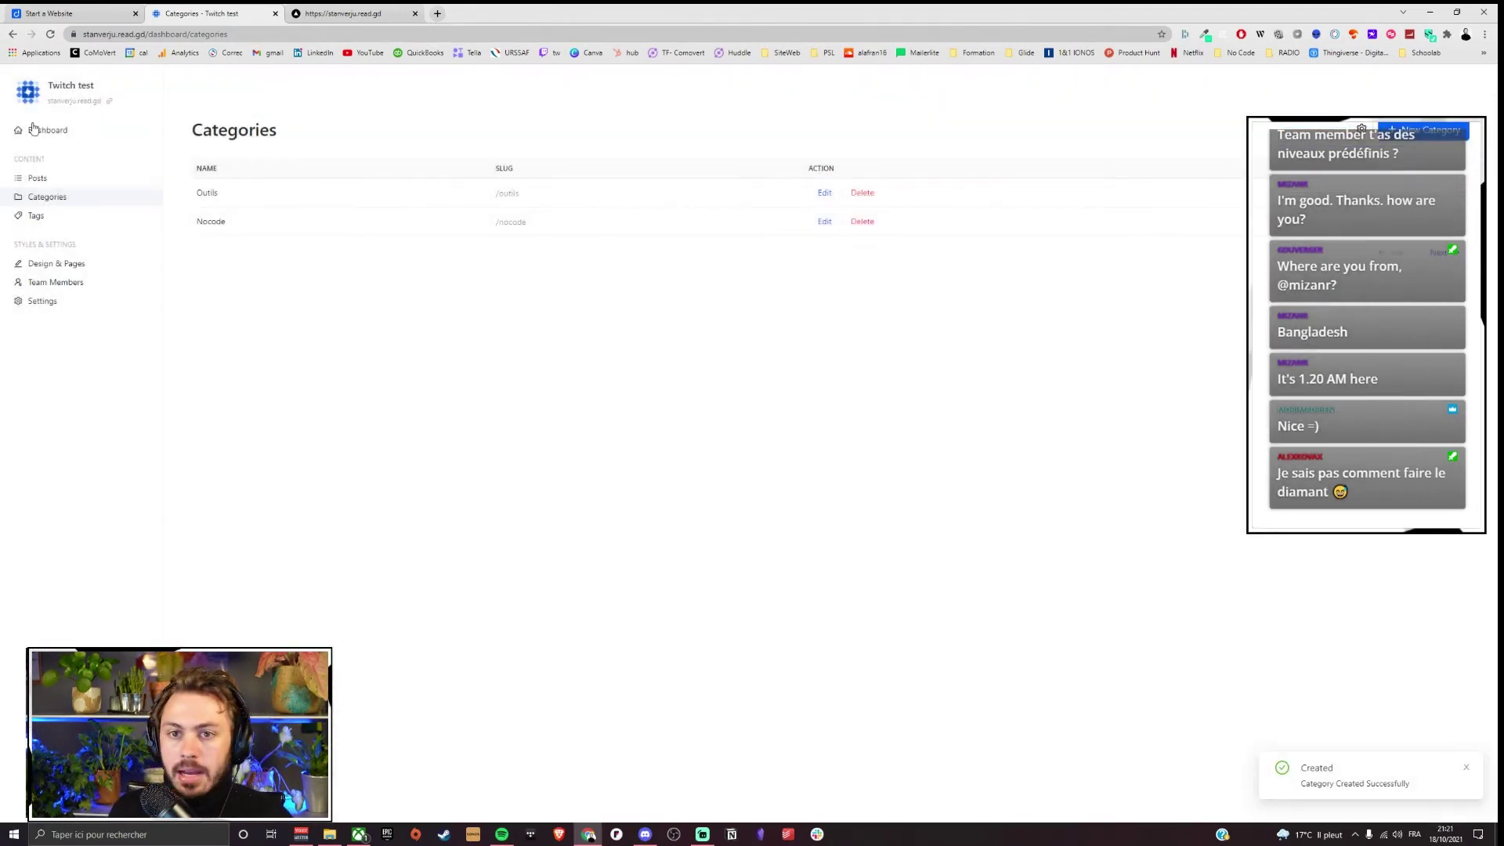
# Step: Create three tags named glide, dorik and Airtable
pyautogui.click(65, 219)
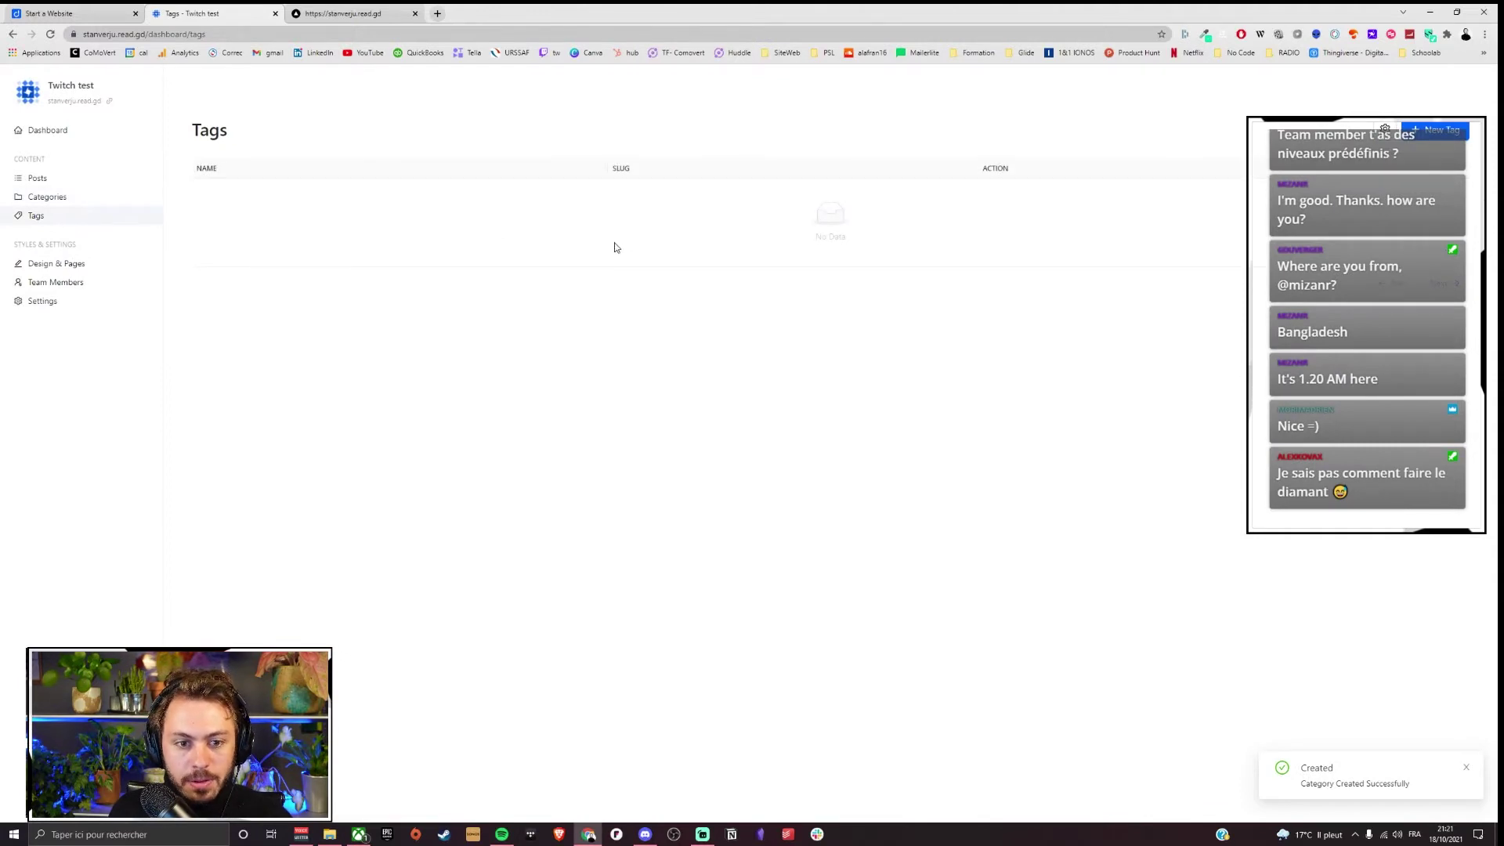
pyautogui.click(1432, 130)
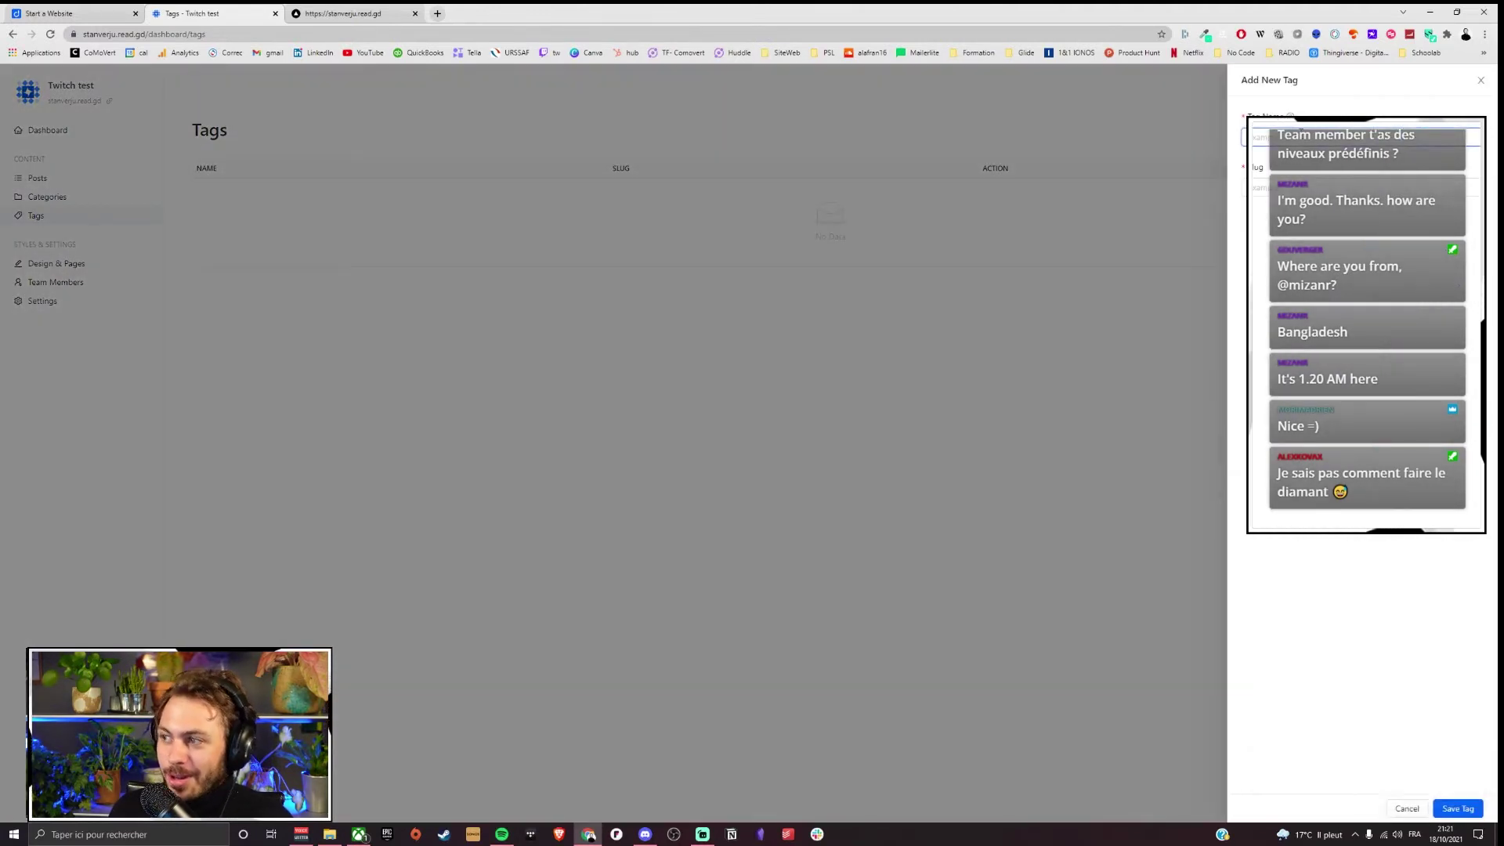
pyautogui.write('irta')
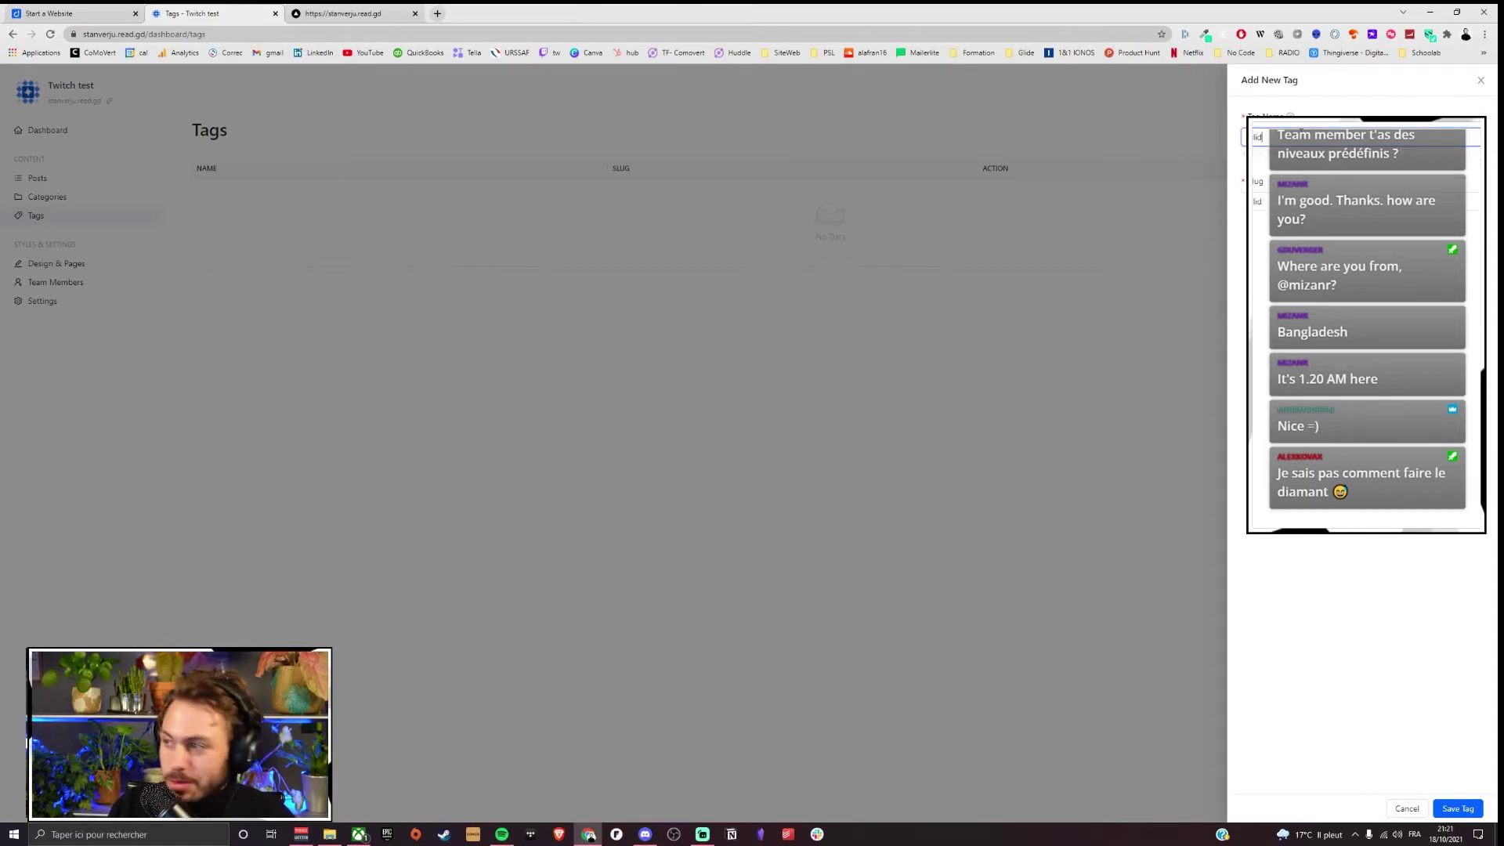
pyautogui.click(1455, 809)
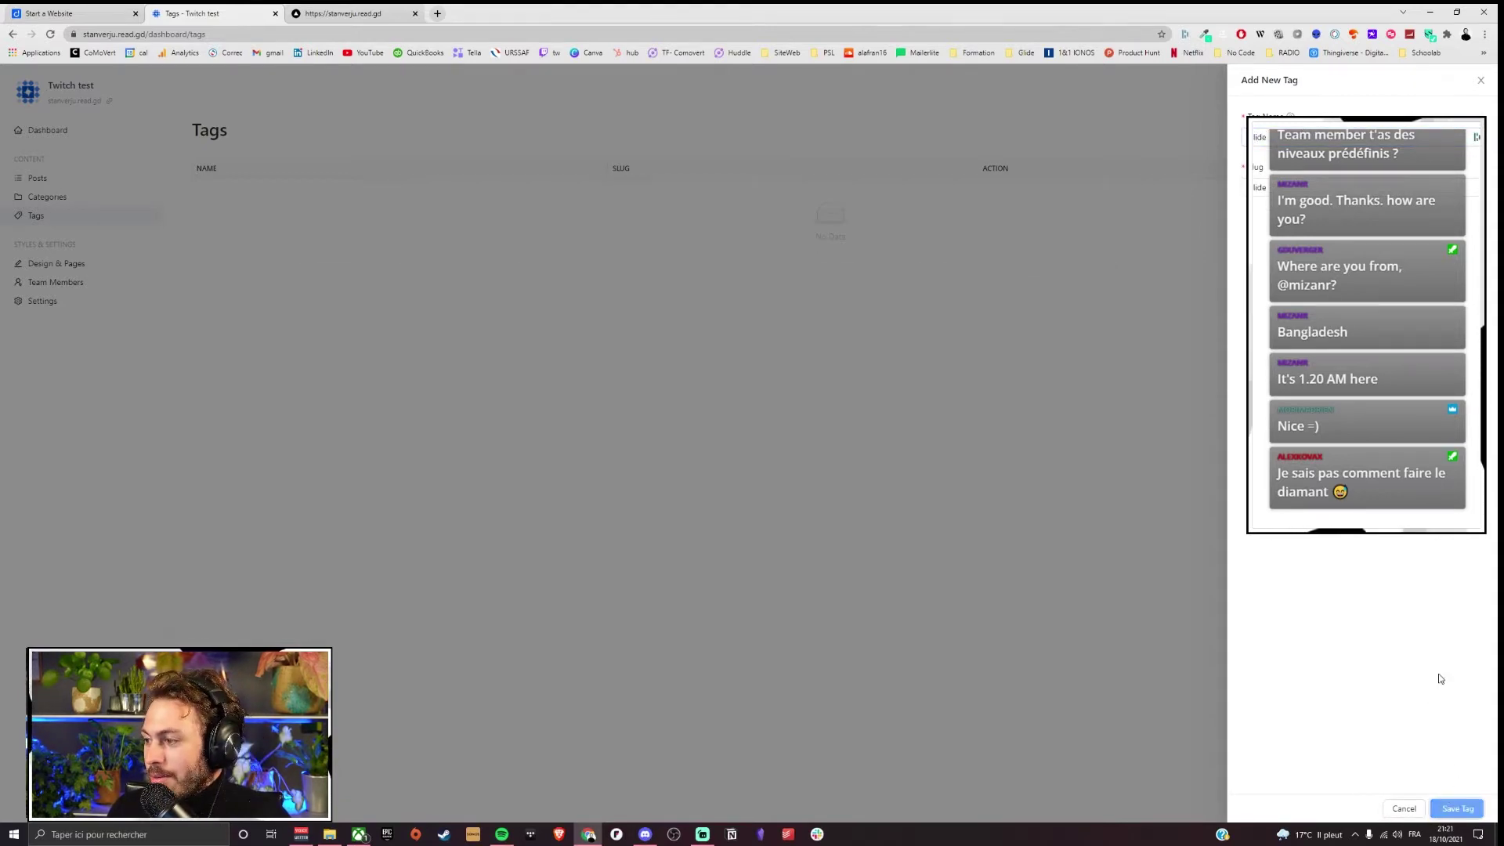
pyautogui.click(1412, 135)
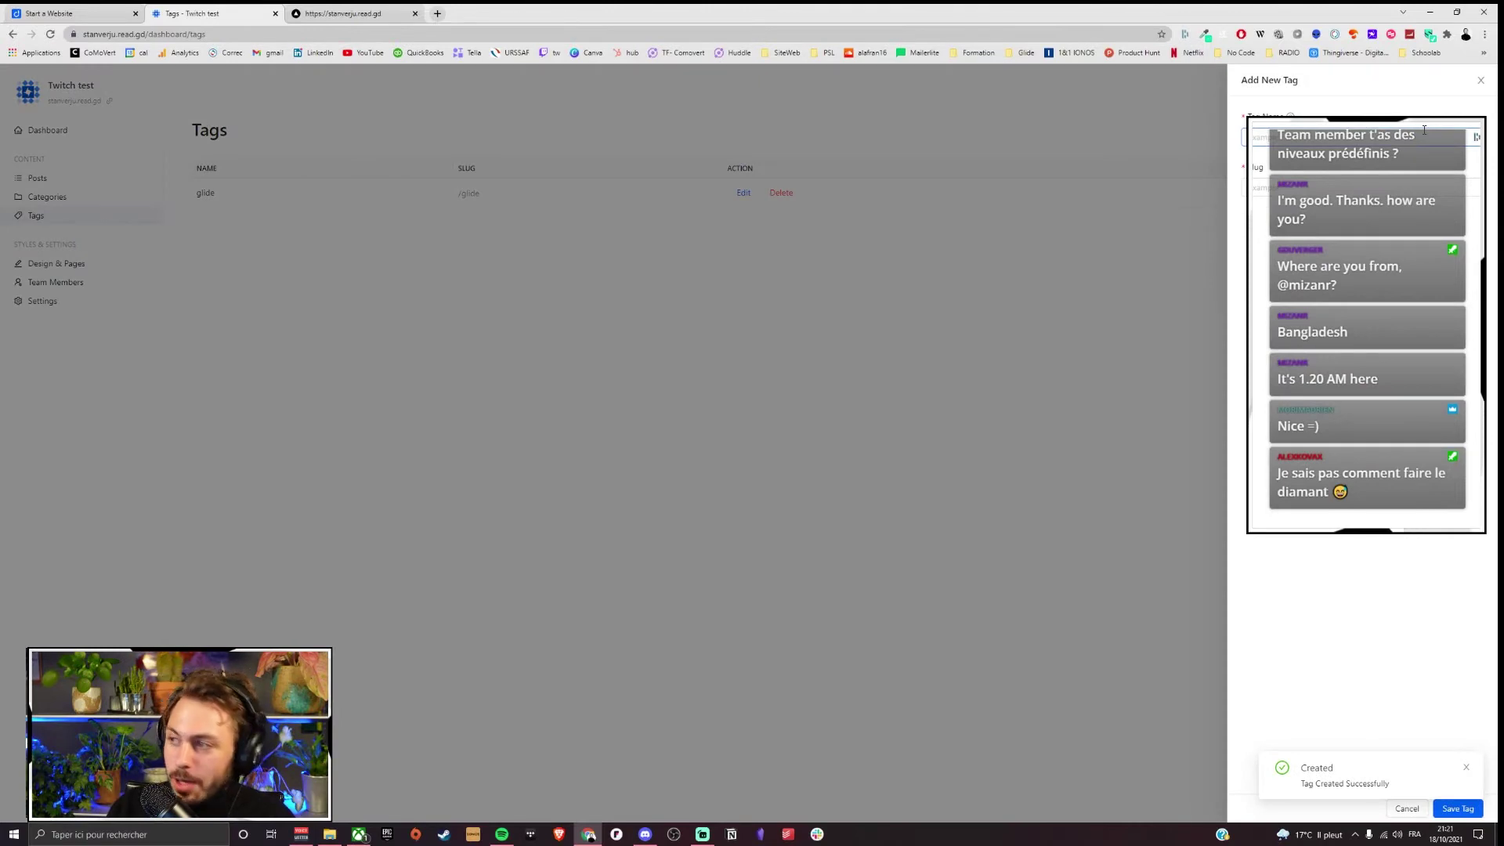
pyautogui.click(1425, 130)
pyautogui.write('dorik')
pyautogui.click(1456, 808)
pyautogui.click(1429, 130)
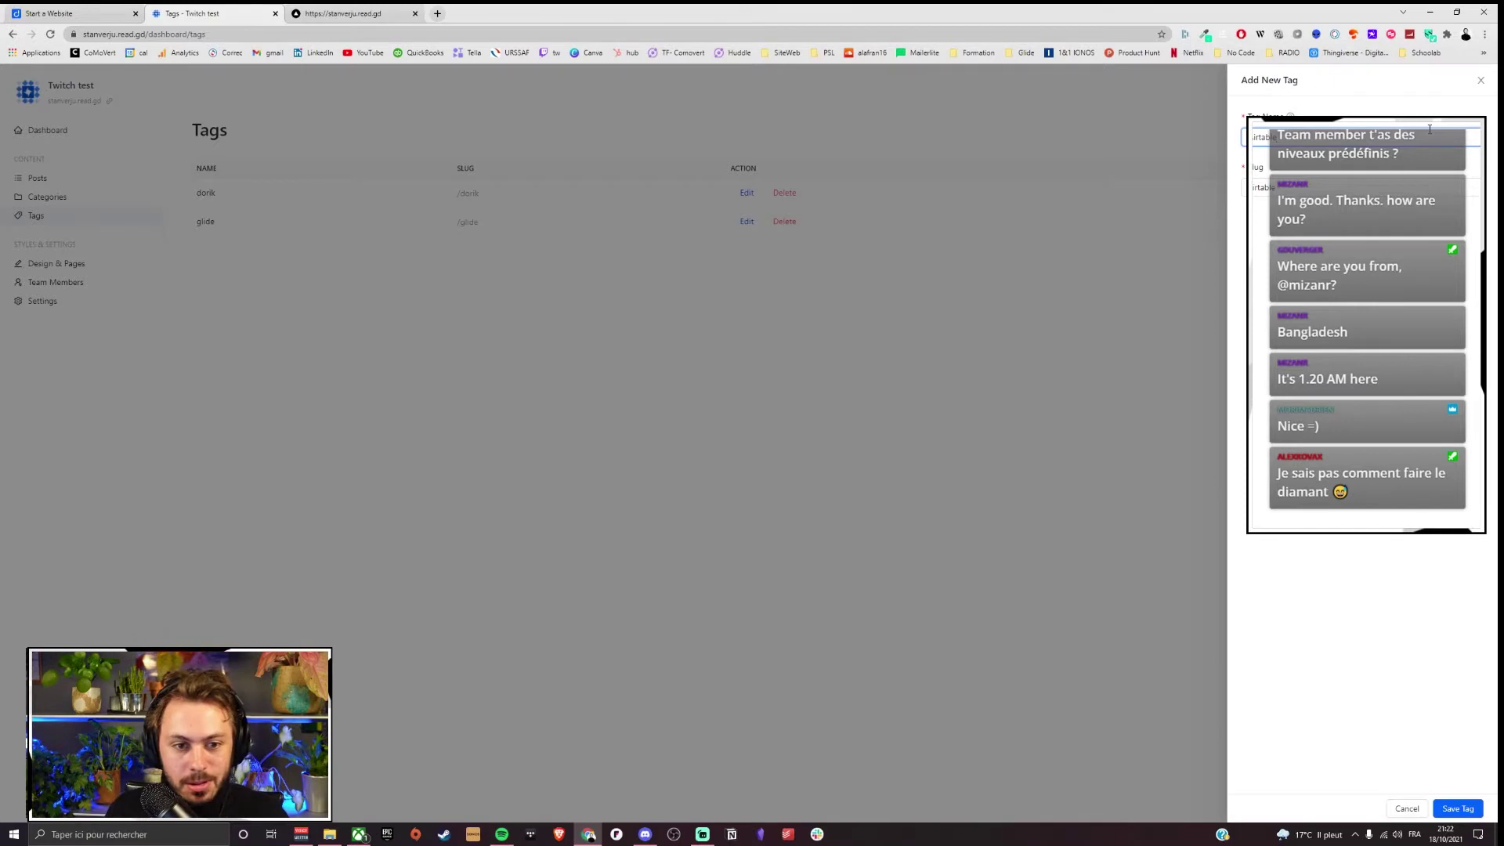
pyautogui.click(1457, 808)
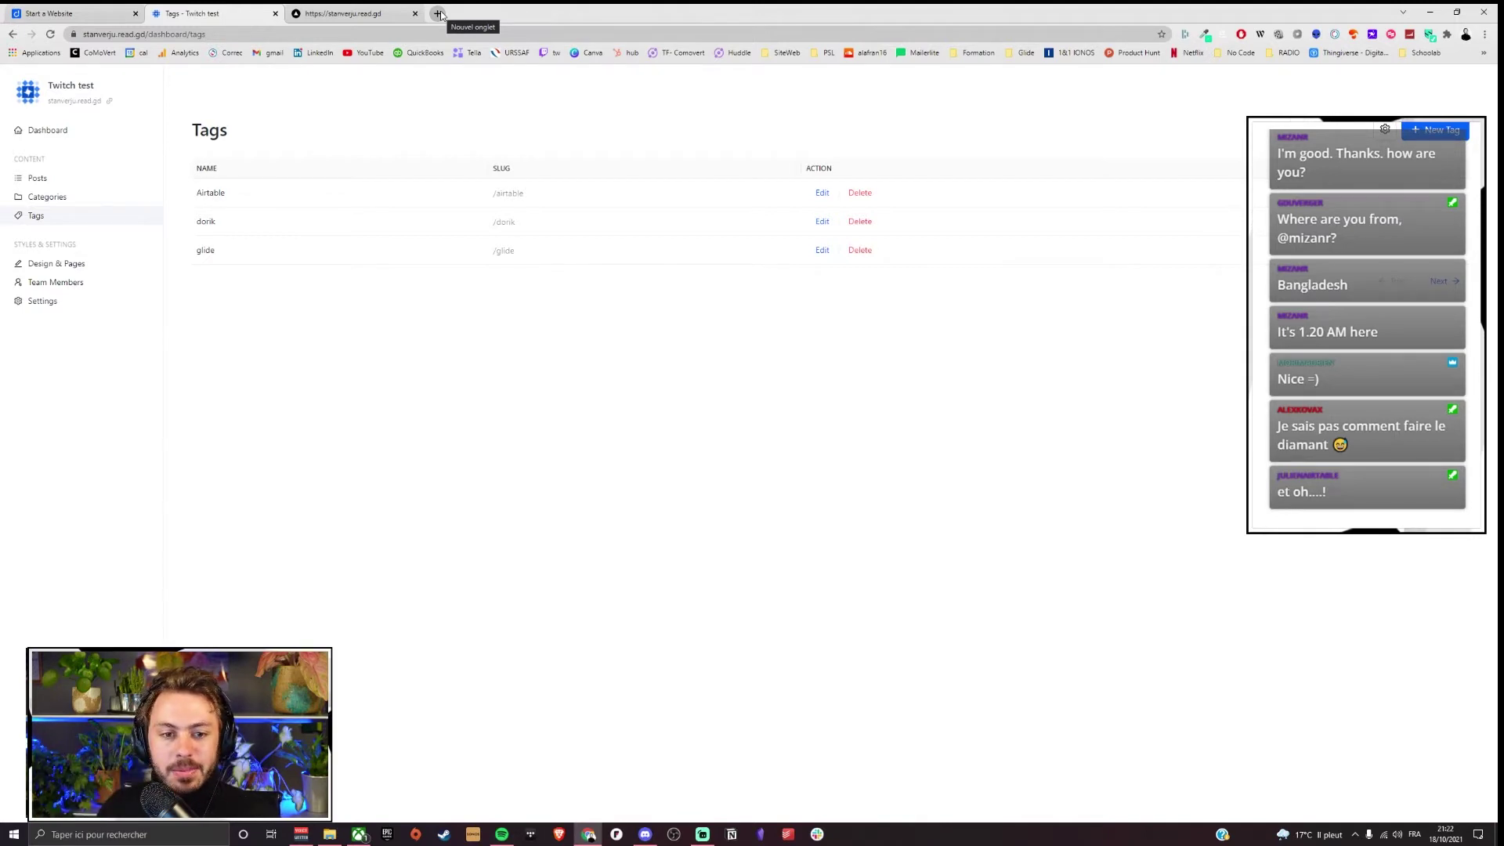
# Step: Check the URL slug setting for blog posts, compare it with the live site's address, and close the setting
pyautogui.click(77, 179)
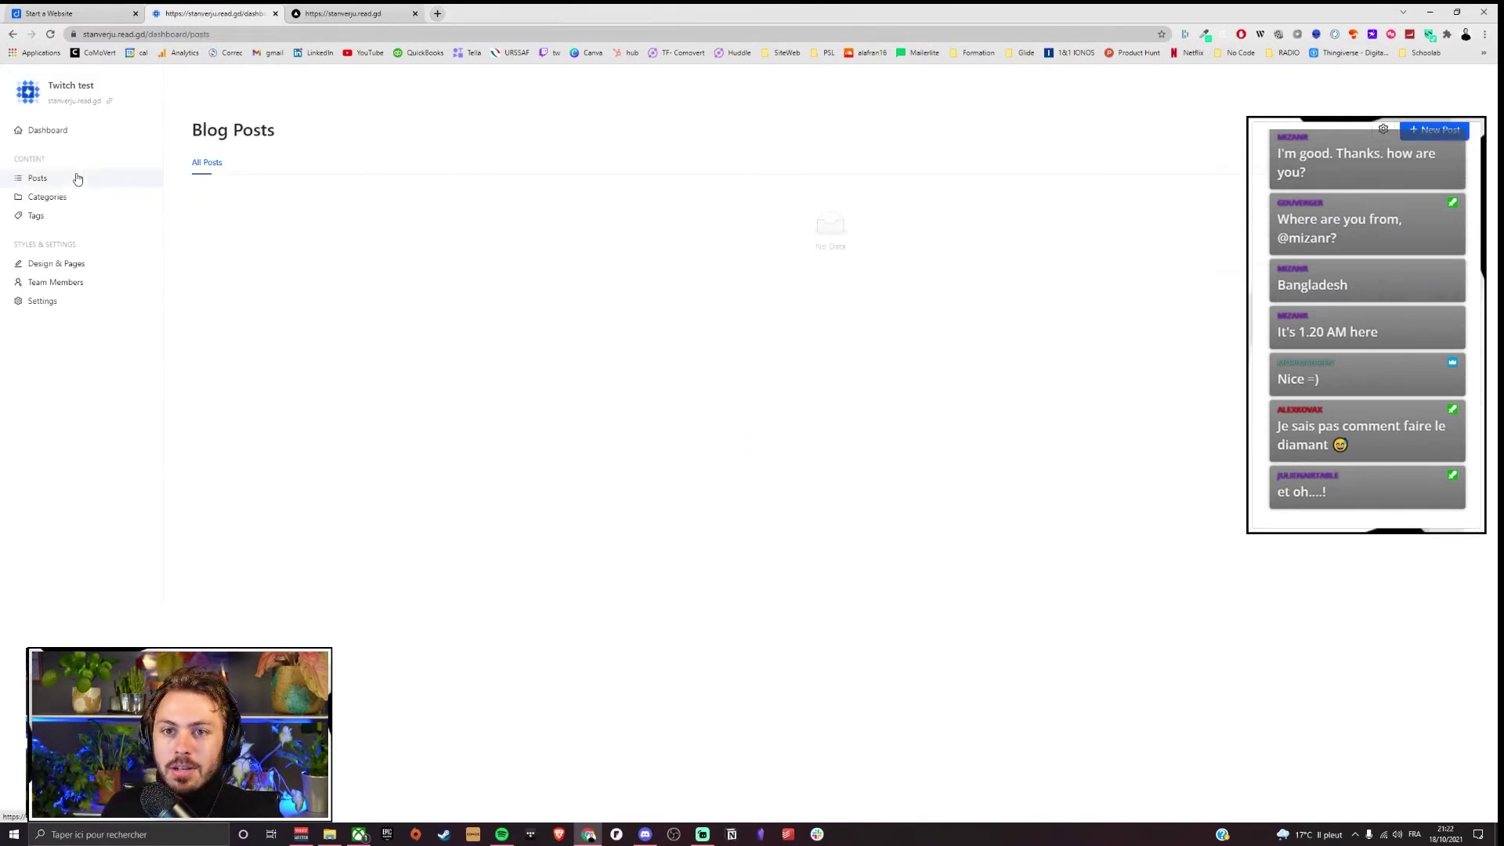
pyautogui.click(1385, 135)
pyautogui.moveTo(674, 194); pyautogui.dragTo(597, 210)
pyautogui.click(661, 192)
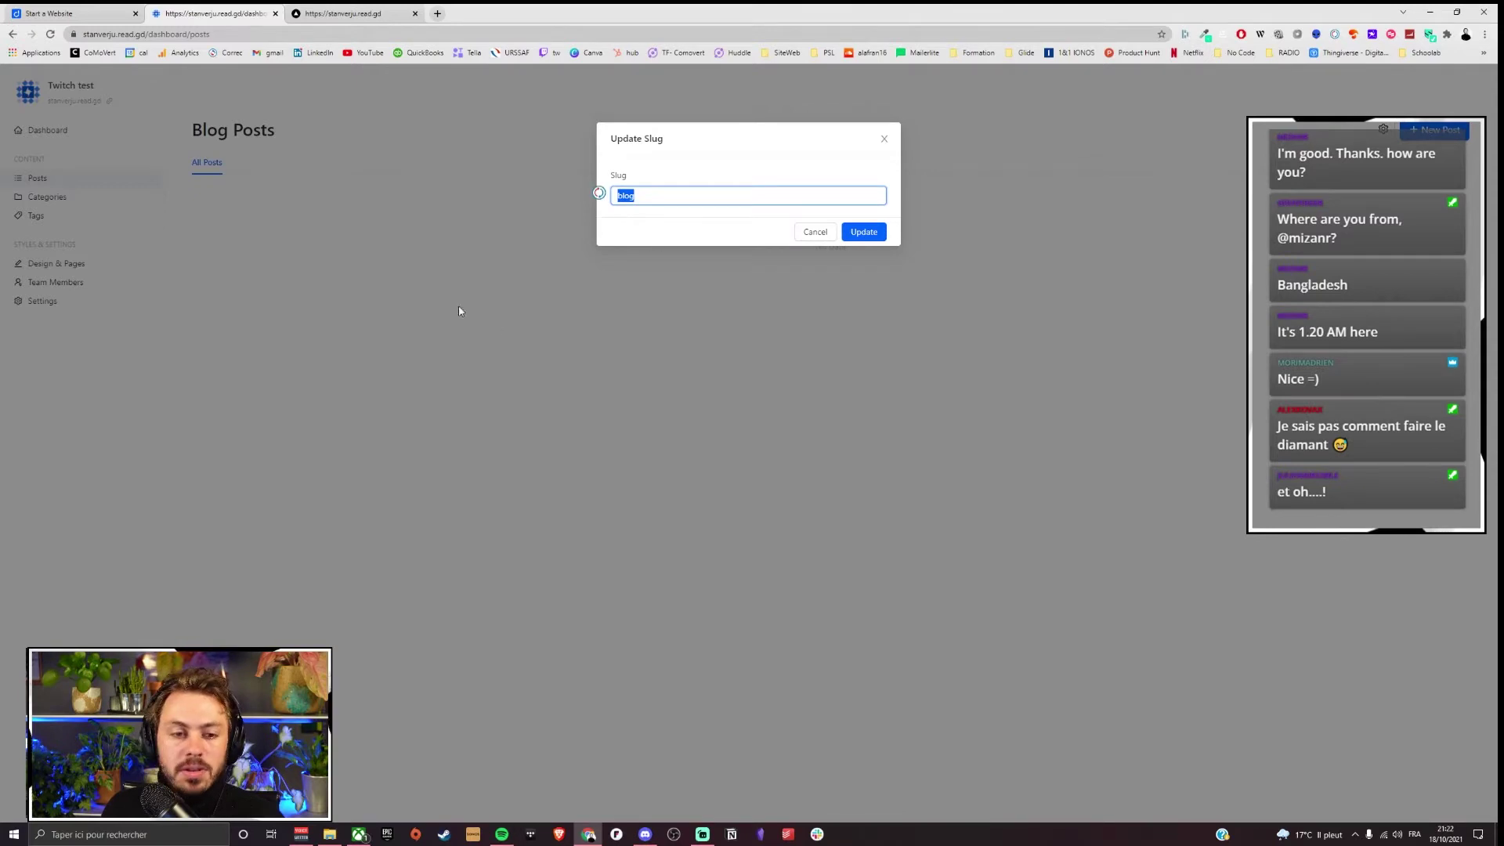
pyautogui.click(345, 14)
pyautogui.click(211, 32)
pyautogui.click(211, 31)
pyautogui.click(257, 16)
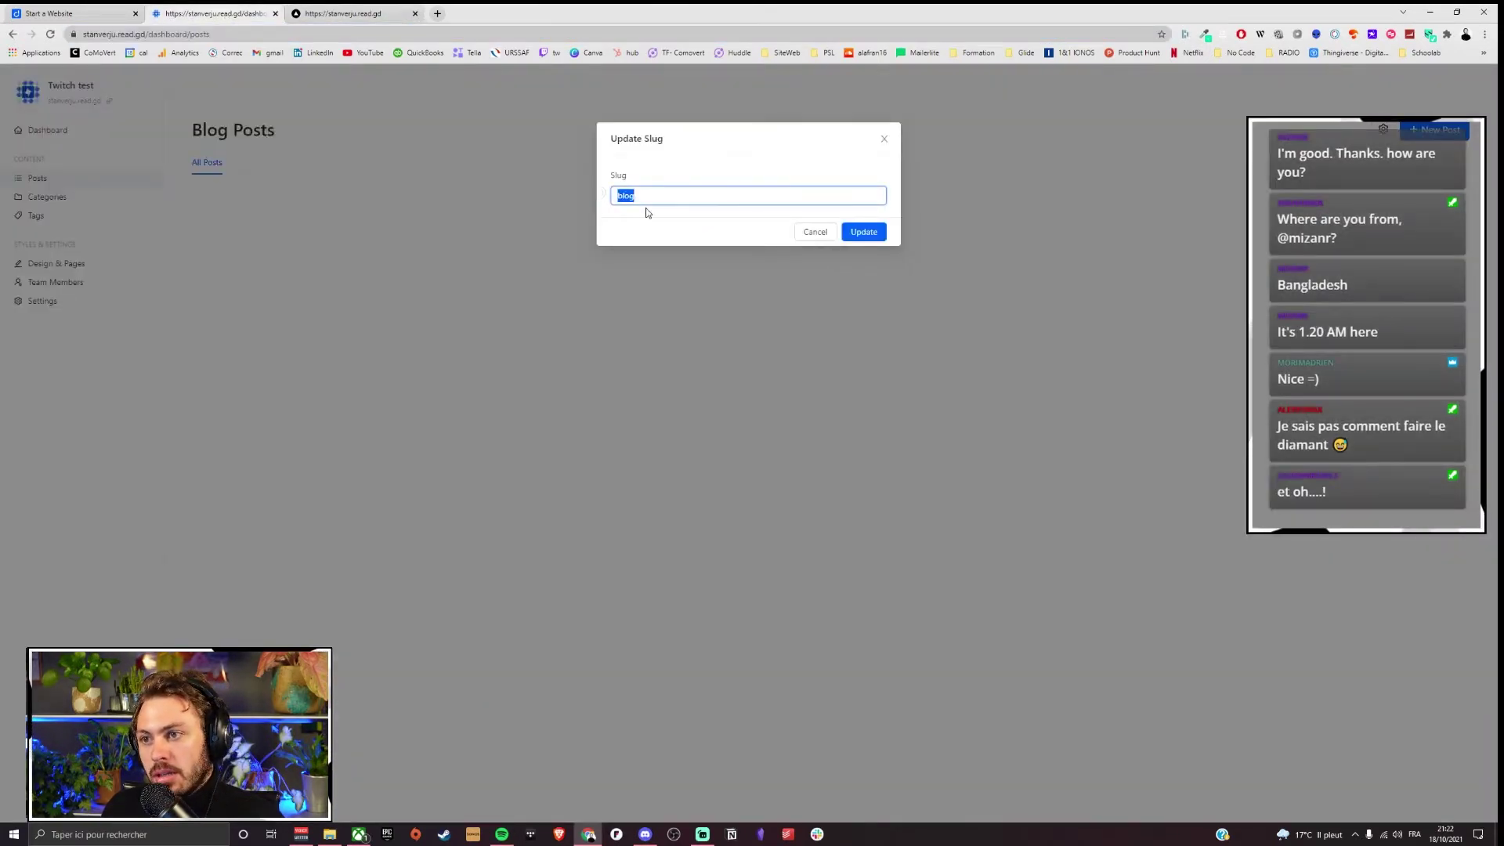
pyautogui.moveTo(662, 198); pyautogui.dragTo(590, 184)
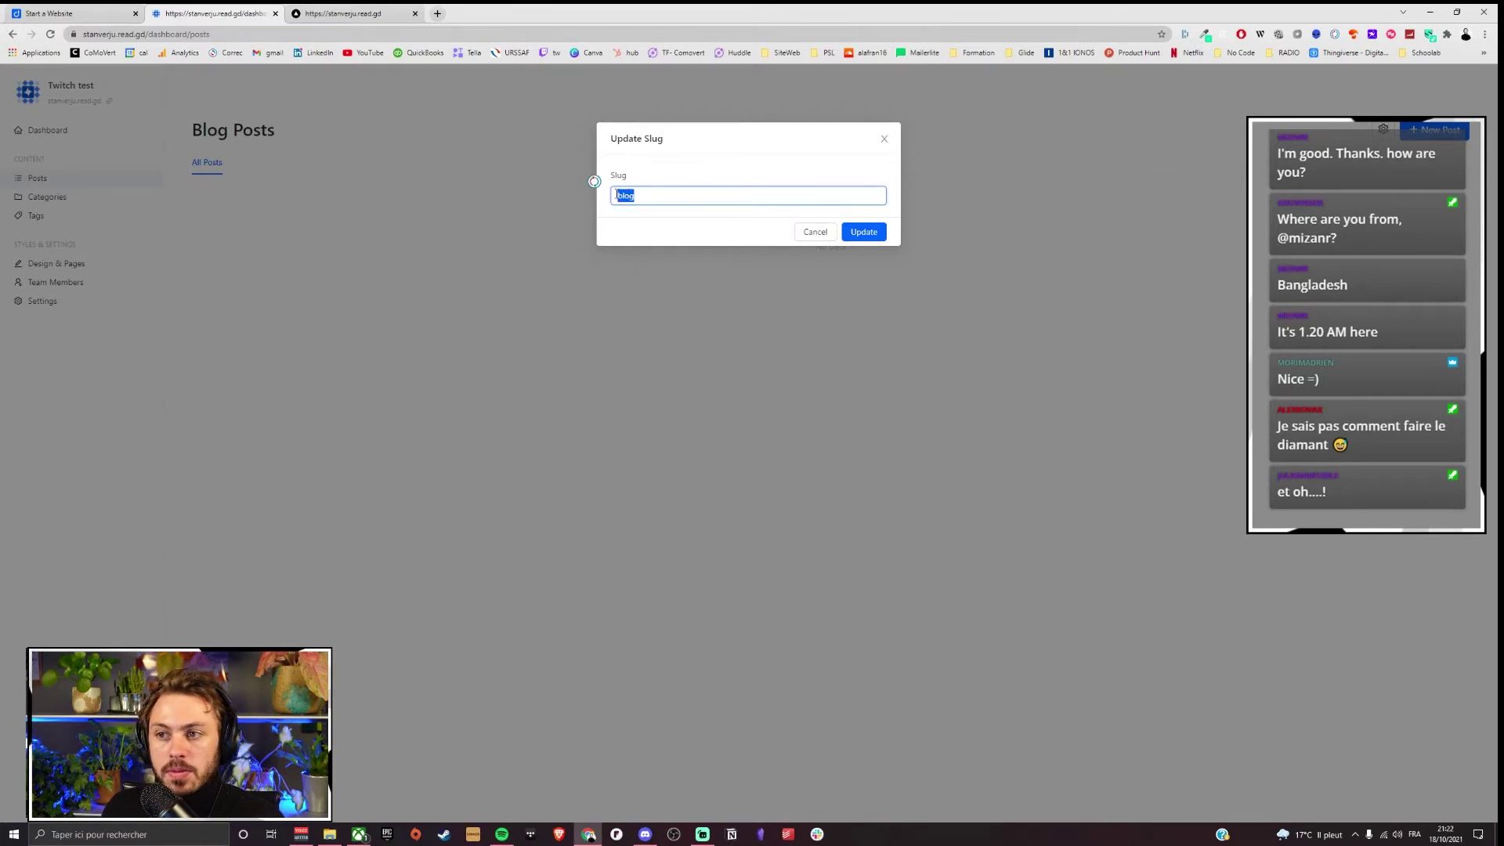
pyautogui.click(885, 141)
# Step: Start a new blog post and place the cursor in its title field
pyautogui.click(1438, 130)
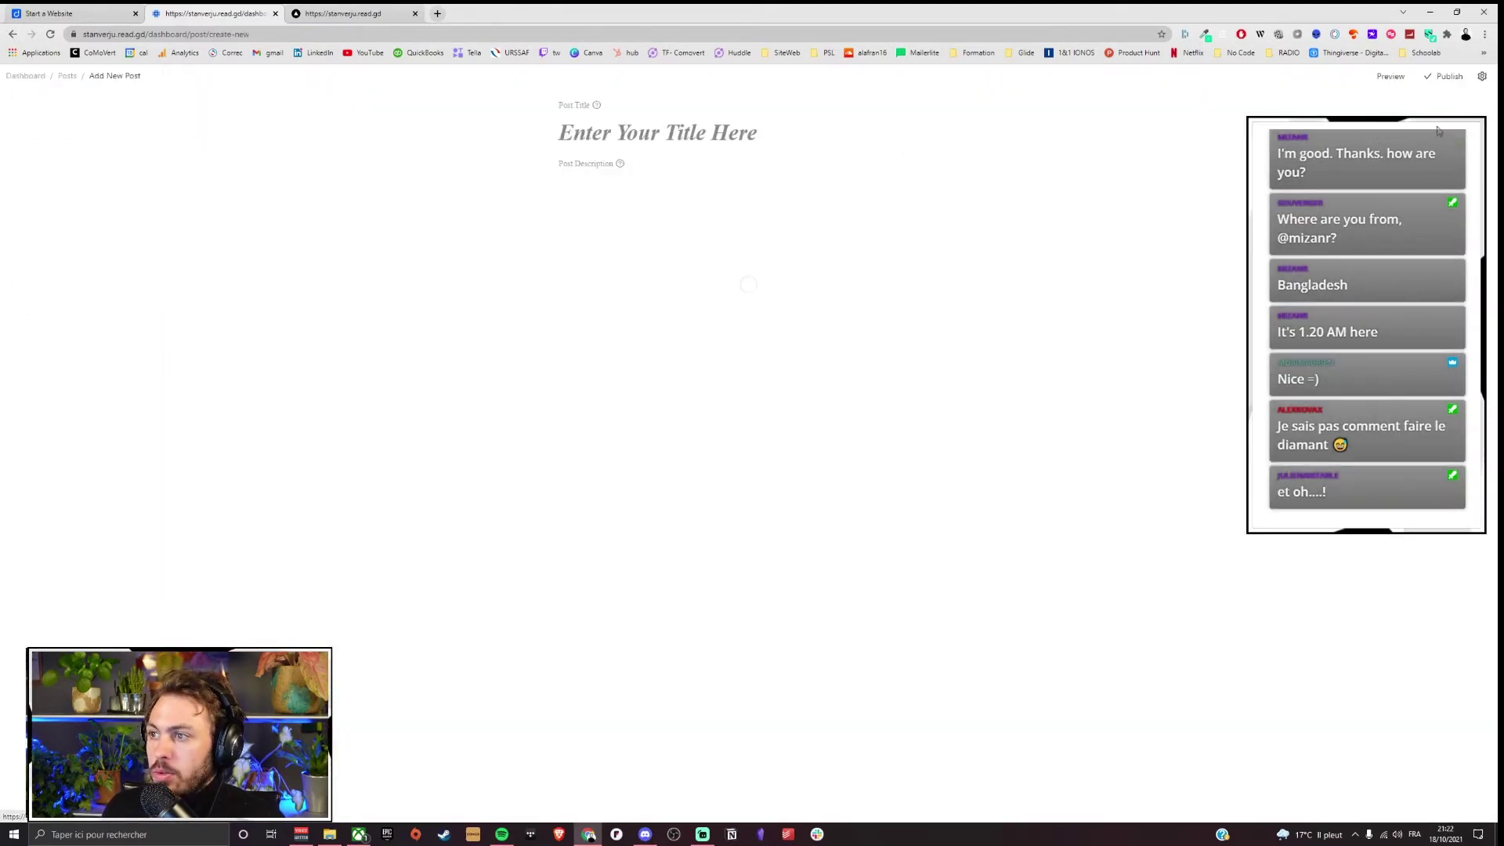
pyautogui.click(626, 138)
pyautogui.click(646, 182)
pyautogui.click(624, 141)
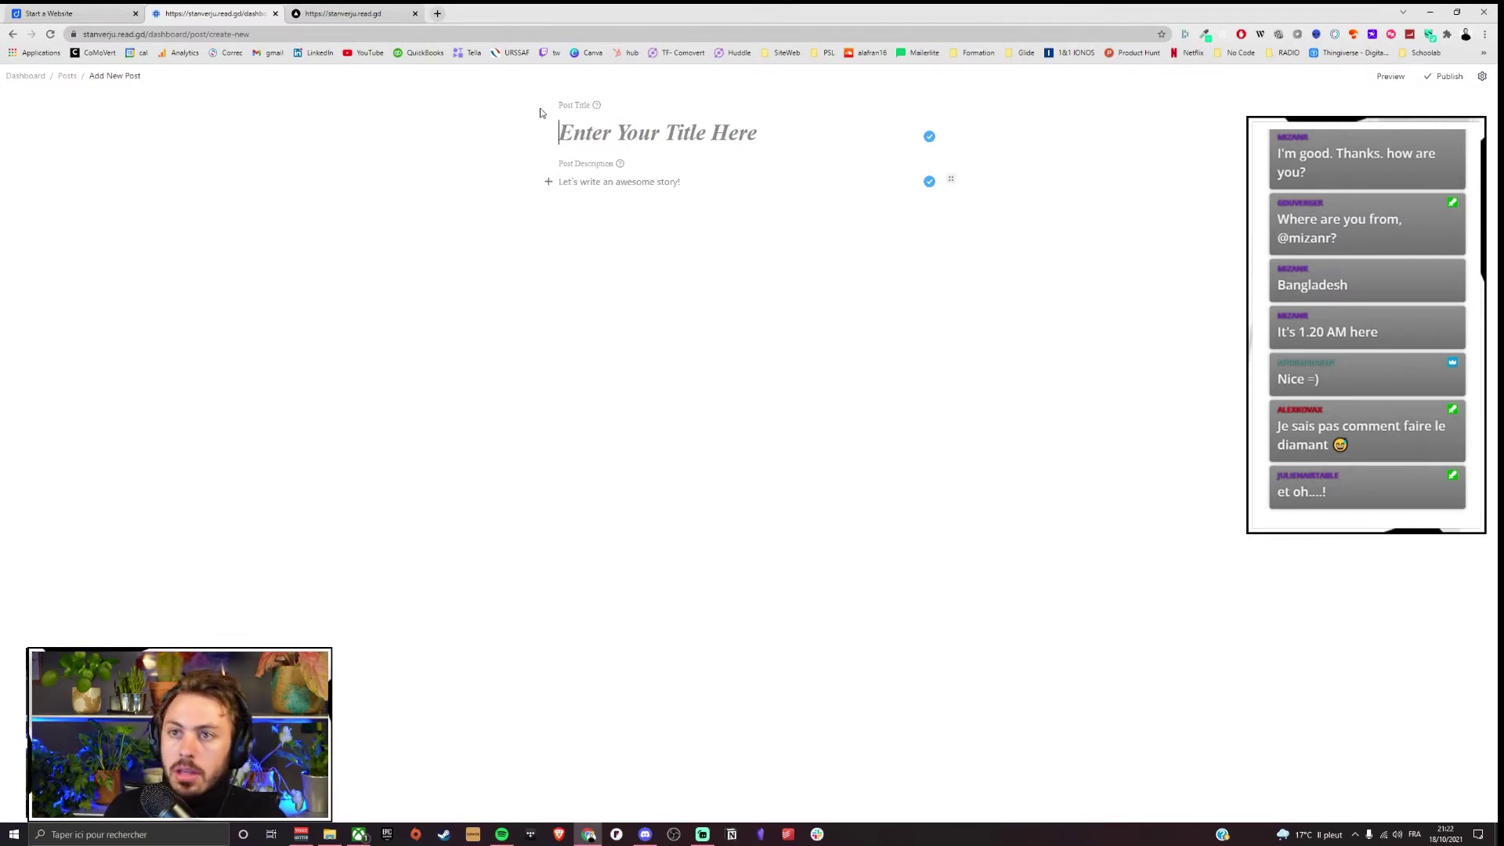
# Step: Search the web for "gazette no code" in a new browser tab and open the La gazette du No-Code site
pyautogui.click(443, 16)
pyautogui.write('gazett')
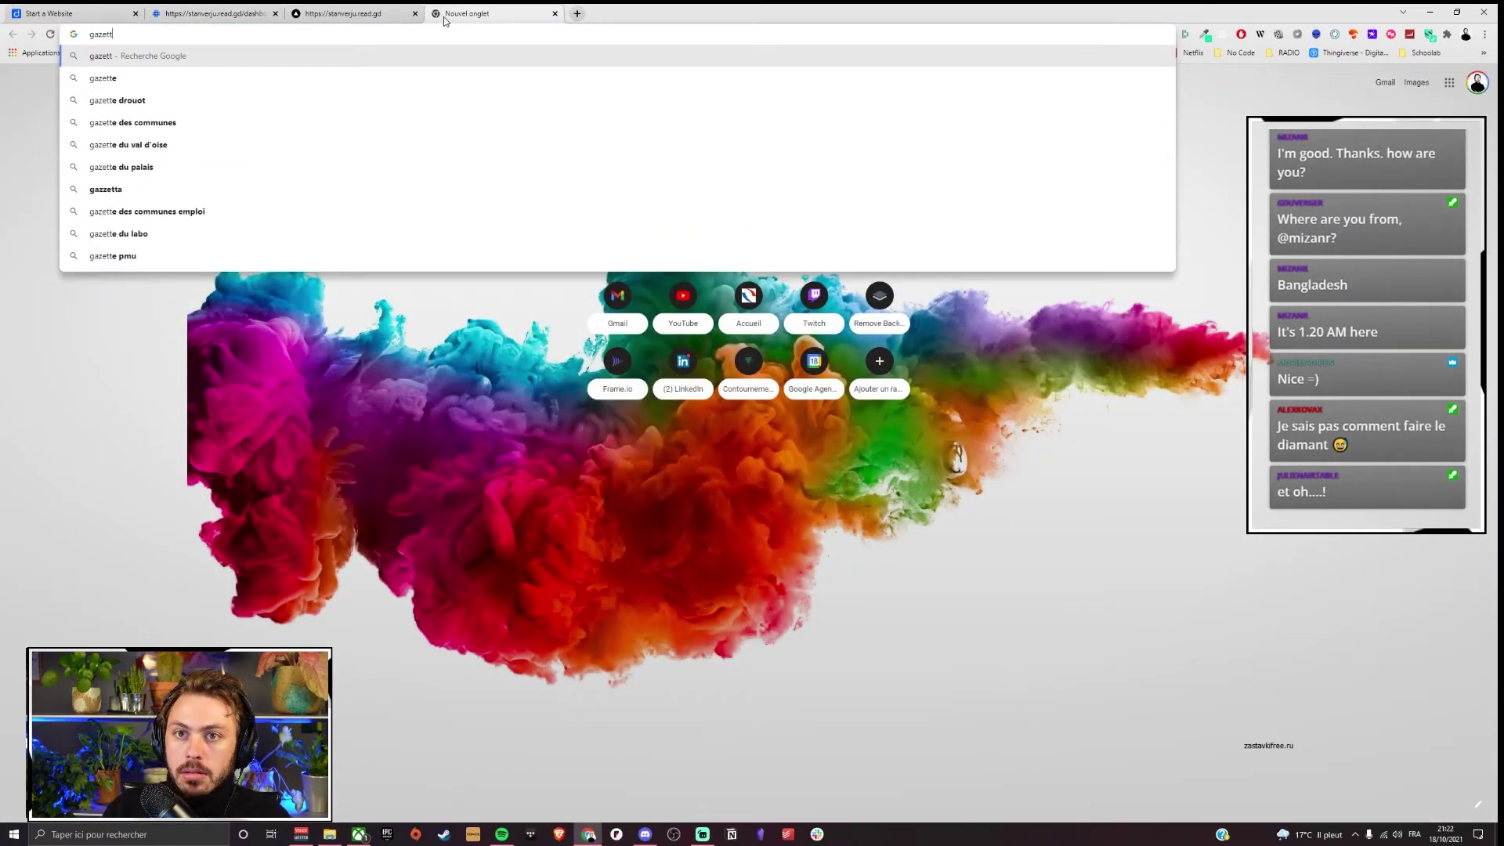
pyautogui.write('e no code')
pyautogui.press('Return')
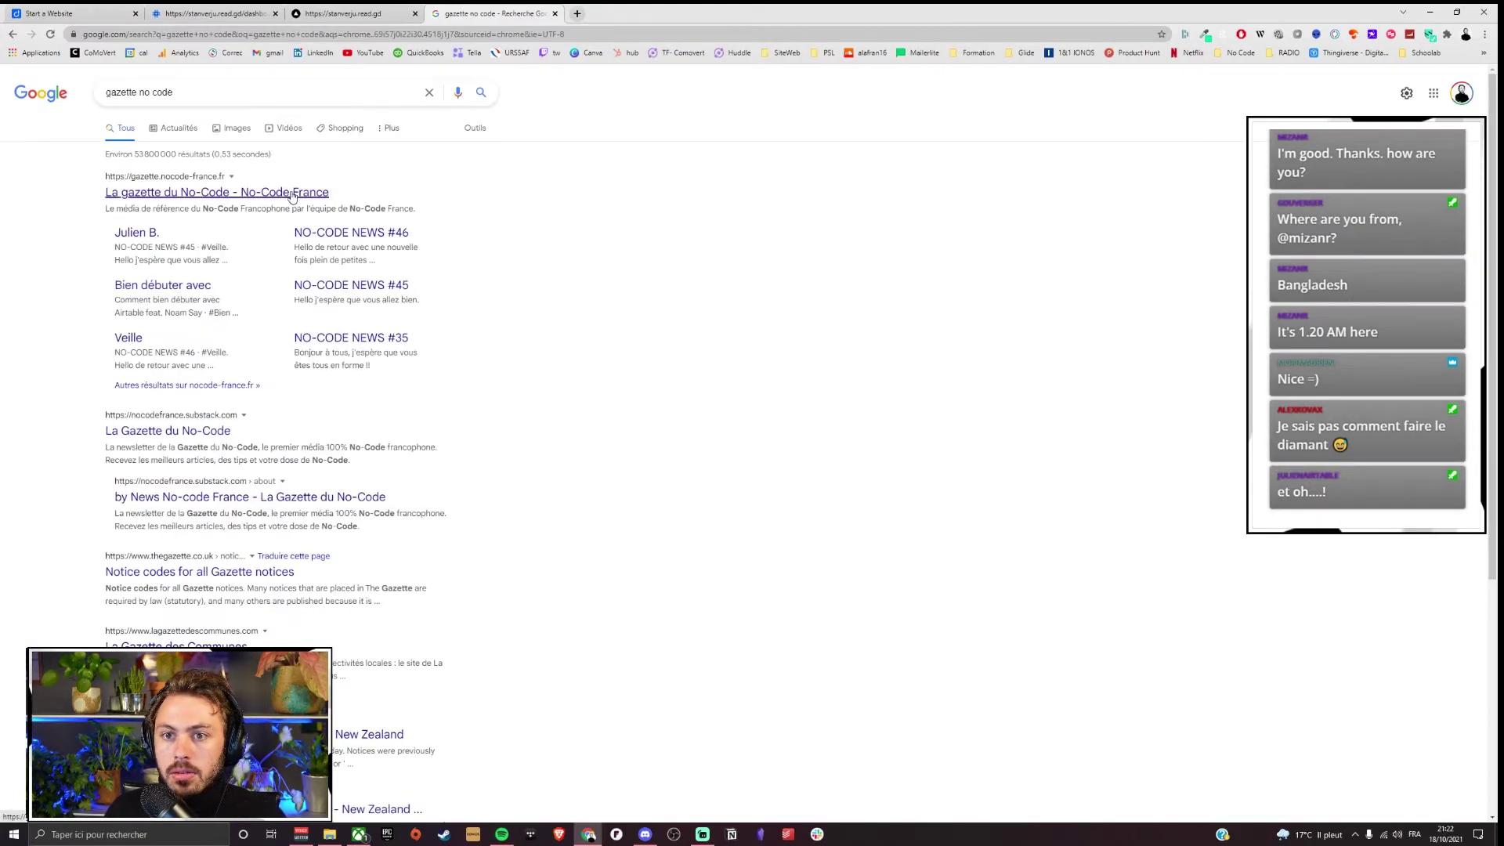
pyautogui.click(292, 196)
# Step: Load older articles on the gazette's home page several times and open the #No-Codeuse Épisode 2 interview
pyautogui.scroll(-15, 667, 354)
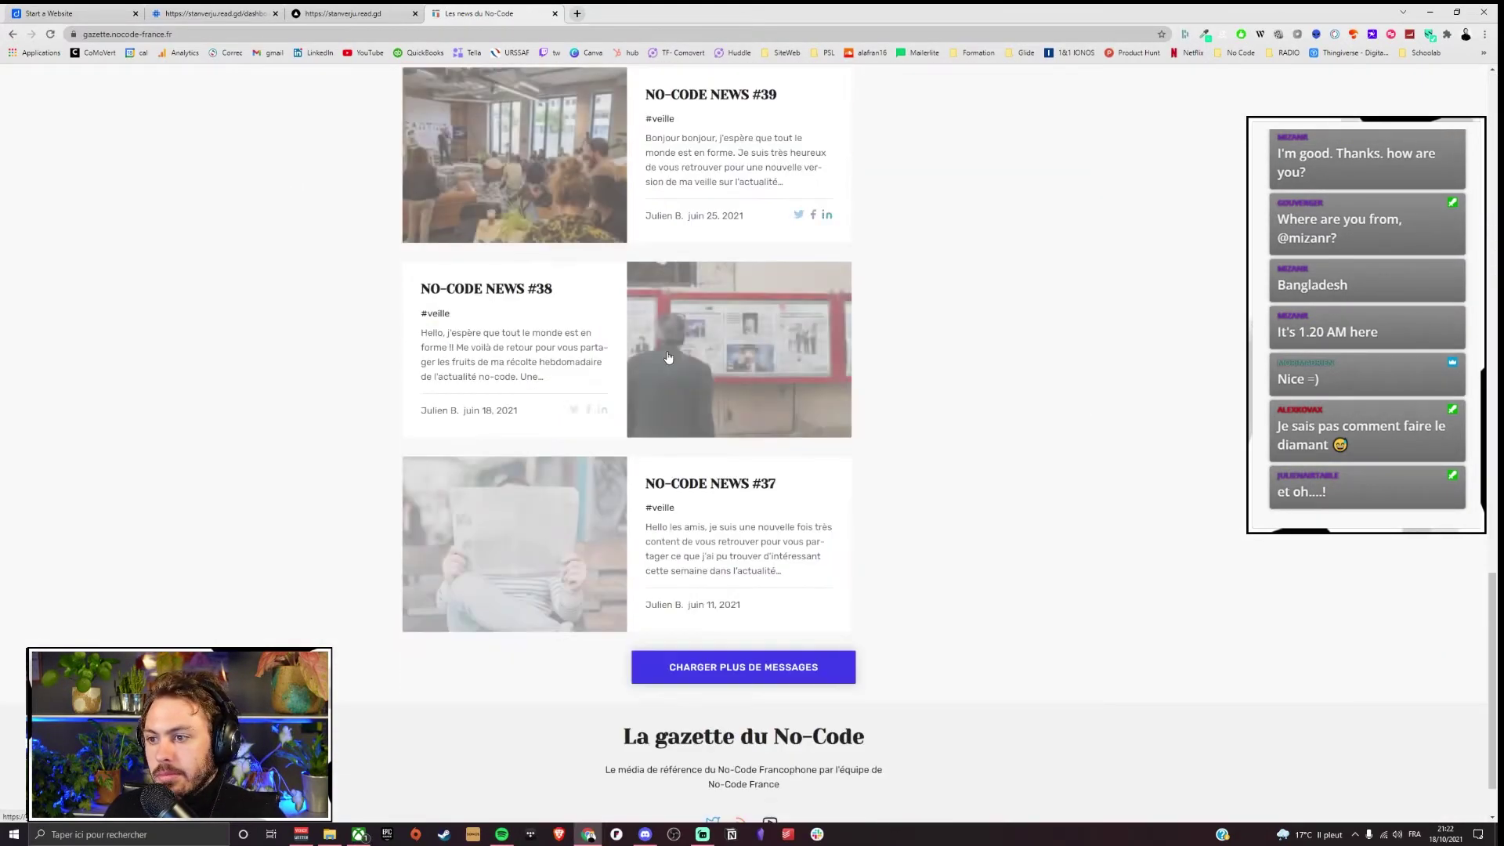
pyautogui.scroll(-1, 667, 357)
pyautogui.click(705, 584)
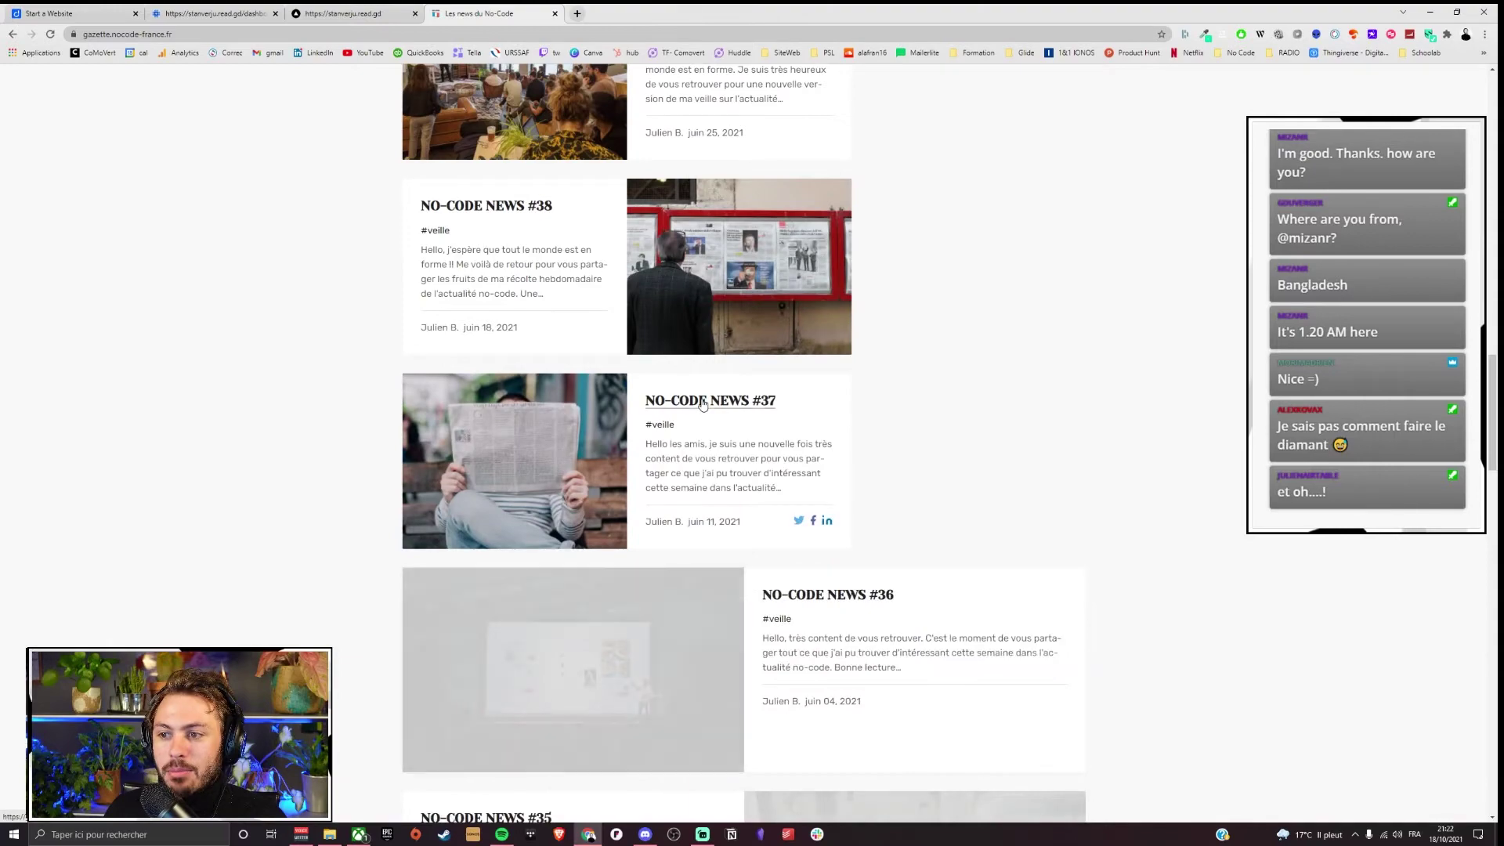
pyautogui.scroll(-20, 705, 403)
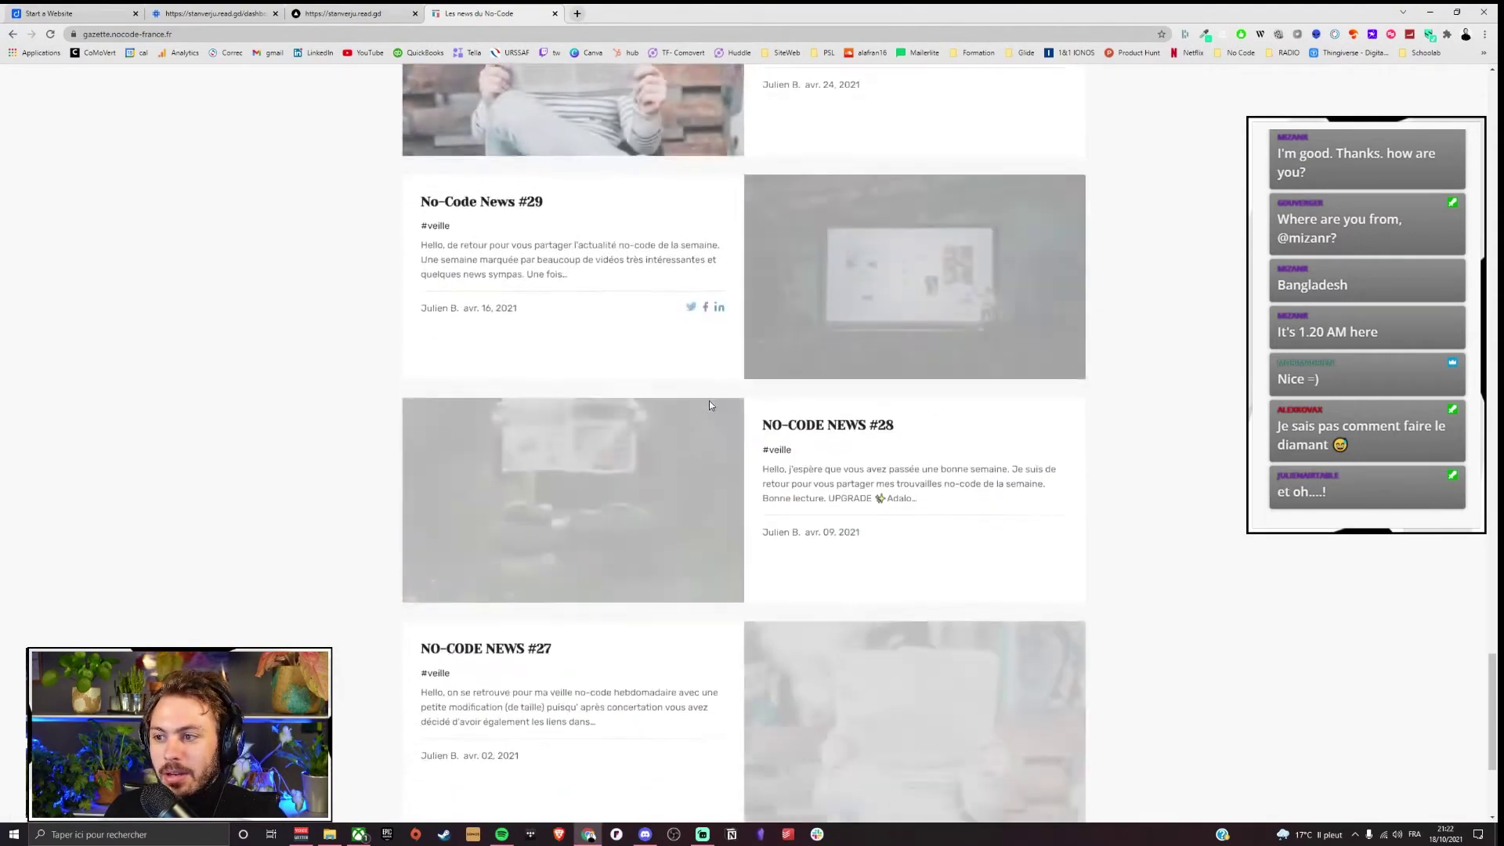
pyautogui.scroll(-4, 709, 405)
pyautogui.click(686, 593)
pyautogui.scroll(-5, 662, 444)
pyautogui.scroll(-17, 662, 444)
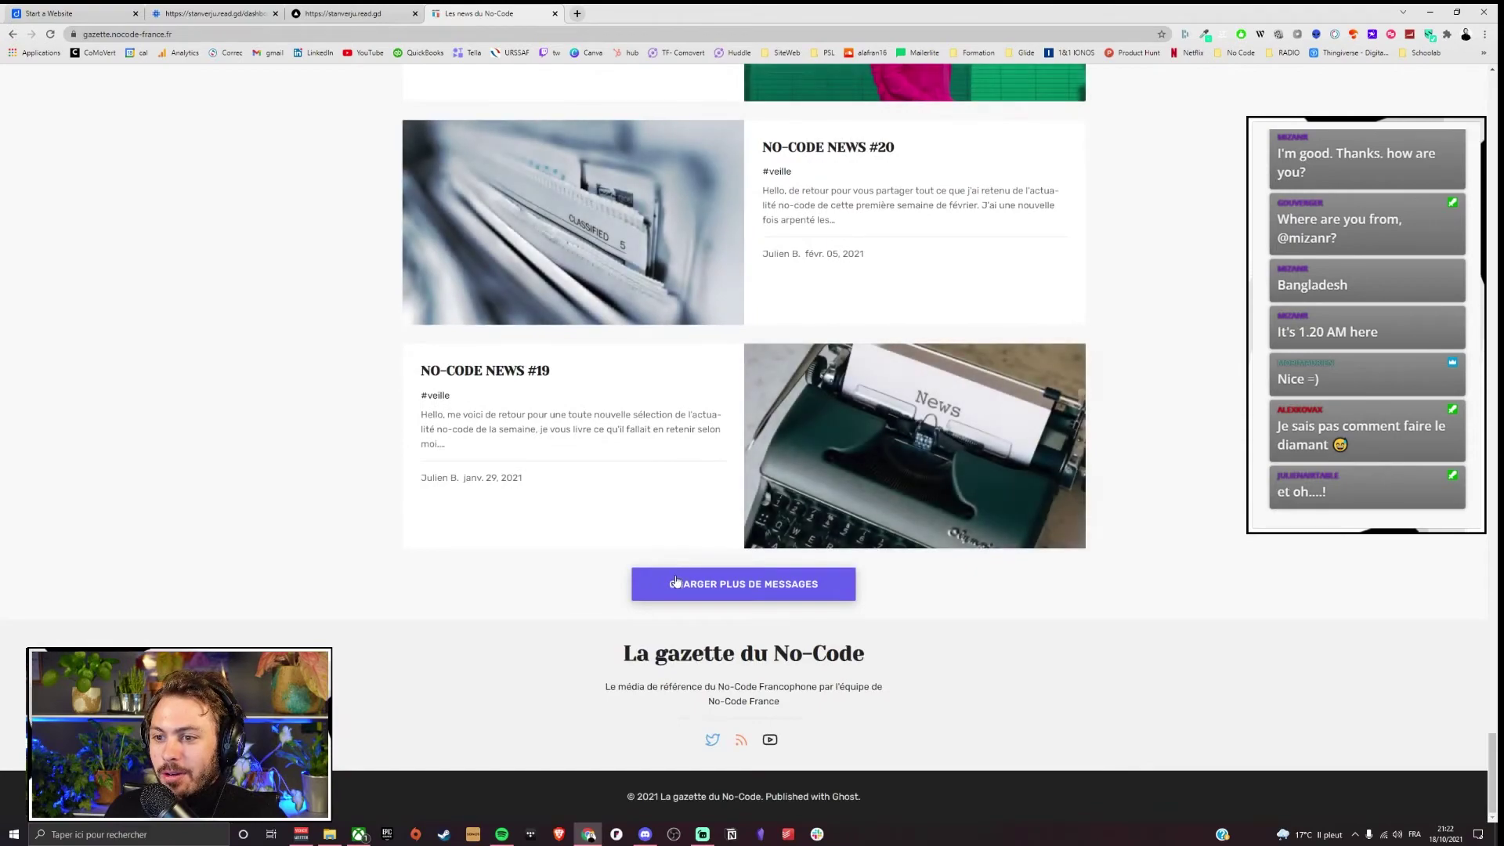
pyautogui.click(676, 583)
pyautogui.scroll(-15, 662, 470)
pyautogui.scroll(3, 658, 434)
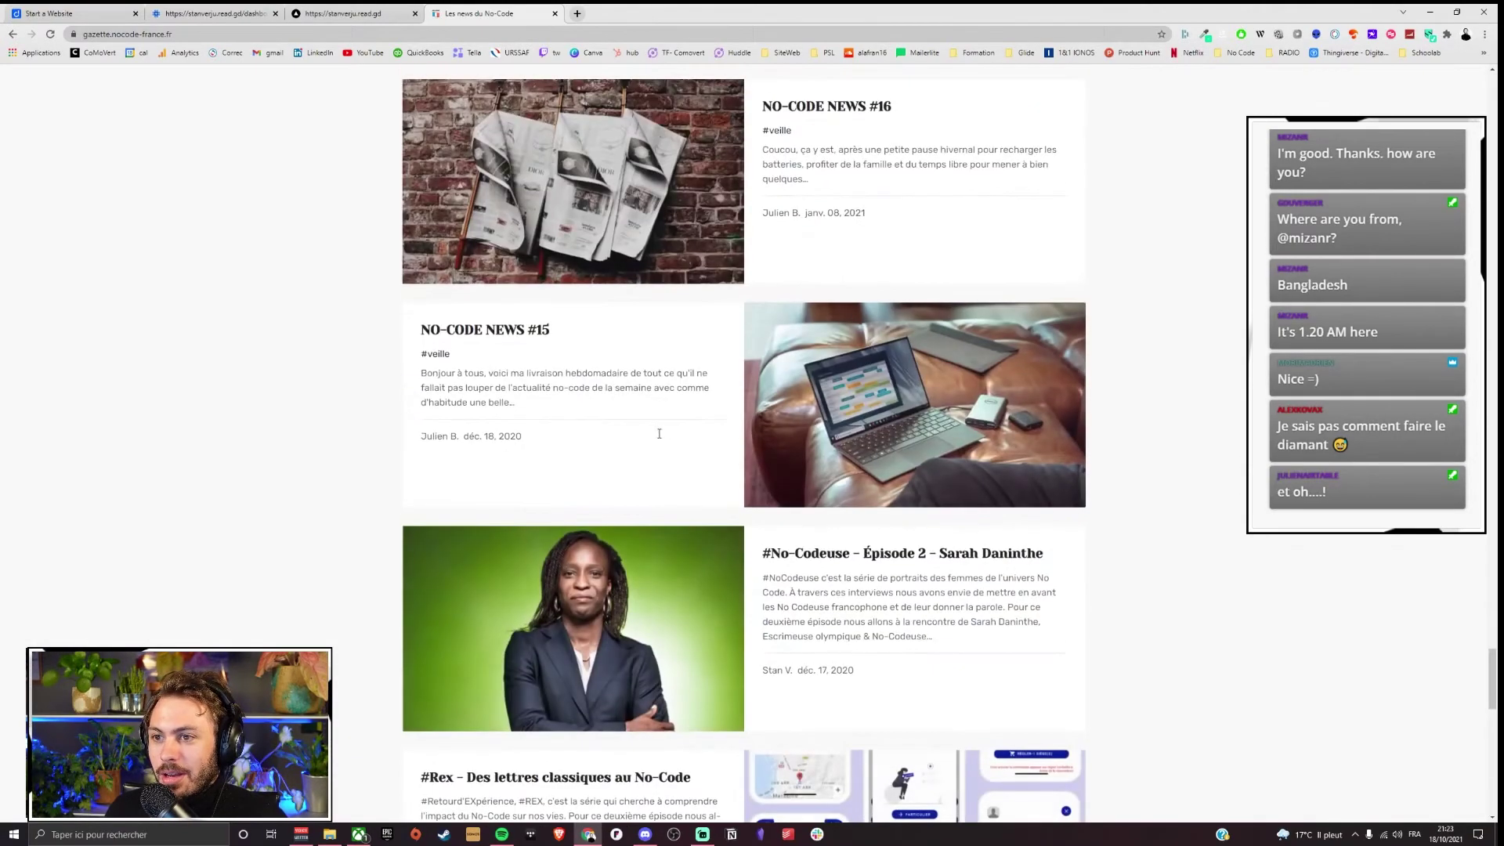
pyautogui.scroll(-7, 659, 433)
pyautogui.scroll(4, 672, 293)
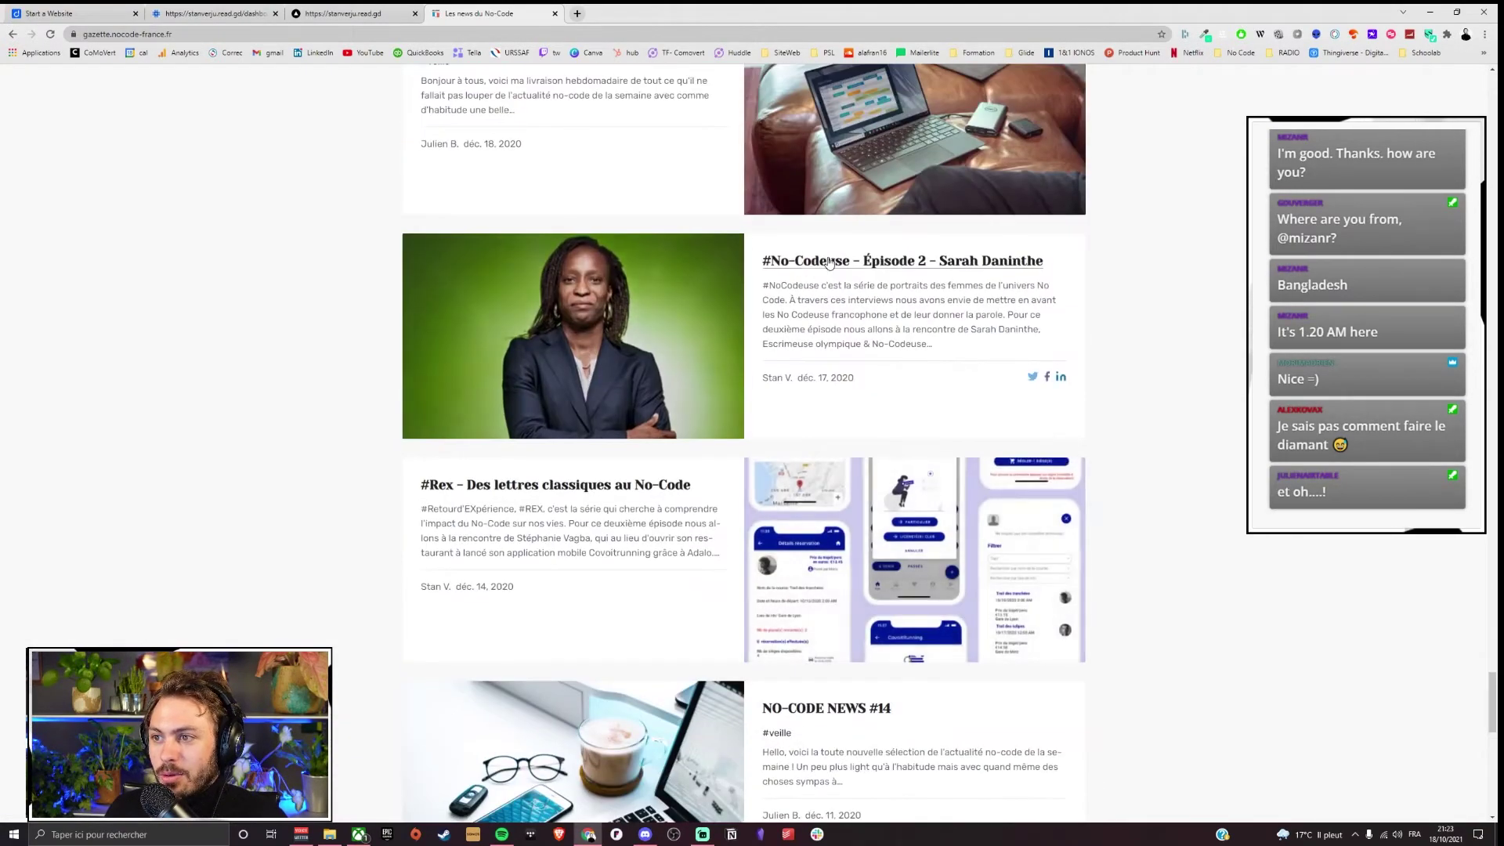
pyautogui.click(831, 262)
# Step: Copy the interview's full text from the article and paste it into the new post's description
pyautogui.scroll(-8, 676, 281)
pyautogui.moveTo(455, 296); pyautogui.dragTo(696, 622)
pyautogui.scroll(-20, 736, 529)
pyautogui.scroll(2, 737, 535)
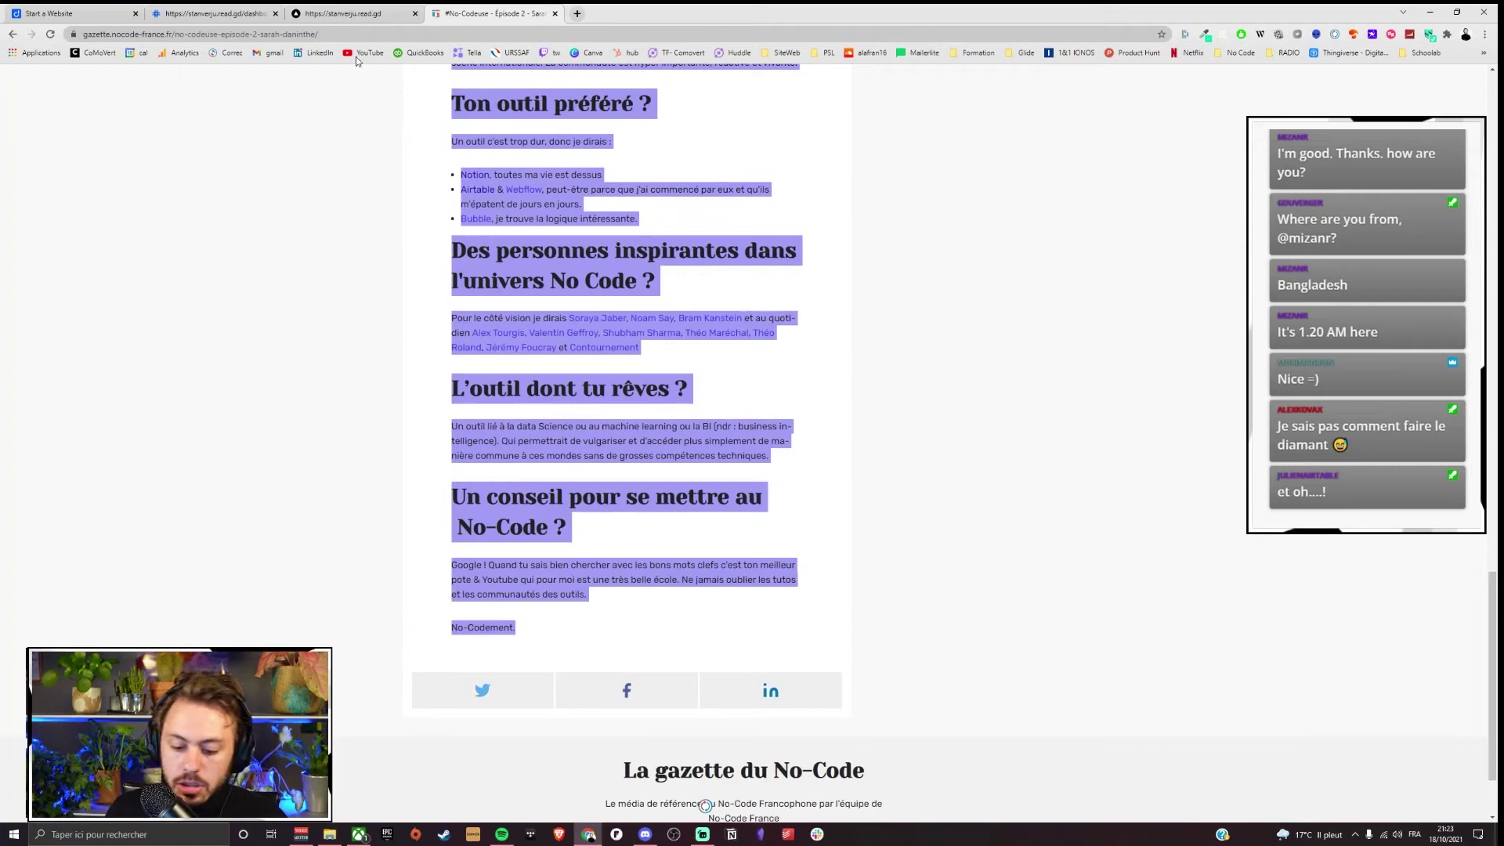
pyautogui.click(265, 13)
pyautogui.click(588, 183)
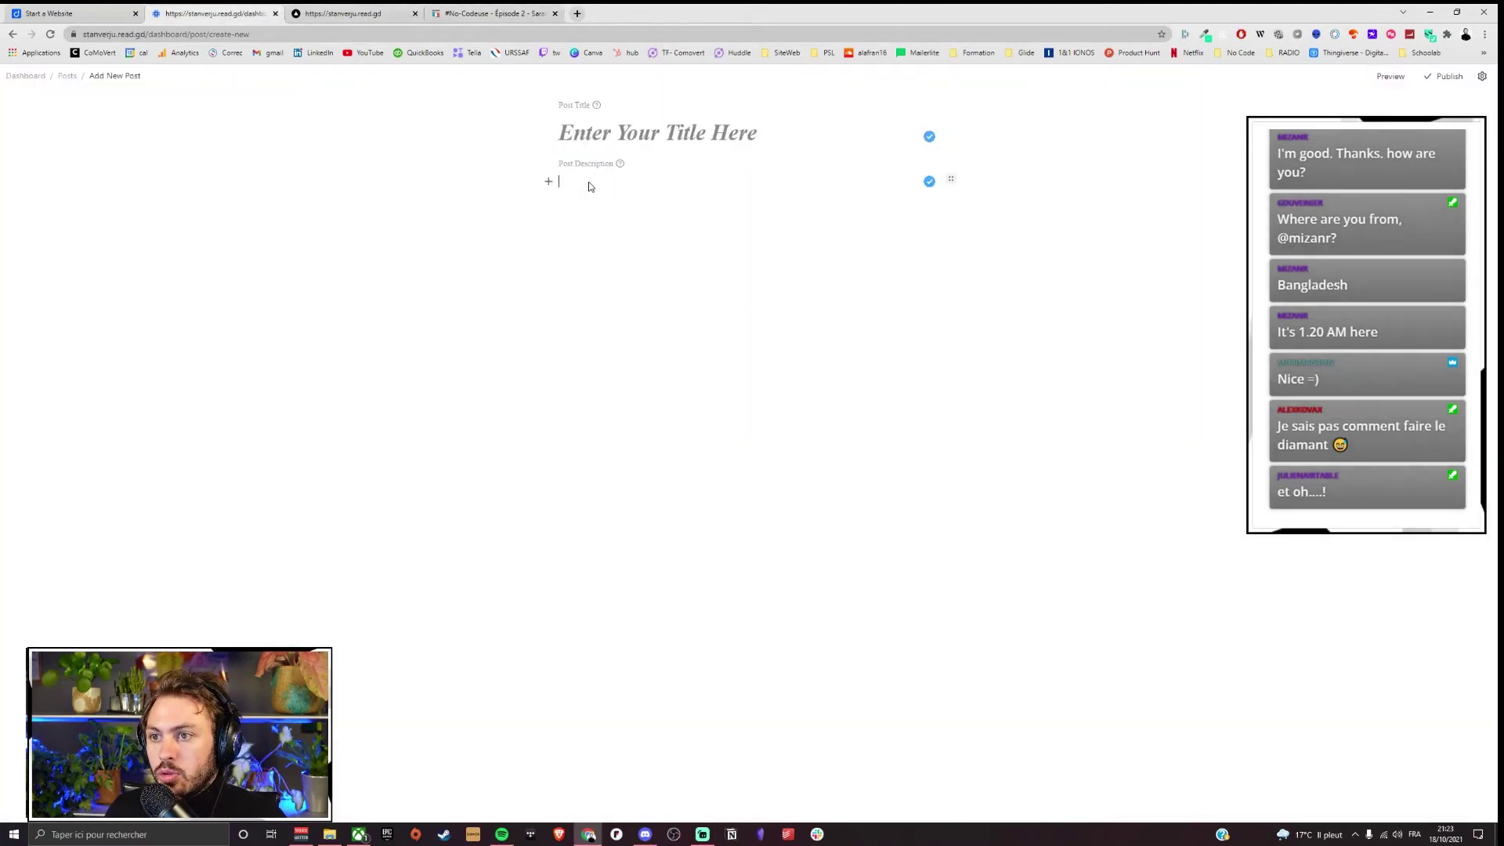
pyautogui.hotkey('ctrl', 'v')
# Step: Insert a delimiter after the intro paragraph and an empty block below the photo credit line
pyautogui.scroll(10, 792, 373)
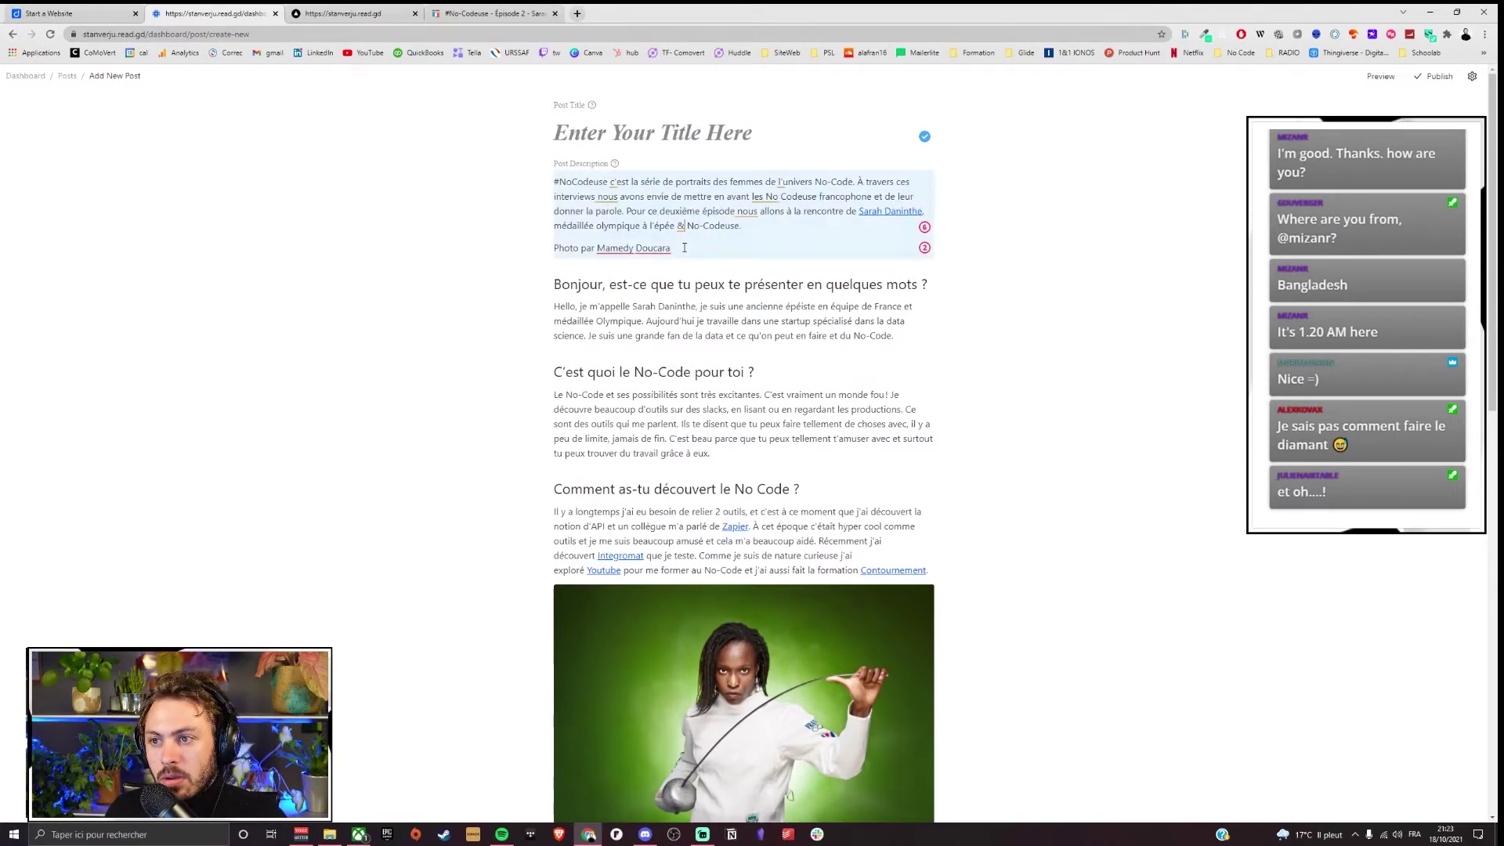
pyautogui.click(762, 225)
pyautogui.press('Return')
pyautogui.click(542, 248)
pyautogui.click(643, 249)
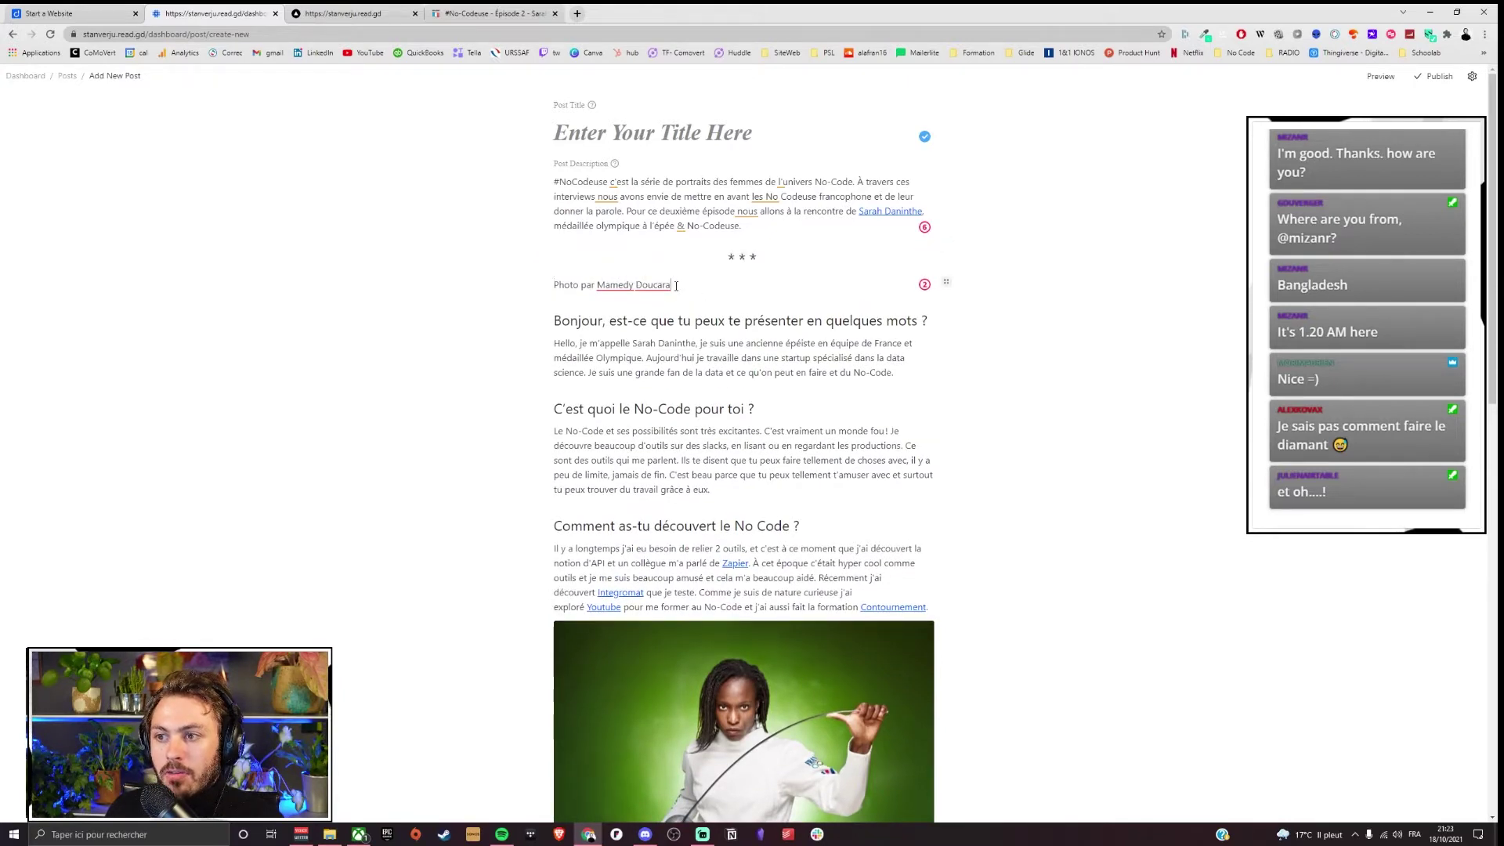
pyautogui.press('Return')
pyautogui.click(543, 307)
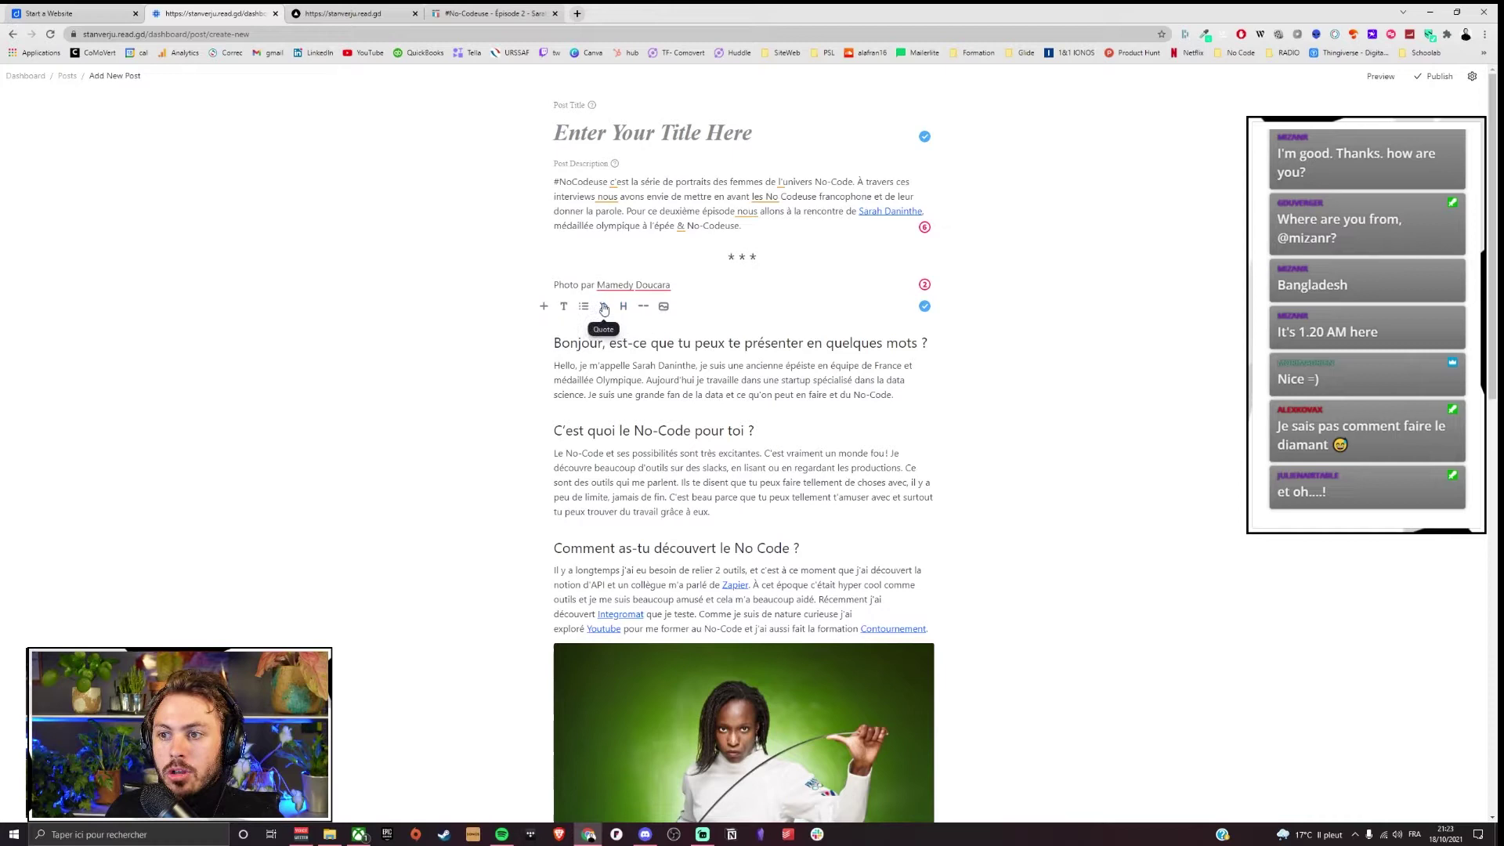
# Step: Convert the paragraph under "C'est quoi le No-Code pour toi ?" into a quote block
pyautogui.scroll(-2, 854, 447)
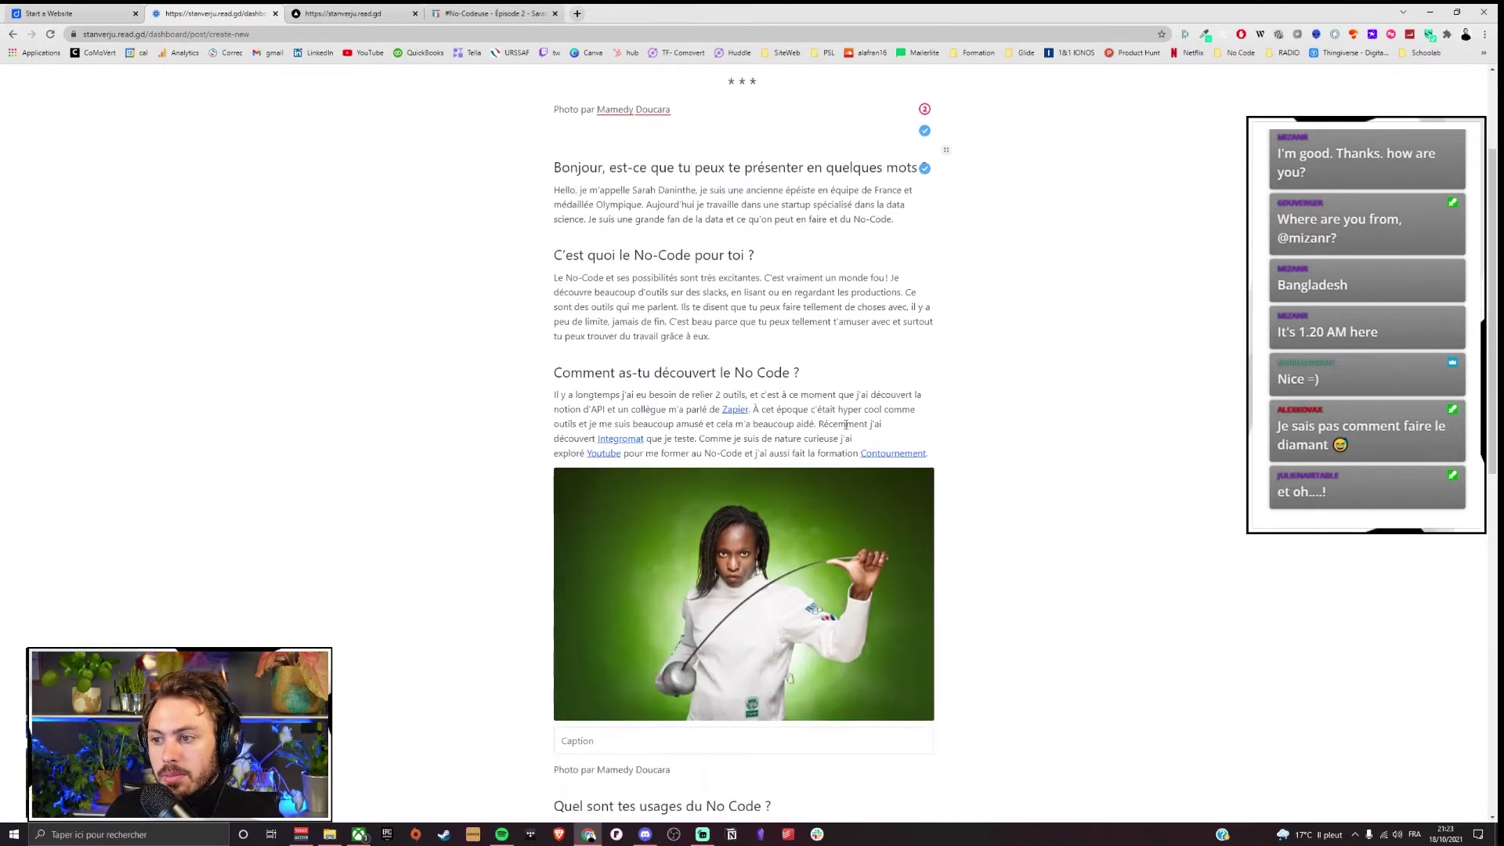
pyautogui.moveTo(747, 350); pyautogui.dragTo(553, 270)
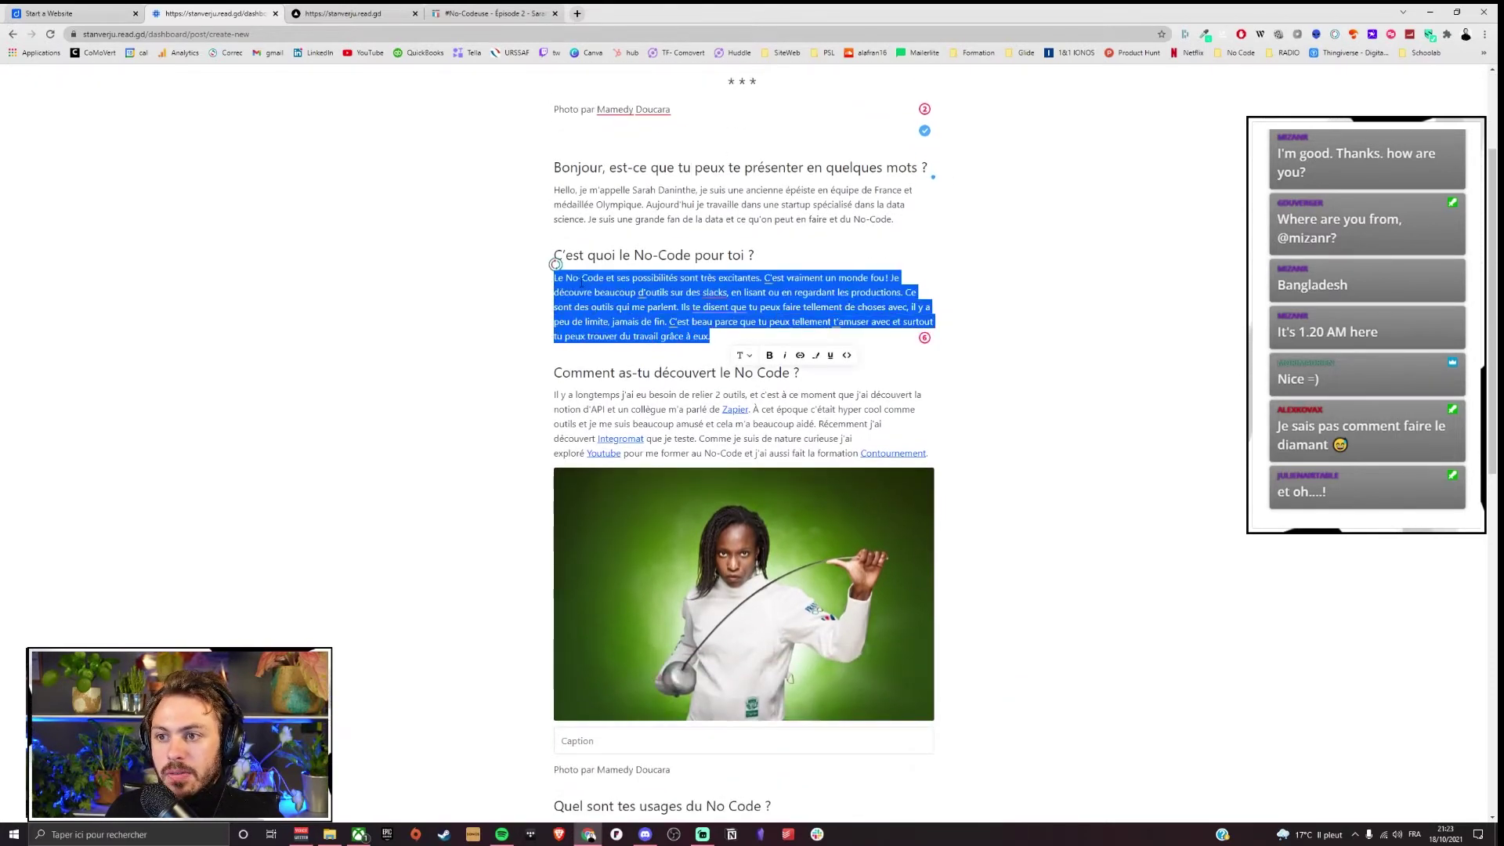
pyautogui.click(582, 278)
pyautogui.moveTo(709, 336); pyautogui.dragTo(554, 274)
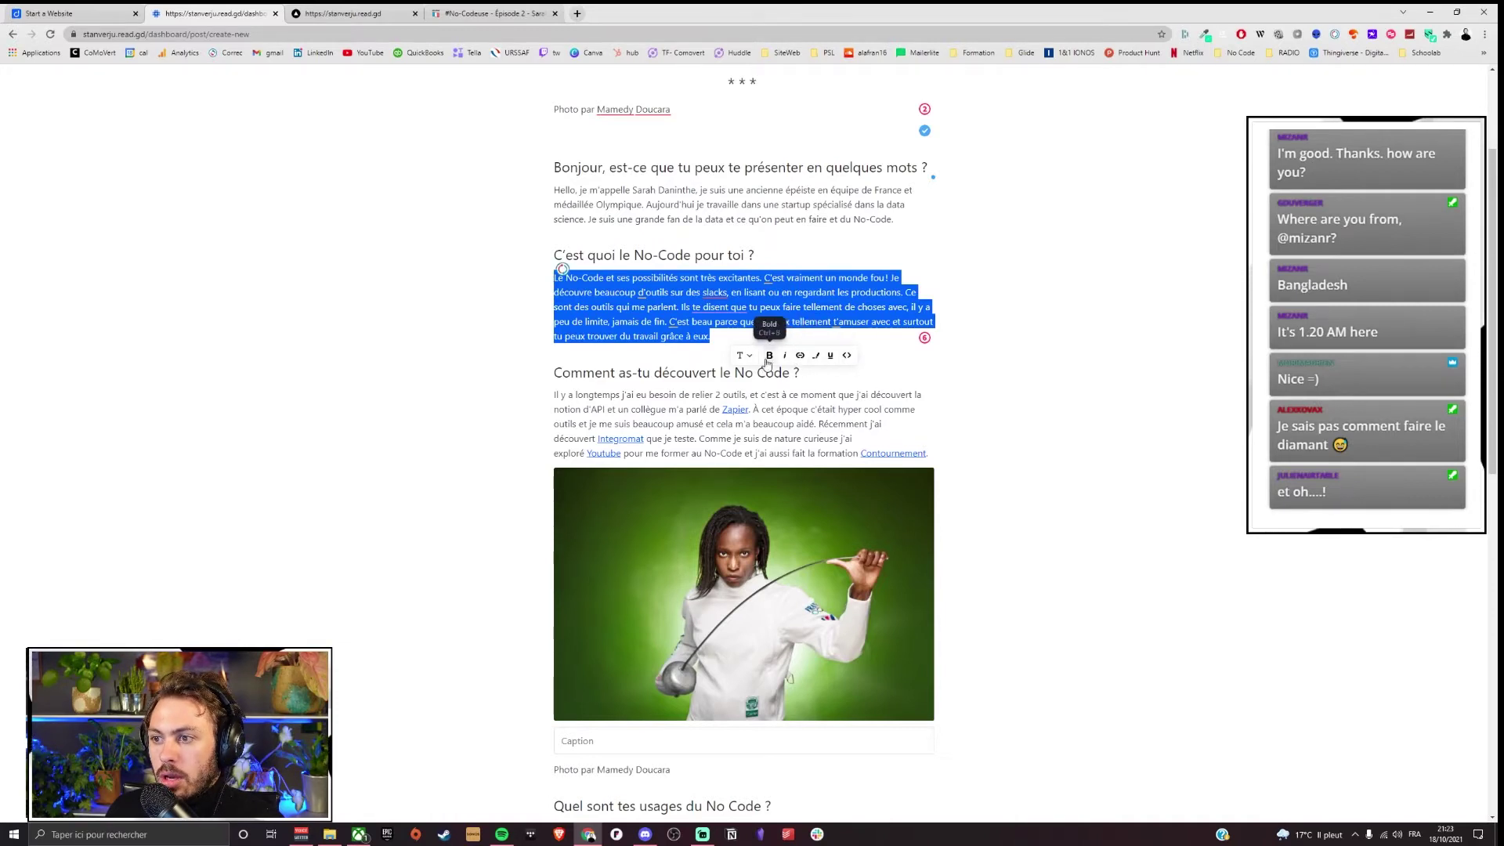
pyautogui.click(743, 361)
pyautogui.click(770, 410)
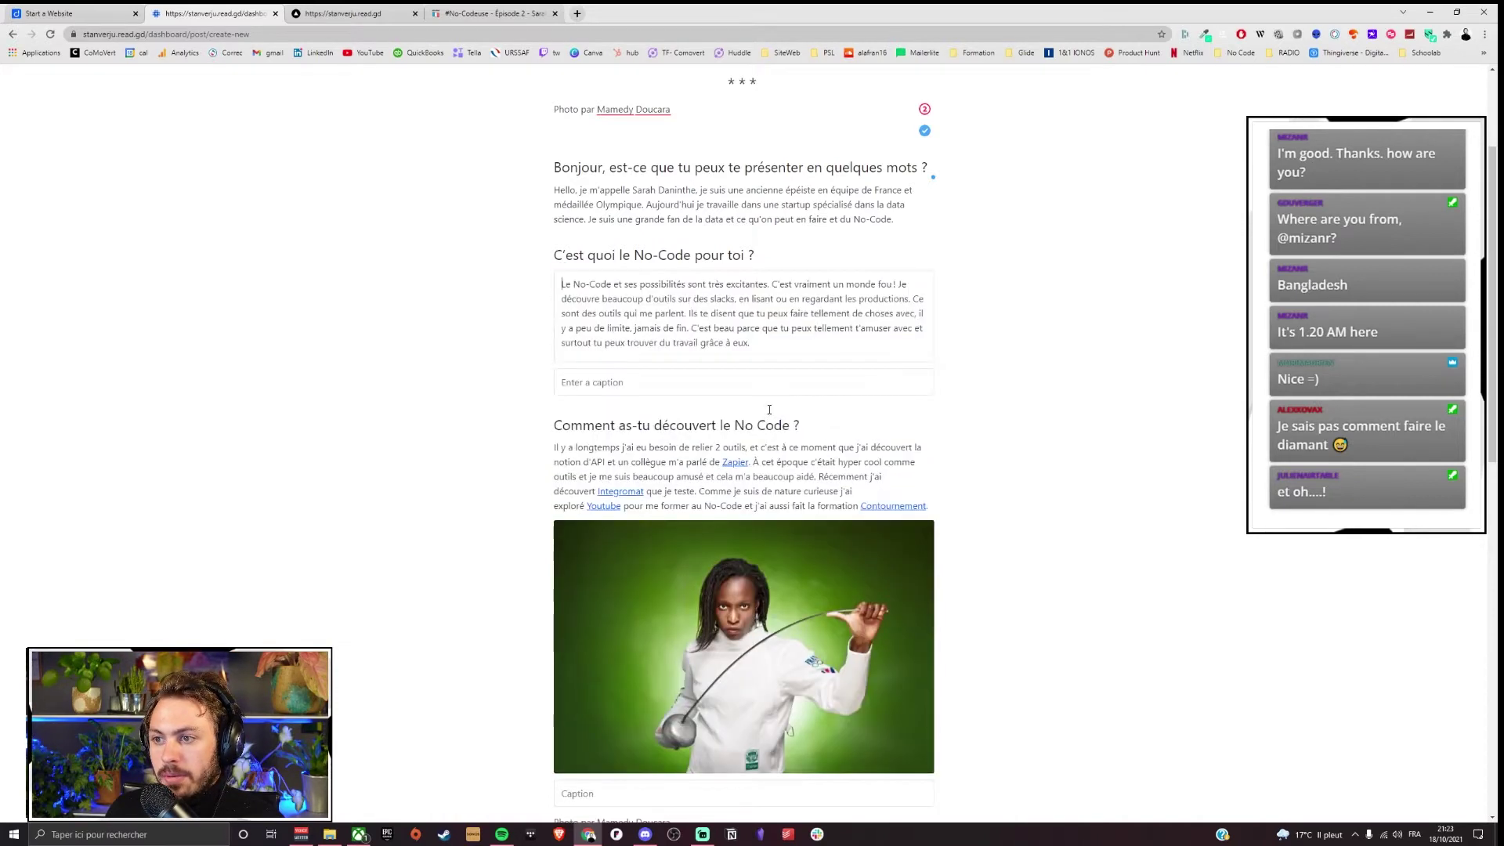
pyautogui.click(782, 358)
# Step: Copy the photo credit below the fencer's image into its caption and delete the separate credit line
pyautogui.scroll(-6, 1027, 389)
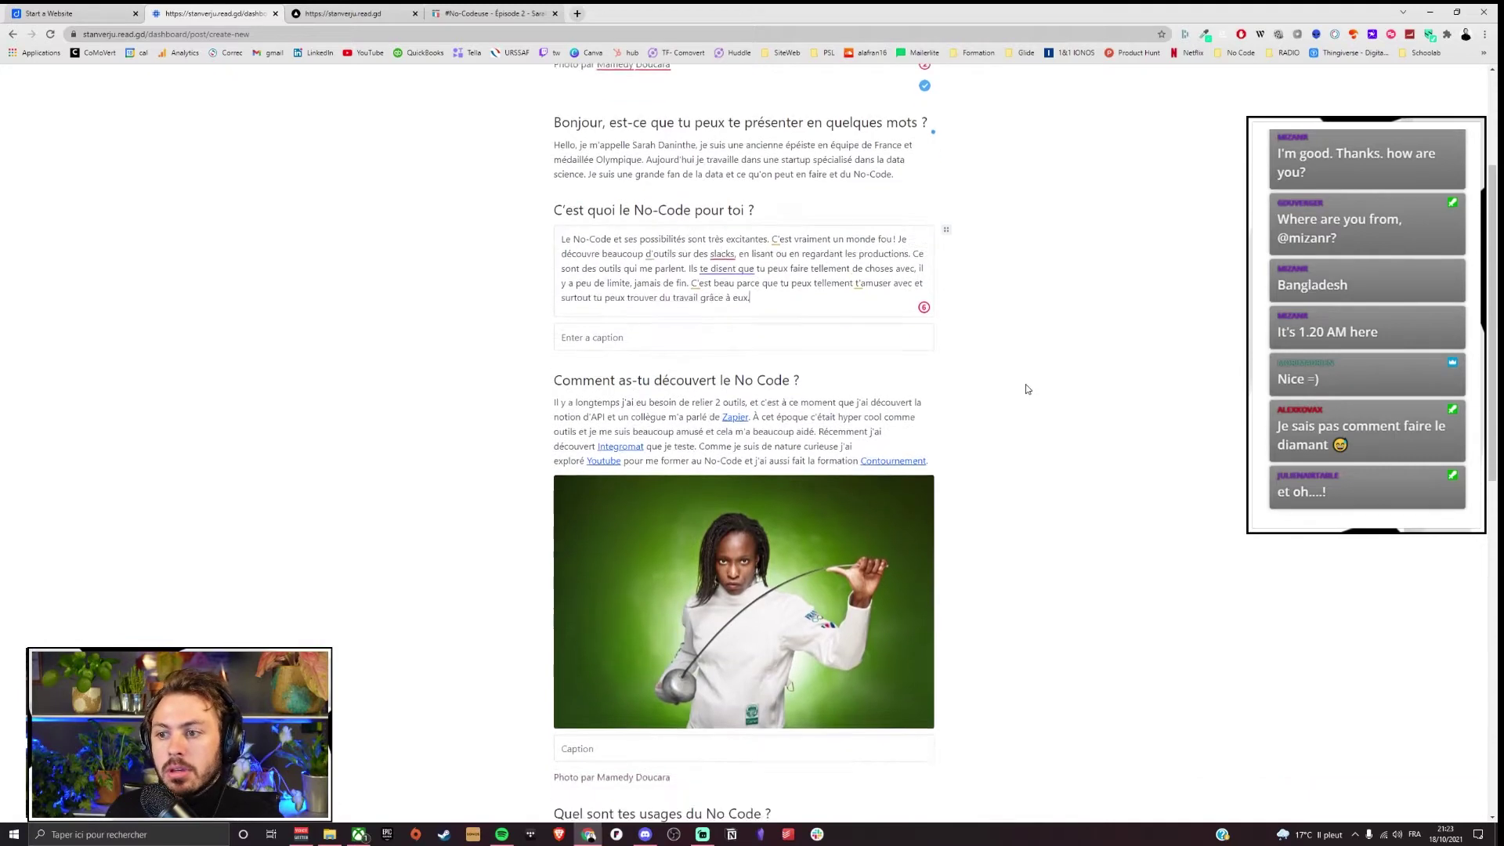
pyautogui.click(653, 329)
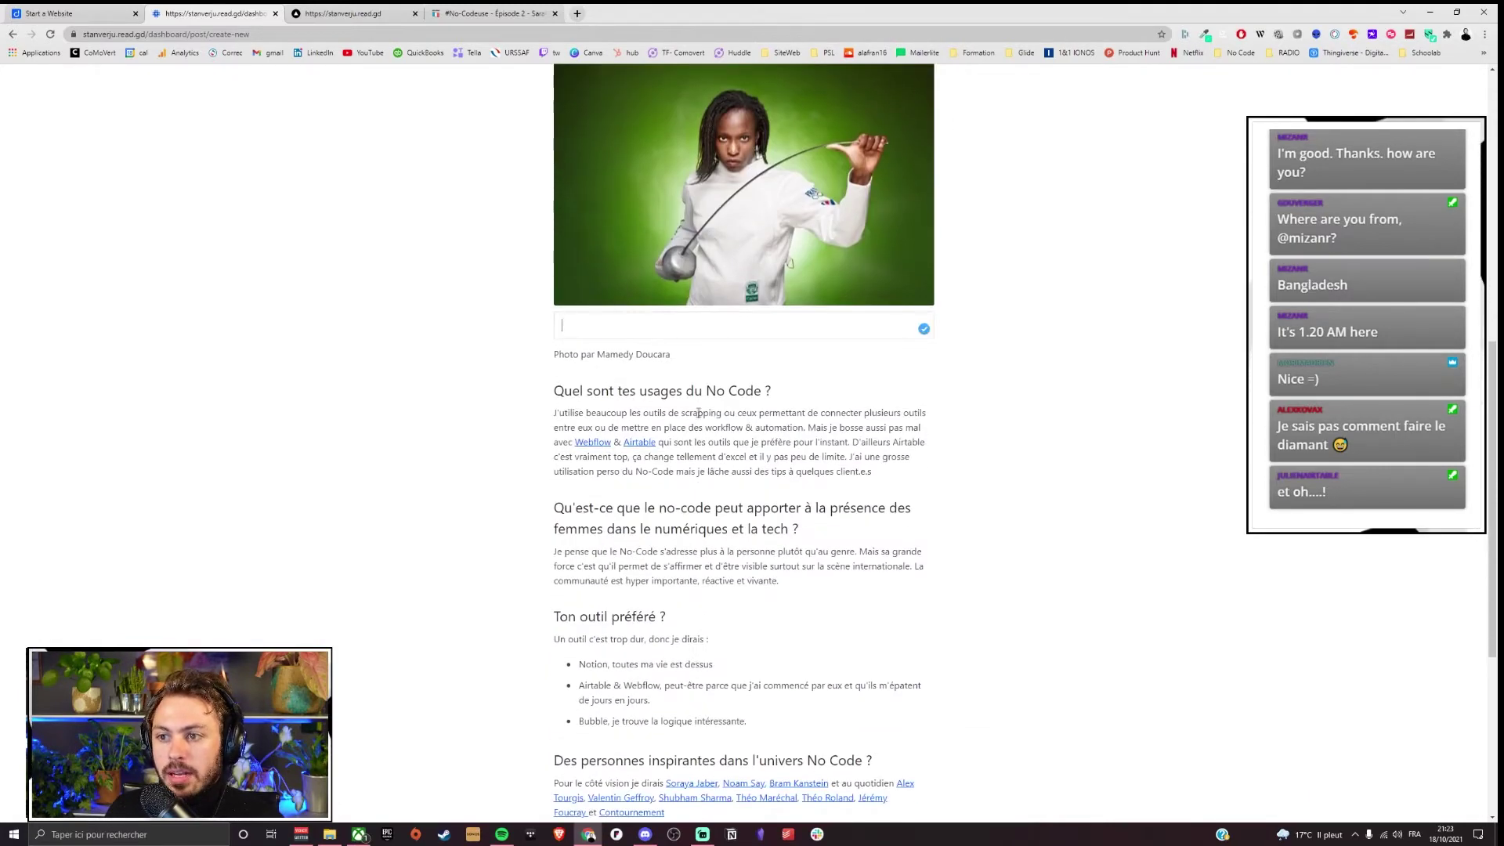
pyautogui.moveTo(678, 354); pyautogui.dragTo(542, 364)
pyautogui.hotkey('ctrl', 'c')
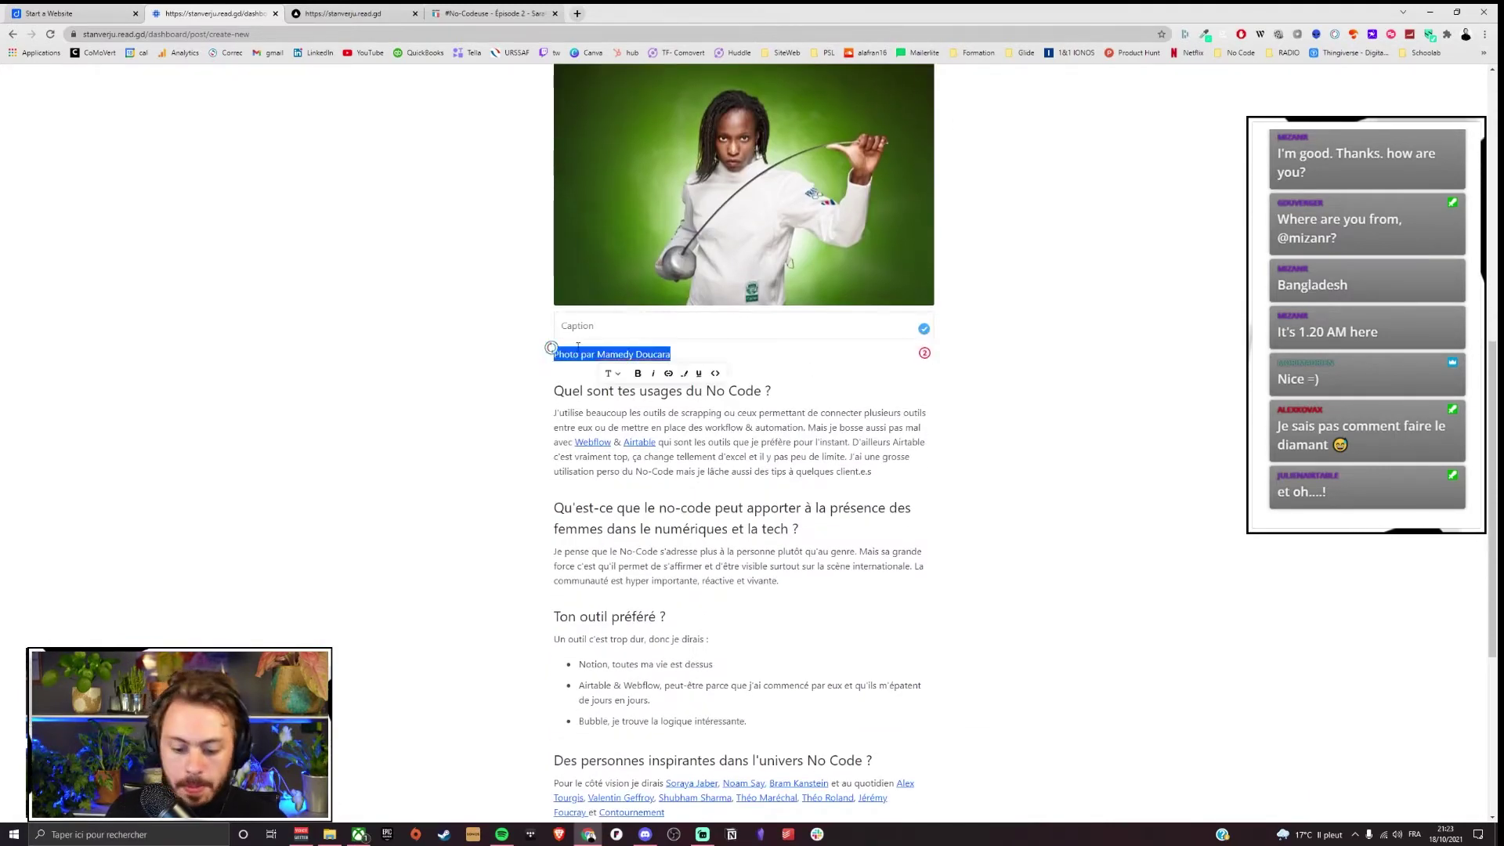
pyautogui.click(626, 325)
pyautogui.hotkey('ctrl', 'v')
pyautogui.moveTo(672, 354); pyautogui.dragTo(552, 354)
pyautogui.press('BackSpace')
pyautogui.press('BackSpace')
pyautogui.tripleClick(699, 321)
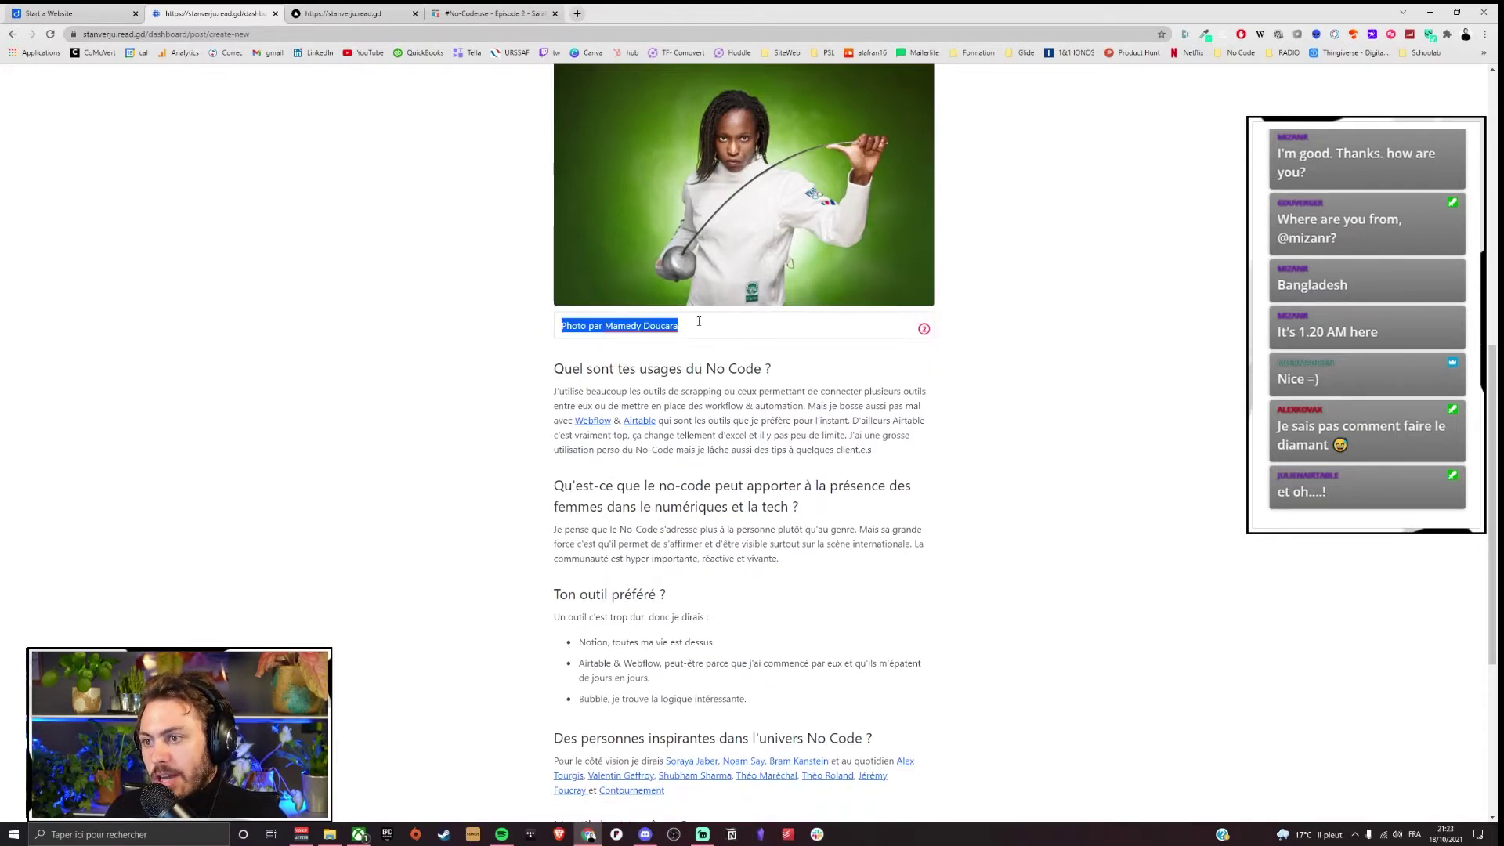
# Step: Highlight "ontournement" in the inspiring people paragraph and the interviewee's name in the first answer with the marker
pyautogui.scroll(-5, 714, 376)
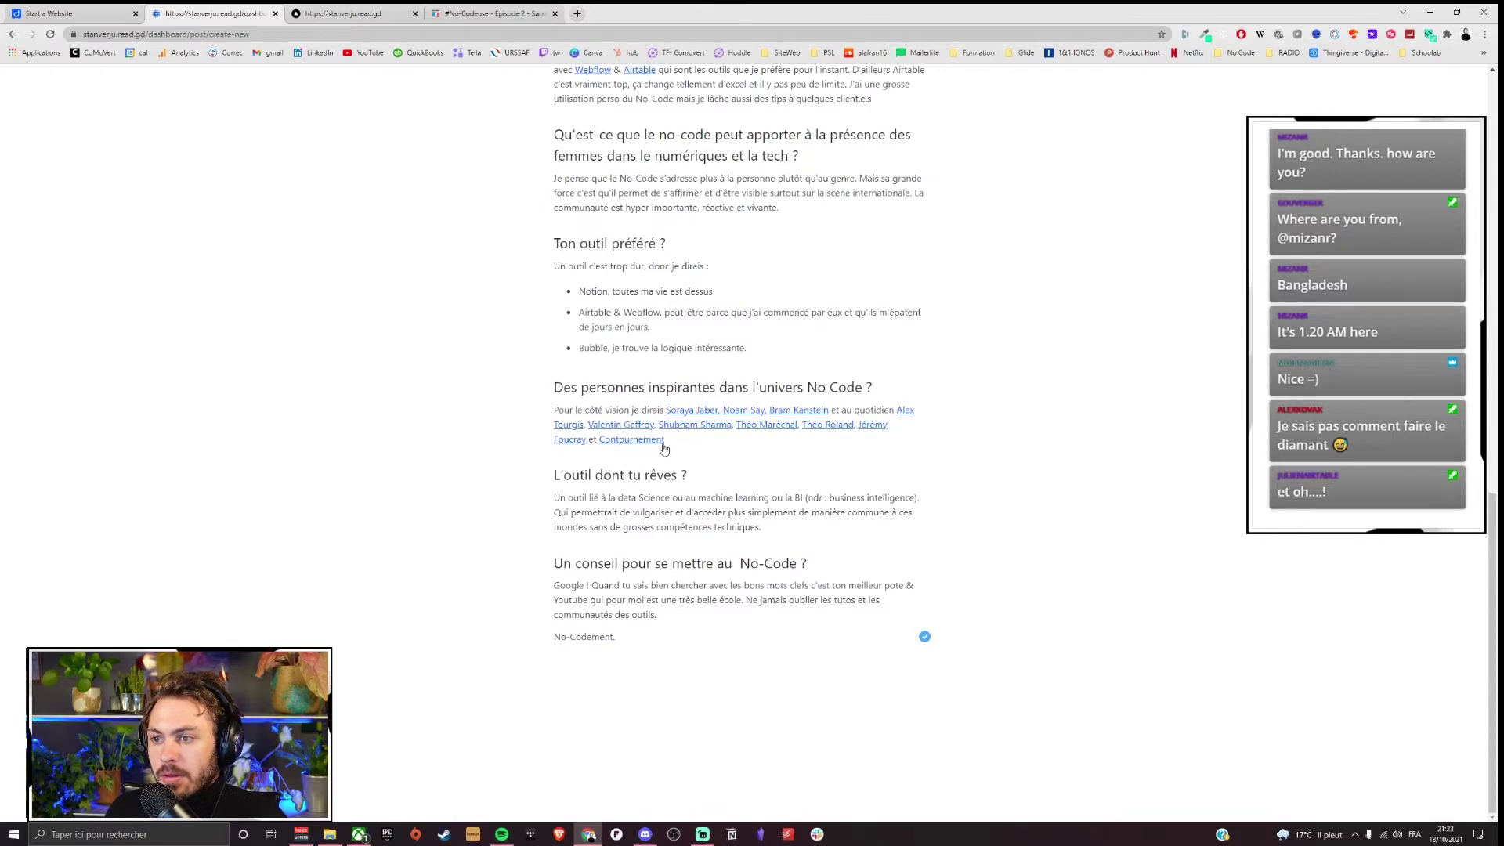
pyautogui.moveTo(639, 443); pyautogui.dragTo(604, 441)
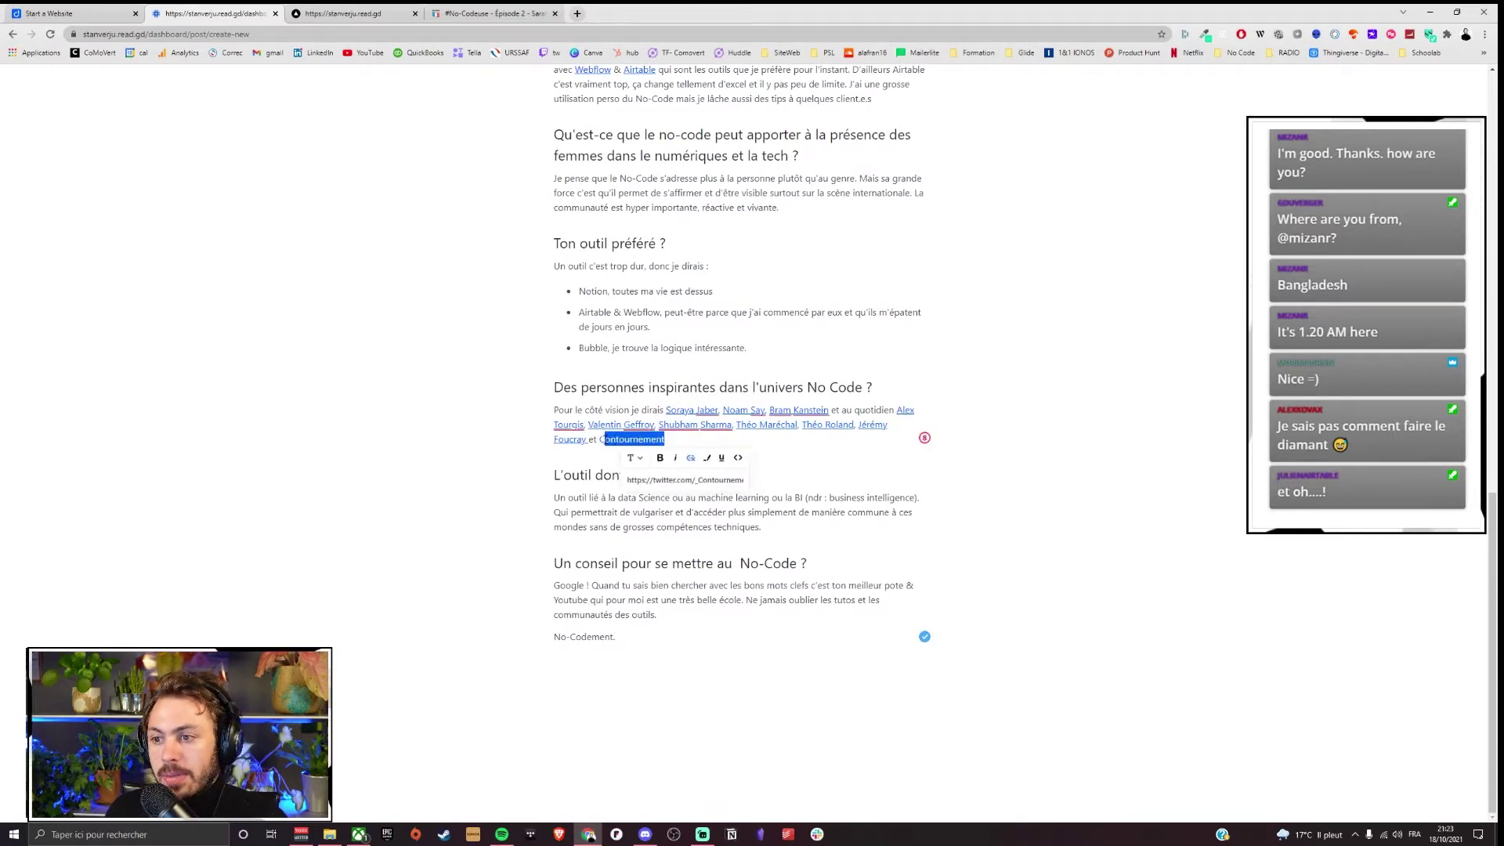
pyautogui.click(708, 459)
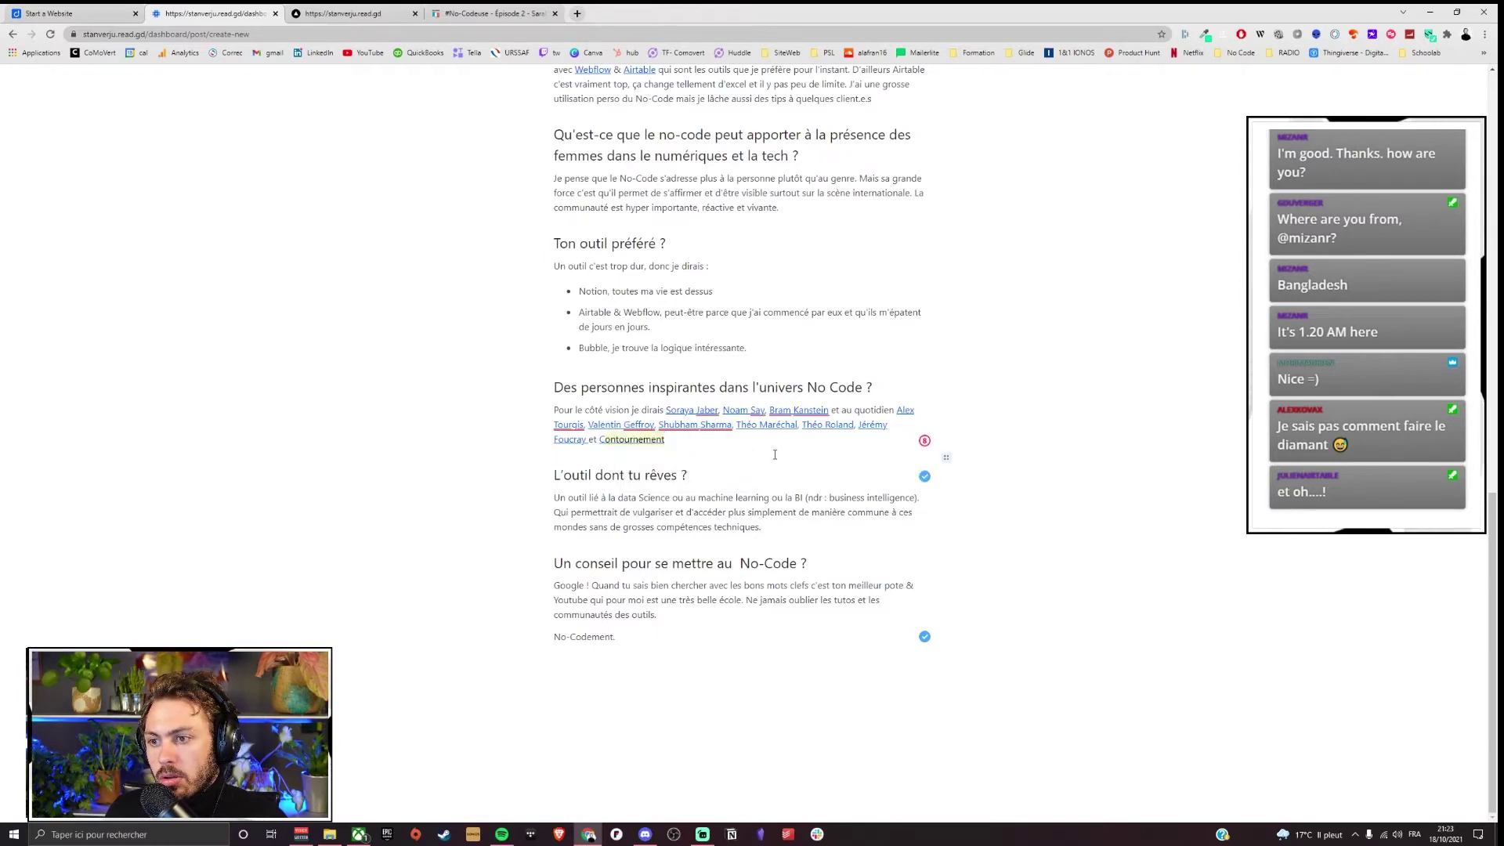
pyautogui.scroll(15, 748, 452)
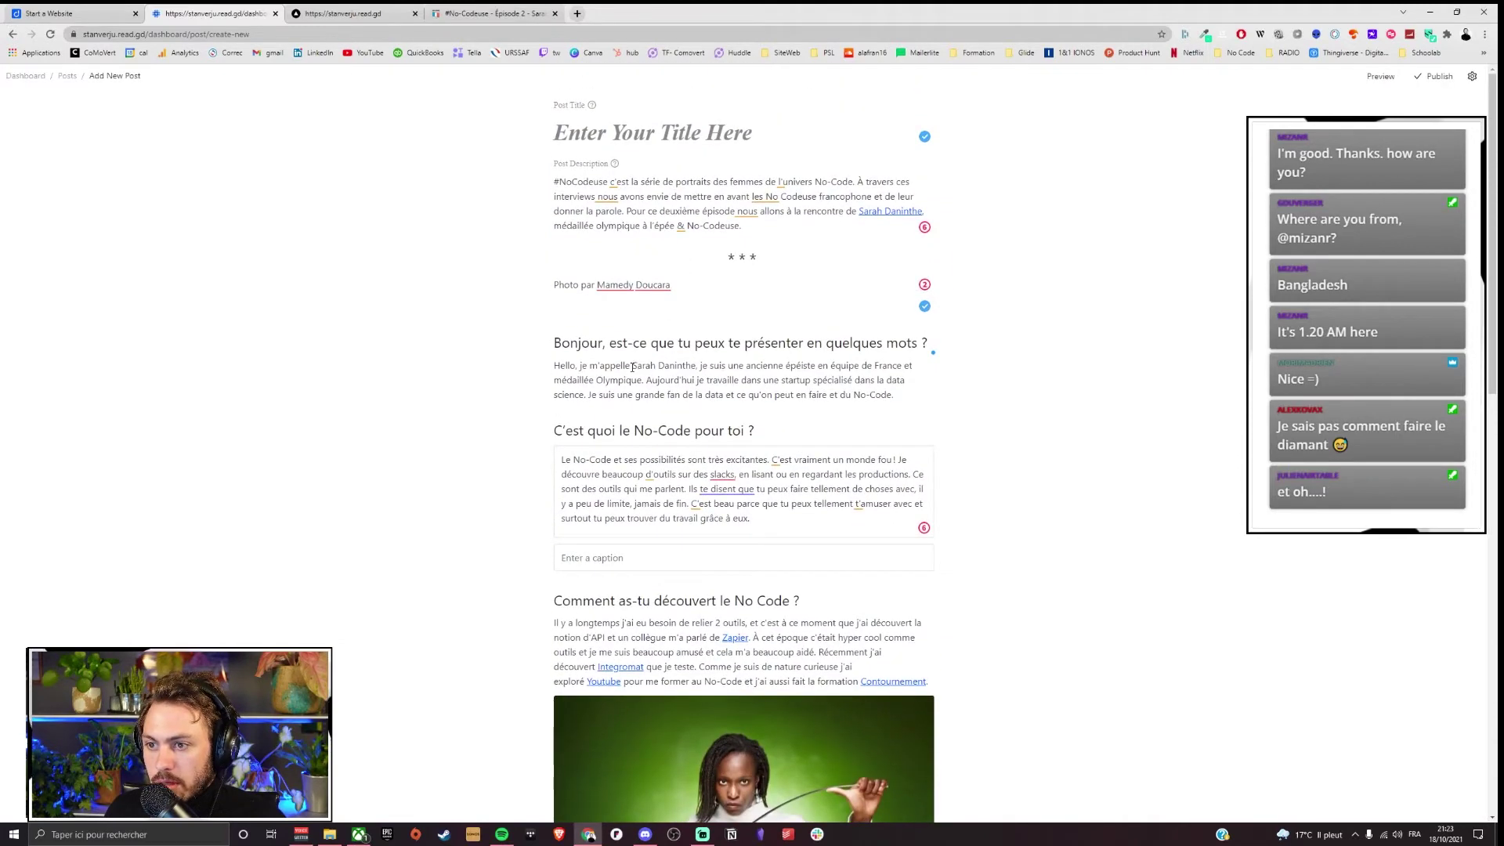
pyautogui.moveTo(653, 366); pyautogui.dragTo(695, 366)
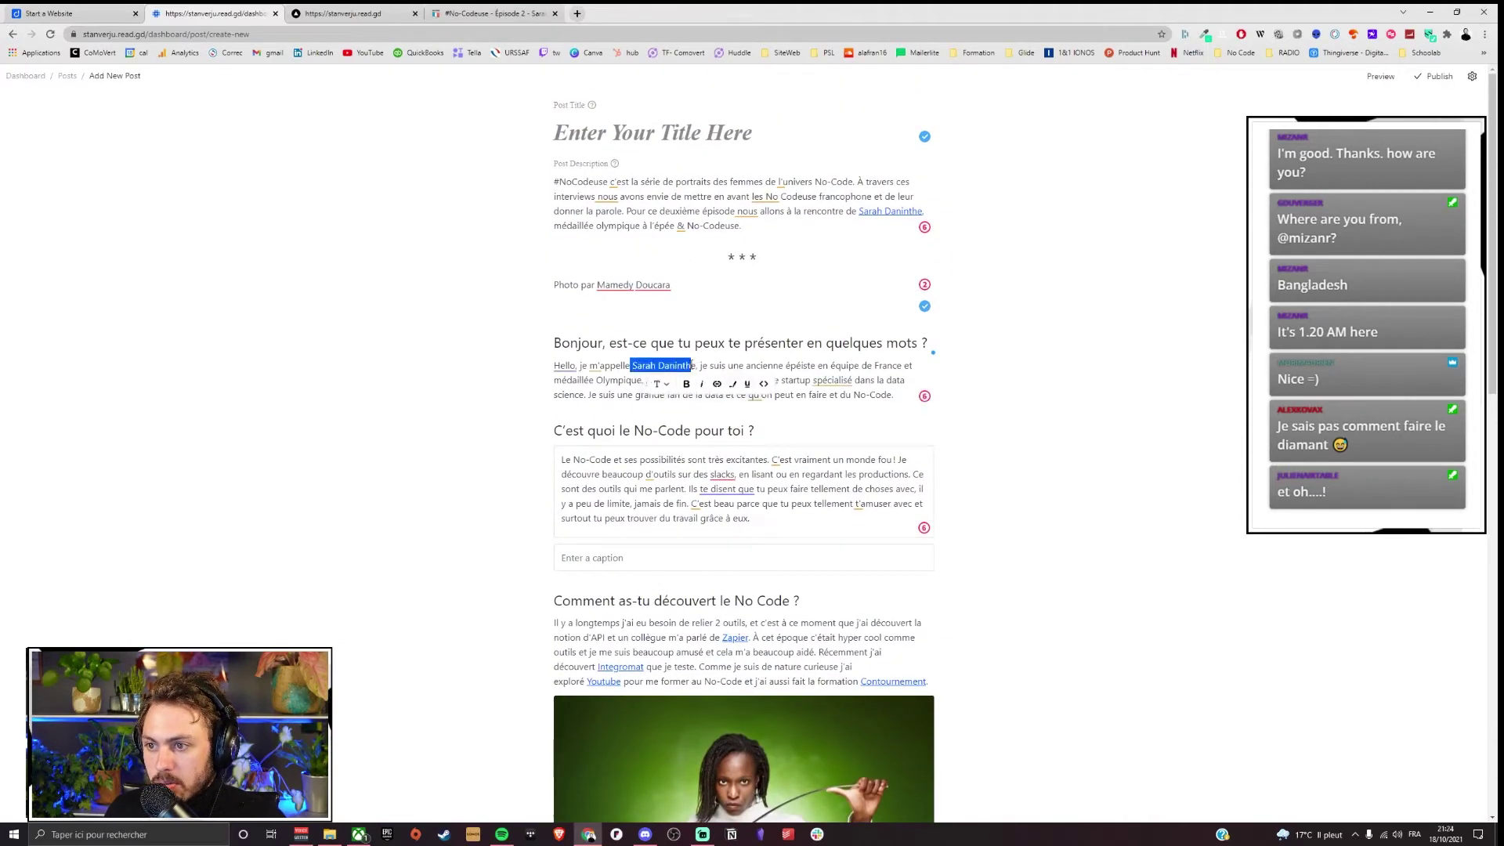
pyautogui.click(734, 384)
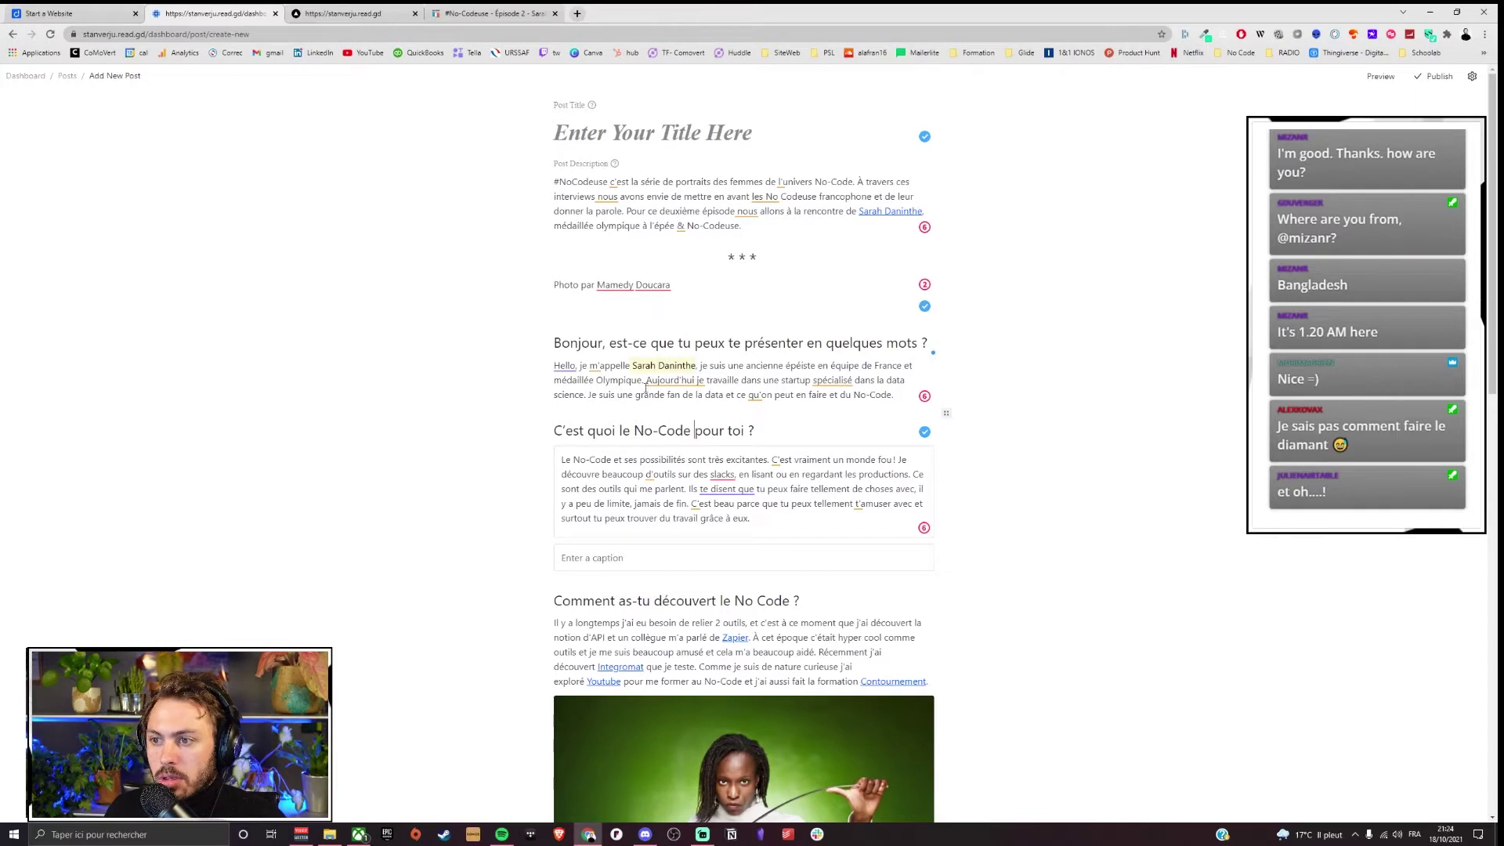
# Step: Check which block types the photo credit line under the delimiter can be converted to
pyautogui.moveTo(698, 293); pyautogui.dragTo(553, 282)
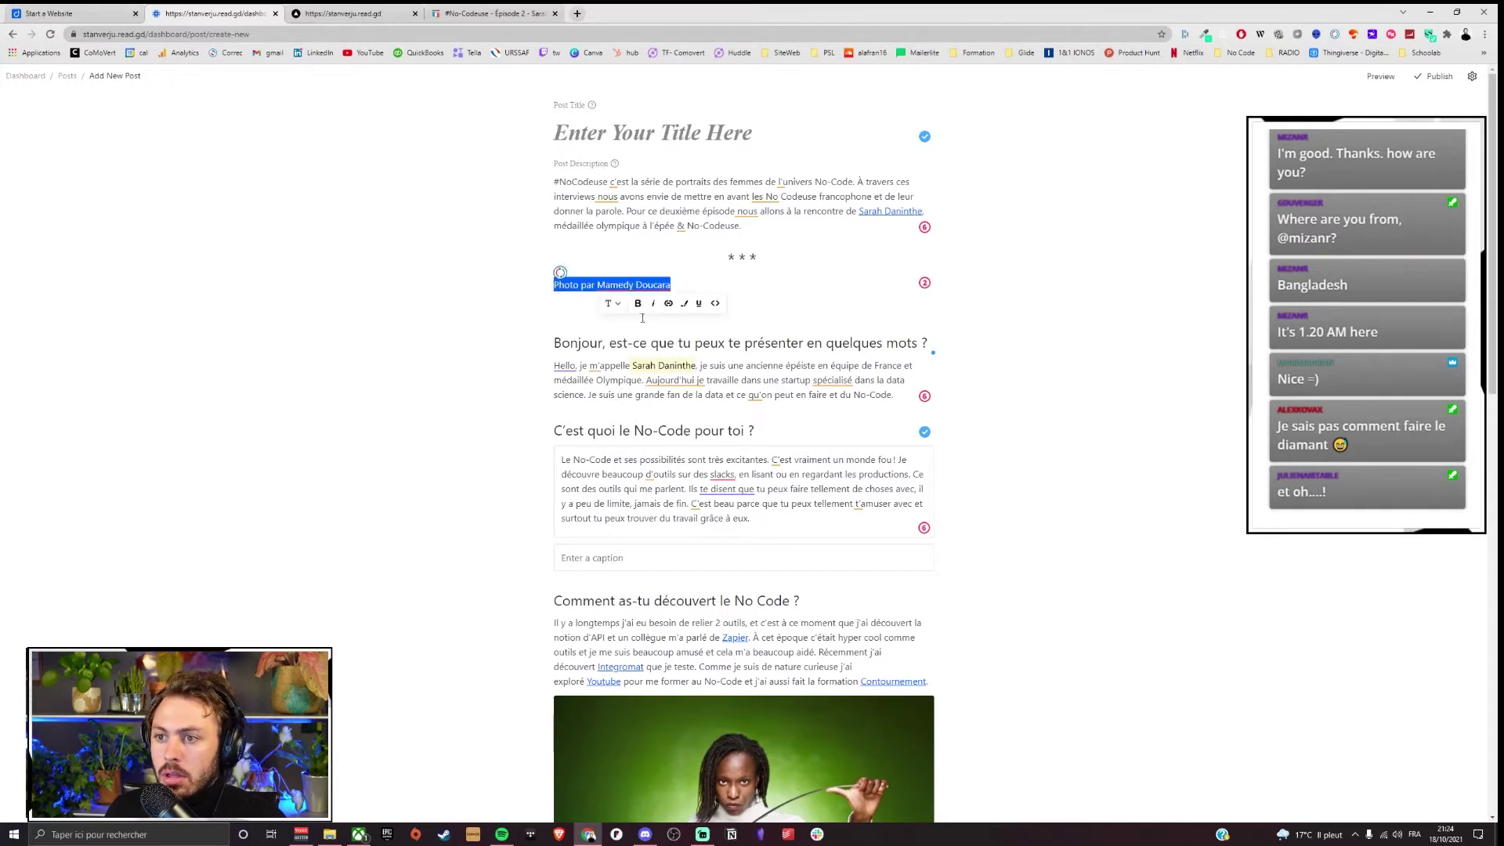
pyautogui.click(613, 303)
pyautogui.click(724, 313)
# Step: Convert the line "Un outil c'est trop dur, donc je dirais :" under "Ton outil préféré ?" into a bulleted list
pyautogui.scroll(-2, 719, 301)
pyautogui.scroll(-10, 719, 301)
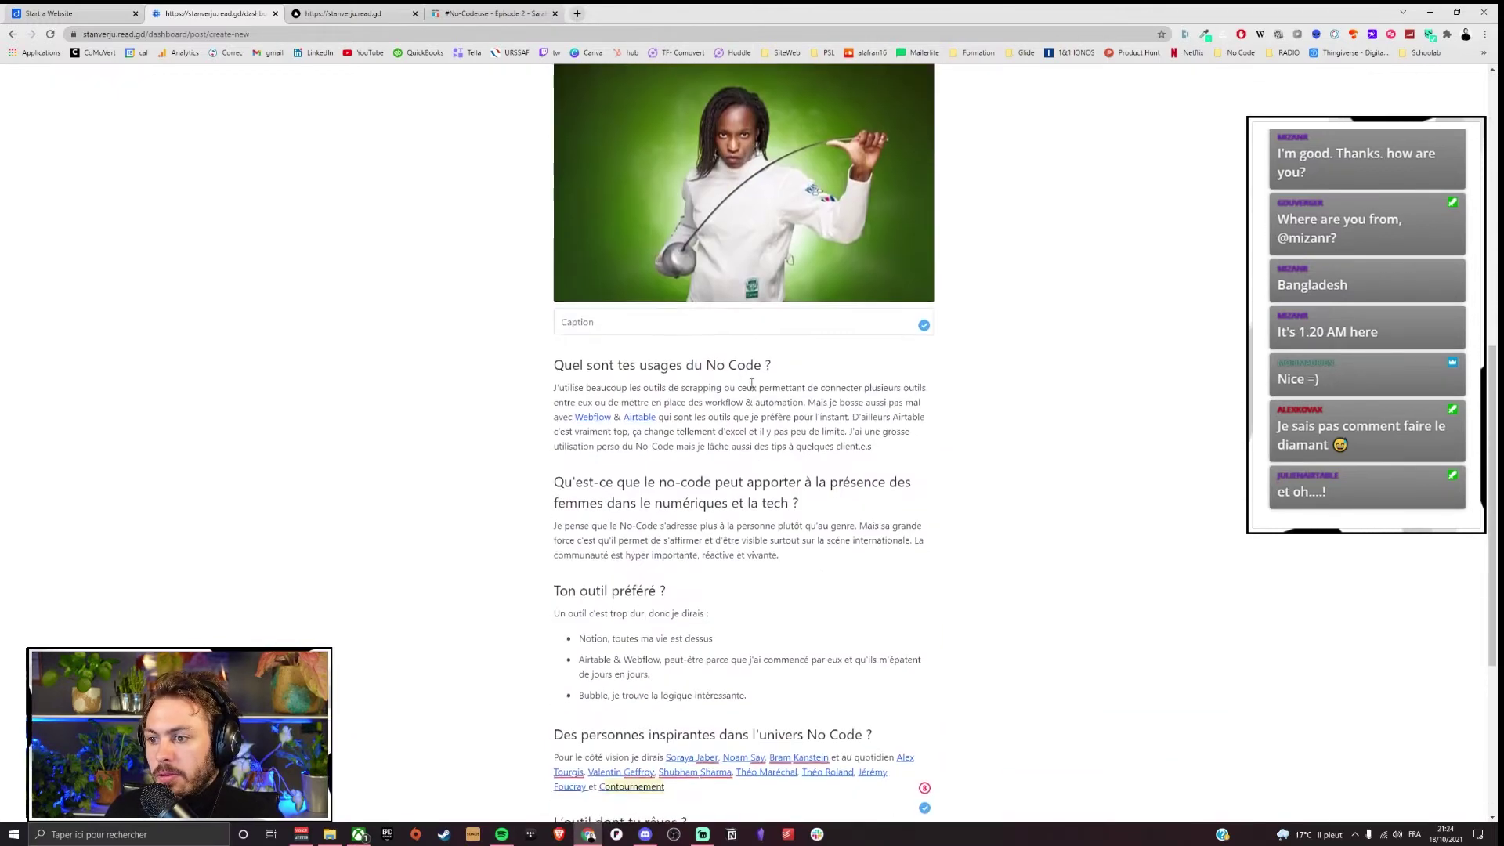
pyautogui.moveTo(768, 466); pyautogui.dragTo(582, 398)
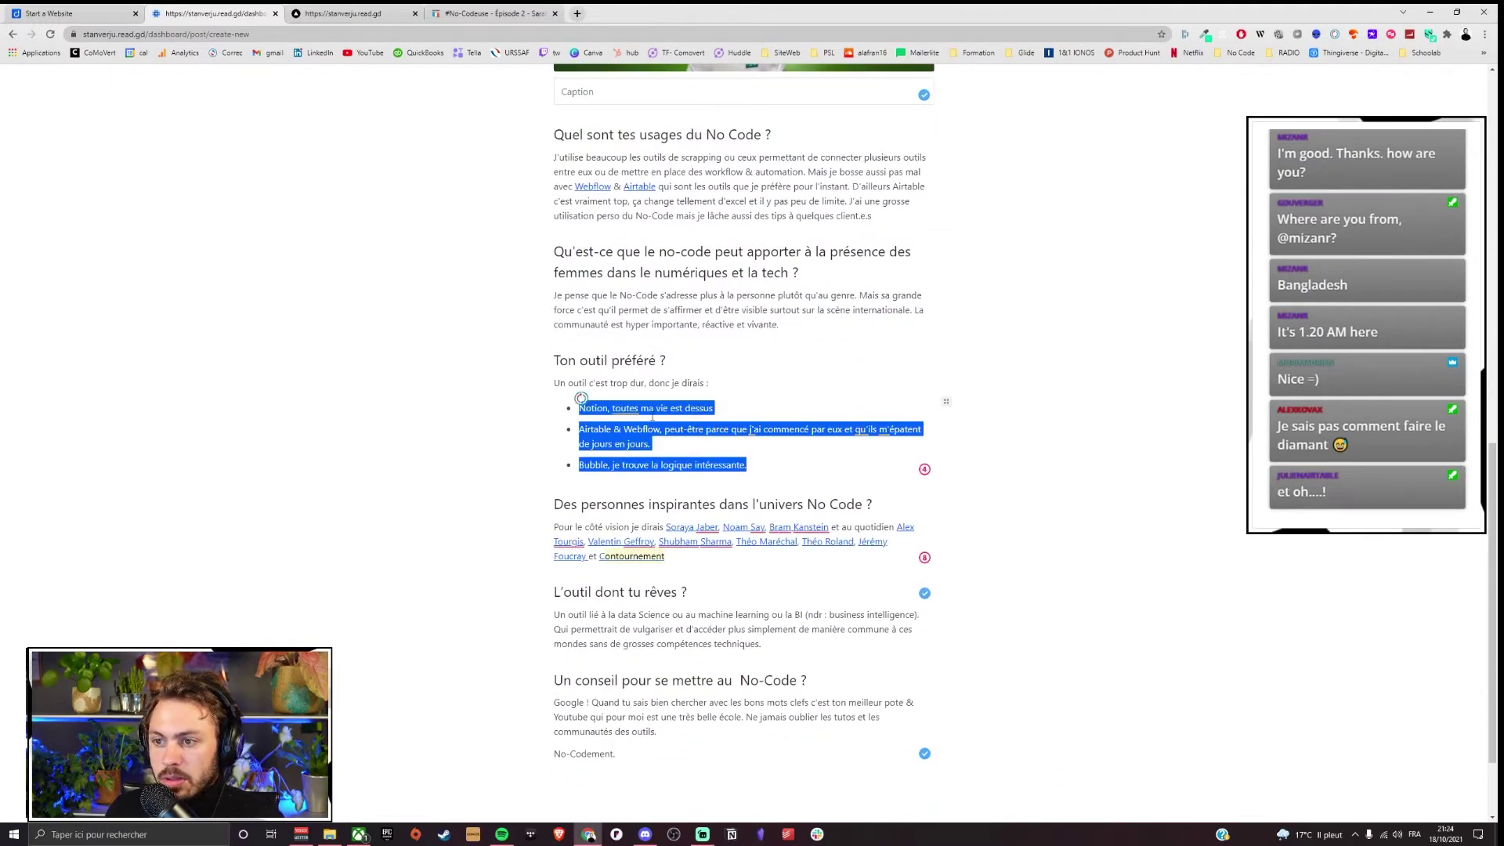
pyautogui.click(634, 407)
pyautogui.moveTo(714, 381); pyautogui.dragTo(552, 384)
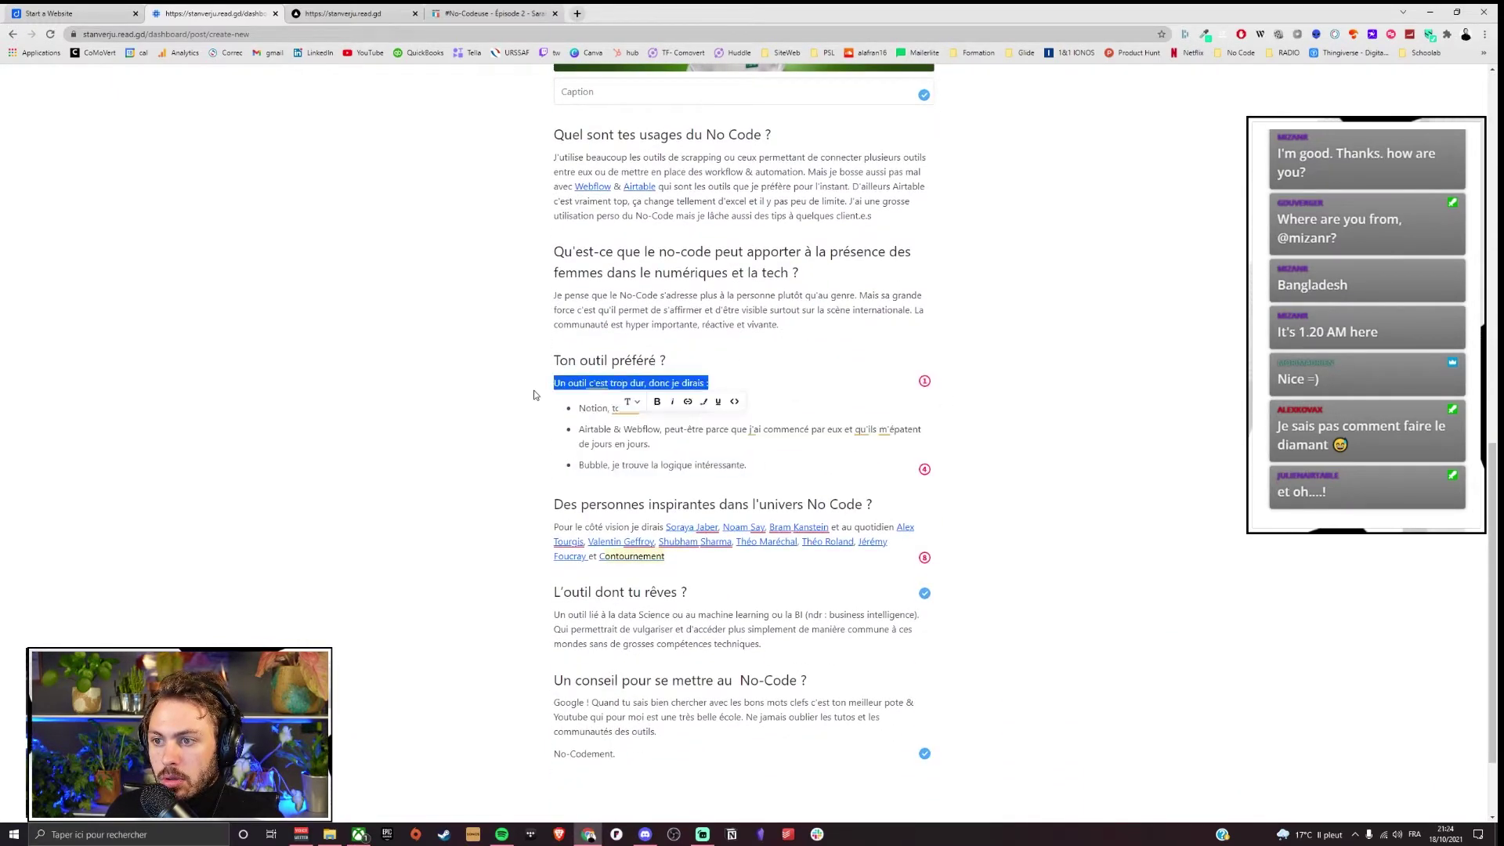
pyautogui.click(630, 401)
pyautogui.click(649, 444)
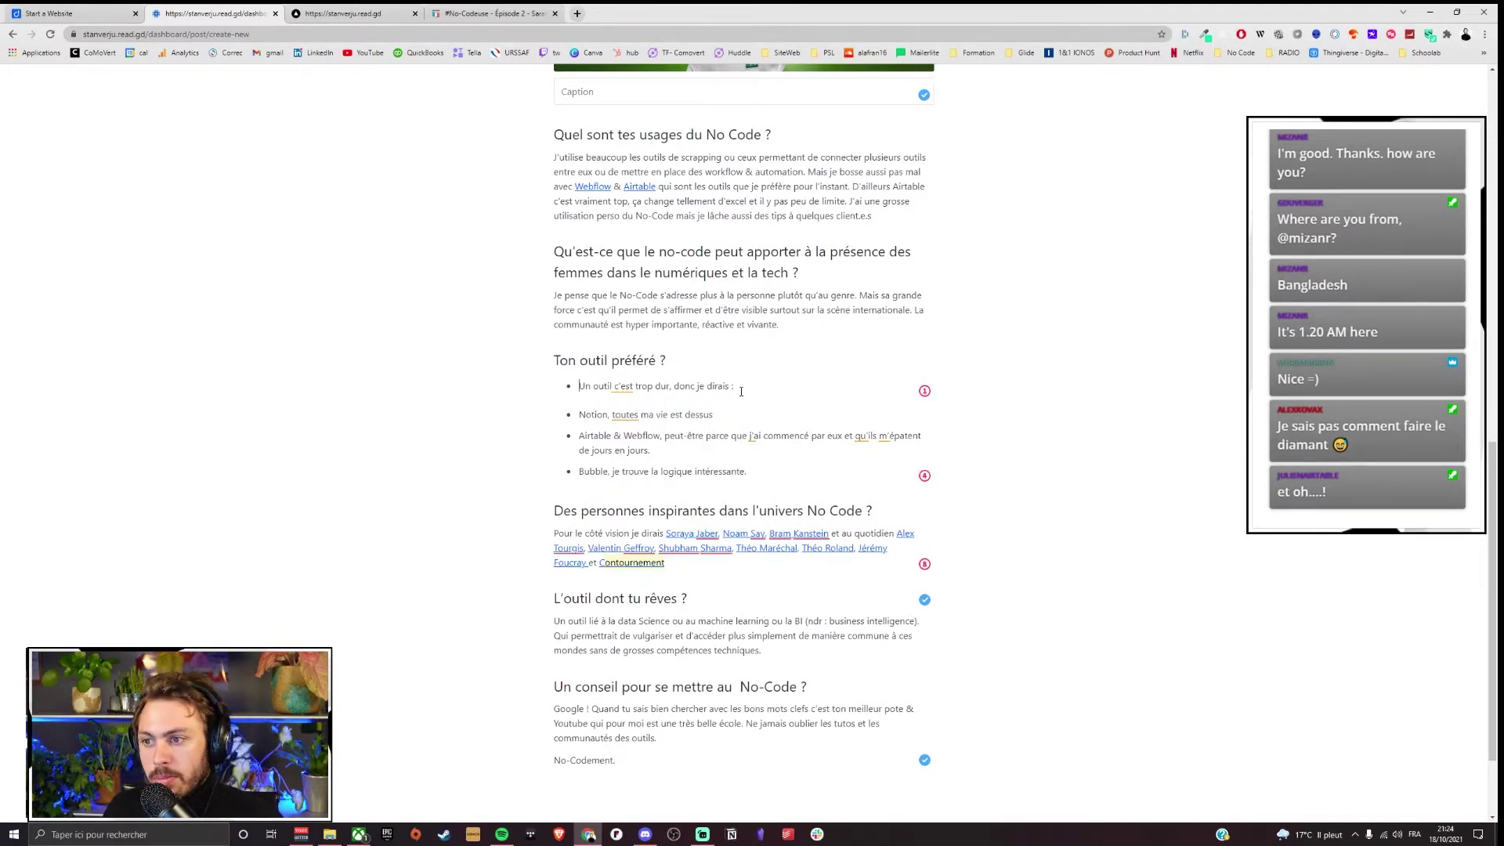
pyautogui.moveTo(741, 391); pyautogui.dragTo(583, 383)
pyautogui.click(581, 386)
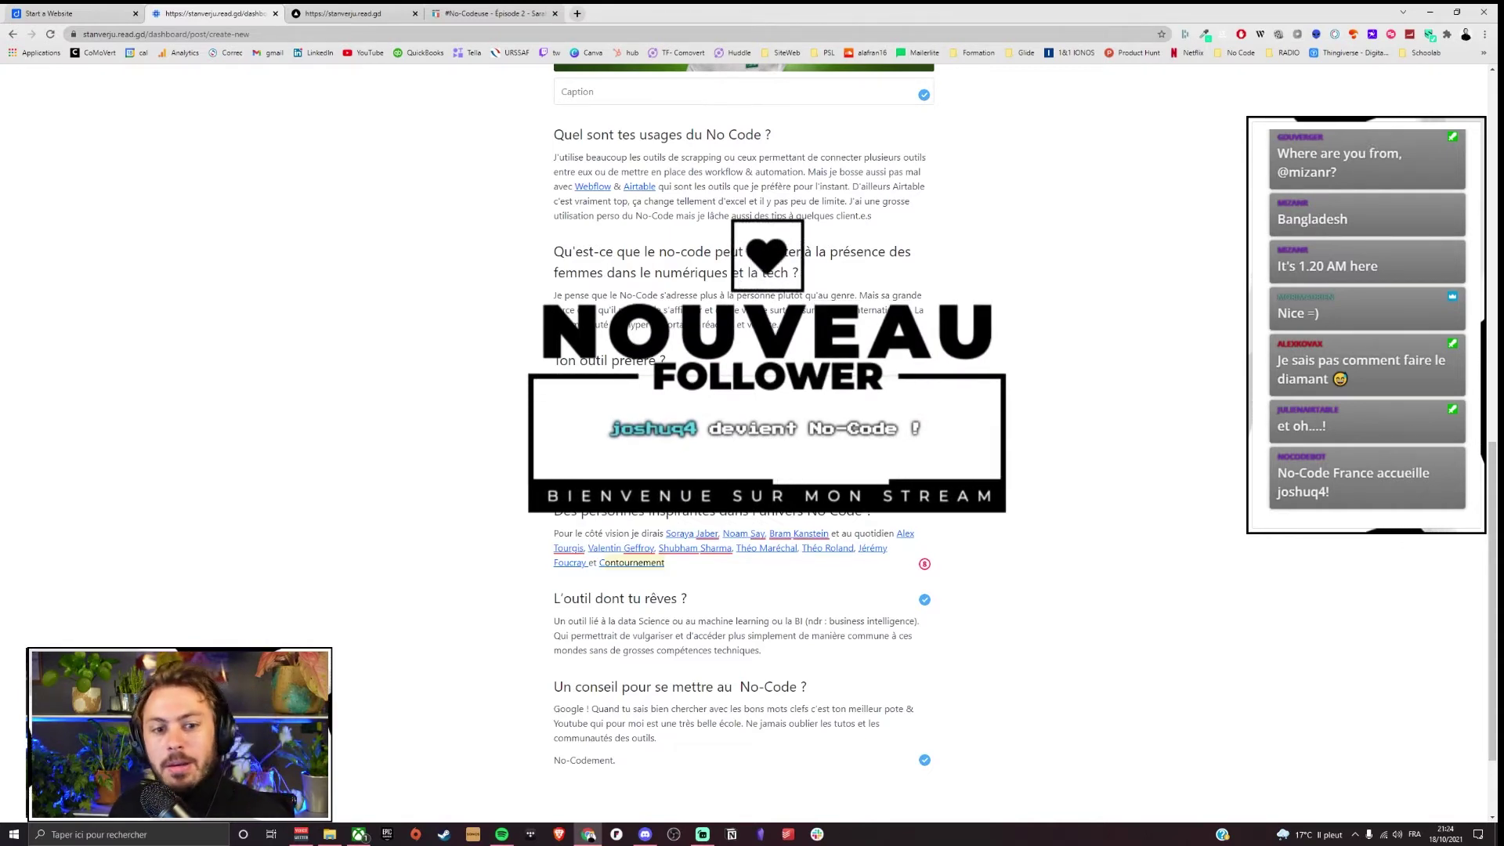
# Step: Copy the original article's title, "#No-Codeuse - Épisode 2 -" followed by the interviewee's name, into the post title
pyautogui.scroll(-2, 671, 546)
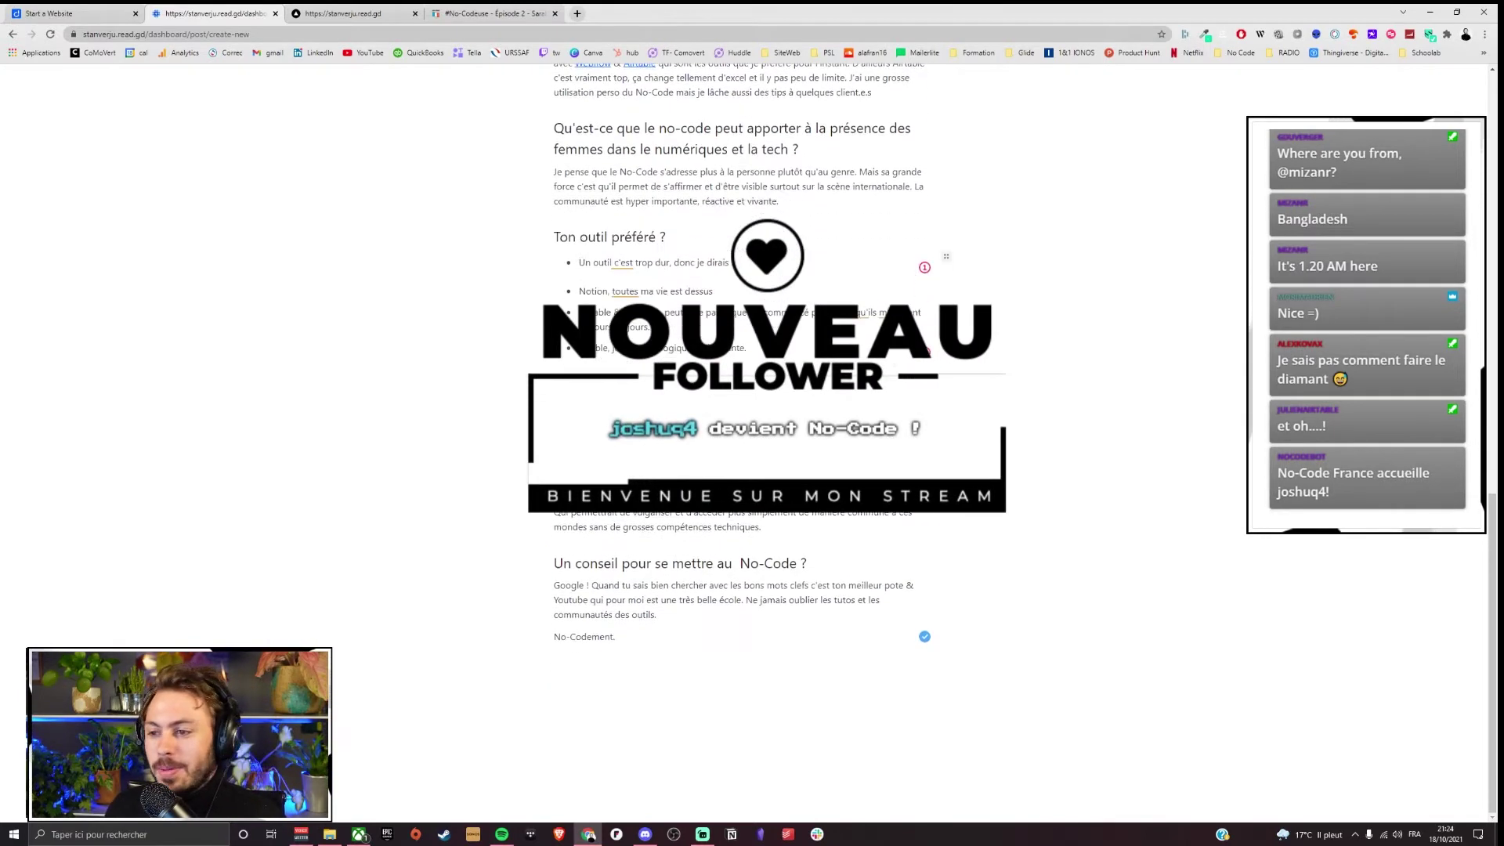
pyautogui.scroll(4, 670, 546)
pyautogui.scroll(15, 671, 546)
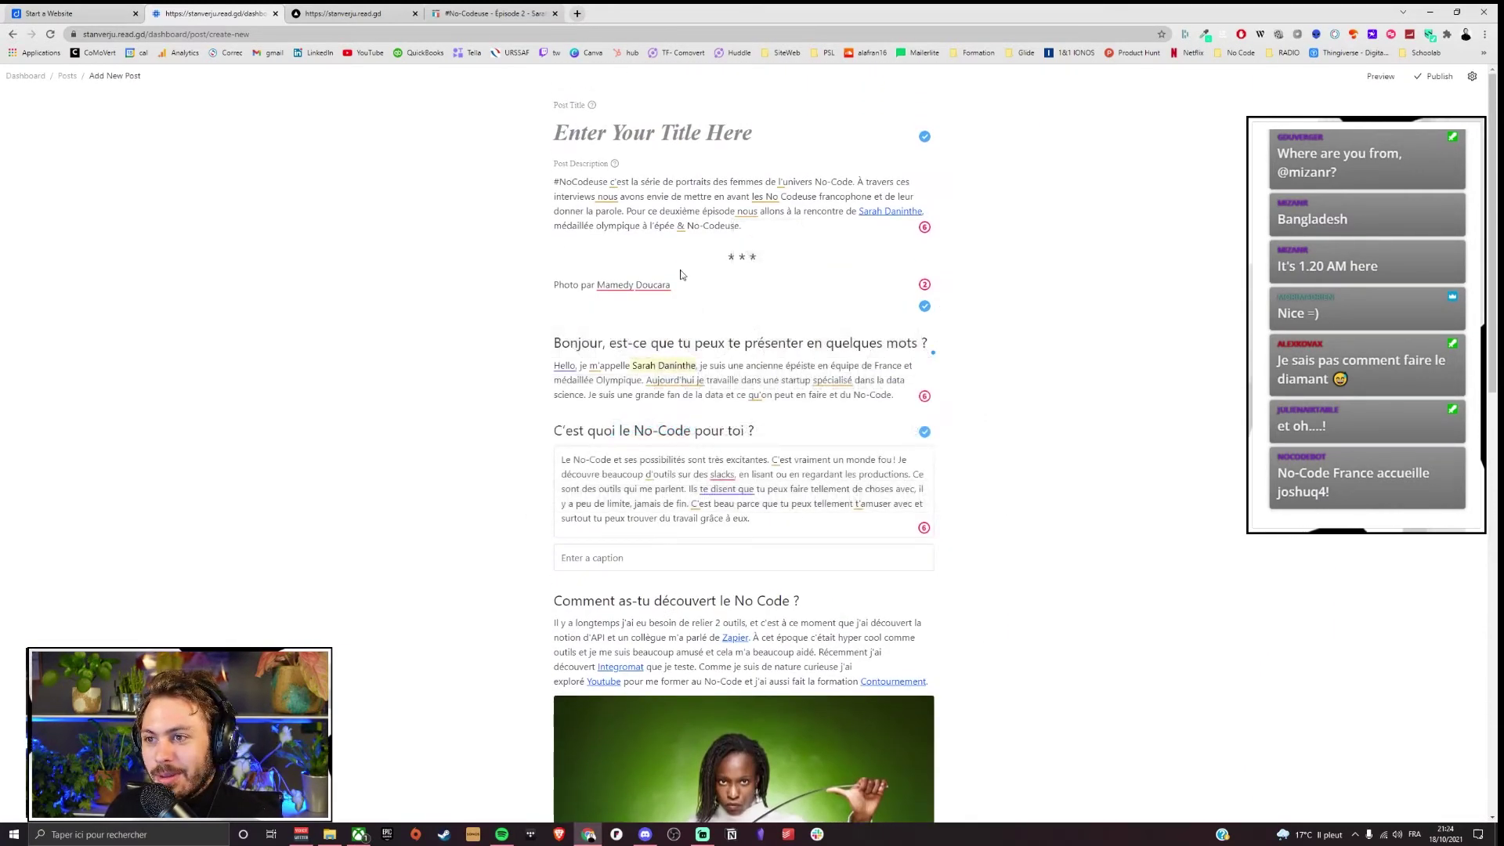
pyautogui.hotkey('ctrl', 'Tab')
pyautogui.hotkey('ctrl', 'Tab')
pyautogui.scroll(15, 608, 306)
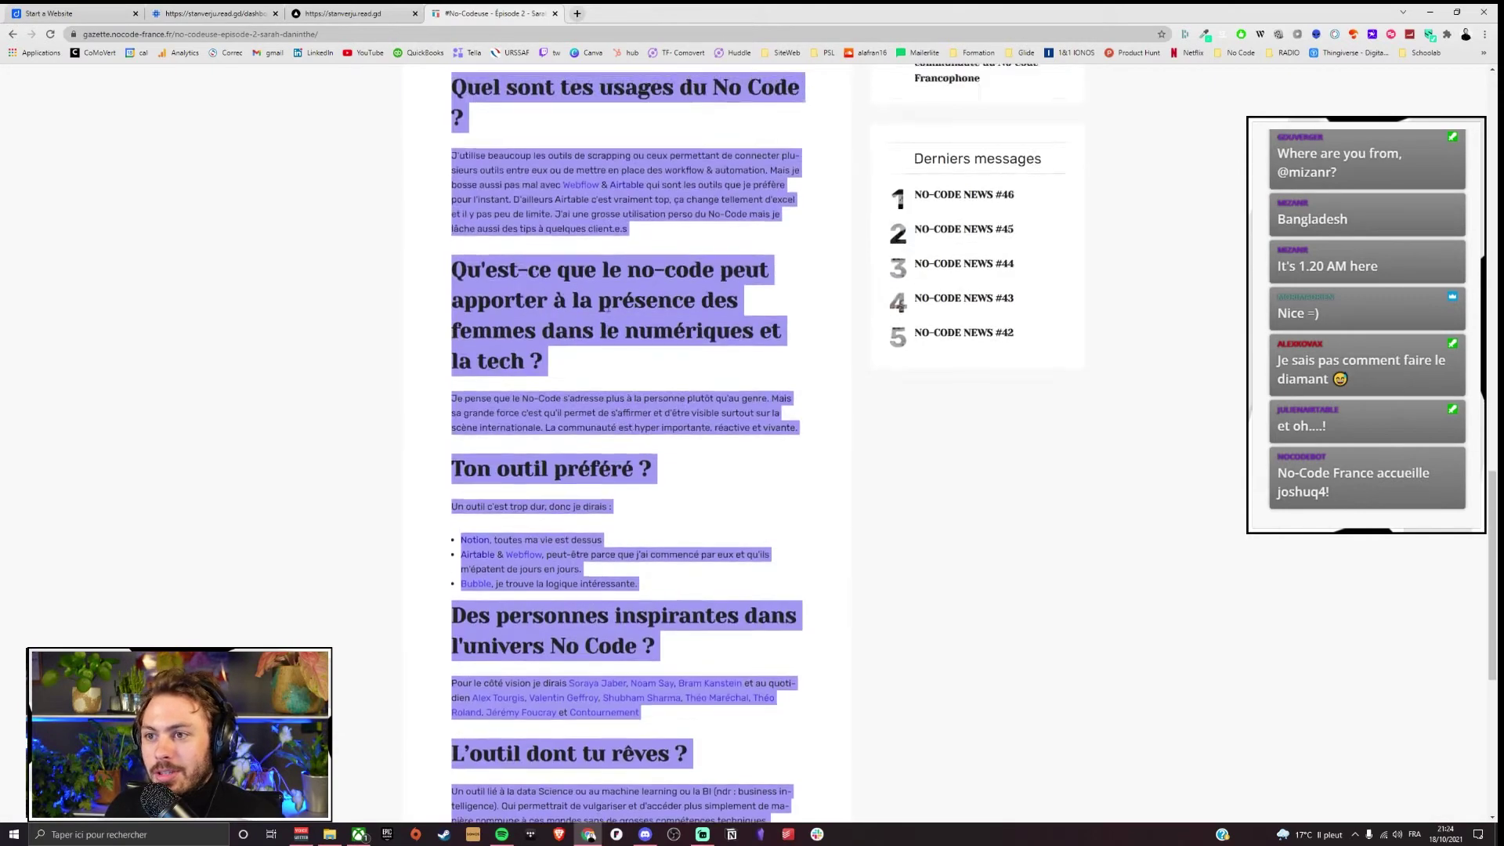
pyautogui.moveTo(858, 182); pyautogui.dragTo(522, 132)
pyautogui.hotkey('ctrl', 'shift', 'Tab')
pyautogui.hotkey('ctrl', 'shift', 'Tab')
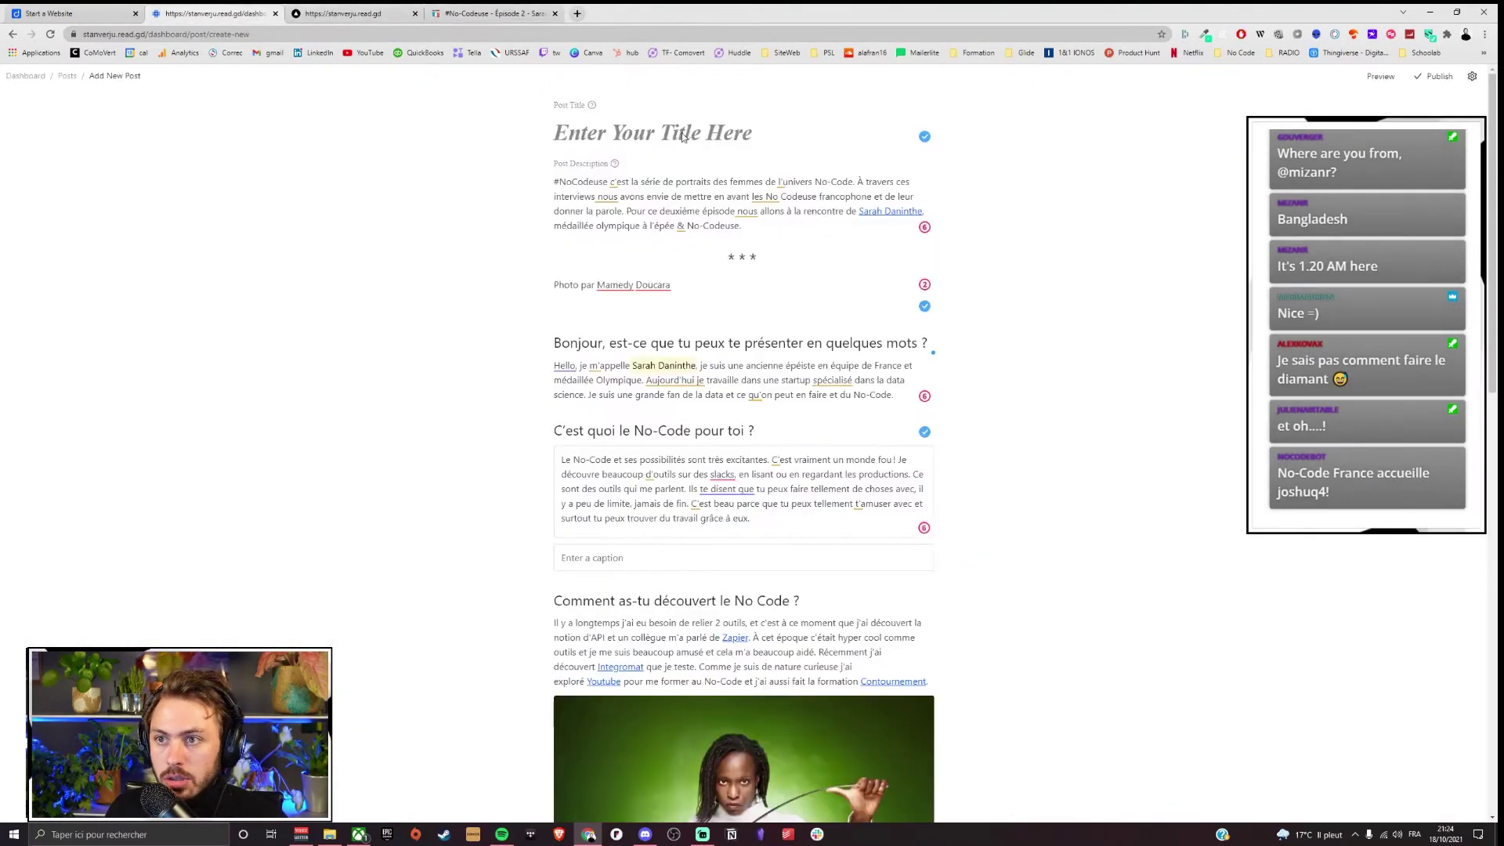
pyautogui.write('#No-Codeuse - Épisode 2 - Sarah Daninthe')
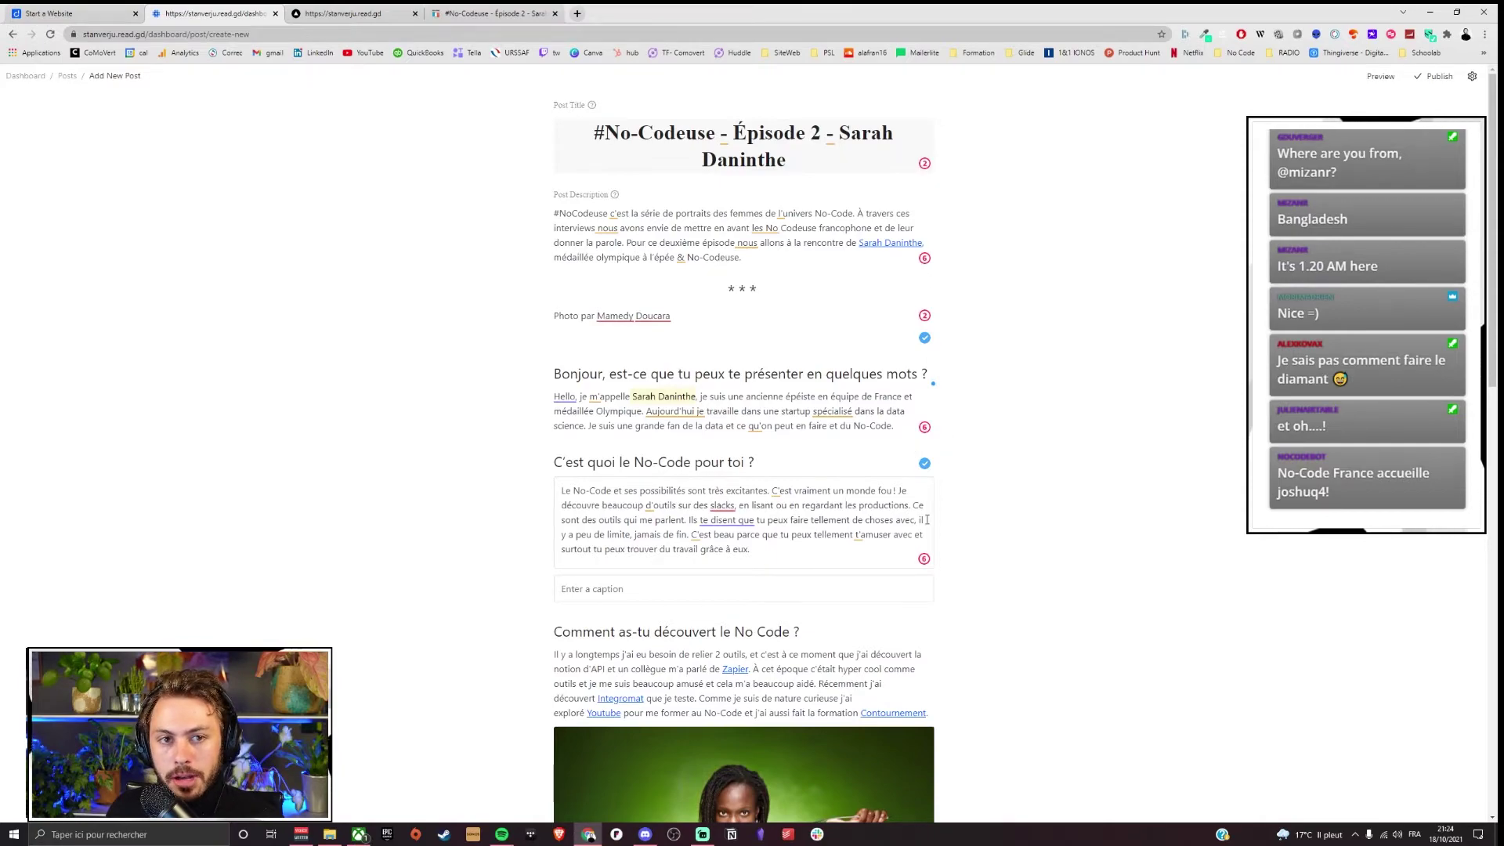
# Step: Apply the grammar checker's corrections to "Aujourd'hui je" in the first answer, adding a comma after "Aujourd'hui"
pyautogui.scroll(-14, 927, 520)
pyautogui.scroll(7, 927, 520)
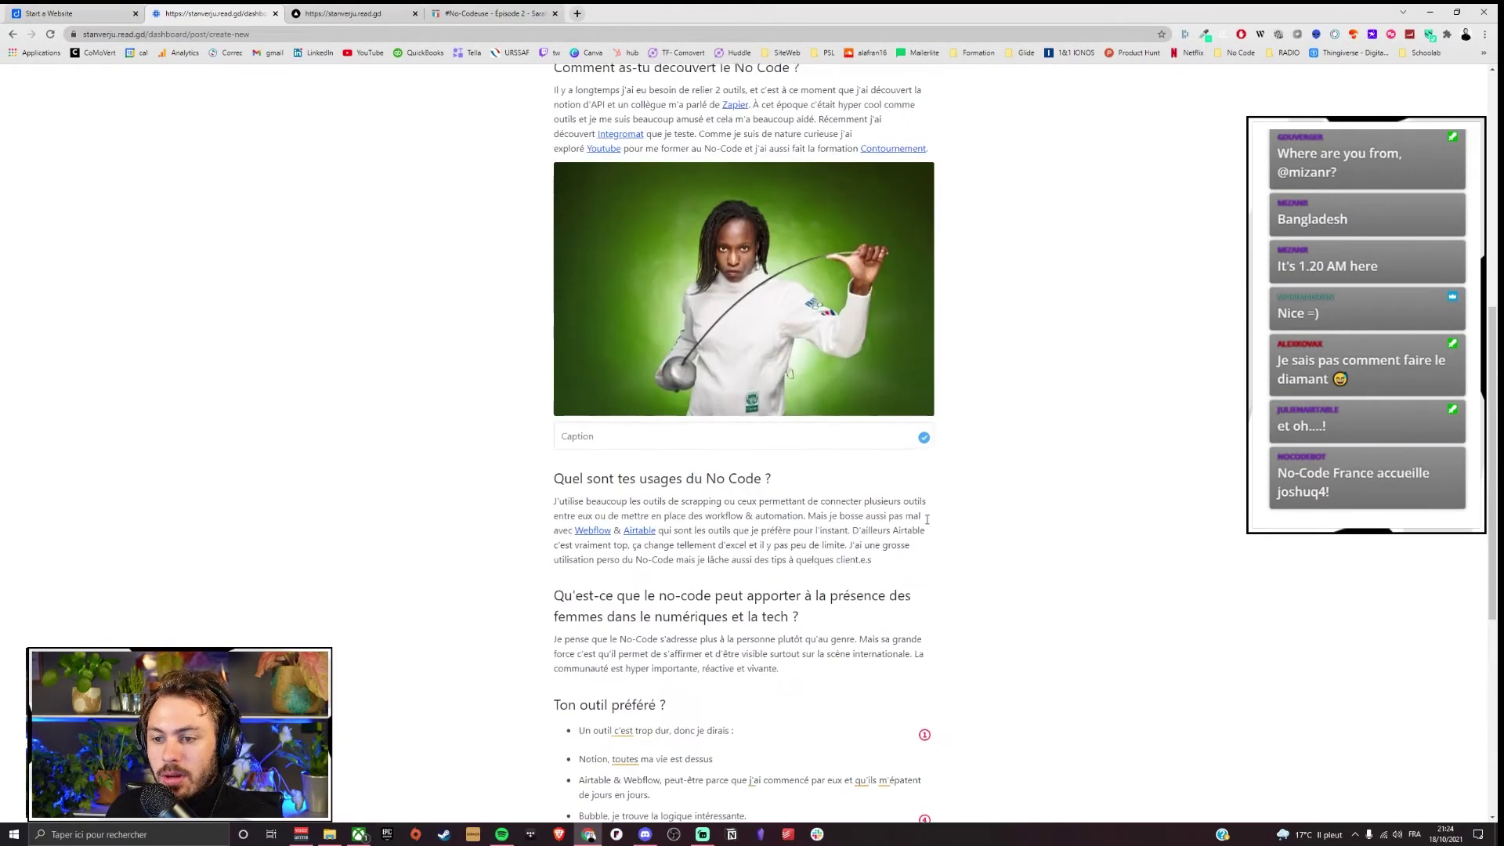
pyautogui.scroll(7, 926, 519)
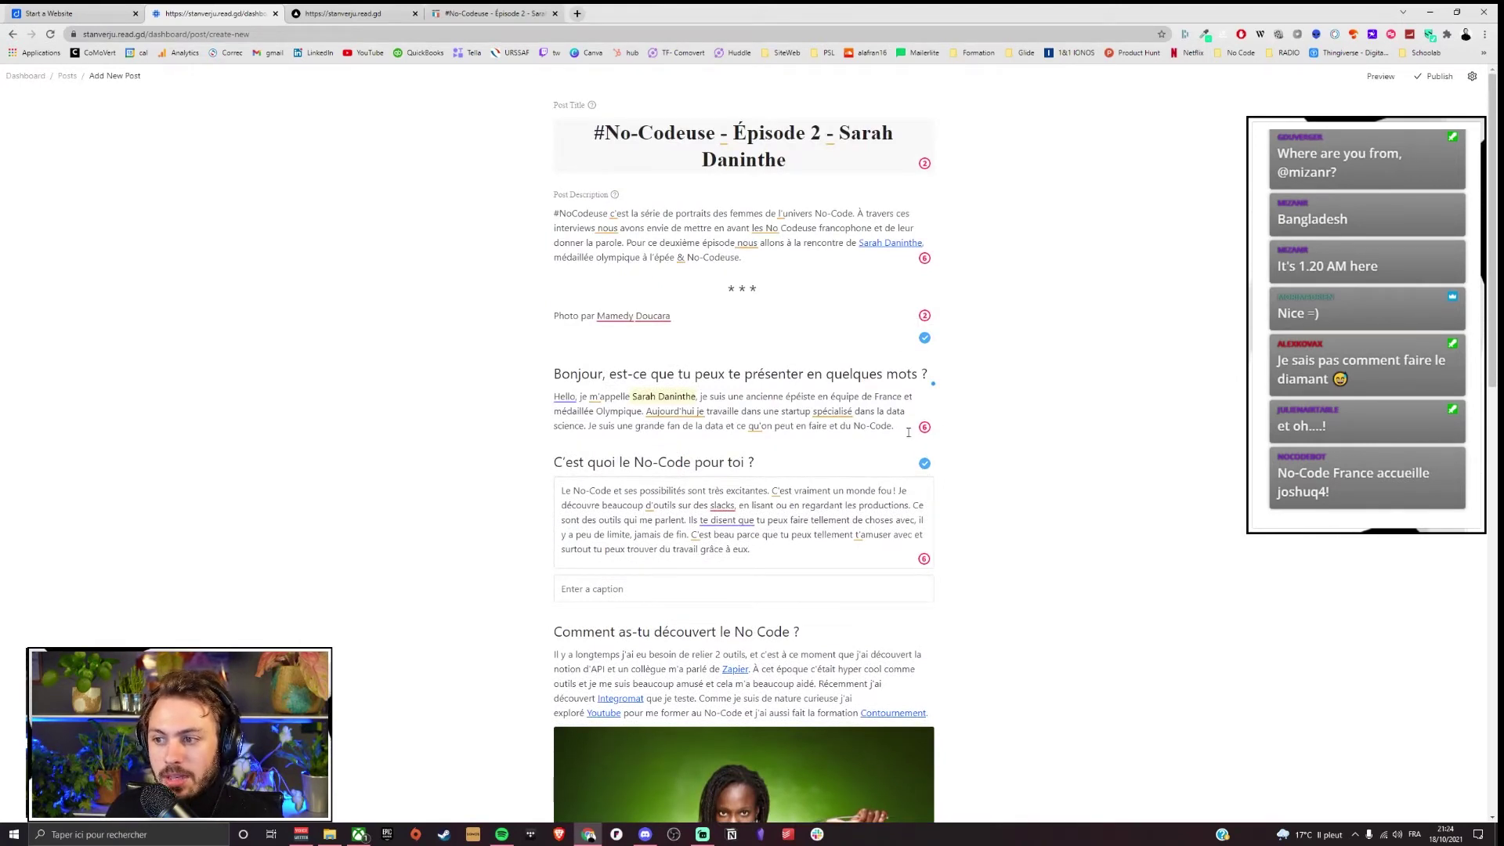
pyautogui.click(828, 413)
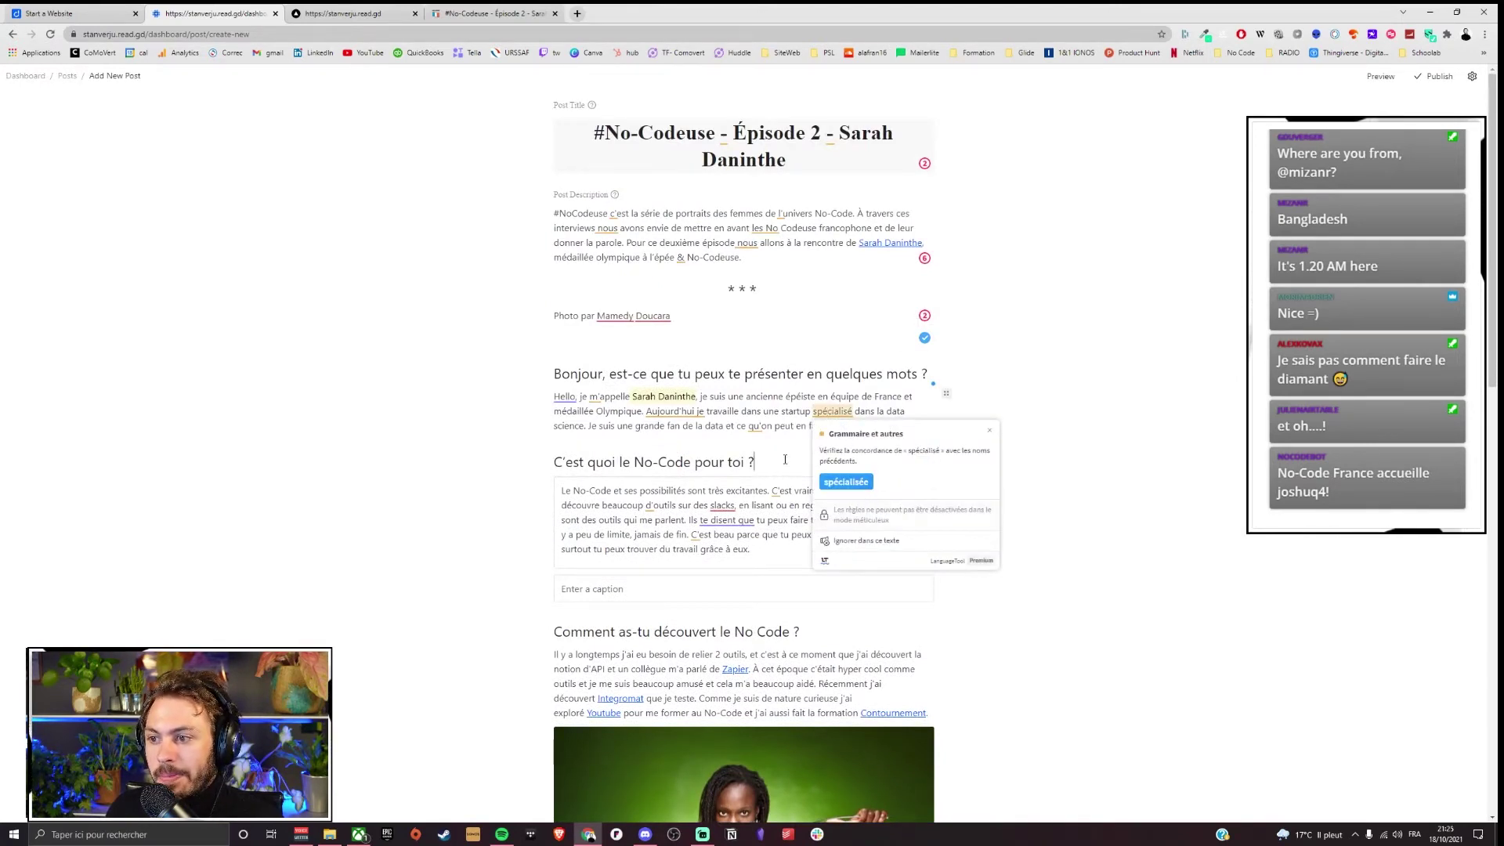
pyautogui.moveTo(669, 425); pyautogui.dragTo(680, 407)
pyautogui.click(689, 411)
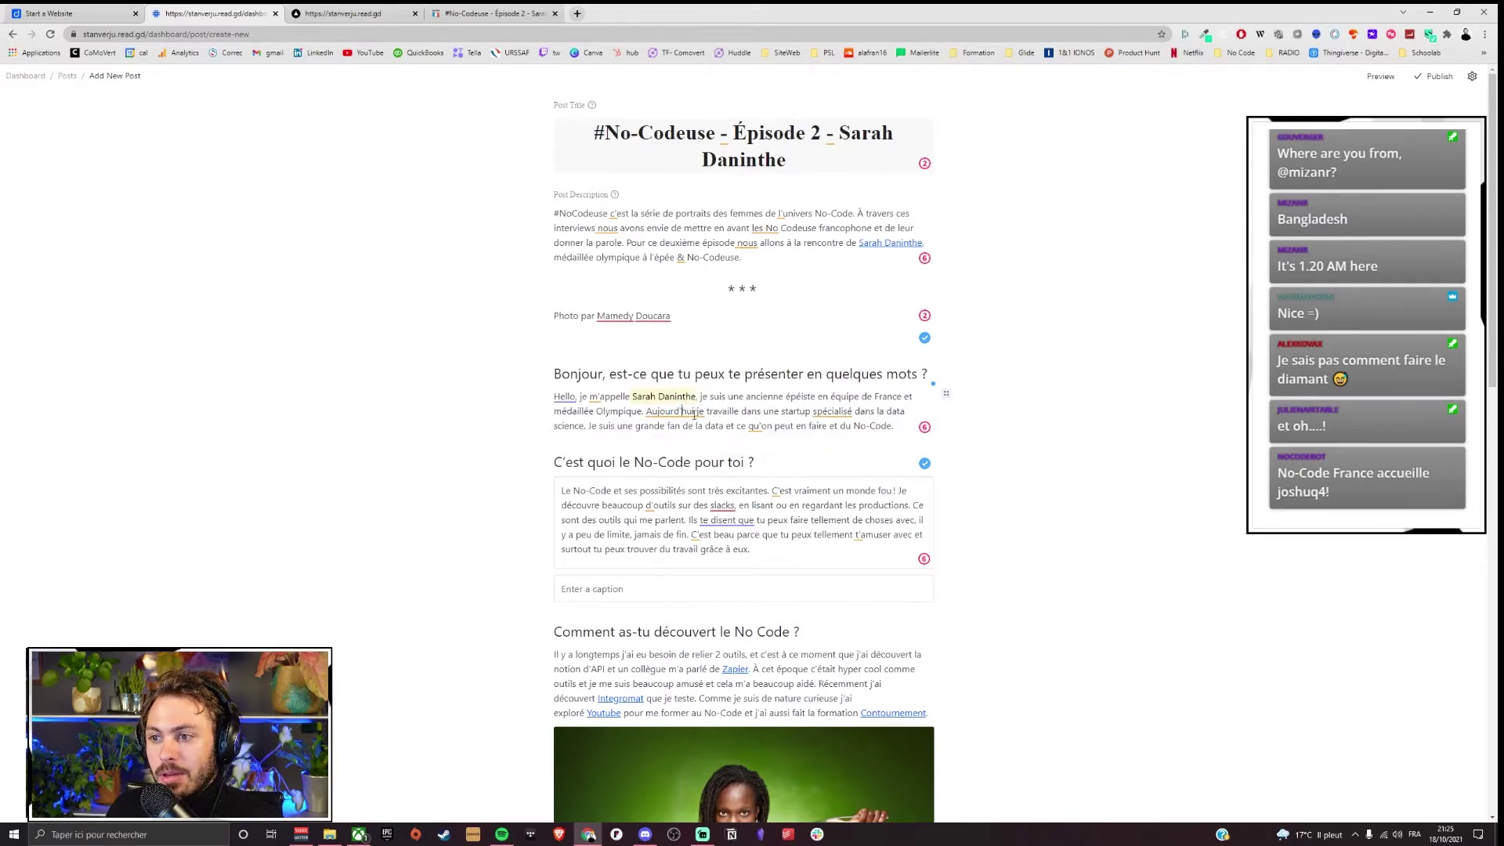
pyautogui.click(687, 480)
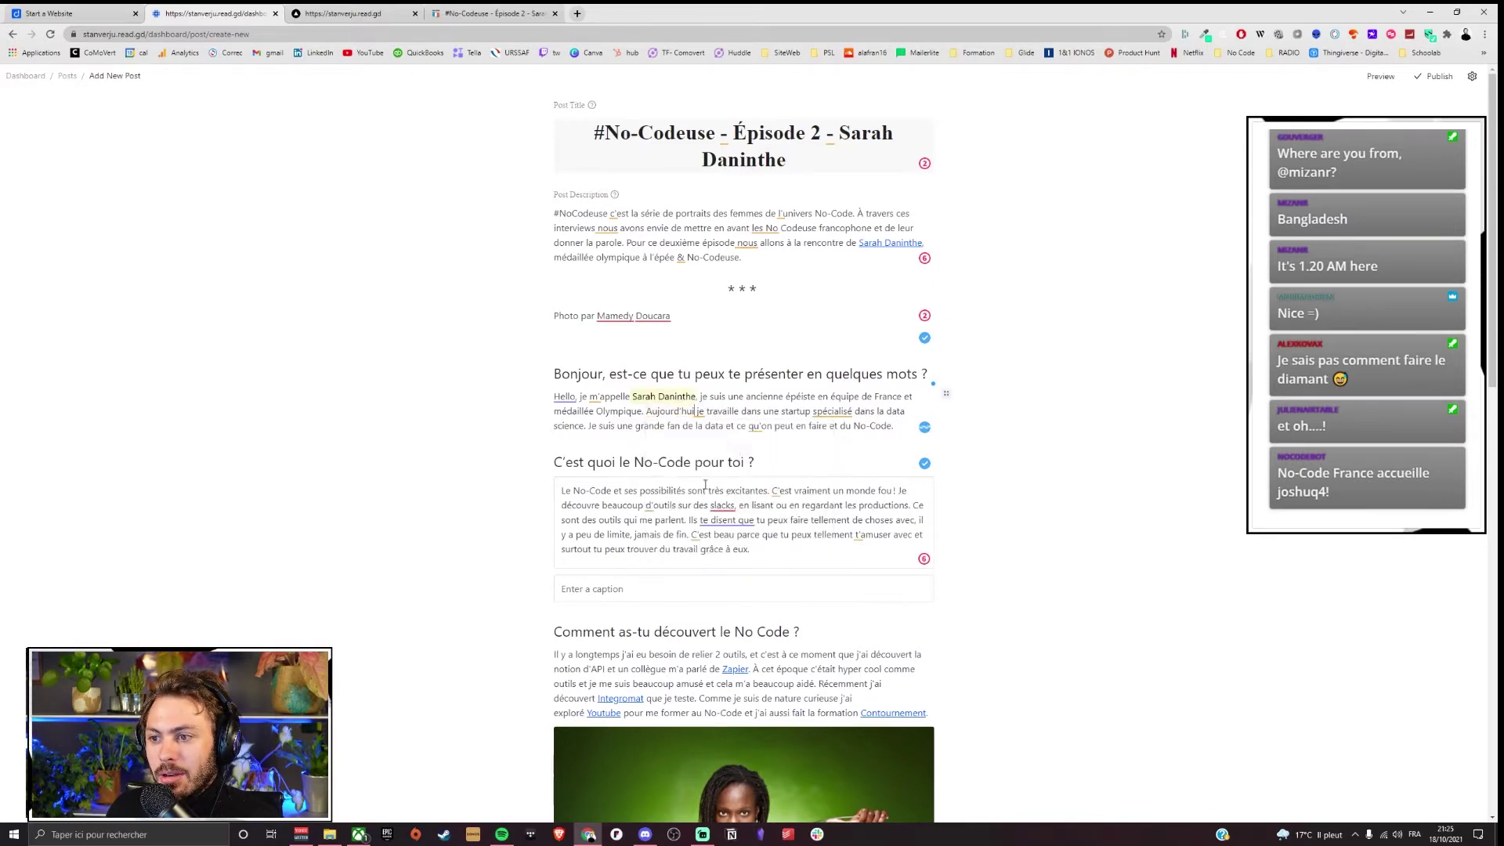
pyautogui.click(701, 411)
pyautogui.click(717, 484)
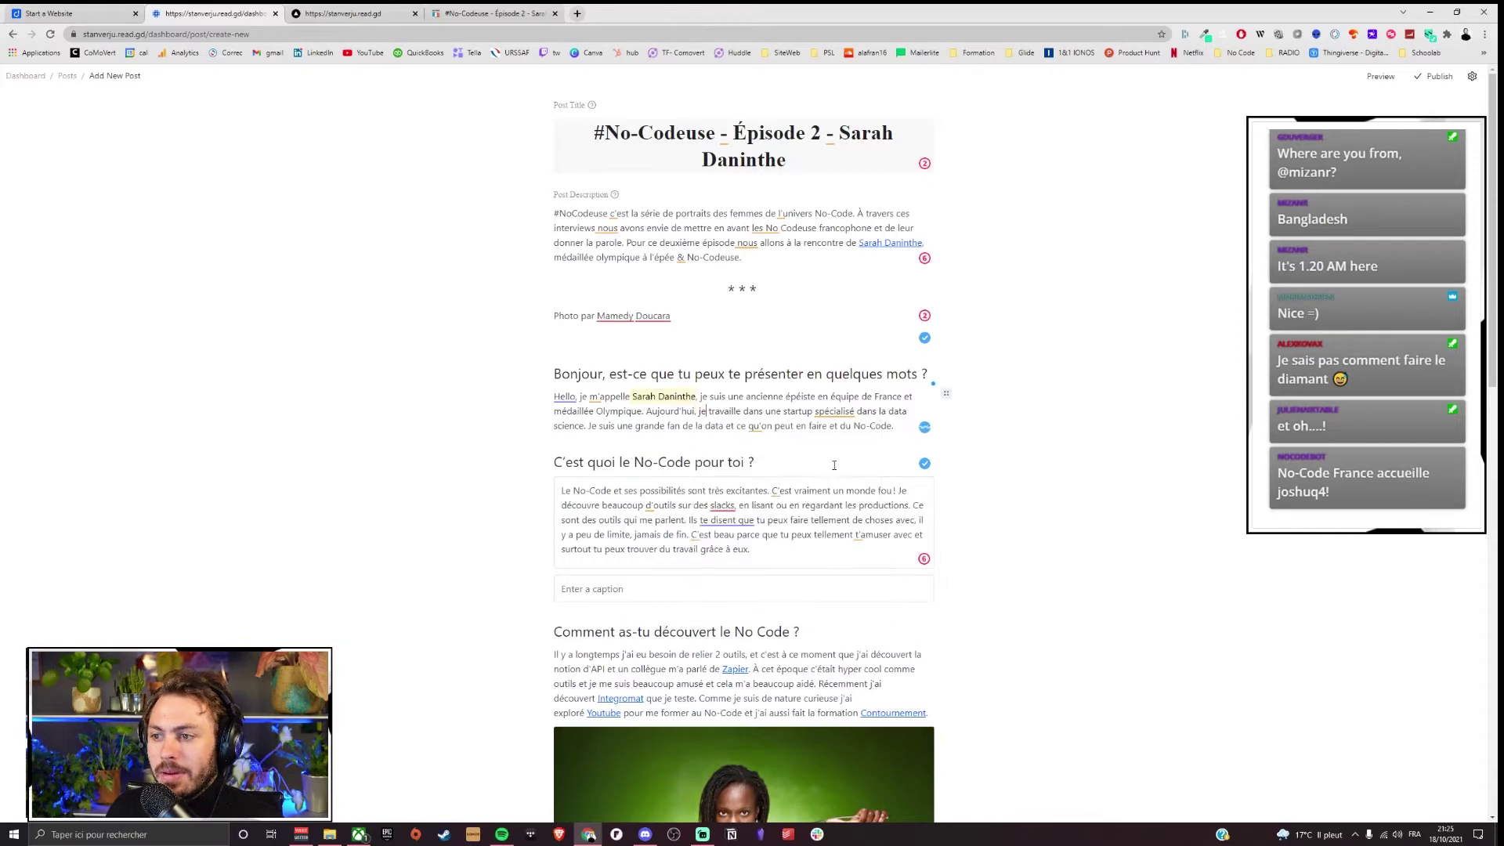
# Step: Open the post settings and check the empty excerpt field
pyautogui.scroll(-12, 834, 466)
pyautogui.scroll(11, 830, 466)
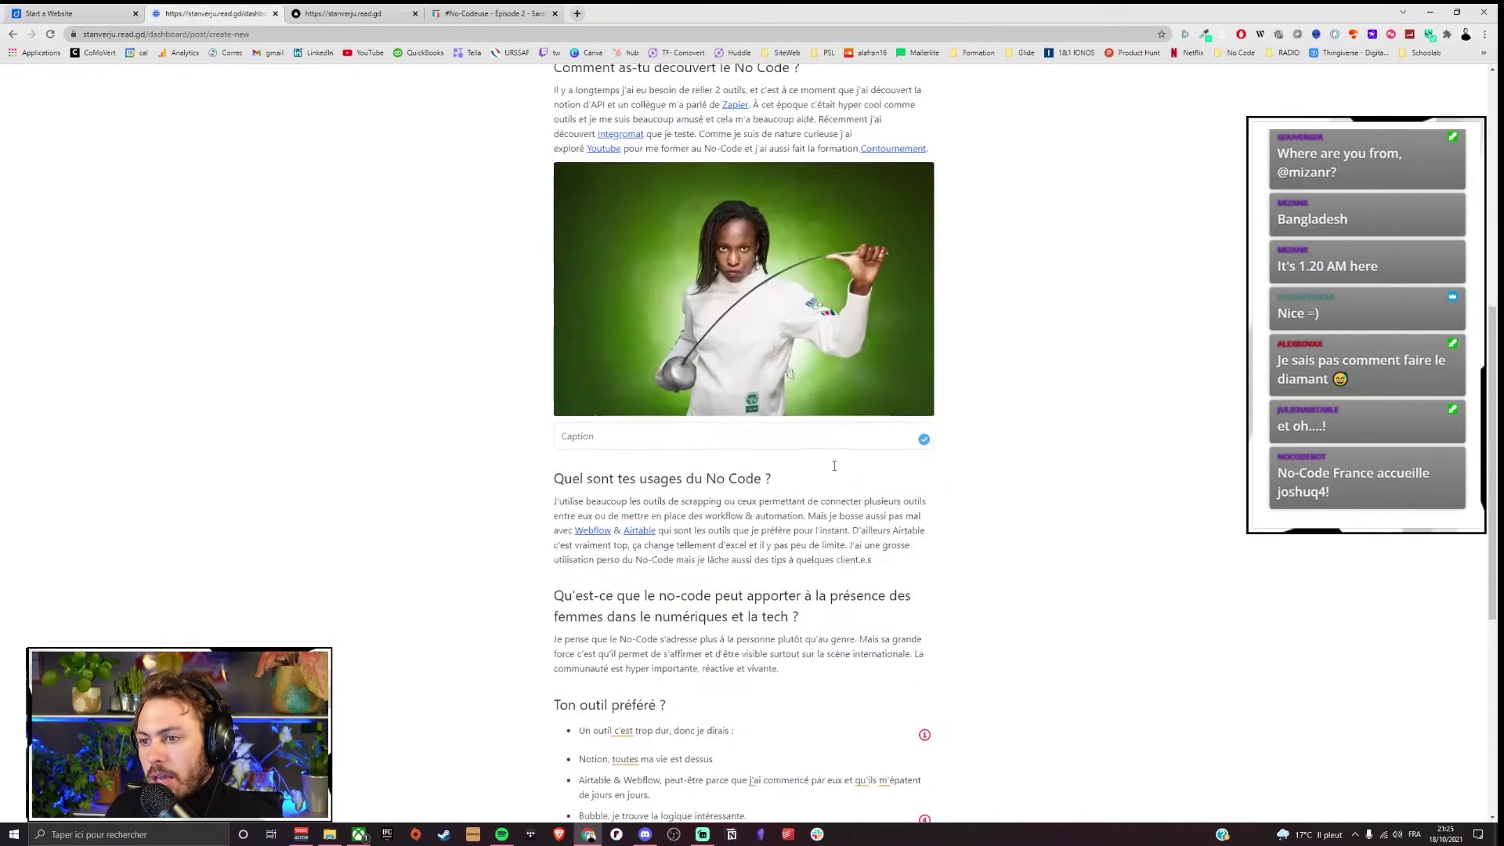
pyautogui.scroll(2, 831, 465)
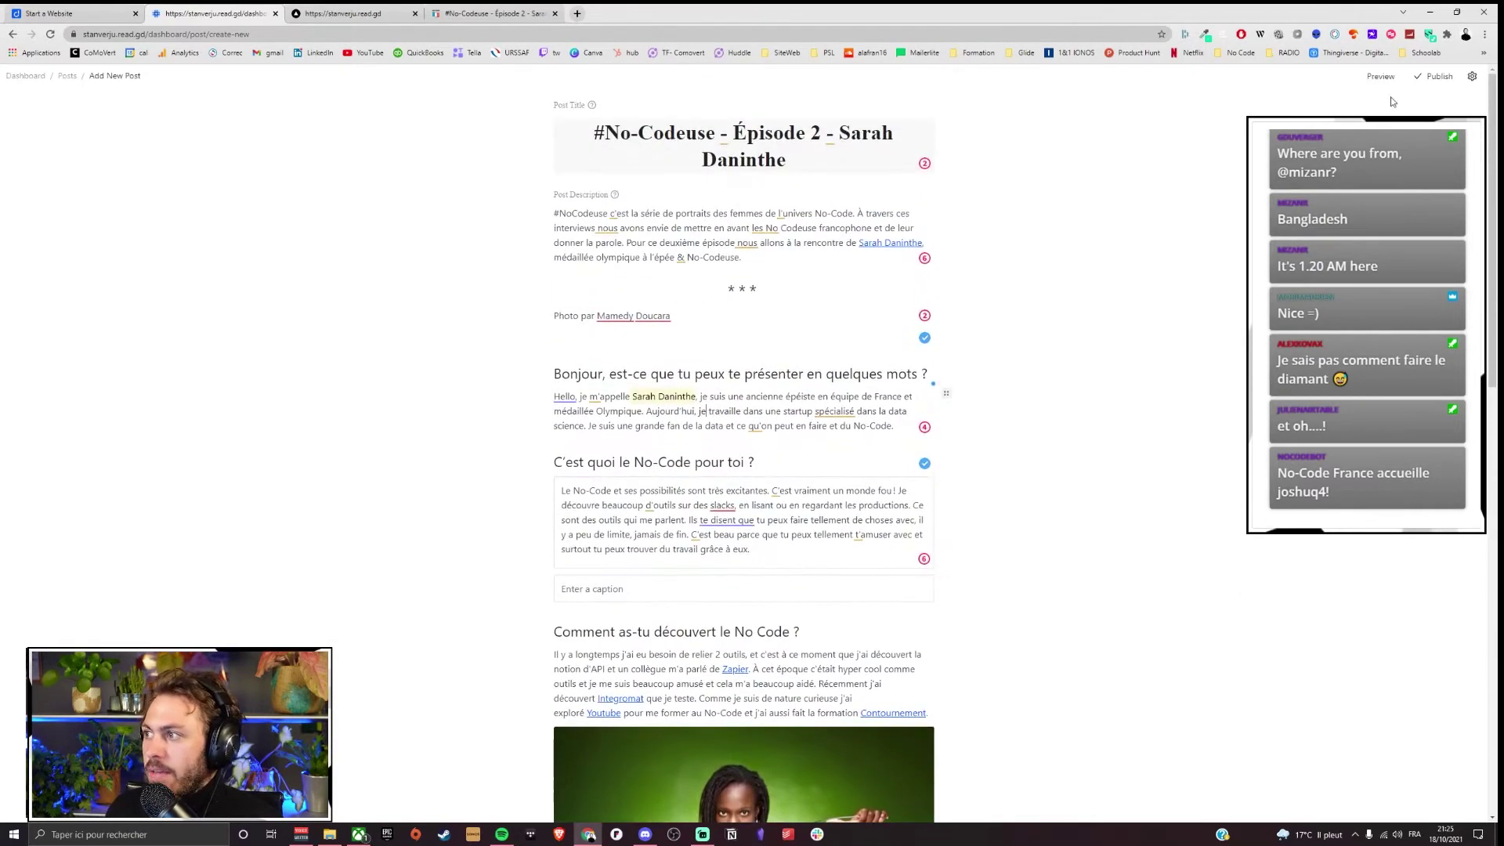
pyautogui.click(1473, 80)
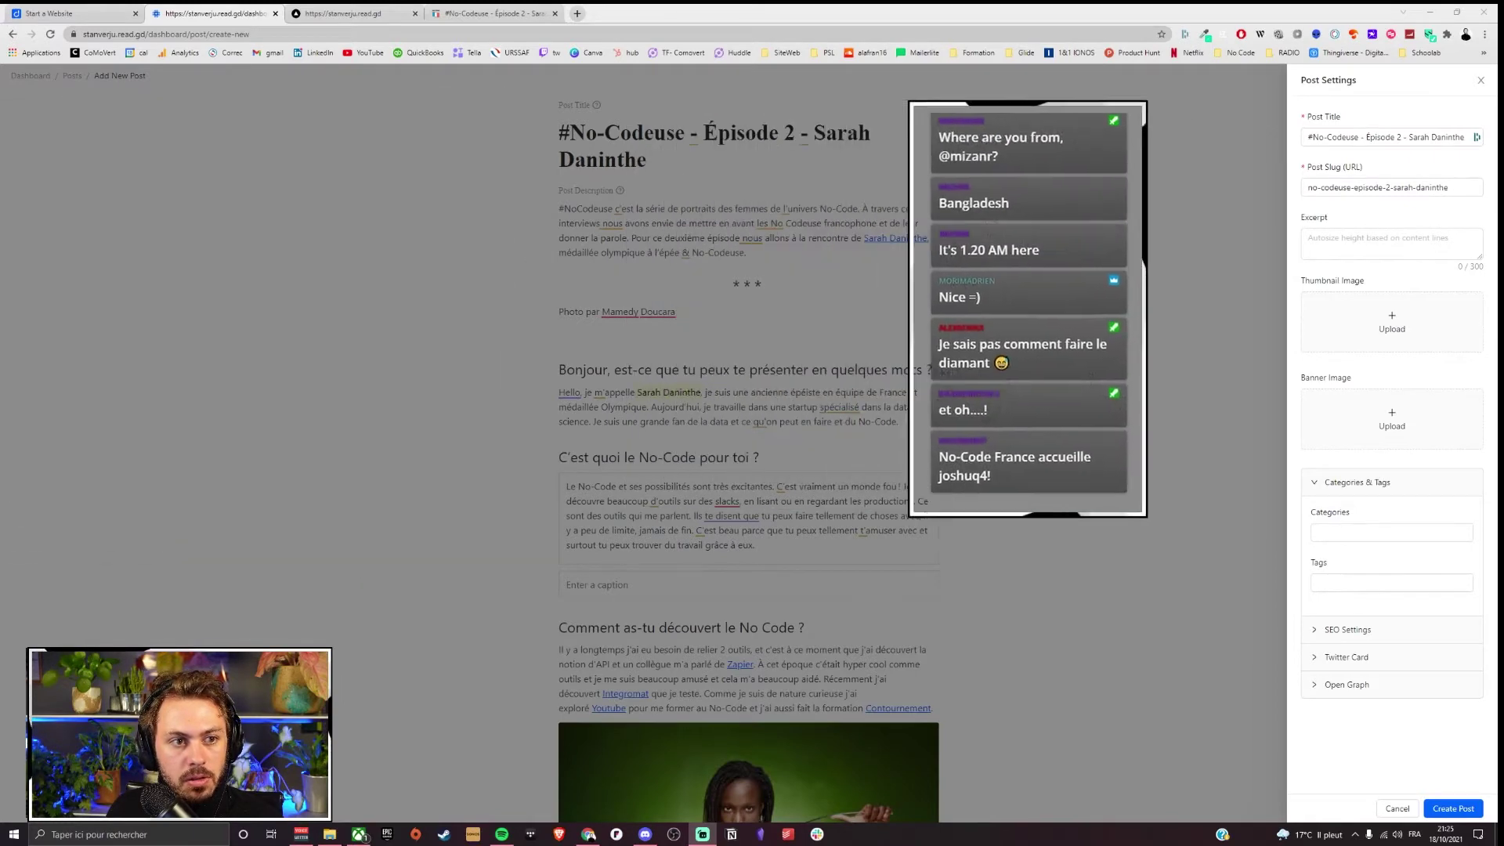
pyautogui.click(1392, 247)
pyautogui.click(1487, 276)
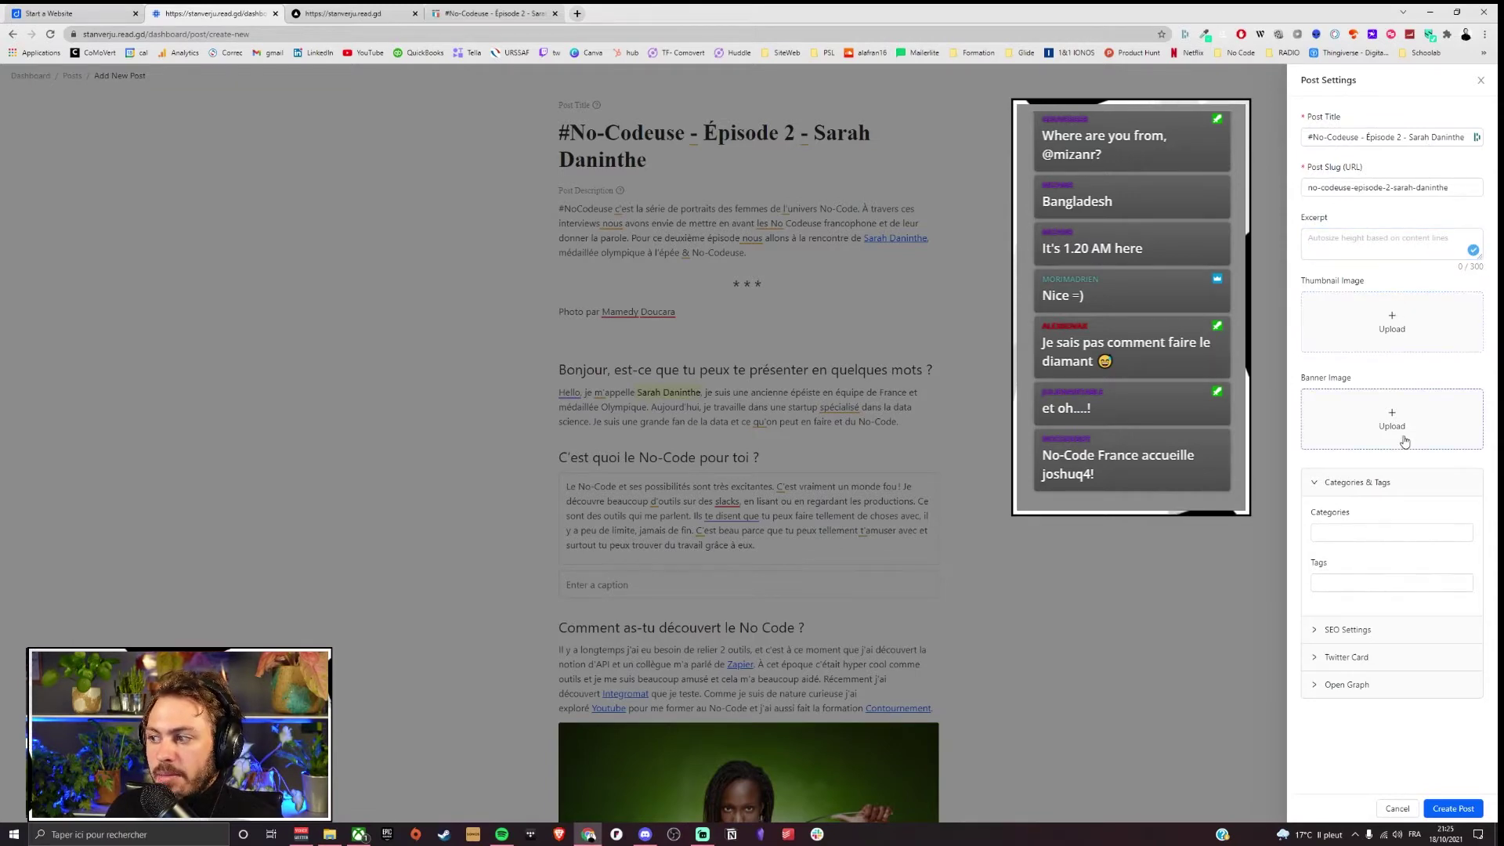
# Step: Find the Unsplash site with a web search in a new tab and open its home page
pyautogui.click(490, 14)
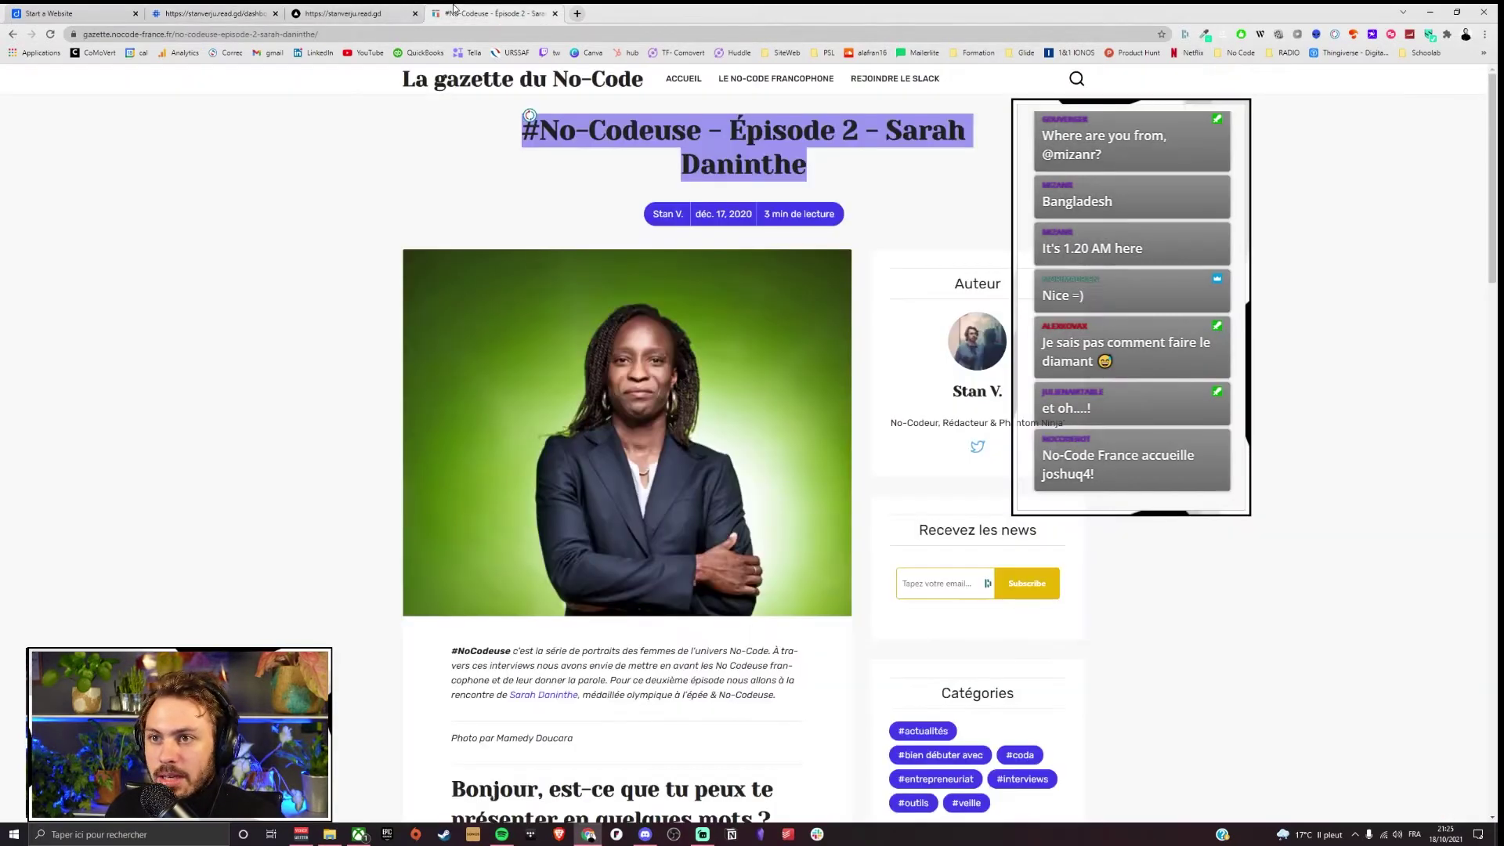
pyautogui.rightClick(655, 482)
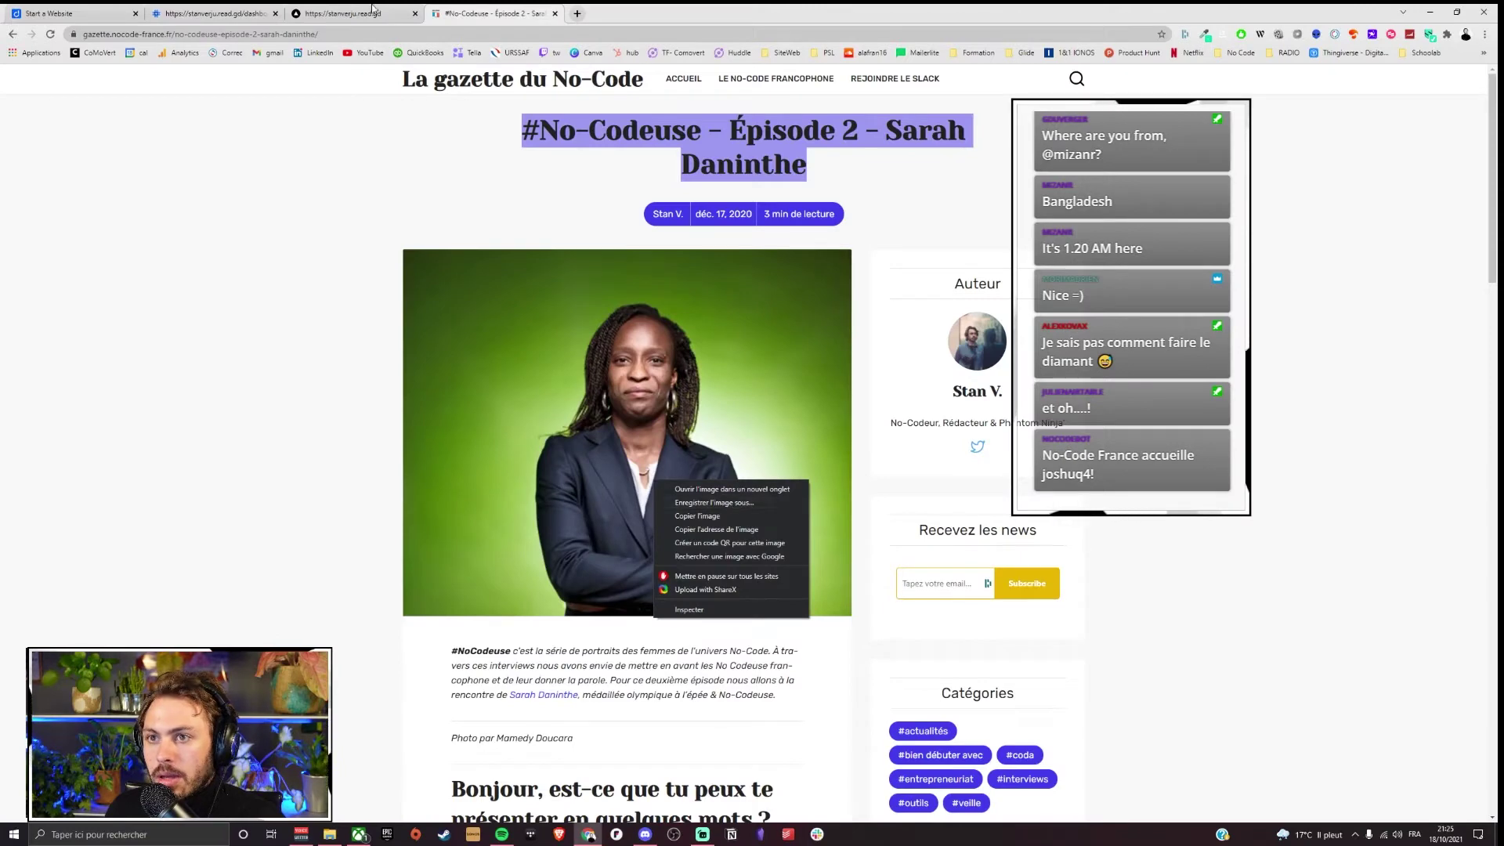
pyautogui.click(577, 14)
pyautogui.write('unsp')
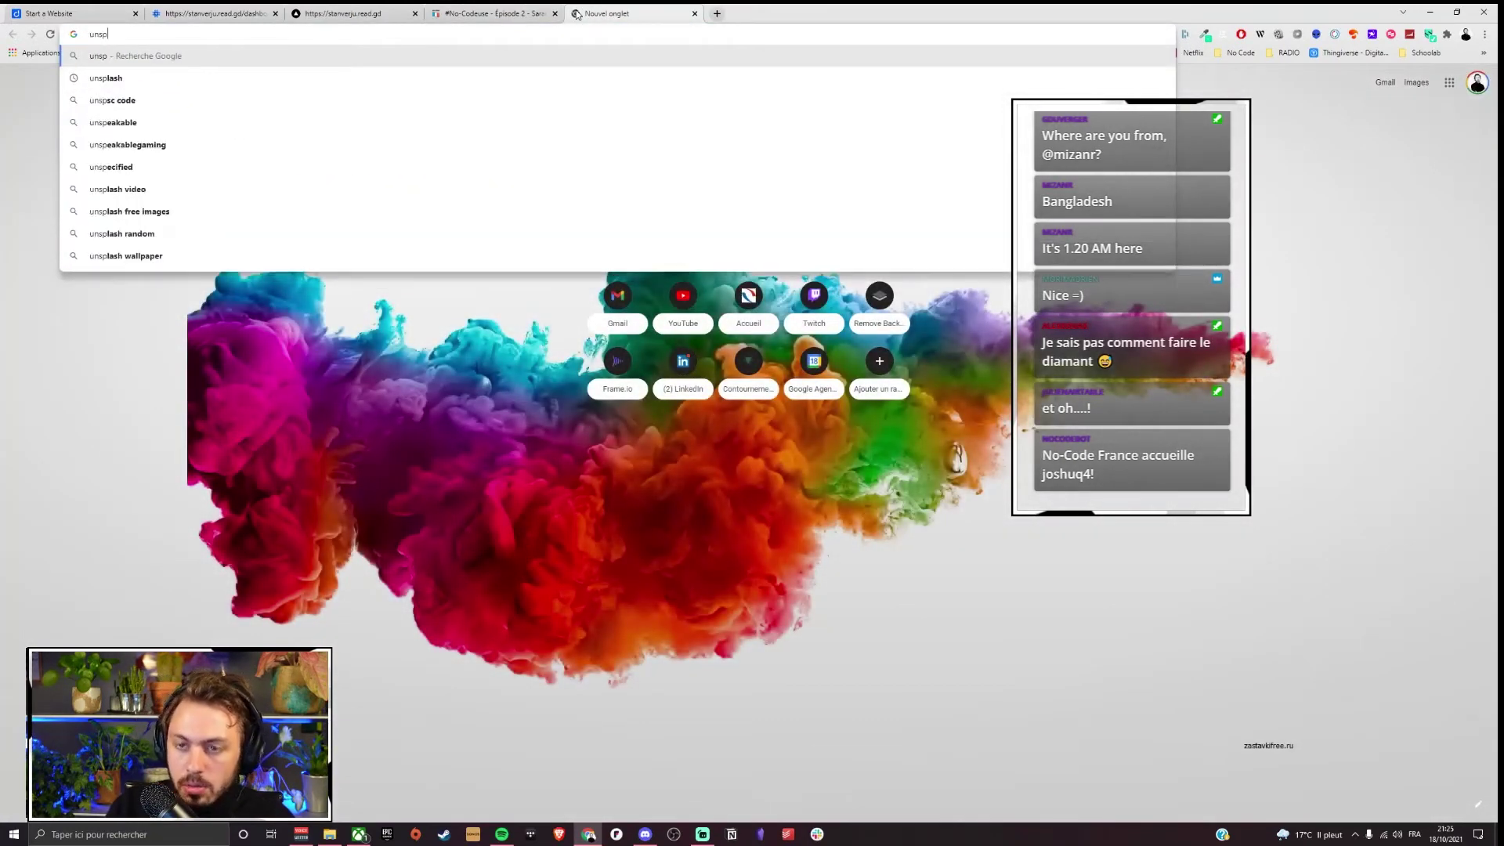
pyautogui.press('Down')
pyautogui.press('Return')
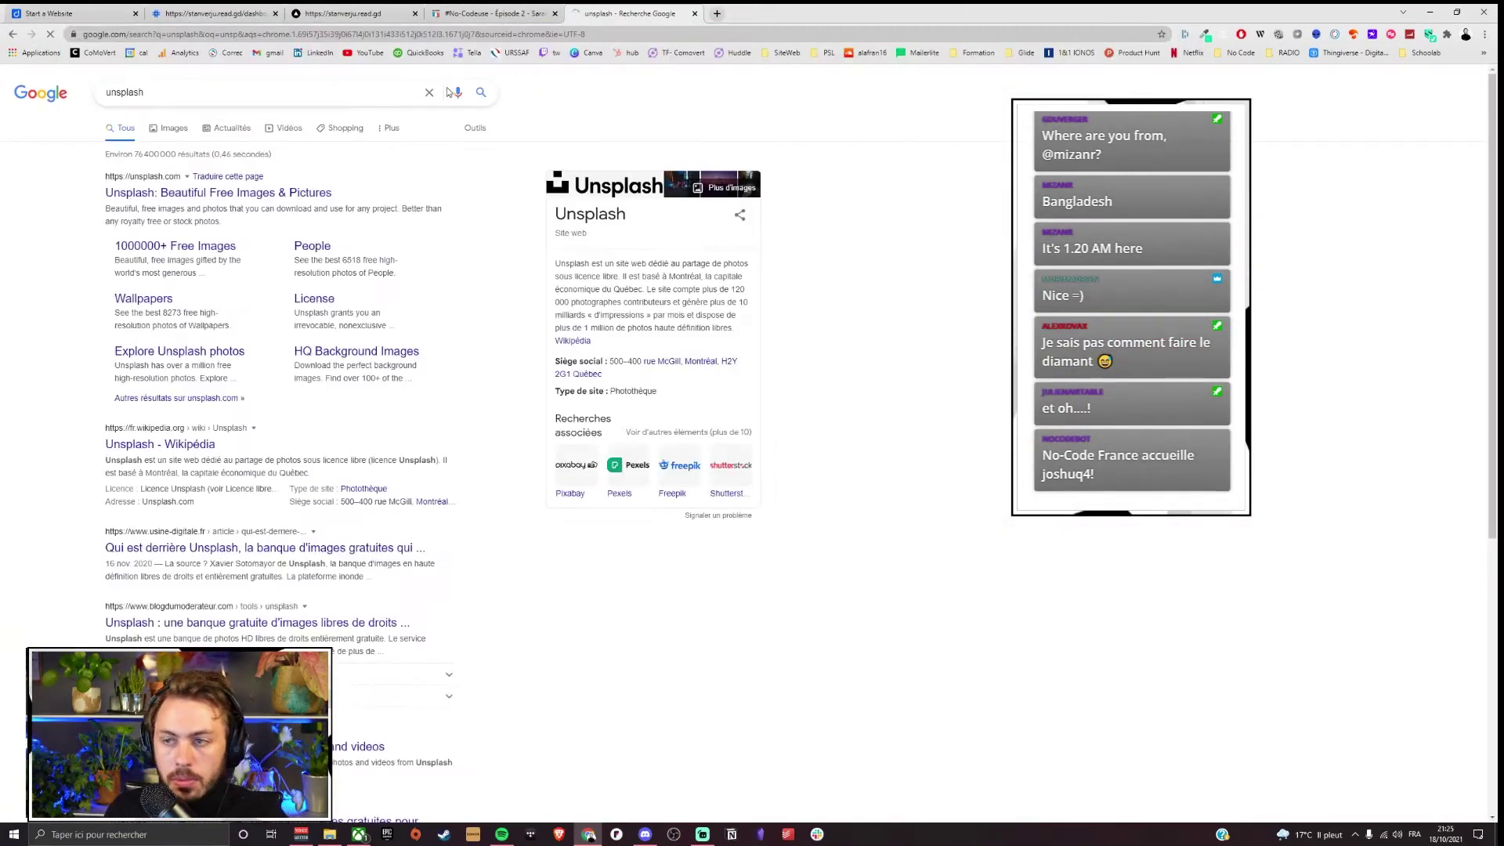
pyautogui.click(206, 191)
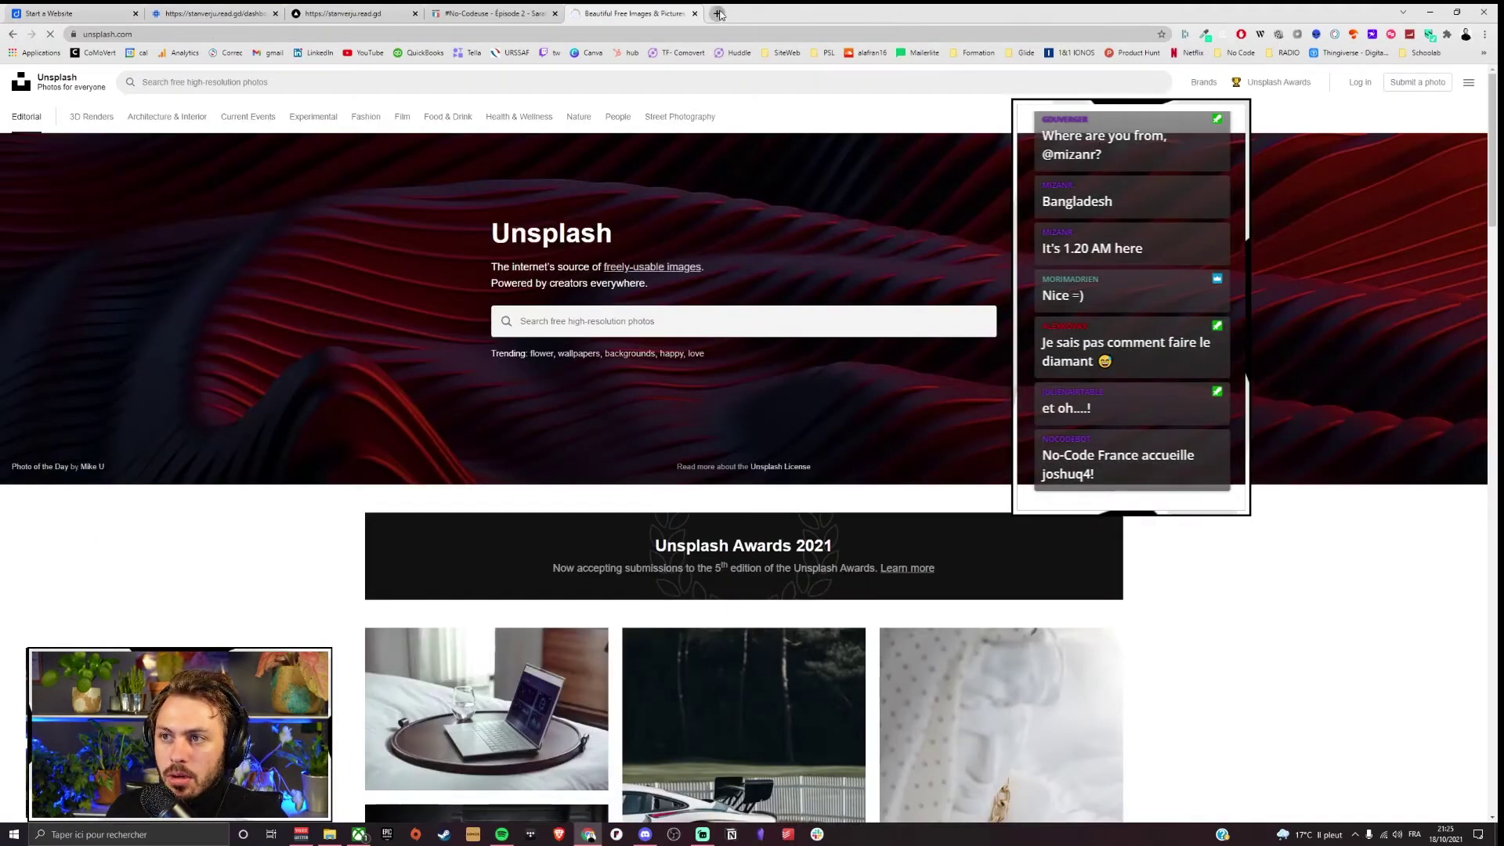
# Step: Look up the English translation of "escrime" in a separate tab, closing that tab again
pyautogui.click(717, 13)
pyautogui.write('escrime en an')
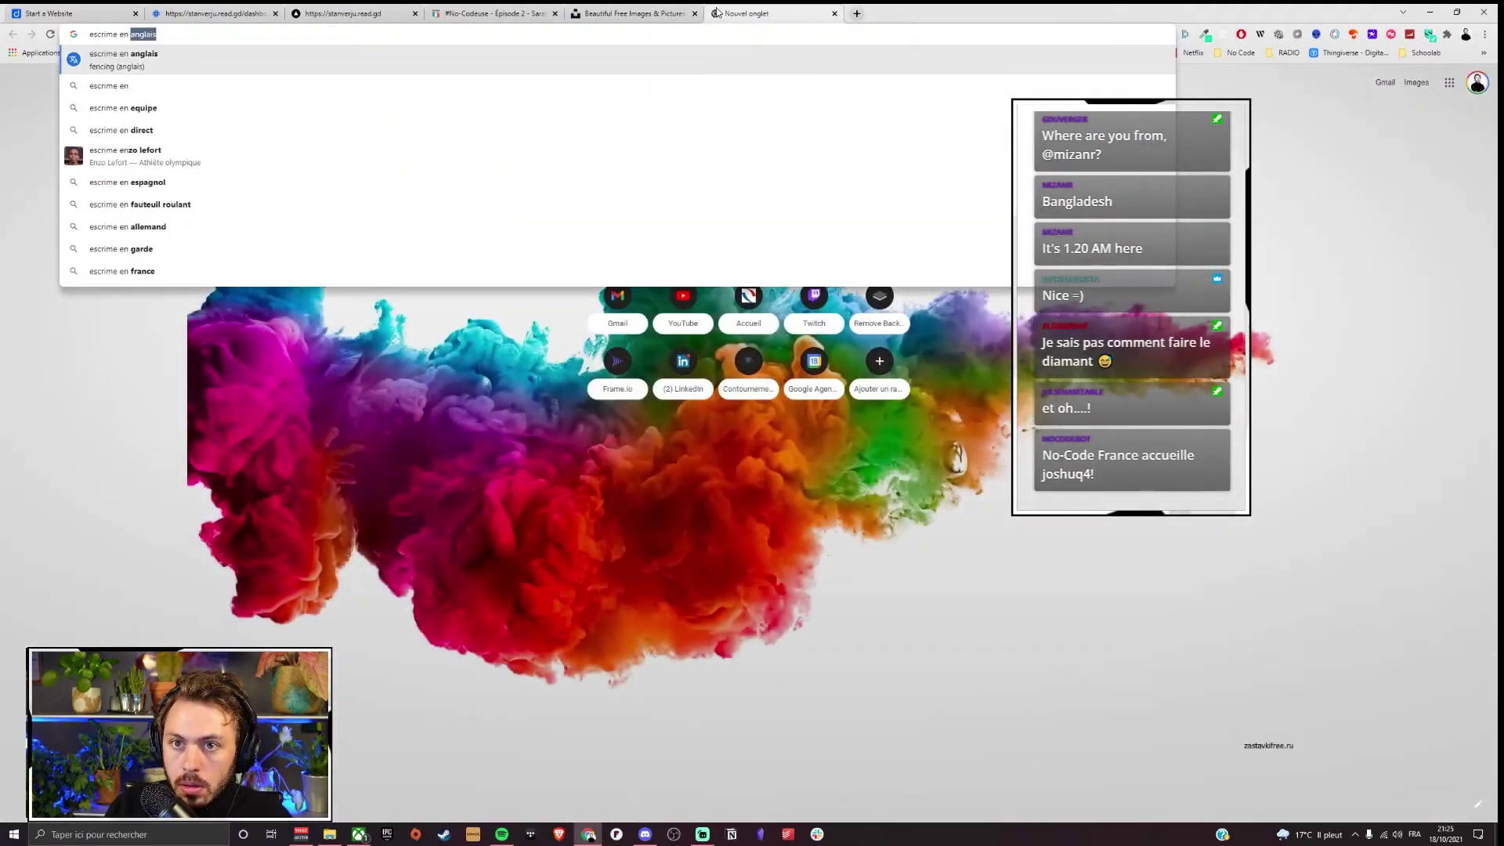
pyautogui.click(834, 14)
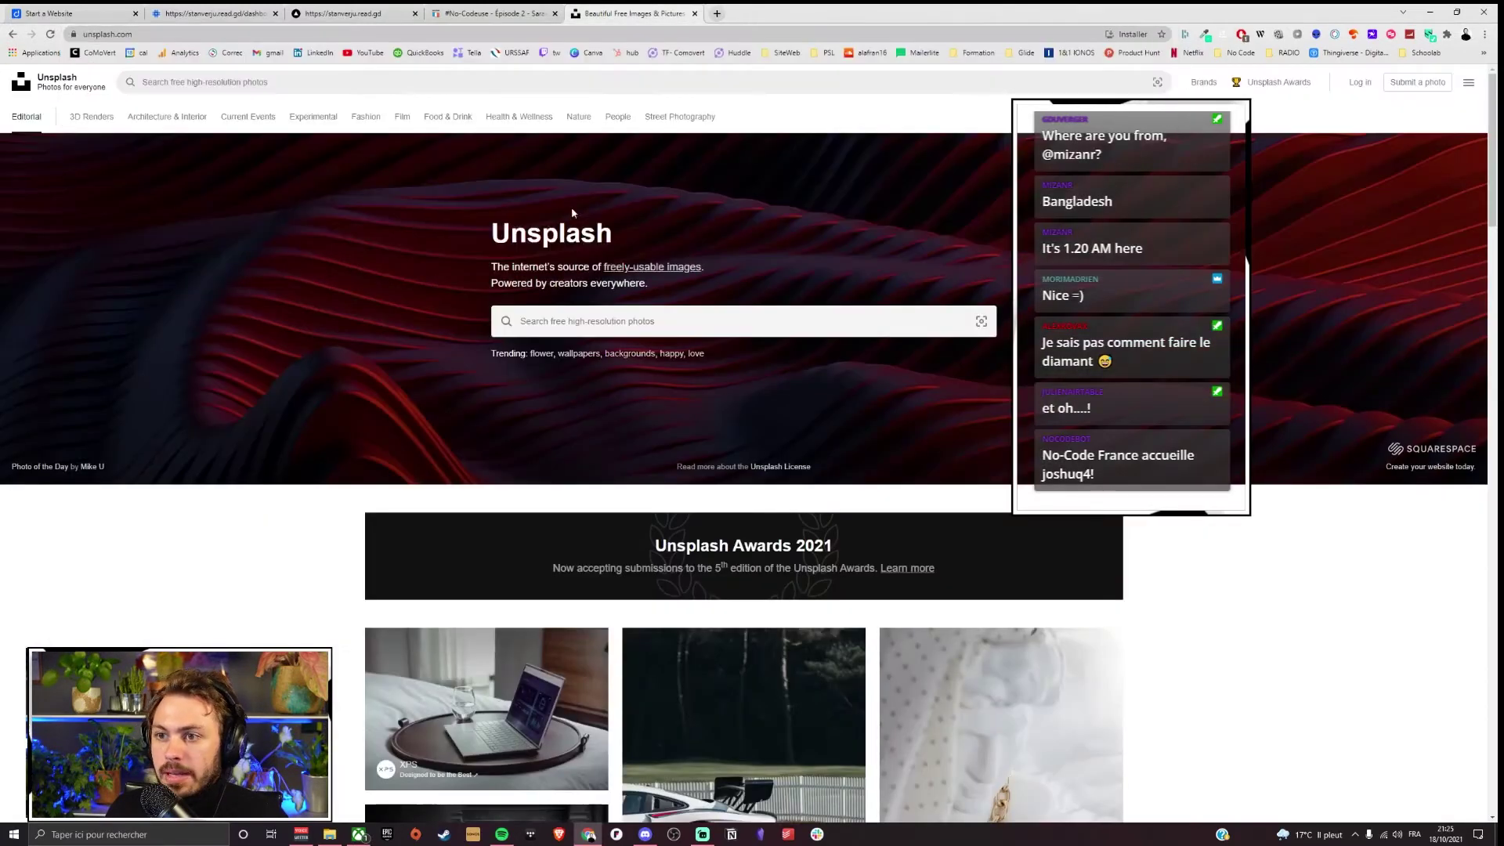
# Step: Search Unsplash for "fencing" and open the photo of two fencers duelling in front of a crowd
pyautogui.click(471, 87)
pyautogui.write('fenc')
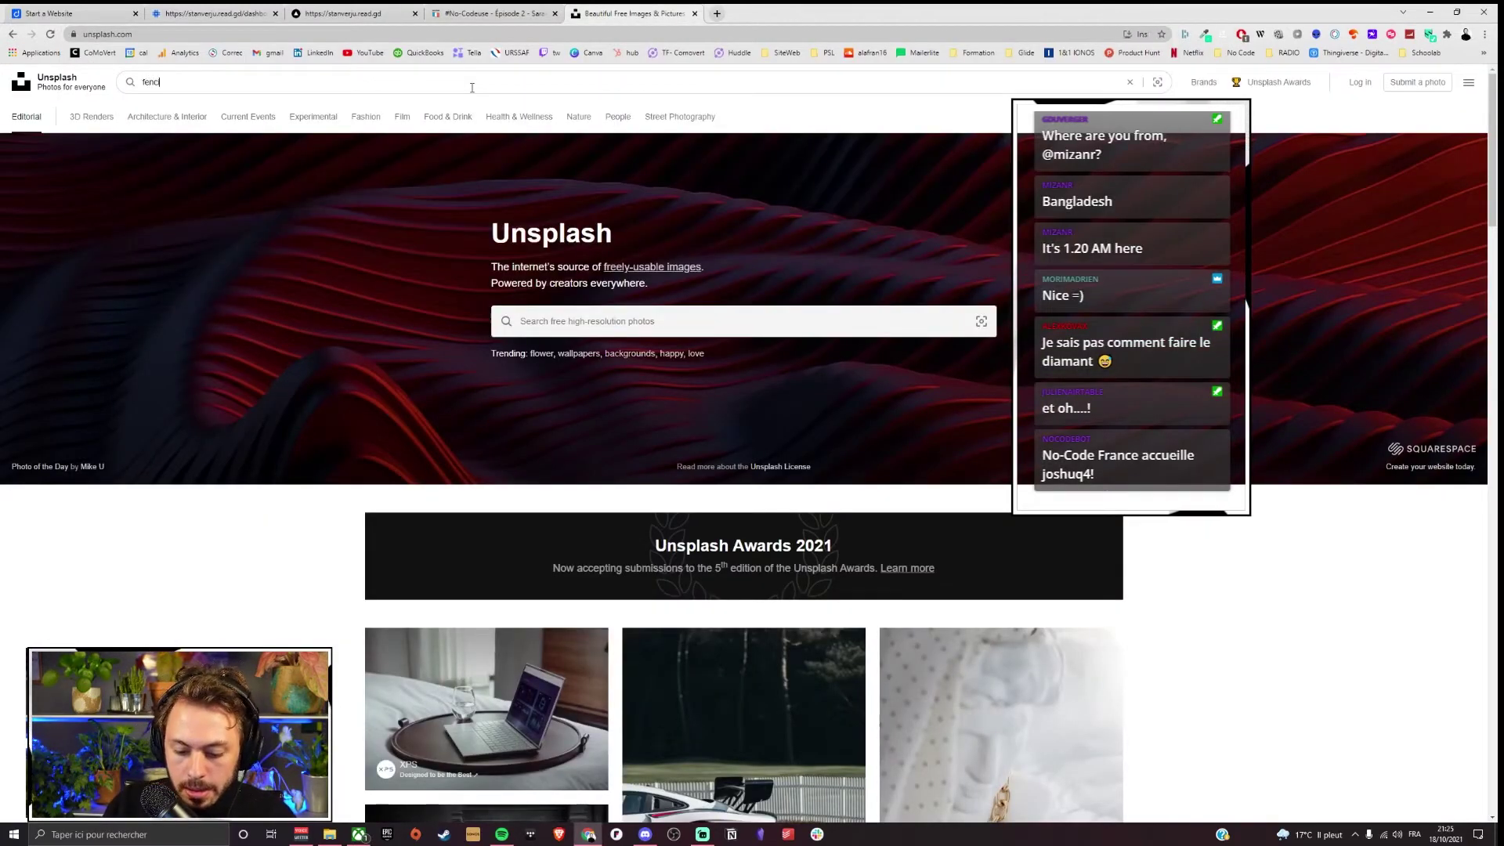
pyautogui.write('ing')
pyautogui.press('Return')
pyautogui.scroll(-5, 713, 316)
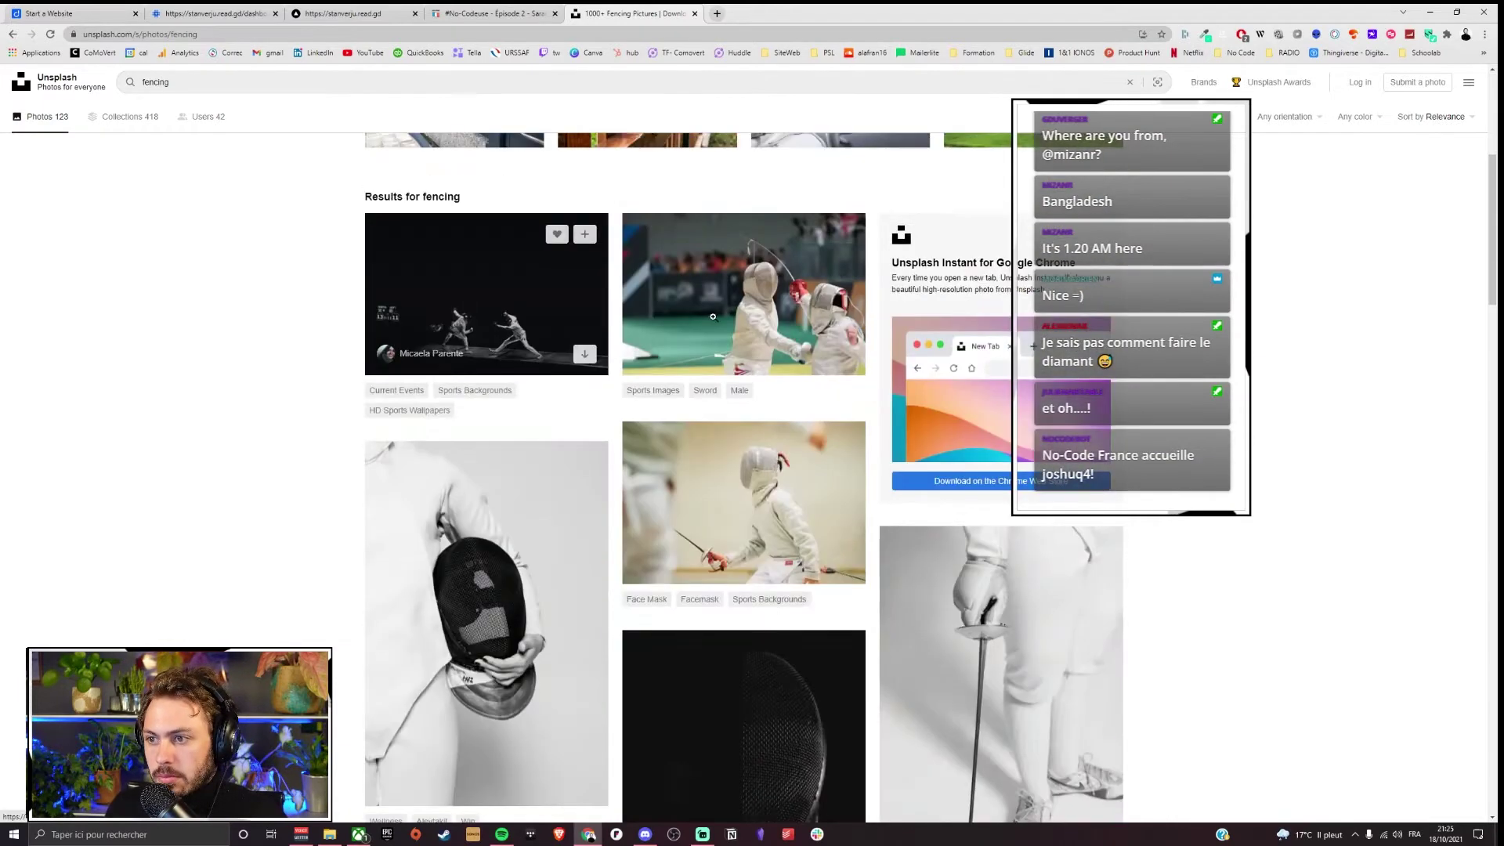
pyautogui.click(713, 316)
pyautogui.rightClick(687, 435)
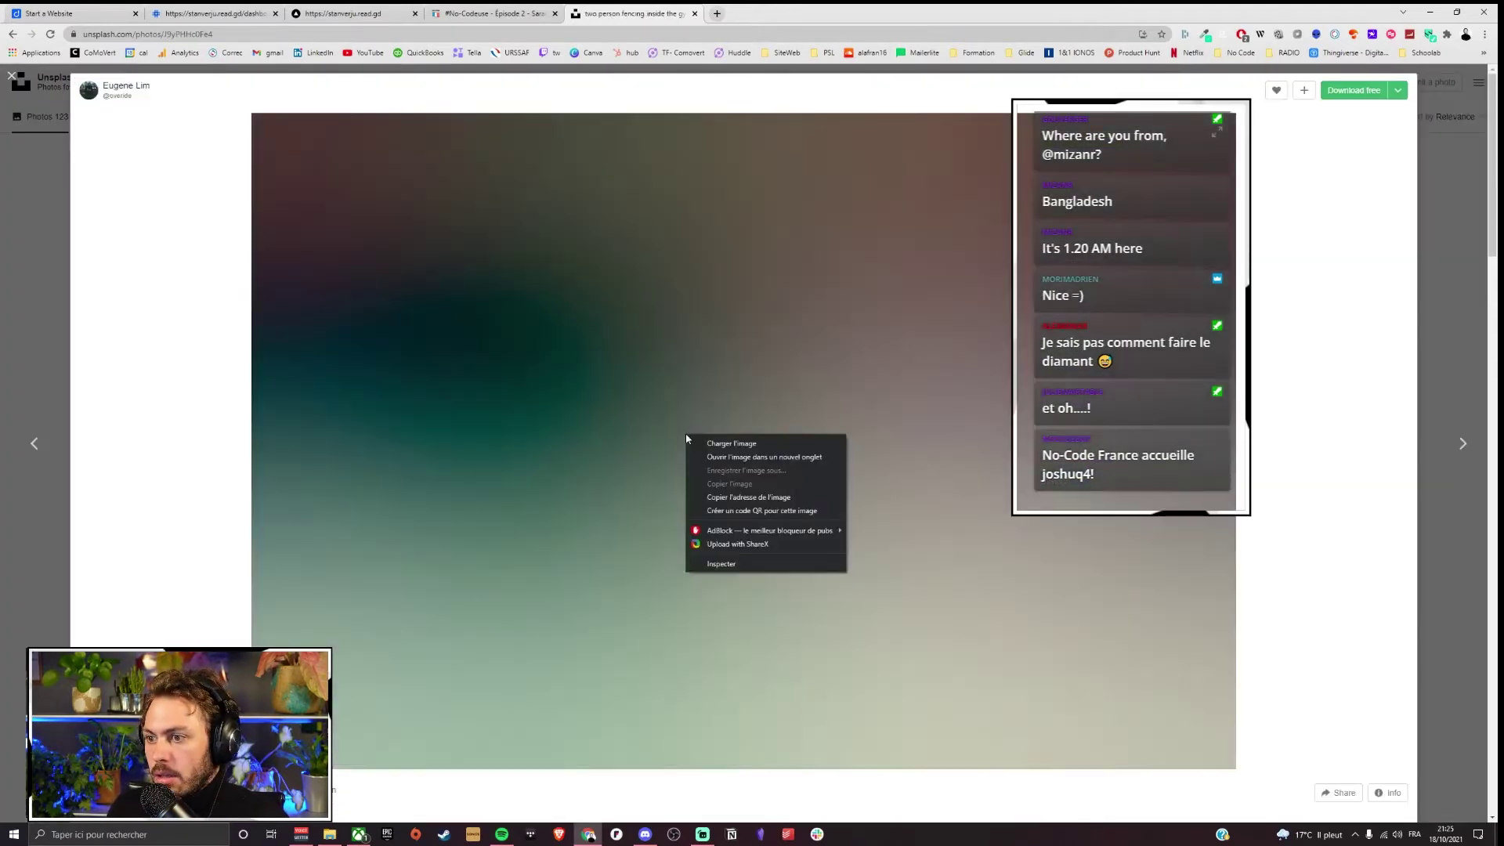
pyautogui.click(759, 497)
pyautogui.click(501, 11)
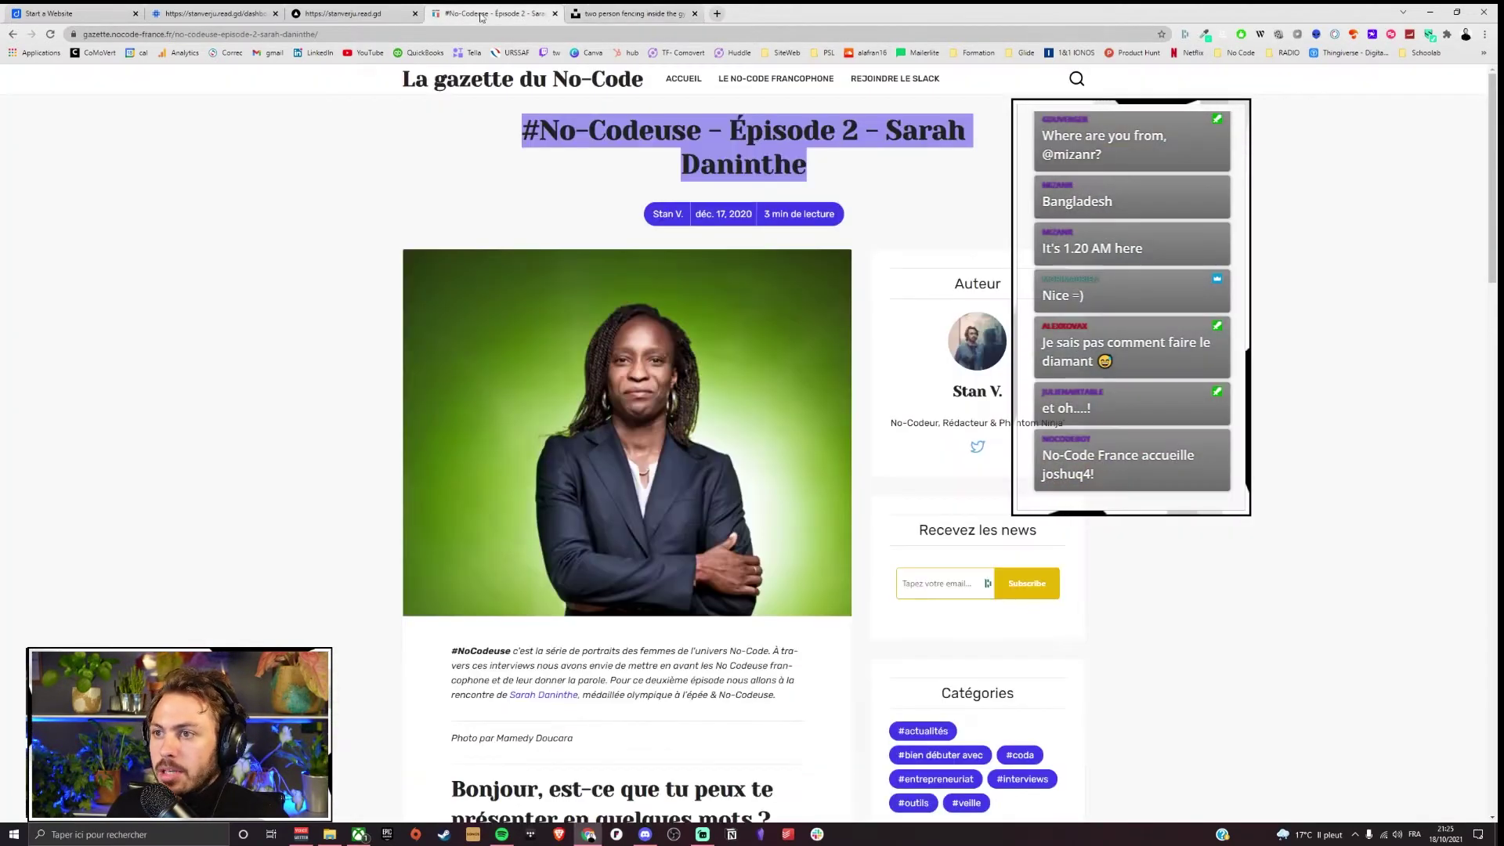
pyautogui.click(210, 11)
pyautogui.click(1372, 421)
pyautogui.press('Escape')
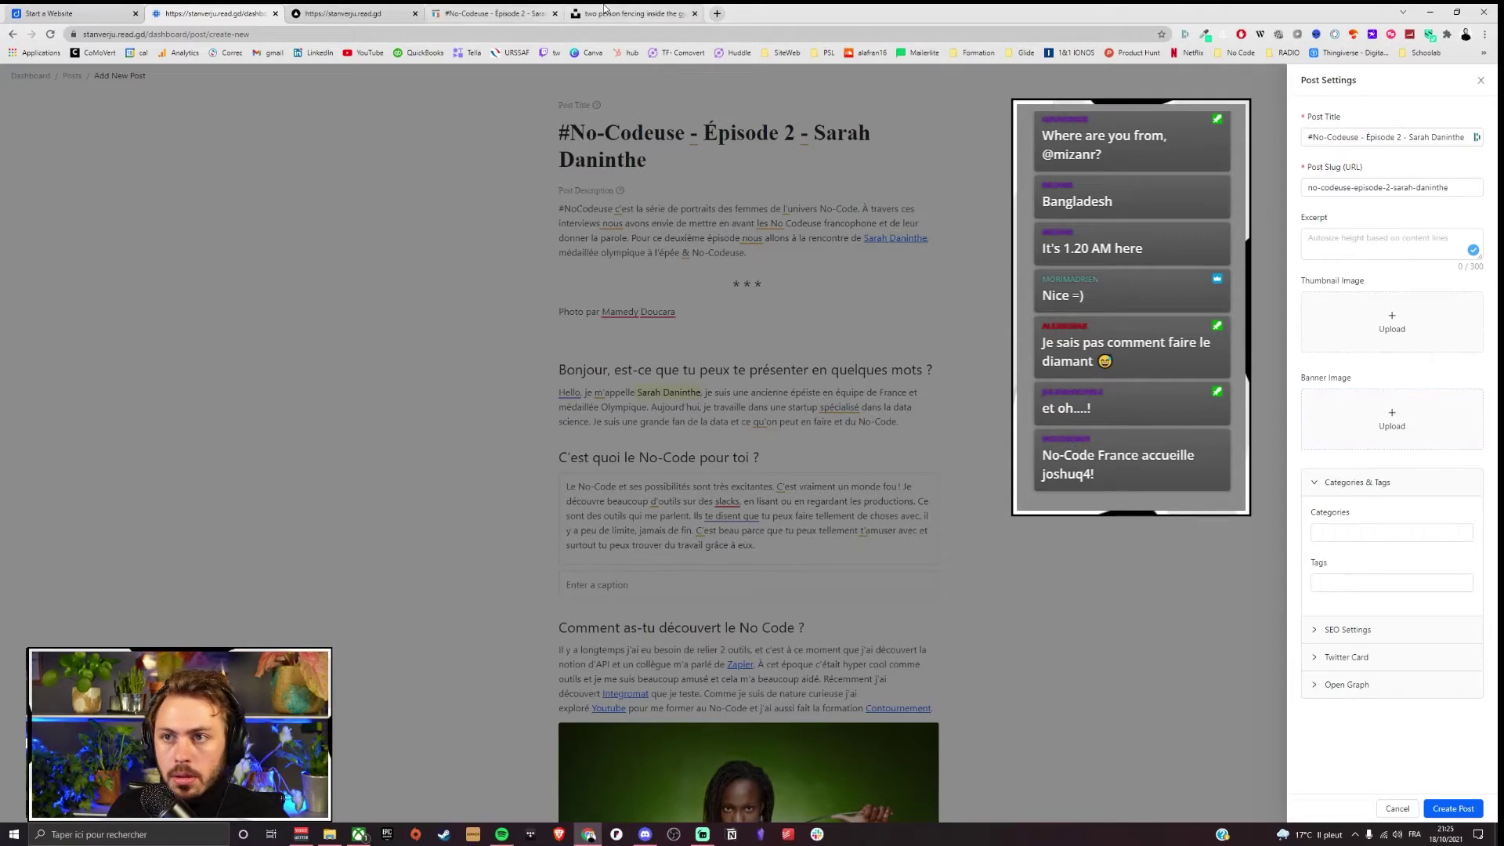
# Step: Save the Unsplash photo of the two fencers to the computer
pyautogui.click(627, 13)
pyautogui.rightClick(576, 347)
pyautogui.click(633, 371)
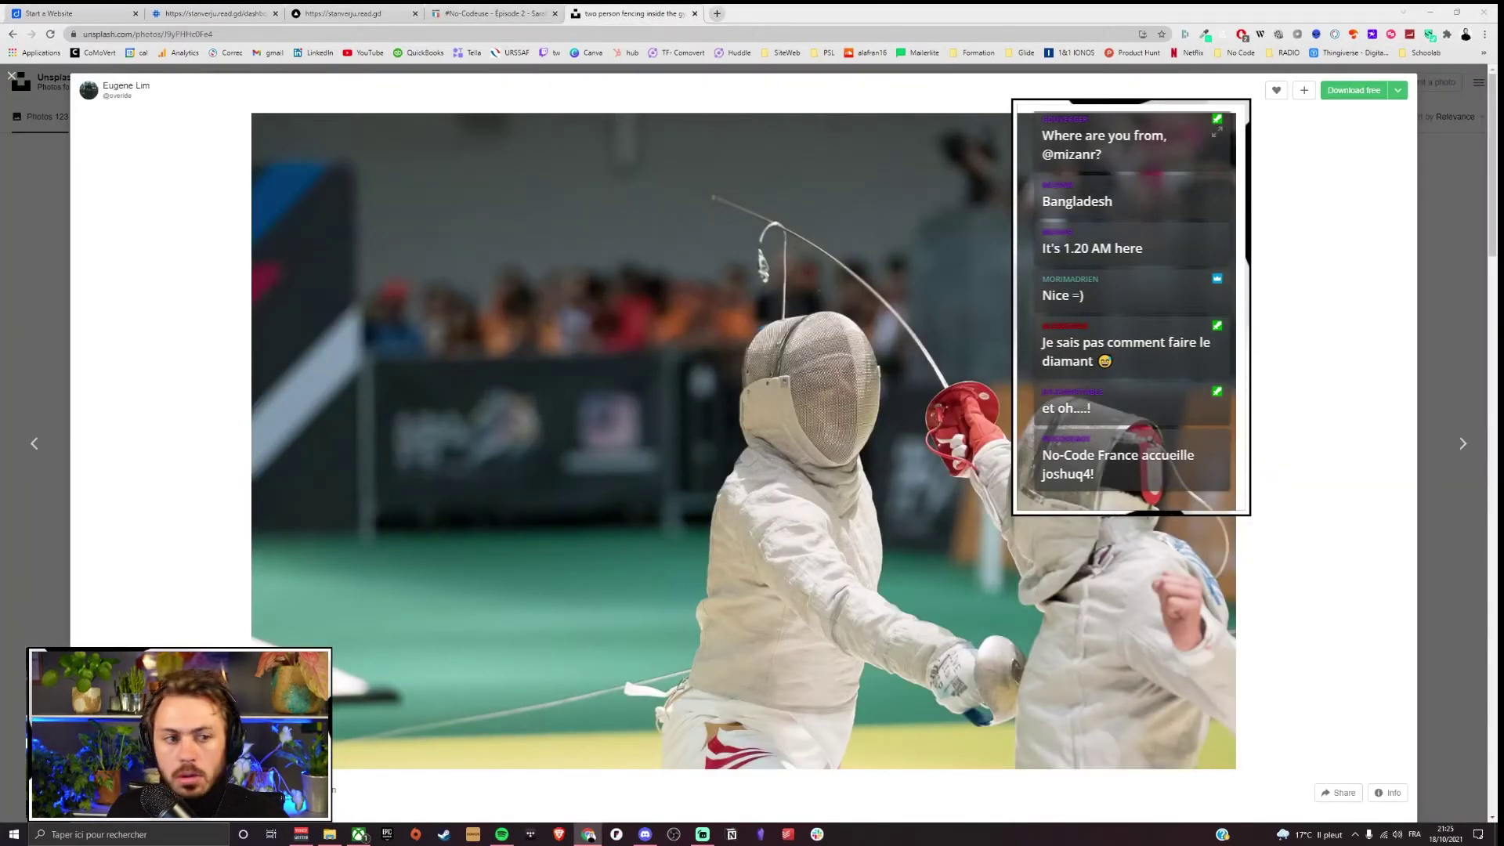
pyautogui.press('Return')
# Step: Upload the saved fencing photo as the post's banner image in the post settings
pyautogui.click(216, 14)
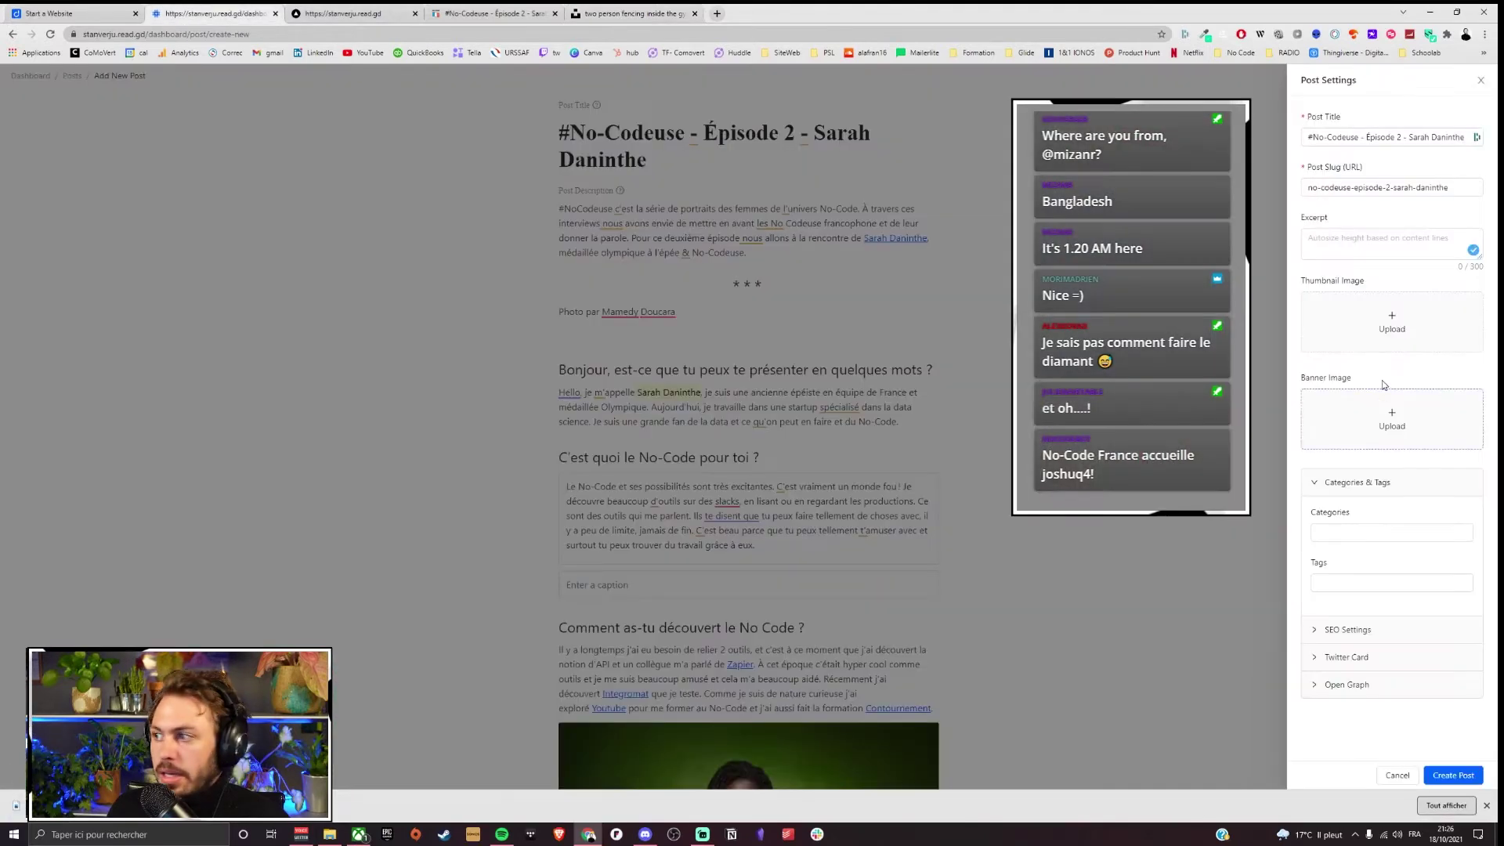
pyautogui.click(1378, 447)
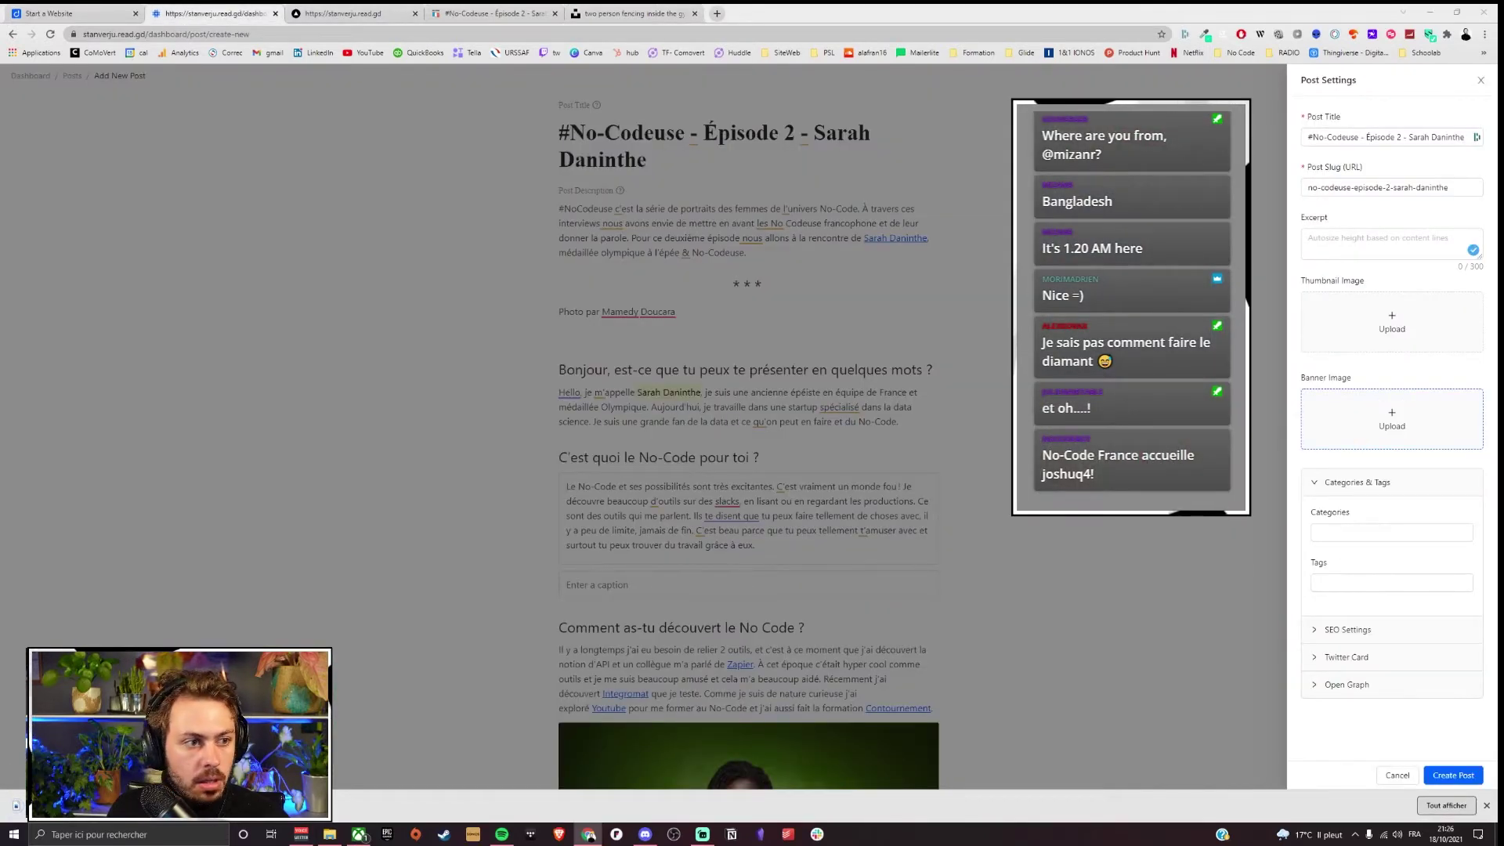
pyautogui.press('Return')
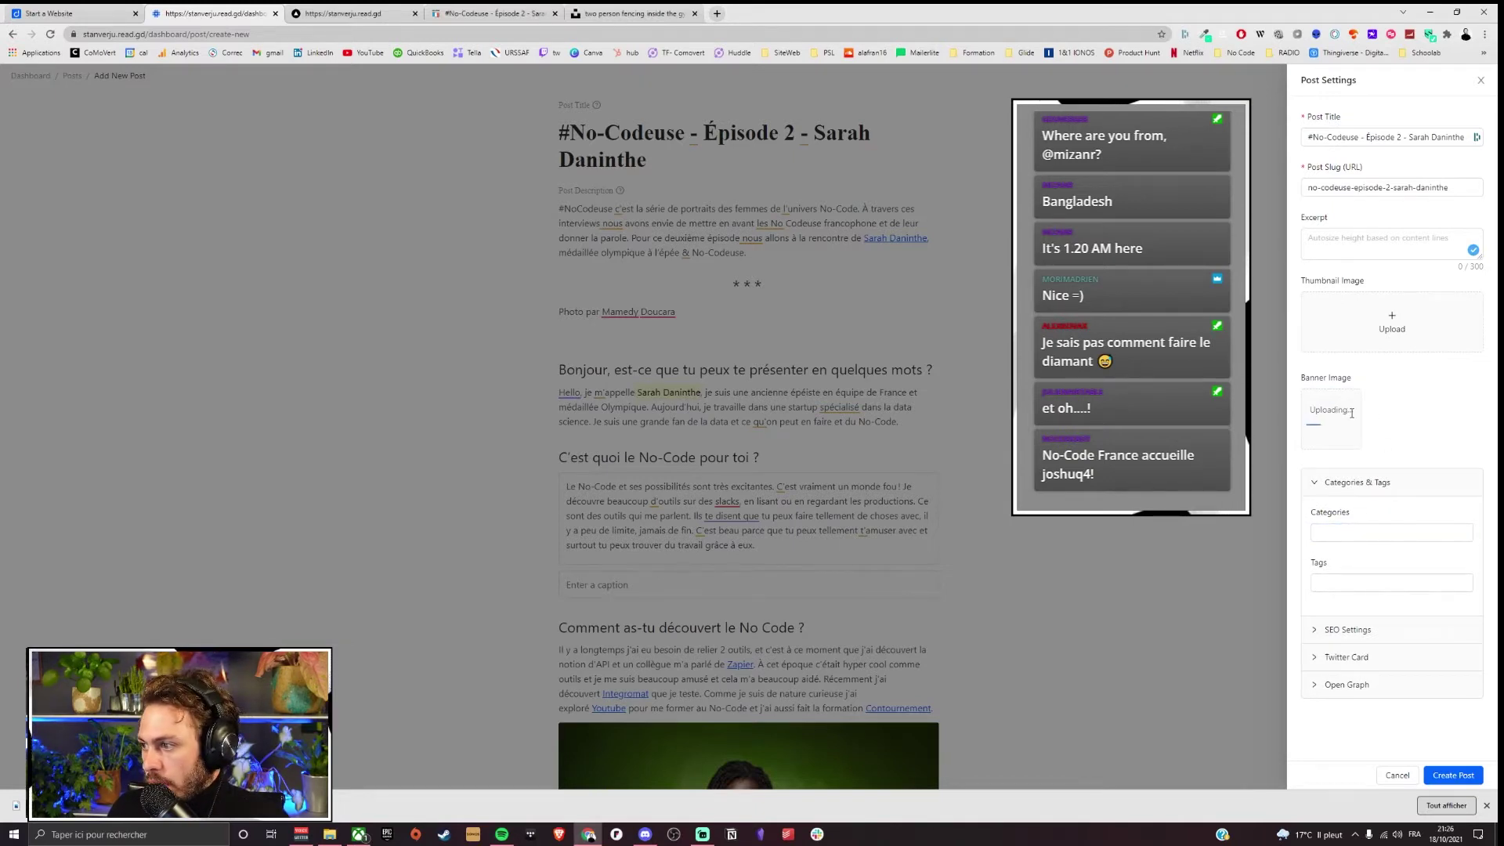
# Step: Assign the category Nocode and the tags dorik and Airtable to the post
pyautogui.click(1367, 532)
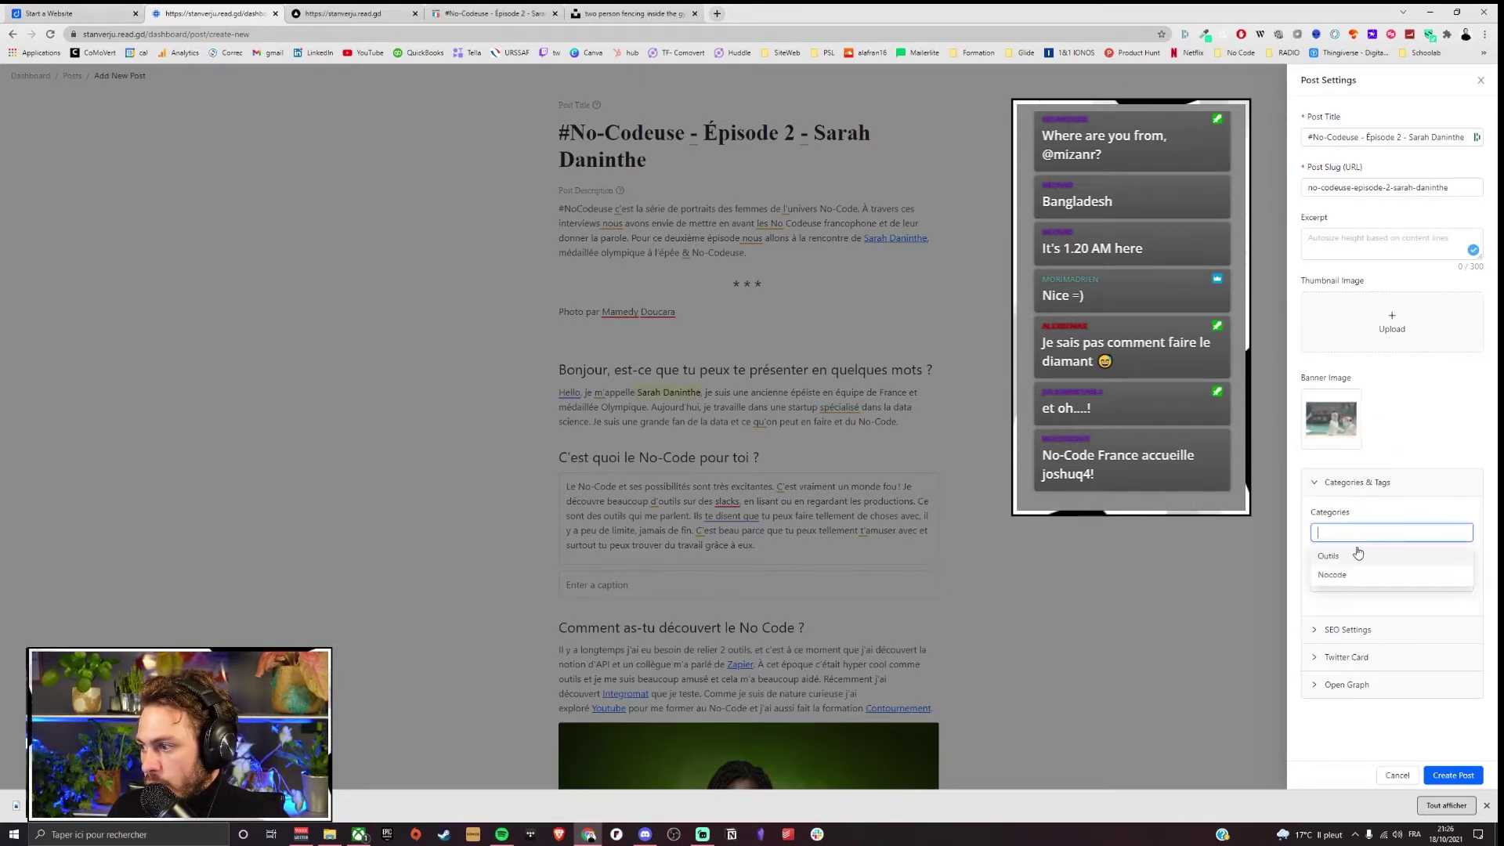
pyautogui.click(1341, 574)
pyautogui.click(1323, 587)
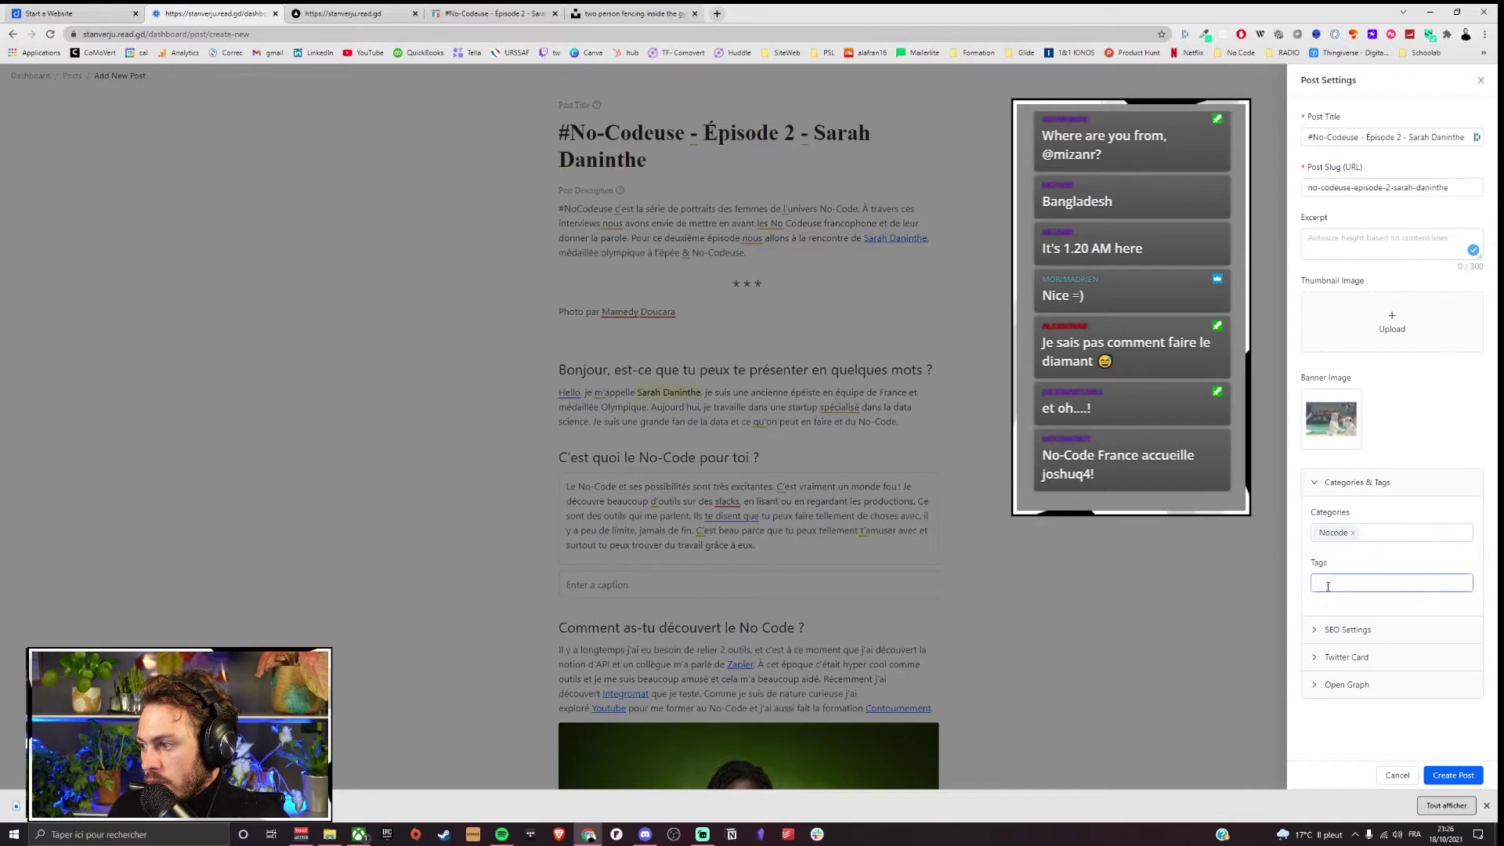
pyautogui.click(1328, 624)
pyautogui.click(1353, 607)
pyautogui.click(1387, 566)
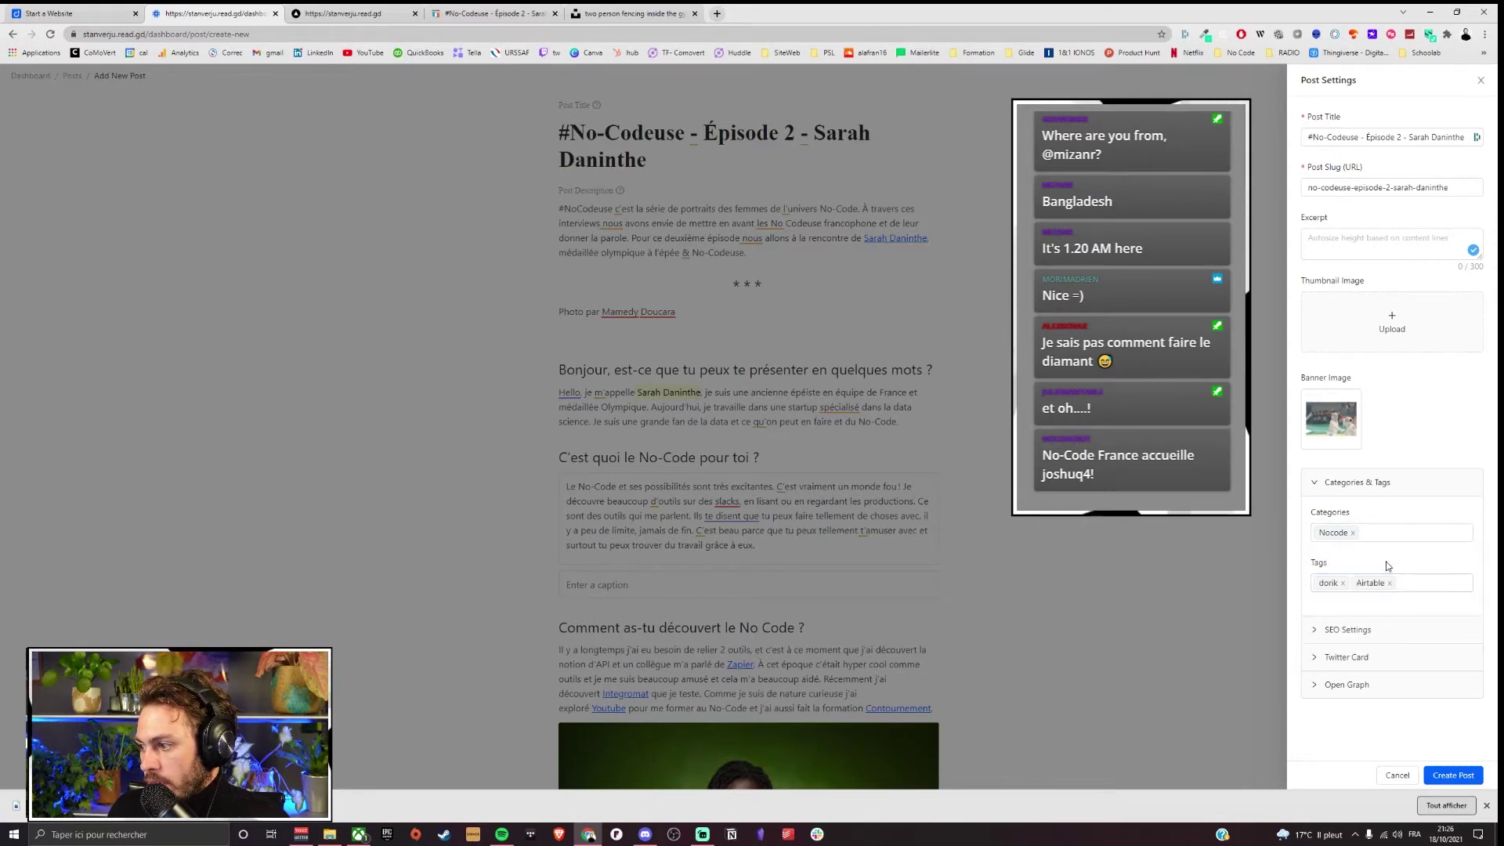
# Step: Dismiss the browser's download bar and expand the post's SEO settings
pyautogui.click(1487, 805)
pyautogui.click(1347, 630)
pyautogui.scroll(-2, 1359, 682)
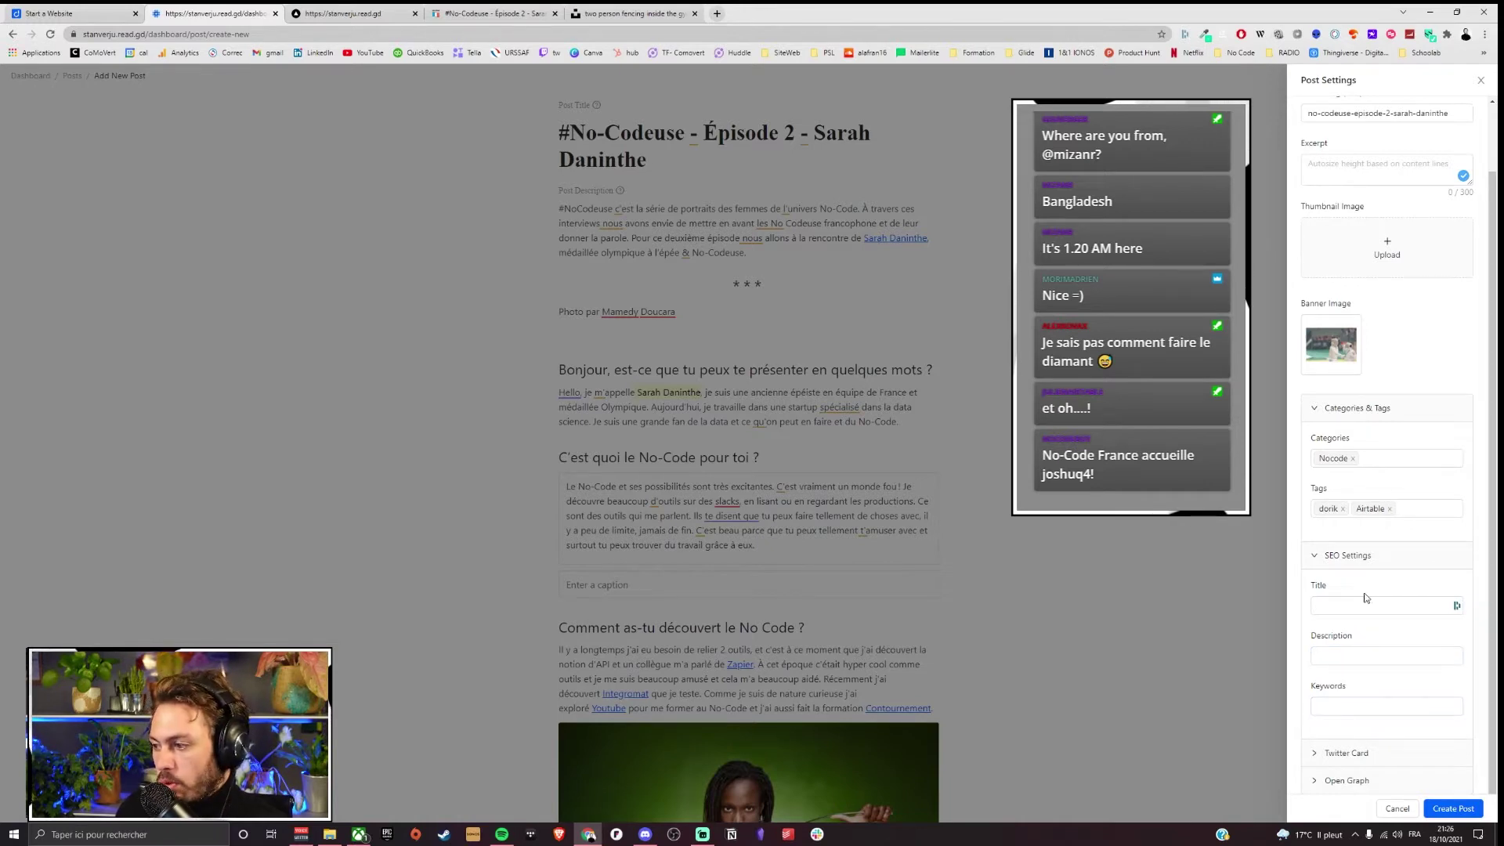
# Step: Expand the post's Twitter Card settings and set the card type to Summary
pyautogui.scroll(1, 1380, 681)
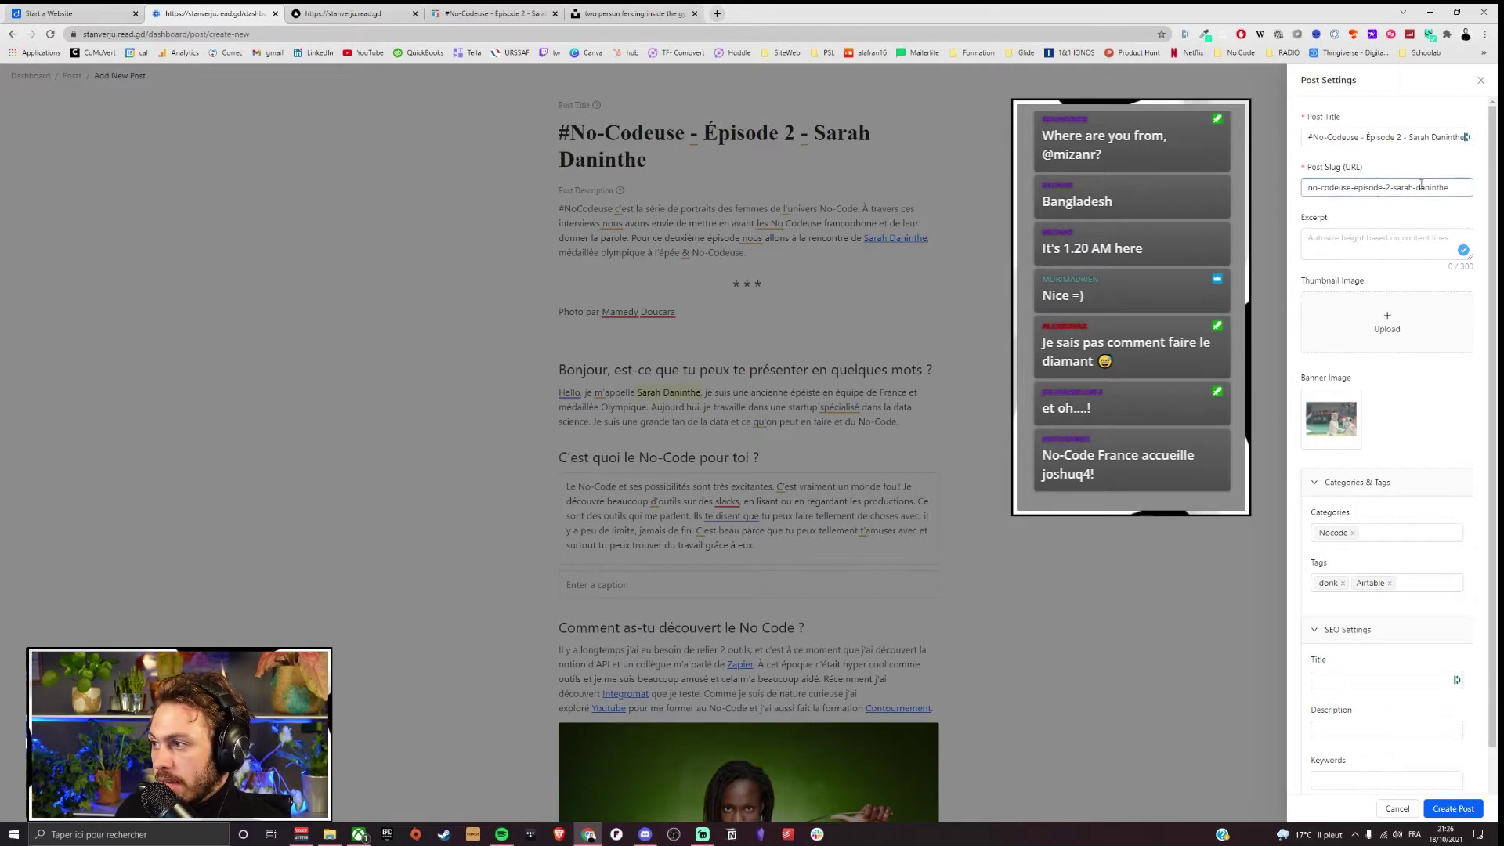
pyautogui.scroll(-1, 1438, 336)
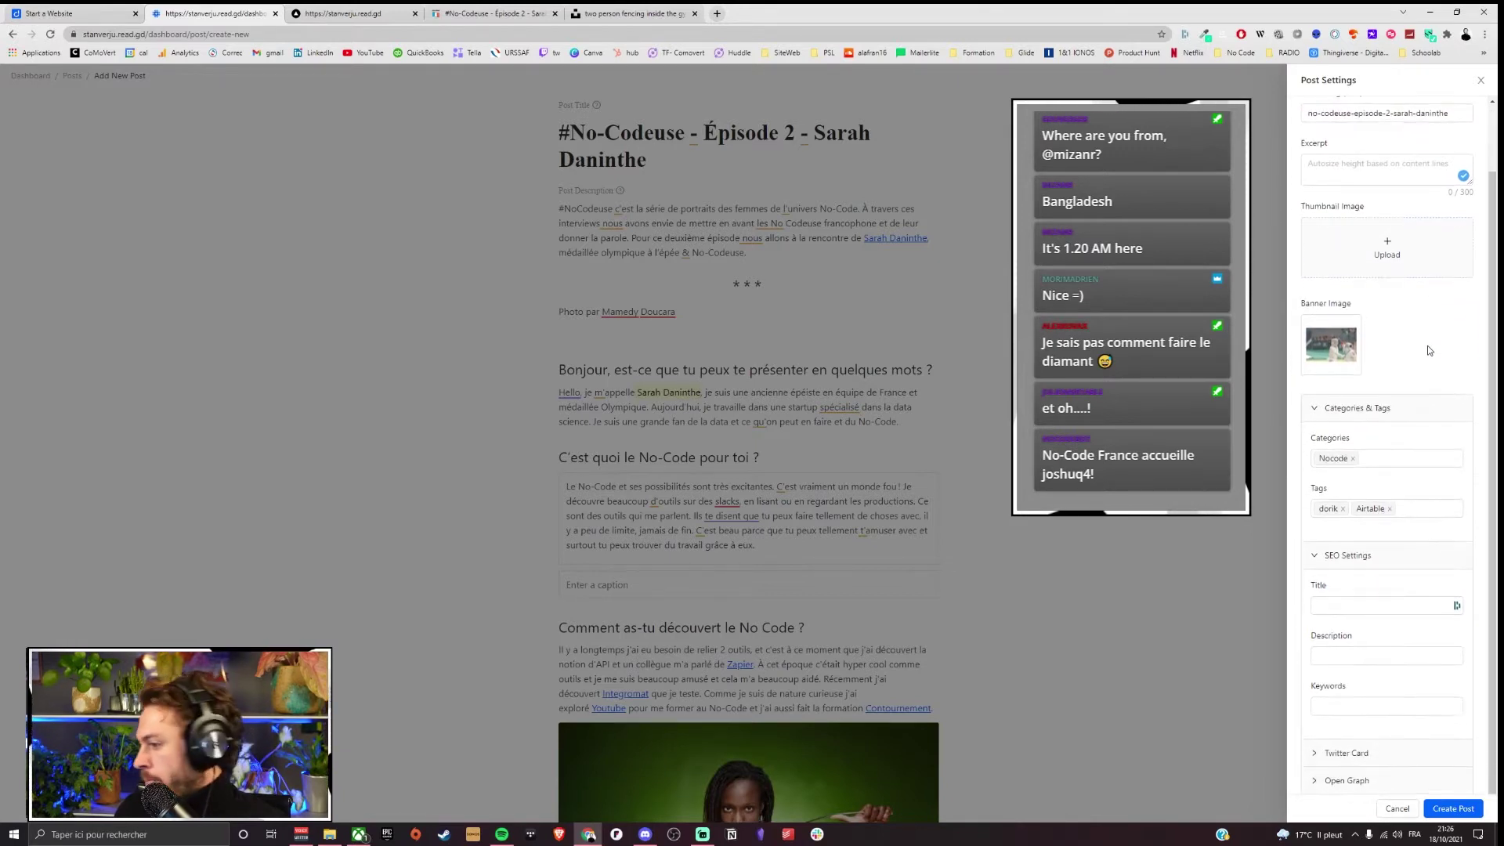
pyautogui.click(1369, 756)
pyautogui.scroll(-4, 1358, 655)
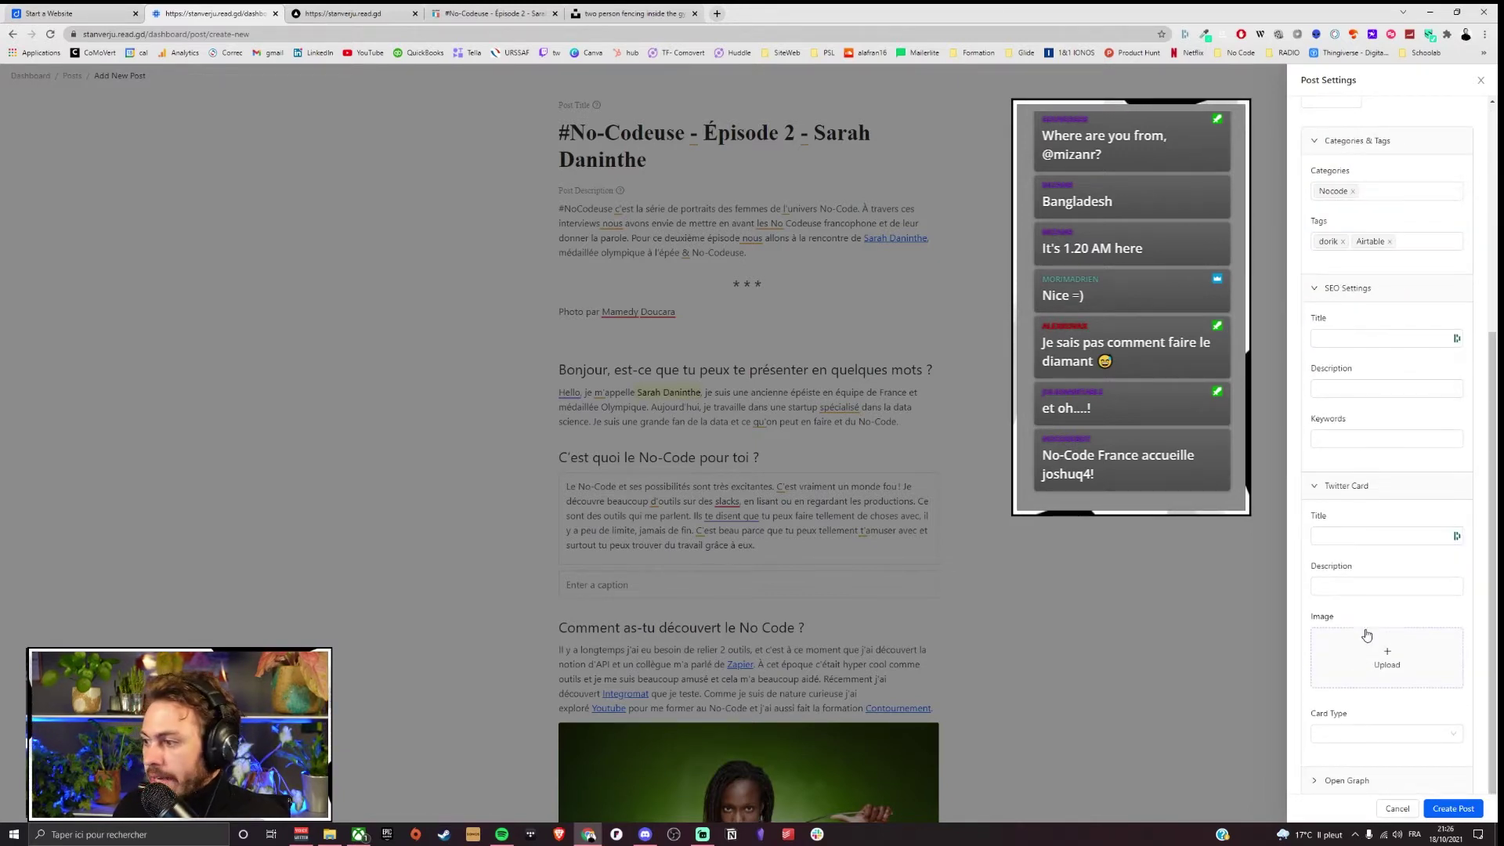
pyautogui.click(1365, 739)
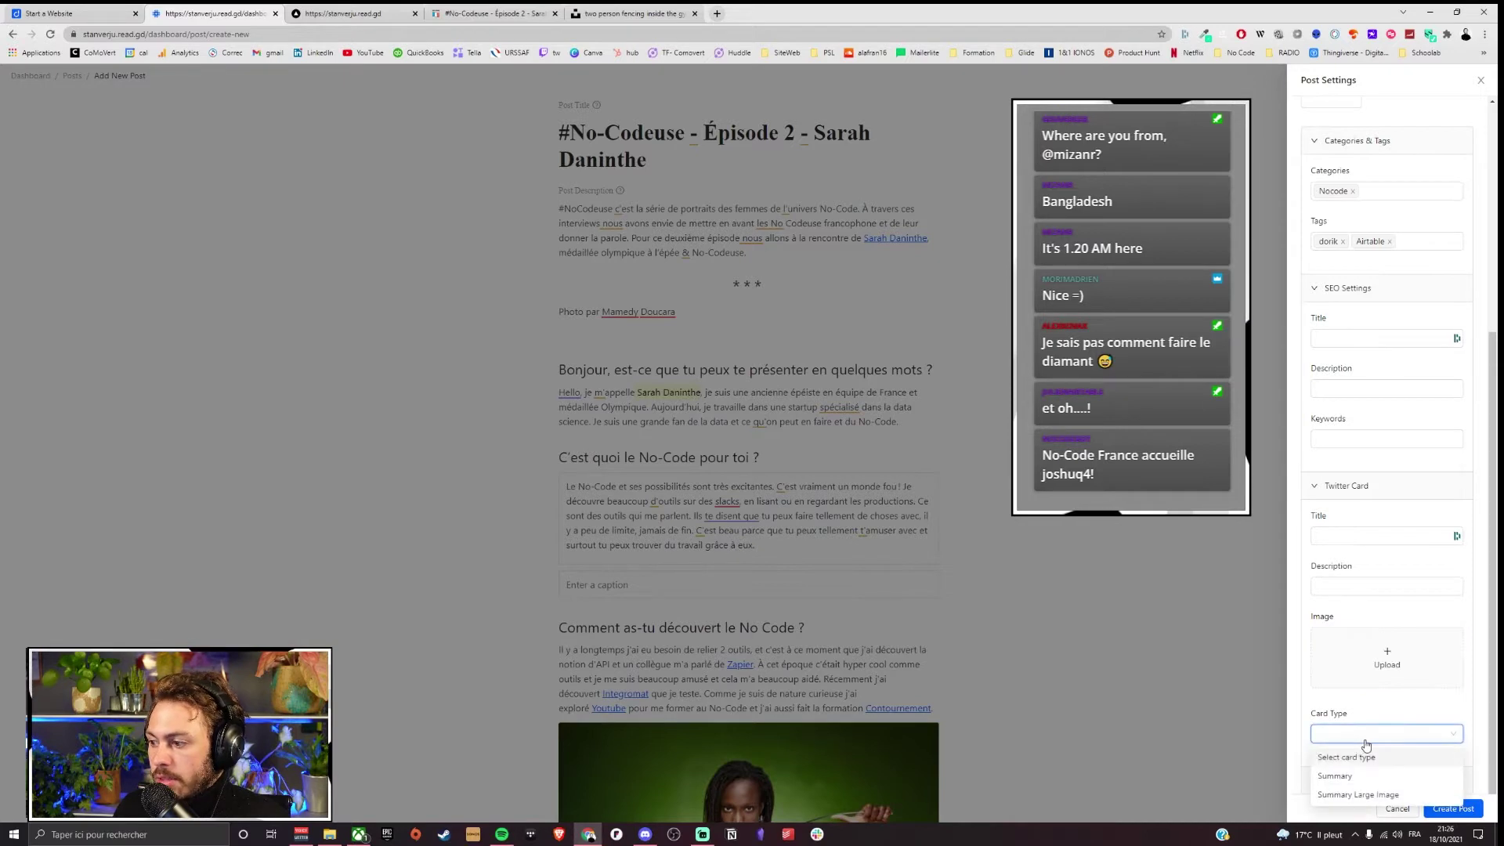
pyautogui.click(1353, 795)
pyautogui.click(1363, 733)
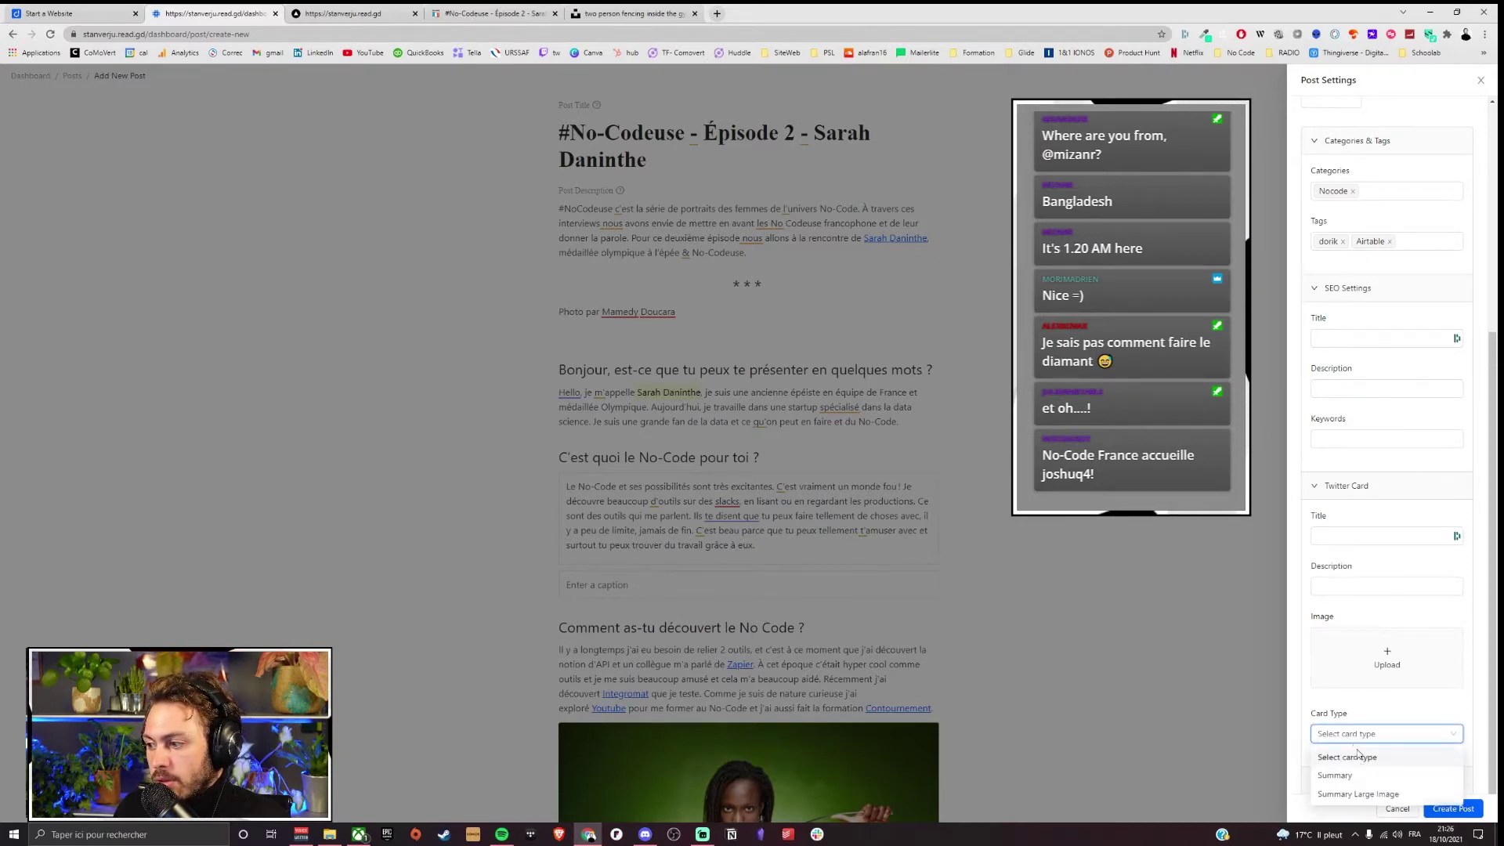
pyautogui.click(1358, 794)
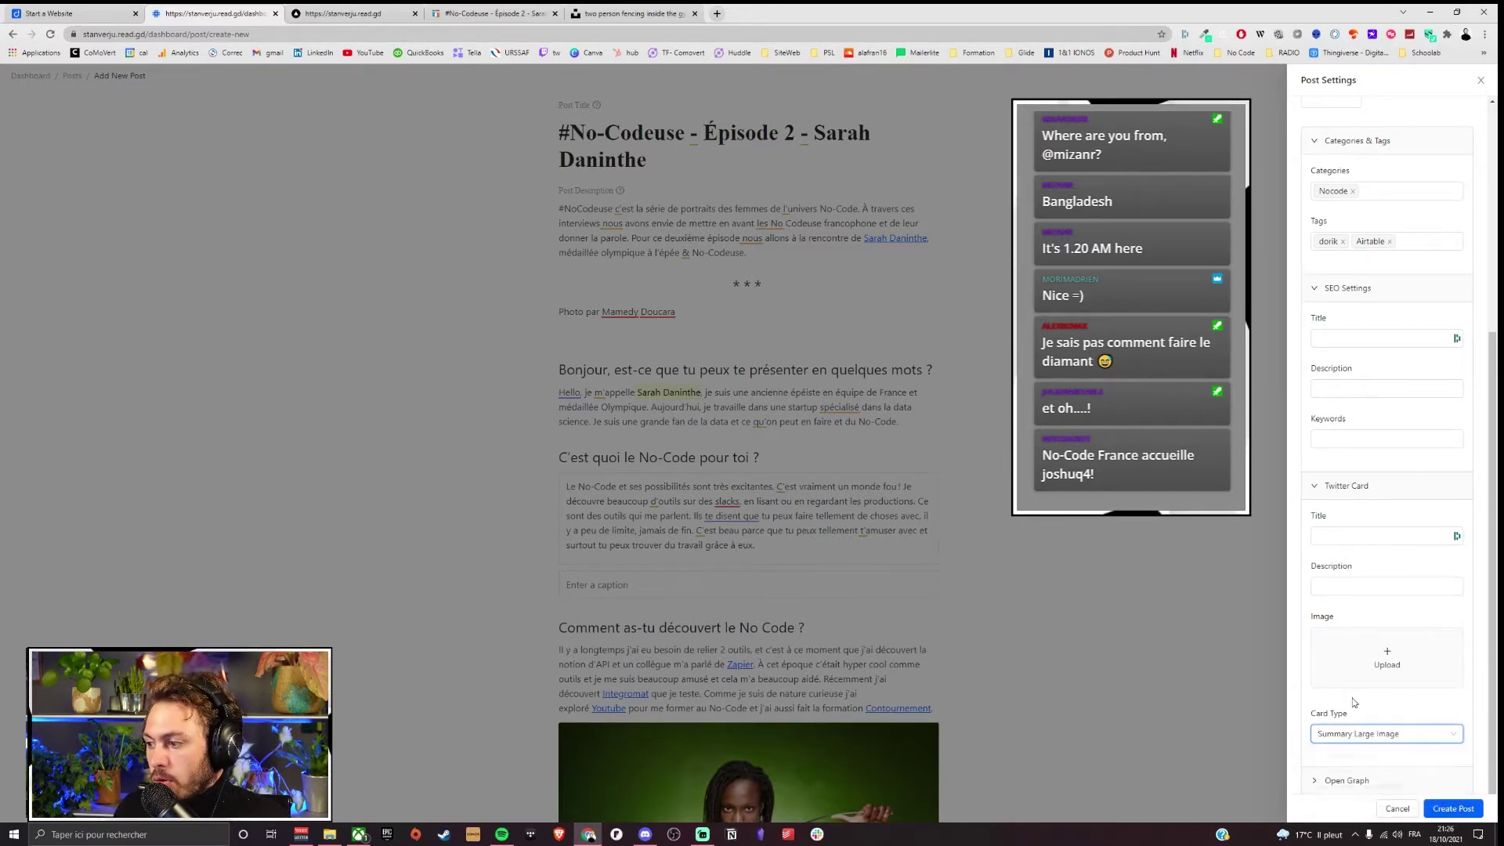
pyautogui.click(1350, 744)
pyautogui.click(1351, 774)
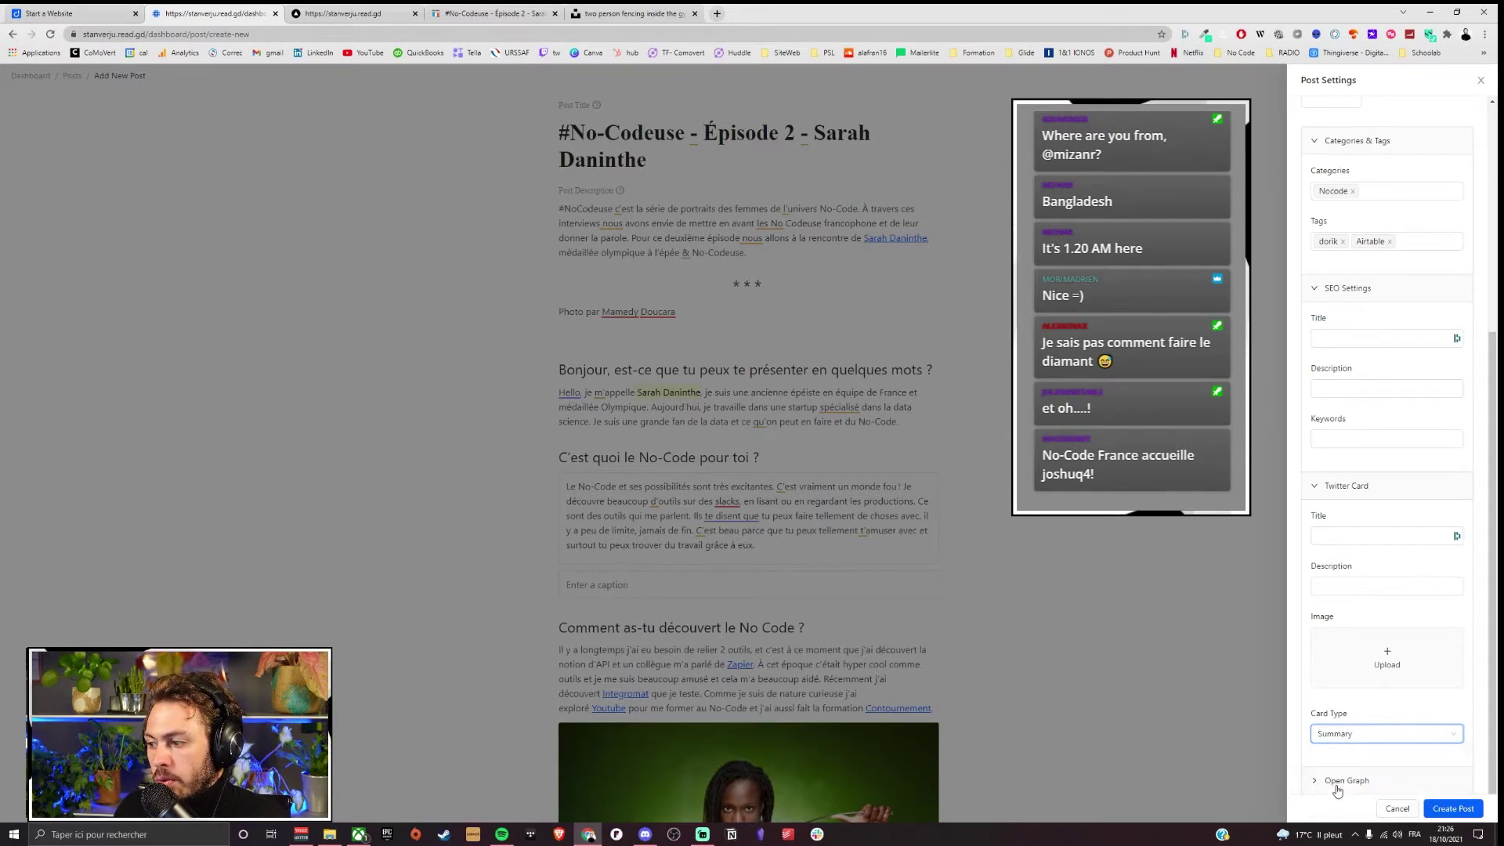
# Step: Look over the expanded Open Graph fields and create the post
pyautogui.scroll(-3, 1357, 725)
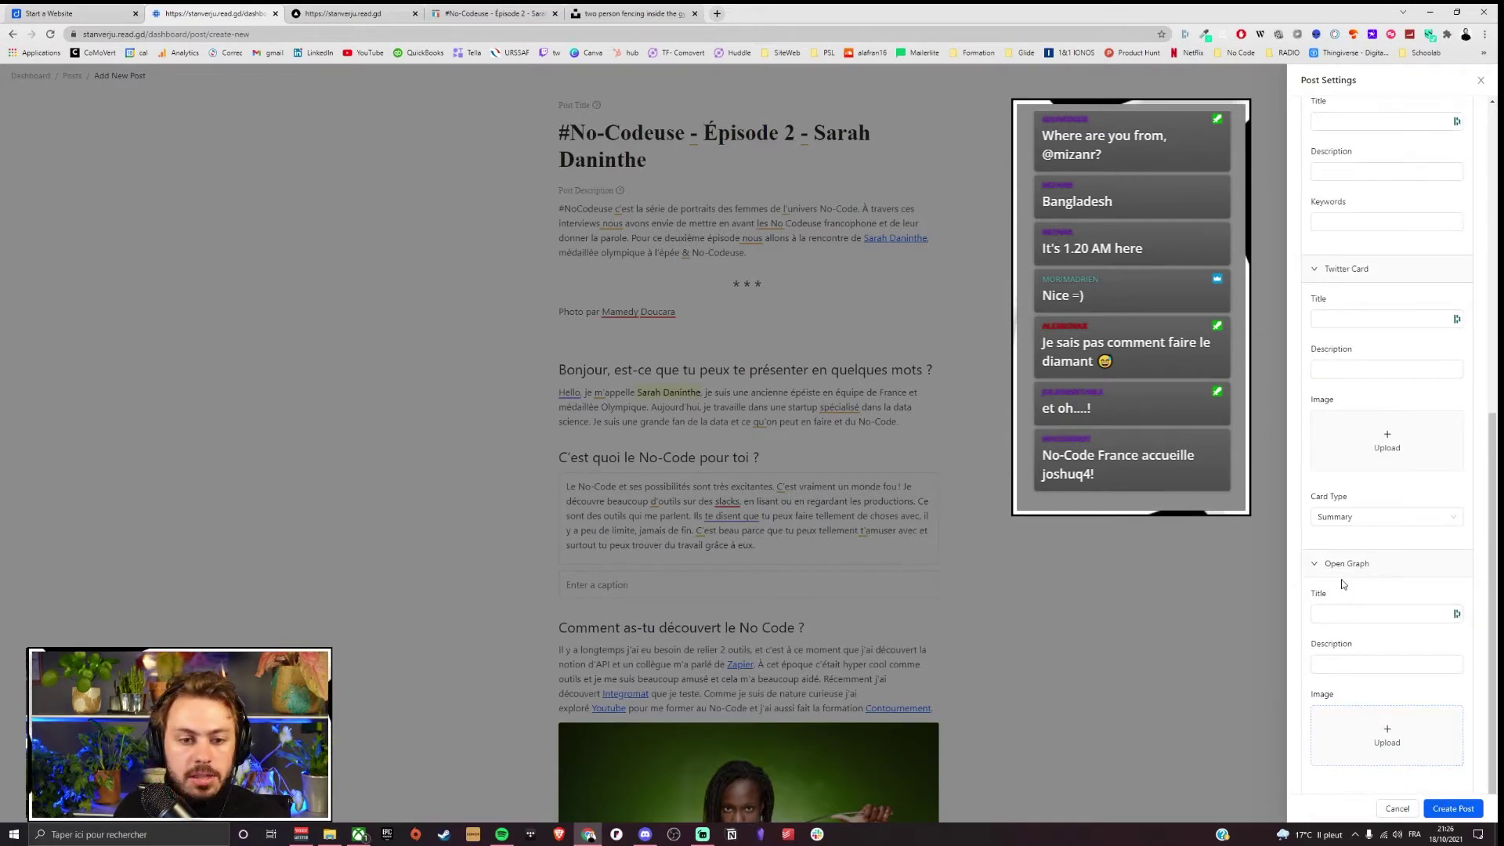
pyautogui.scroll(10, 1340, 580)
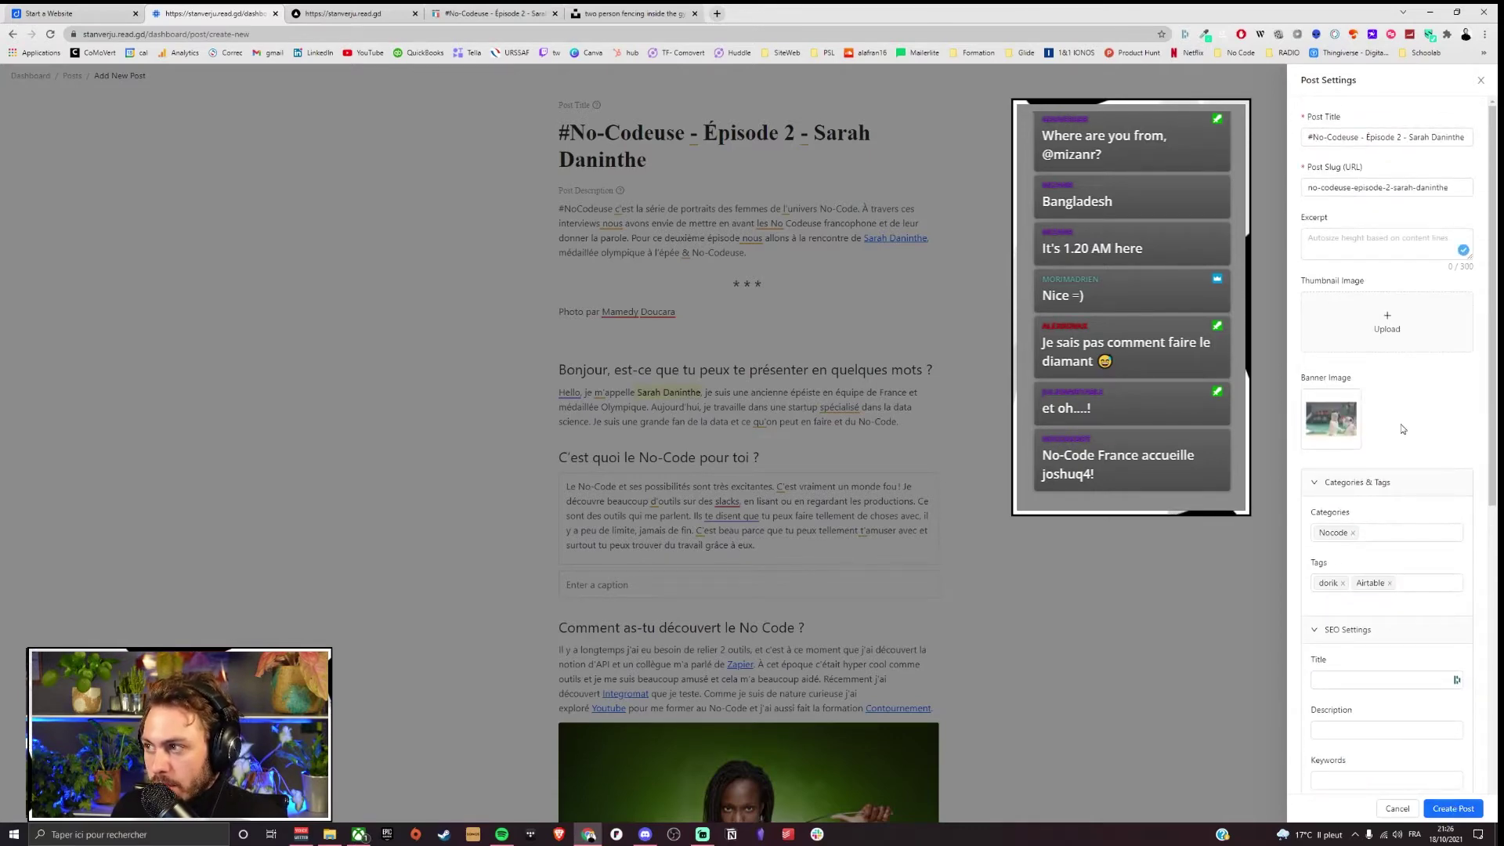
pyautogui.click(1453, 808)
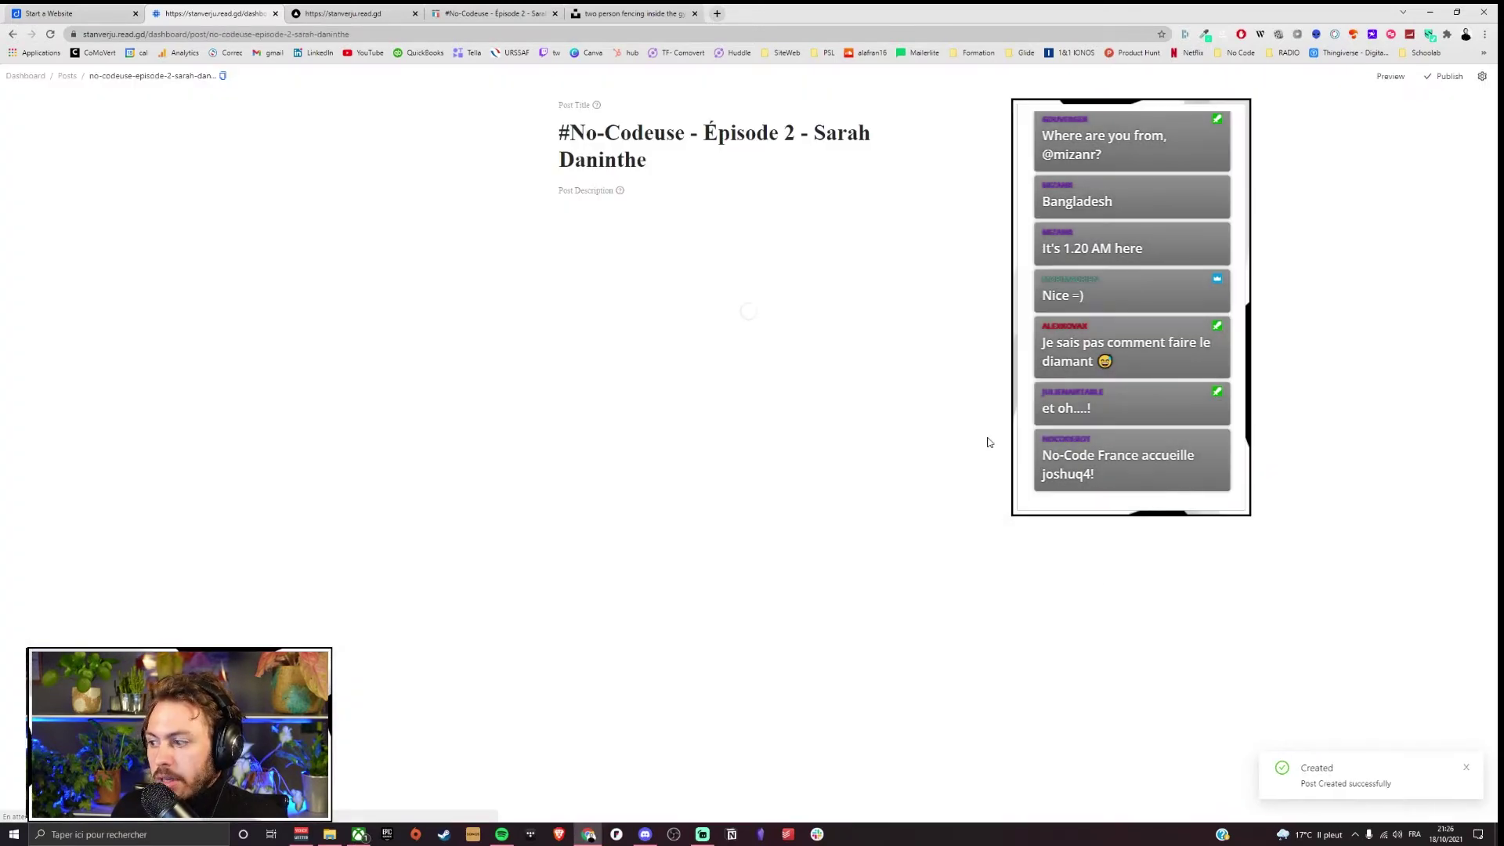
# Step: Publish the #No-Codeuse episode 2 post and return to the list of blog posts
pyautogui.rightClick(1380, 83)
pyautogui.click(1379, 80)
pyautogui.click(1424, 78)
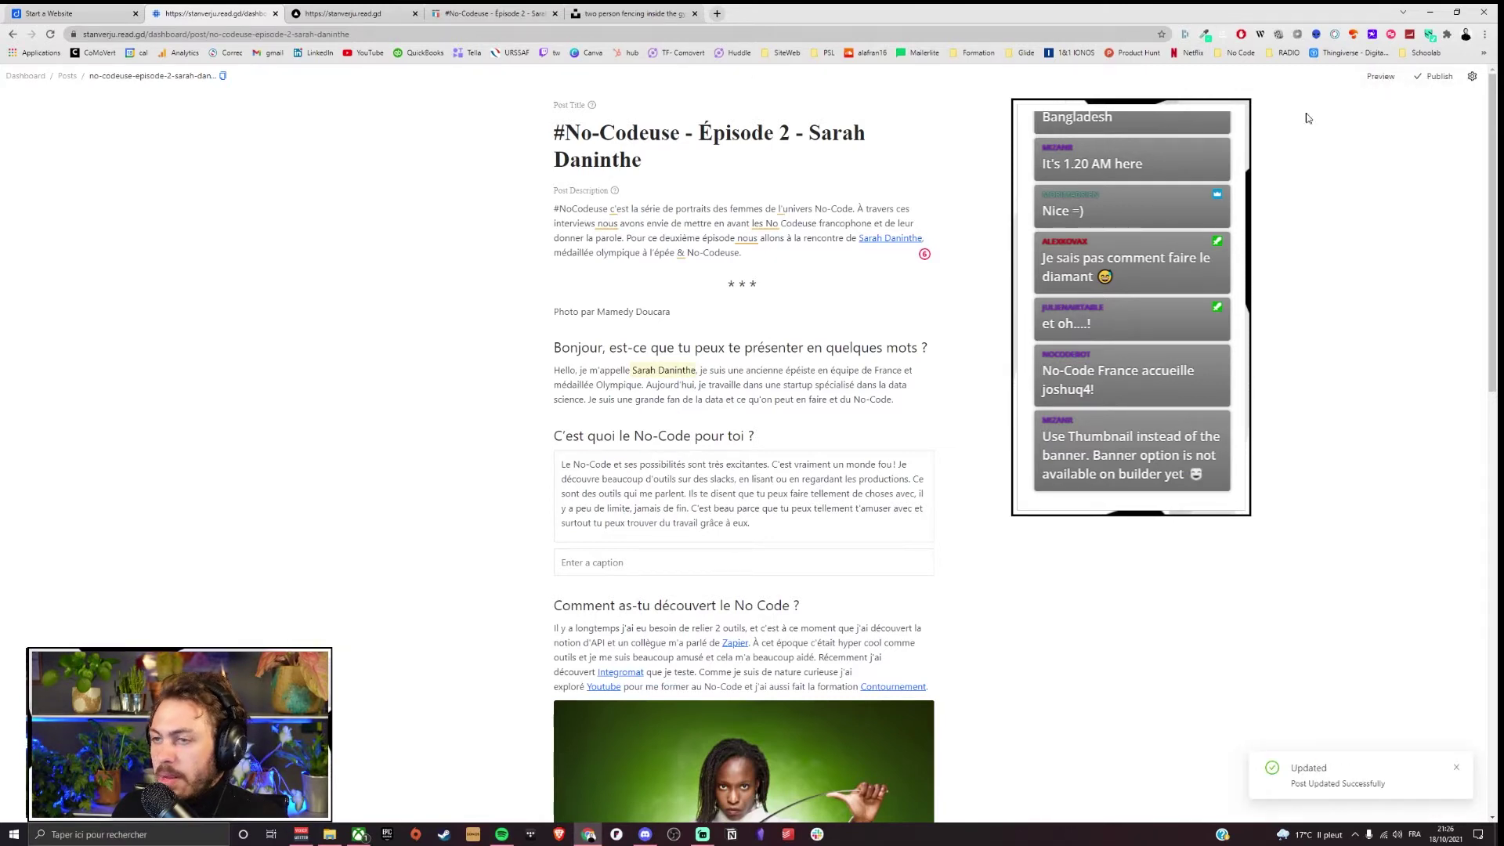
pyautogui.click(65, 76)
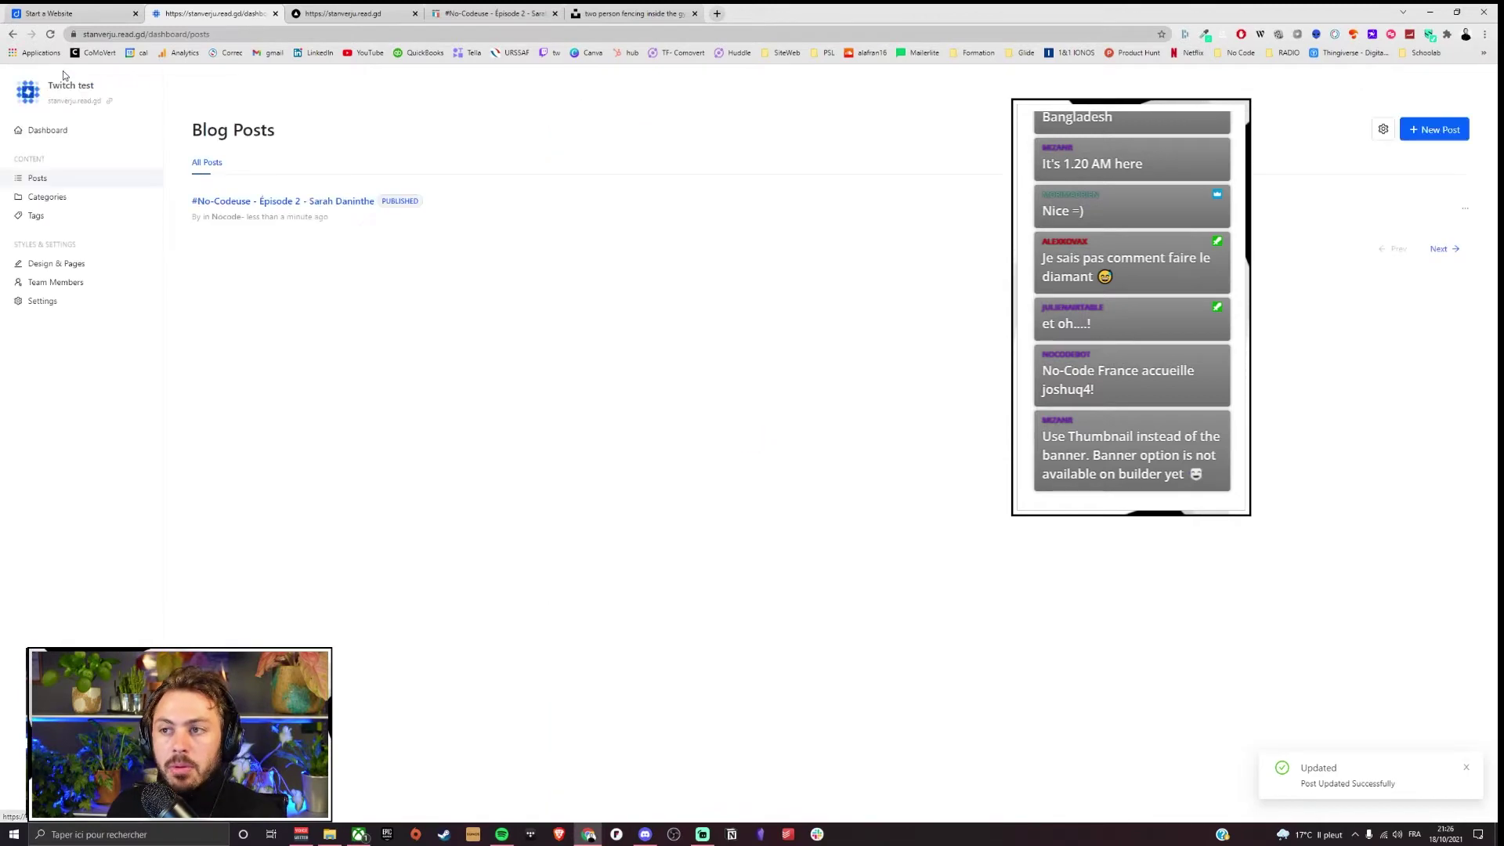
# Step: Start a new blog post and open the featured gazette article "Comment bien débuter avec Webflow" as its source
pyautogui.click(1446, 129)
pyautogui.click(486, 16)
pyautogui.scroll(-20, 700, 319)
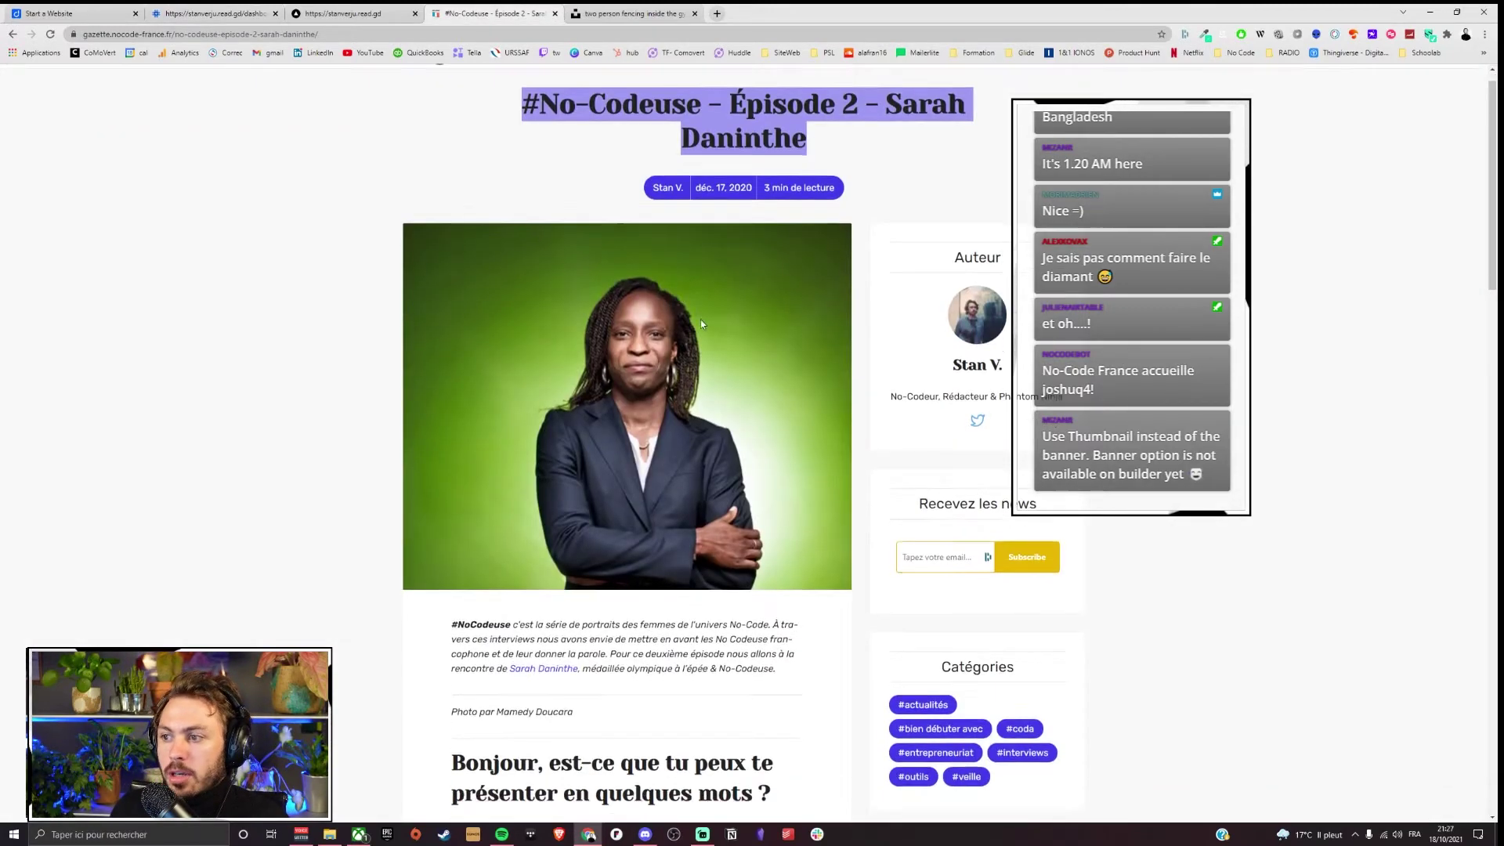
pyautogui.scroll(15, 719, 473)
pyautogui.scroll(-2, 719, 472)
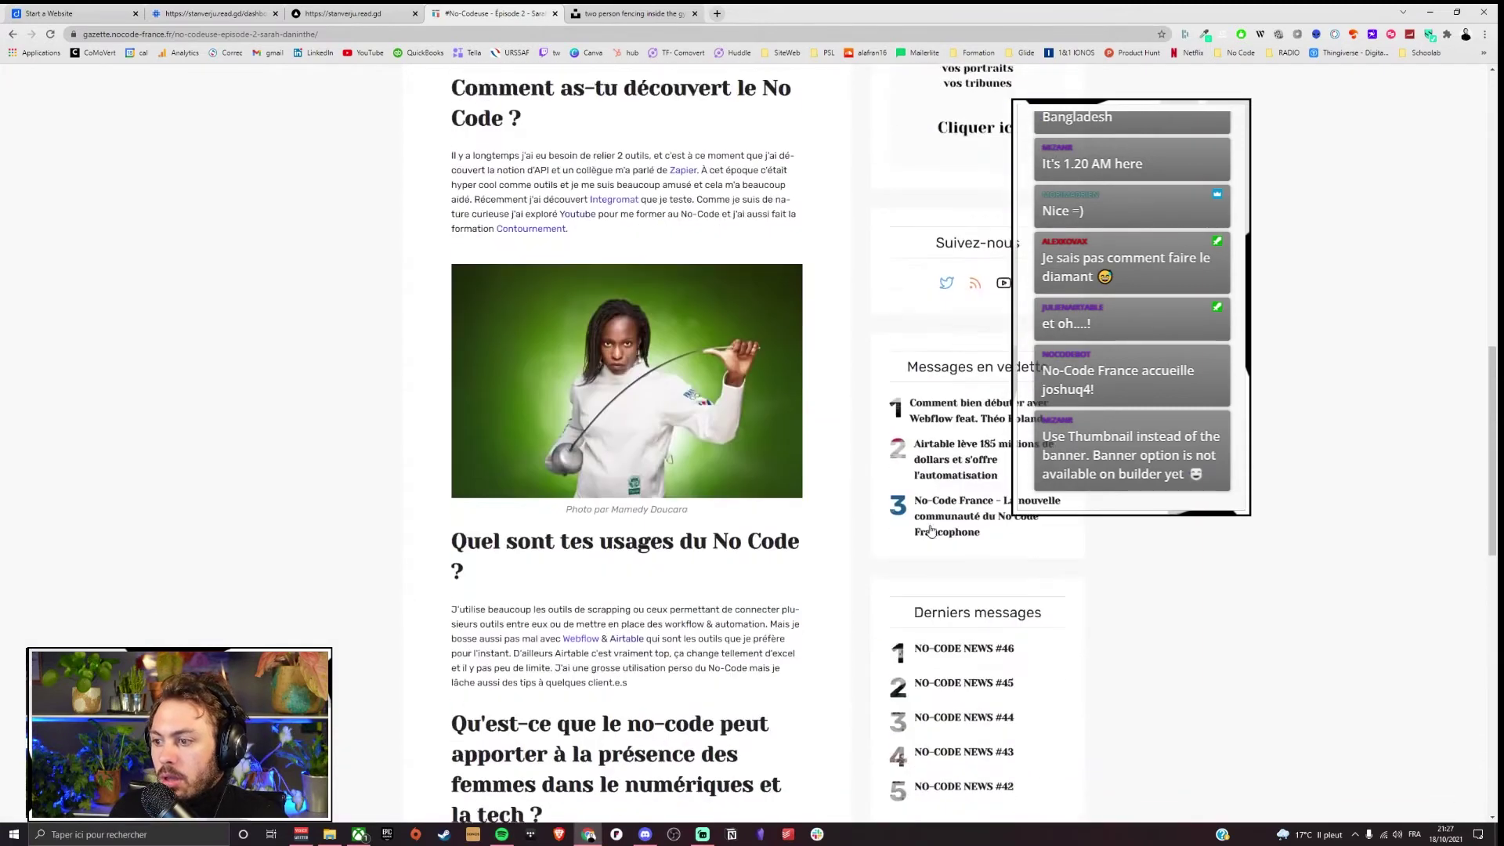
pyautogui.click(949, 421)
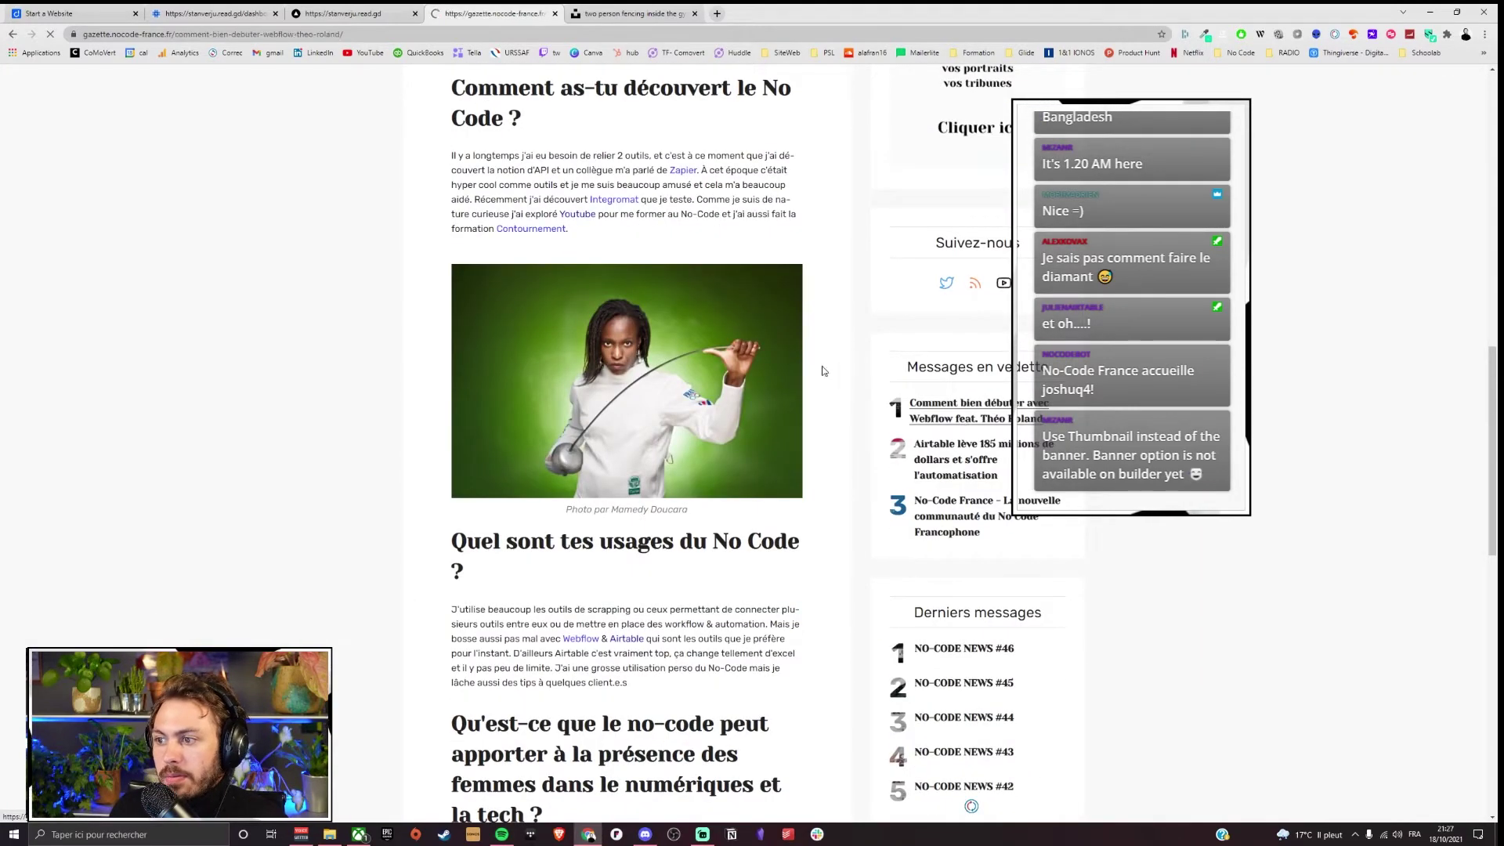
# Step: Copy the Webflow article's title into the new post's title, leaving out the author, date and reading-time badge
pyautogui.tripleClick(621, 200)
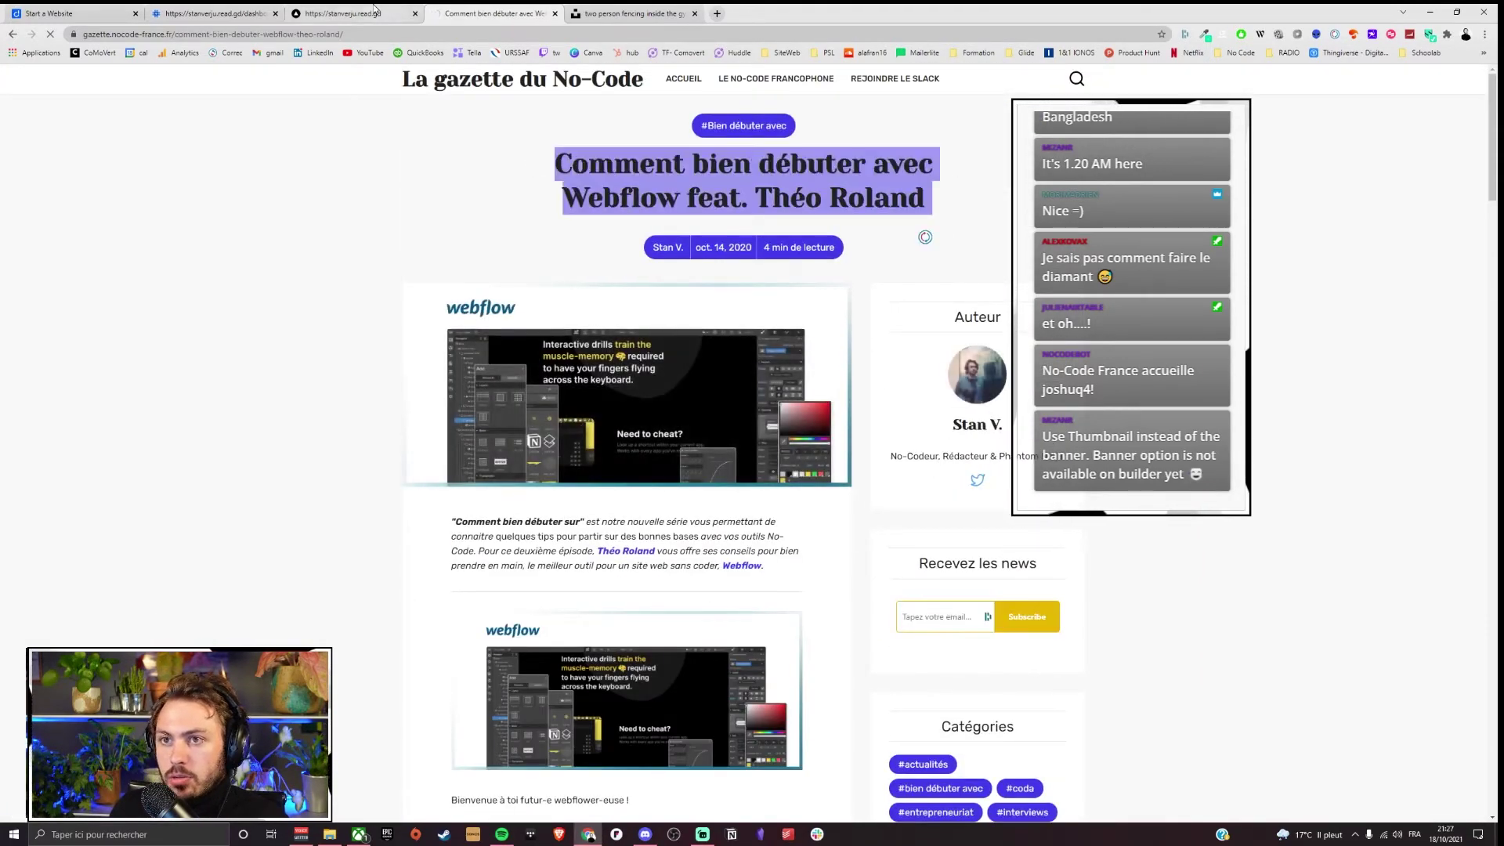
pyautogui.hotkey('ctrl', 'shift', 'Tab')
pyautogui.click(211, 14)
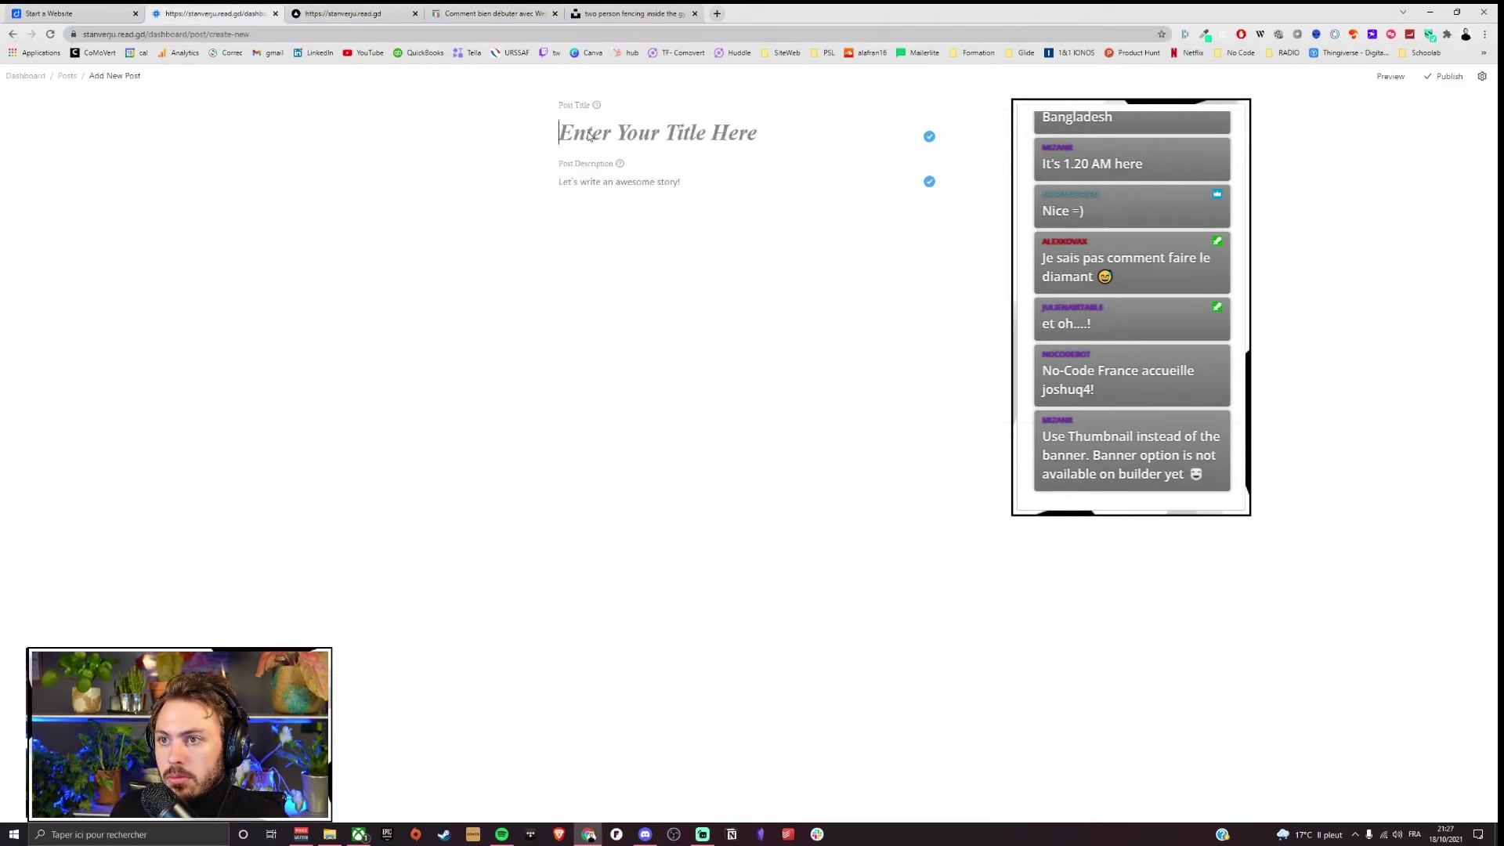
pyautogui.write('Comment bien débuter avec Webflow feat. Théo Roland oct. 14, 2020 4 min de lecture')
pyautogui.click(416, 13)
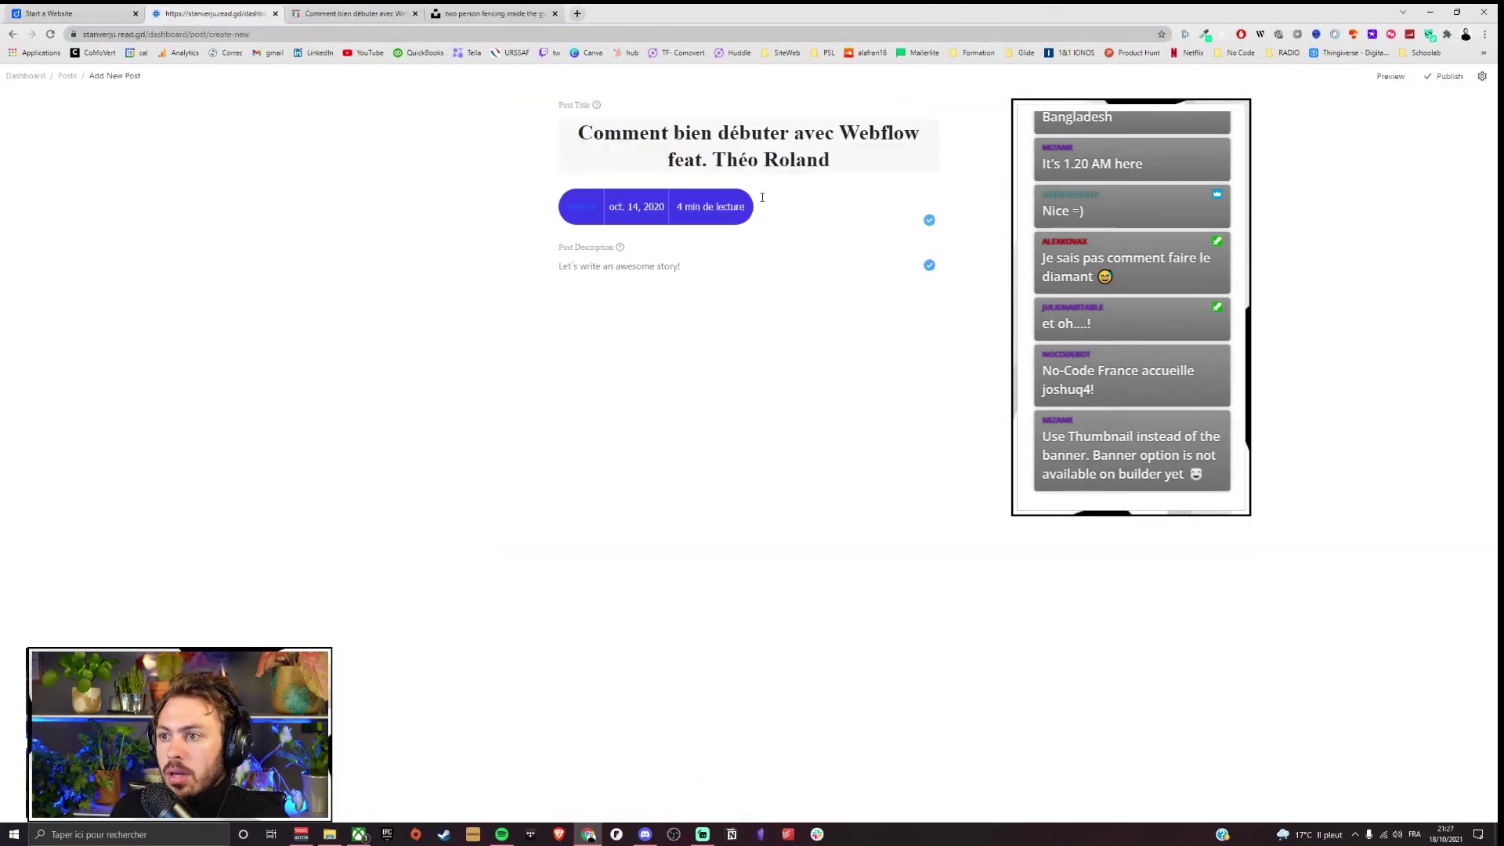
pyautogui.press('BackSpace')
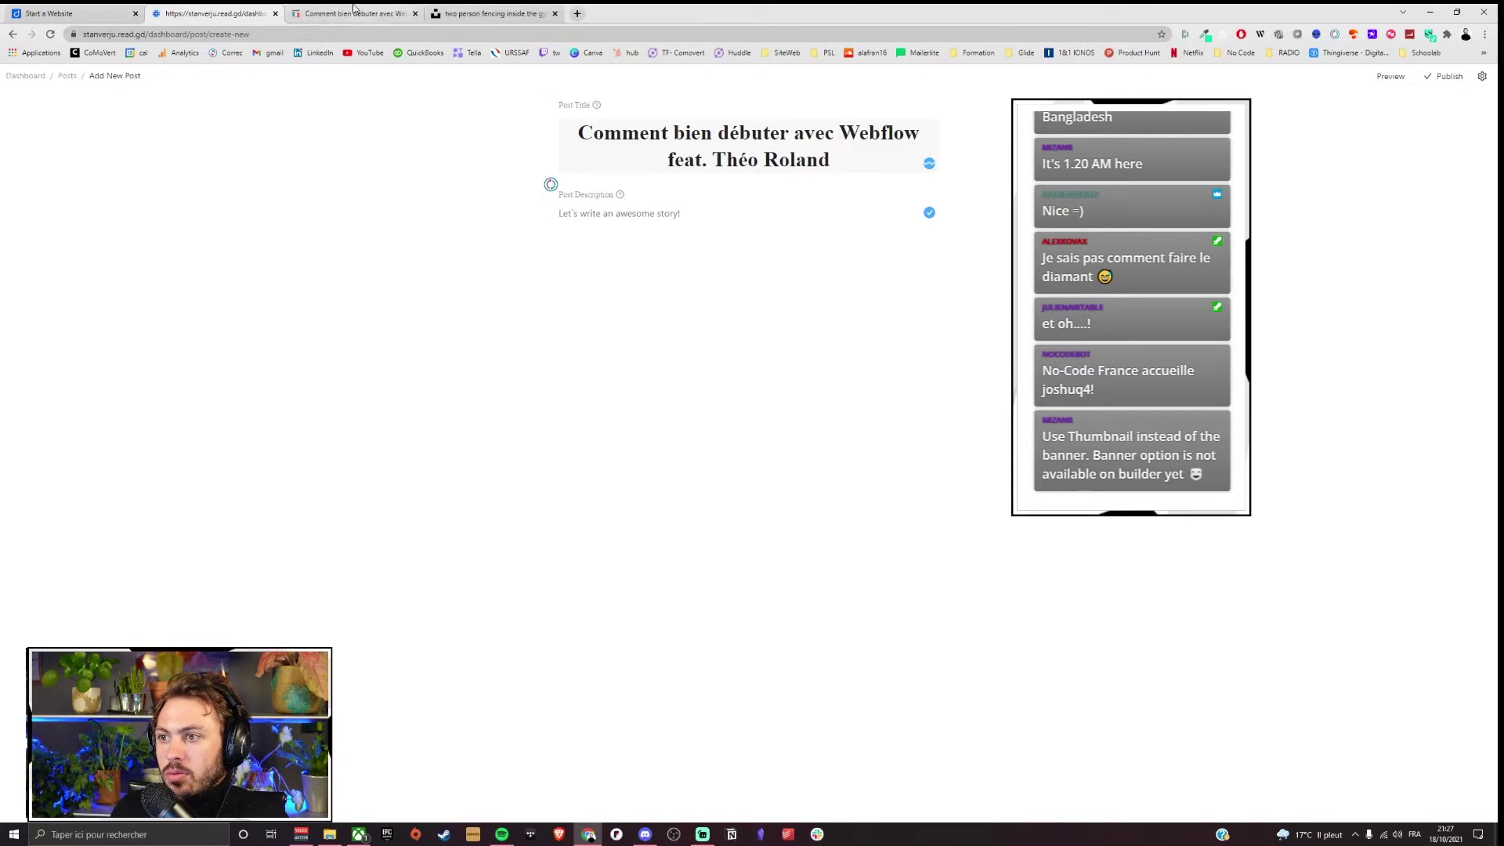
# Step: Copy the whole Webflow article body, from the introduction to the Ressources list, into the new post's description
pyautogui.click(361, 14)
pyautogui.scroll(-2, 627, 392)
pyautogui.moveTo(453, 344); pyautogui.dragTo(618, 373)
pyautogui.scroll(-15, 822, 688)
pyautogui.scroll(-8, 815, 690)
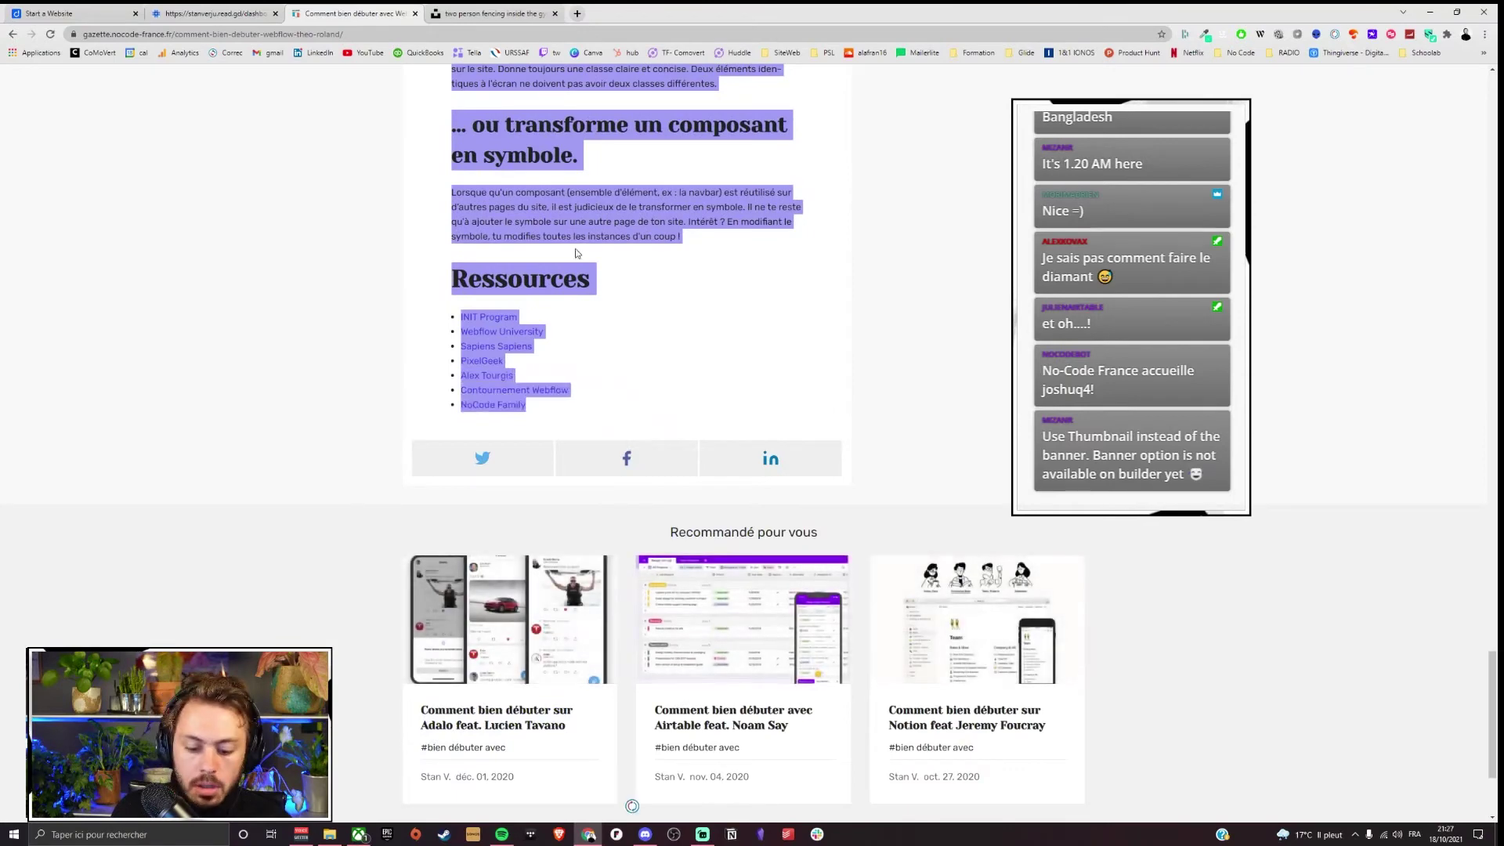
pyautogui.click(215, 13)
pyautogui.click(619, 220)
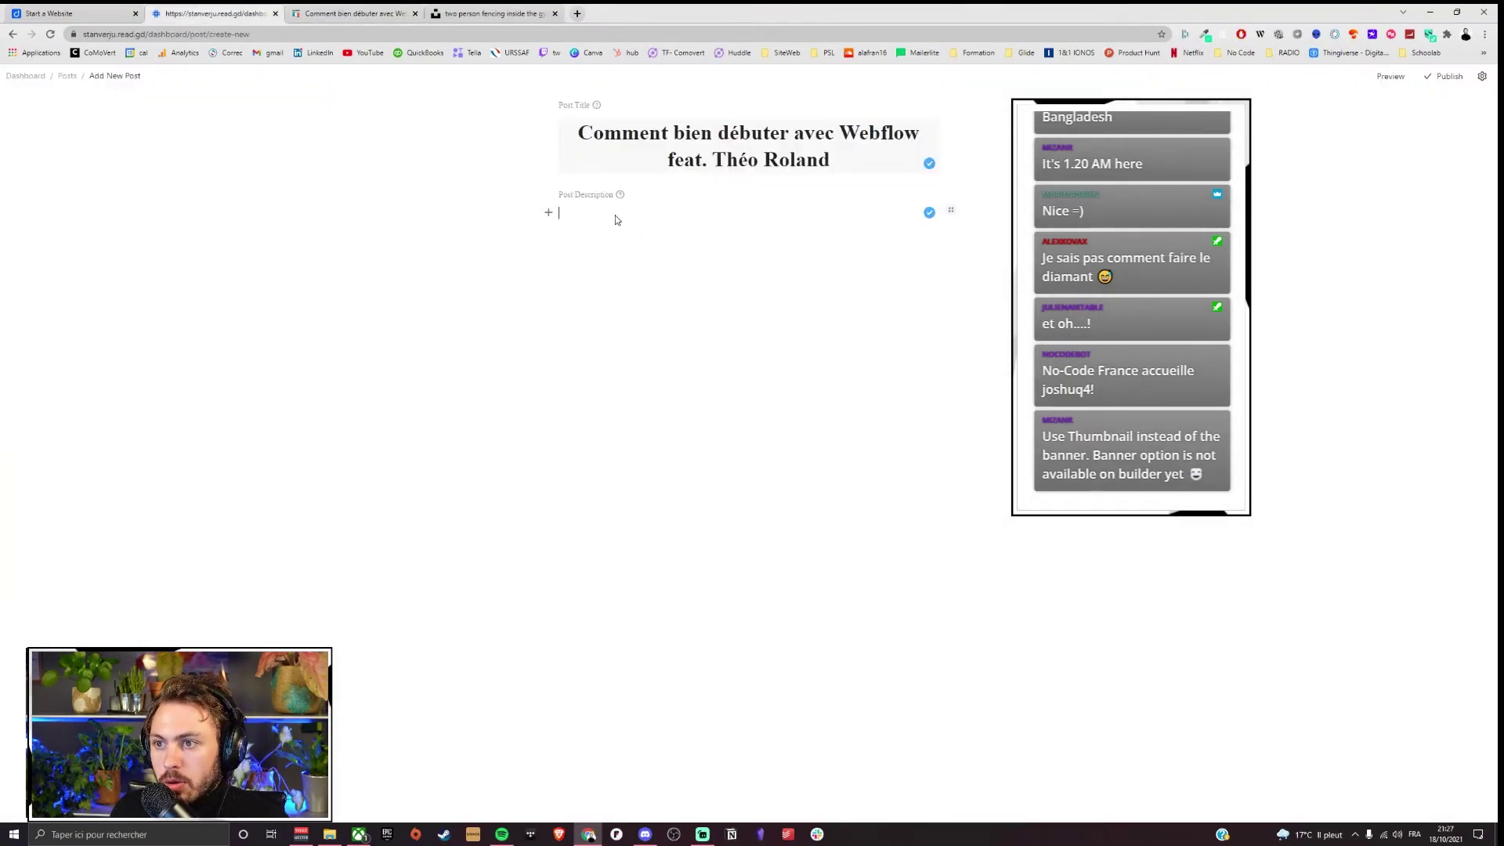
pyautogui.hotkey('ctrl', 'v')
pyautogui.scroll(7, 650, 253)
pyautogui.scroll(15, 650, 253)
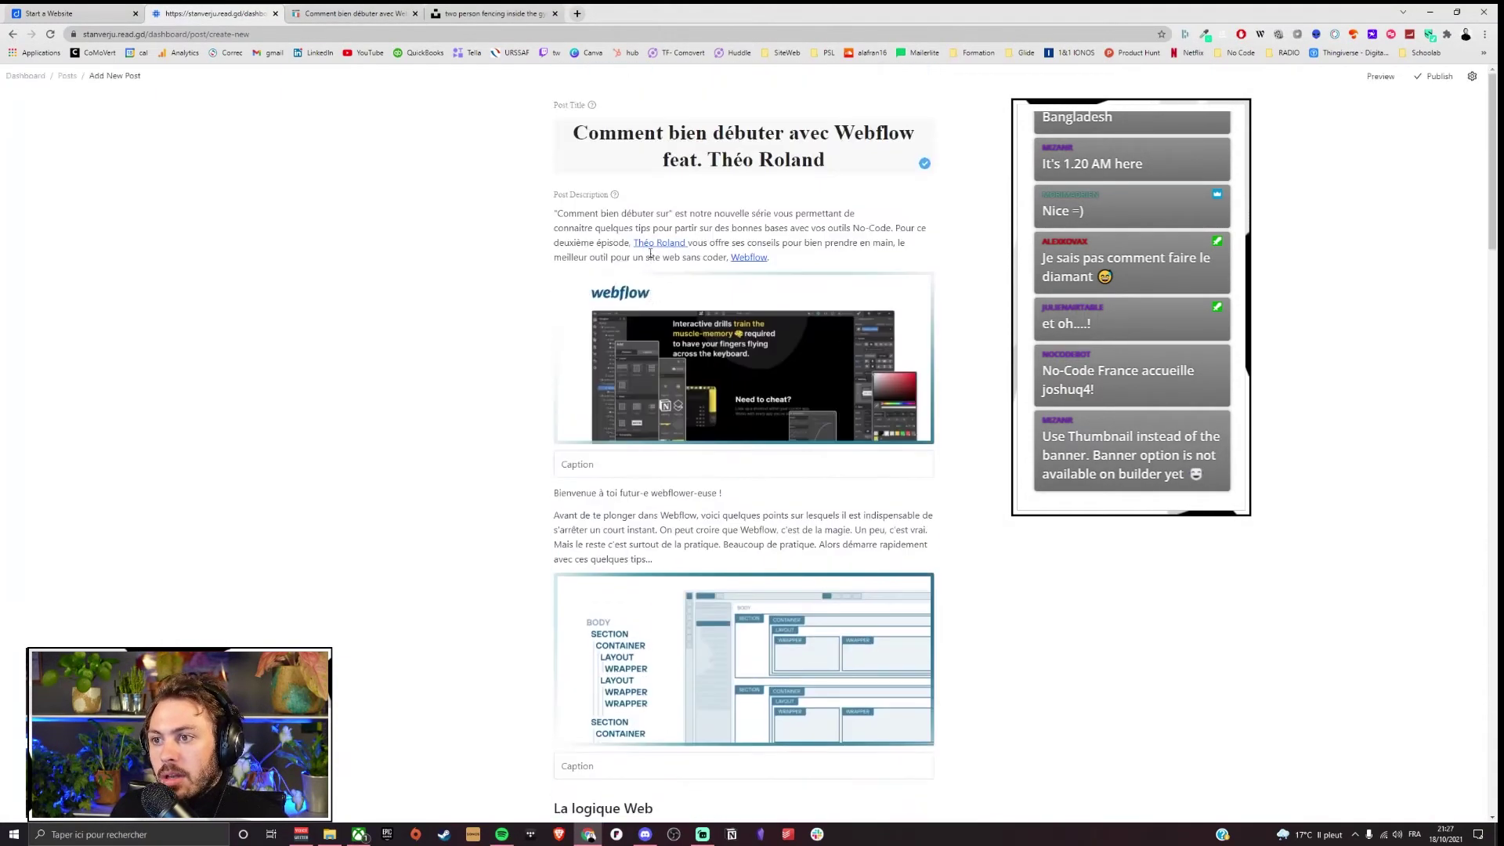
# Step: Save the header image of the Webflow article to the computer
pyautogui.click(354, 13)
pyautogui.scroll(20, 658, 433)
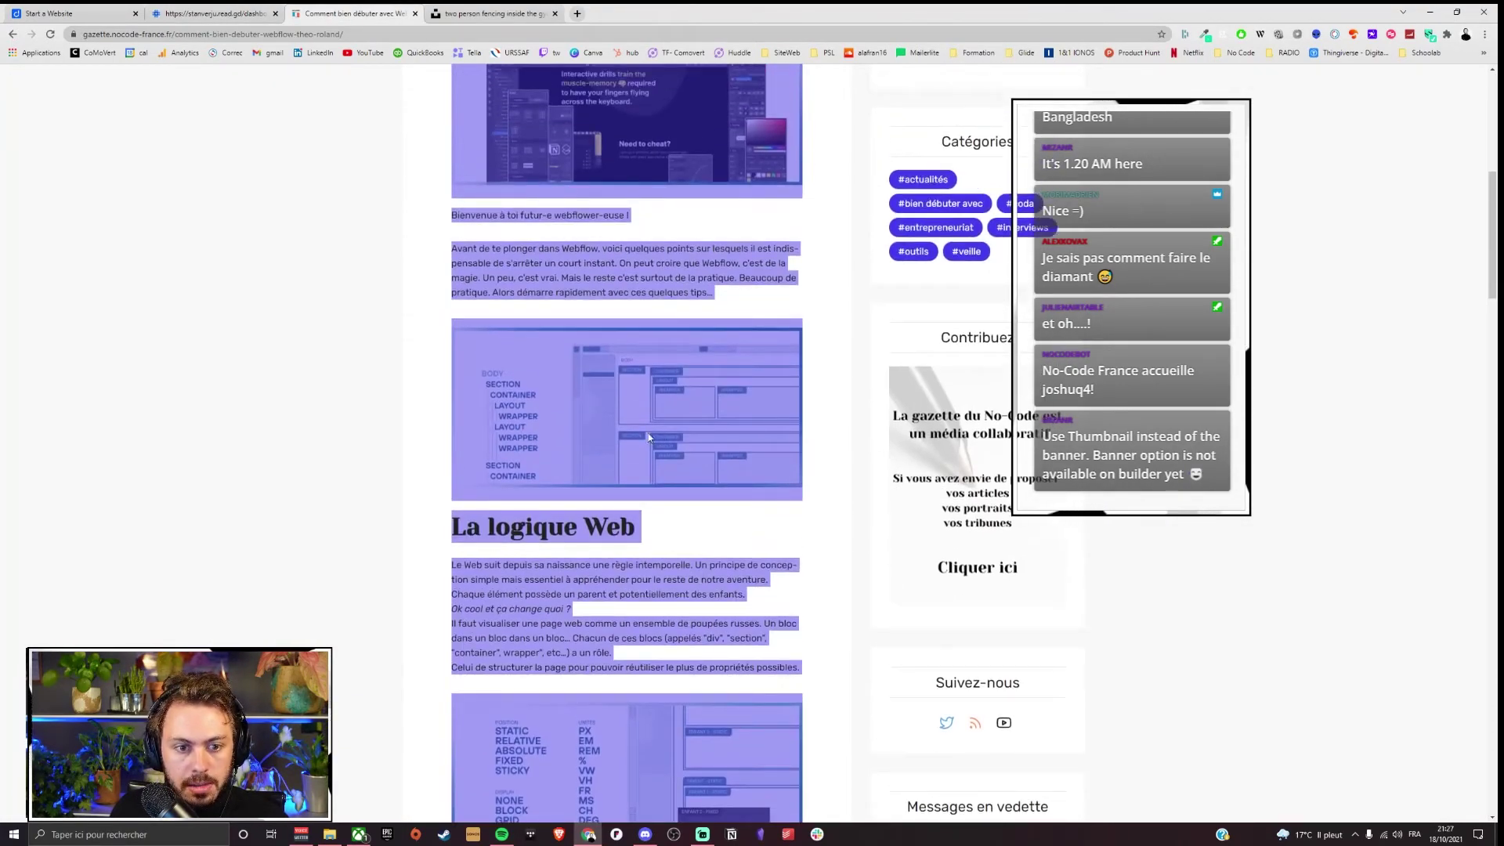
pyautogui.scroll(4, 635, 471)
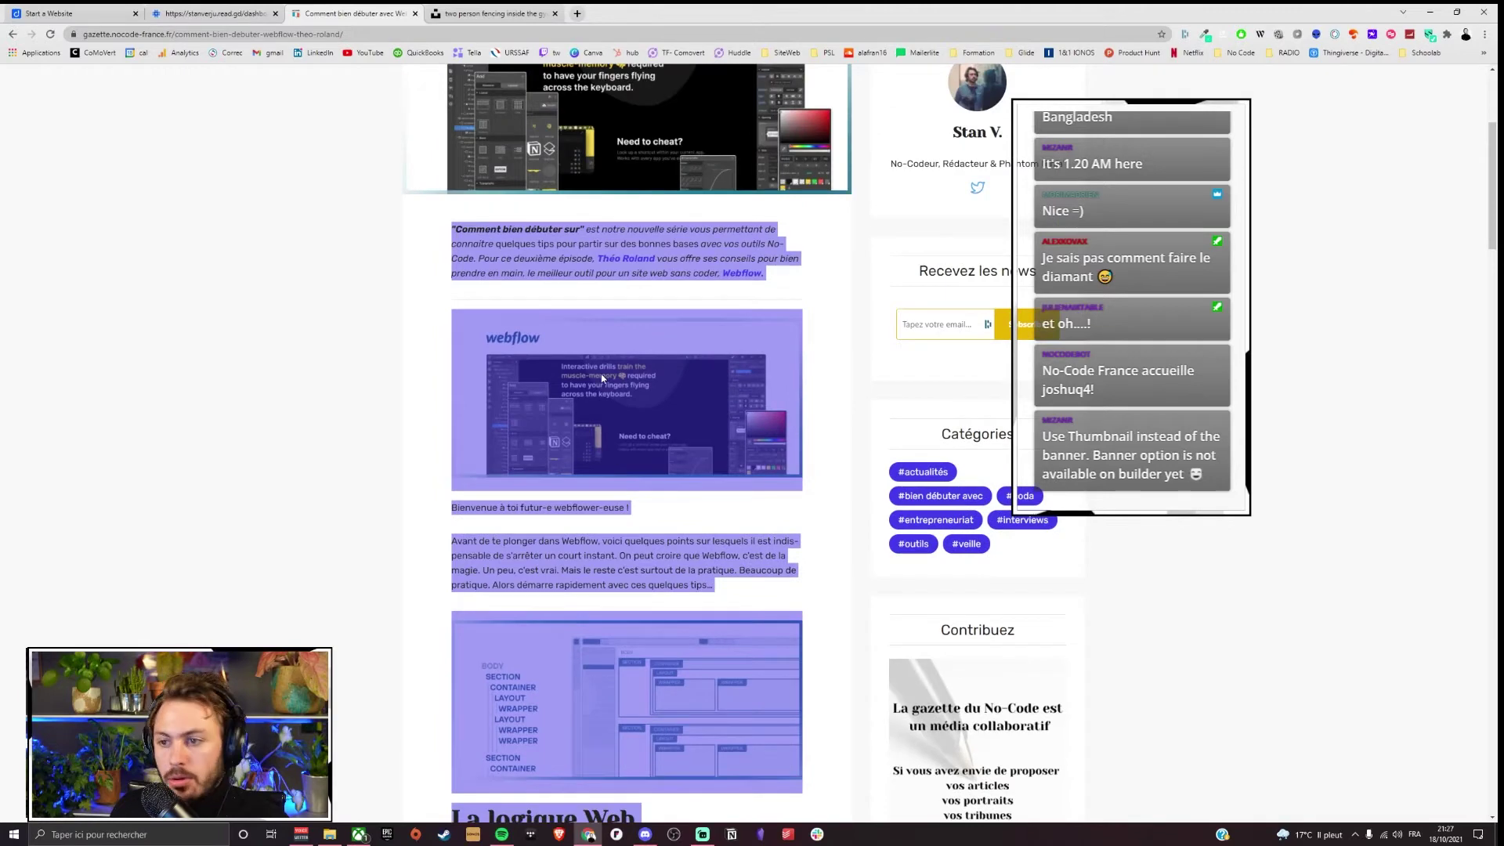
pyautogui.scroll(3, 600, 374)
pyautogui.click(594, 340)
pyautogui.rightClick(595, 334)
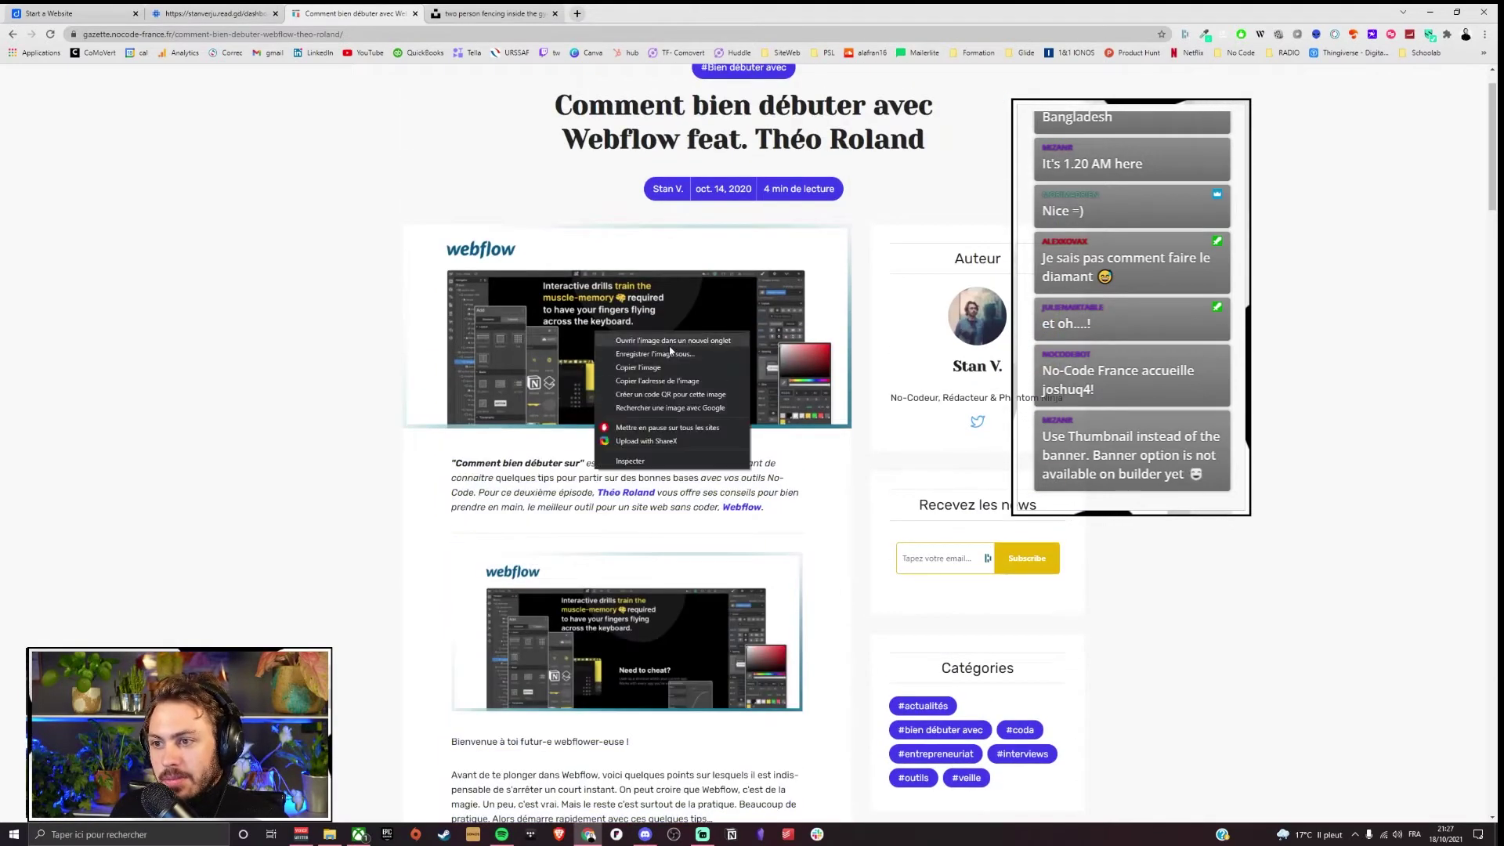
pyautogui.click(671, 353)
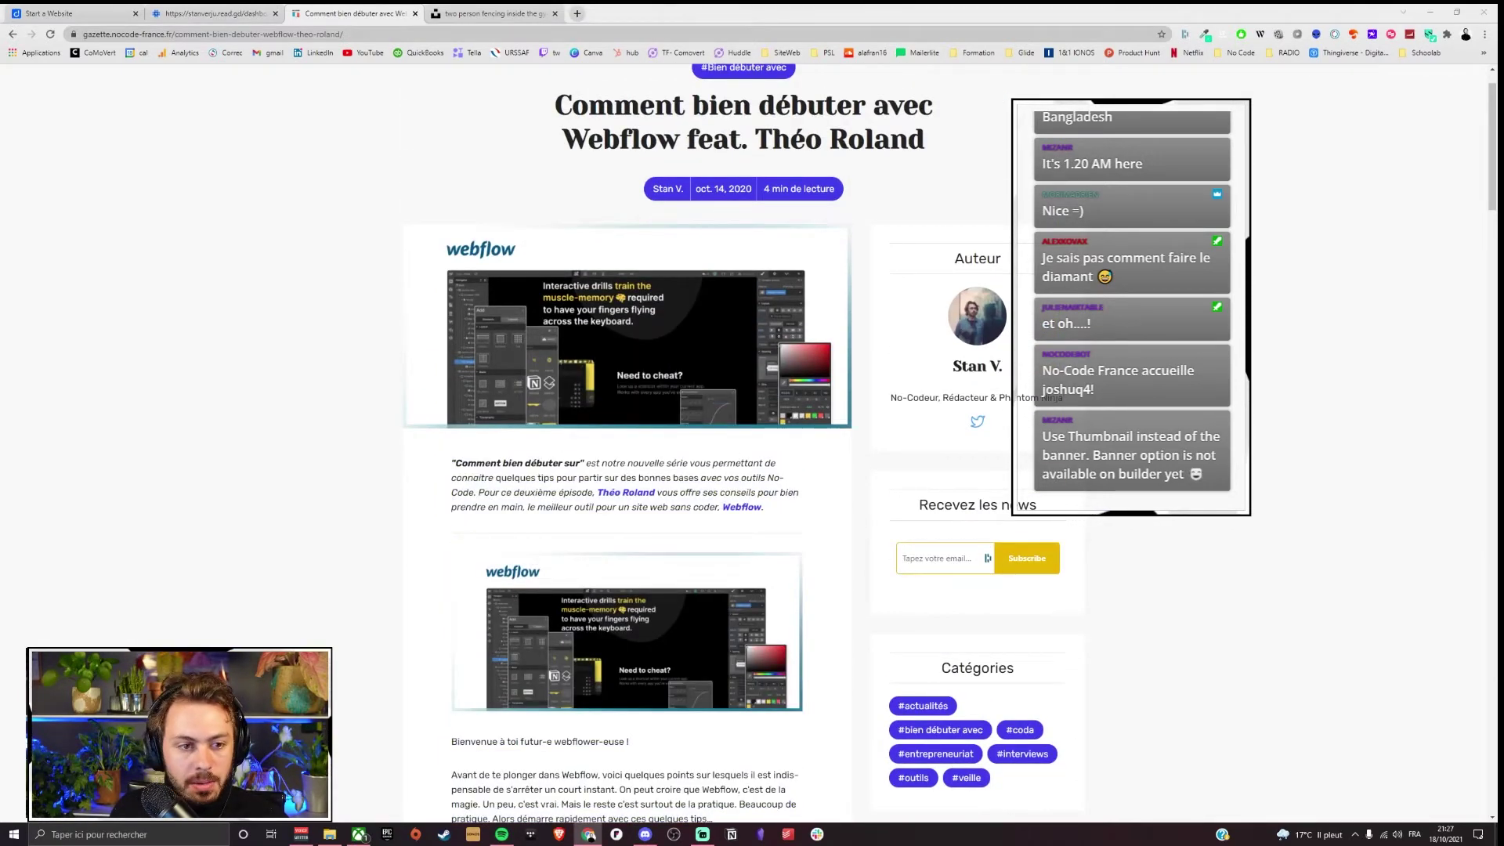
# Step: Upload the saved Webflow header image as the new post's thumbnail in the post settings
pyautogui.click(205, 13)
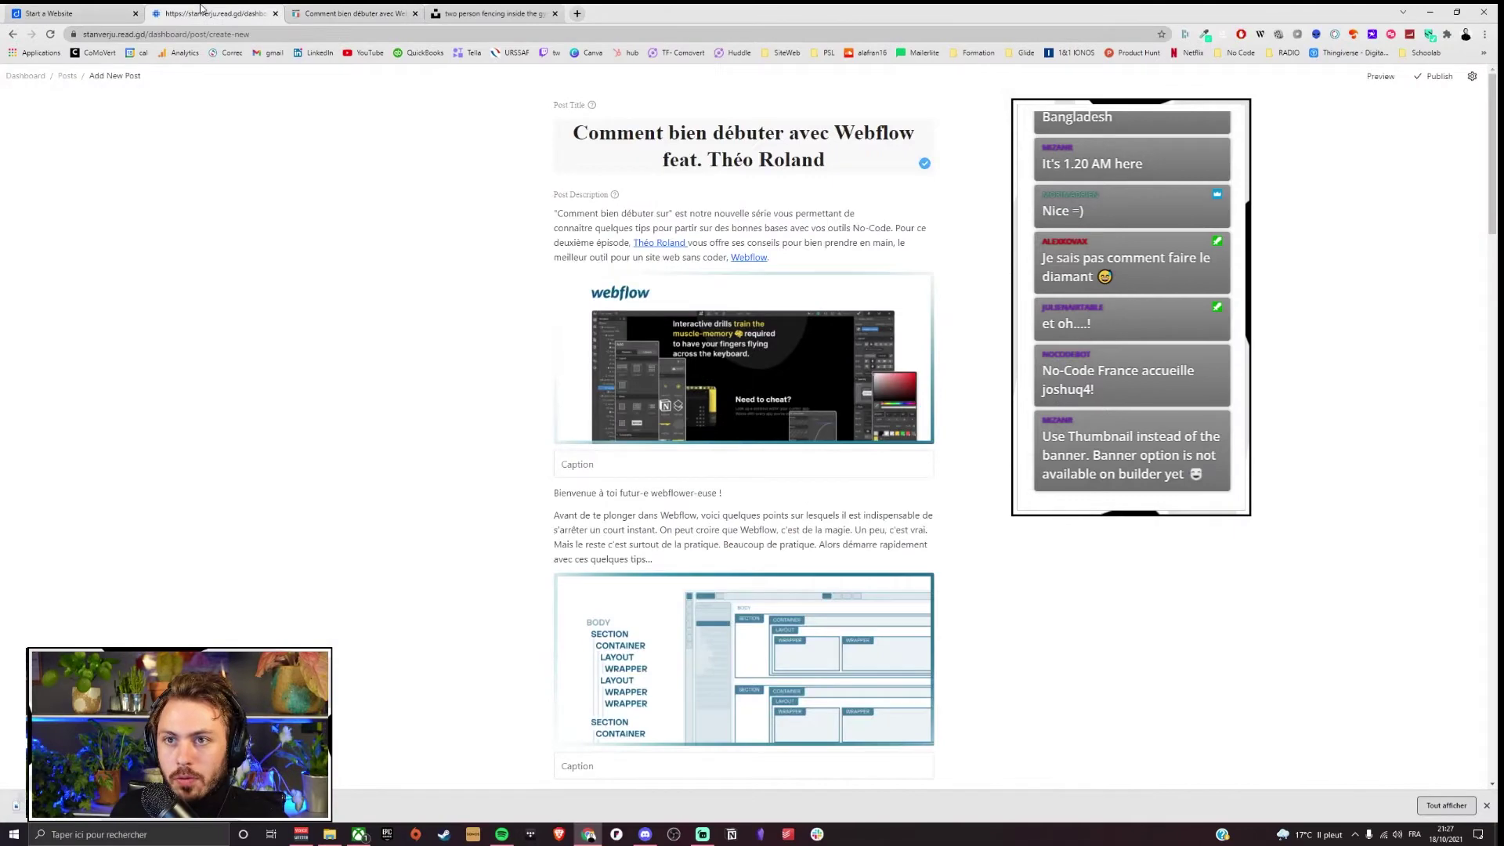
pyautogui.click(1471, 77)
pyautogui.click(1398, 334)
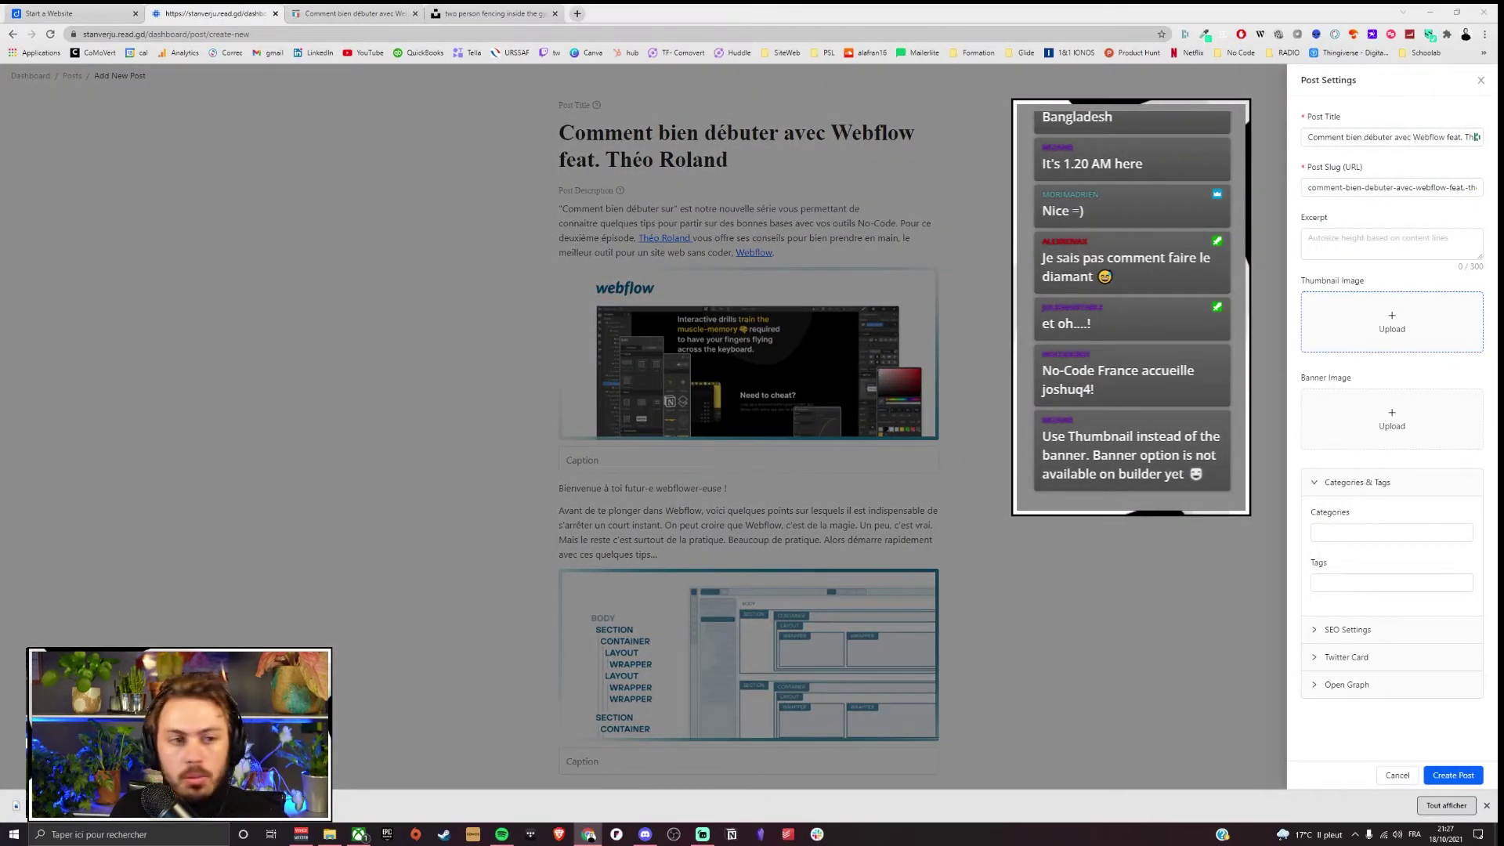
pyautogui.doubleClick(984, 401)
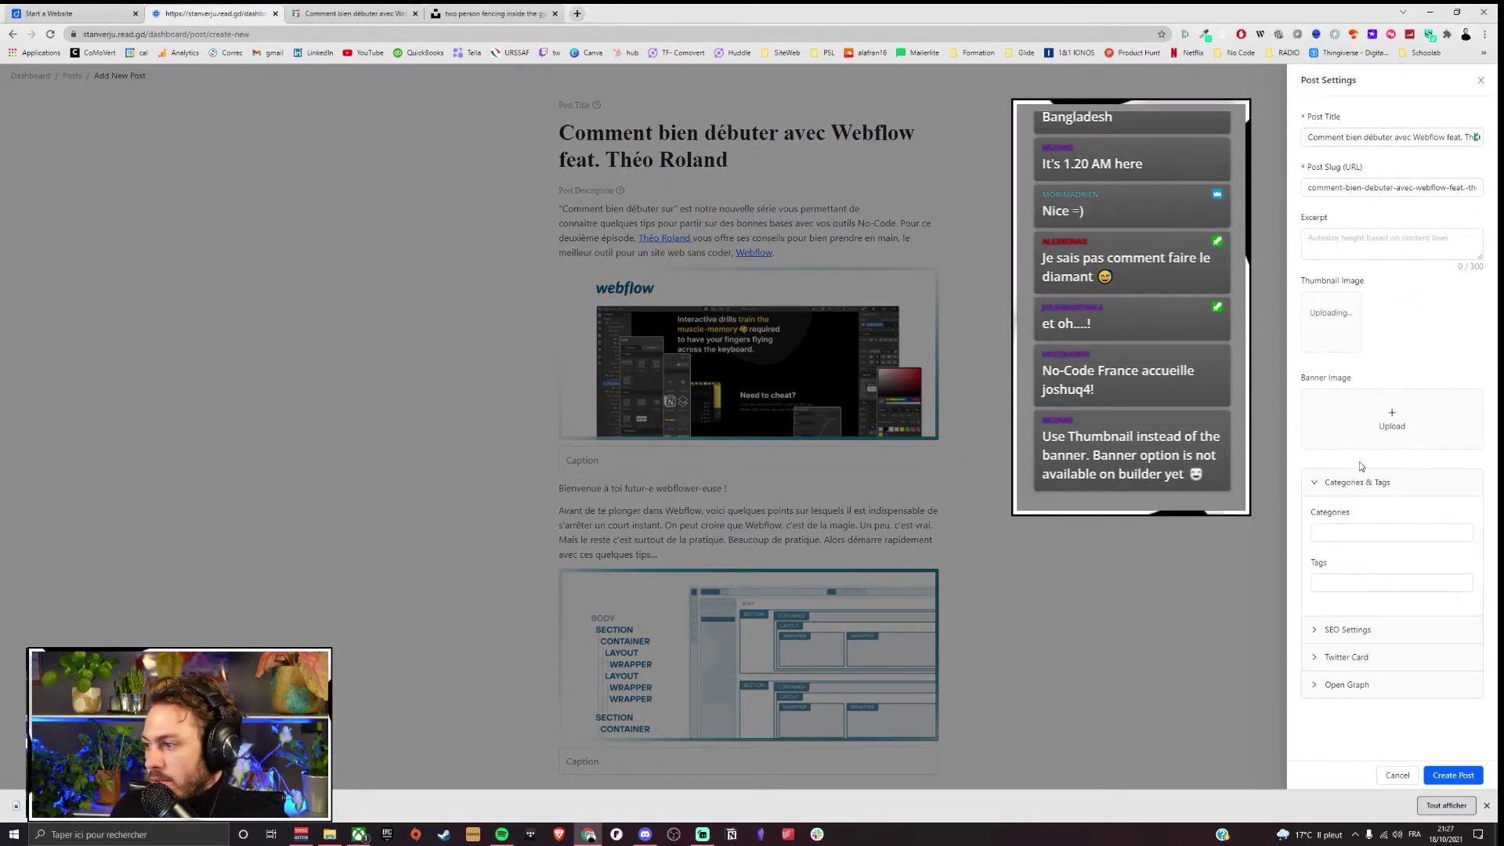
# Step: Assign the category Outils and several tags to the Webflow post and create it
pyautogui.click(1341, 533)
pyautogui.click(1341, 557)
pyautogui.click(1346, 583)
pyautogui.click(1344, 608)
pyautogui.click(1347, 626)
pyautogui.click(1347, 644)
pyautogui.click(1409, 630)
pyautogui.click(1450, 775)
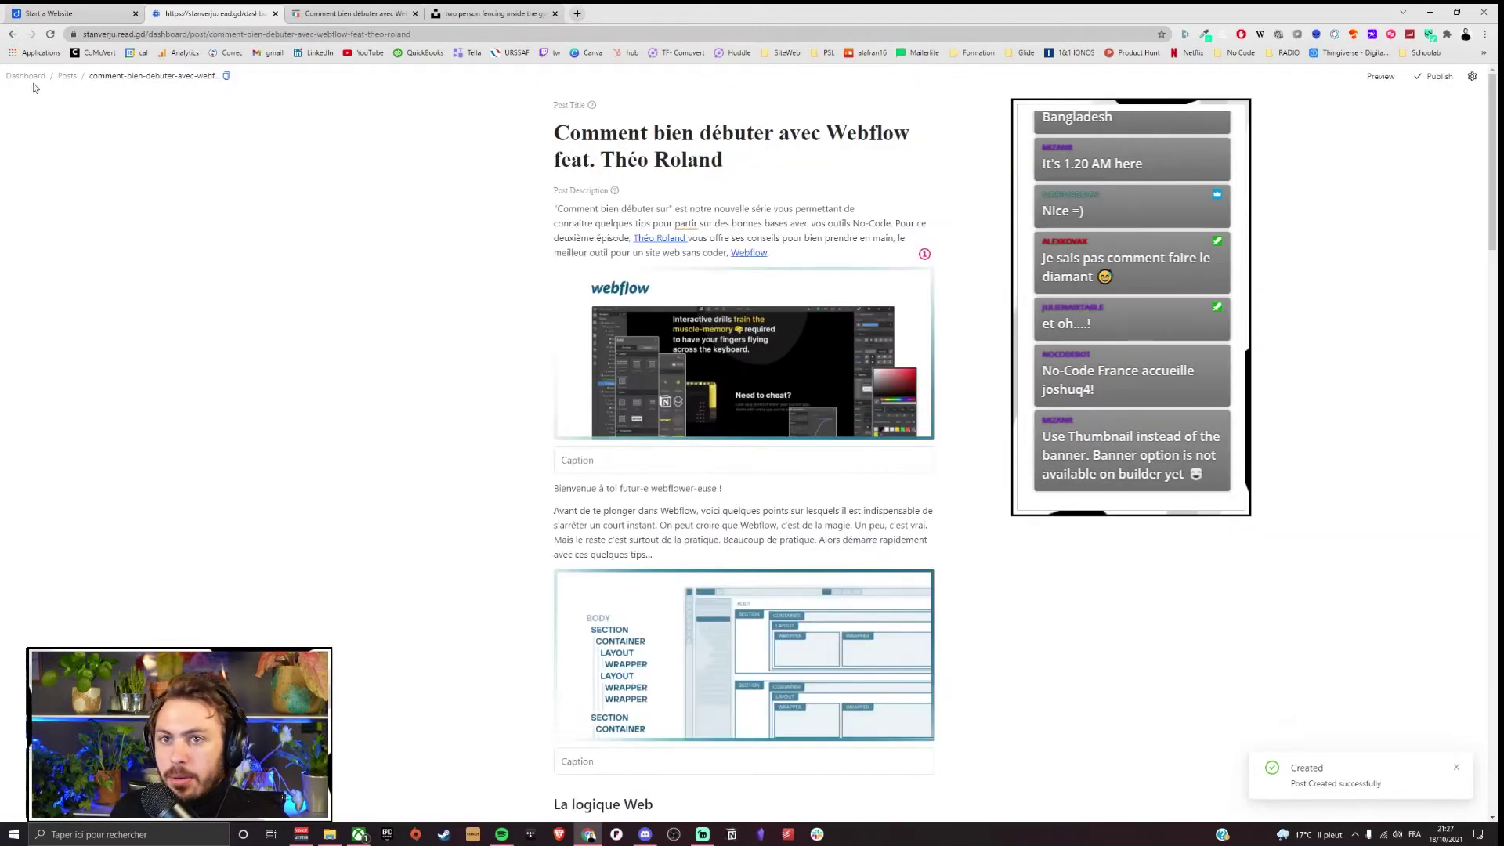
# Step: Reopen the #No-Codeuse episode 2 post, upload the fencing photo as its thumbnail image and open the uploaded thumbnail
pyautogui.click(69, 76)
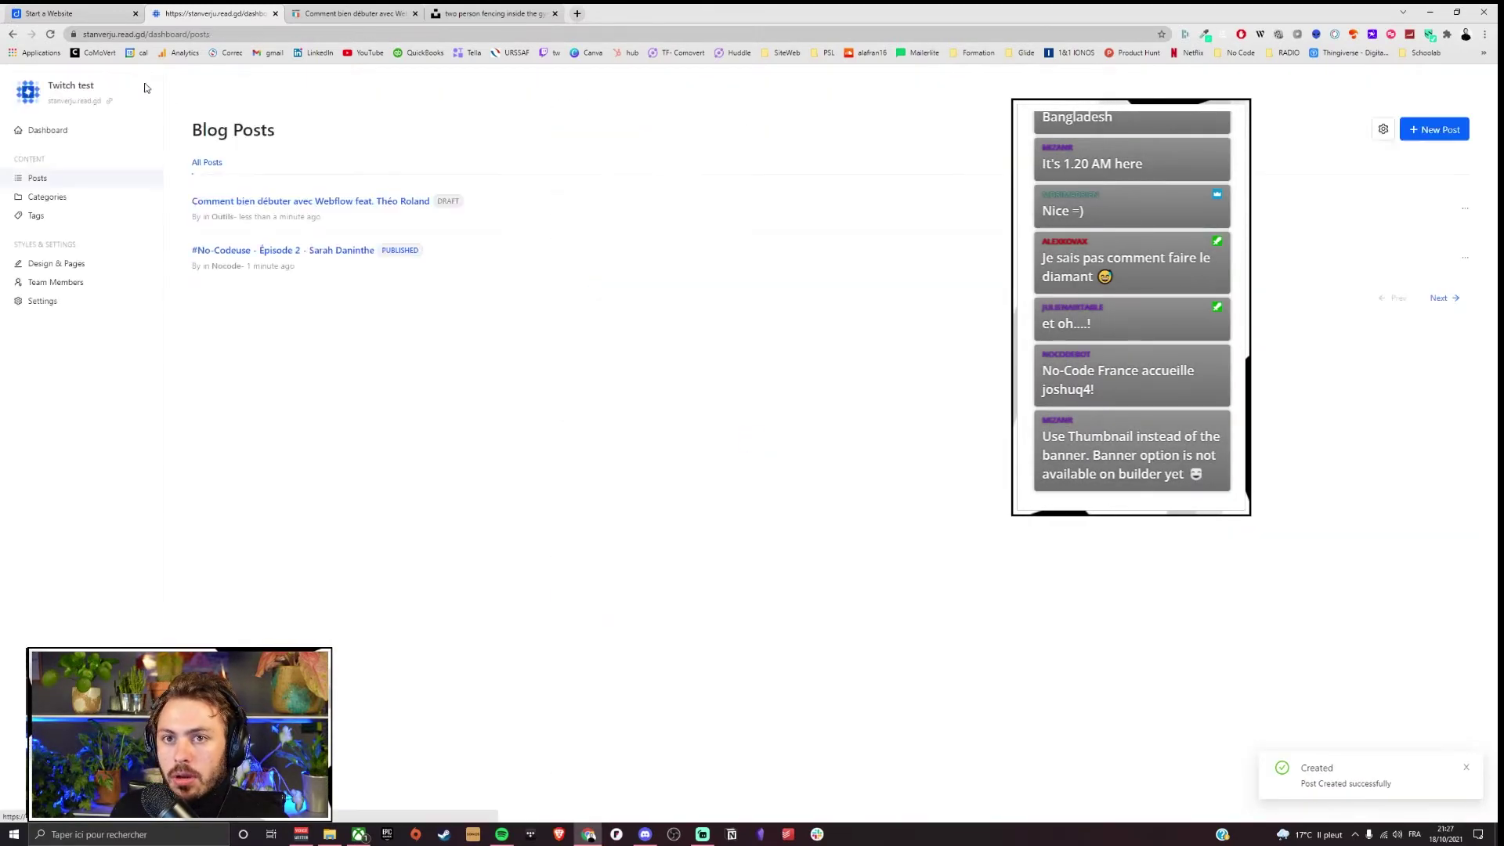
pyautogui.click(343, 251)
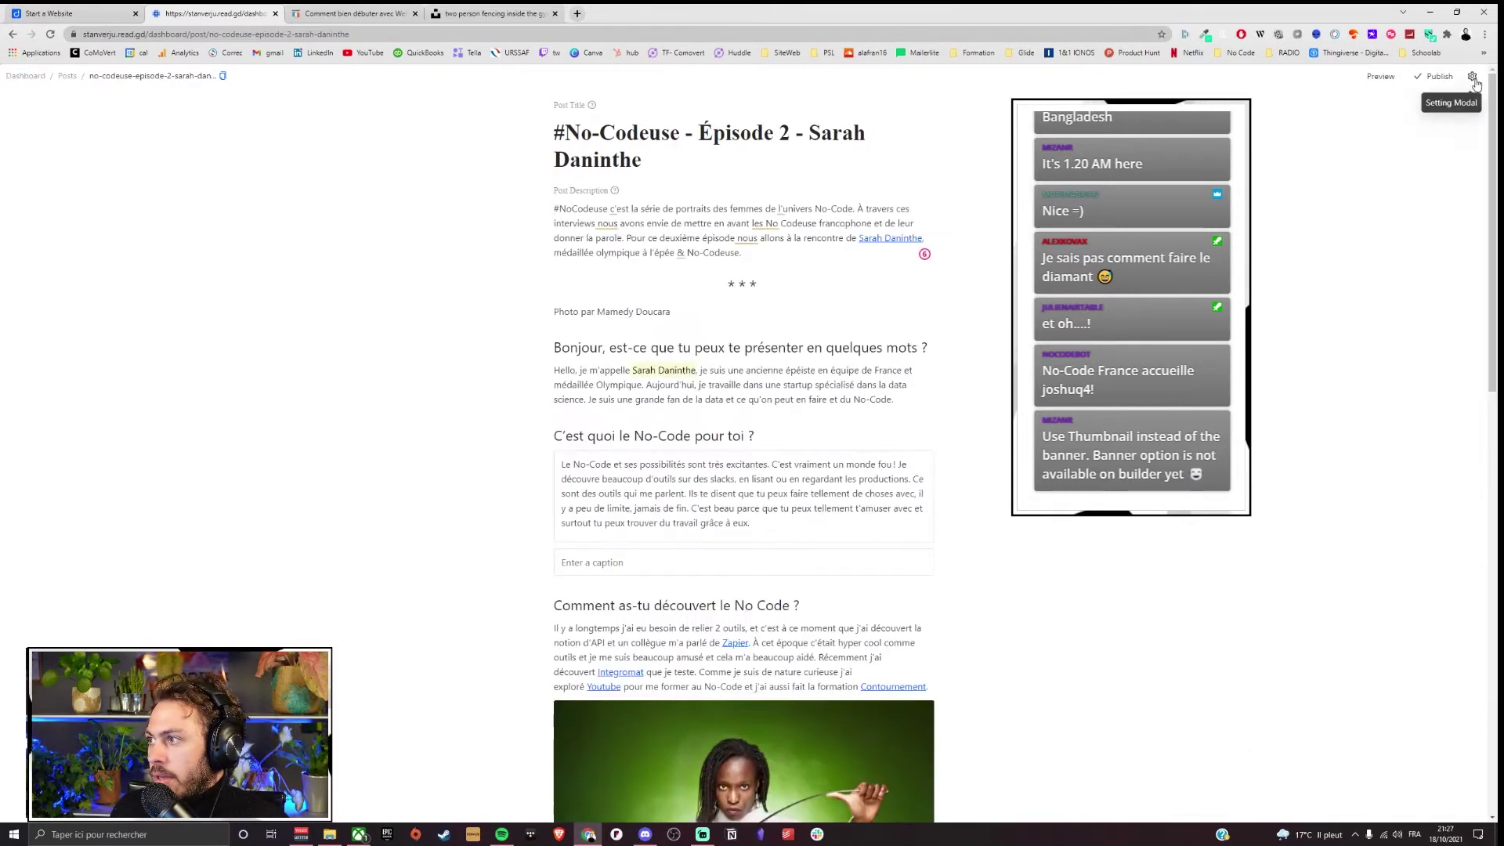
pyautogui.click(1477, 79)
pyautogui.click(1394, 335)
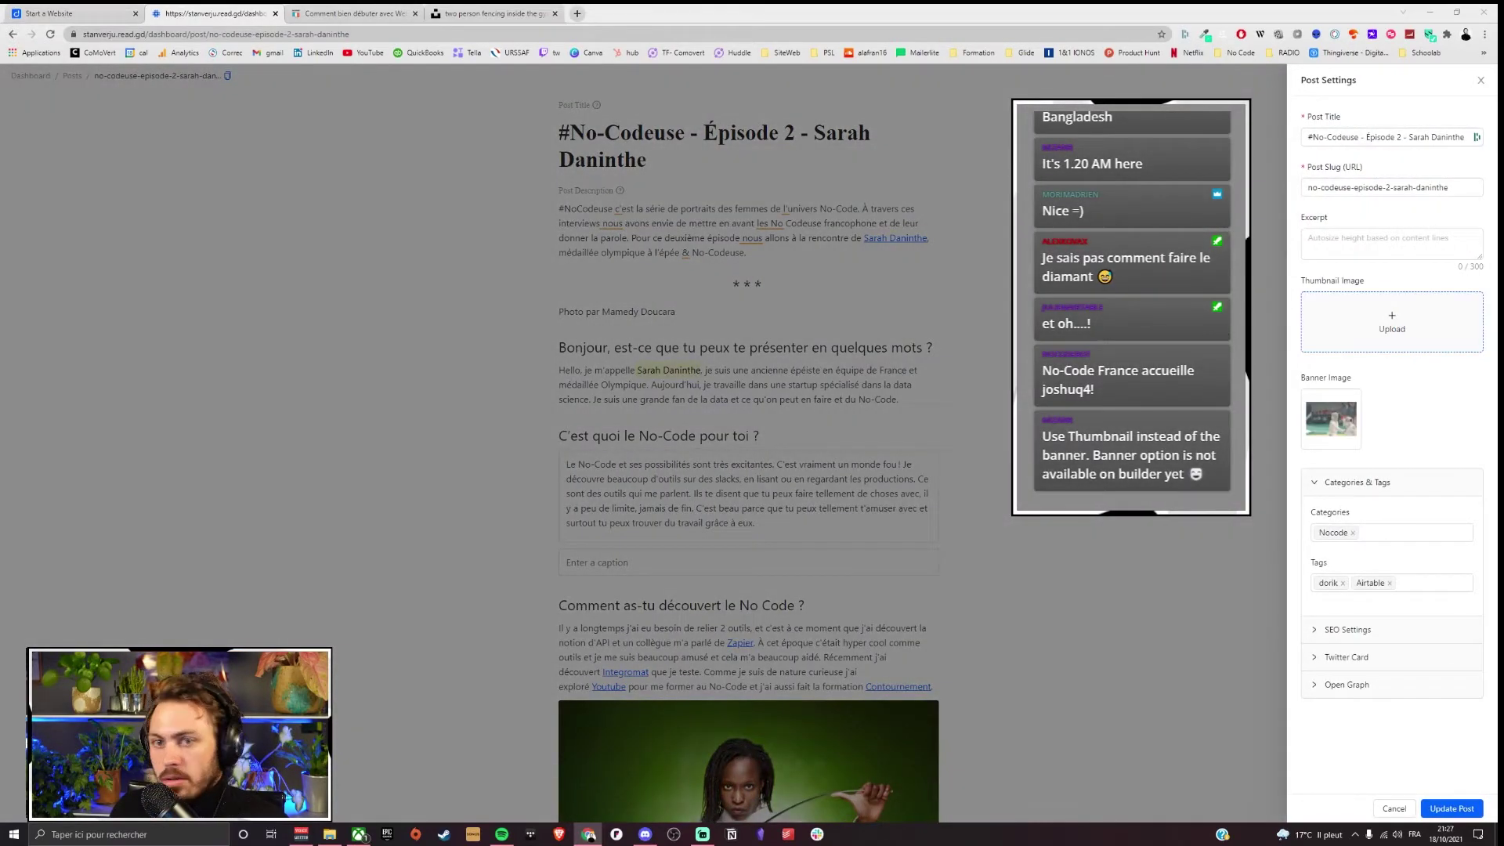
pyautogui.press('Return')
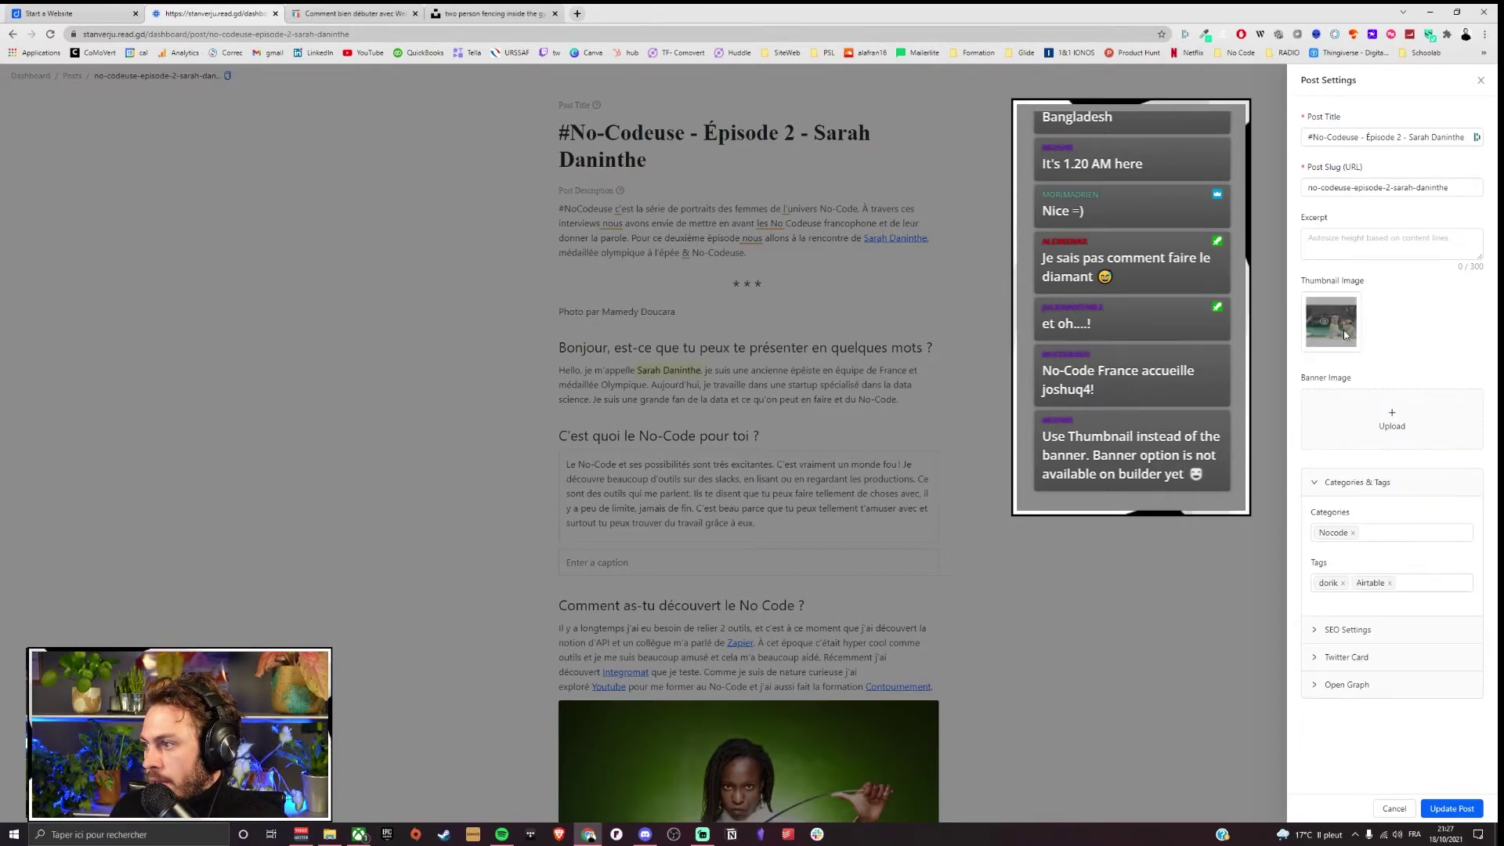
pyautogui.click(1330, 327)
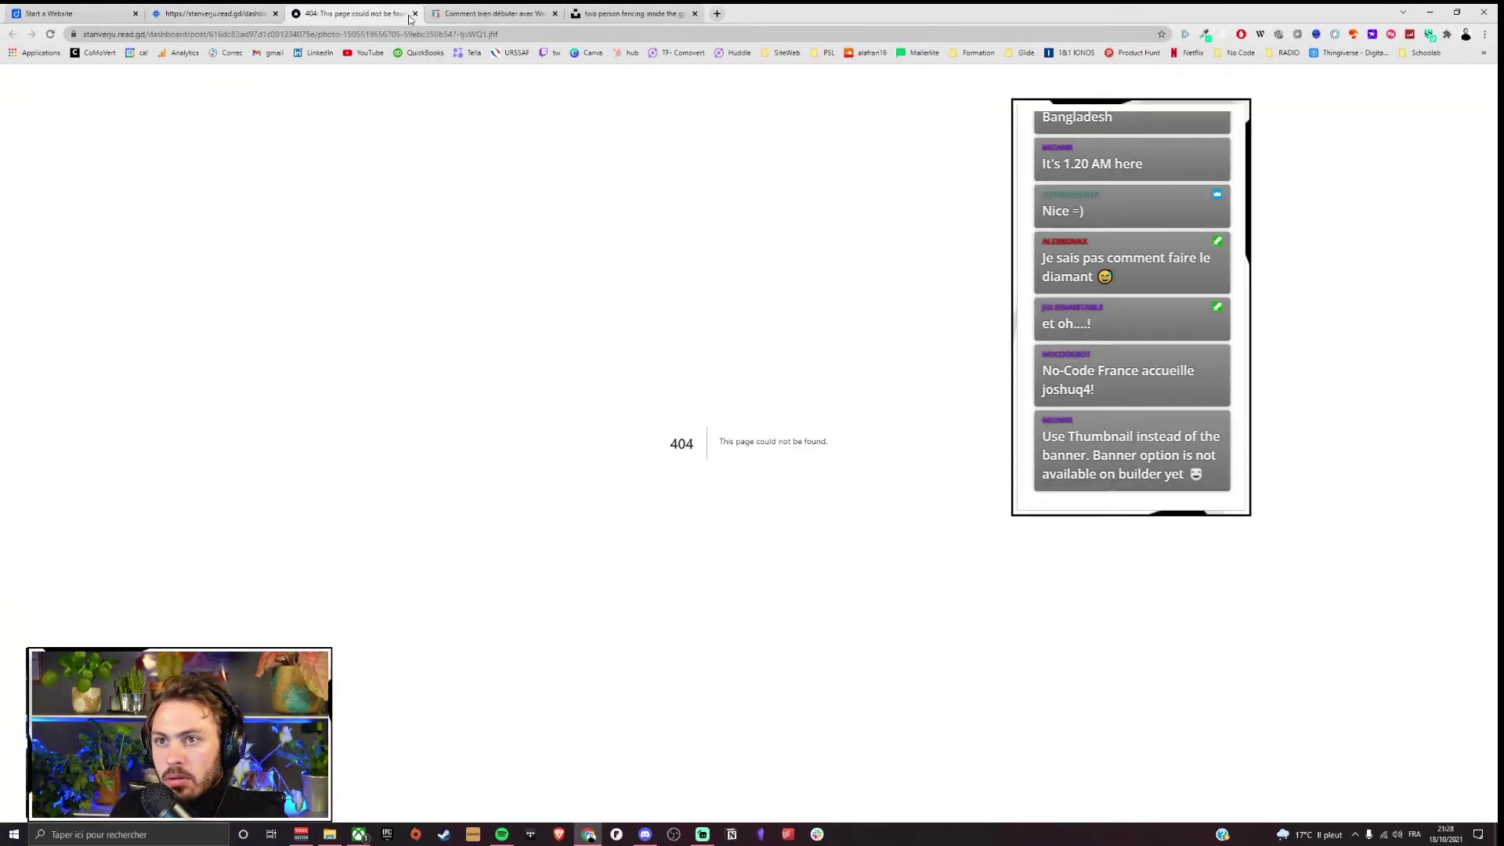
# Step: Close the page-not-found tab and save the updated settings of the #No-Codeuse episode 2 post
pyautogui.click(414, 14)
pyautogui.click(1450, 809)
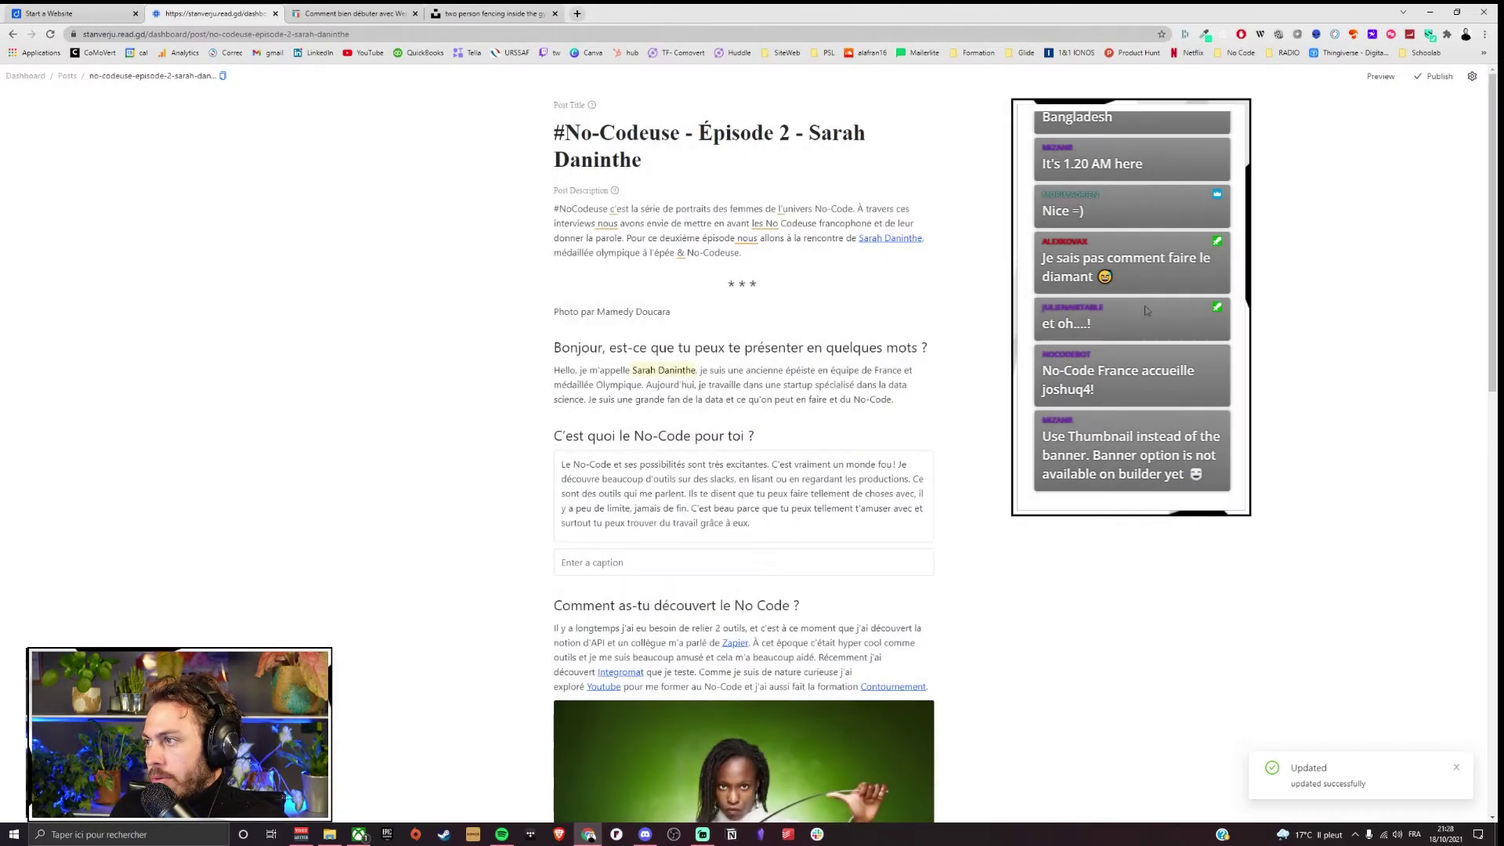
pyautogui.click(69, 77)
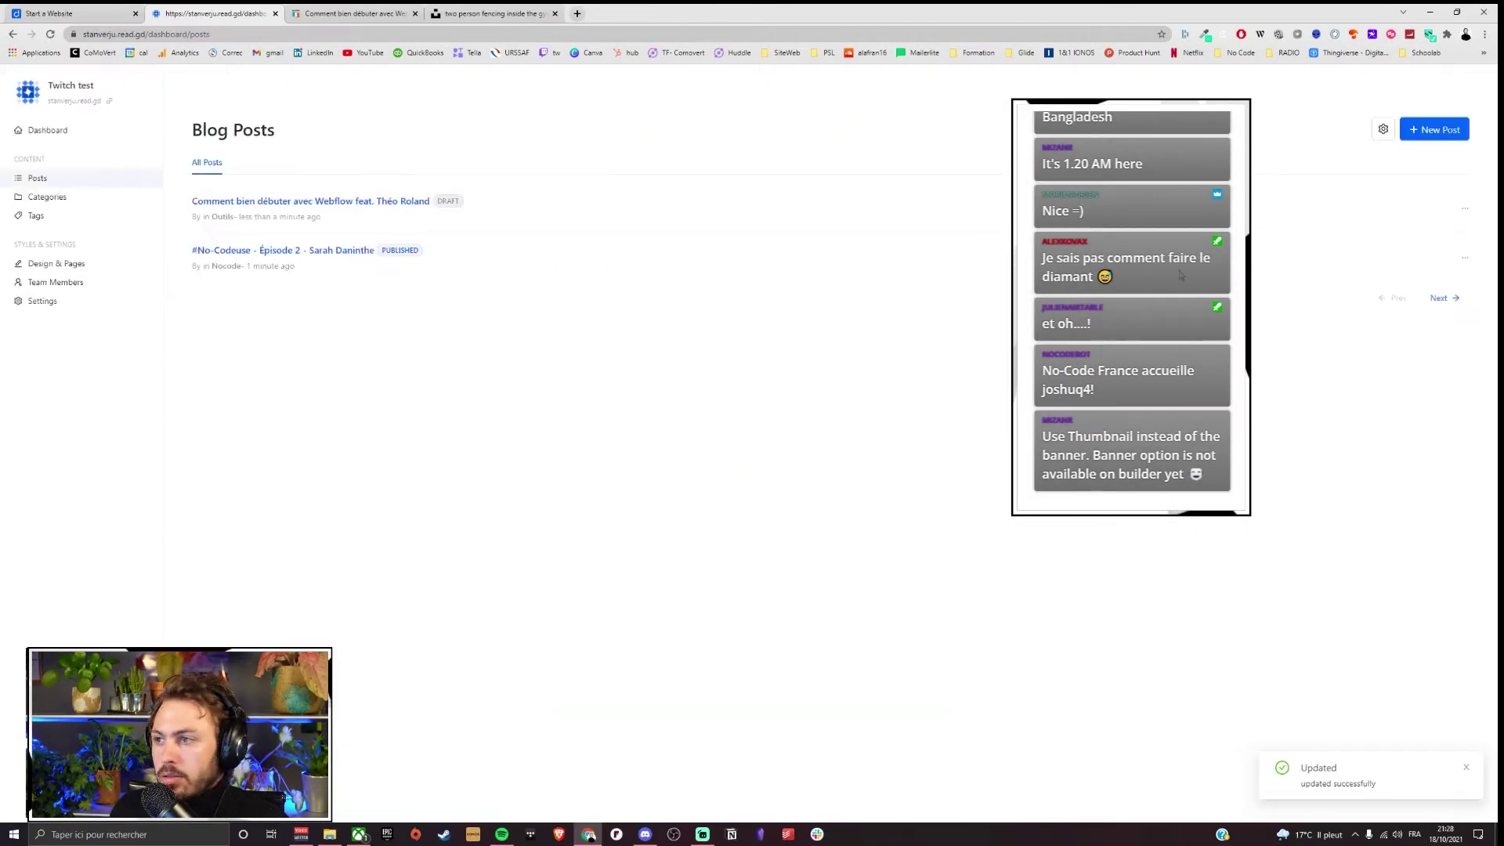
# Step: Publish the draft Webflow post, update it from its post settings and close the fencing stock photo tab
pyautogui.click(330, 200)
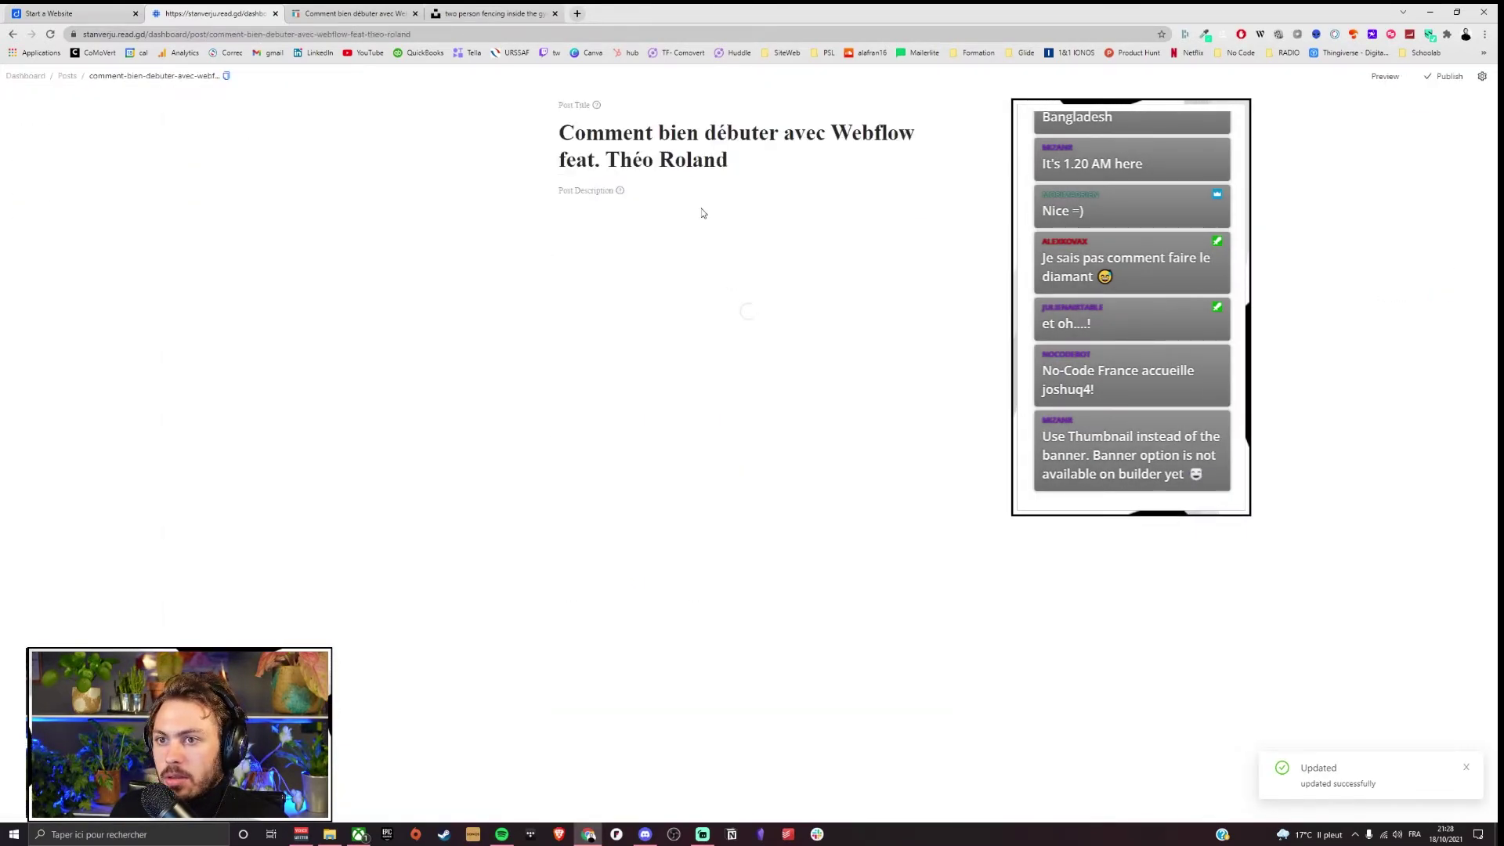
pyautogui.click(1473, 77)
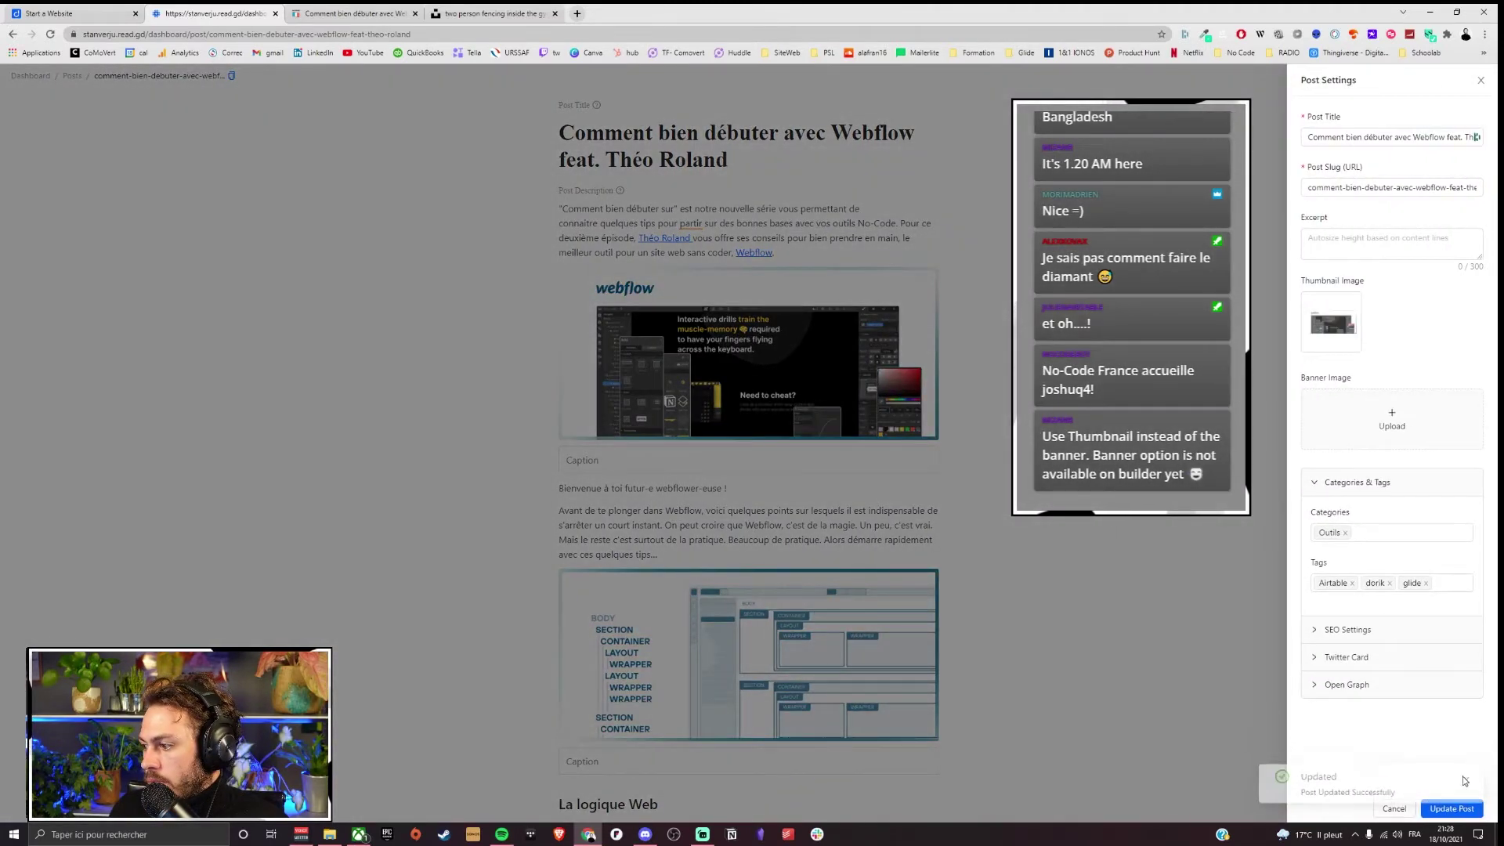
pyautogui.click(1451, 809)
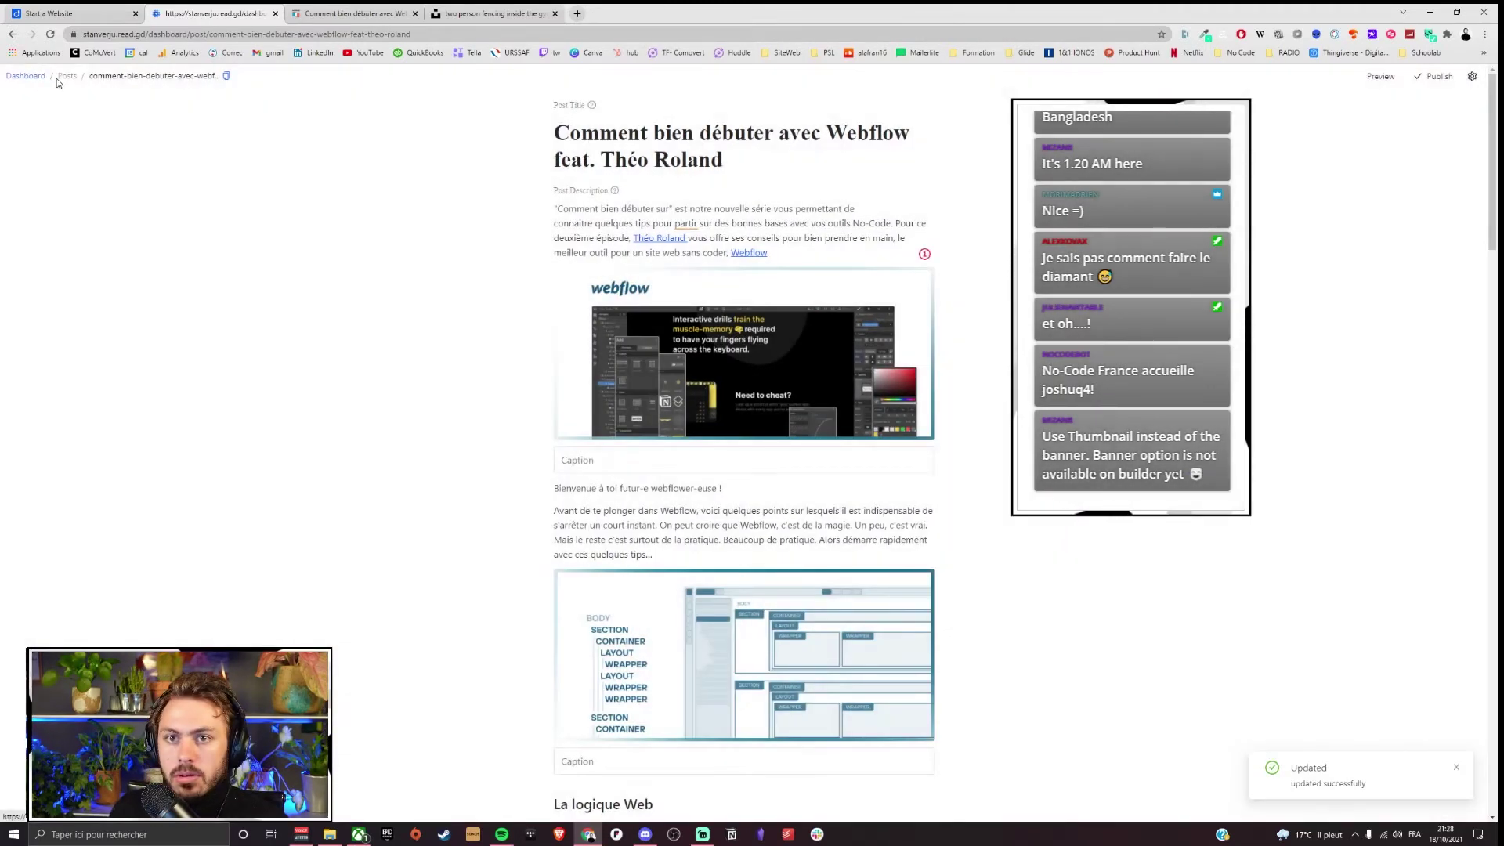
pyautogui.click(63, 78)
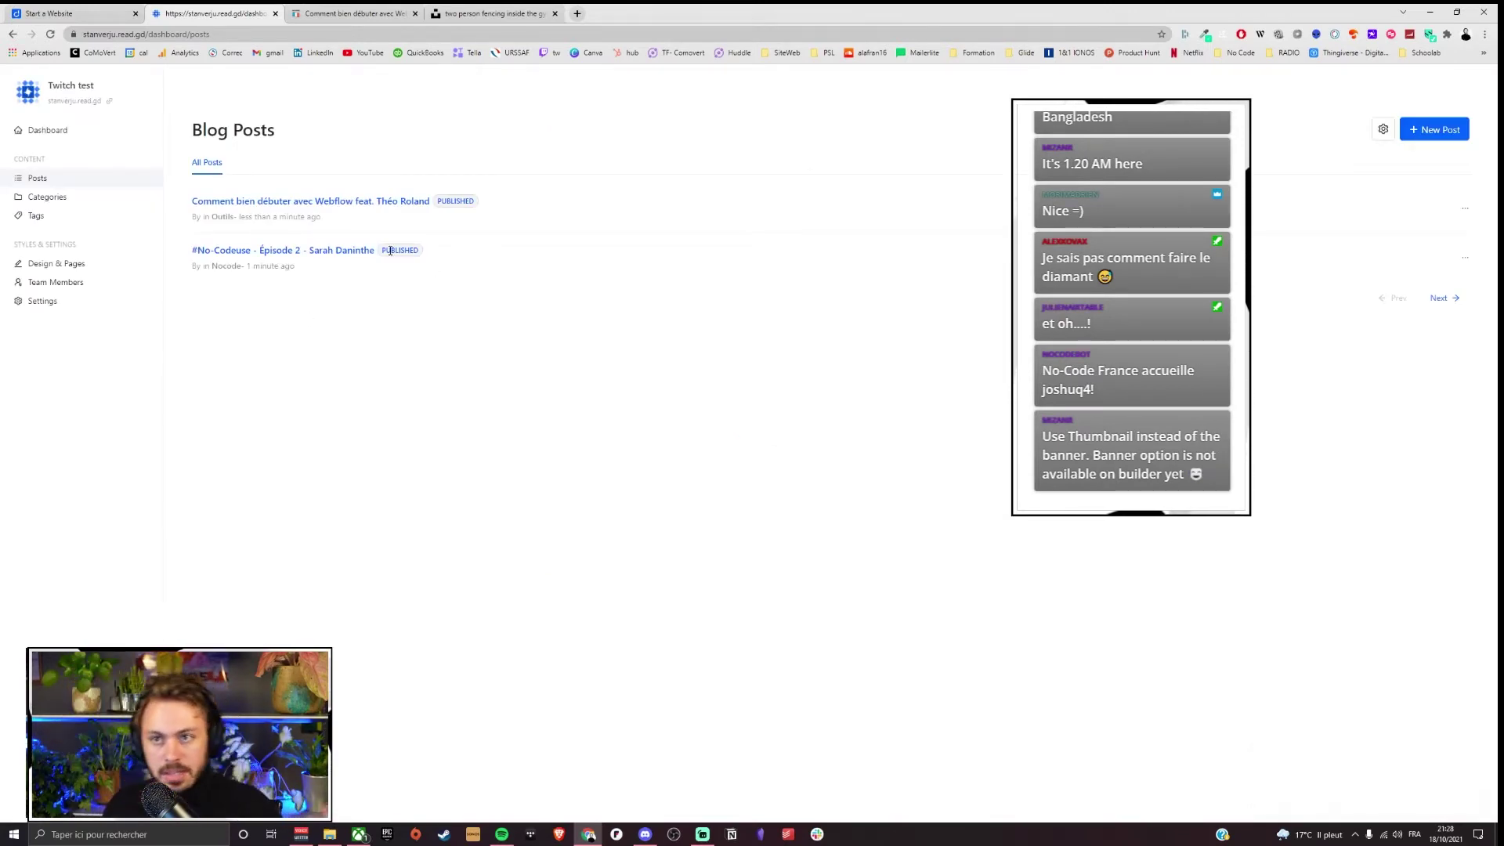
pyautogui.click(558, 14)
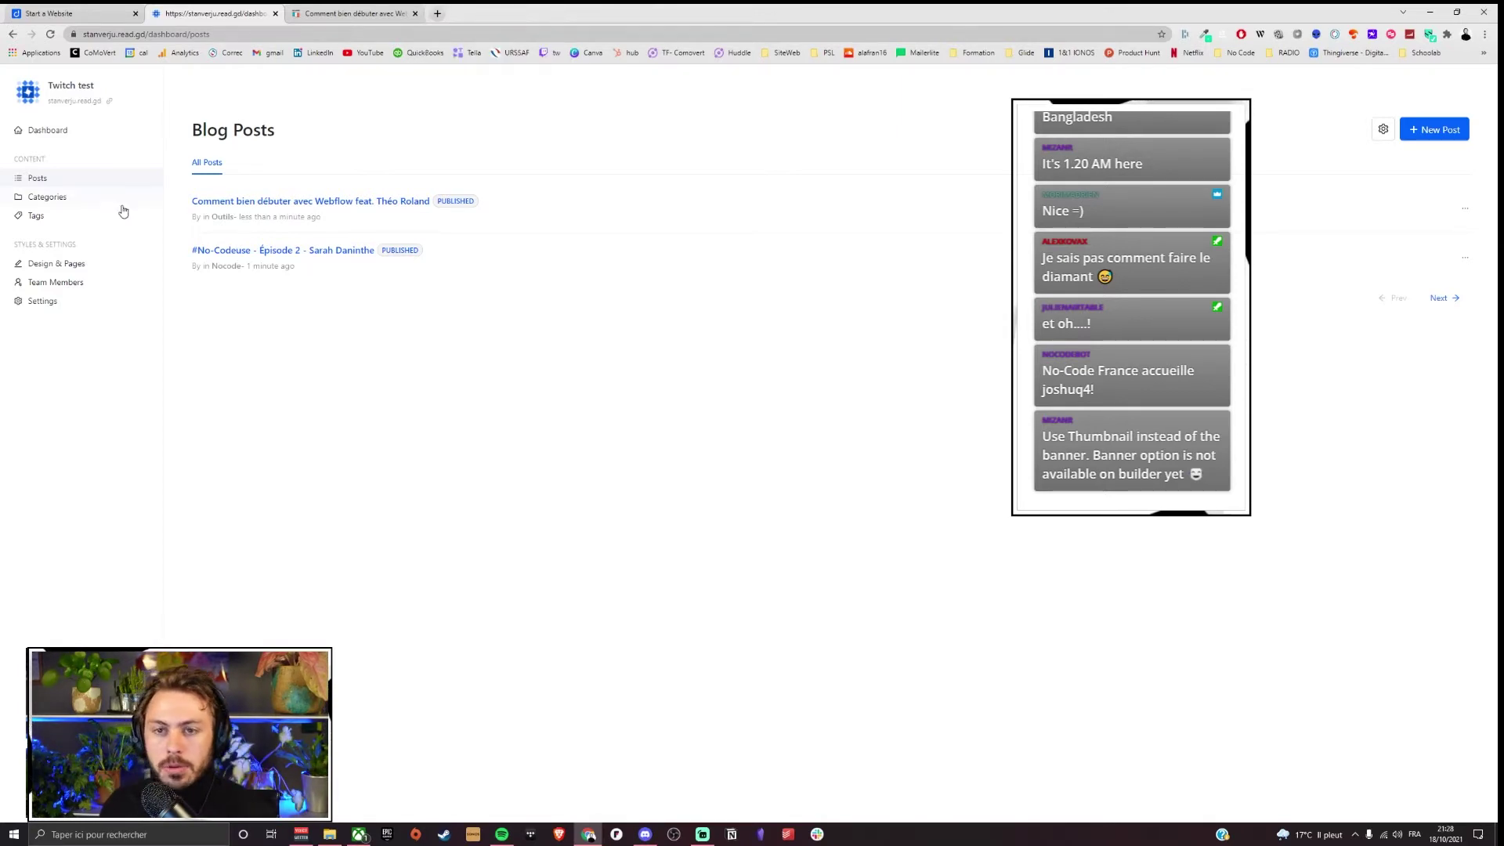
# Step: Review the site's lists of categories and tags
pyautogui.click(85, 199)
pyautogui.click(58, 224)
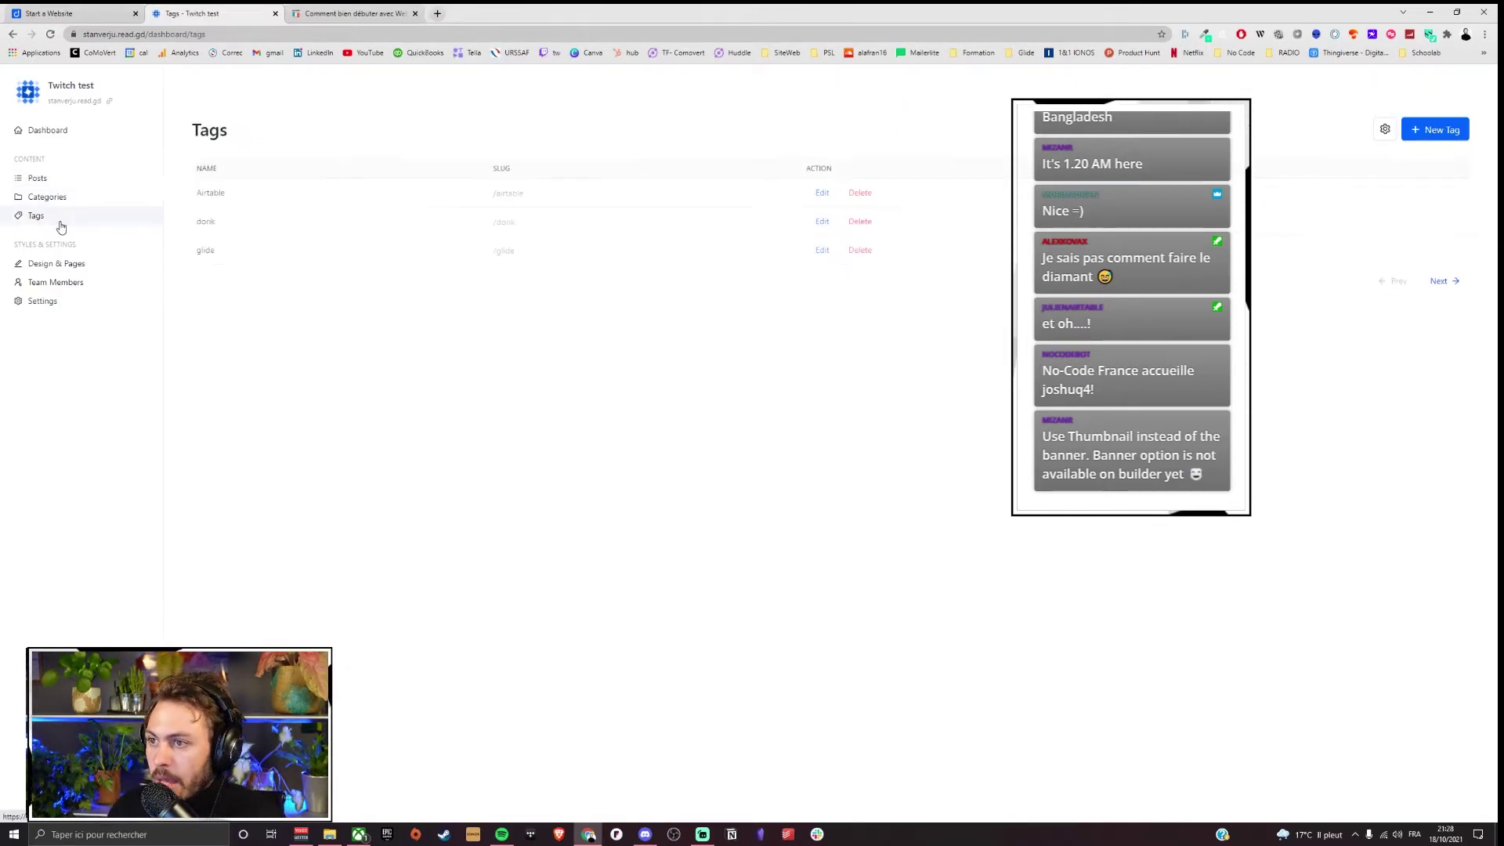
pyautogui.click(52, 203)
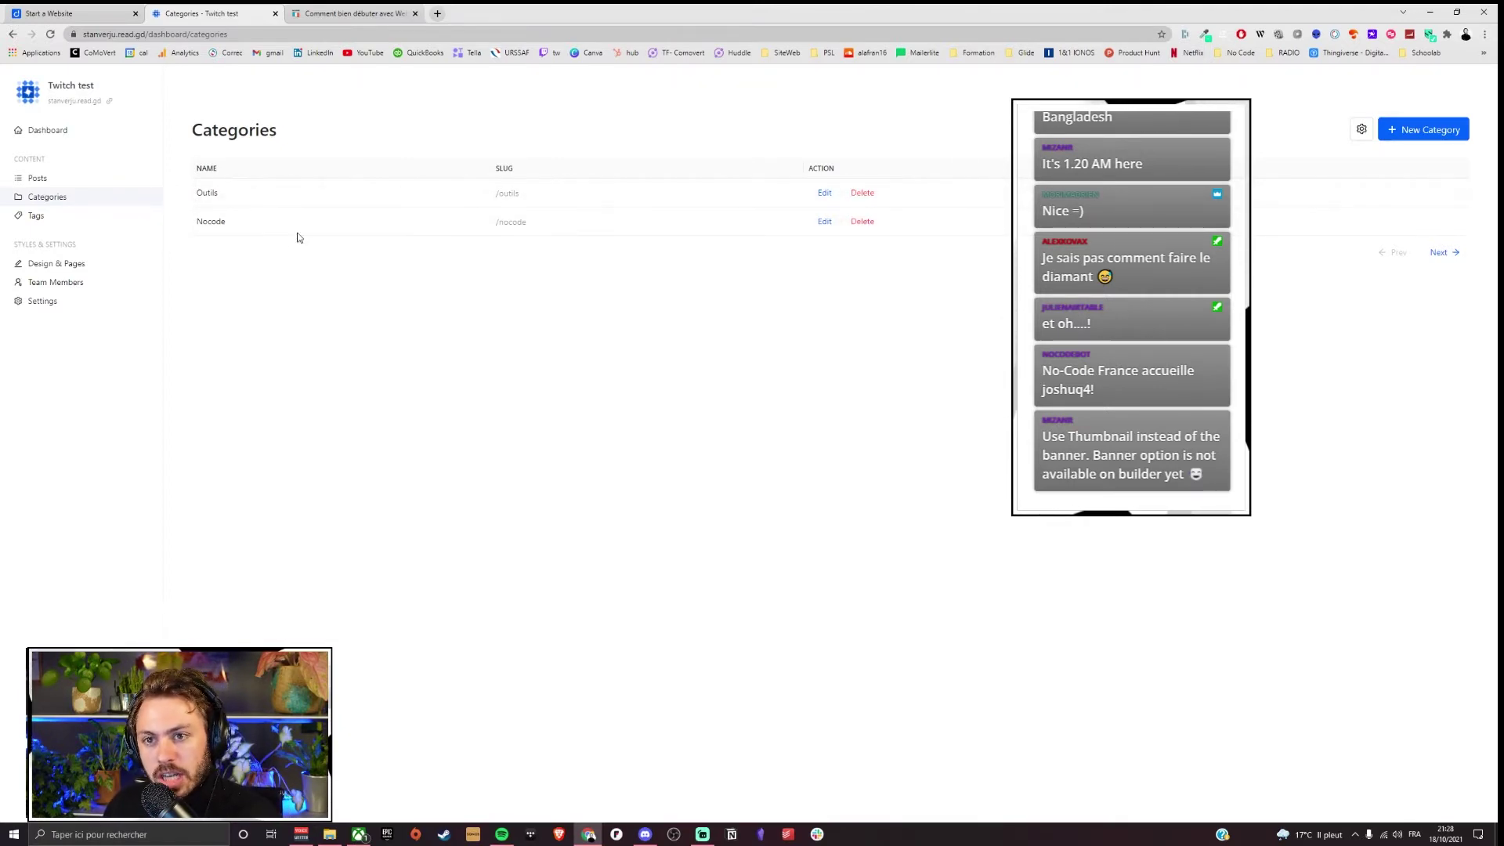
pyautogui.click(45, 217)
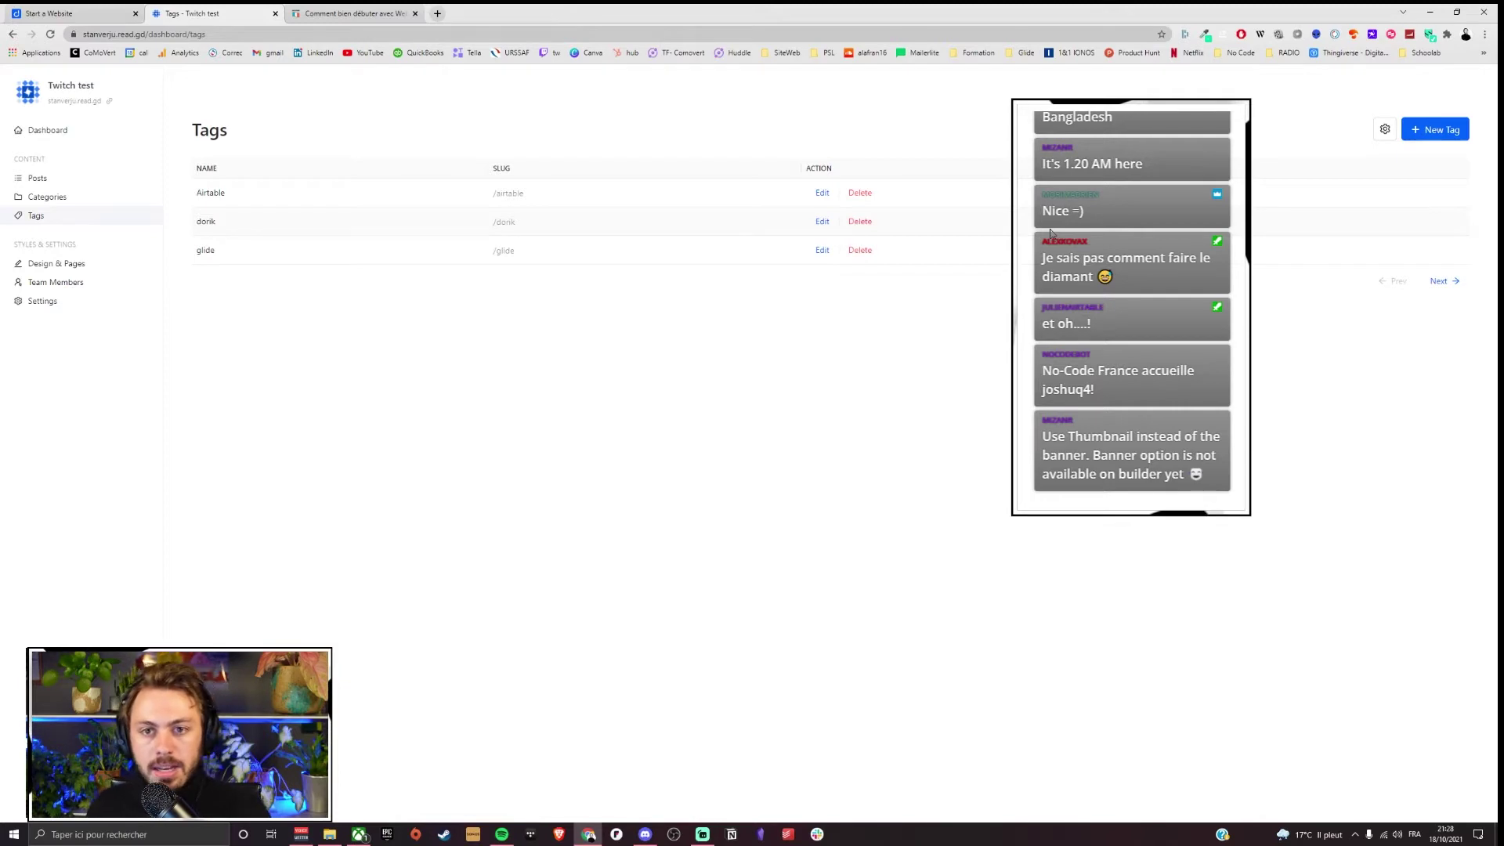
# Step: Open the homepage in the design editor and check its tablet, mobile and desktop views
pyautogui.click(55, 265)
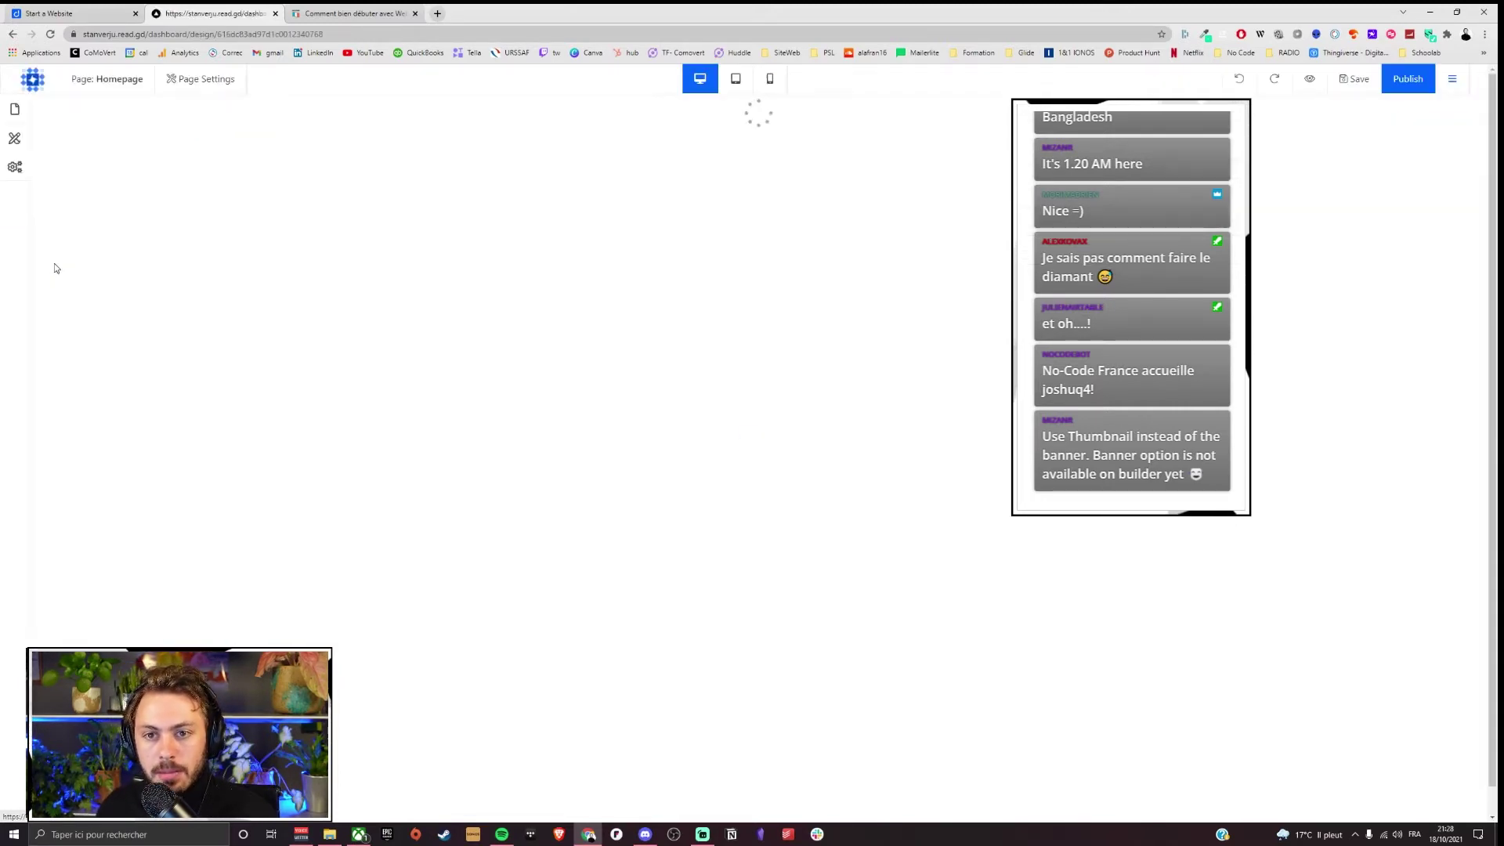
pyautogui.click(740, 78)
pyautogui.click(775, 78)
pyautogui.click(705, 78)
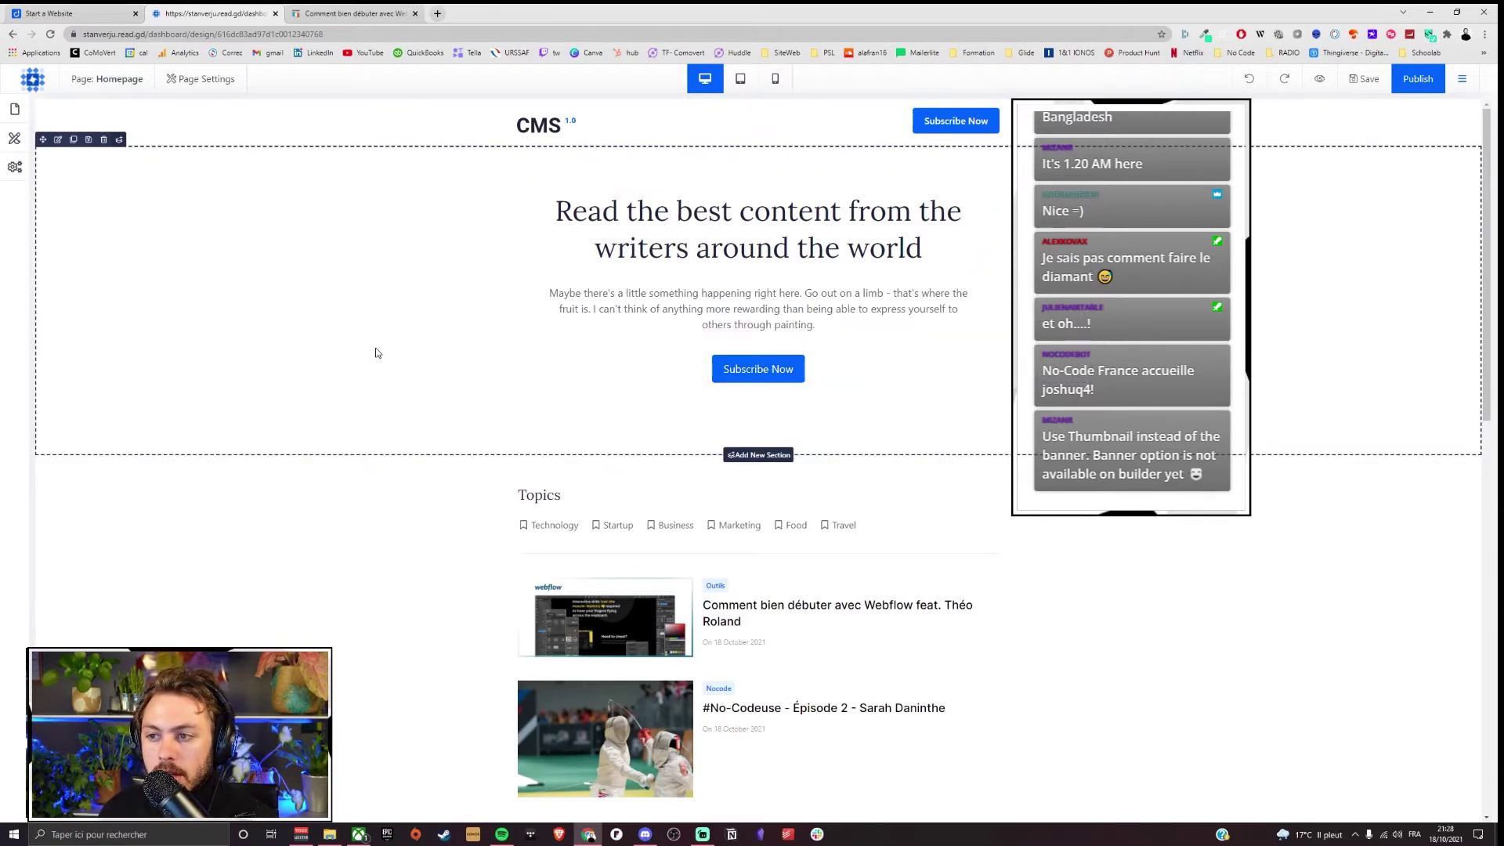
# Step: Examine the homepage sections, including the hero, the Topics post list and the Benefits of CMS 1.0 block
pyautogui.scroll(-4, 352, 436)
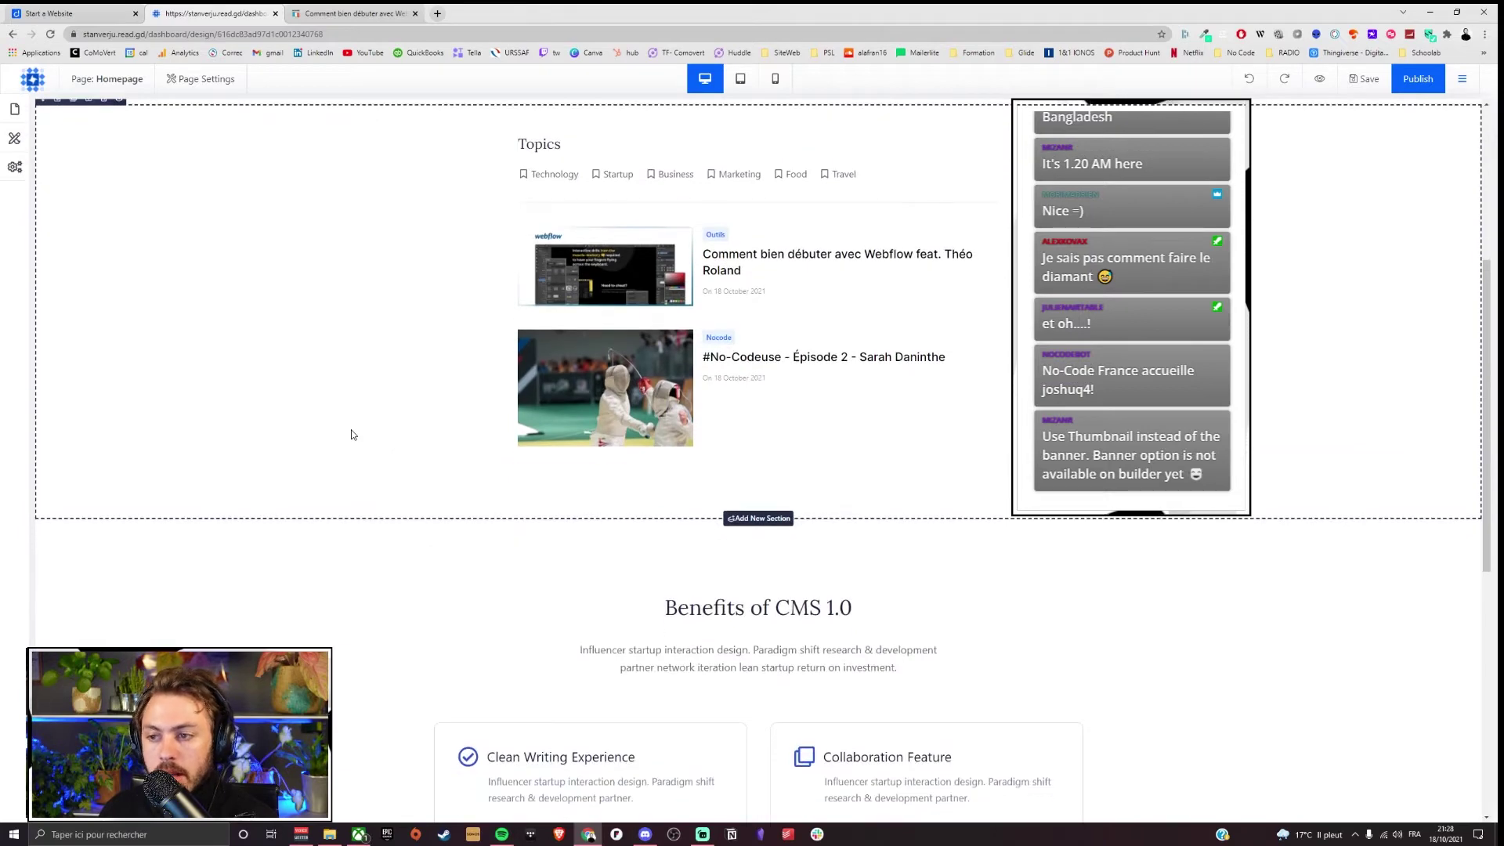
pyautogui.scroll(3, 497, 387)
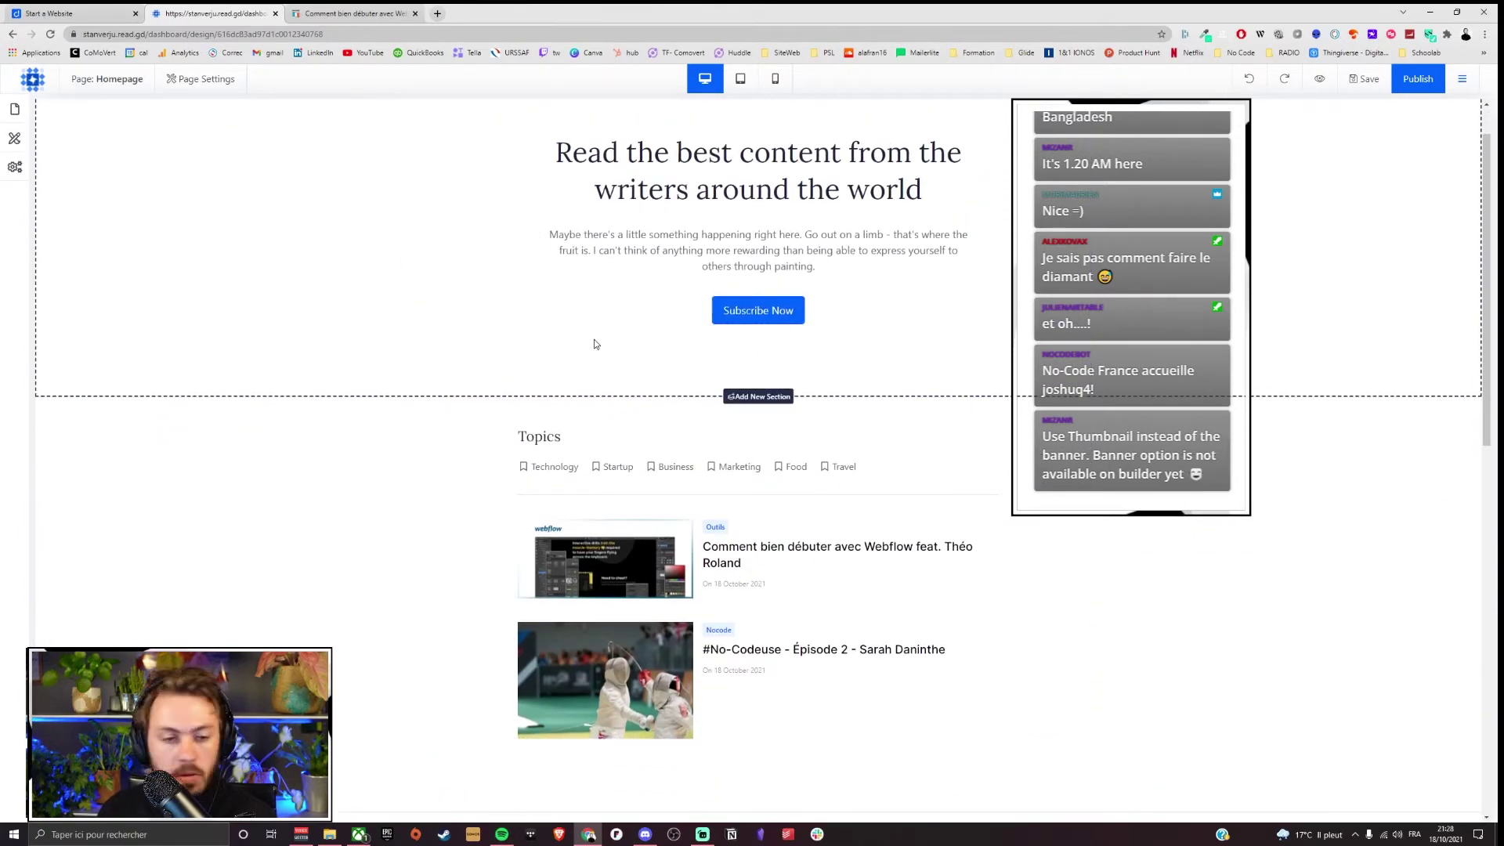
pyautogui.scroll(1, 593, 340)
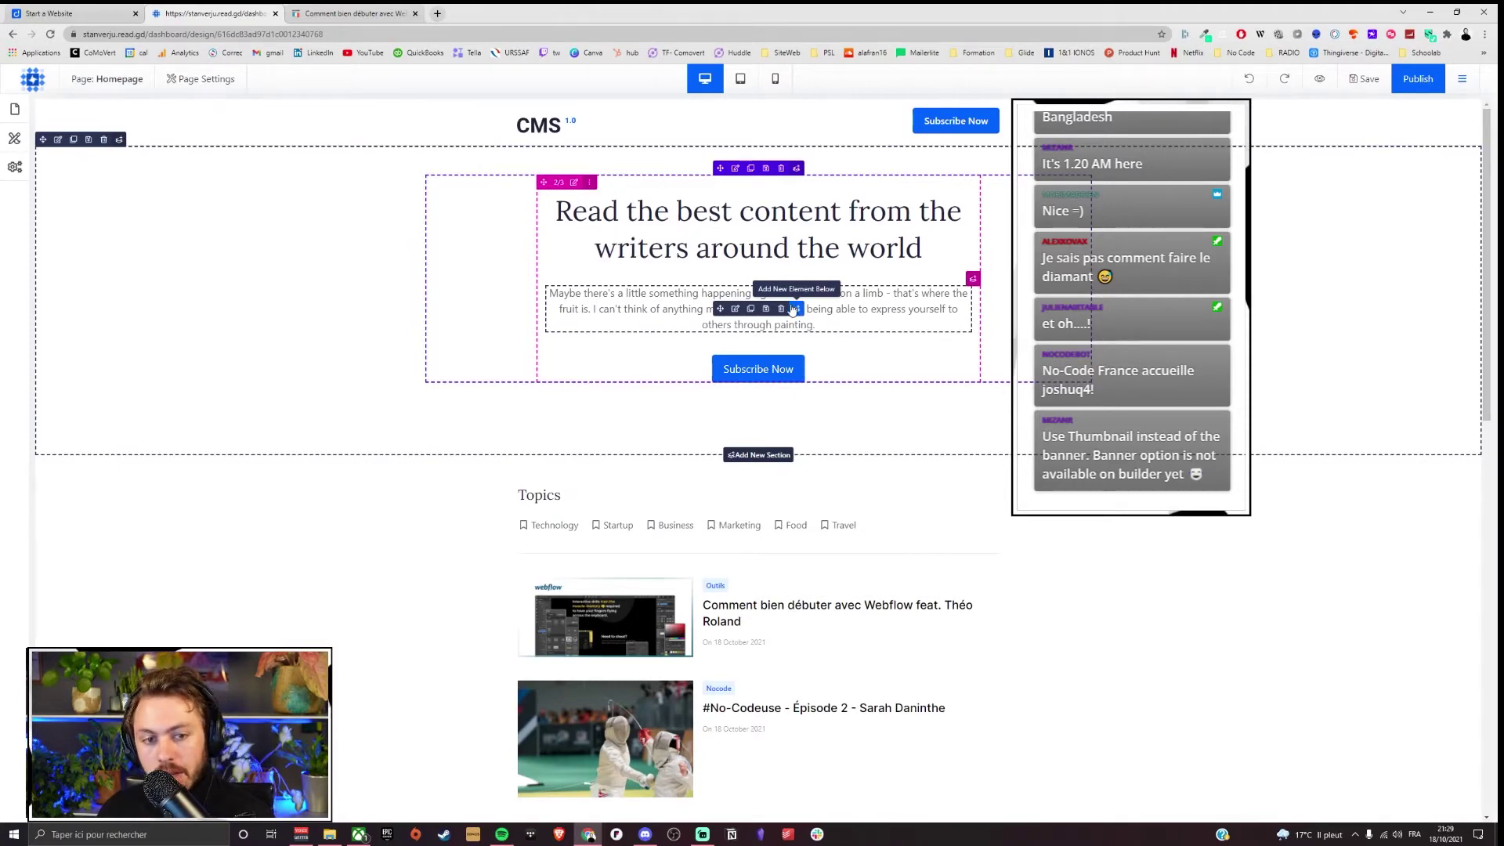
pyautogui.scroll(-6, 865, 405)
pyautogui.hotkey('ctrl', '+')
pyautogui.hotkey('ctrl', '+')
pyautogui.hotkey('ctrl', '+')
pyautogui.hotkey('ctrl', '+')
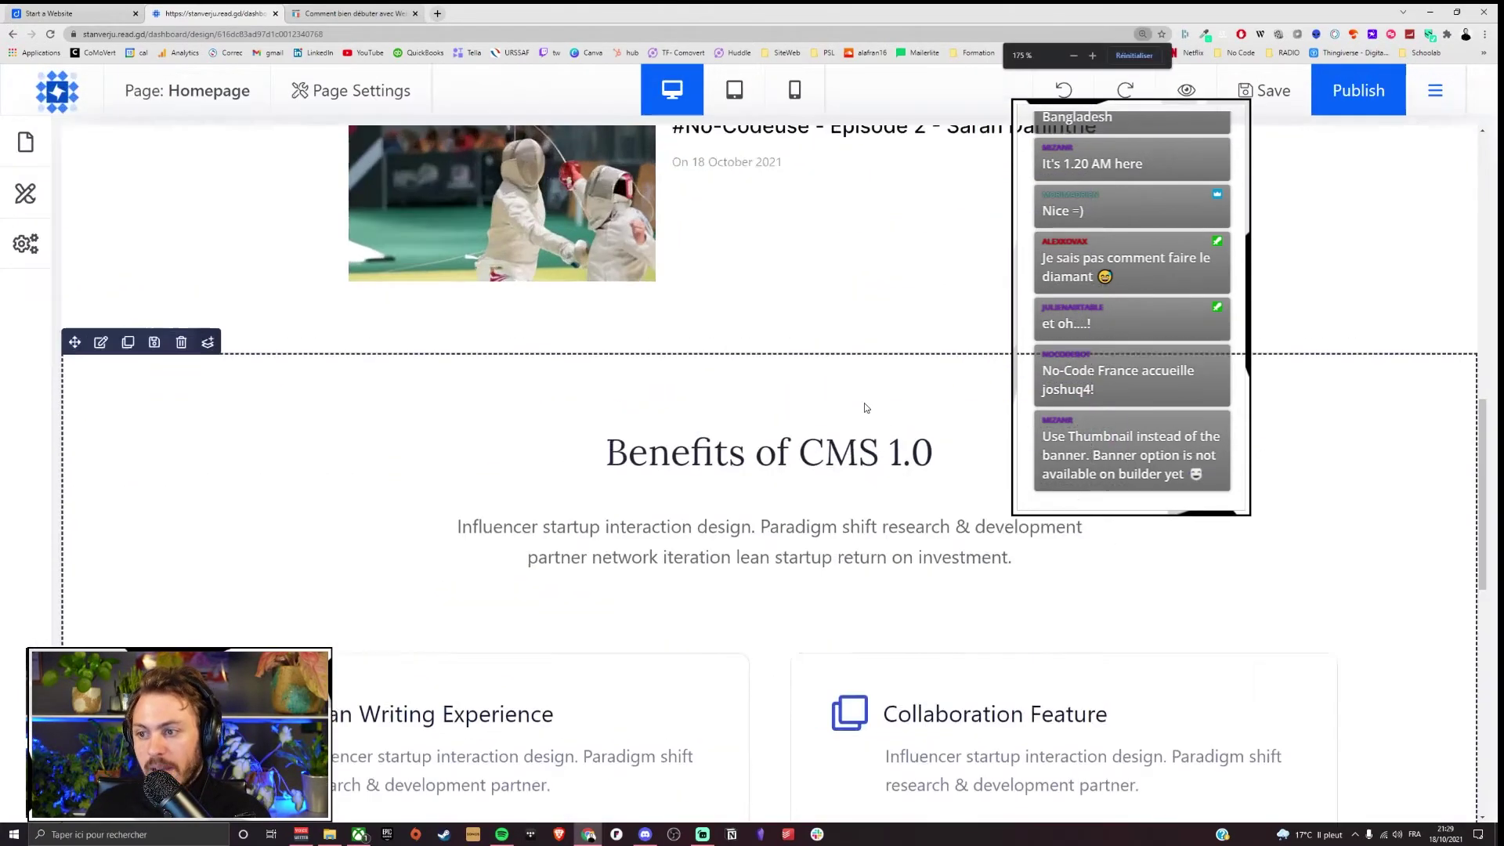
pyautogui.scroll(-2, 865, 405)
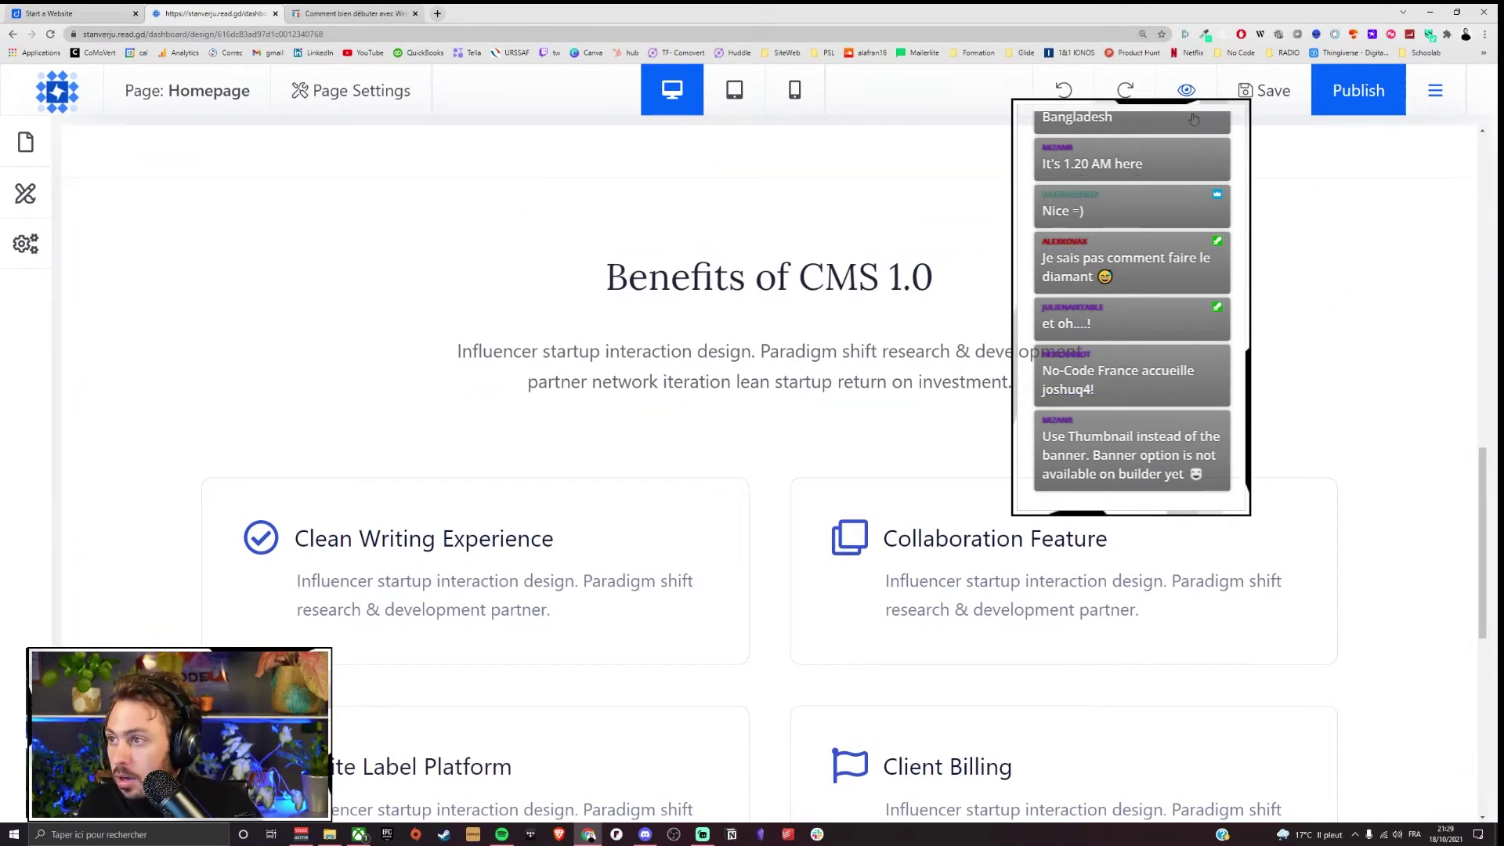
pyautogui.hotkey('ctrl', '-')
pyautogui.hotkey('ctrl', '-')
pyautogui.hotkey('ctrl', '-')
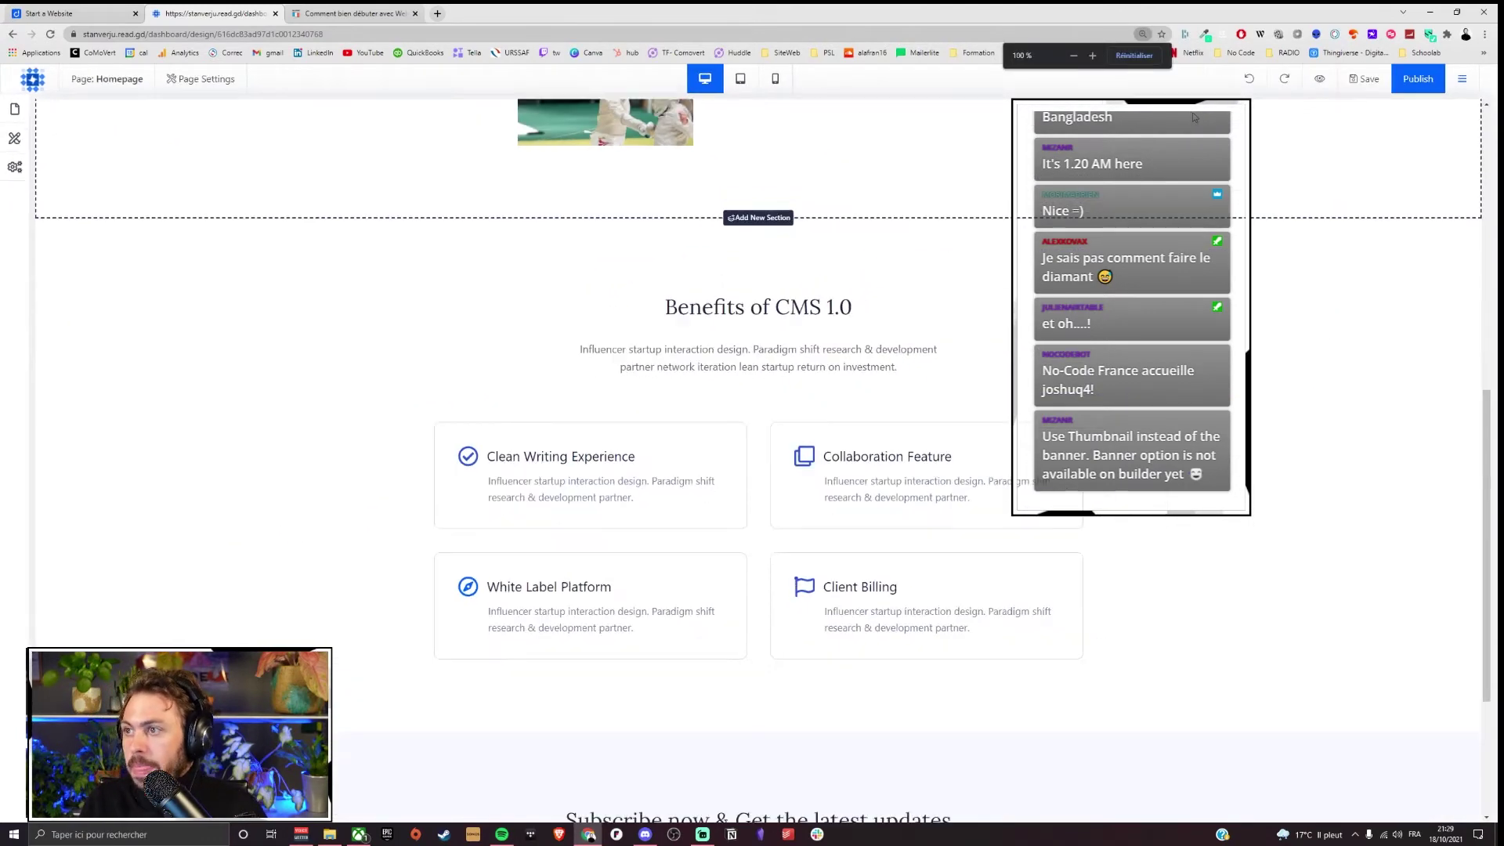
pyautogui.scroll(10, 939, 227)
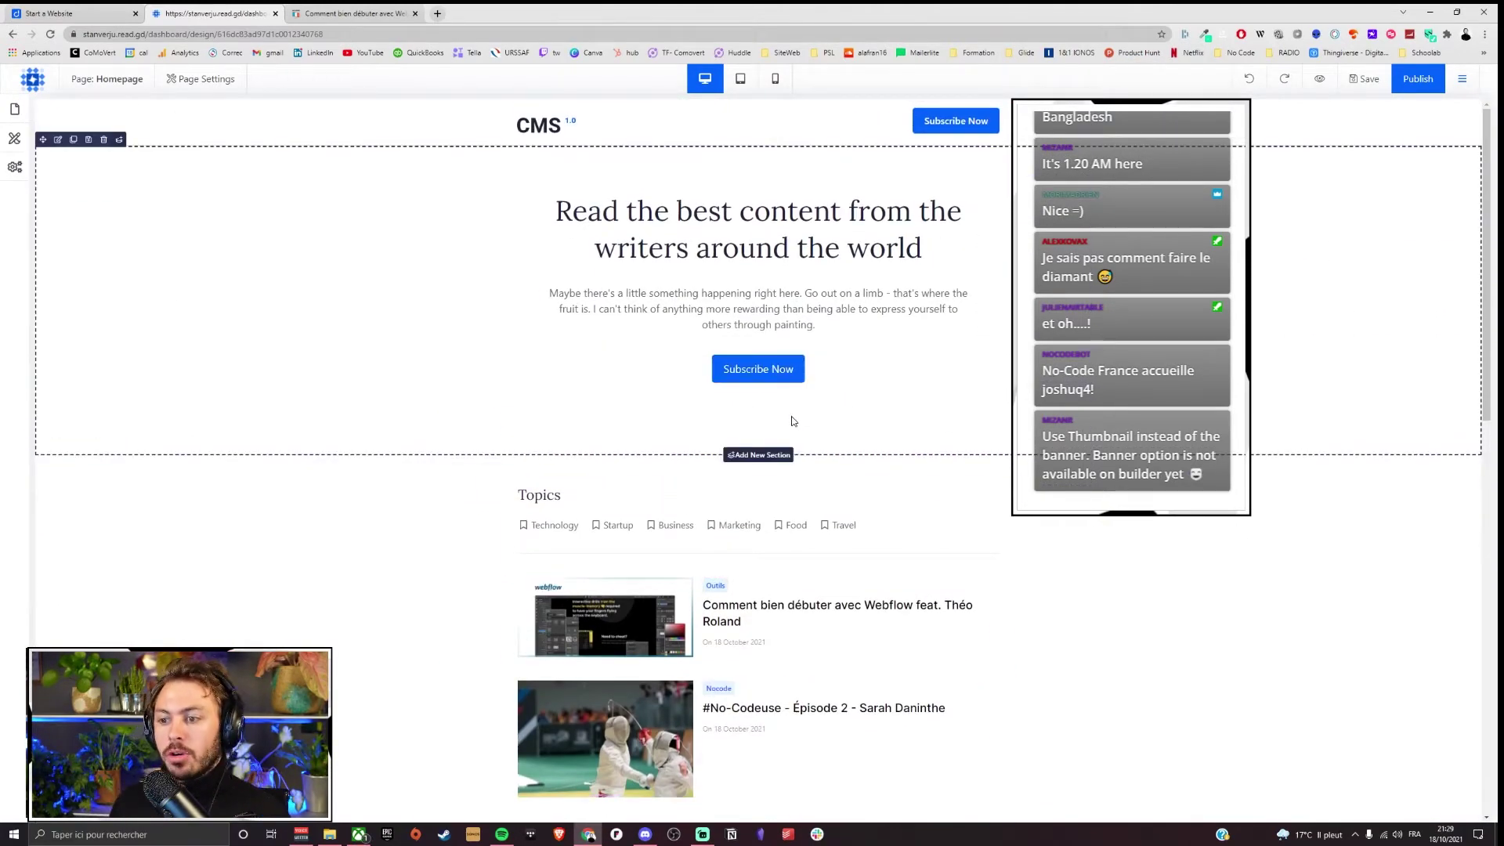
# Step: Browse the general elements that can be added below the homepage's hero paragraph
pyautogui.click(795, 309)
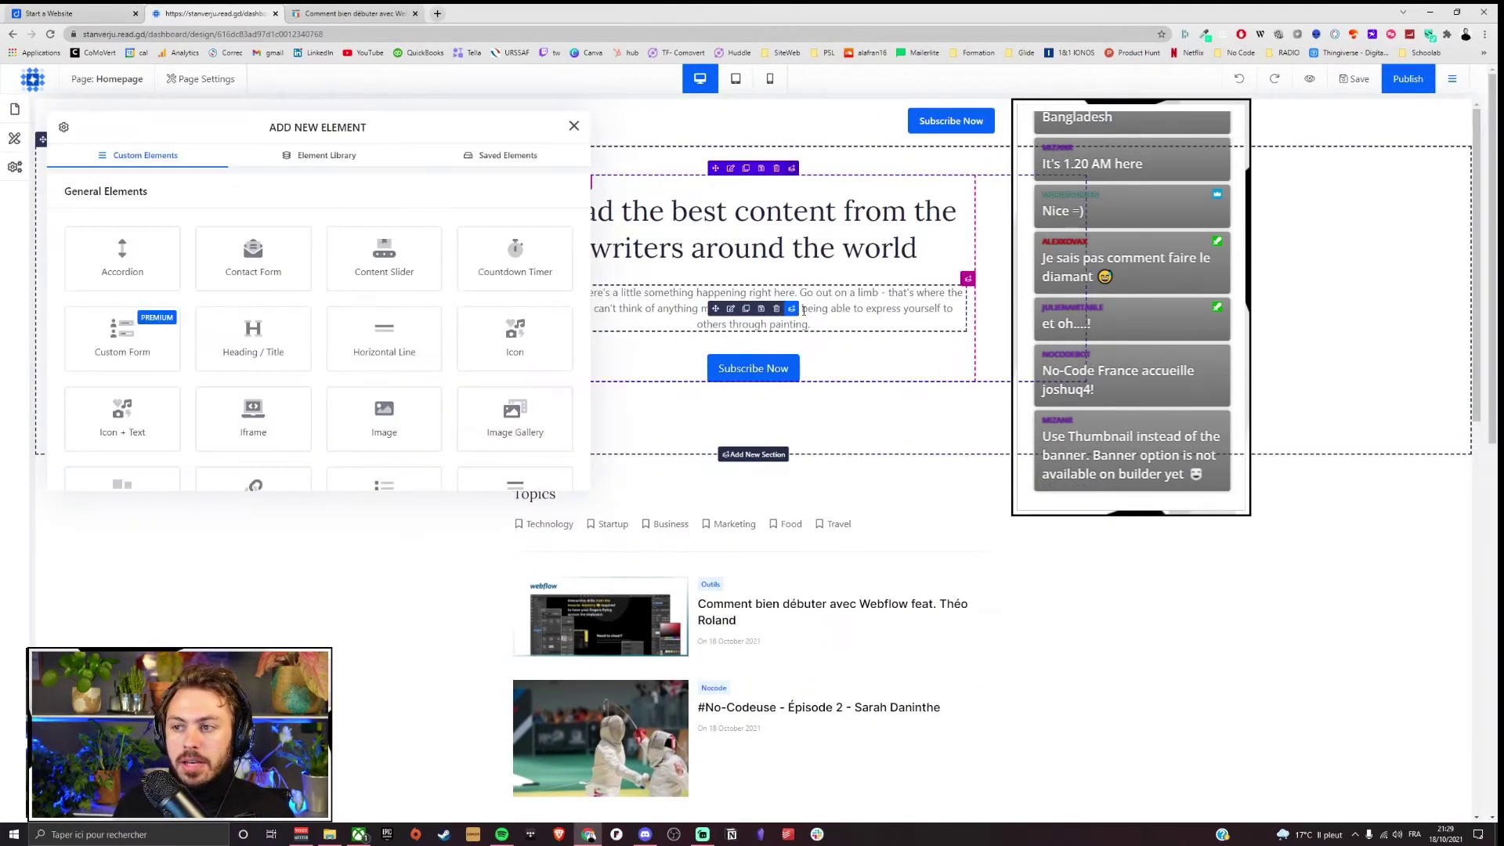
pyautogui.scroll(-4, 481, 292)
pyautogui.scroll(4, 285, 219)
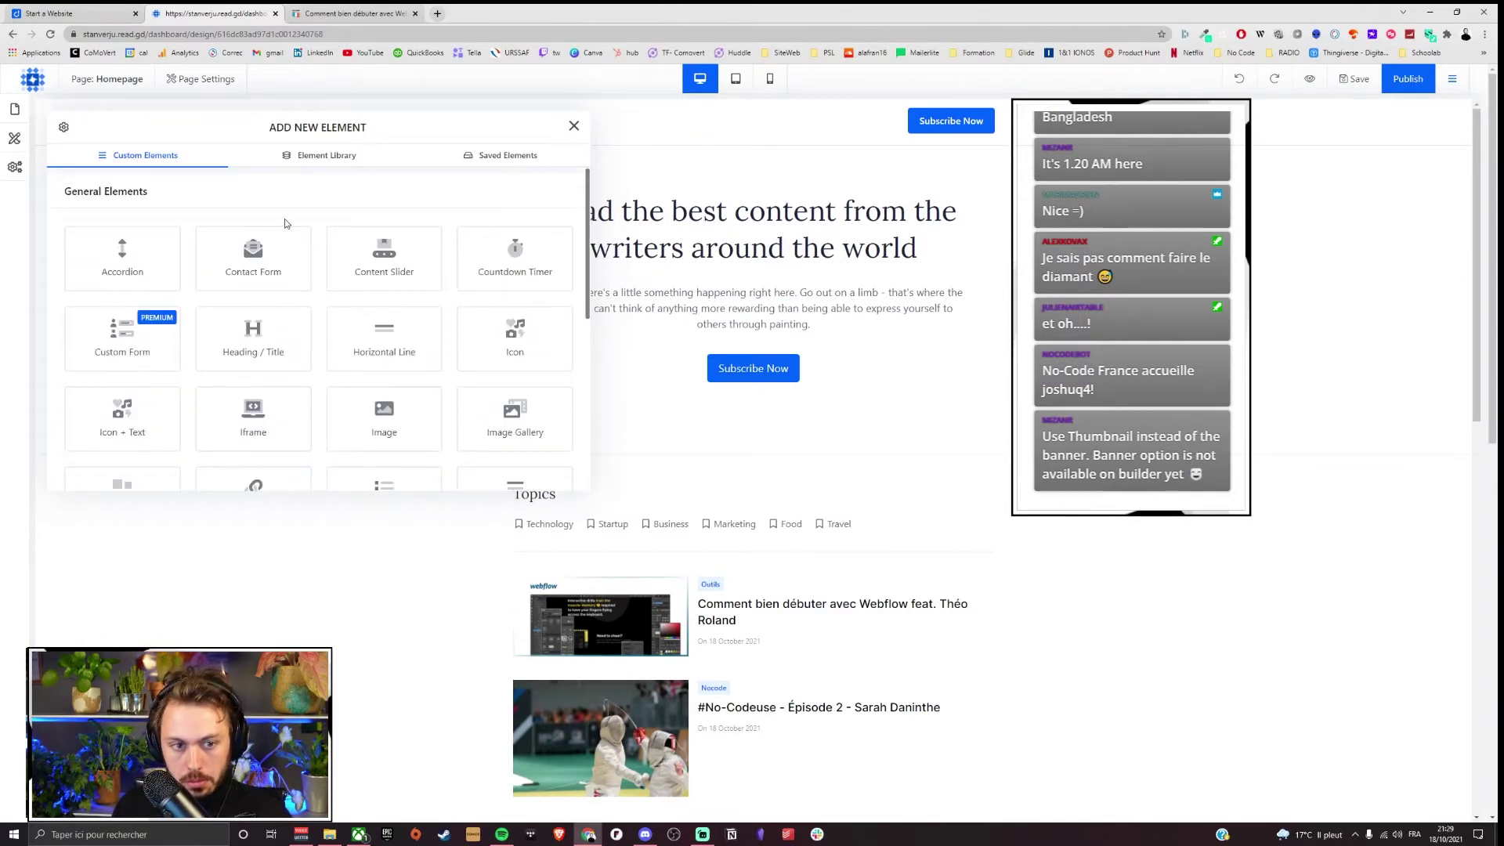
pyautogui.scroll(-1, 378, 371)
pyautogui.scroll(-3, 378, 370)
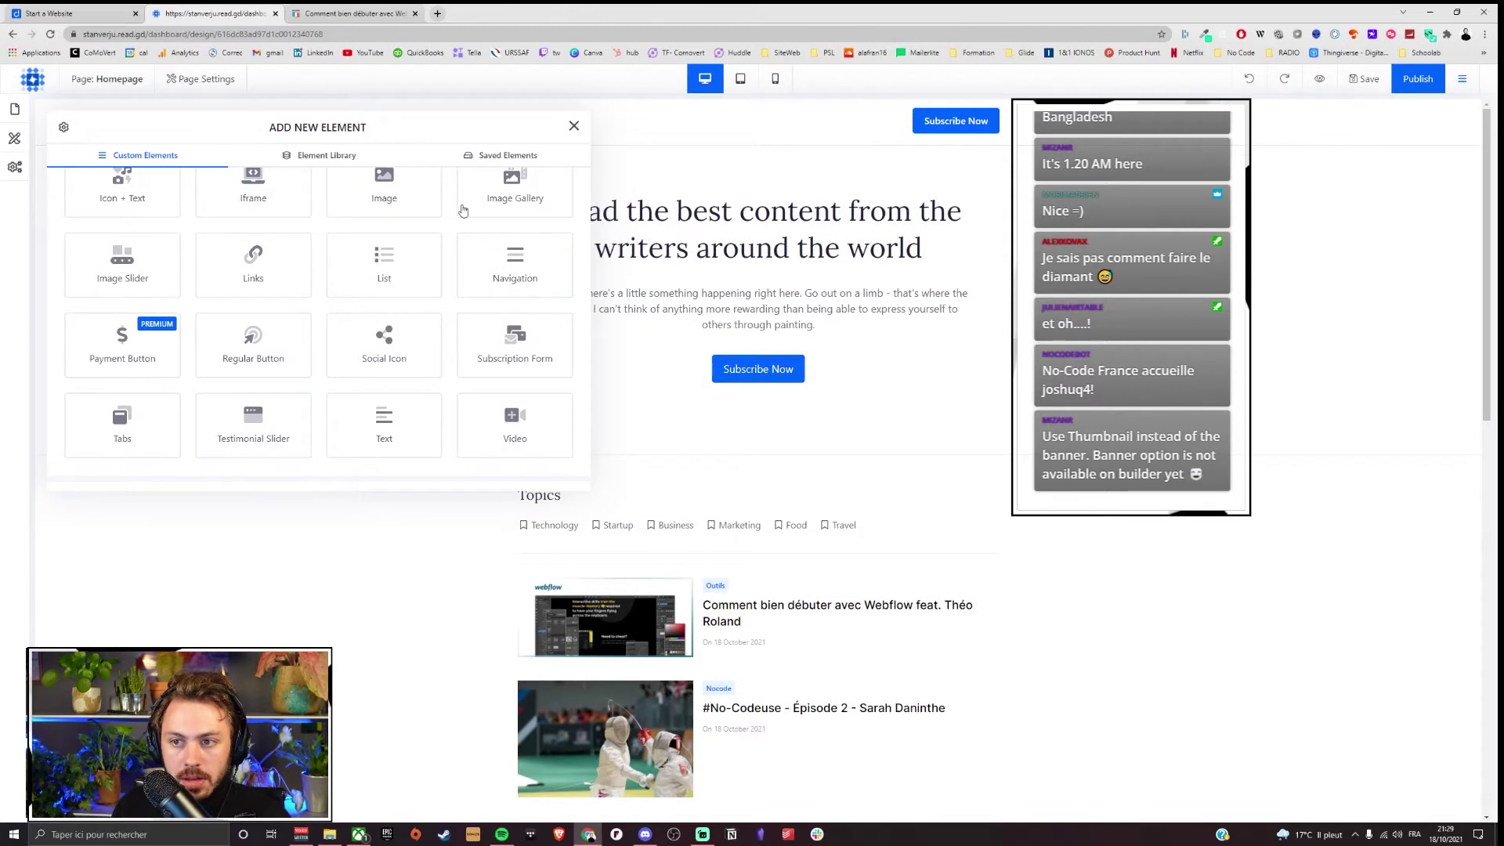
pyautogui.scroll(2, 494, 249)
pyautogui.scroll(-2, 448, 371)
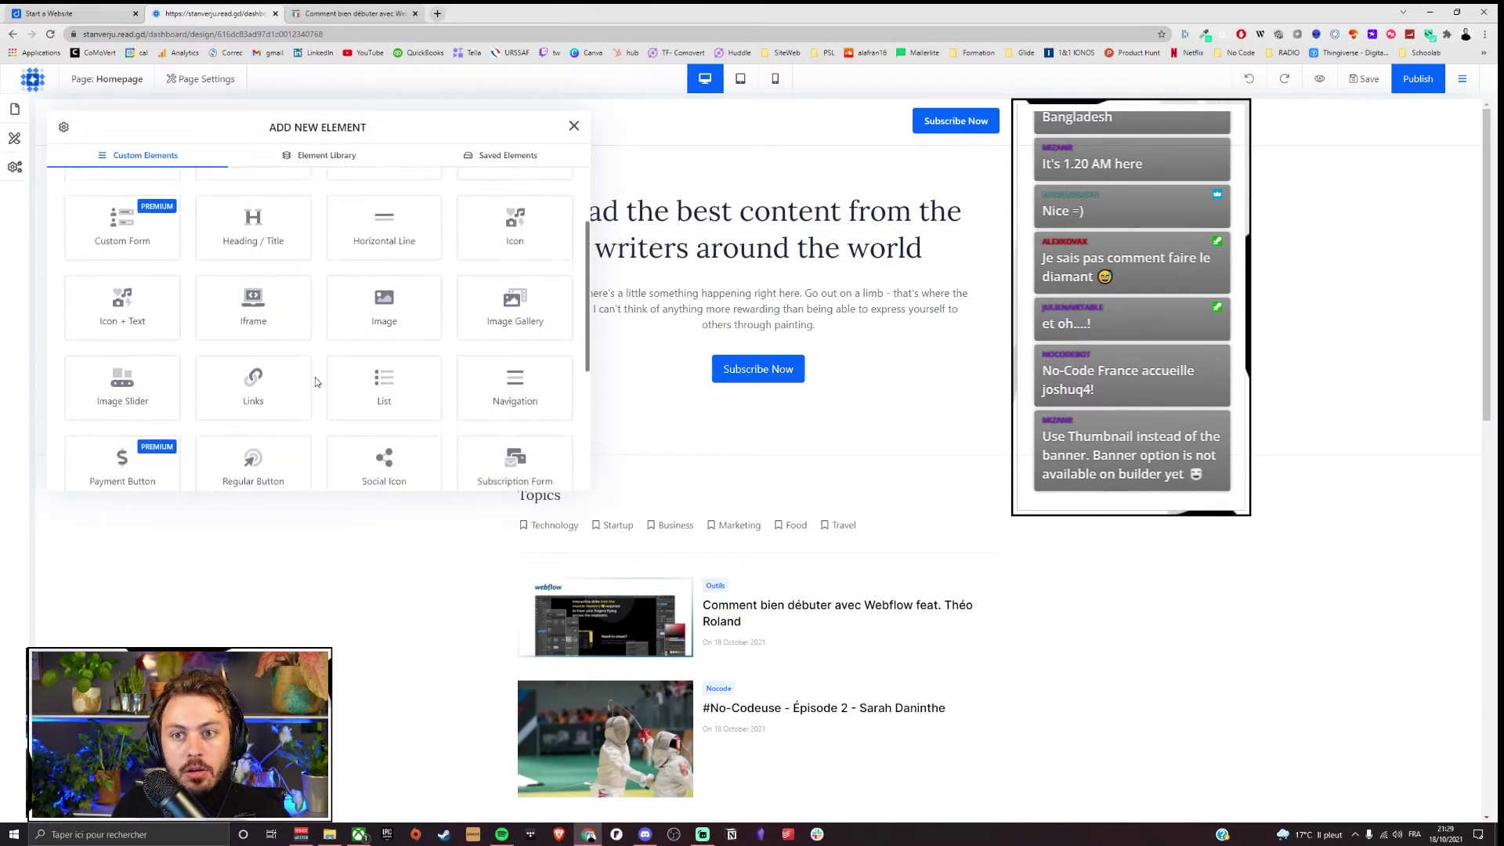
pyautogui.scroll(3, 484, 339)
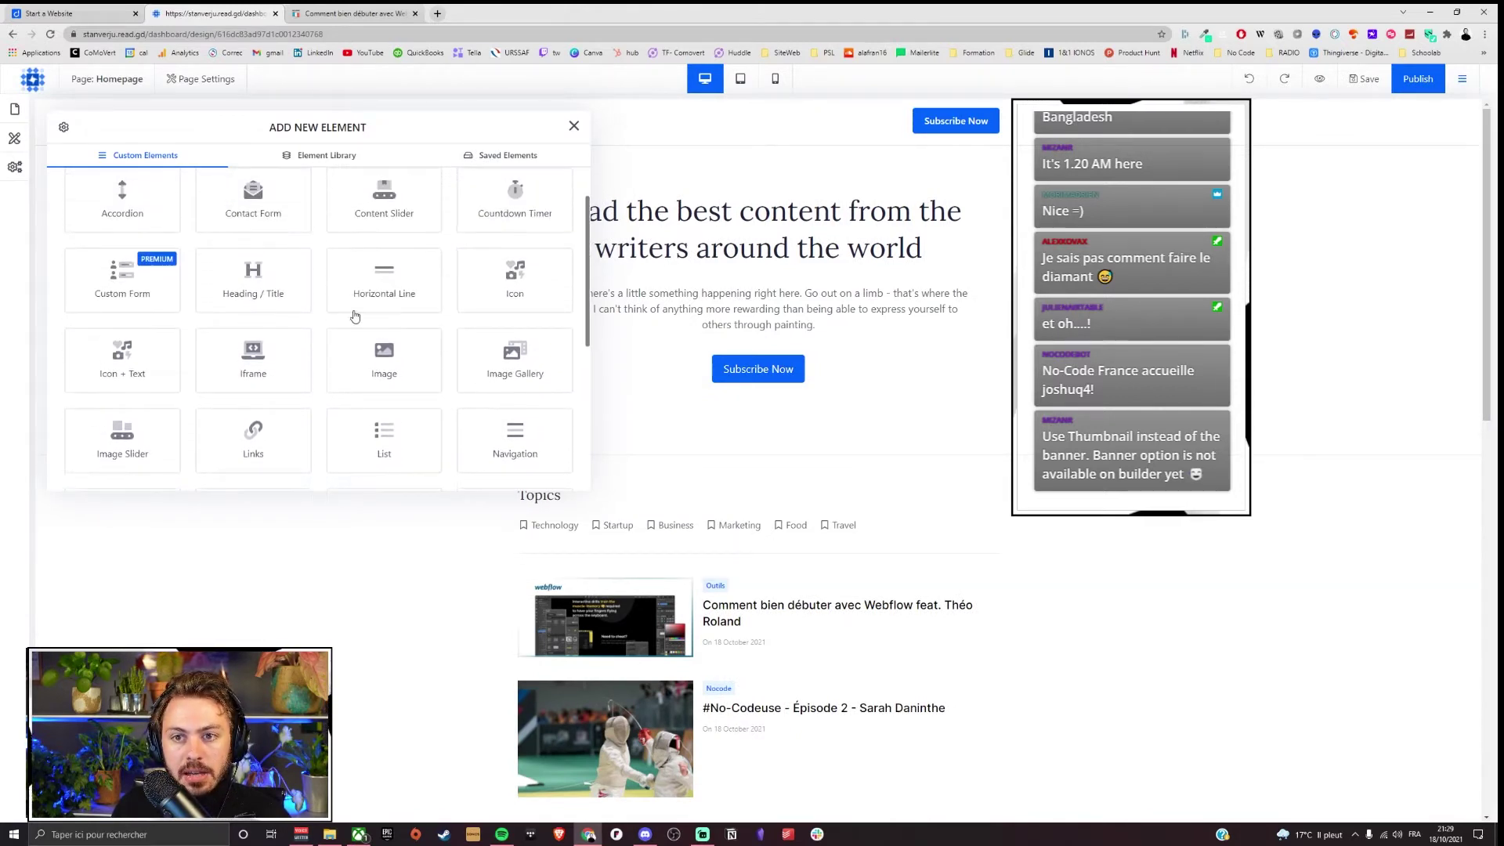
# Step: Try a Custom Form element below the hero paragraph, review its field settings and delete it
pyautogui.click(156, 293)
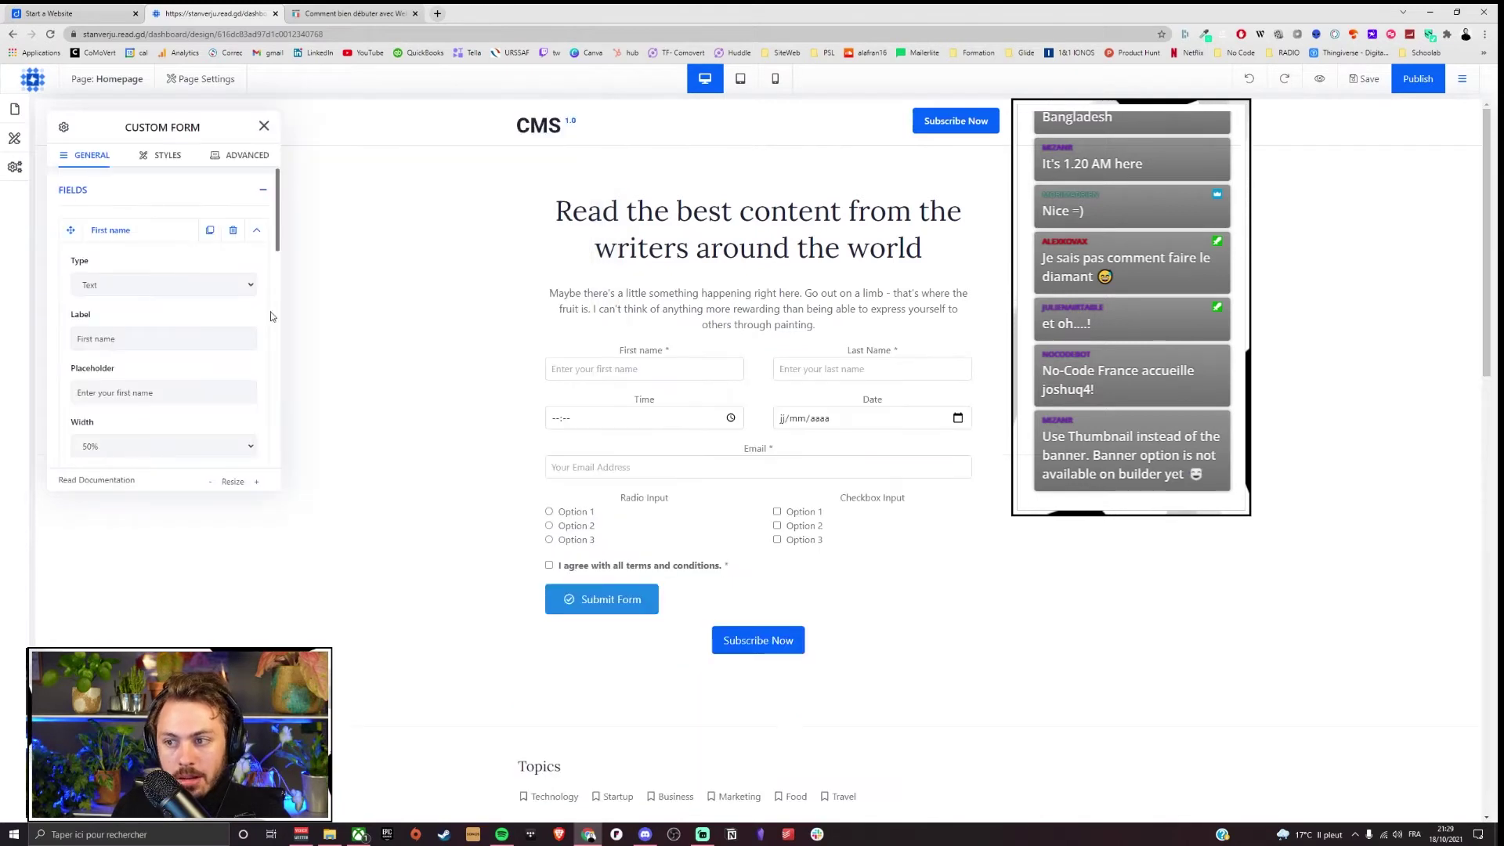
pyautogui.scroll(-10, 196, 327)
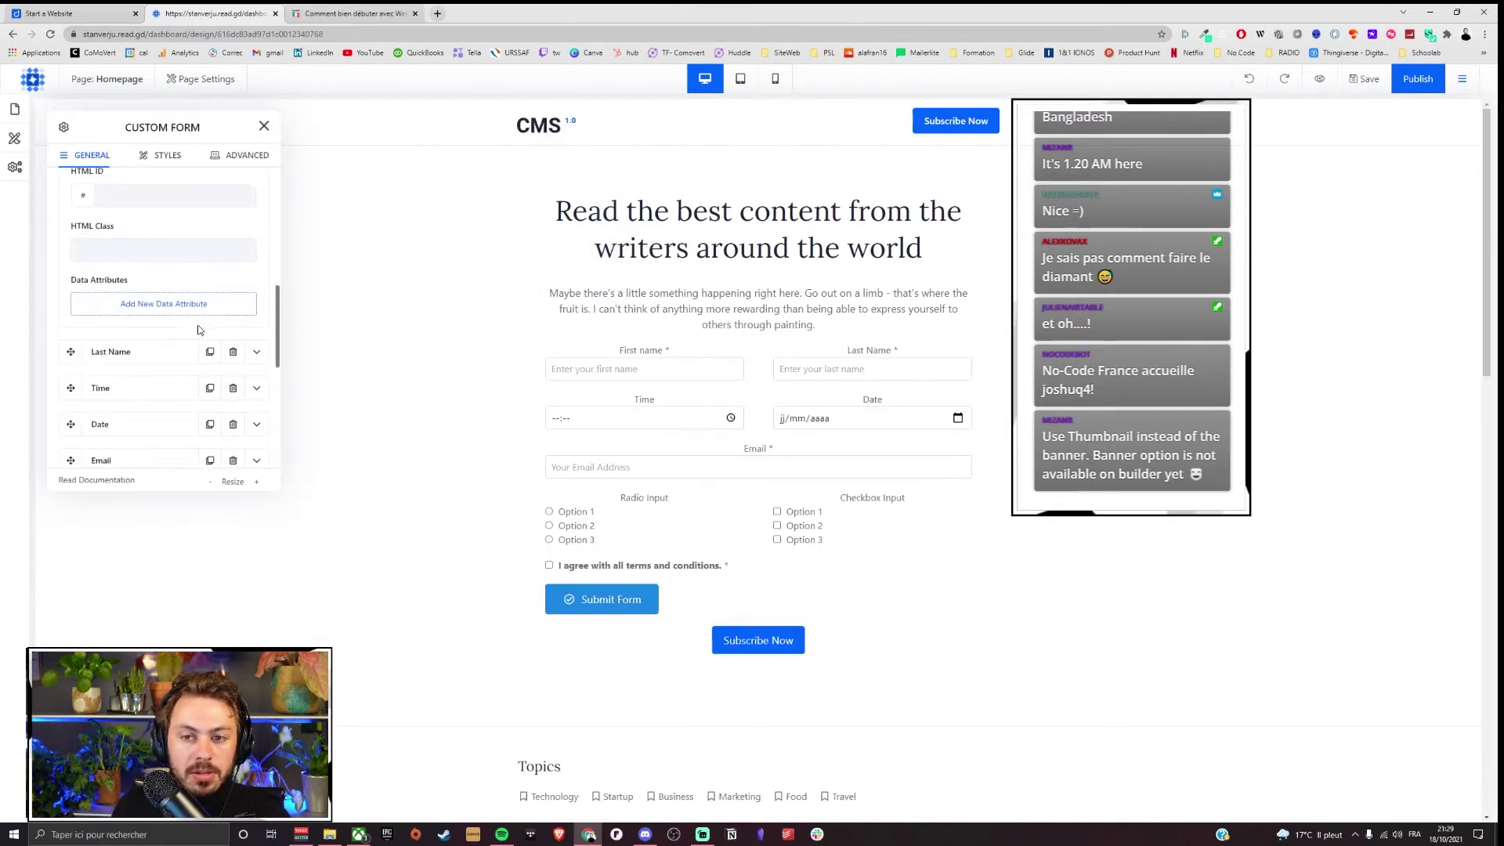
pyautogui.scroll(5, 168, 454)
pyautogui.scroll(3, 169, 455)
pyautogui.click(264, 126)
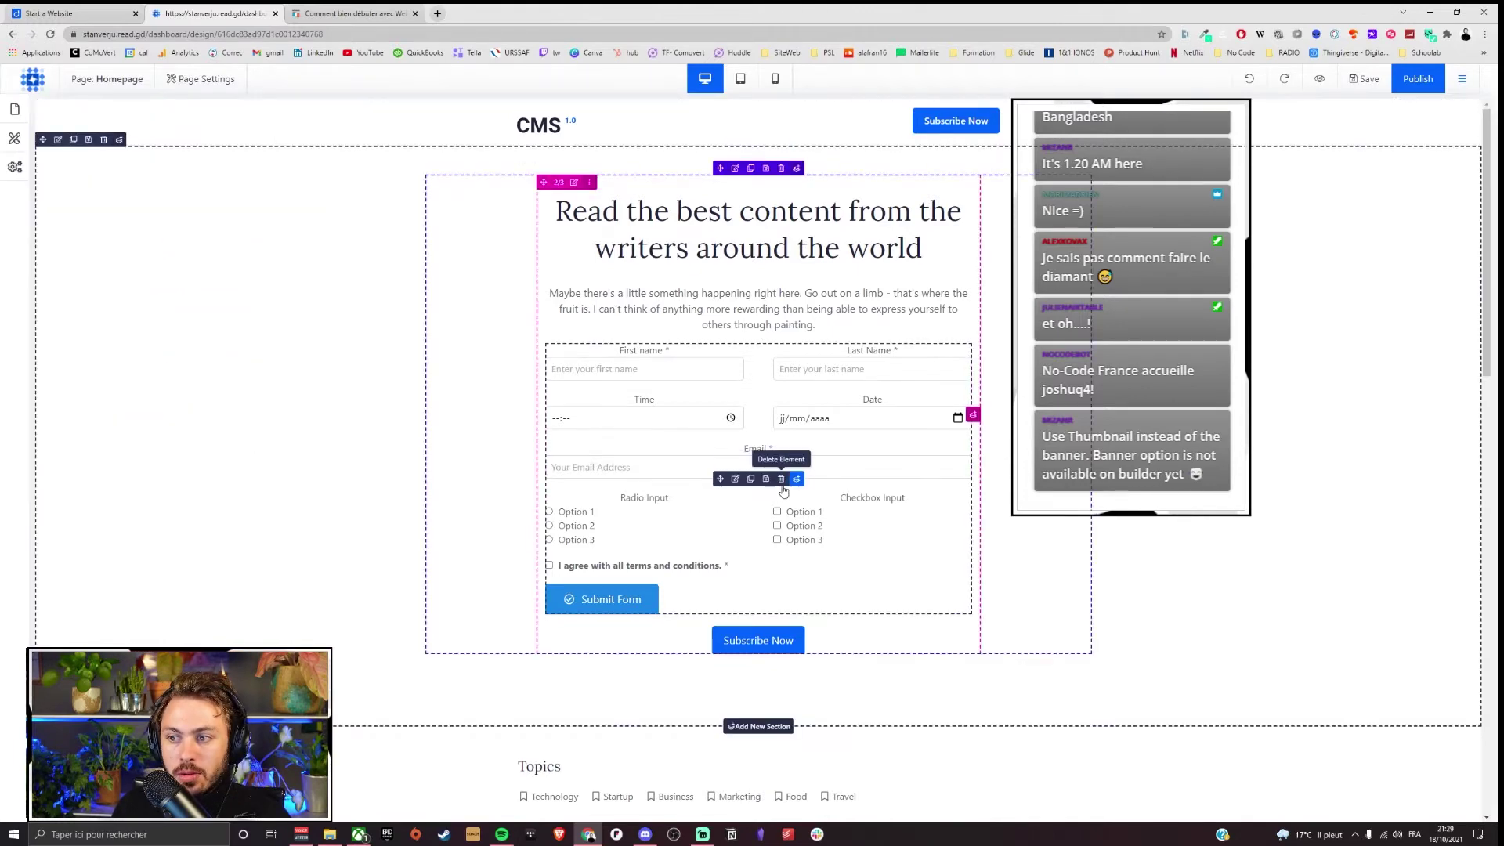
pyautogui.click(781, 476)
# Step: Look through the element list for the blog post list elements
pyautogui.click(796, 309)
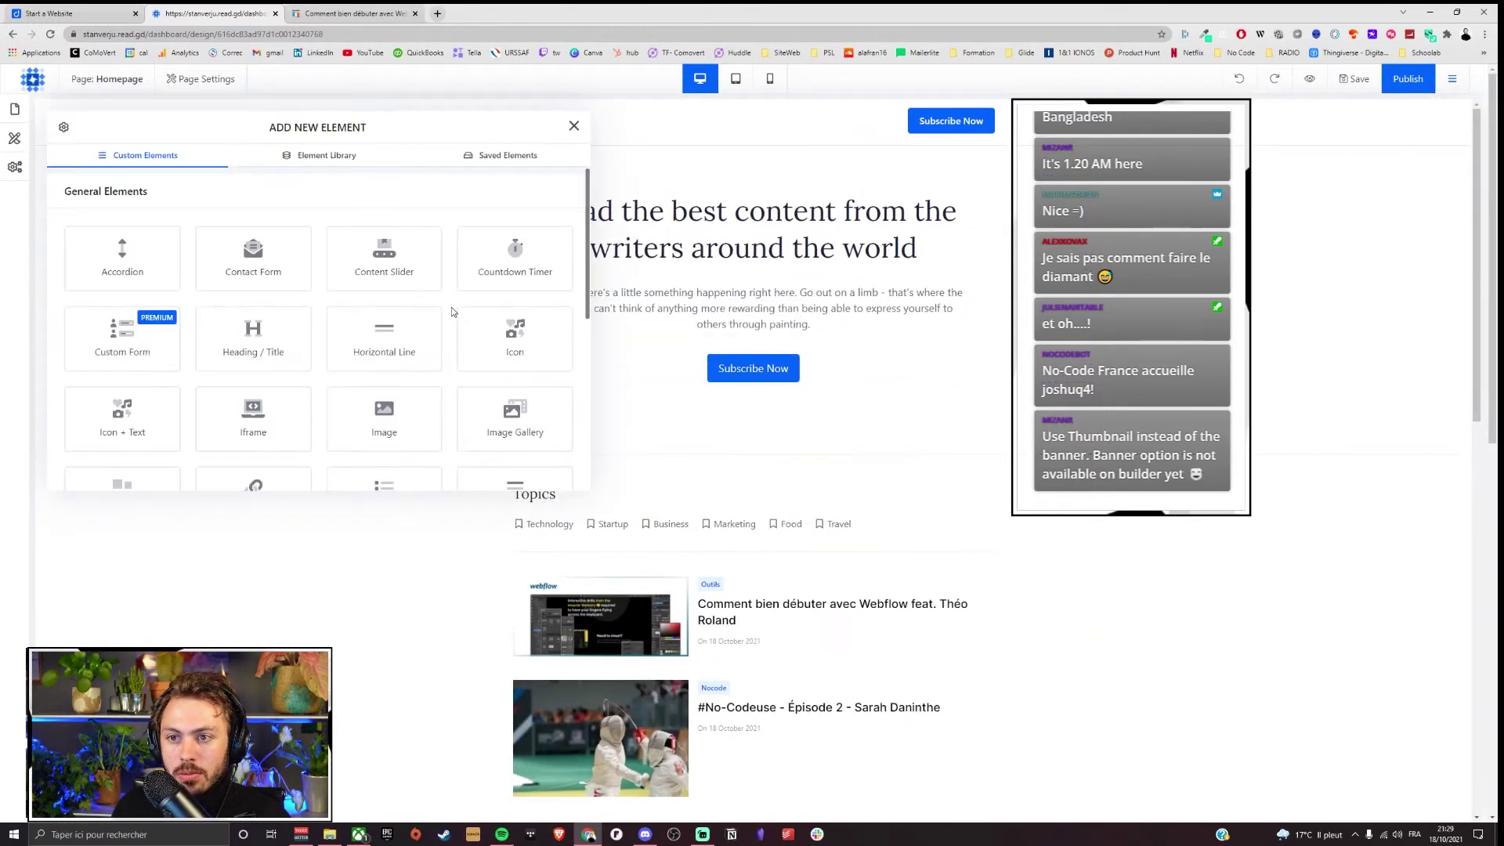
pyautogui.scroll(-5, 429, 339)
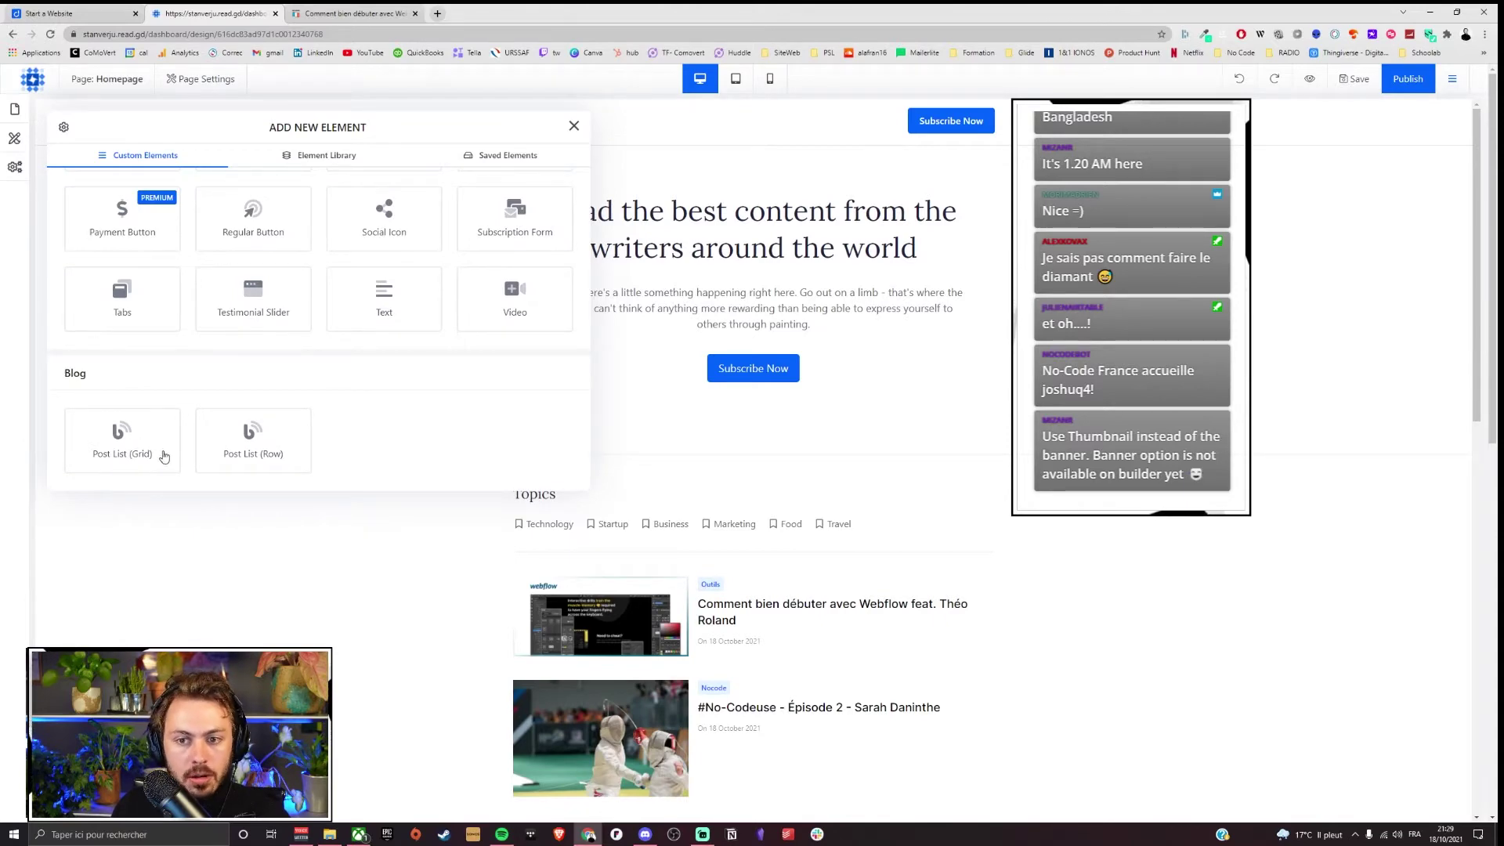
pyautogui.click(574, 127)
# Step: Replace the existing post list in the homepage's Topics section with a Post List (Grid) element
pyautogui.scroll(-3, 784, 454)
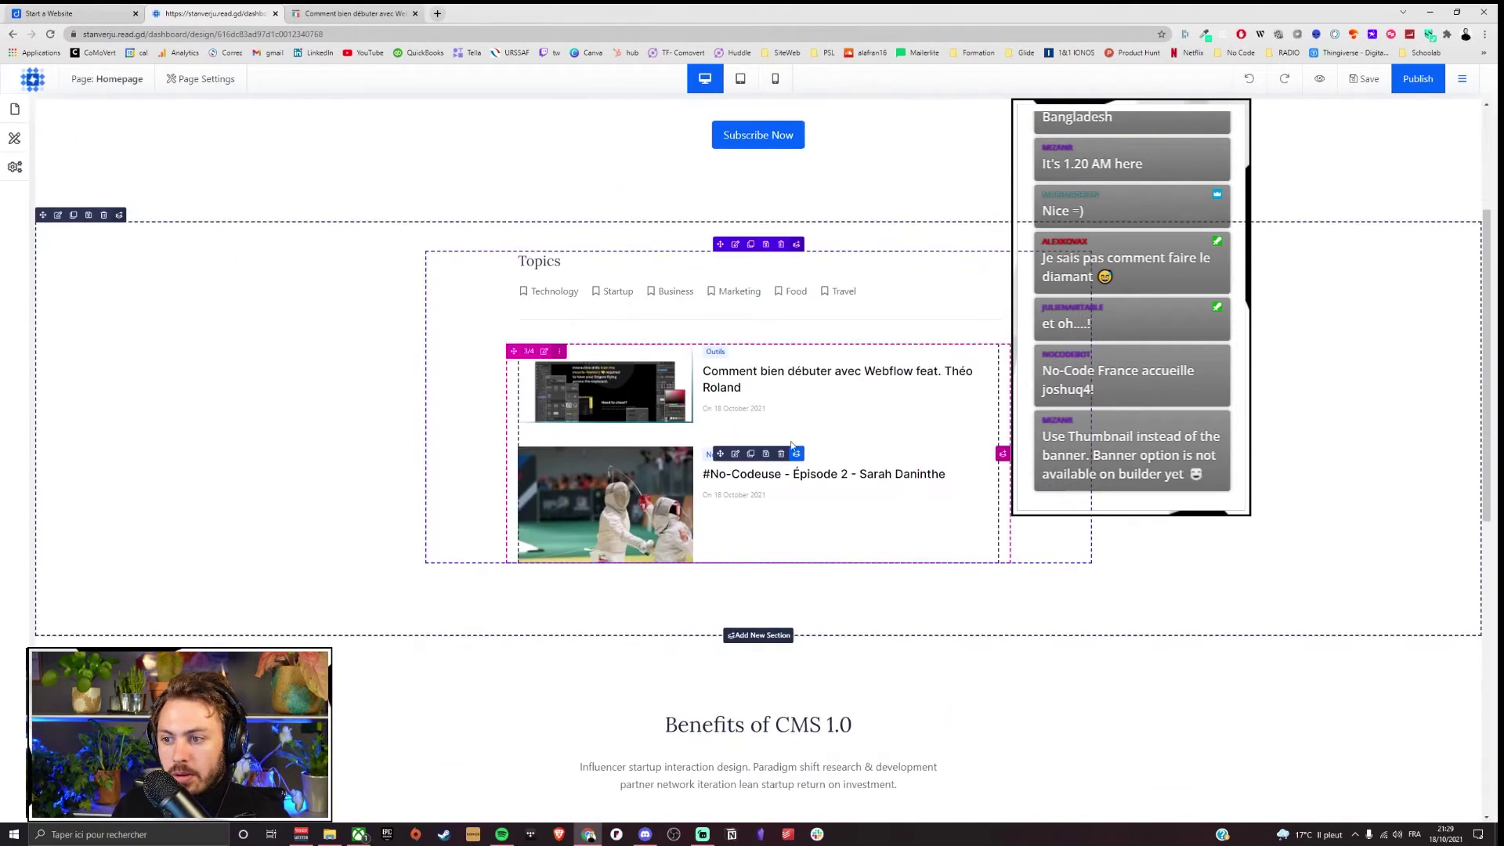
pyautogui.click(782, 454)
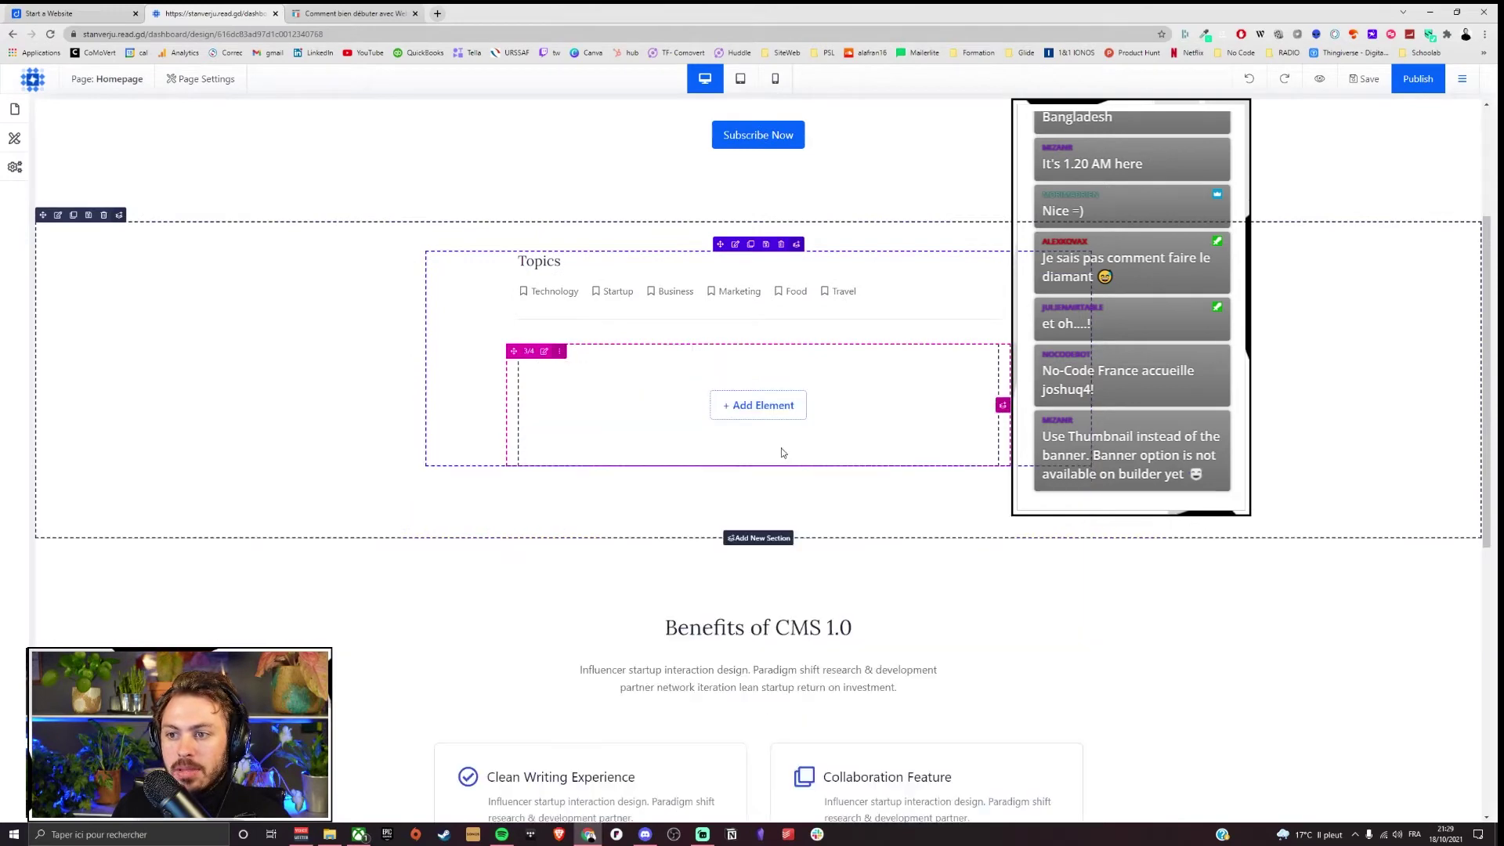
pyautogui.click(759, 405)
pyautogui.scroll(-5, 439, 427)
pyautogui.click(127, 444)
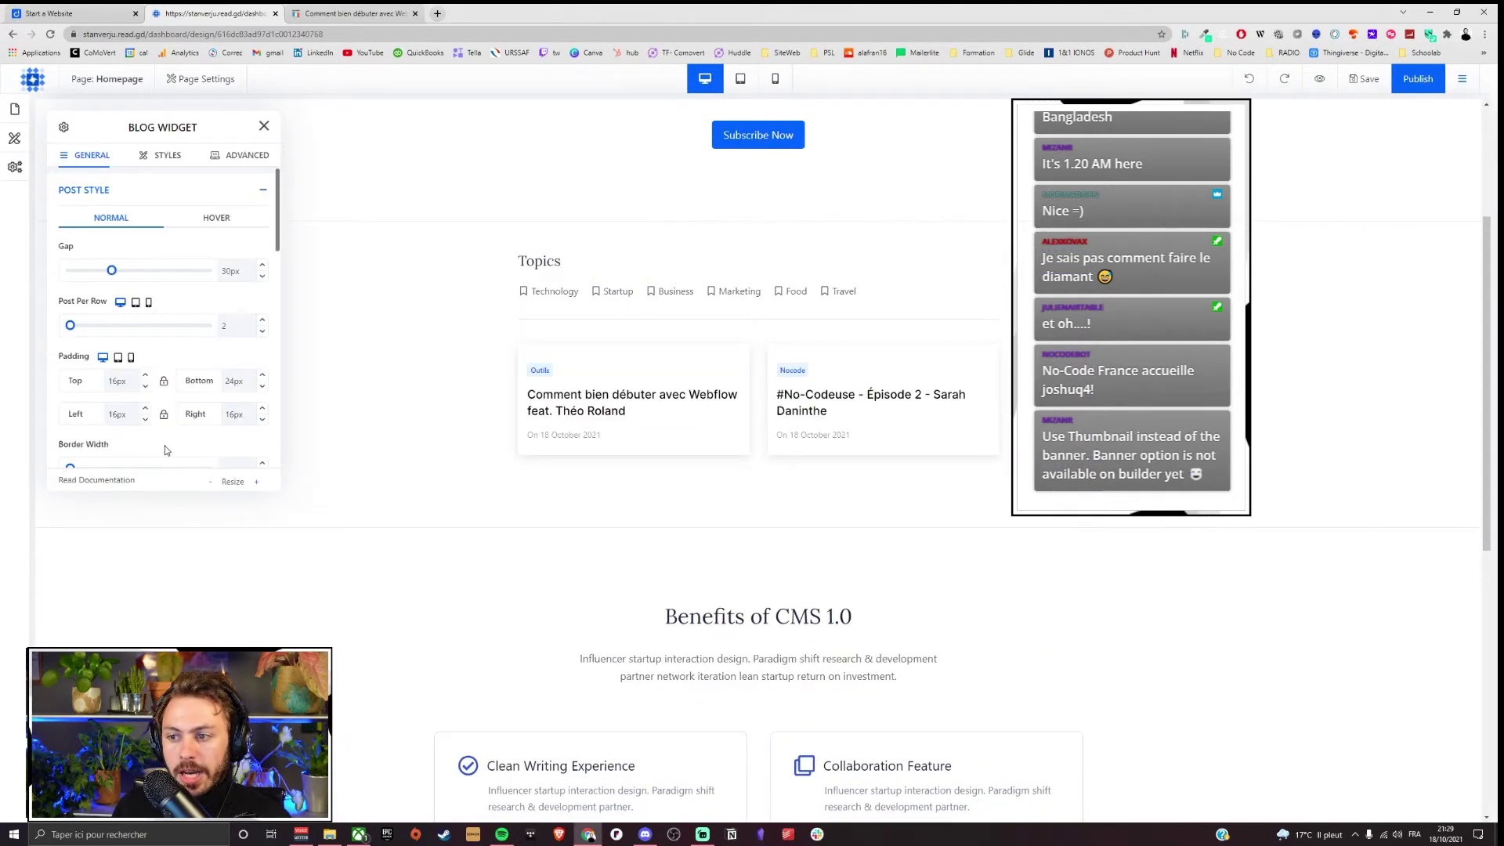
# Step: Add a Post List (Row) element below the grid post list in the Topics section
pyautogui.click(797, 470)
pyautogui.scroll(-5, 251, 439)
pyautogui.click(254, 444)
pyautogui.scroll(-2, 775, 537)
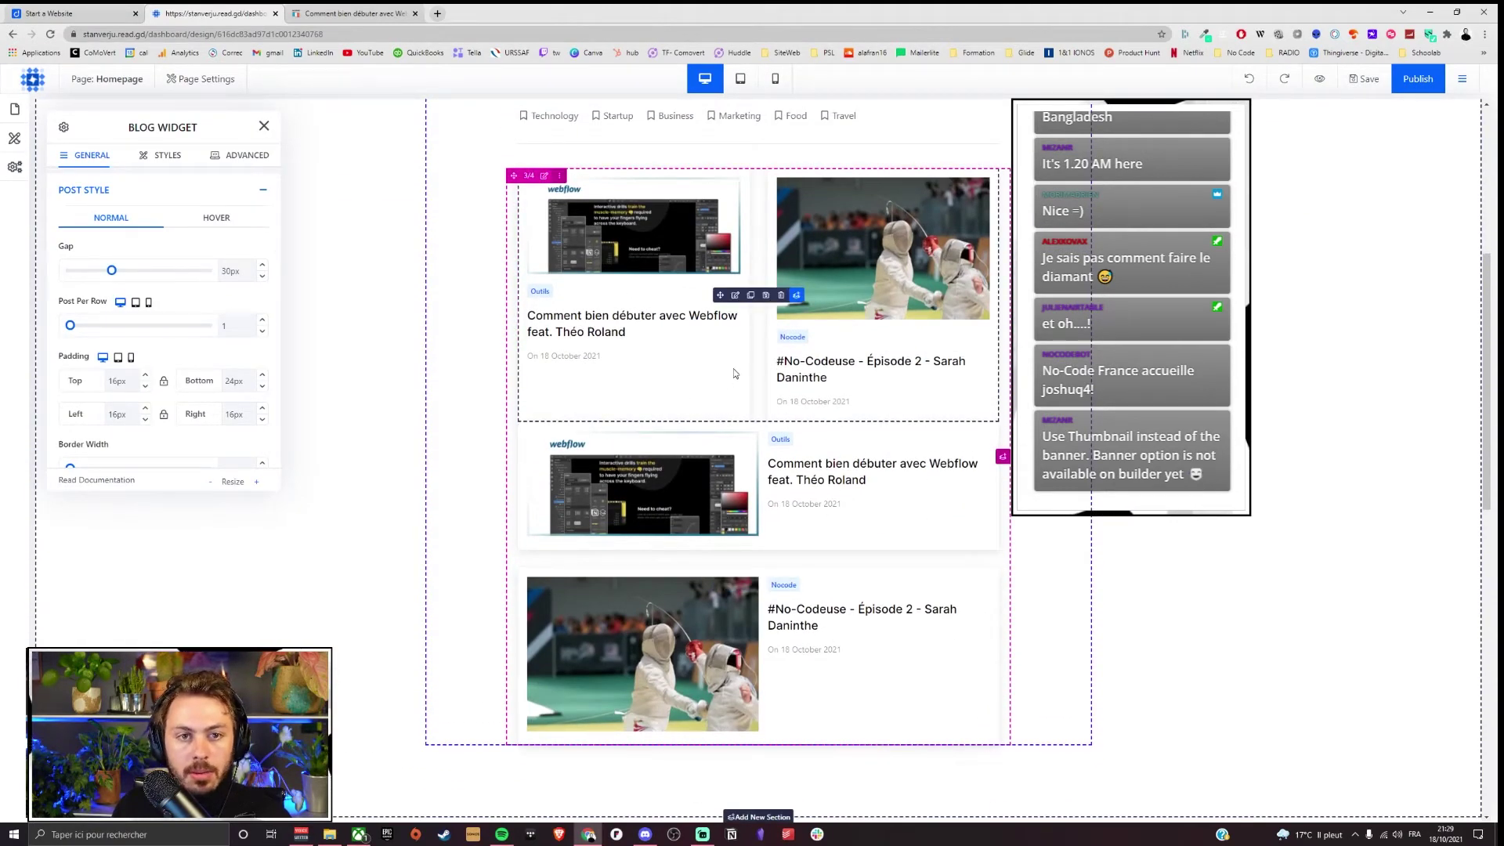
# Step: Insert a Horizontal Line element between the grid and row post lists with its default settings
pyautogui.click(797, 295)
pyautogui.click(409, 345)
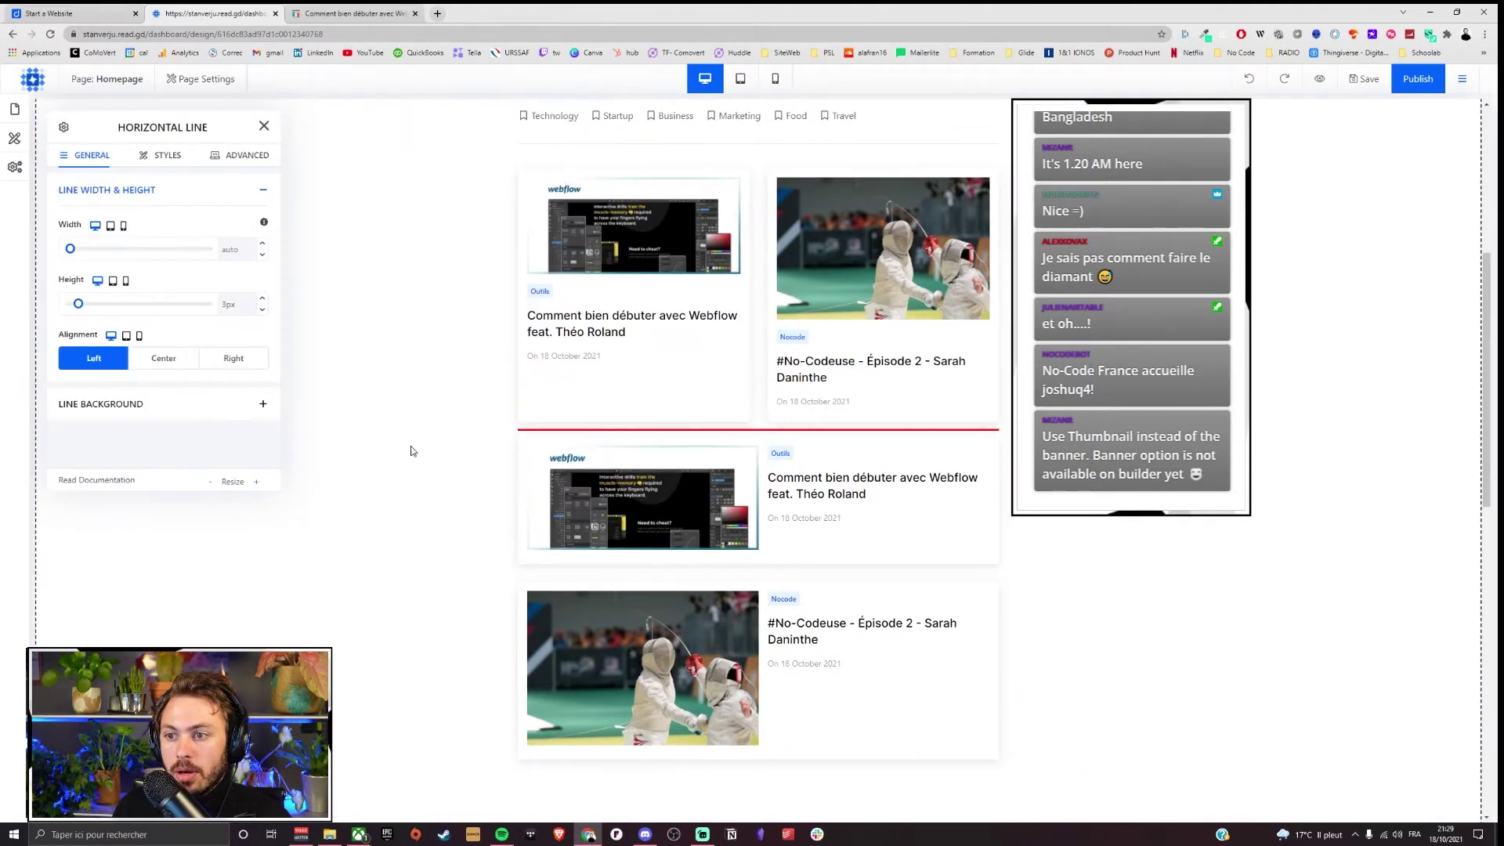
pyautogui.click(264, 127)
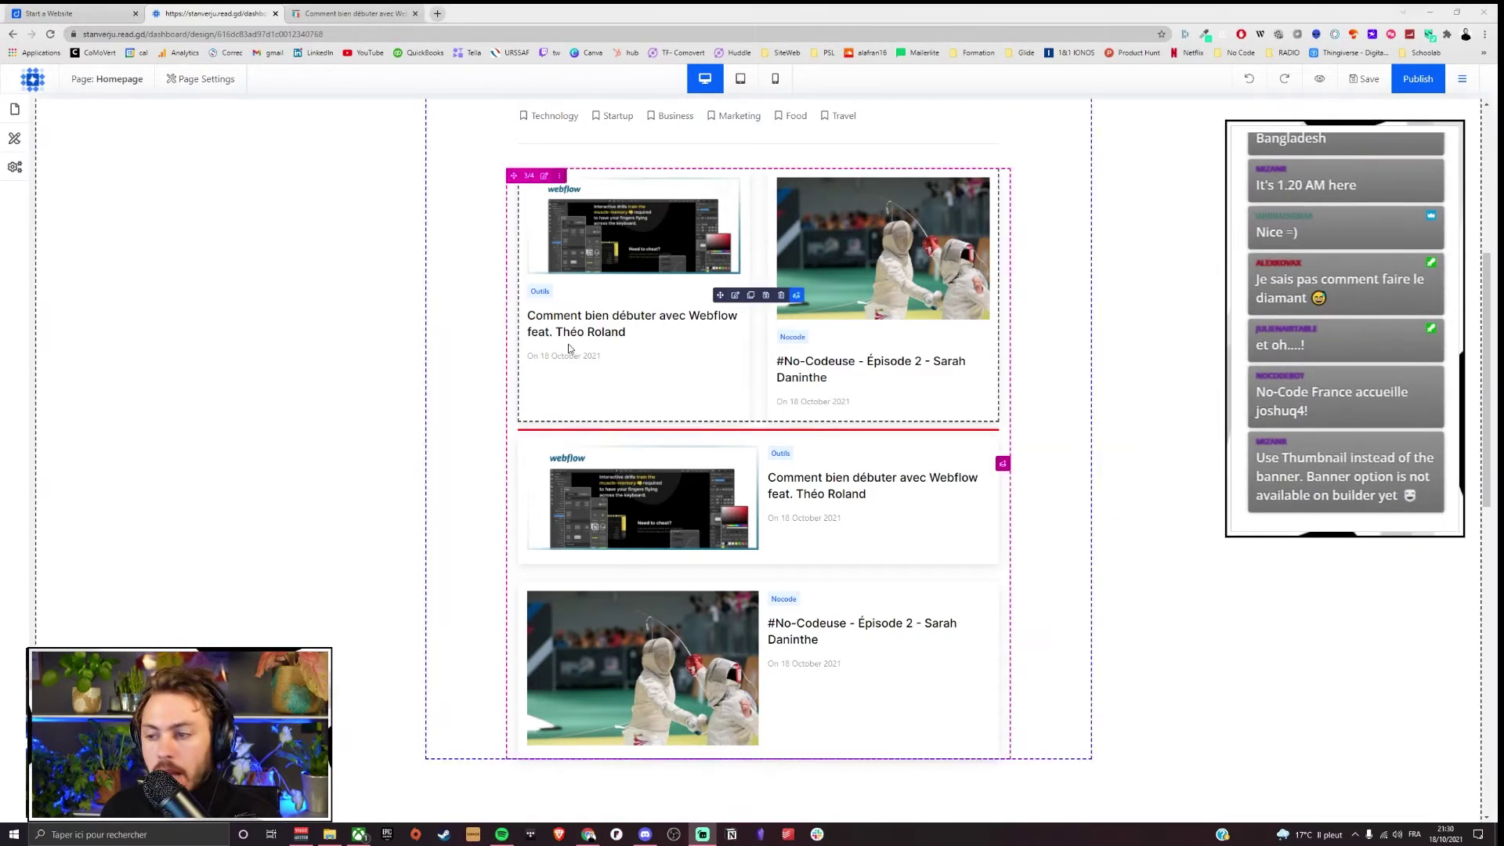
# Step: Set the gap between posts in the grid post list to 32 px, keeping two posts per row
pyautogui.click(735, 294)
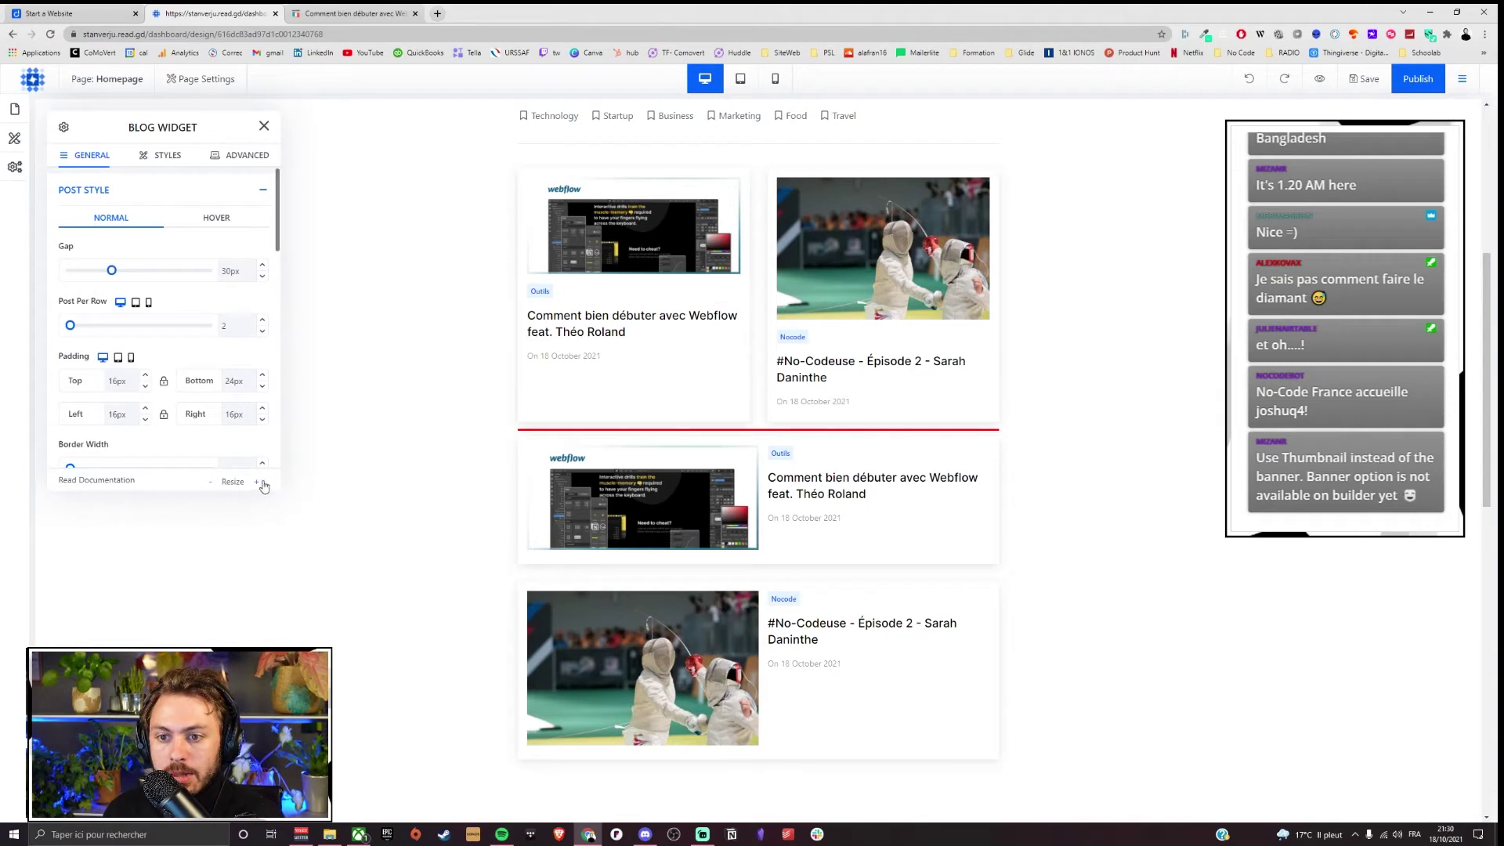
pyautogui.moveTo(200, 127); pyautogui.dragTo(301, 148)
pyautogui.click(319, 158)
pyautogui.click(736, 296)
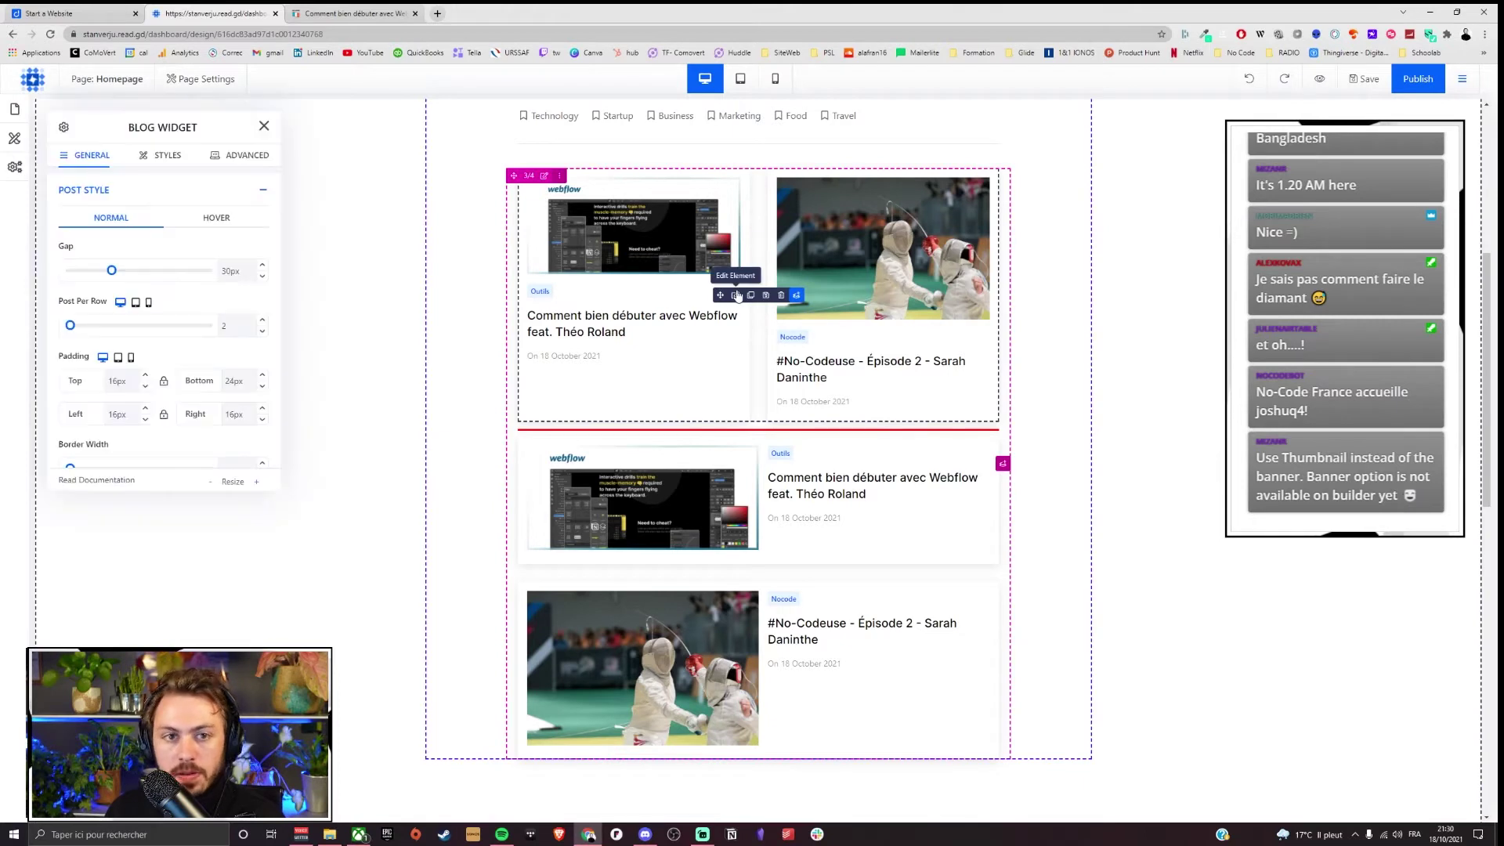
pyautogui.scroll(-10, 247, 333)
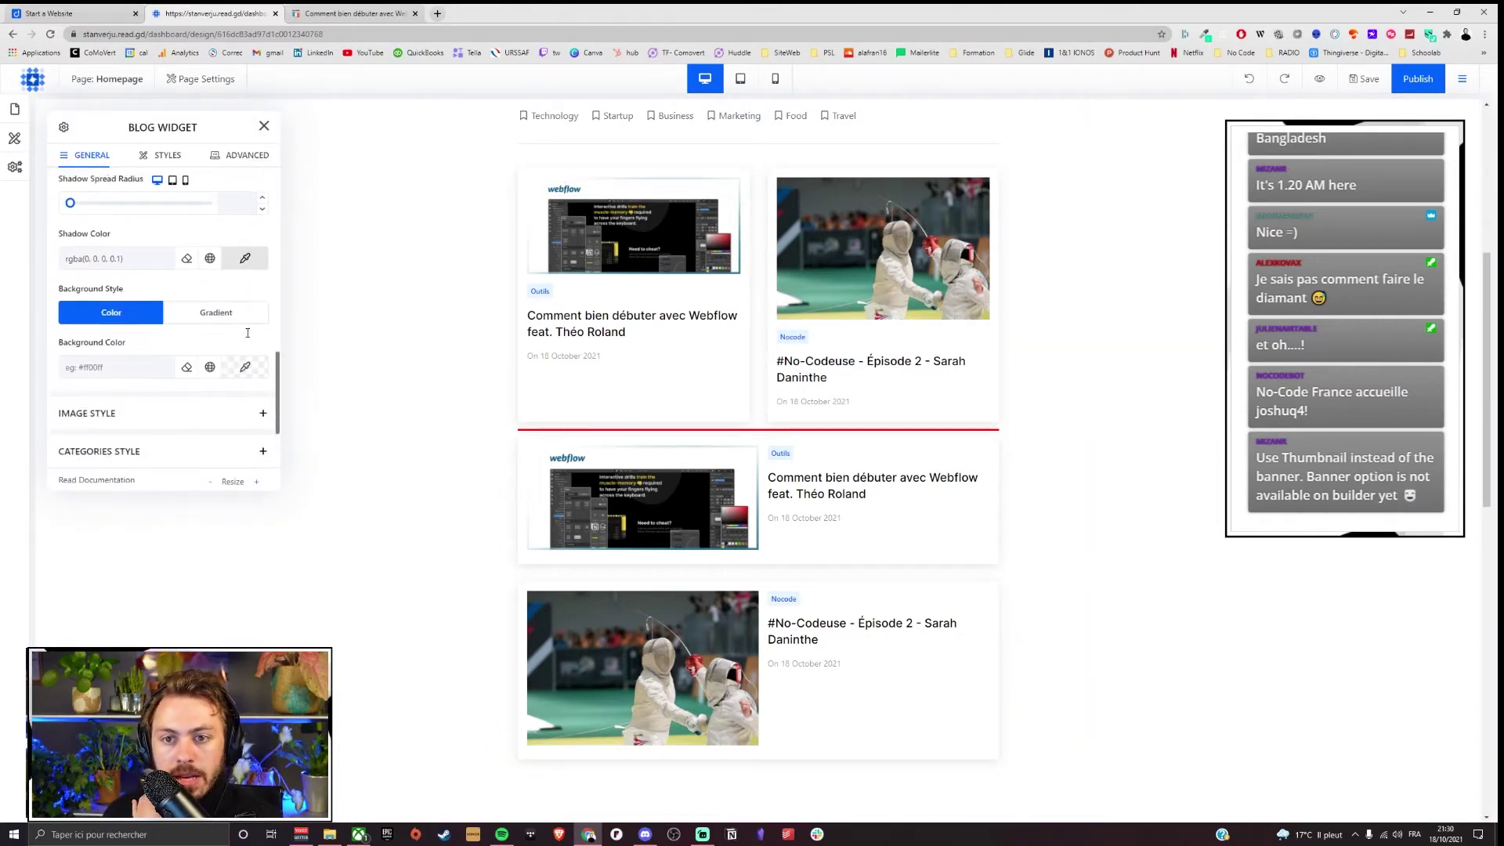
pyautogui.scroll(10, 221, 429)
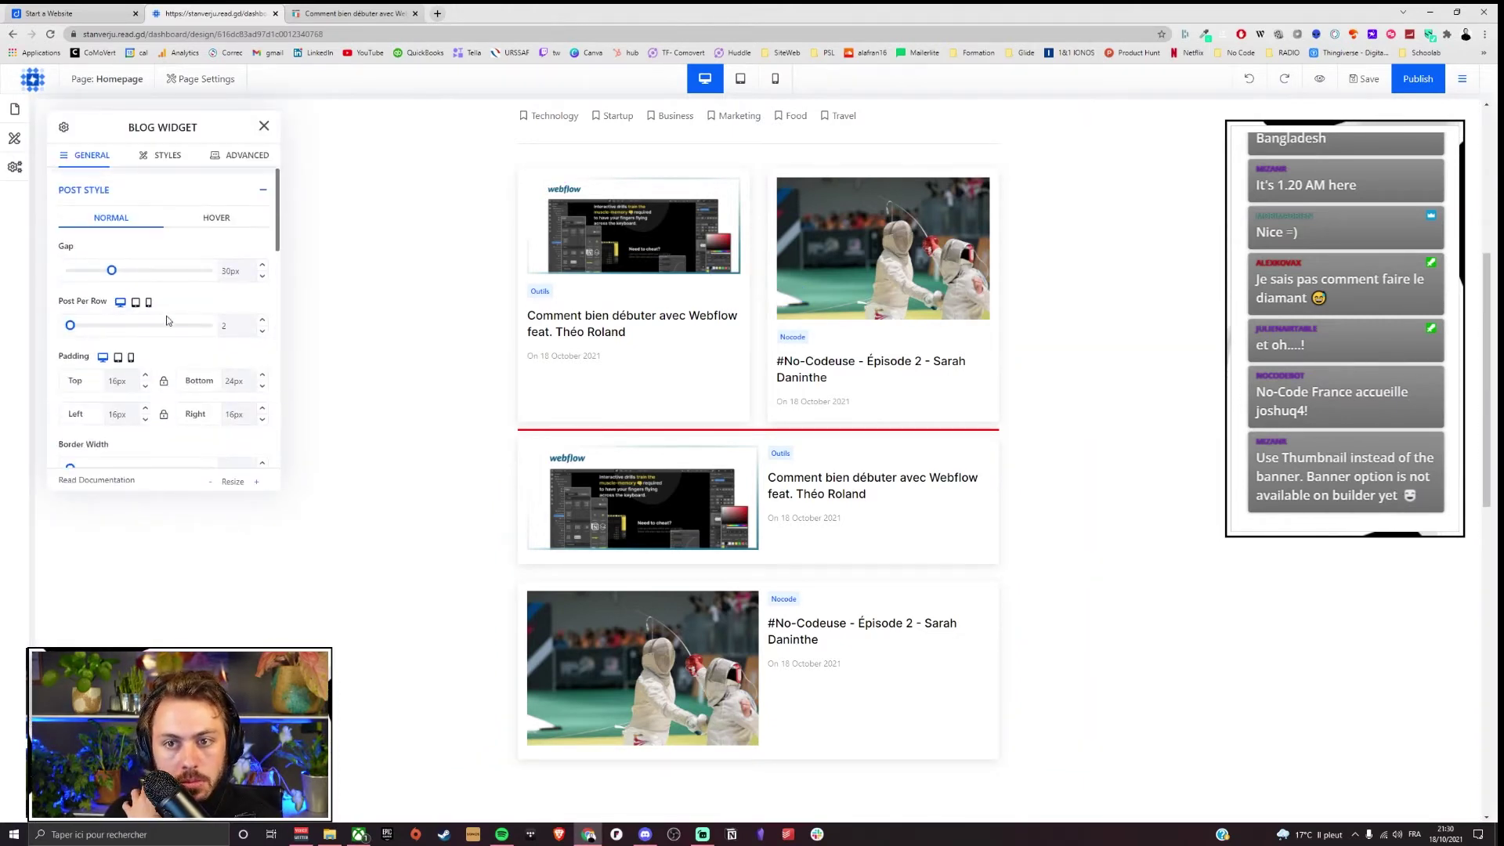
pyautogui.moveTo(114, 280)
pyautogui.mouseDown()
pyautogui.moveTo(201, 270)
pyautogui.moveTo(115, 279)
pyautogui.mouseUp()
pyautogui.moveTo(69, 329)
pyautogui.mouseDown()
pyautogui.moveTo(187, 335)
pyautogui.moveTo(84, 332)
pyautogui.moveTo(80, 344)
pyautogui.moveTo(86, 329)
pyautogui.mouseUp()
# Step: Round all corners of the grid post cards with a linked border radius of 20 px
pyautogui.scroll(-10, 147, 337)
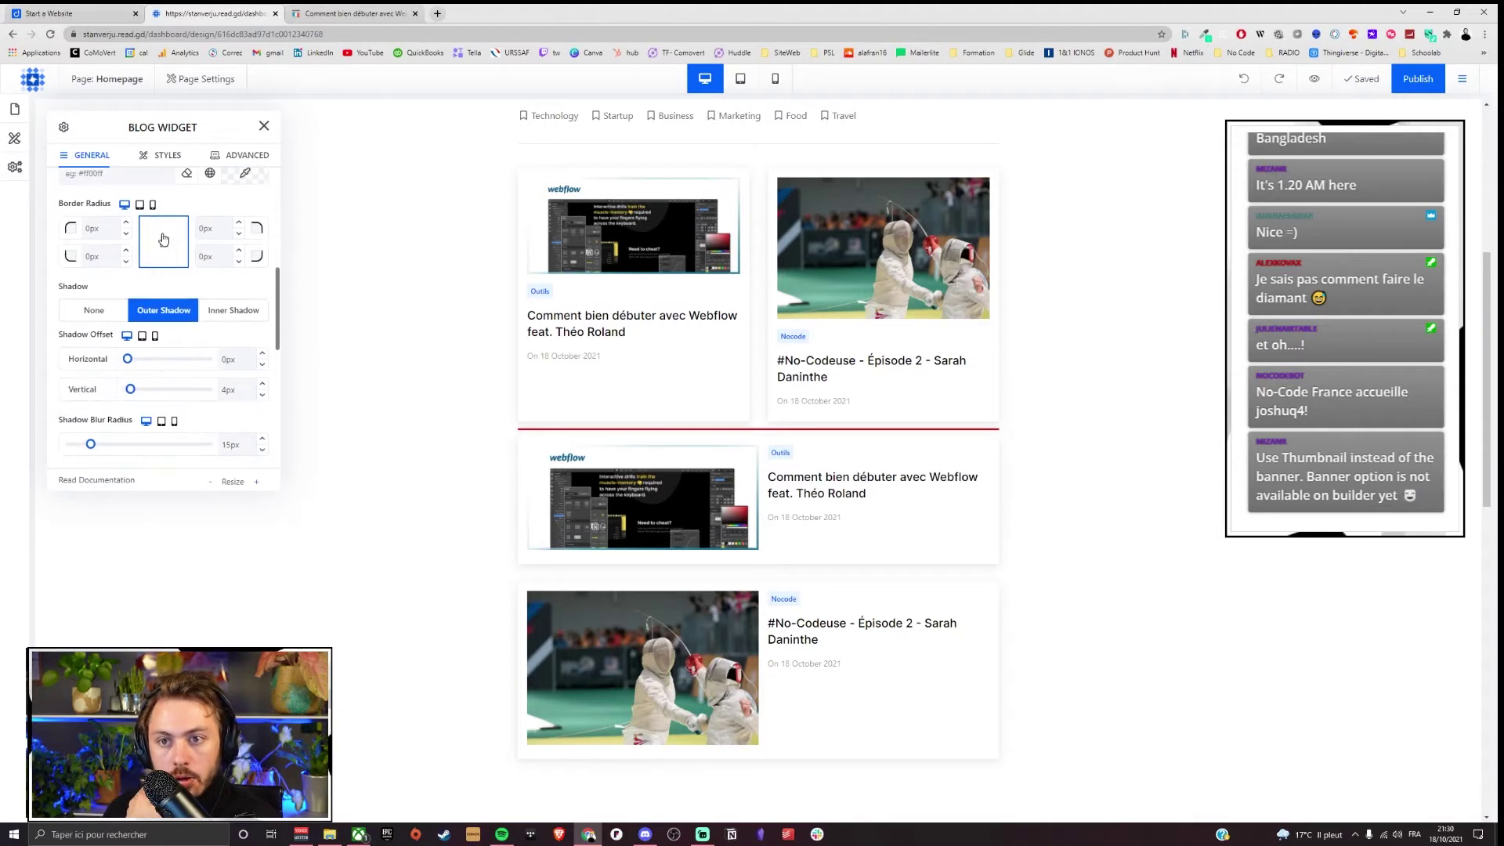
pyautogui.click(99, 228)
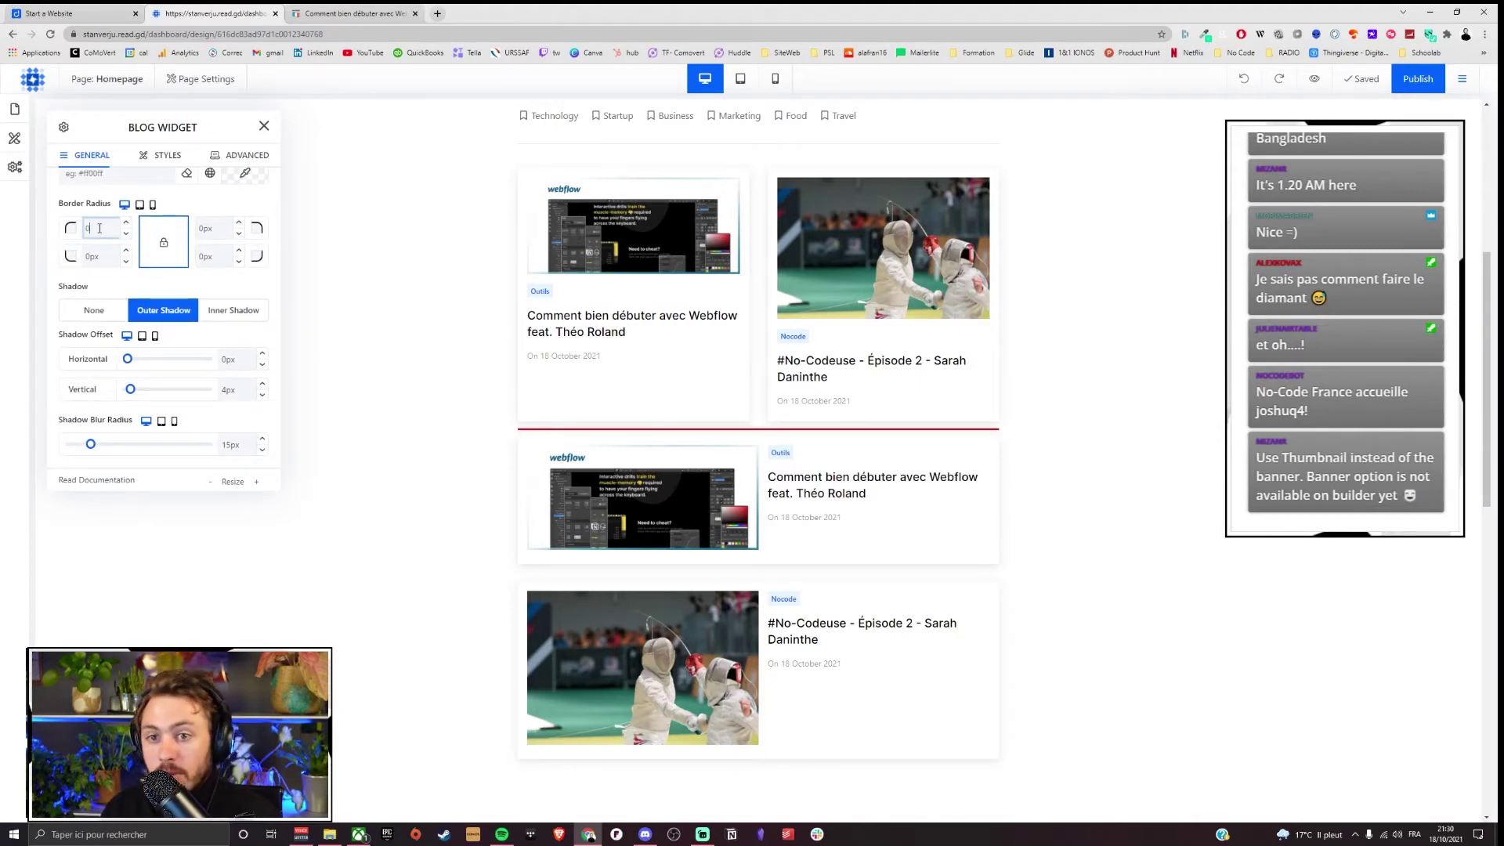
pyautogui.click(155, 234)
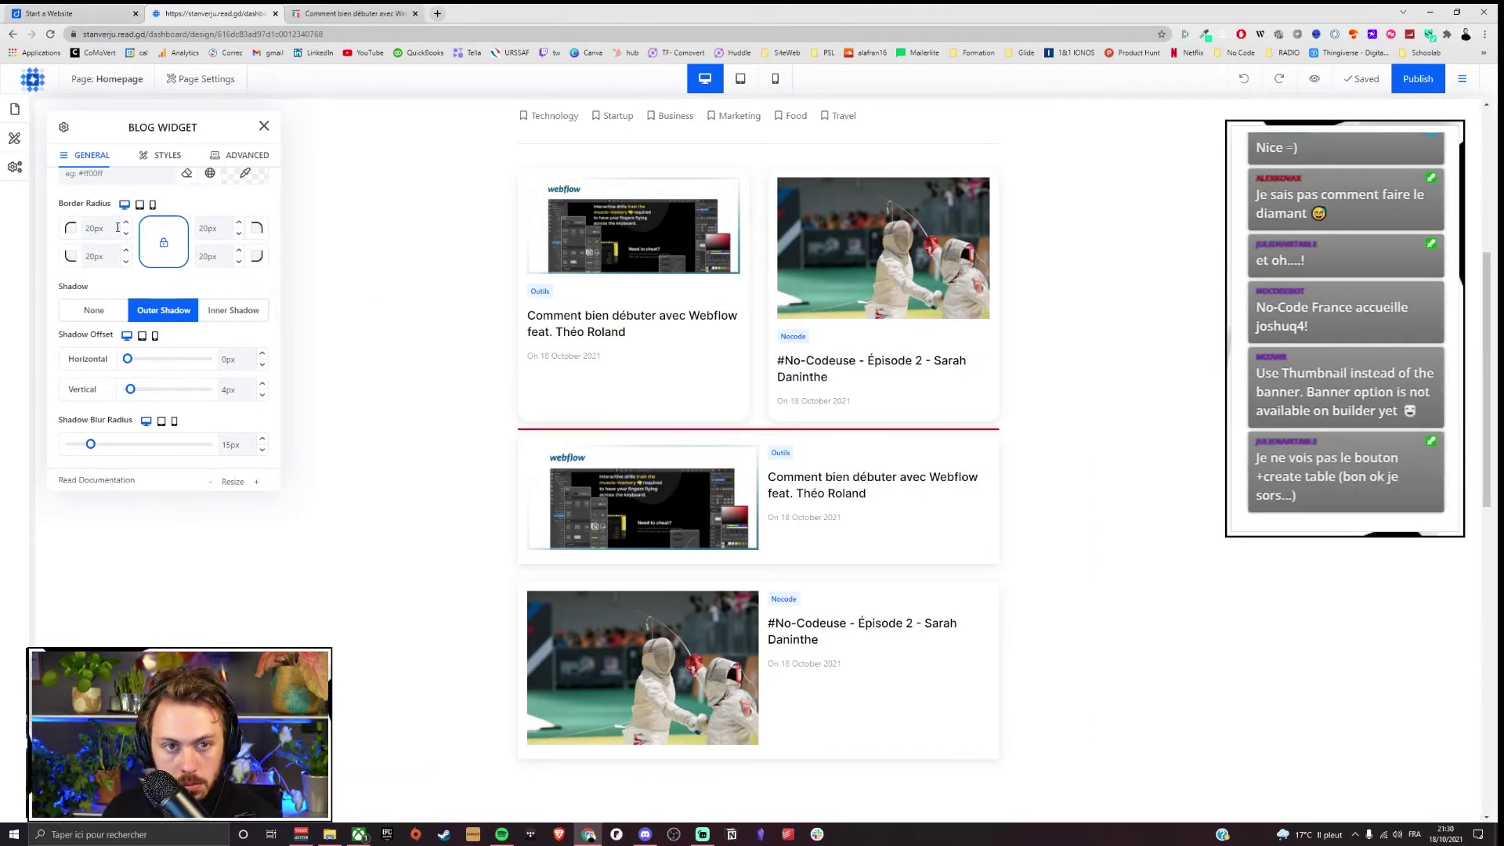
pyautogui.scroll(-1, 118, 228)
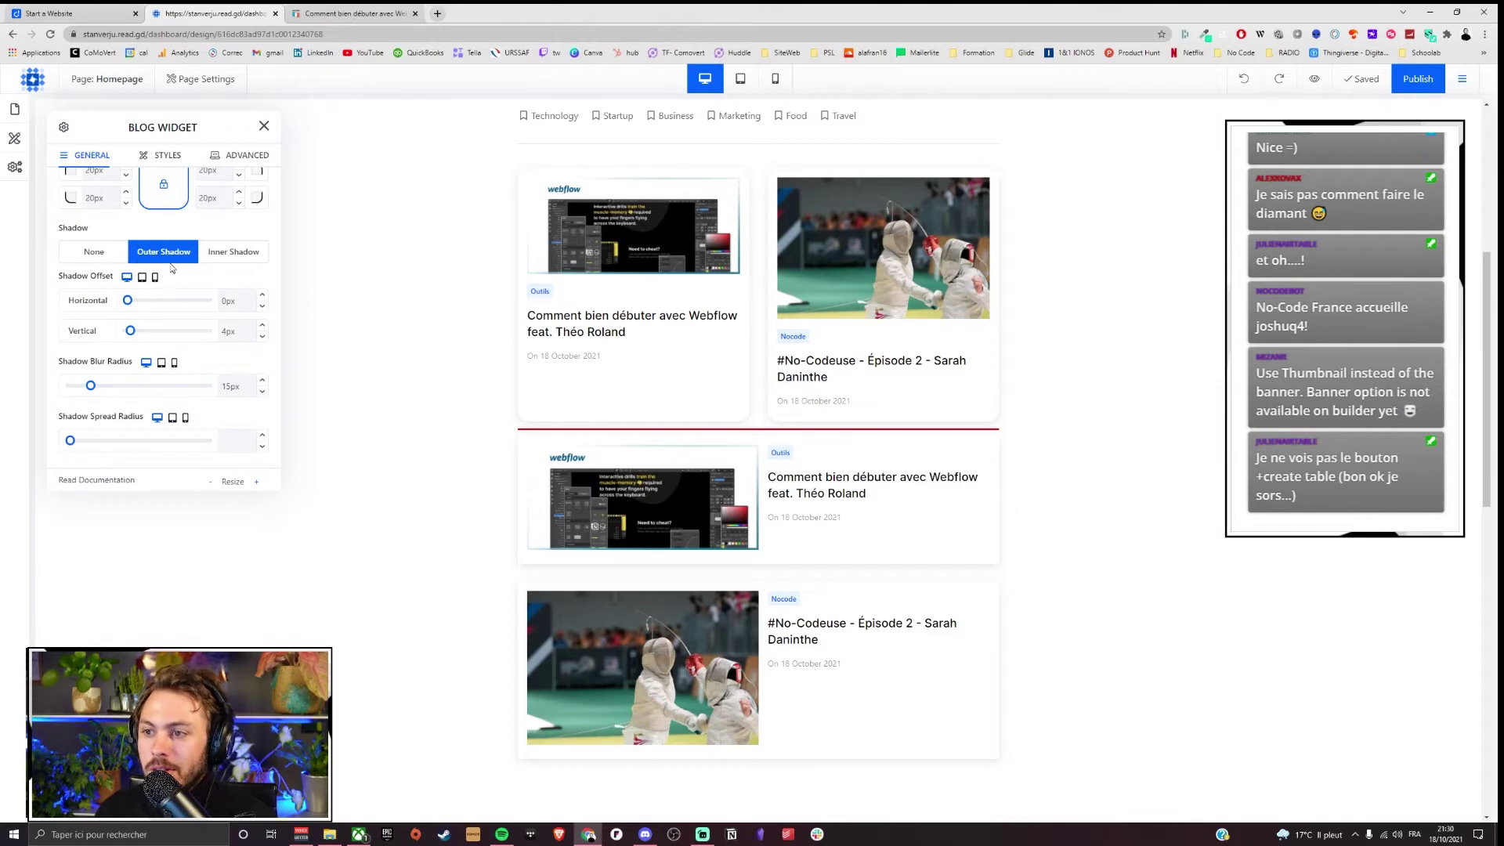
pyautogui.click(263, 127)
# Step: Give the Topics section the translucent grey-blue global background color rgba(117, 125, 154, 0.3)
pyautogui.scroll(5, 314, 193)
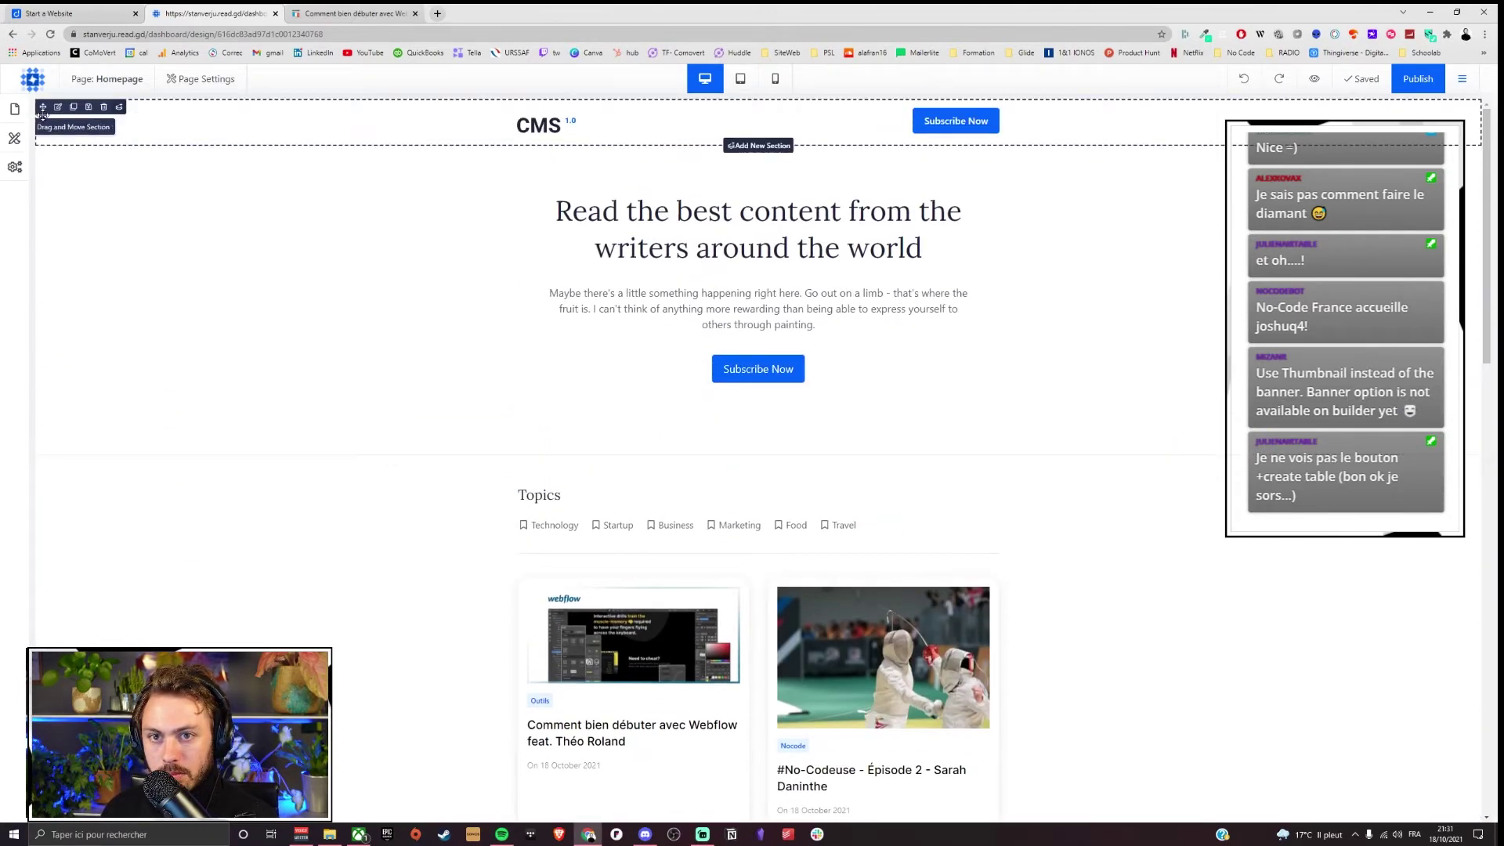
pyautogui.scroll(-3, 117, 376)
pyautogui.click(56, 214)
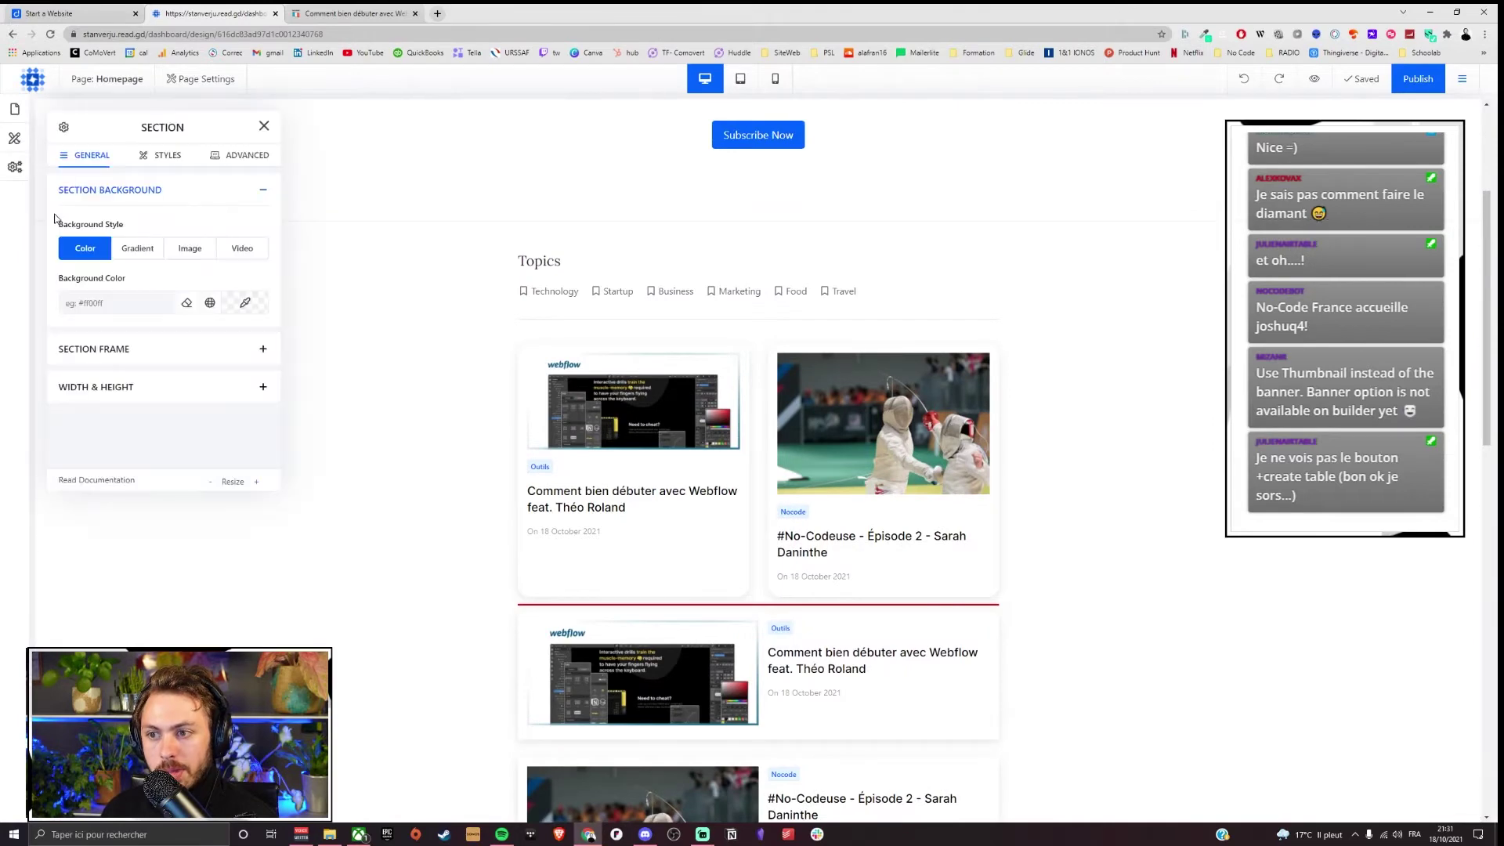
pyautogui.click(209, 303)
pyautogui.click(145, 354)
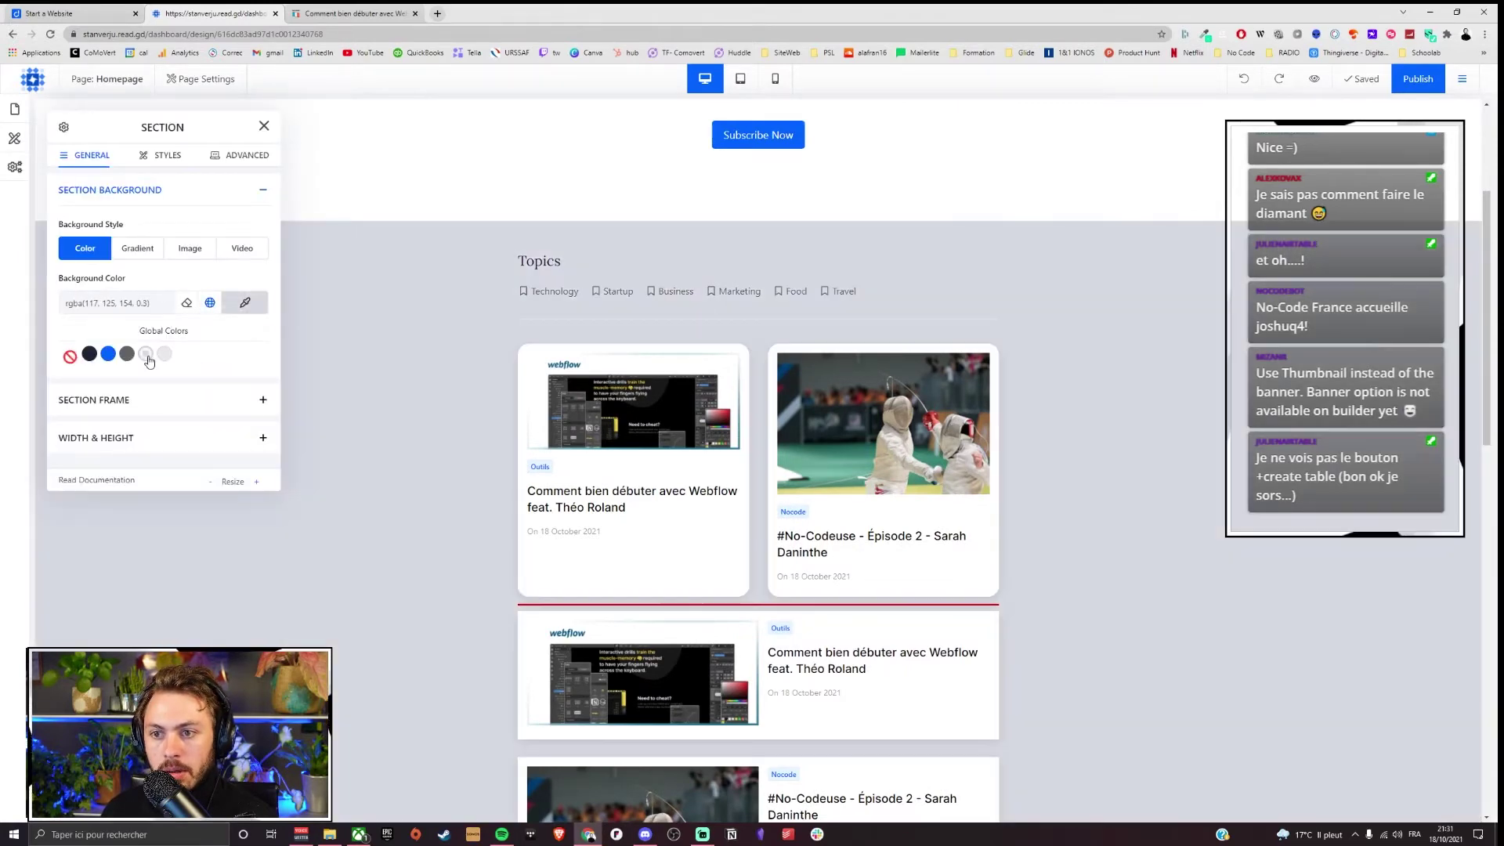
pyautogui.click(264, 127)
# Step: Adjust the grid cards' outer shadow to 45 px blur, 6 px spread and 6 px horizontal offset
pyautogui.scroll(-1, 473, 357)
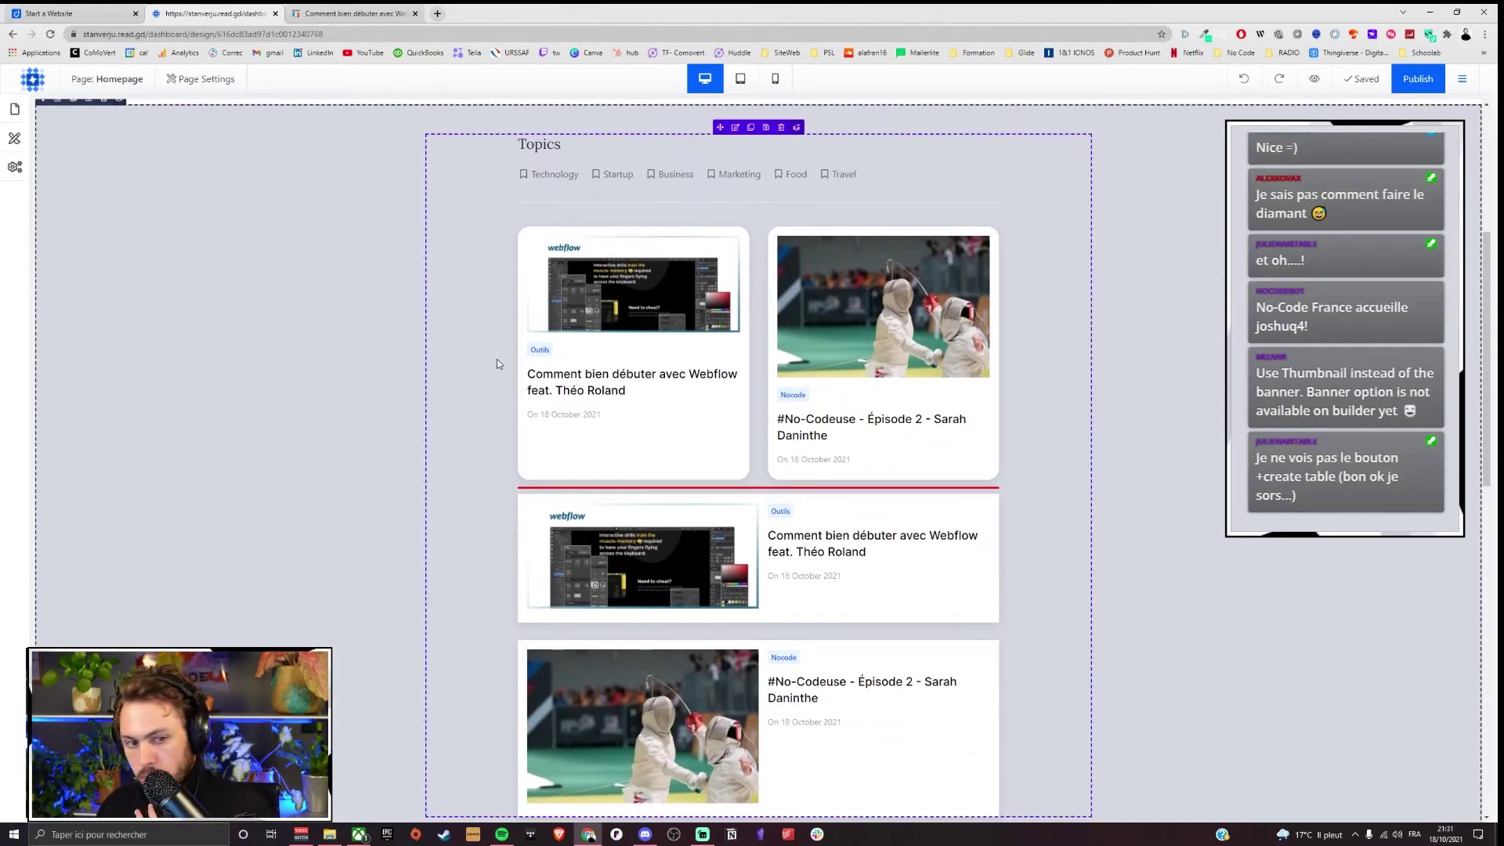
pyautogui.click(734, 353)
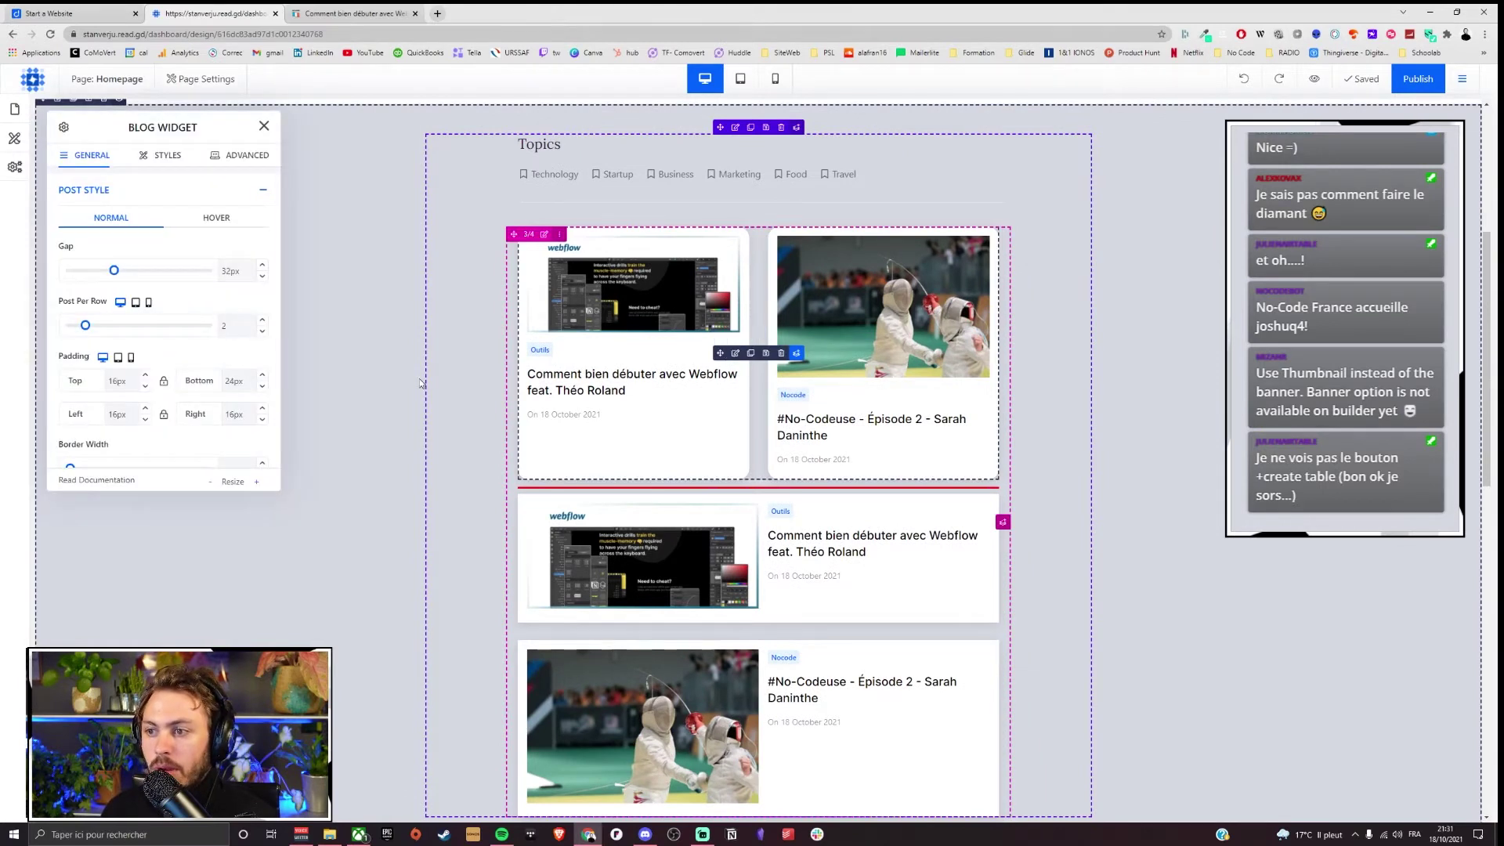
pyautogui.scroll(-10, 153, 307)
pyautogui.moveTo(135, 304); pyautogui.dragTo(133, 337)
pyautogui.scroll(-1, 123, 340)
pyautogui.moveTo(71, 381); pyautogui.dragTo(80, 417)
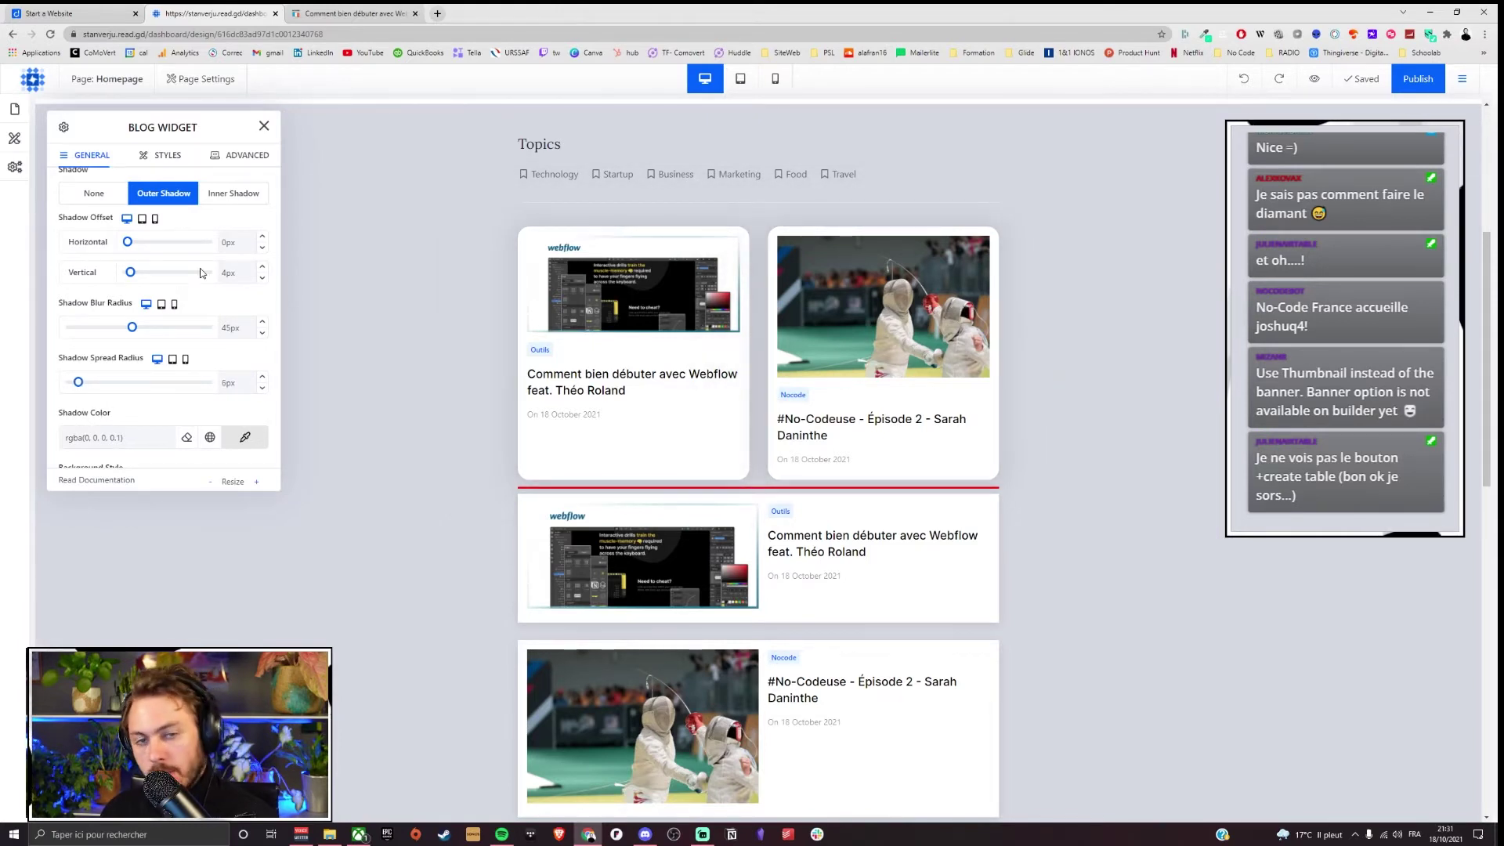
pyautogui.moveTo(127, 242); pyautogui.dragTo(143, 246)
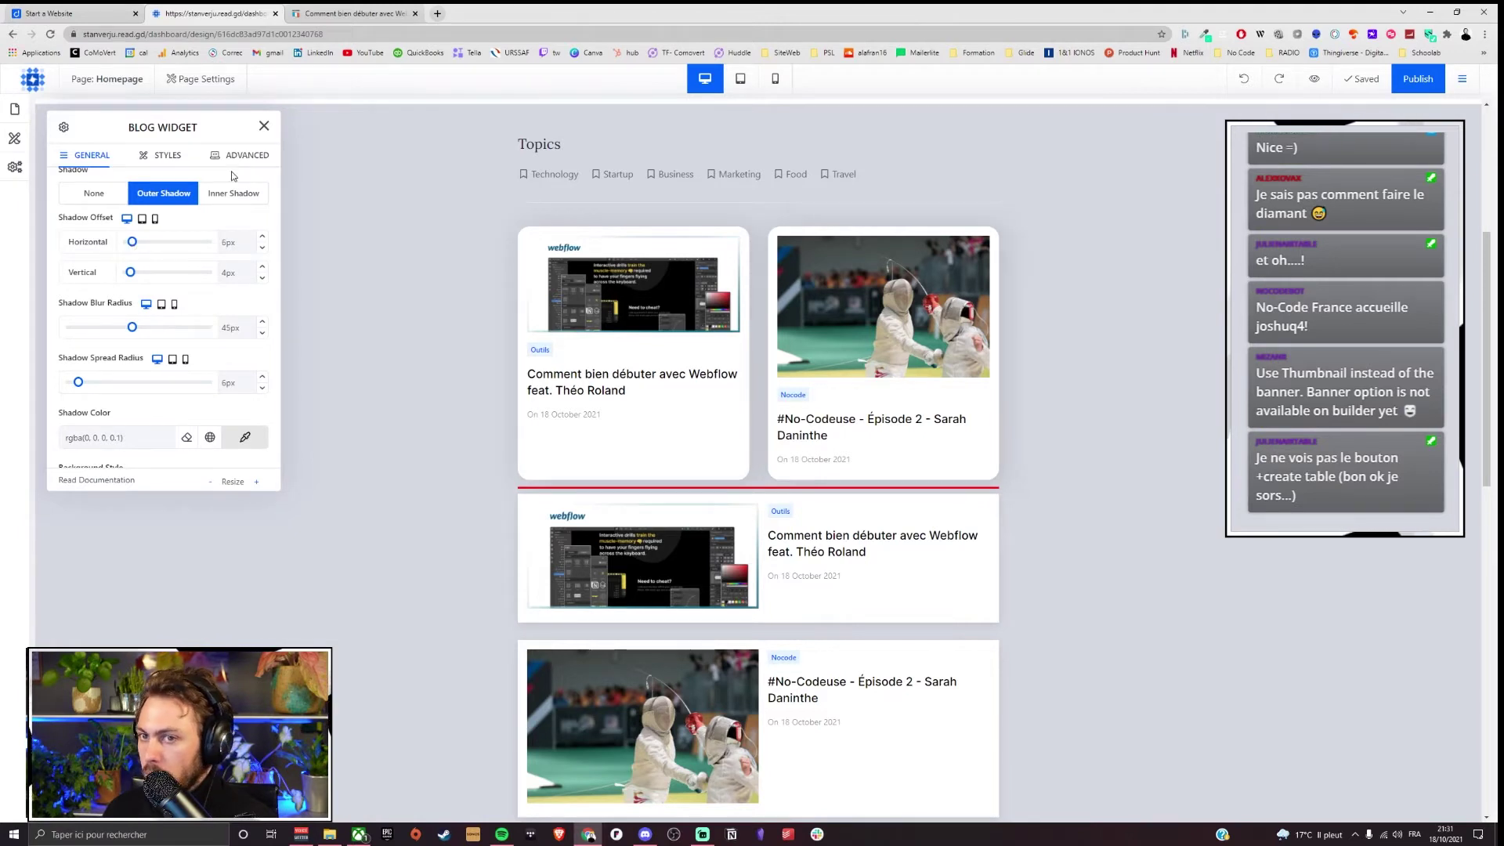
# Step: In the grid post list's image style, round all image corners with a linked border radius of 20 px
pyautogui.scroll(-2, 202, 251)
pyautogui.scroll(-1, 200, 267)
pyautogui.scroll(-2, 200, 267)
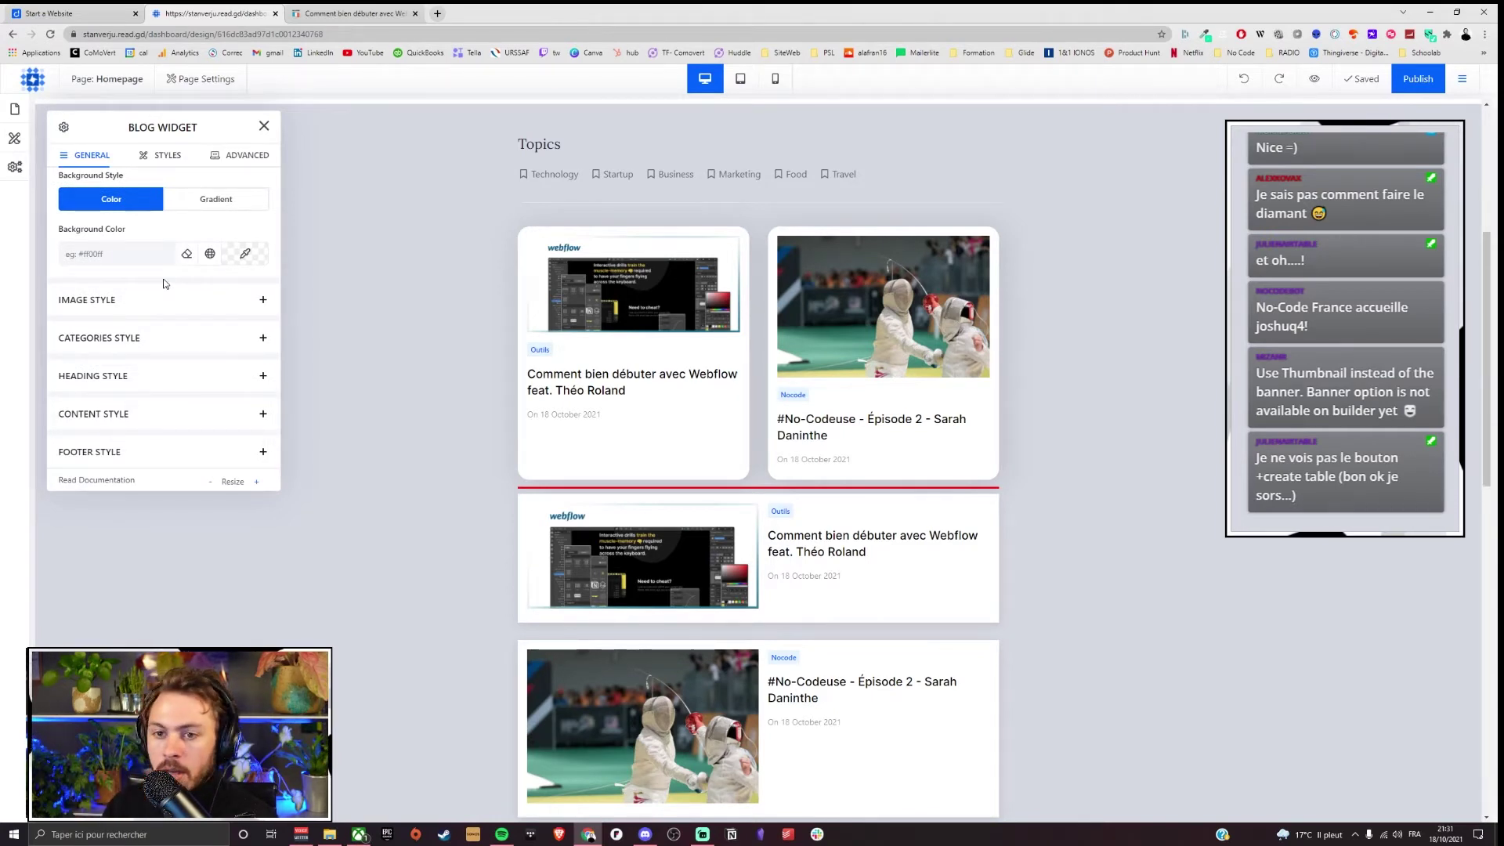
pyautogui.click(138, 298)
pyautogui.click(160, 246)
pyautogui.click(200, 247)
pyautogui.click(94, 243)
pyautogui.click(134, 245)
pyautogui.scroll(-2, 167, 337)
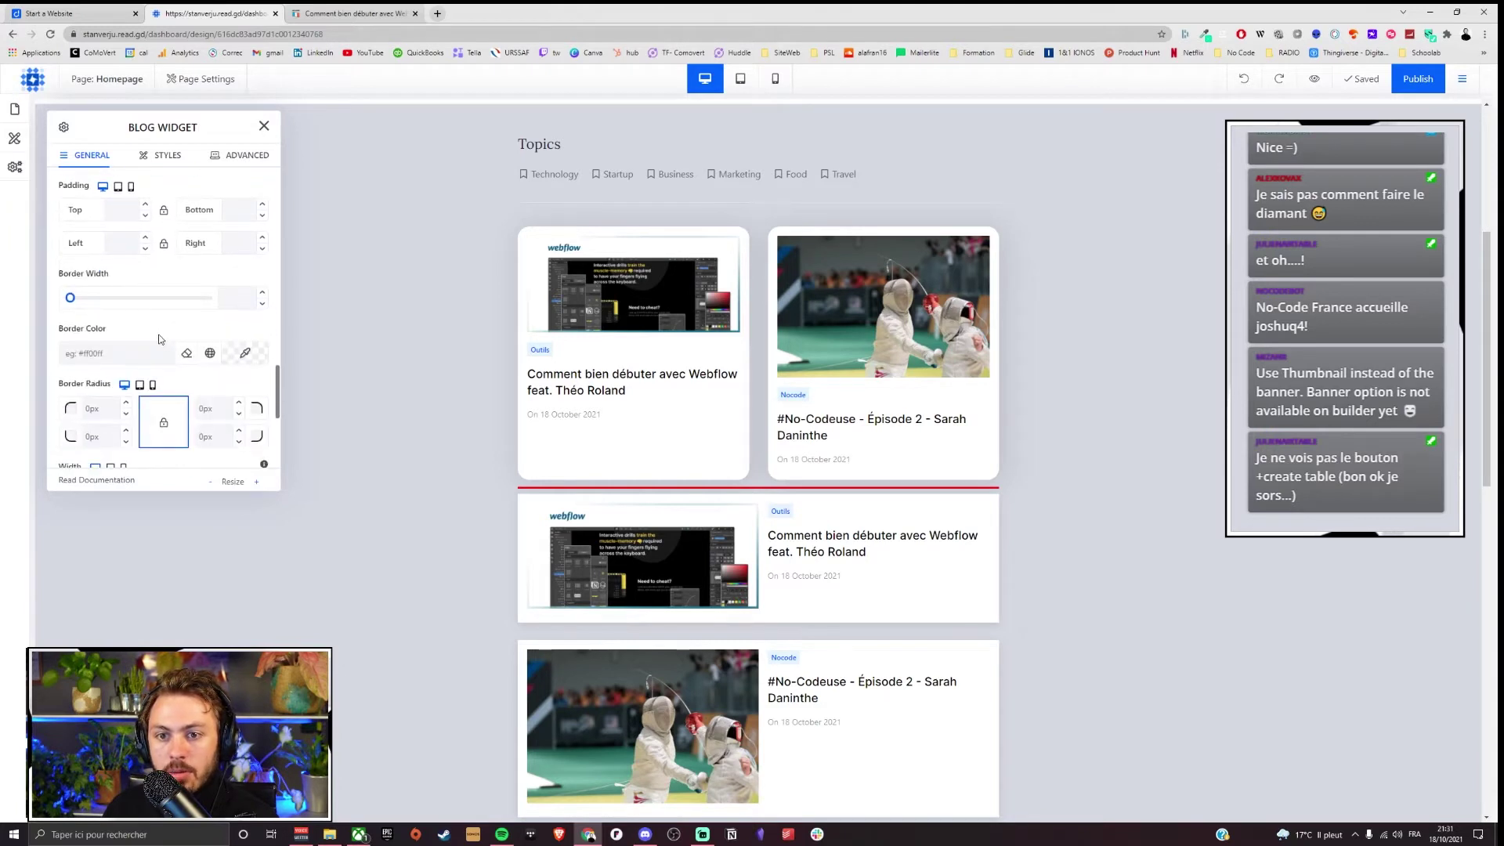
pyautogui.scroll(-1, 186, 372)
pyautogui.scroll(-2, 186, 372)
pyautogui.click(104, 298)
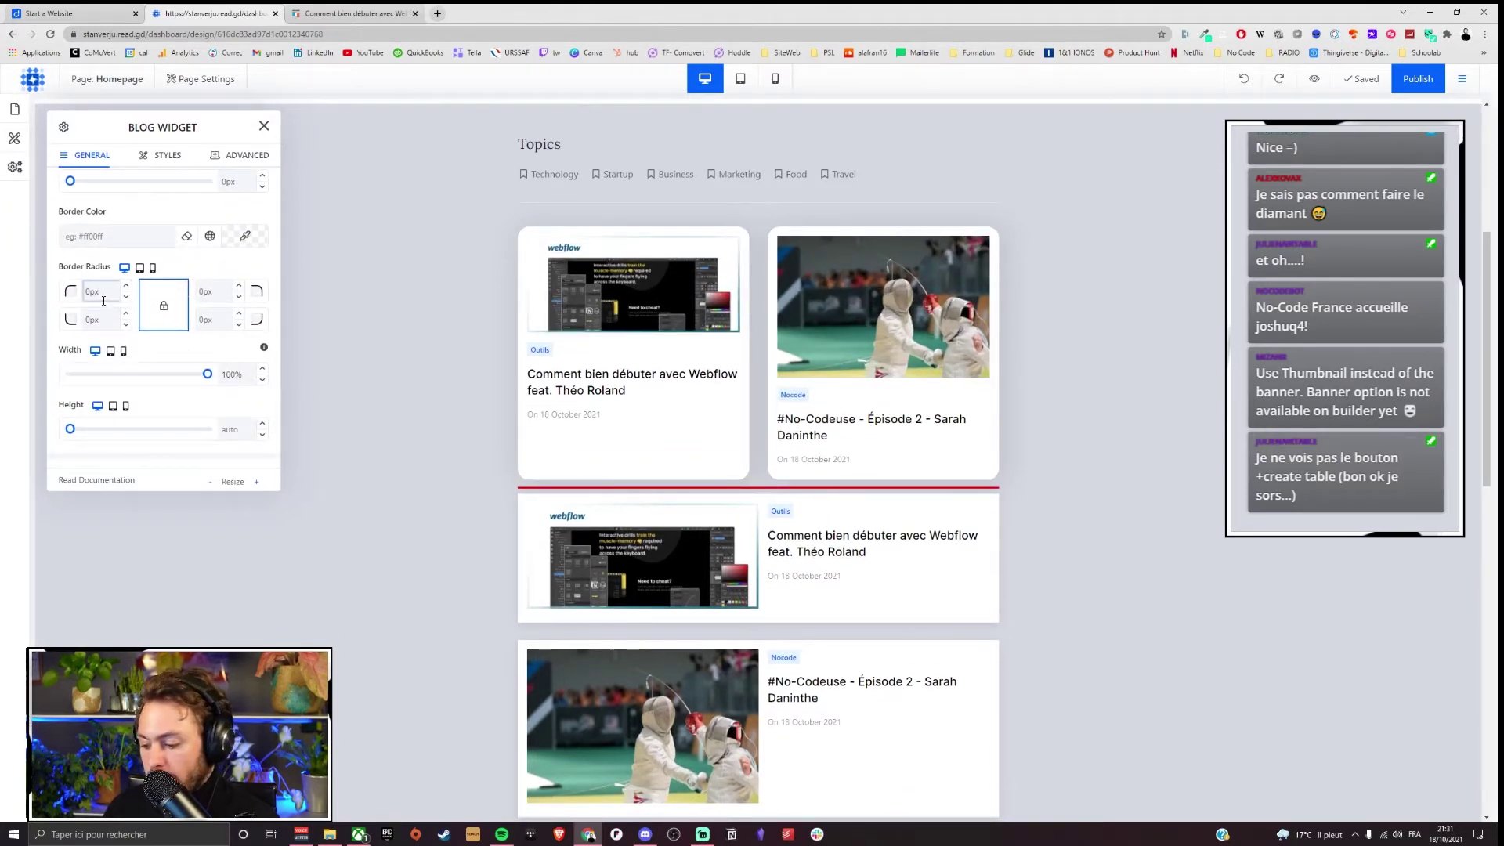
pyautogui.press('BackSpace')
pyautogui.press('BackSpace')
pyautogui.write('20')
pyautogui.click(161, 306)
# Step: Try a fixed image height of about 115 px on the grid posts, and restore it to auto
pyautogui.scroll(-2, 74, 317)
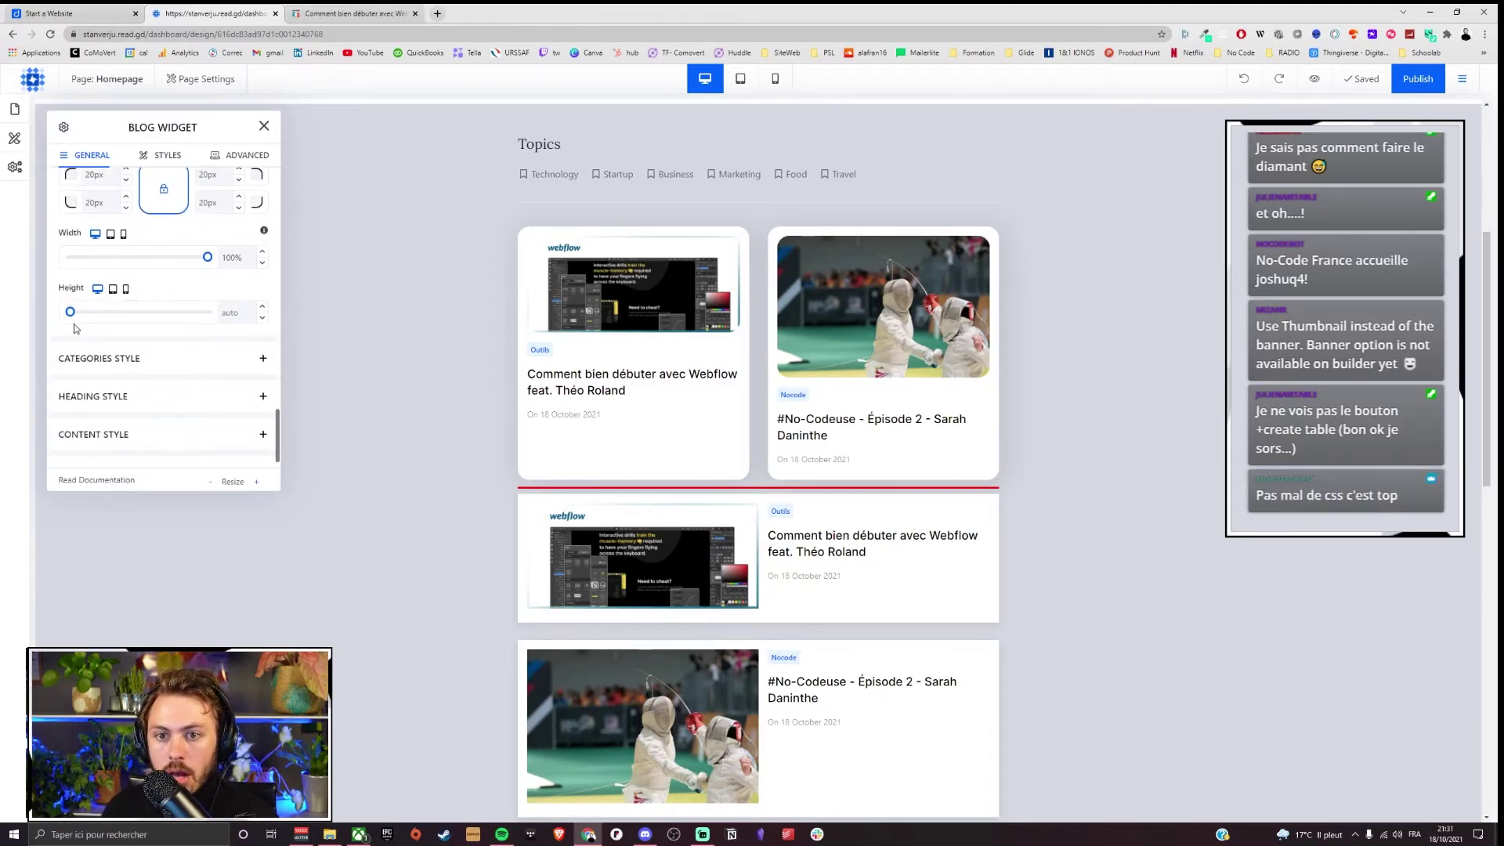
pyautogui.moveTo(70, 312)
pyautogui.mouseDown()
pyautogui.moveTo(113, 313)
pyautogui.moveTo(62, 318)
pyautogui.mouseUp()
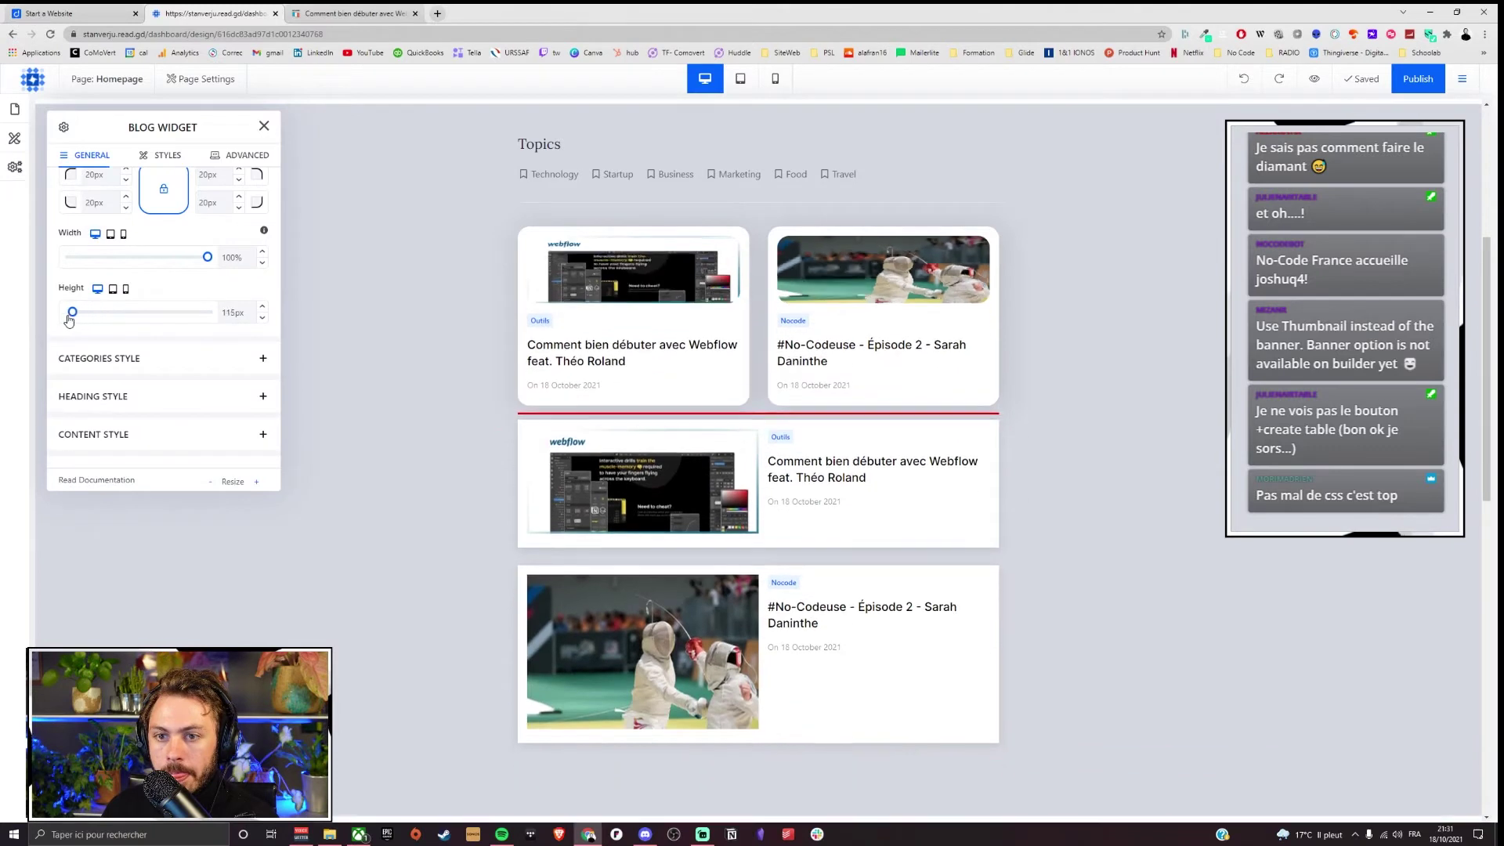
pyautogui.doubleClick(250, 311)
pyautogui.write('auto')
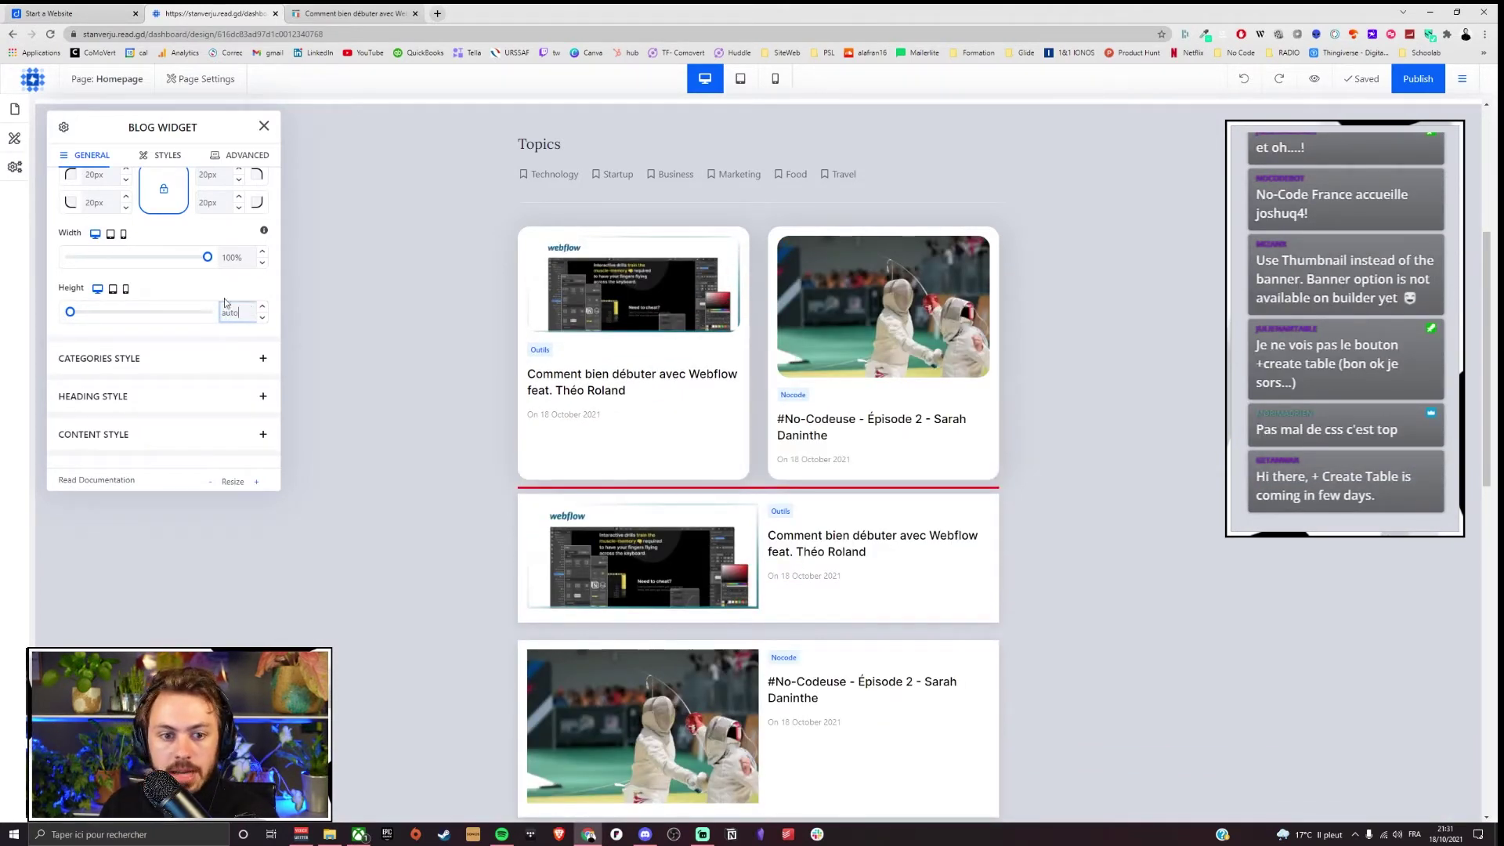
pyautogui.click(214, 287)
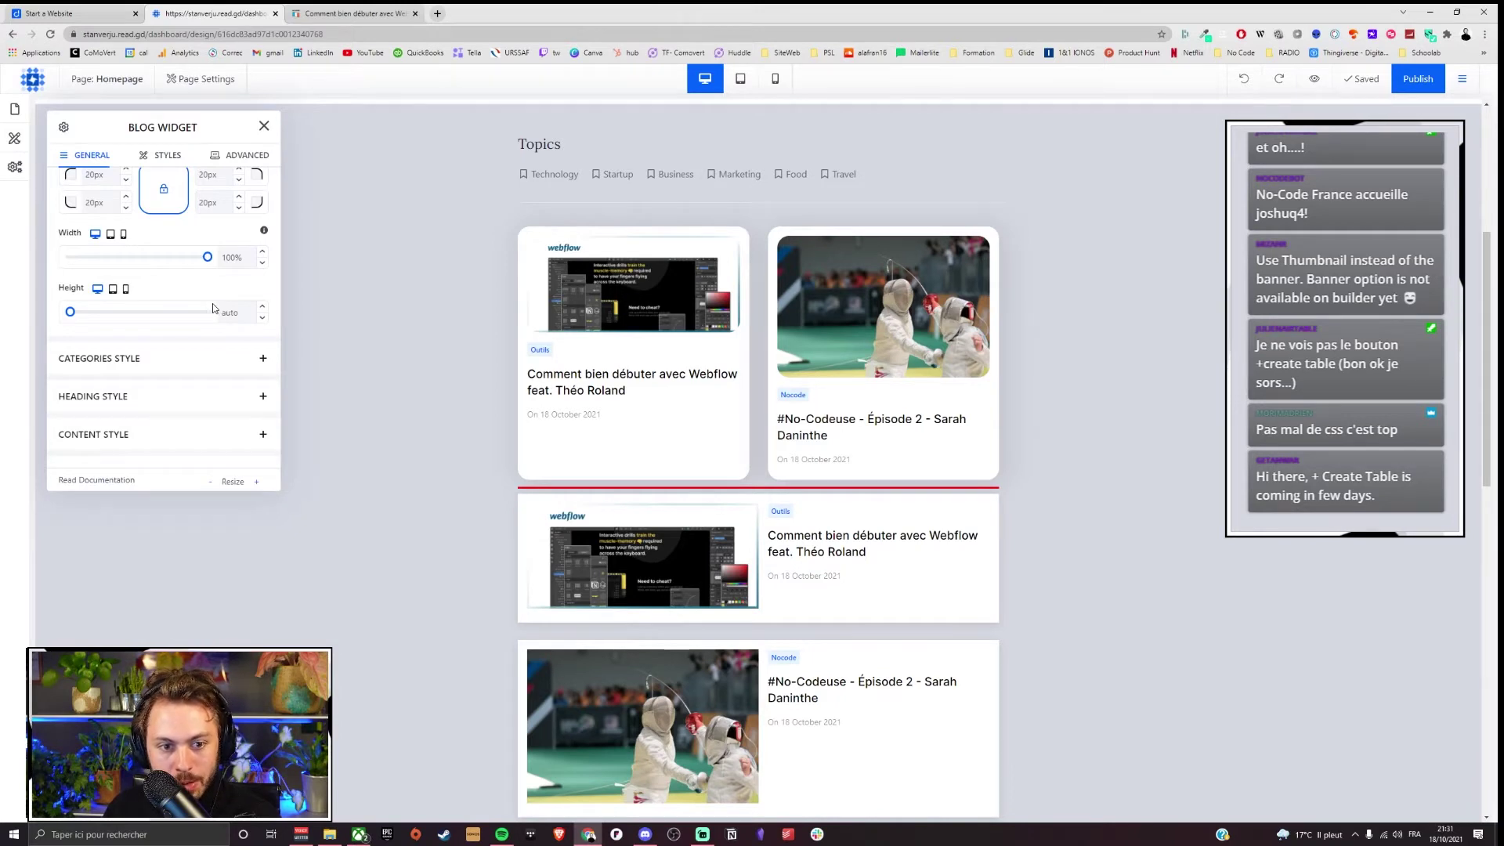
# Step: Examine the grid post list's advanced options, including its HTML selectors and custom CSS, and its general spacing and border styles
pyautogui.scroll(4, 219, 235)
pyautogui.click(225, 157)
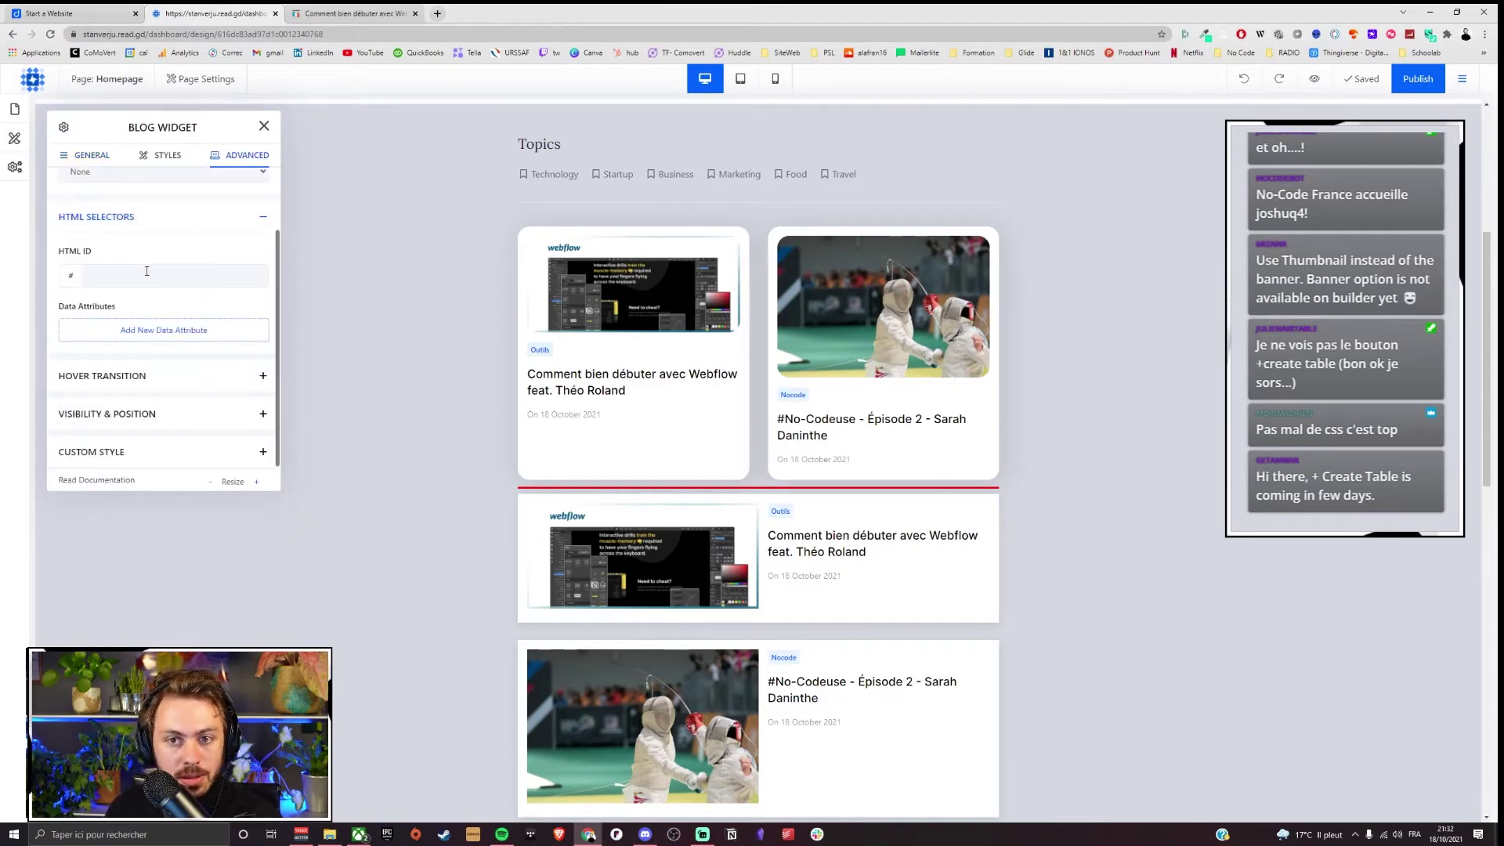
pyautogui.click(128, 454)
pyautogui.scroll(5, 163, 383)
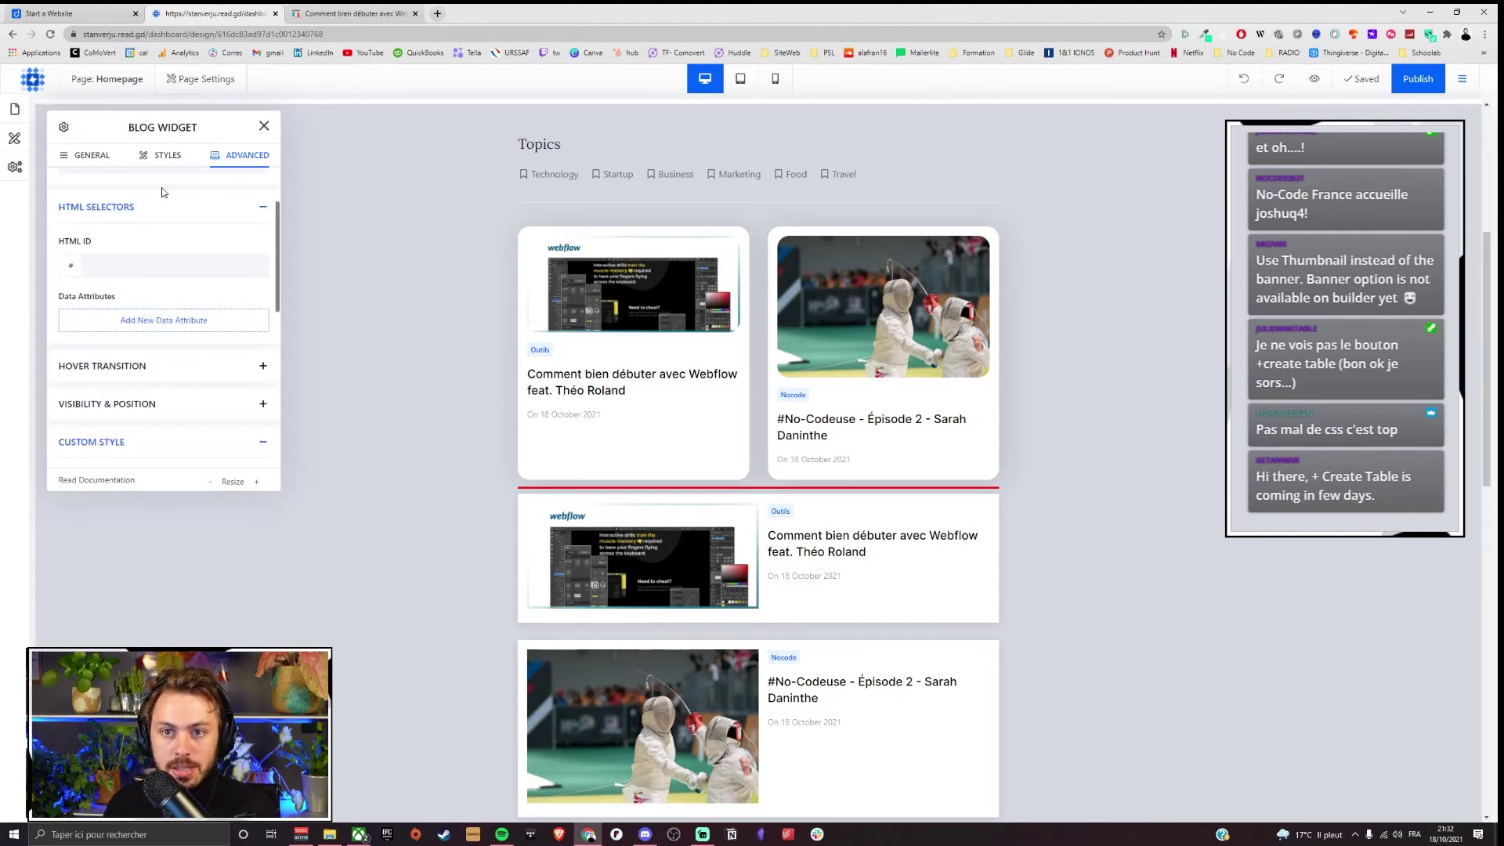
pyautogui.scroll(-3, 168, 326)
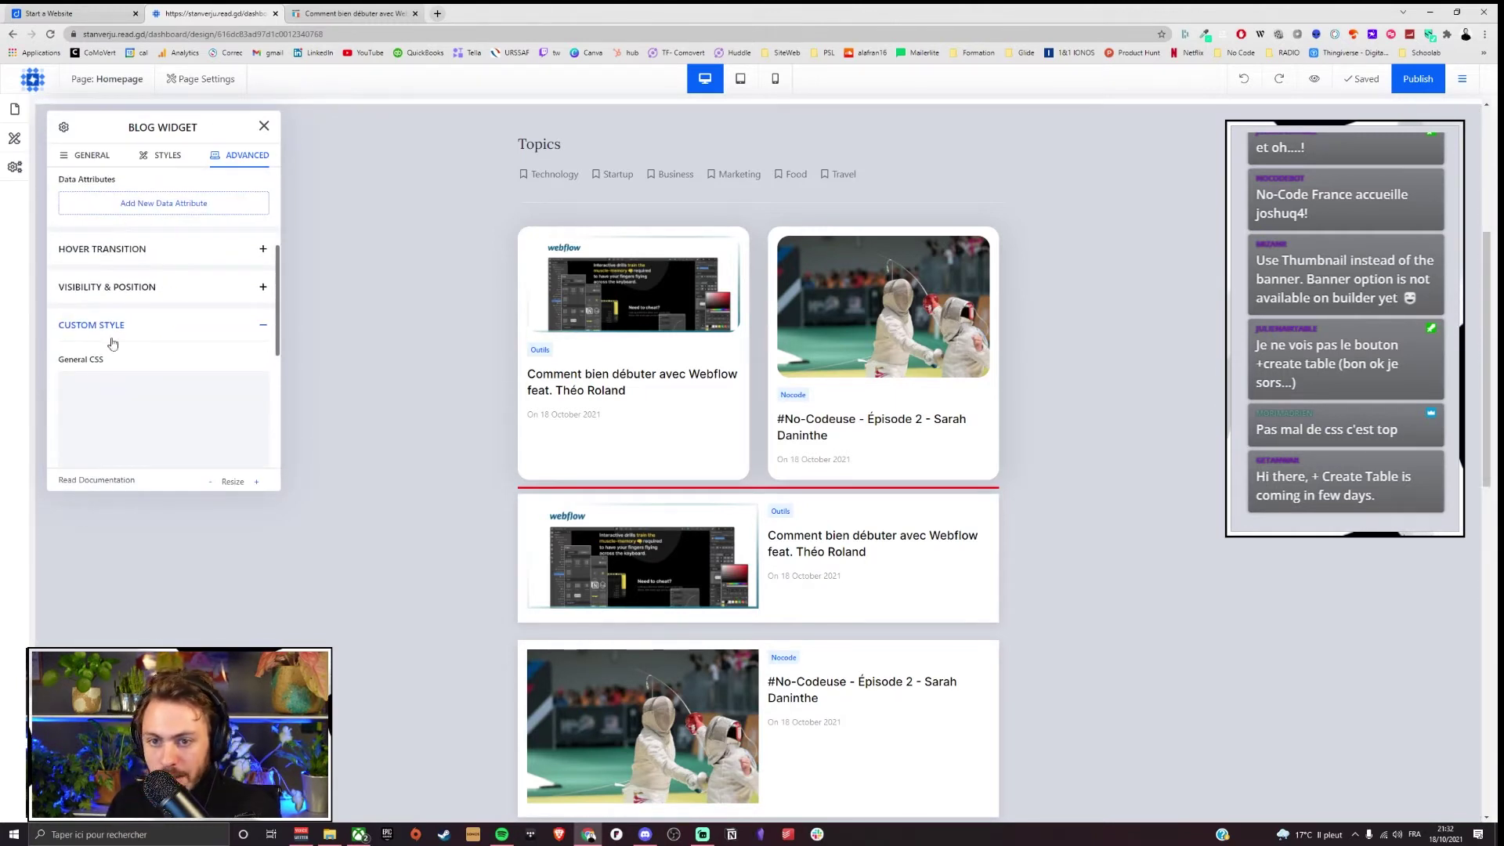
pyautogui.scroll(-3, 148, 353)
pyautogui.scroll(3, 164, 298)
pyautogui.scroll(3, 165, 298)
pyautogui.click(168, 155)
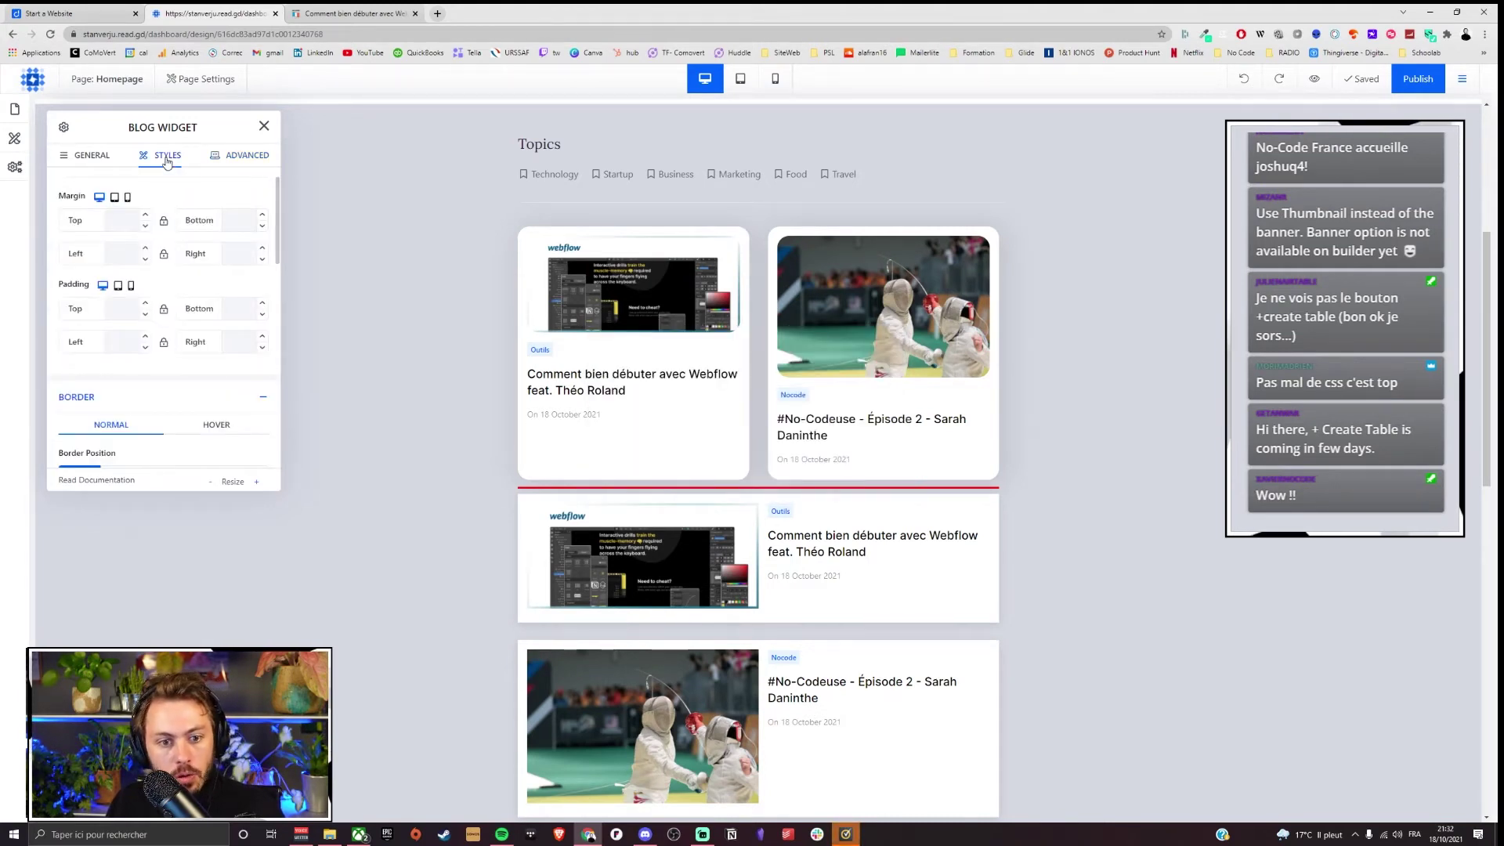
pyautogui.click(88, 156)
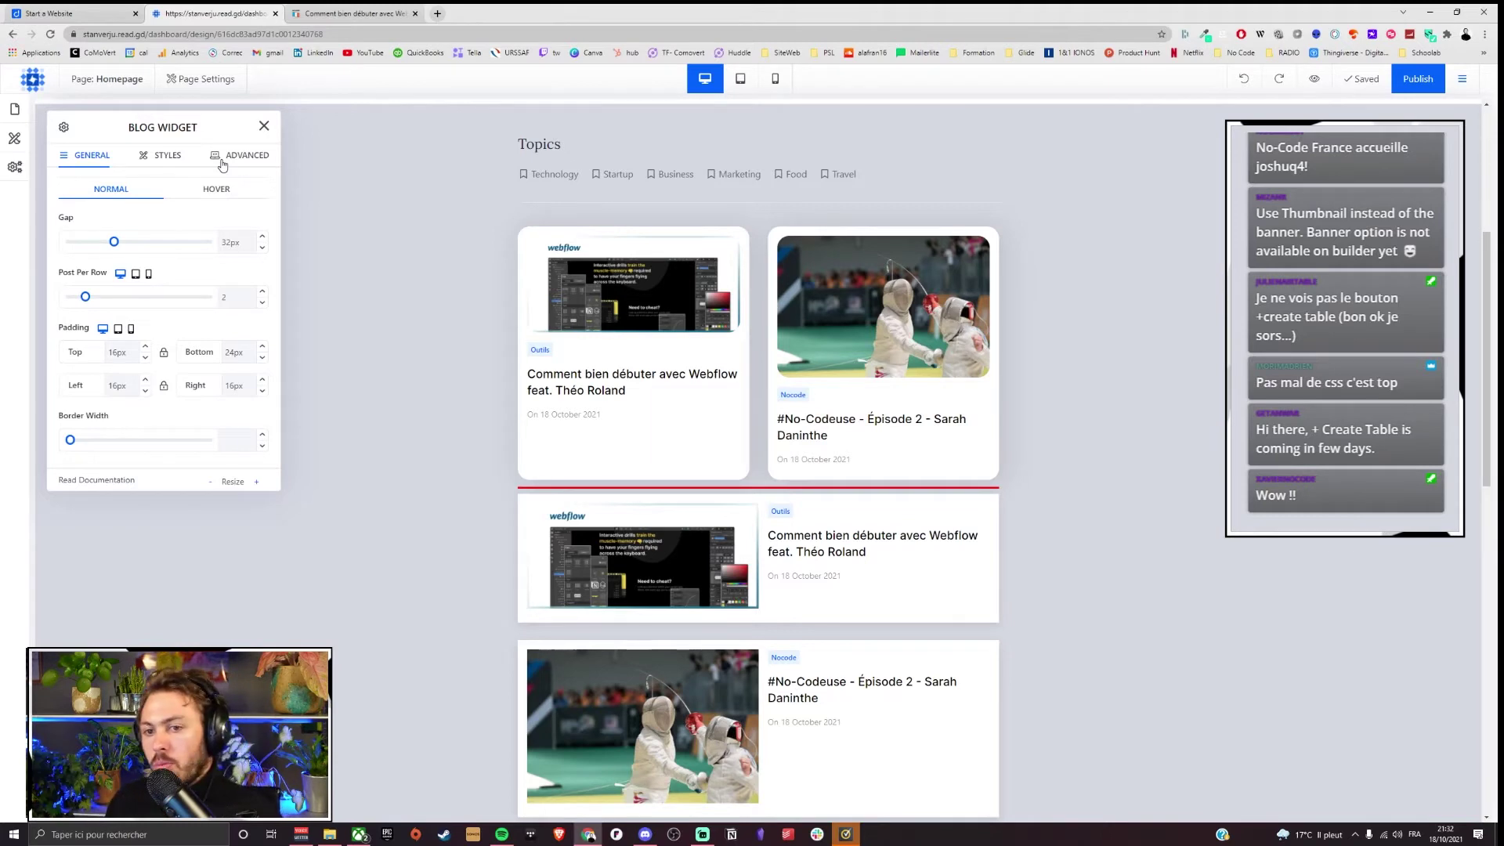
# Step: Set the grid posts' category text size to 20 px and center the category tags
pyautogui.scroll(-10, 186, 323)
pyautogui.scroll(-10, 185, 323)
pyautogui.scroll(2, 148, 301)
pyautogui.click(139, 271)
pyautogui.moveTo(85, 267); pyautogui.dragTo(97, 267)
pyautogui.click(157, 373)
pyautogui.click(216, 381)
pyautogui.click(171, 378)
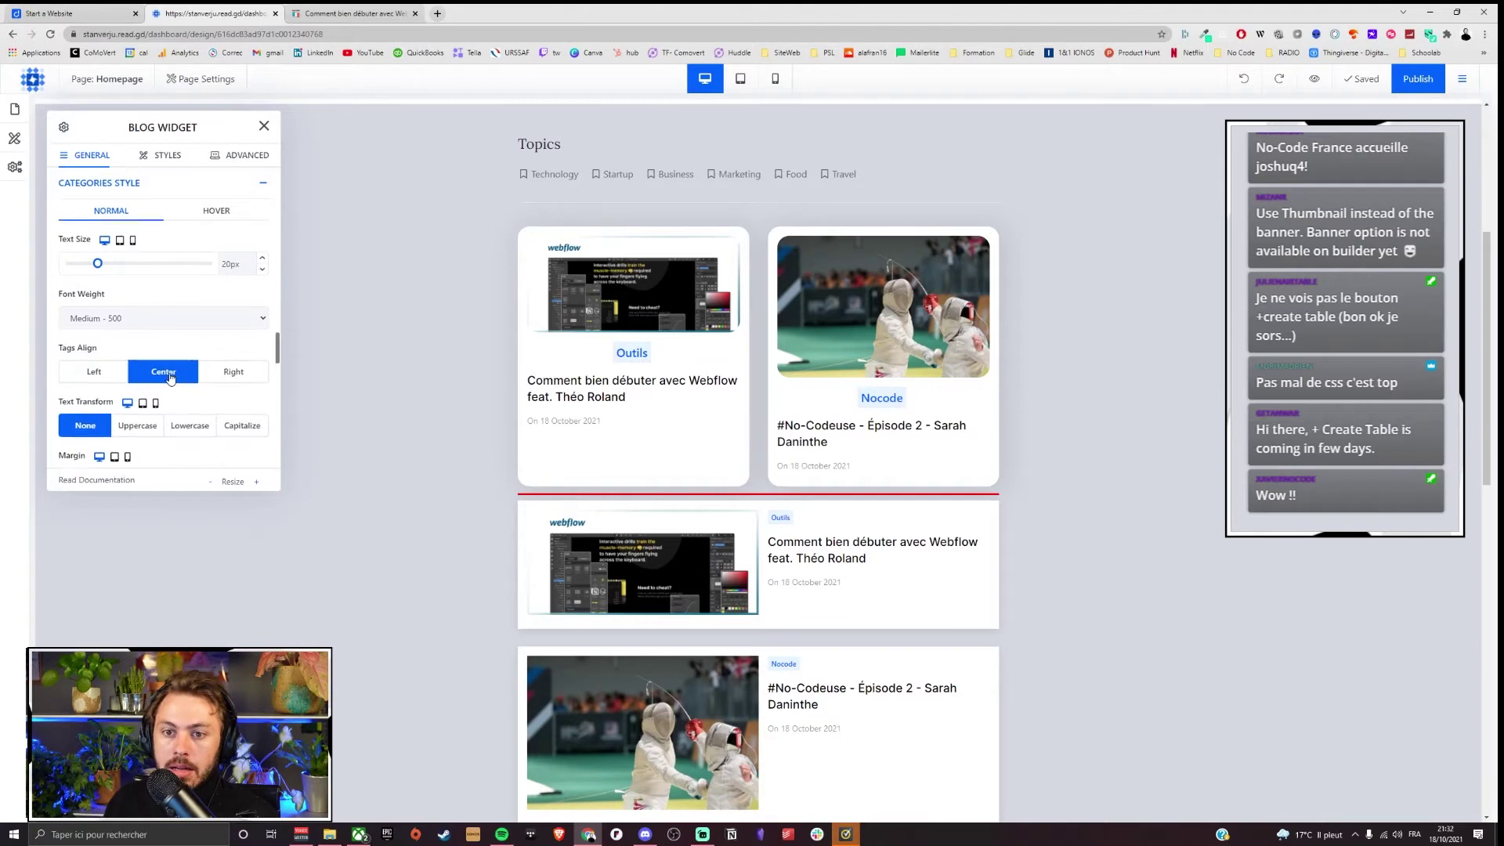
# Step: Try the uppercase and lowercase text transforms on the grid posts' categories, and return to None
pyautogui.scroll(-1, 170, 379)
pyautogui.click(137, 368)
pyautogui.click(189, 368)
pyautogui.click(137, 368)
pyautogui.click(85, 369)
pyautogui.click(137, 368)
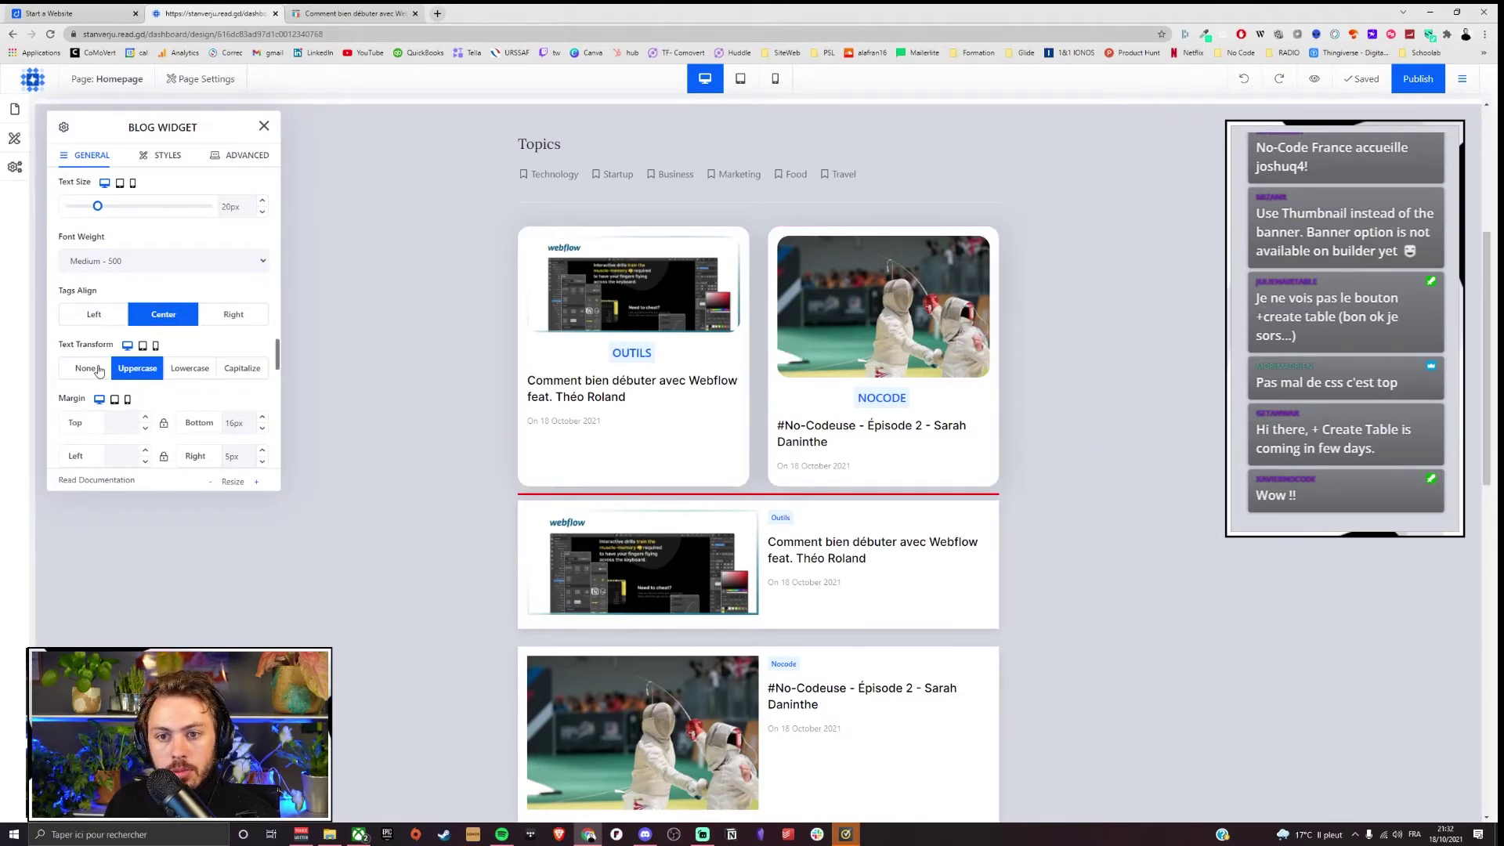
pyautogui.click(98, 371)
# Step: Slightly enlarge the grid posts' heading text and try other alignments before returning it to left-aligned
pyautogui.scroll(-5, 118, 345)
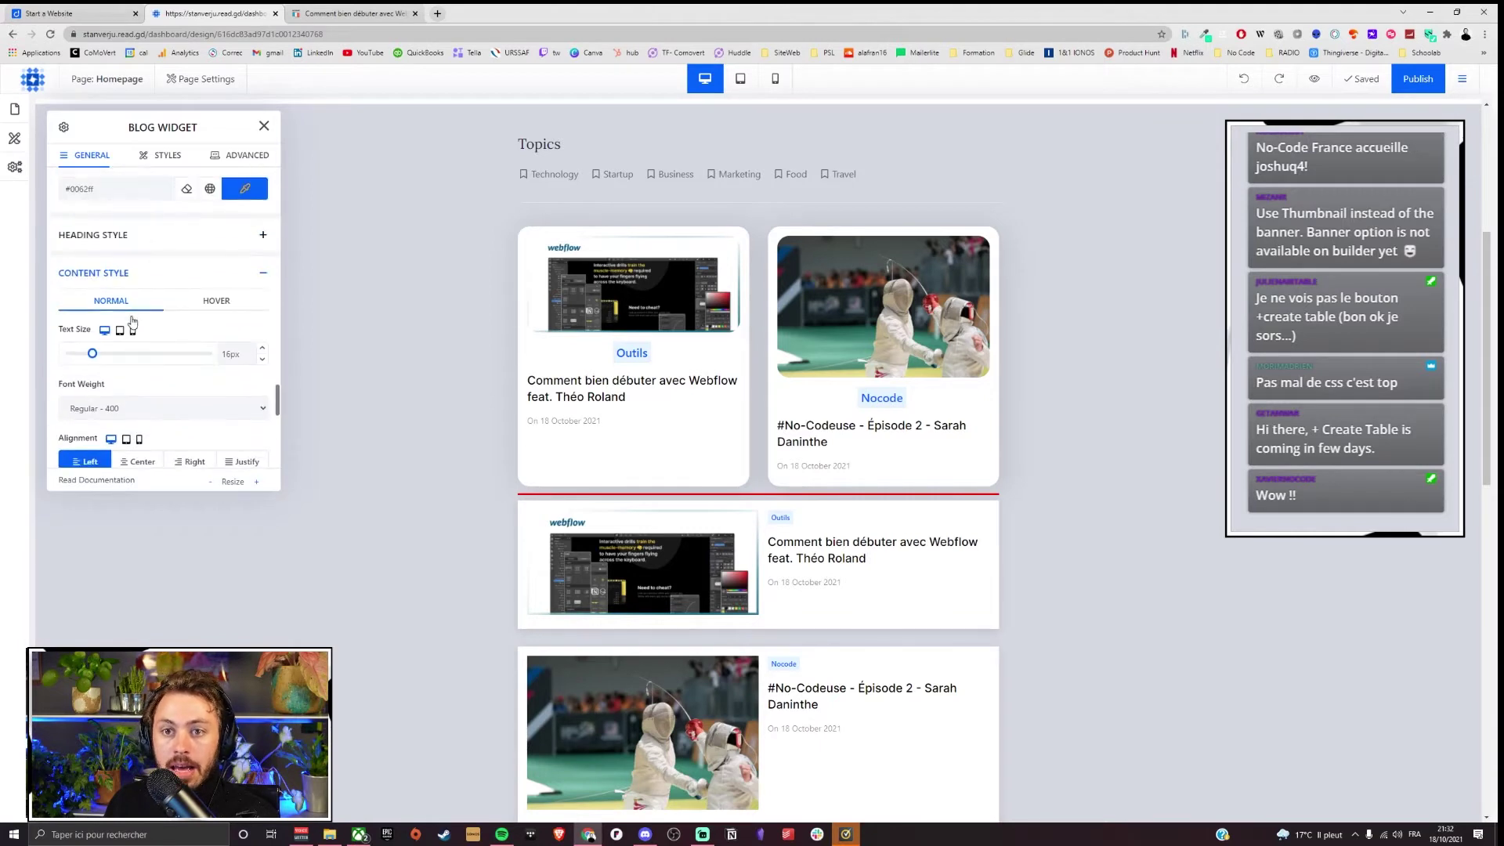
pyautogui.click(130, 241)
pyautogui.scroll(-1, 131, 259)
pyautogui.moveTo(102, 265); pyautogui.dragTo(102, 266)
pyautogui.click(141, 373)
pyautogui.click(190, 373)
pyautogui.click(155, 376)
pyautogui.click(105, 381)
# Step: Set the grid posts' content text size to 26 px and their footer text size to 21 px
pyautogui.scroll(-5, 105, 383)
pyautogui.scroll(-10, 104, 387)
pyautogui.scroll(-3, 121, 415)
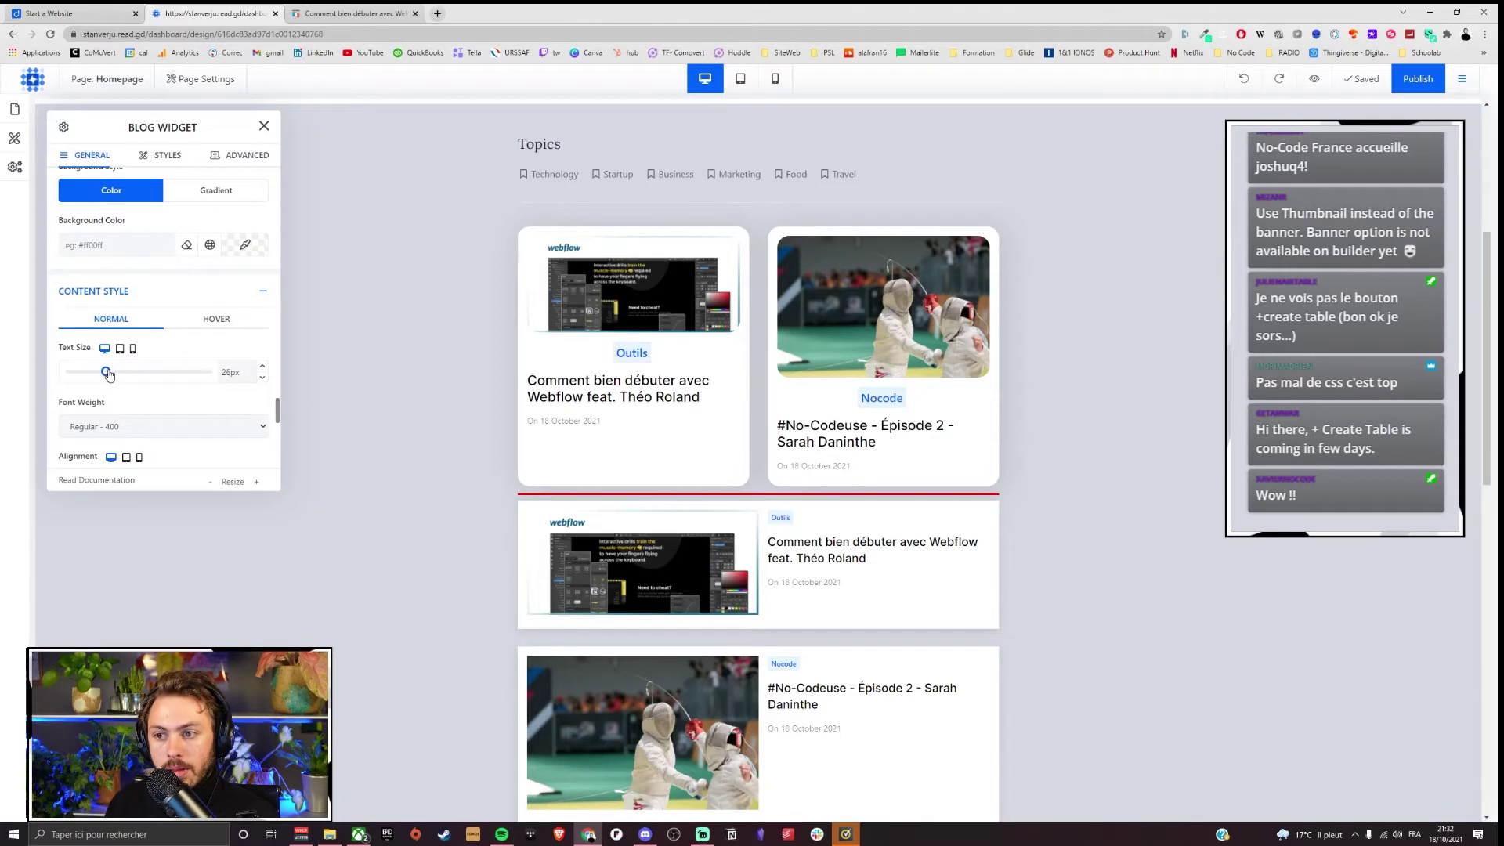
pyautogui.scroll(-4, 117, 376)
pyautogui.scroll(-8, 129, 376)
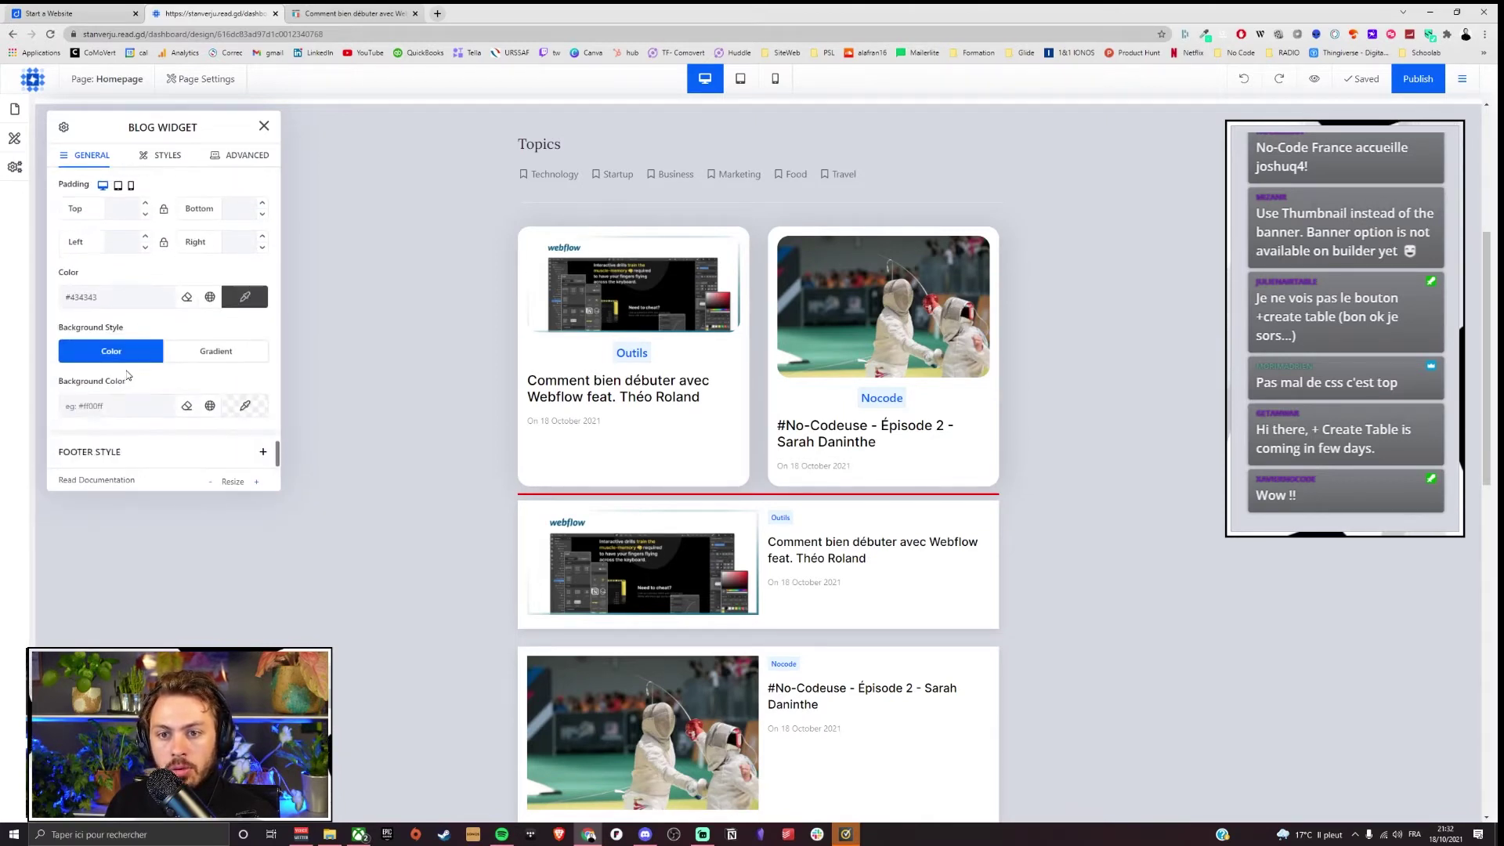
pyautogui.moveTo(90, 265); pyautogui.dragTo(99, 265)
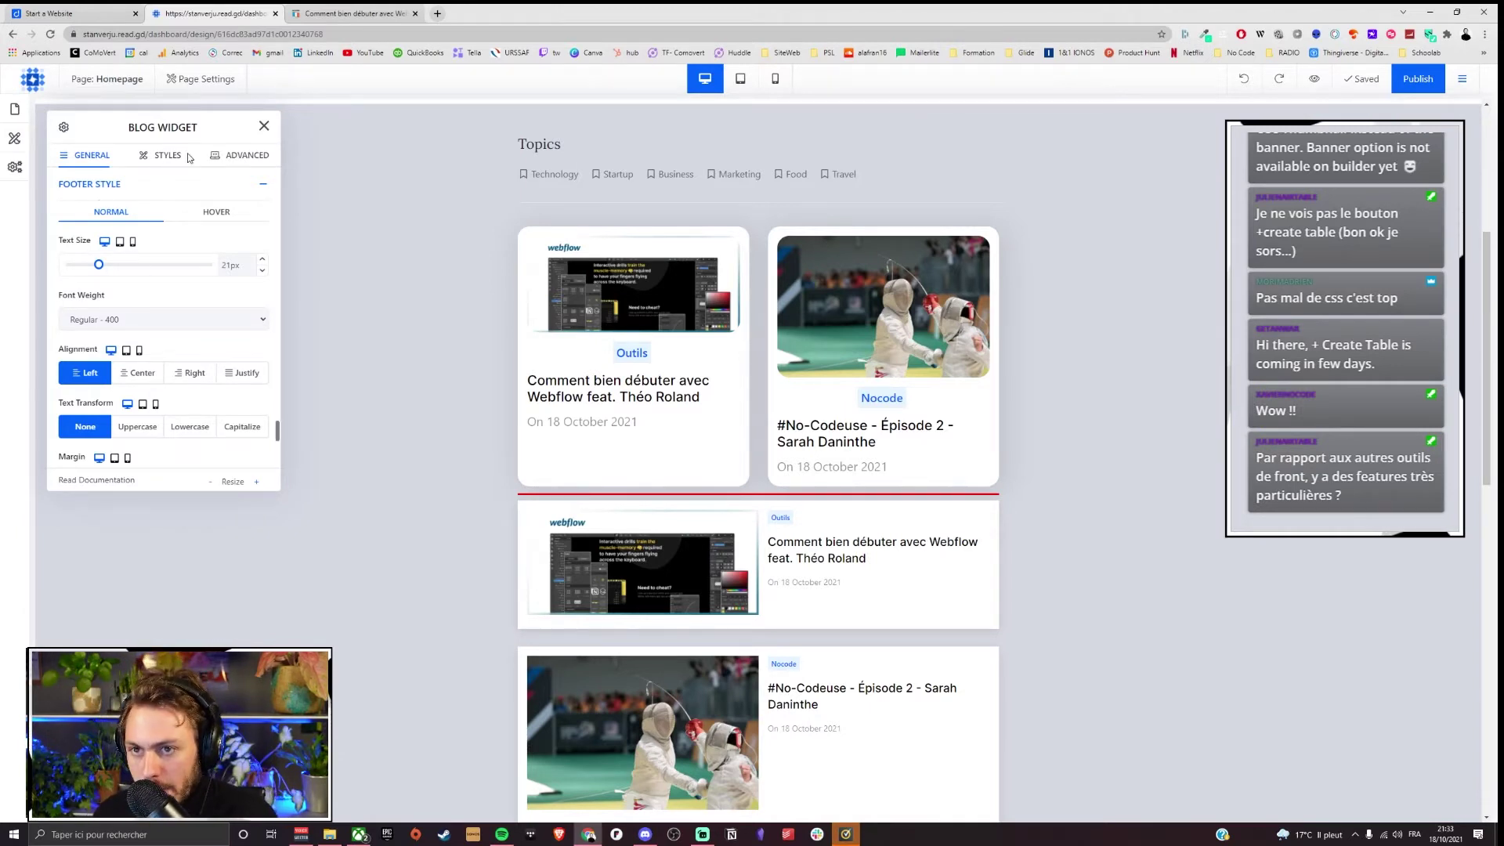
pyautogui.click(267, 130)
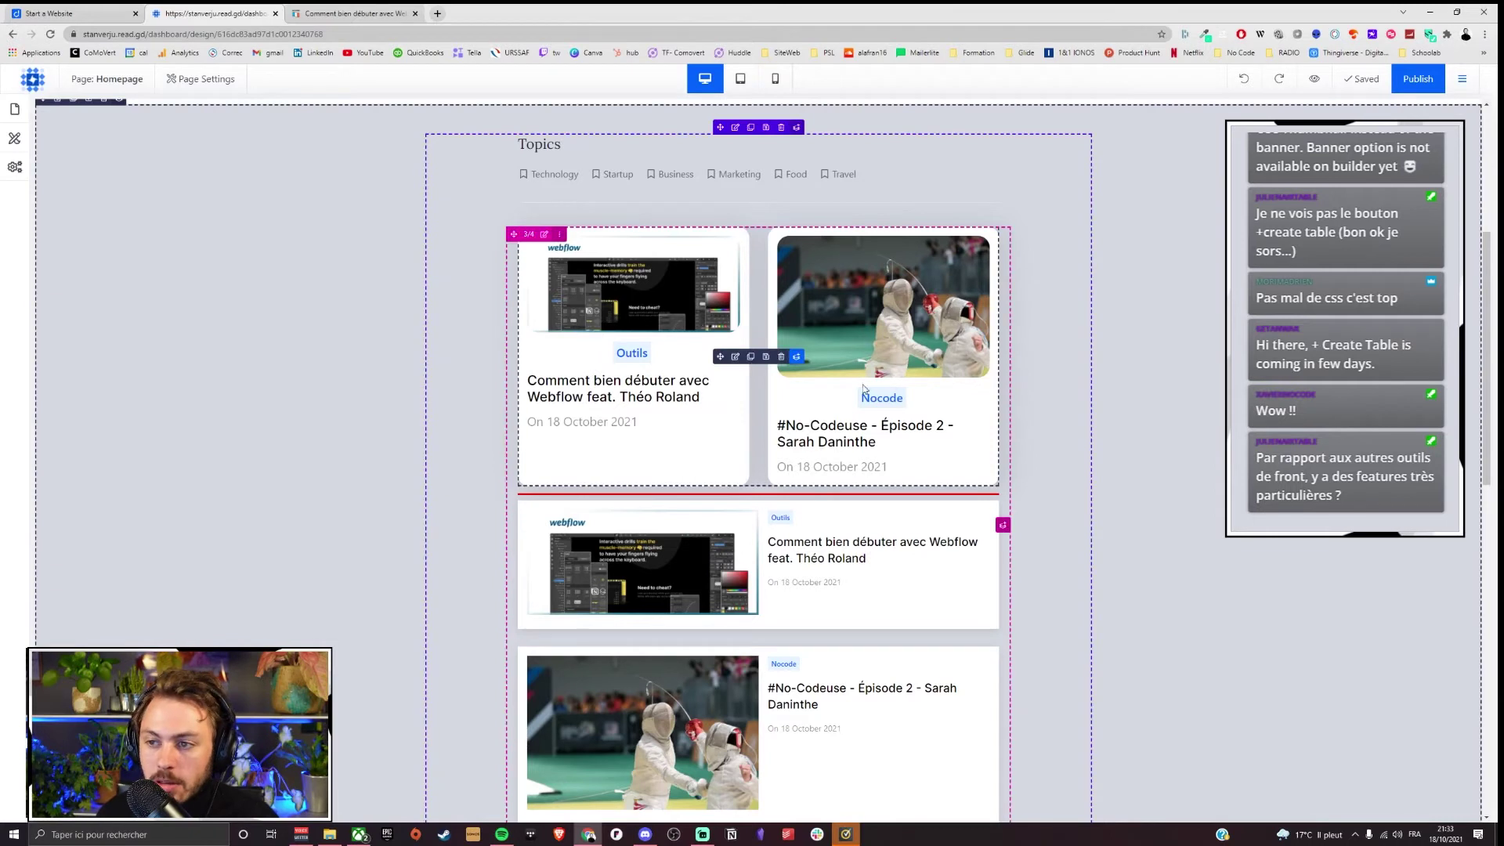
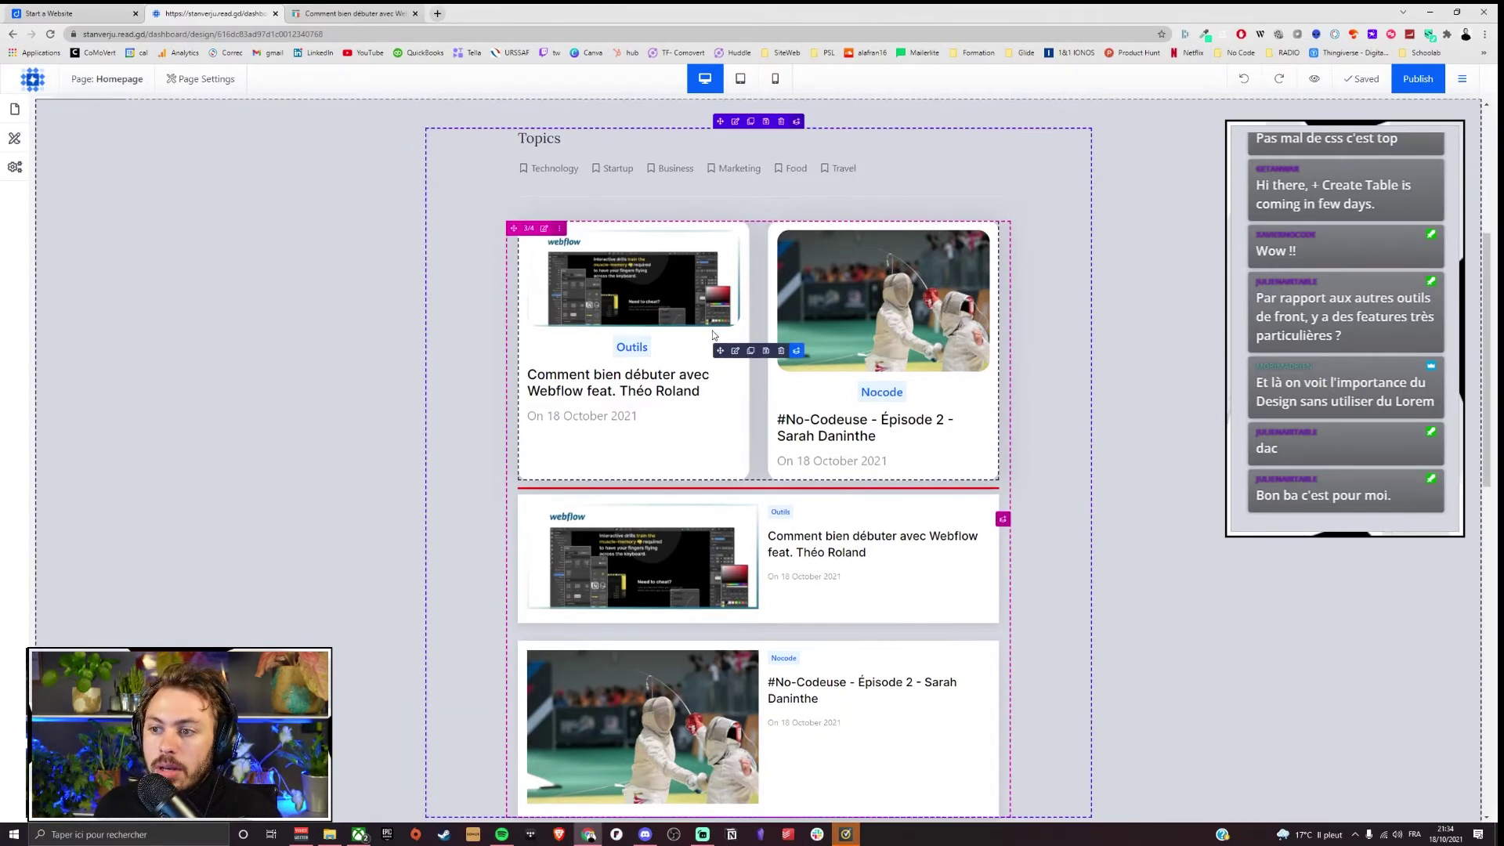
# Step: Open the settings of the blog widget that lists posts in rows, and examine its border, shadow and image style options
pyautogui.scroll(-3, 642, 312)
pyautogui.click(735, 408)
pyautogui.scroll(-10, 227, 351)
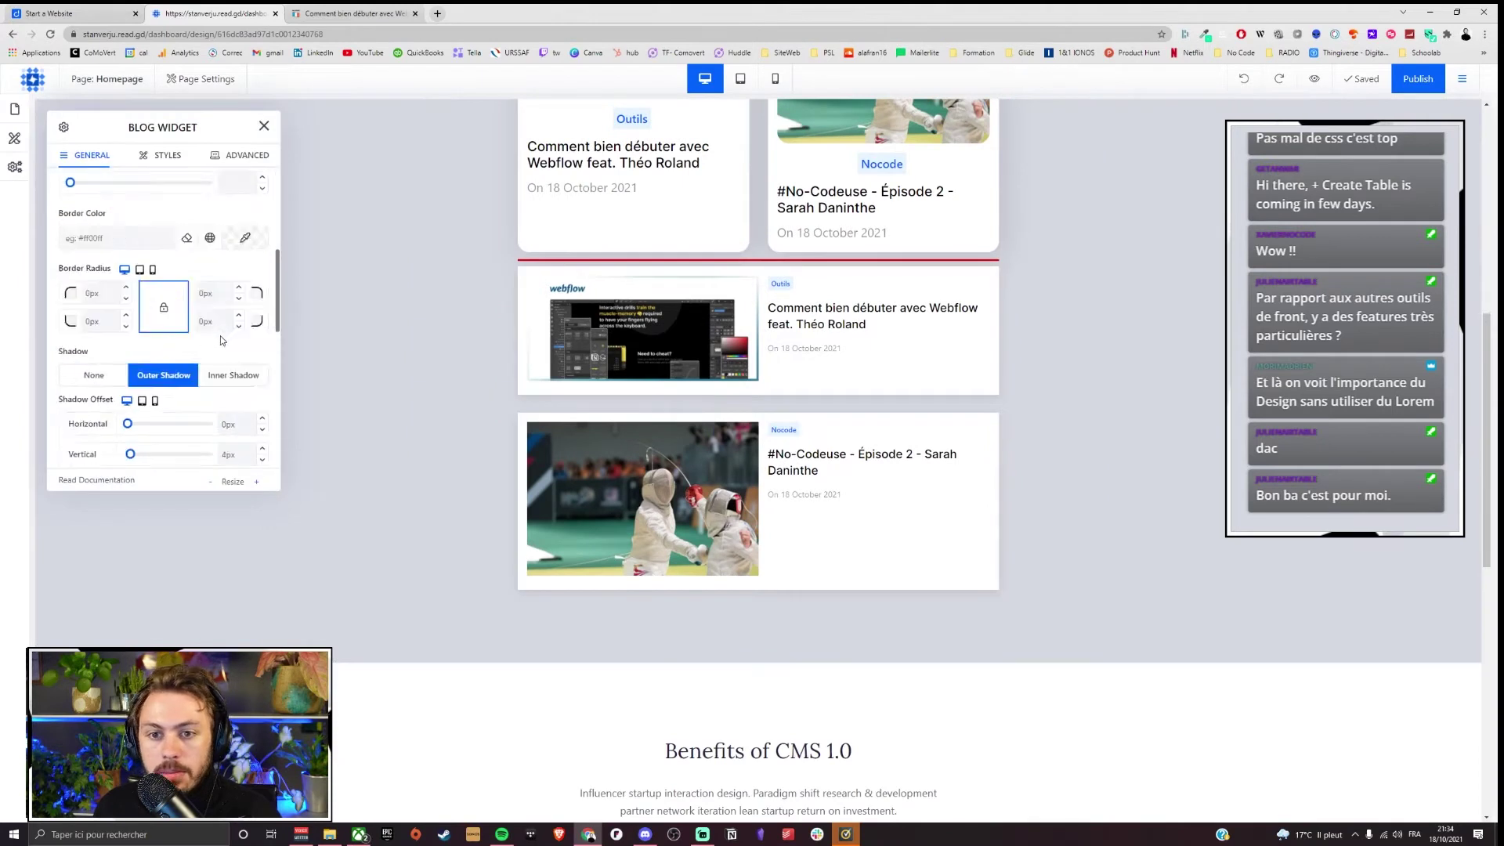
pyautogui.click(141, 304)
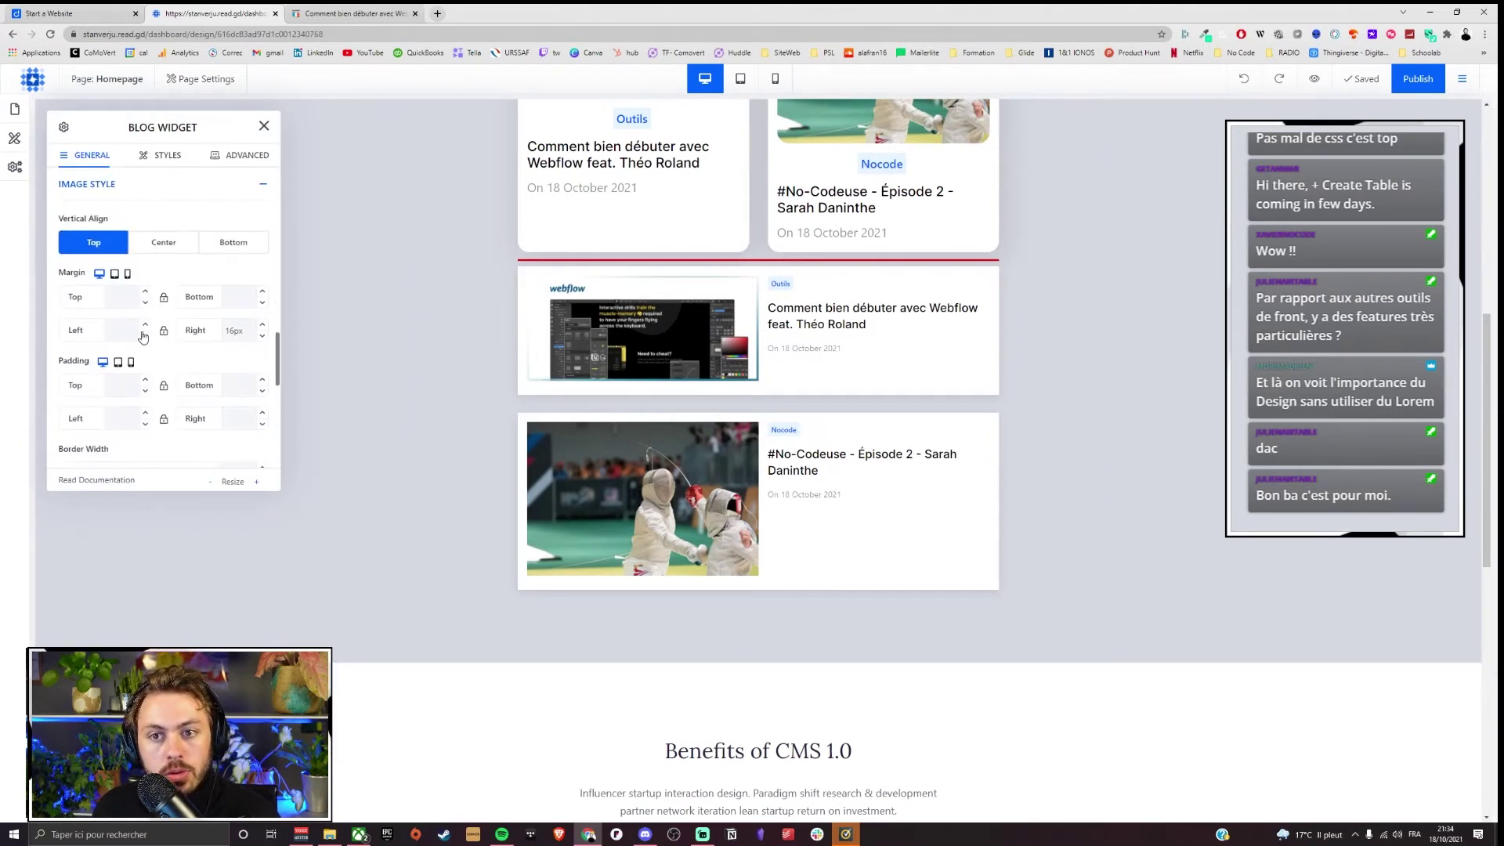
pyautogui.scroll(-5, 159, 289)
pyautogui.click(145, 337)
pyautogui.scroll(-3, 148, 338)
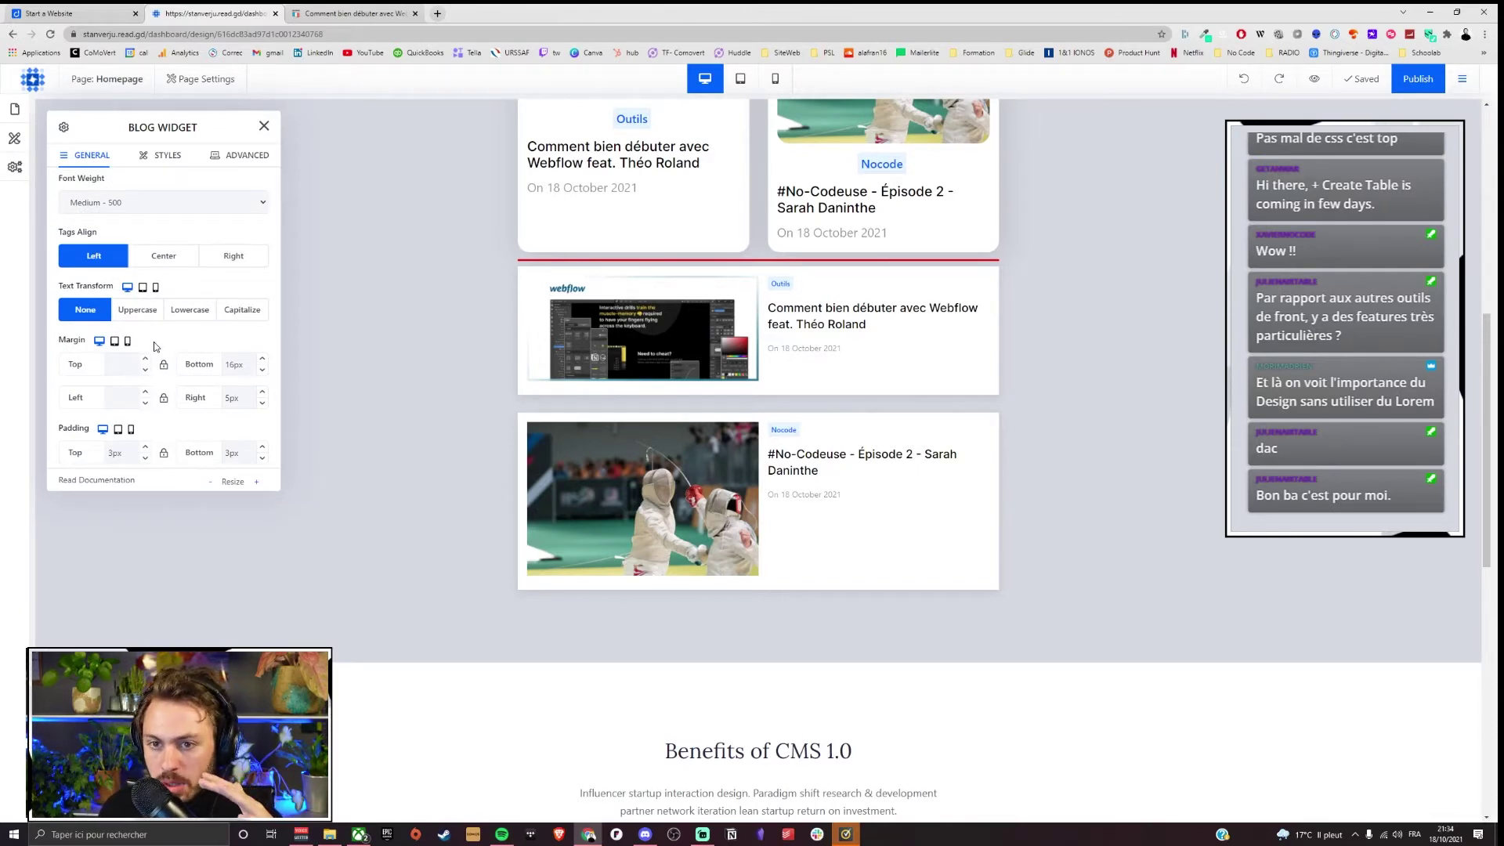
# Step: Try centering the list posts' category tags, and return them to left alignment
pyautogui.click(156, 259)
pyautogui.click(112, 258)
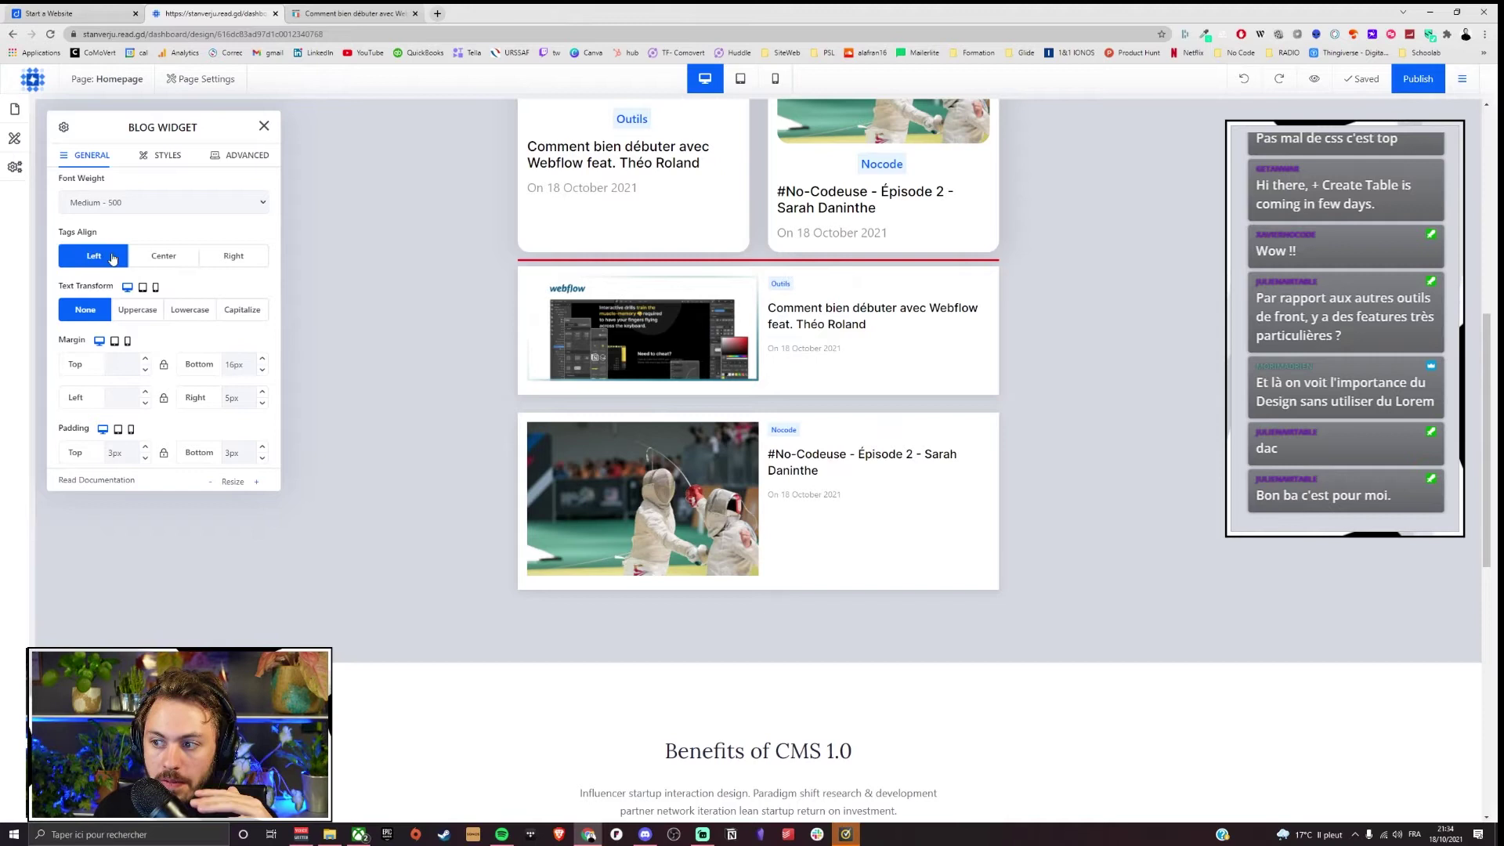
pyautogui.scroll(-3, 149, 274)
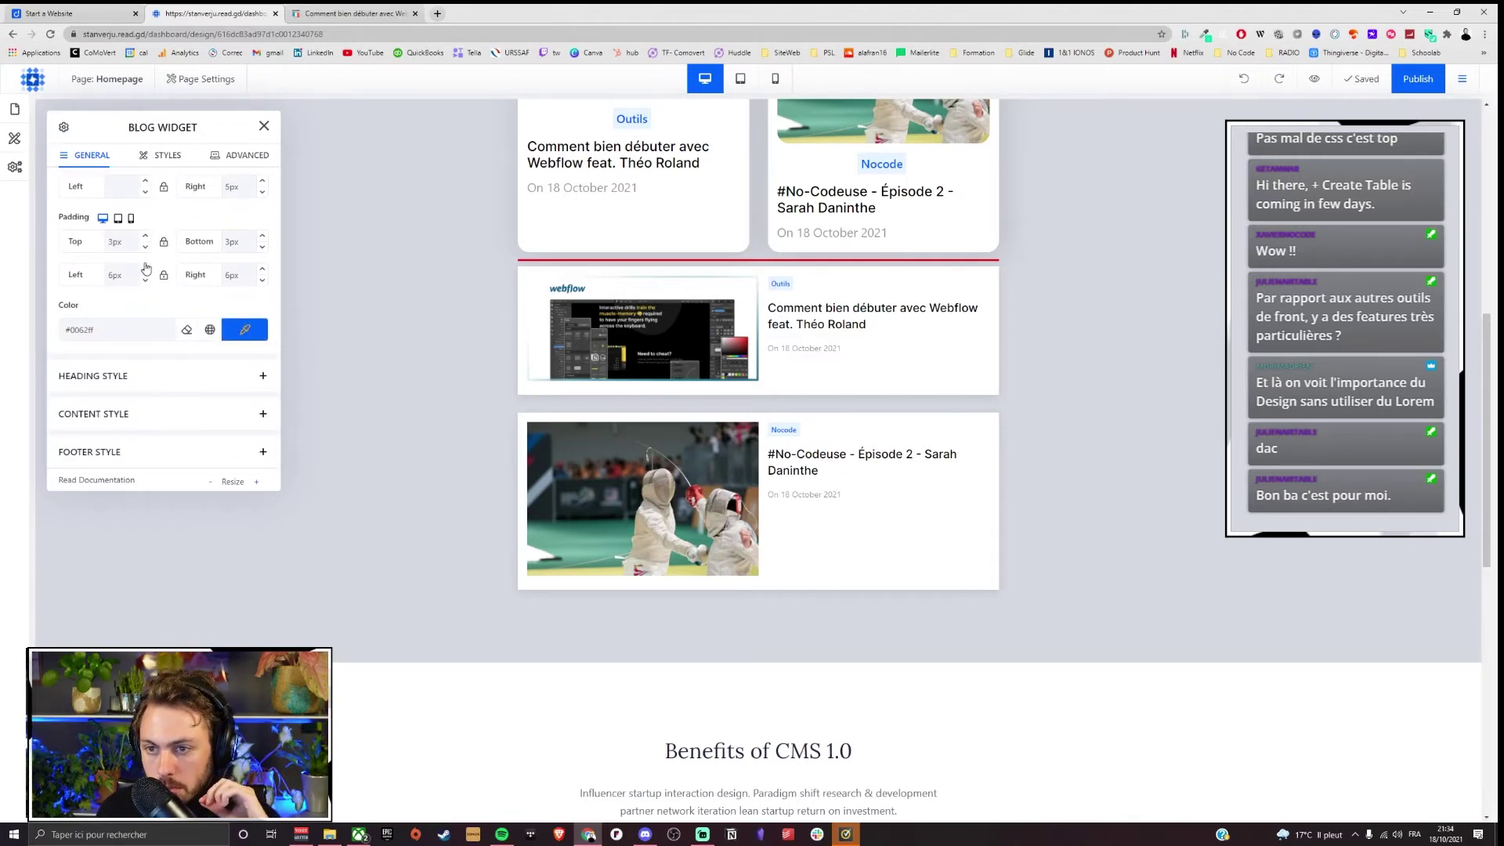
# Step: Try the Dashed border style and then another one on the list-layout blog widget, and close its settings
pyautogui.click(170, 158)
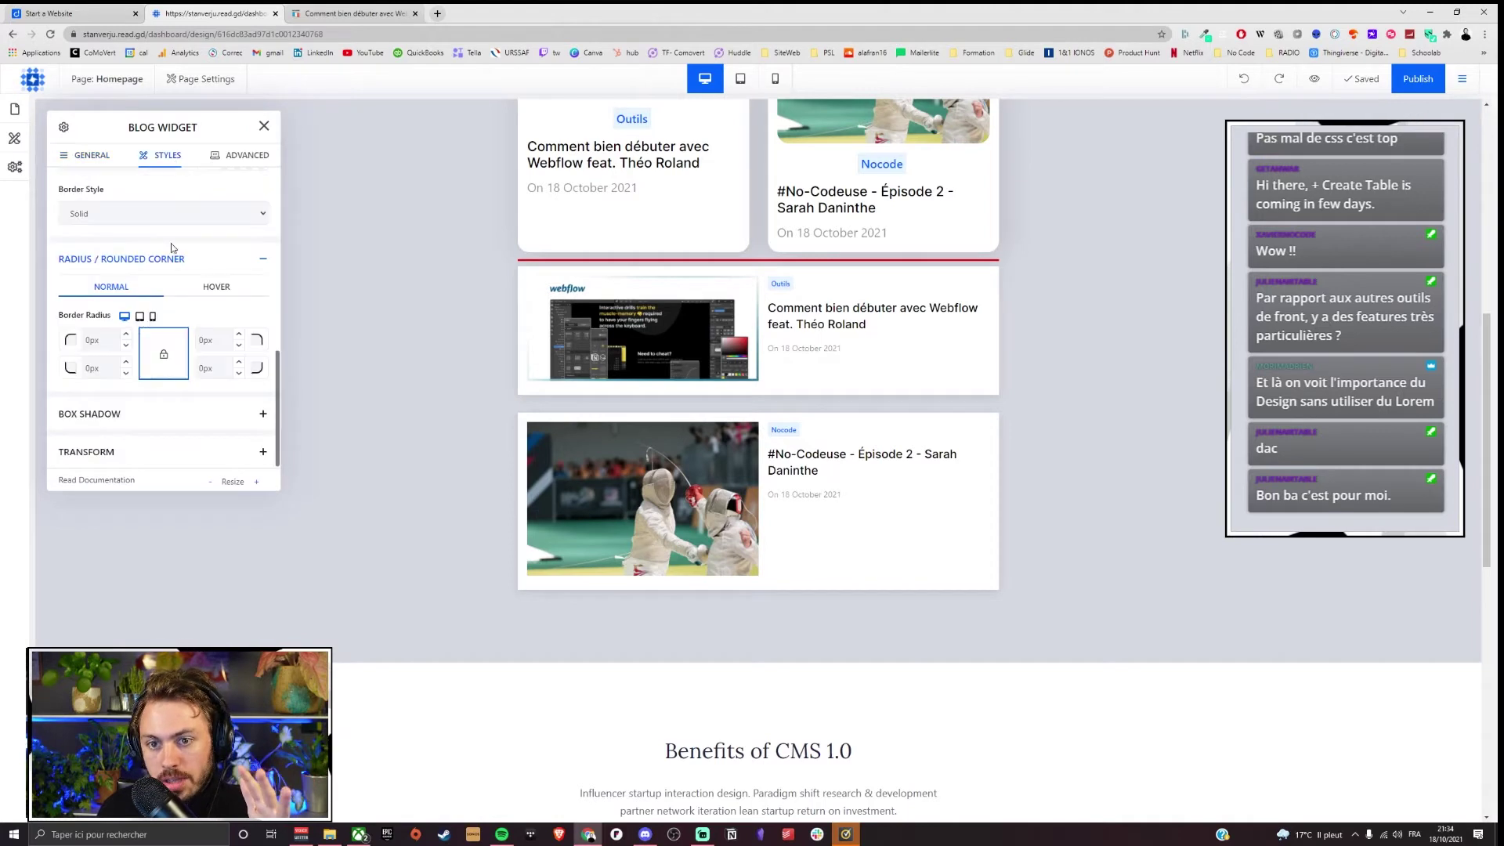
pyautogui.scroll(1, 180, 299)
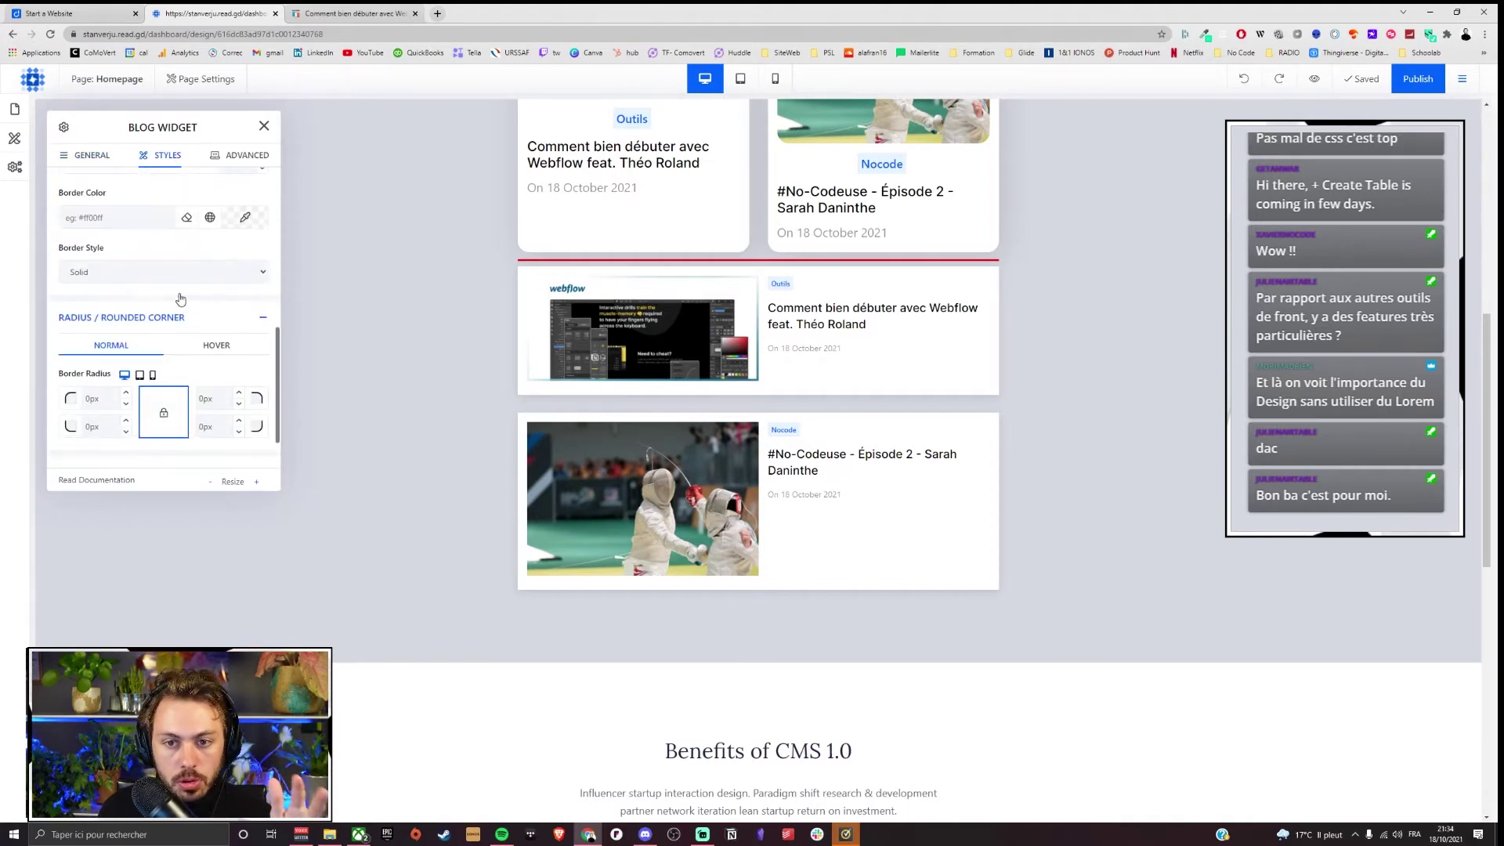
pyautogui.click(161, 273)
pyautogui.click(148, 317)
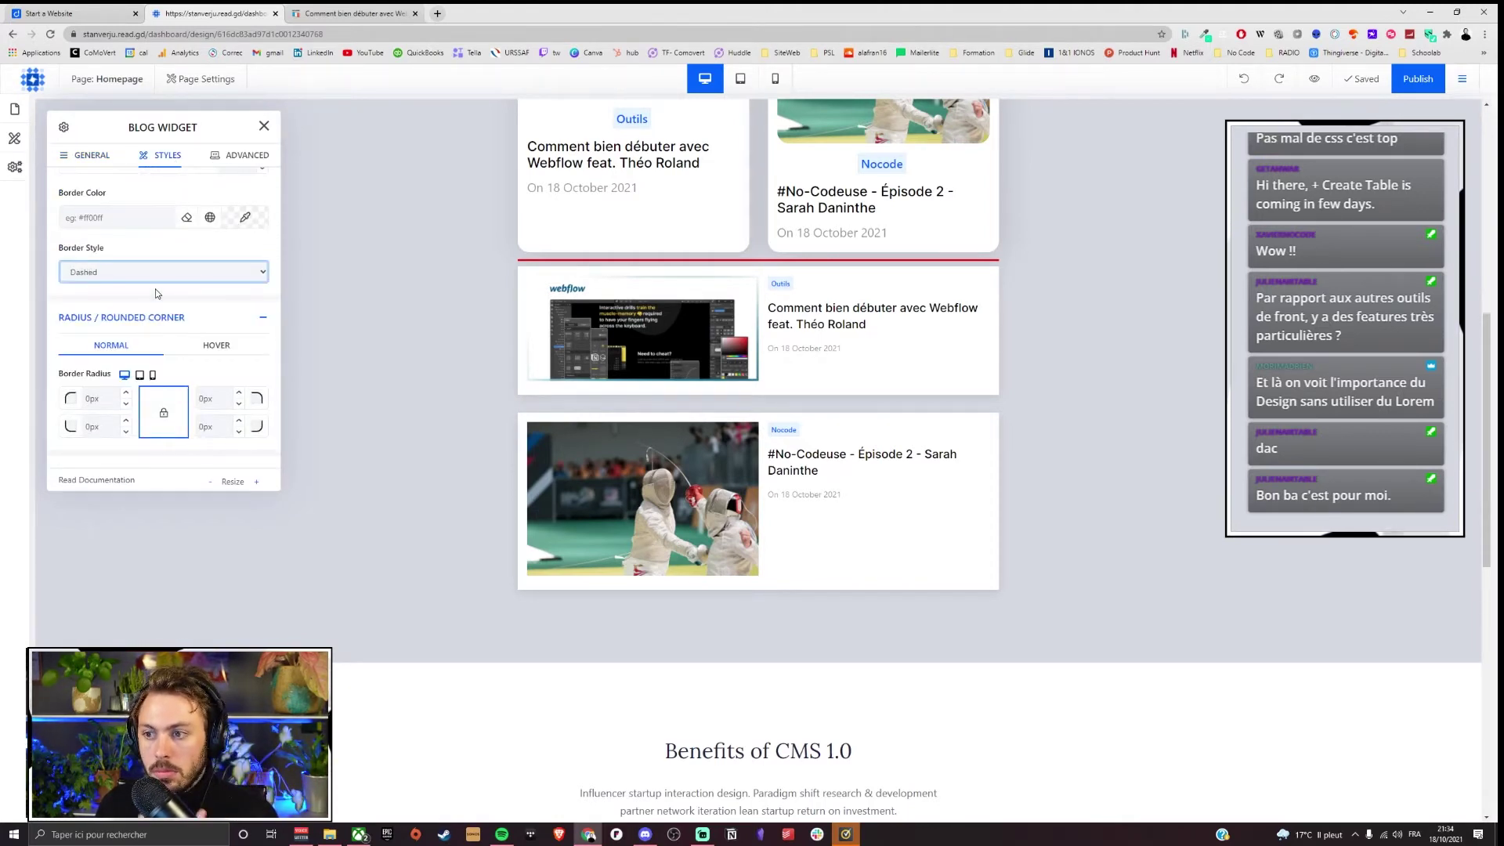
pyautogui.click(156, 272)
pyautogui.click(143, 337)
pyautogui.scroll(5, 141, 337)
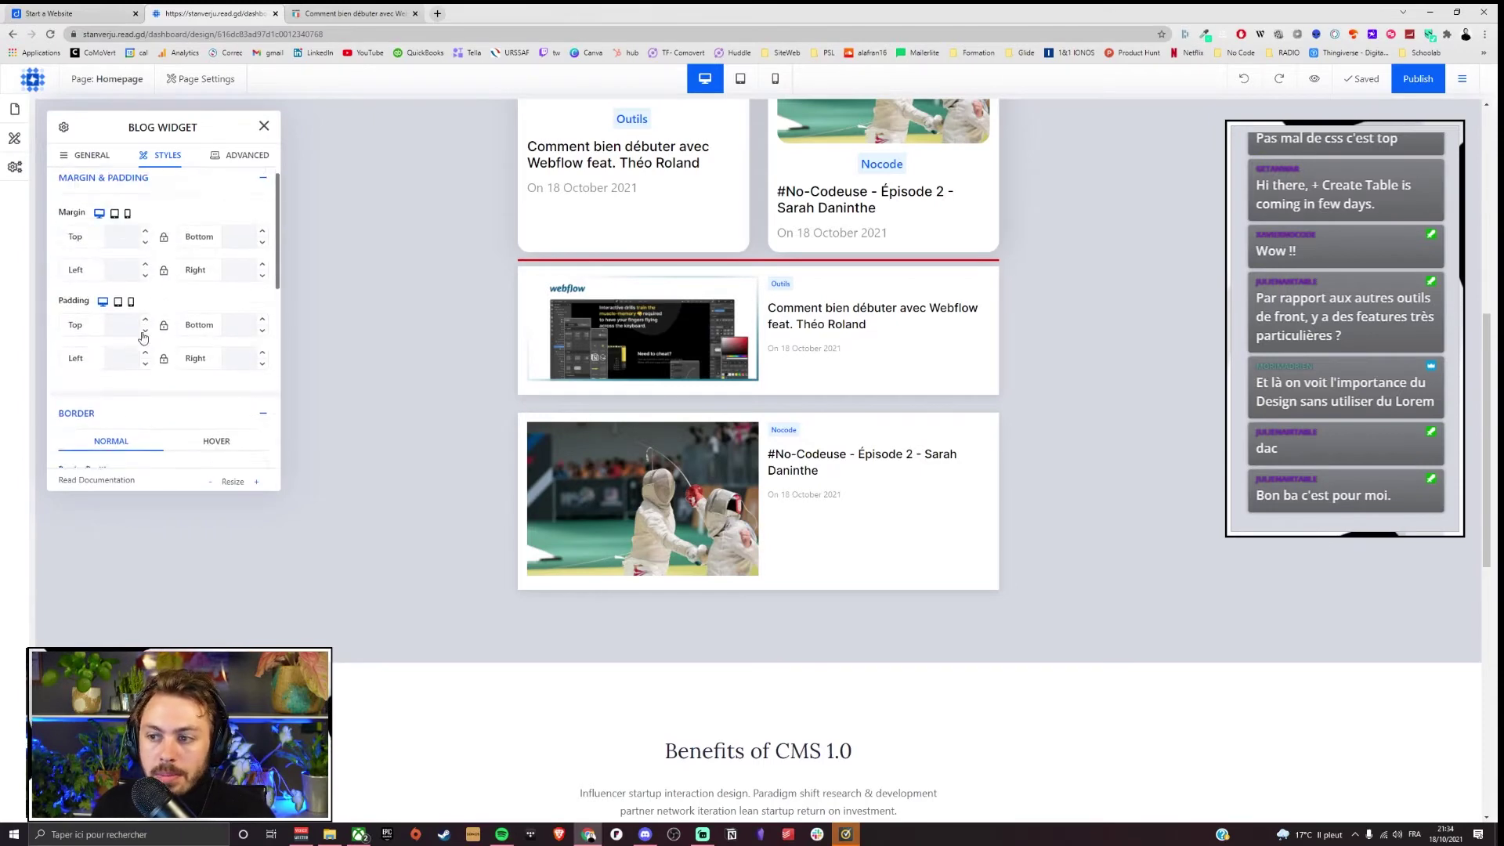
pyautogui.click(263, 125)
# Step: Delete the list-layout blog widget and the red horizontal line below the grid posts
pyautogui.scroll(8, 801, 444)
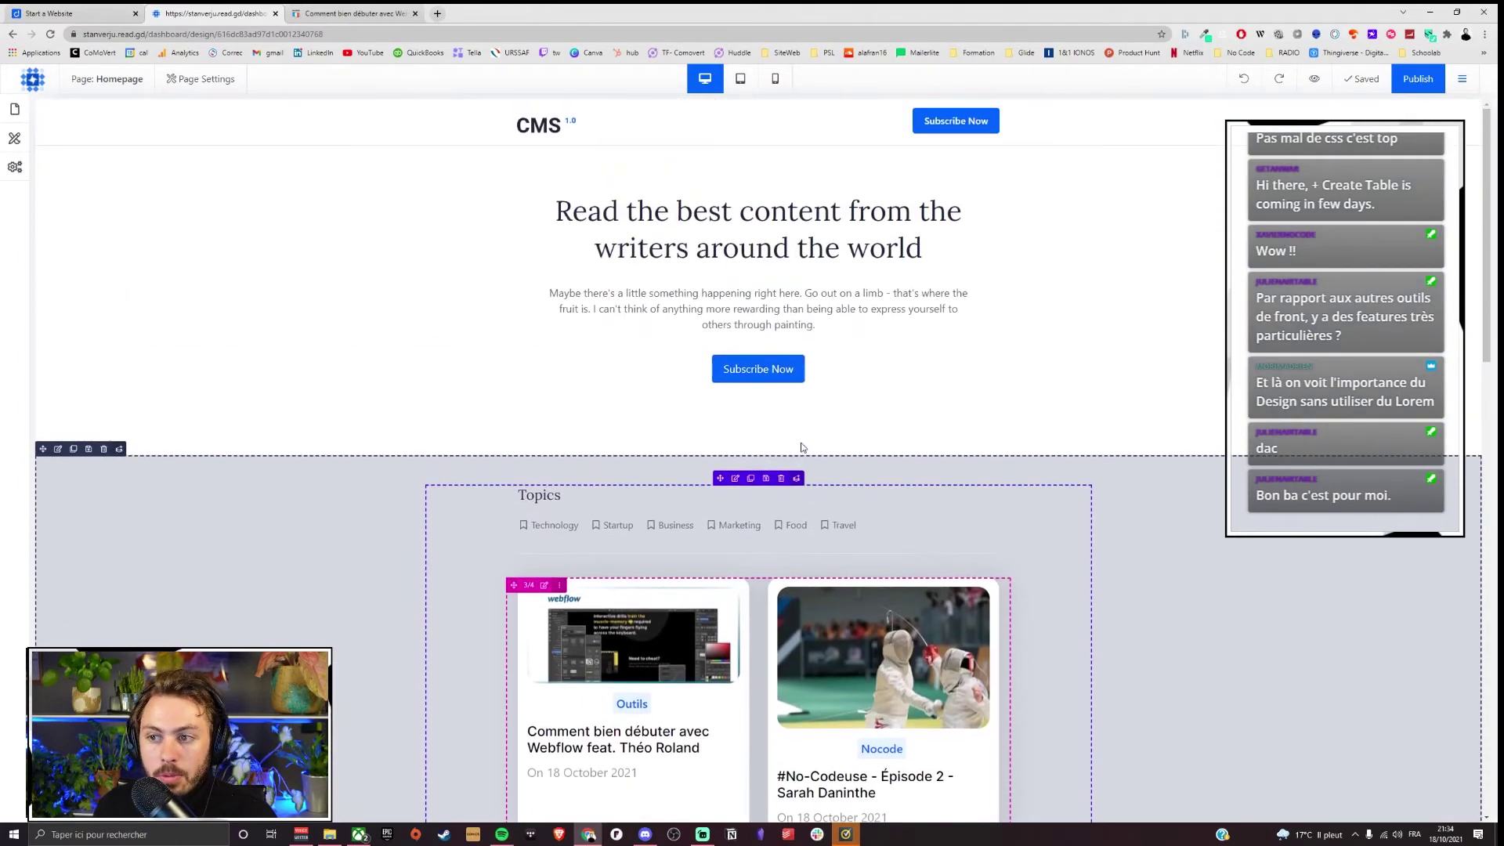
pyautogui.scroll(-5, 800, 447)
pyautogui.scroll(-3, 801, 447)
pyautogui.scroll(4, 800, 443)
pyautogui.scroll(-2, 548, 564)
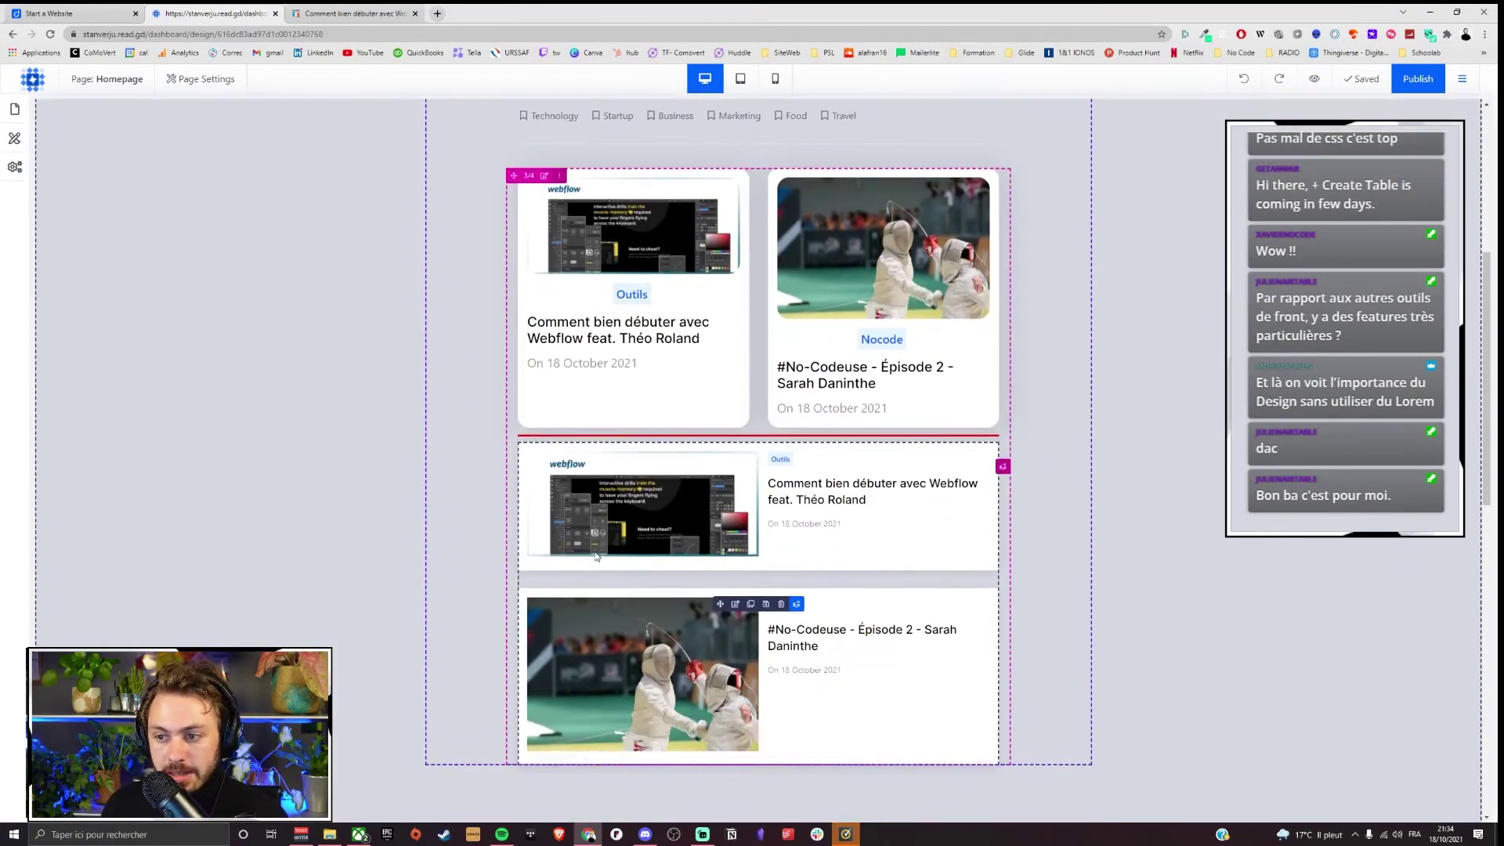
pyautogui.click(781, 604)
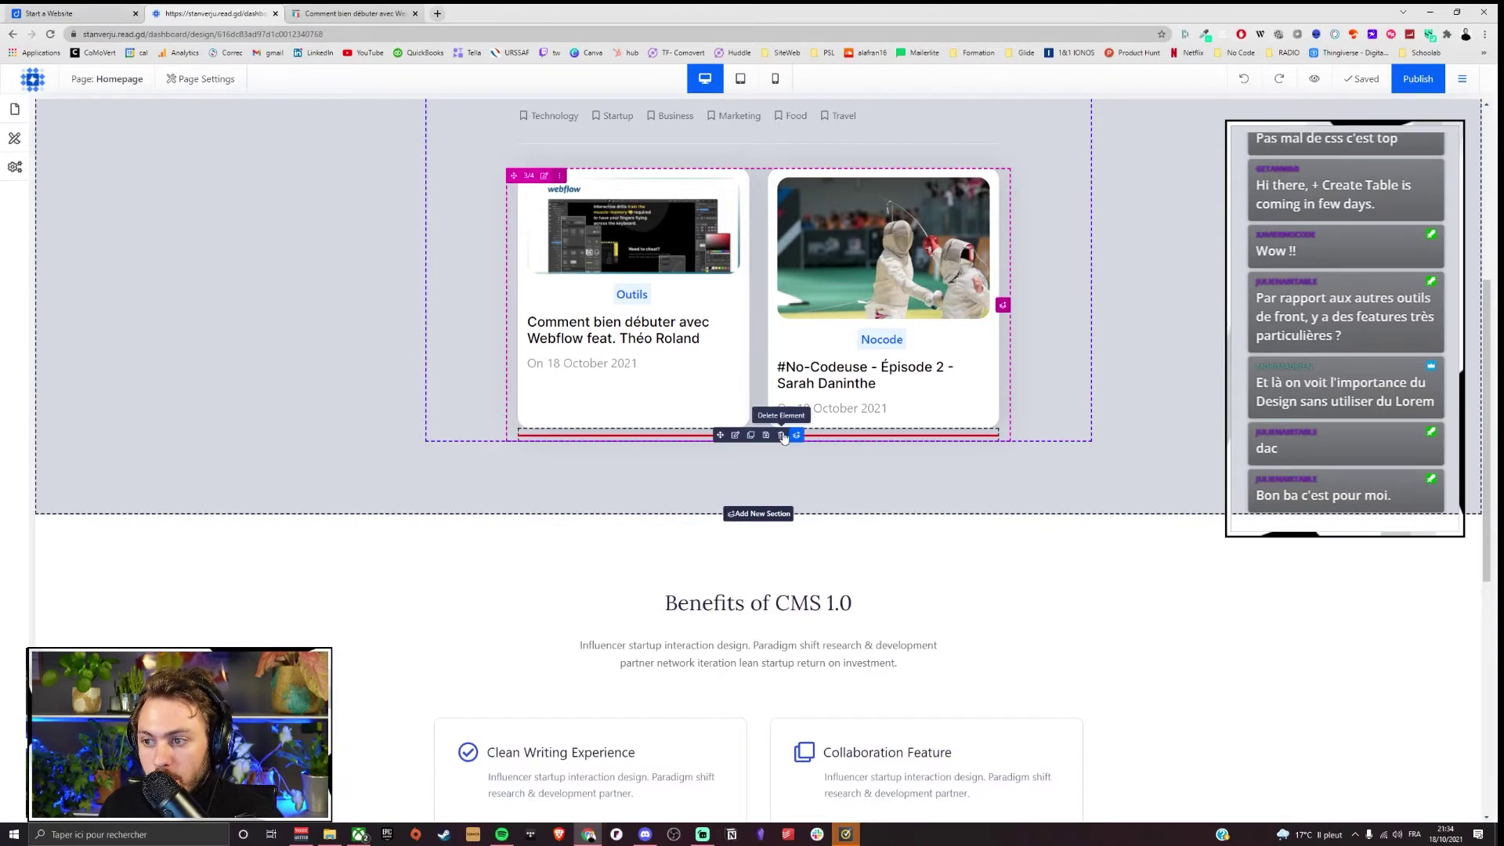
pyautogui.click(782, 436)
# Step: Start adding a new section and filter the pre-designed sections to the Home / hero category
pyautogui.scroll(5, 685, 514)
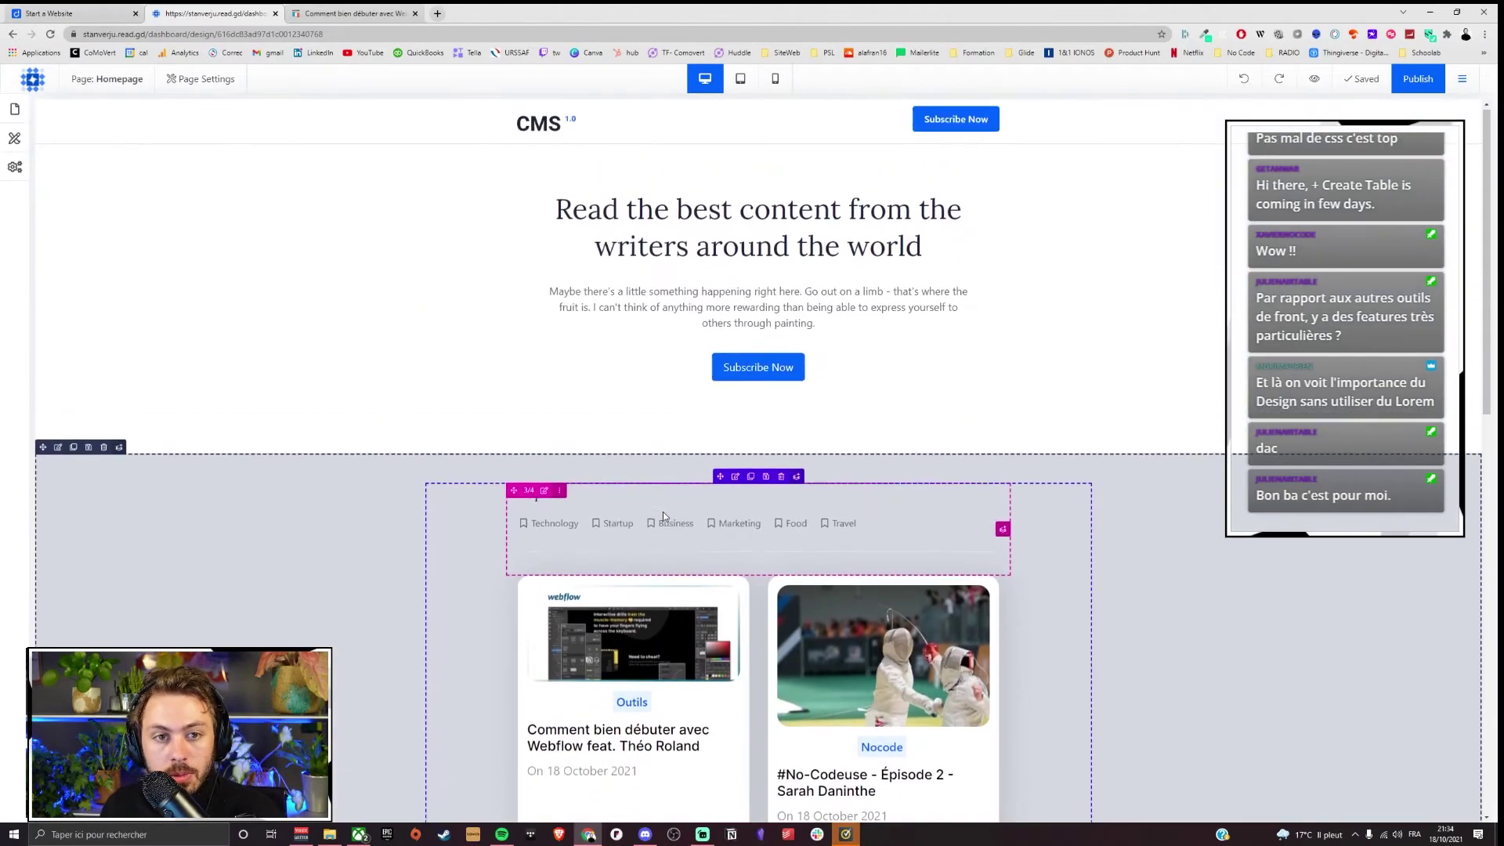
pyautogui.scroll(15, 754, 458)
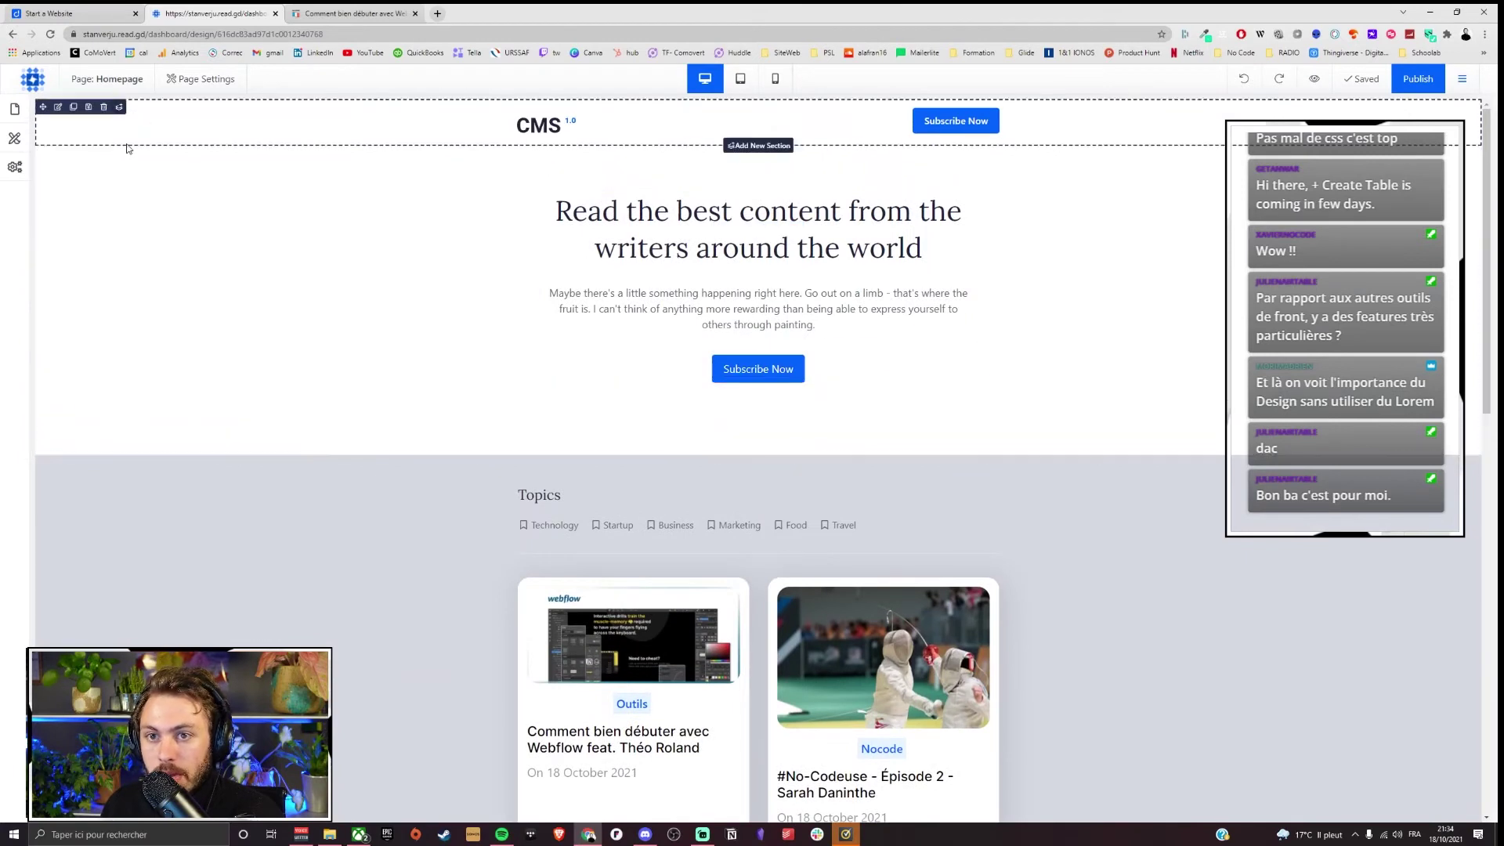
pyautogui.click(119, 139)
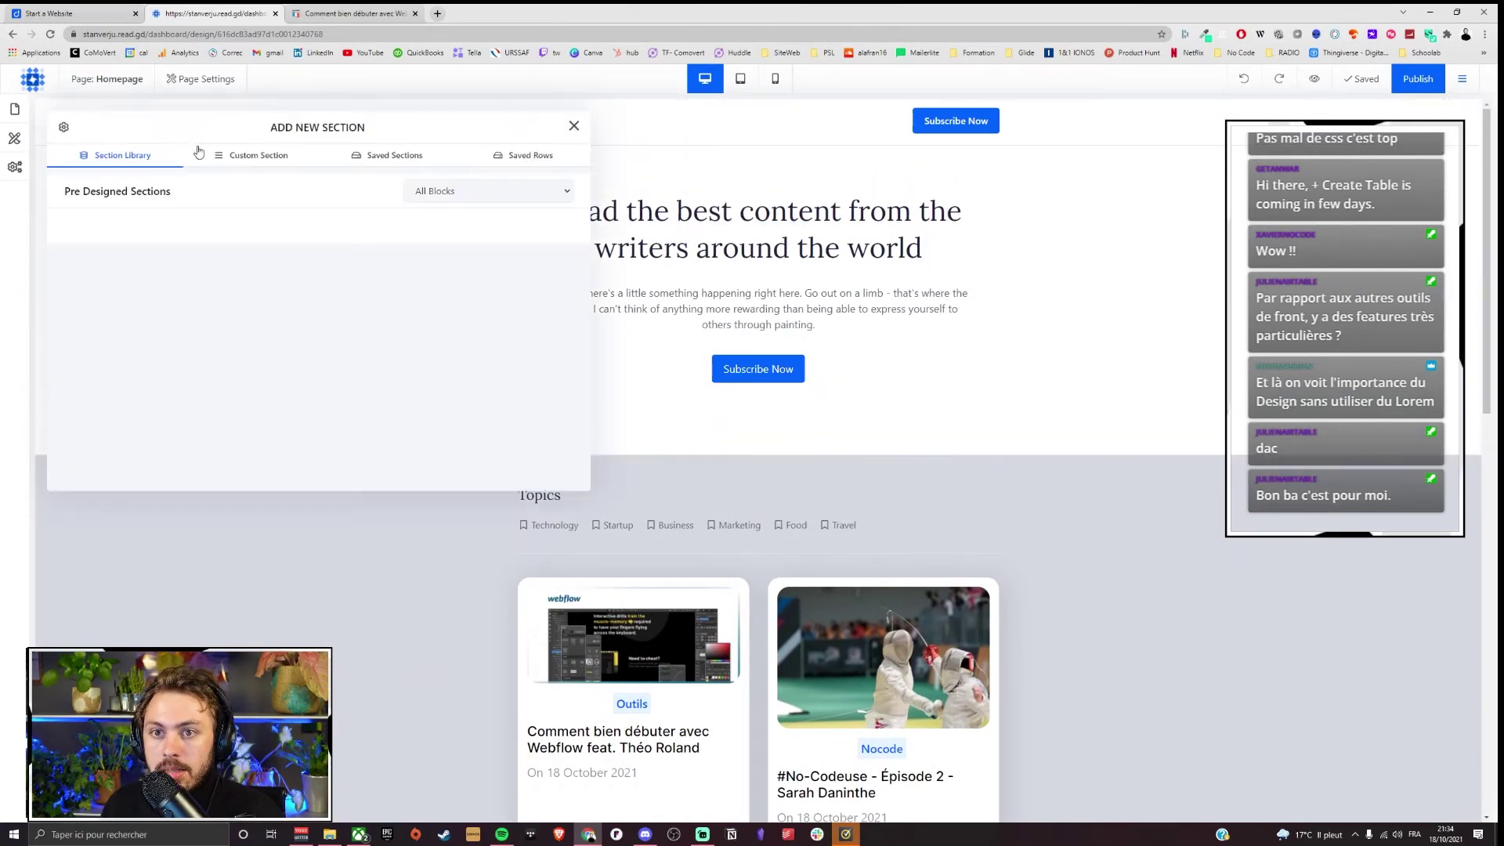
pyautogui.click(485, 191)
pyautogui.click(485, 190)
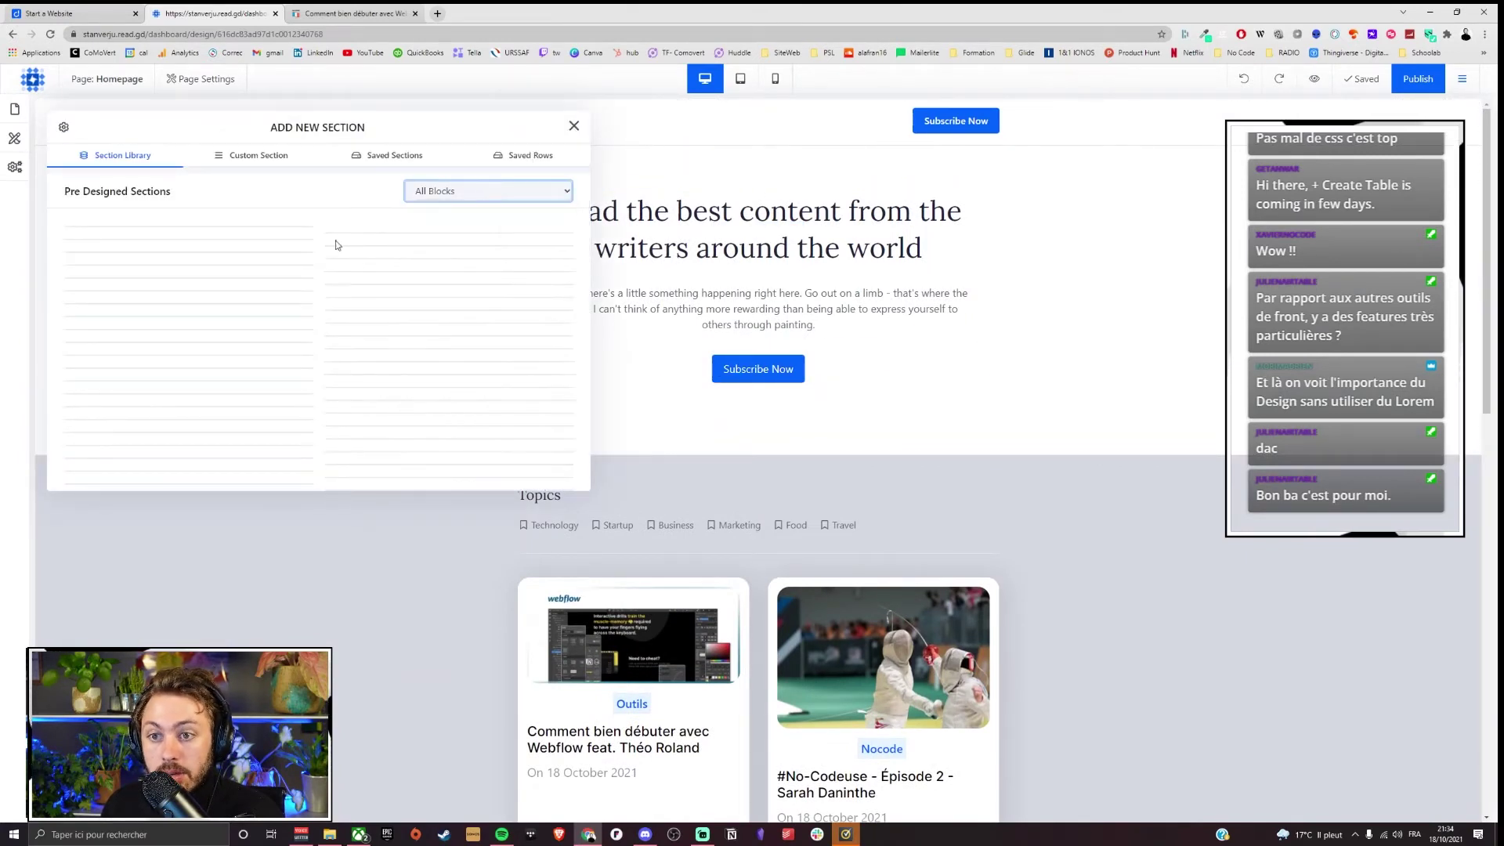
pyautogui.click(443, 191)
pyautogui.click(429, 225)
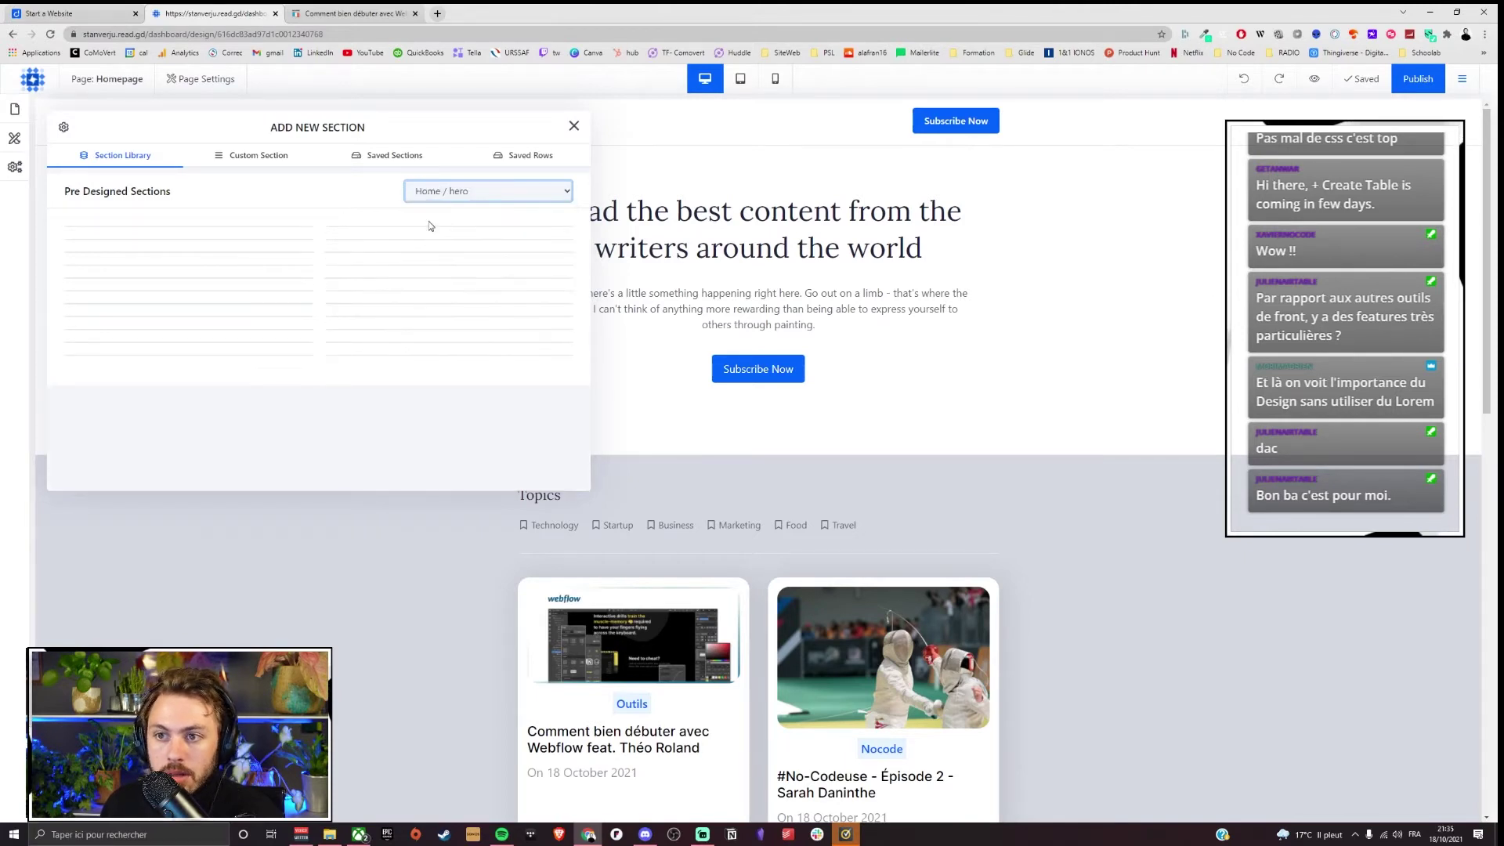
# Step: Insert a blank single-column custom section between the hero and Topics sections, and open the choice of elements for it
pyautogui.click(290, 157)
pyautogui.click(157, 239)
pyautogui.click(778, 517)
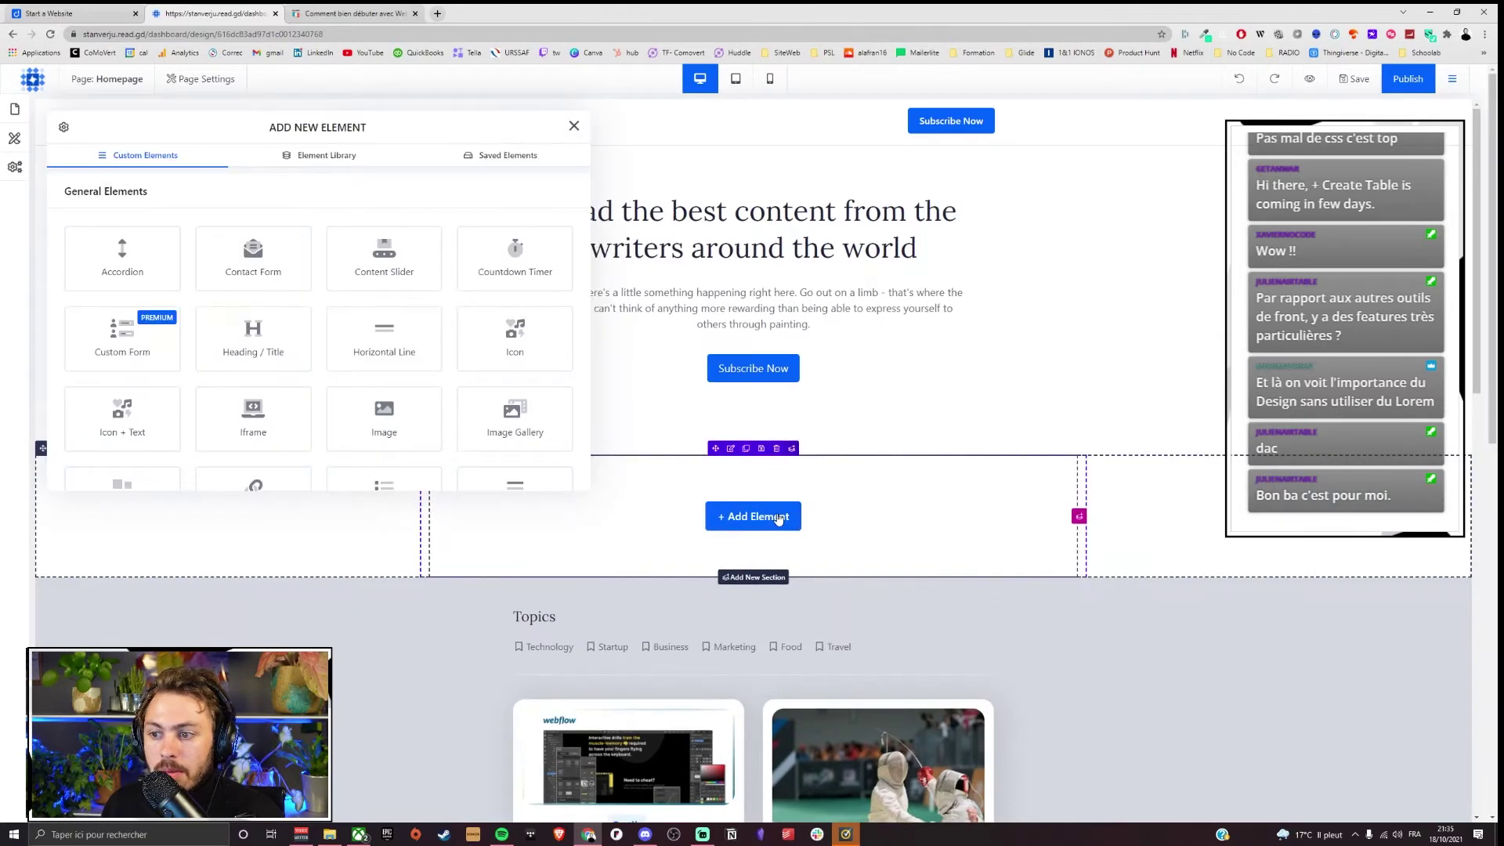
# Step: Add a Content Slider element to the empty homepage section below the hero and save the page
pyautogui.click(396, 261)
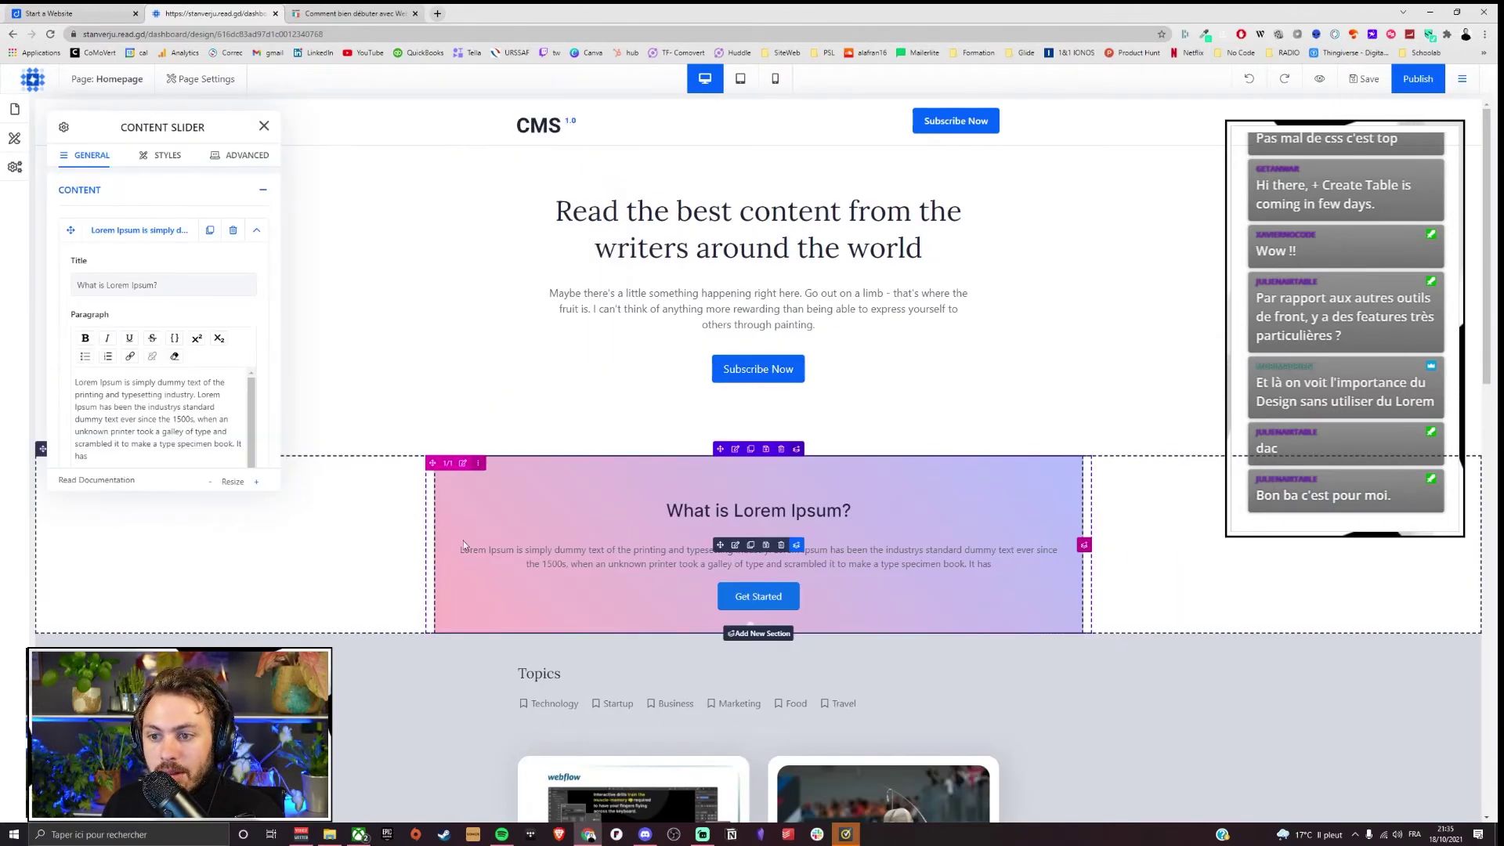
pyautogui.click(261, 130)
pyautogui.click(1371, 82)
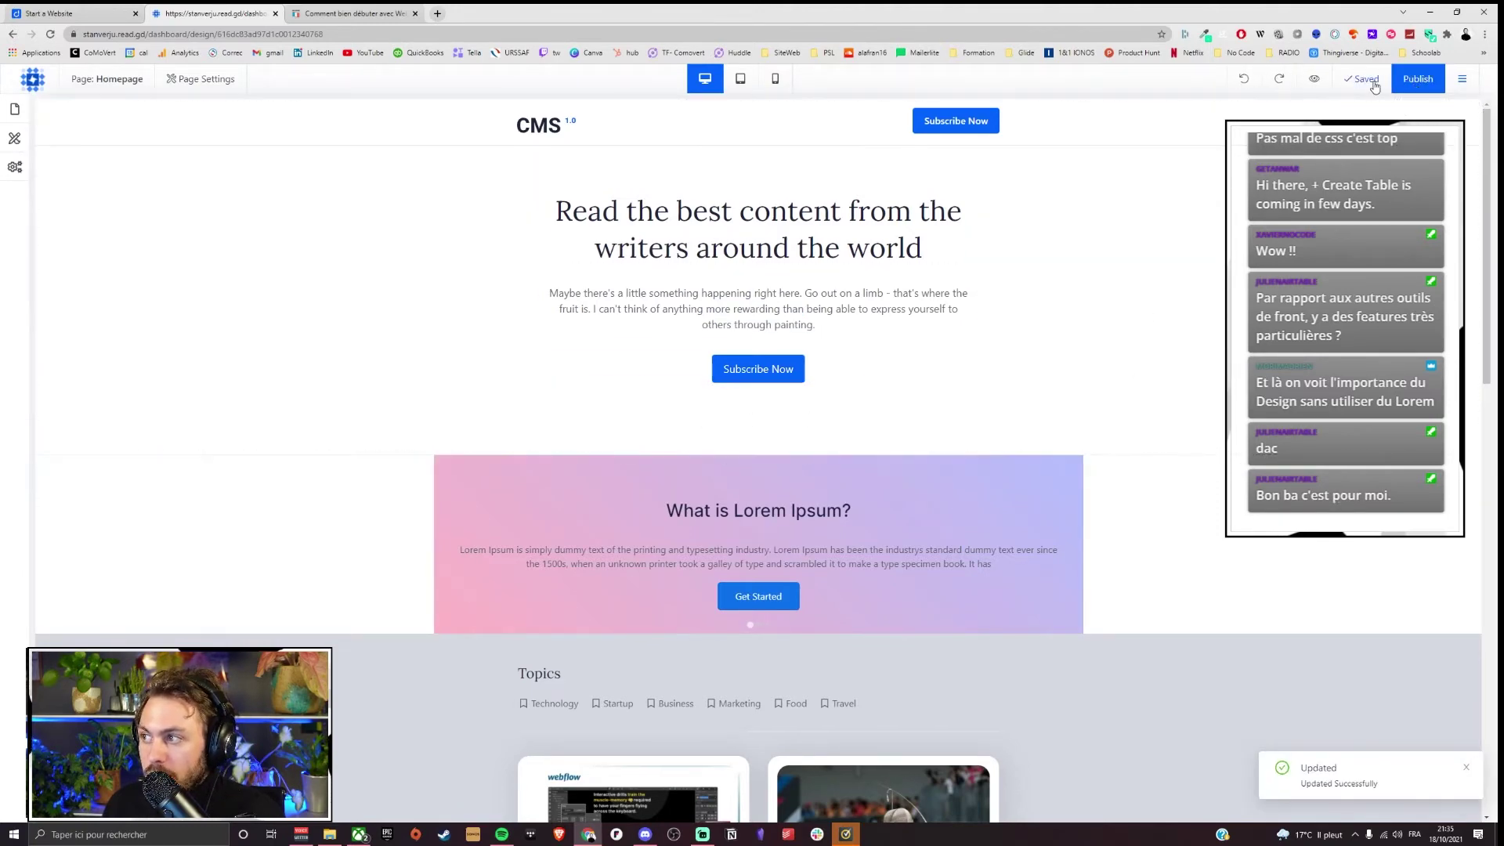
# Step: Return to the site dashboard and try viewing the live site, retrying once and closing its tab each time
pyautogui.click(33, 79)
pyautogui.click(84, 102)
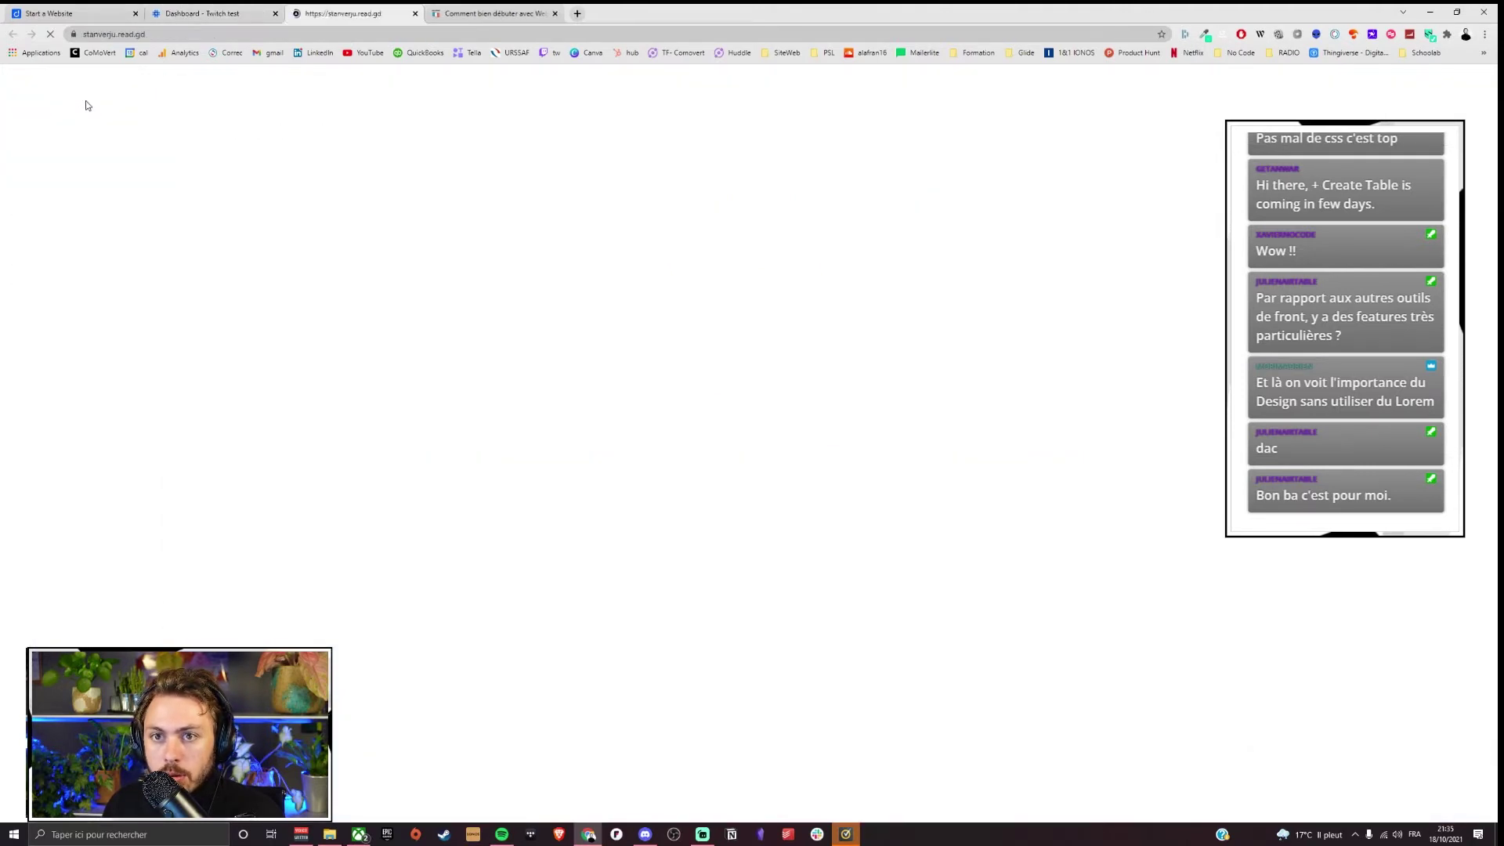
pyautogui.click(555, 15)
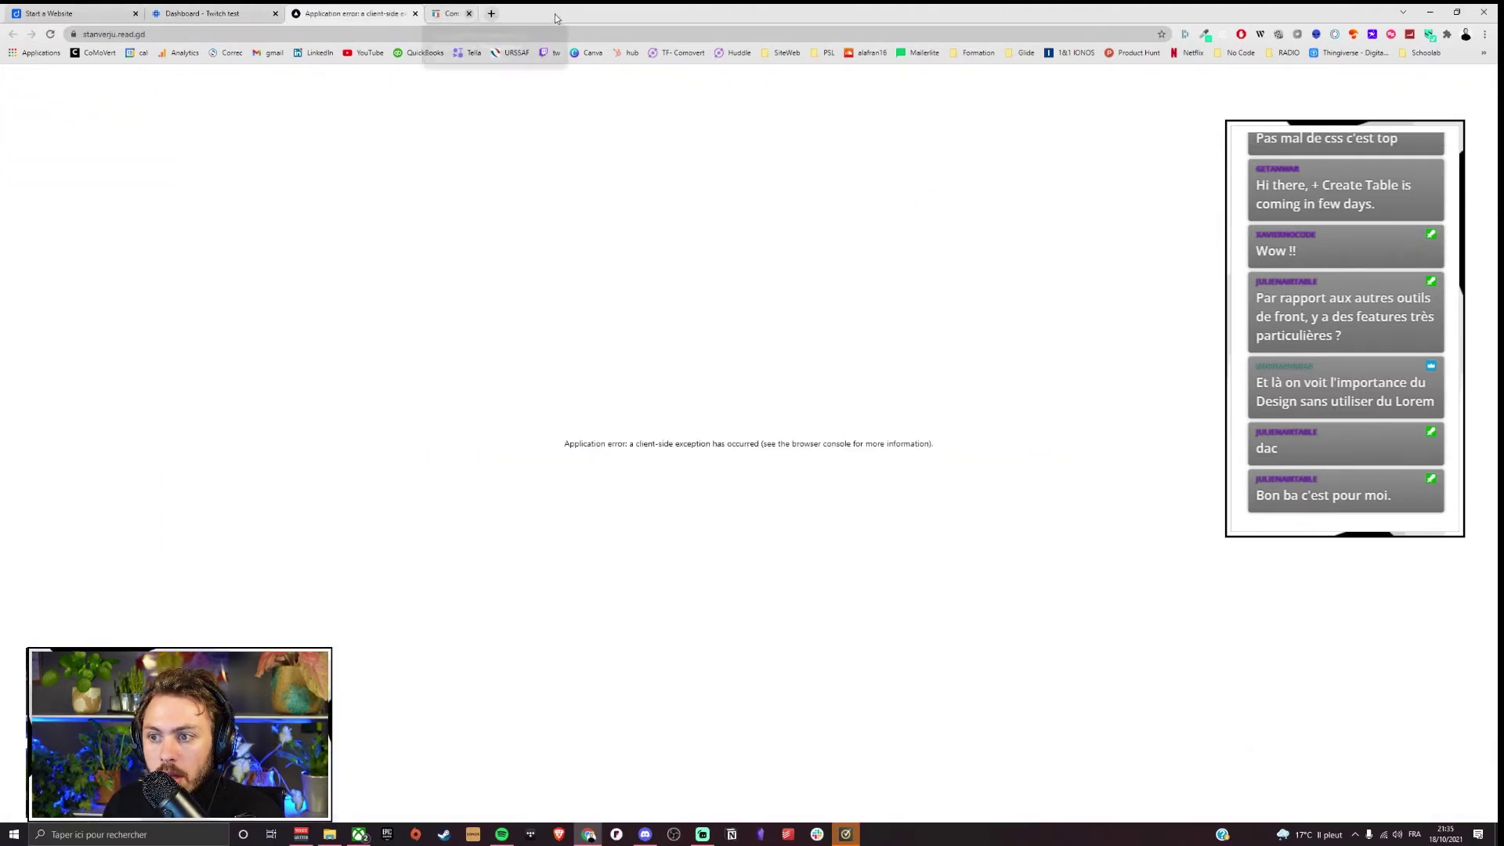
pyautogui.click(416, 13)
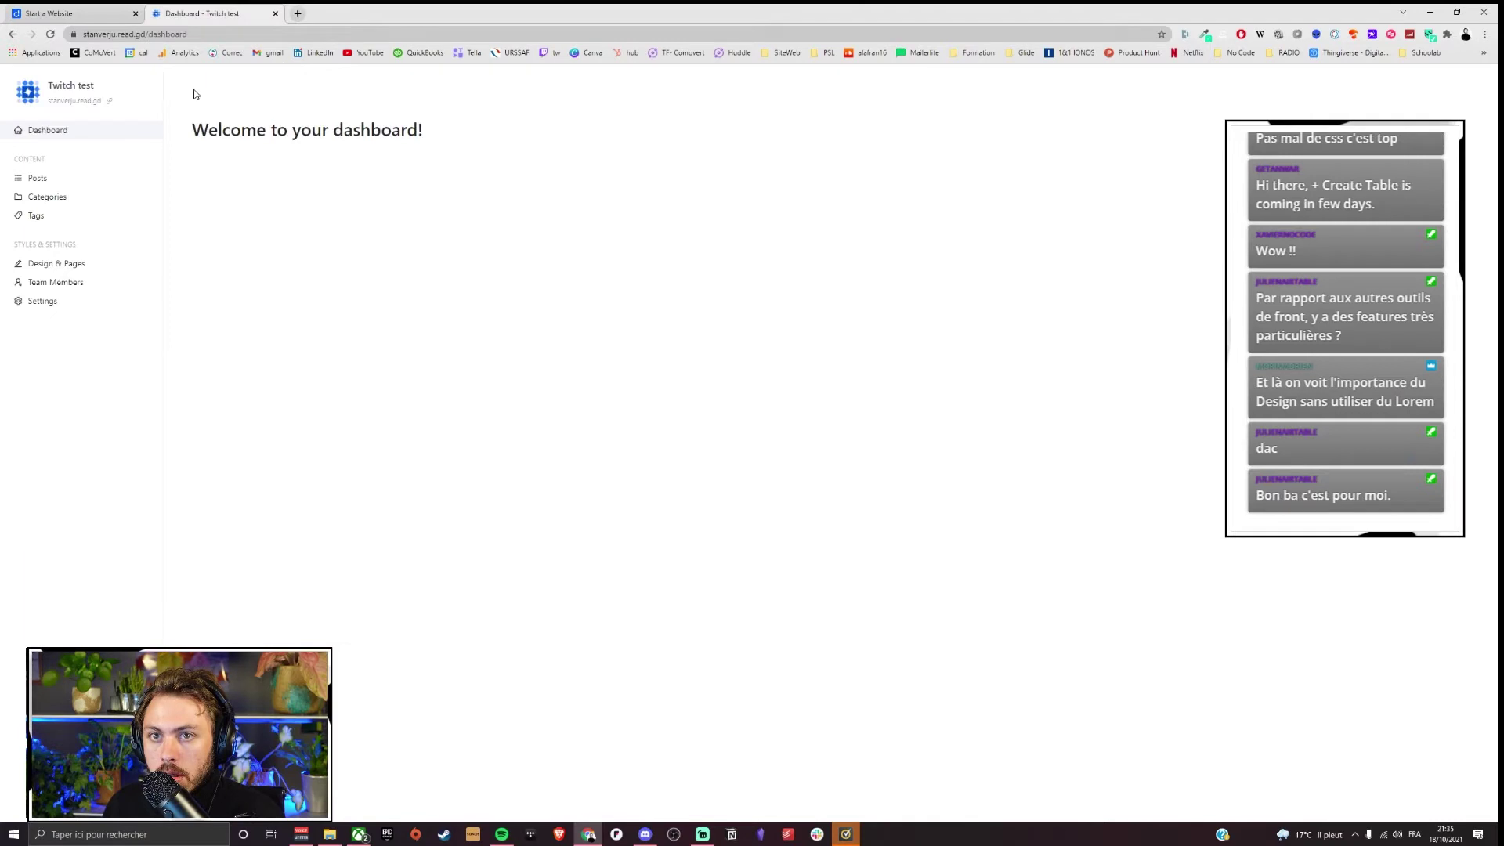
pyautogui.click(76, 102)
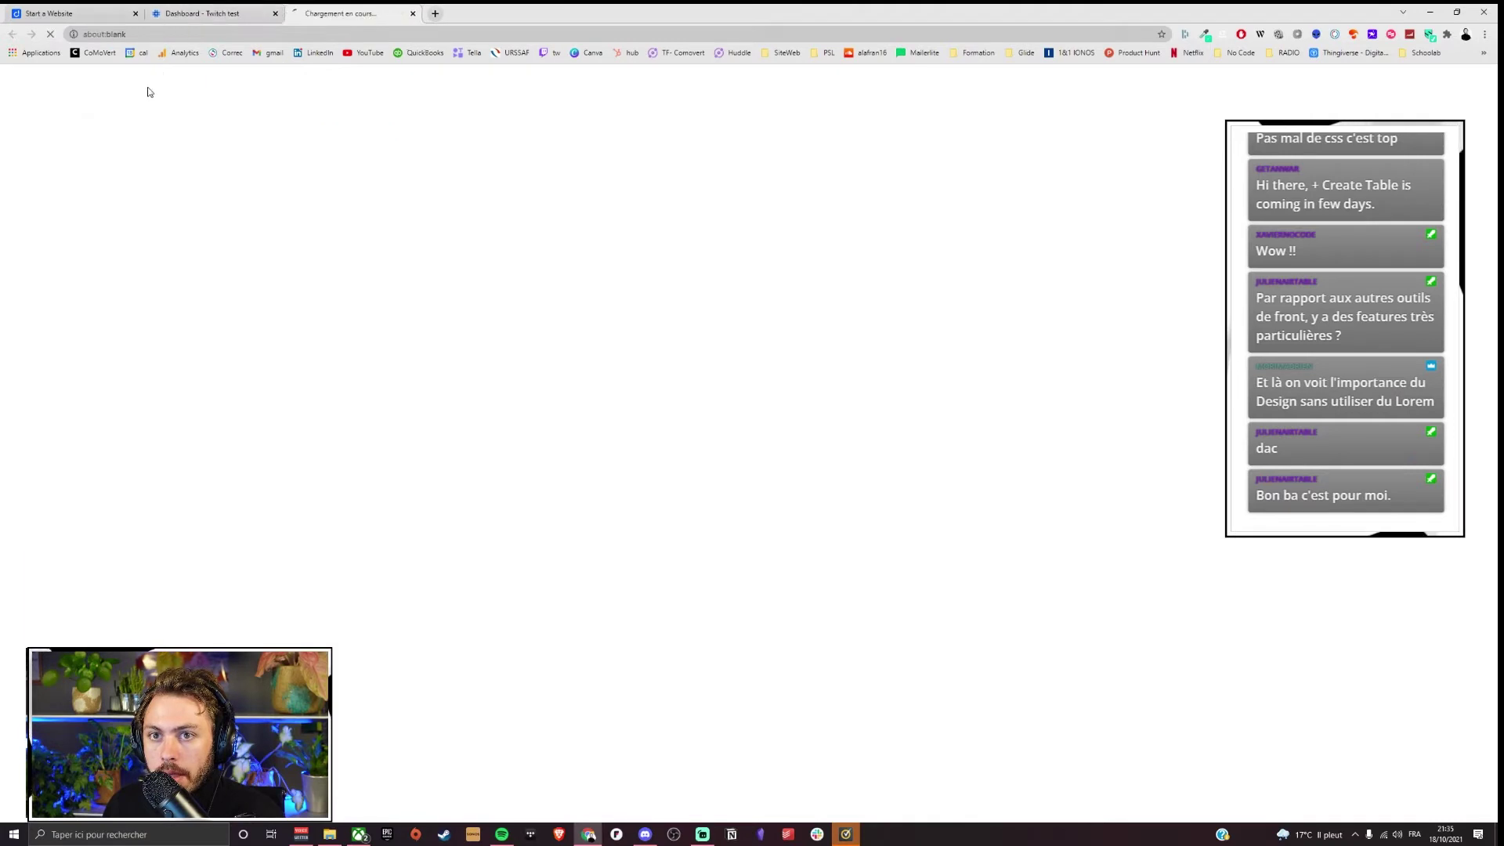
pyautogui.click(416, 14)
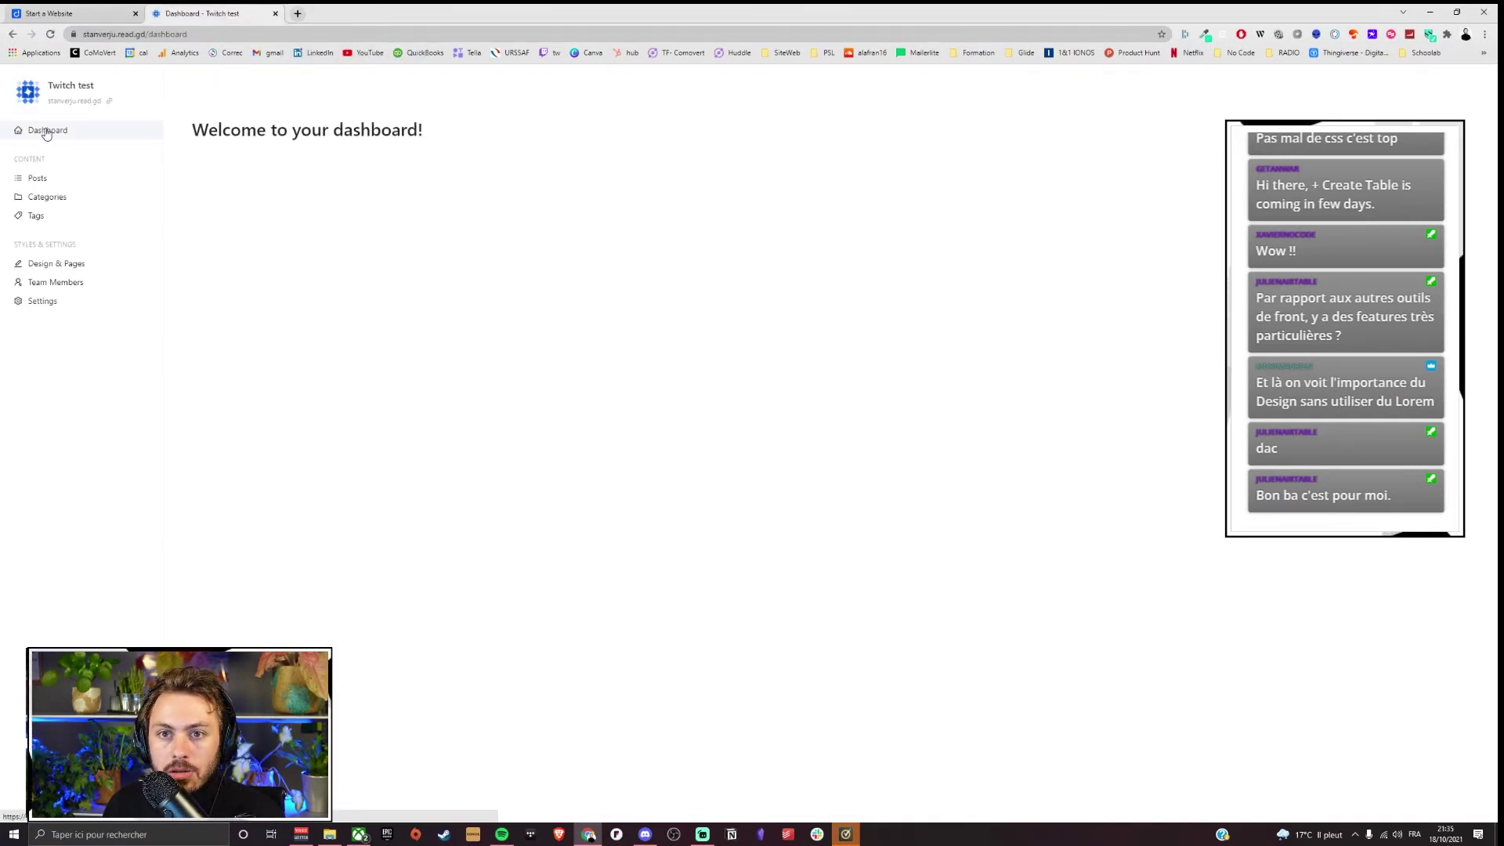
# Step: Reopen the homepage design from the dashboard and save it again
pyautogui.click(47, 266)
pyautogui.click(1355, 82)
pyautogui.click(1462, 81)
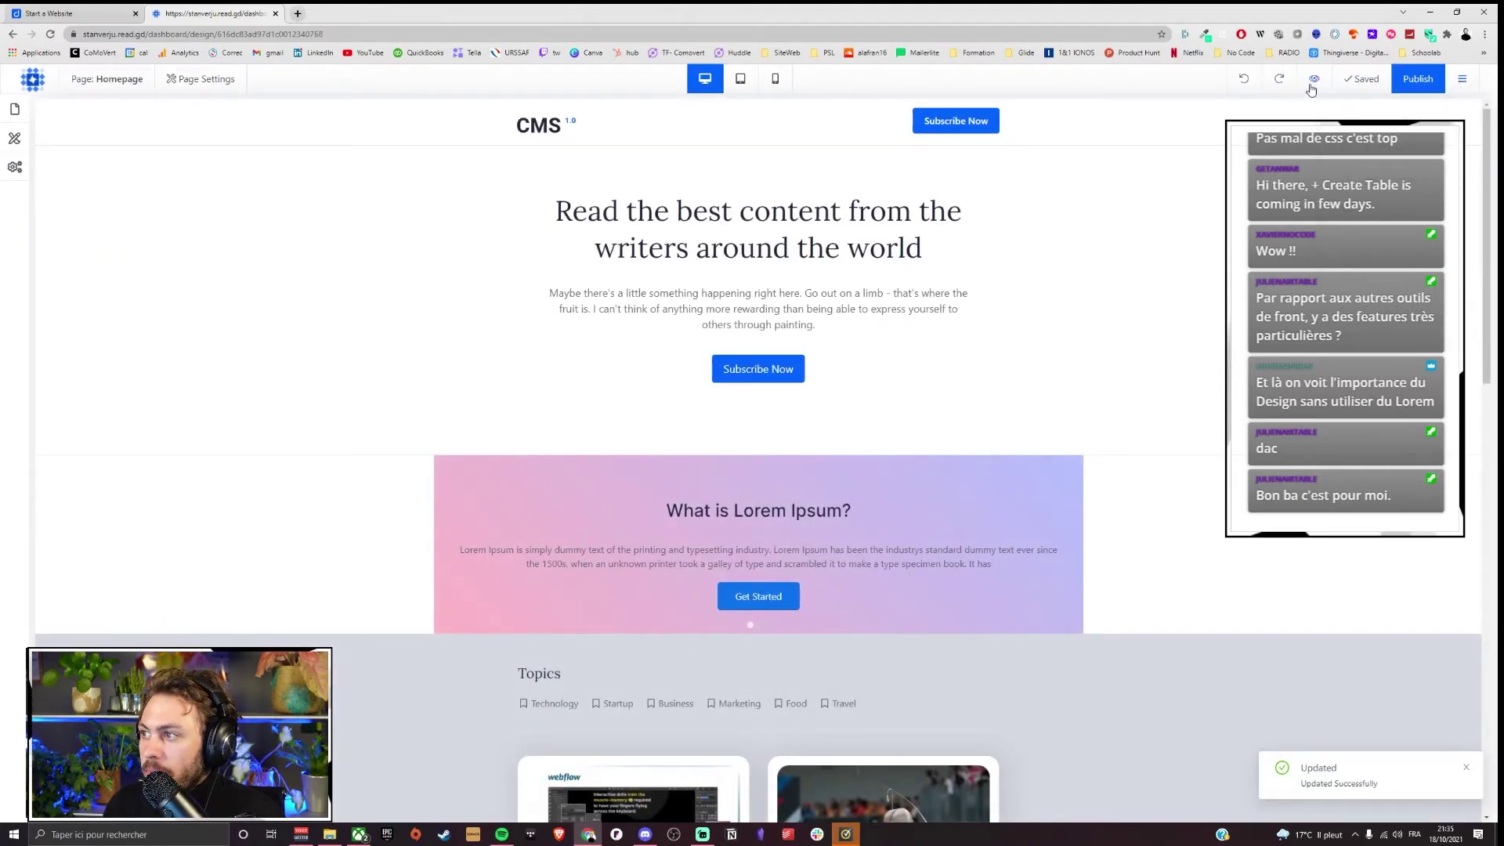
# Step: Preview the homepage, switch slides in the content slider, look through the post cards and Benefits section, and close the preview
pyautogui.click(1315, 78)
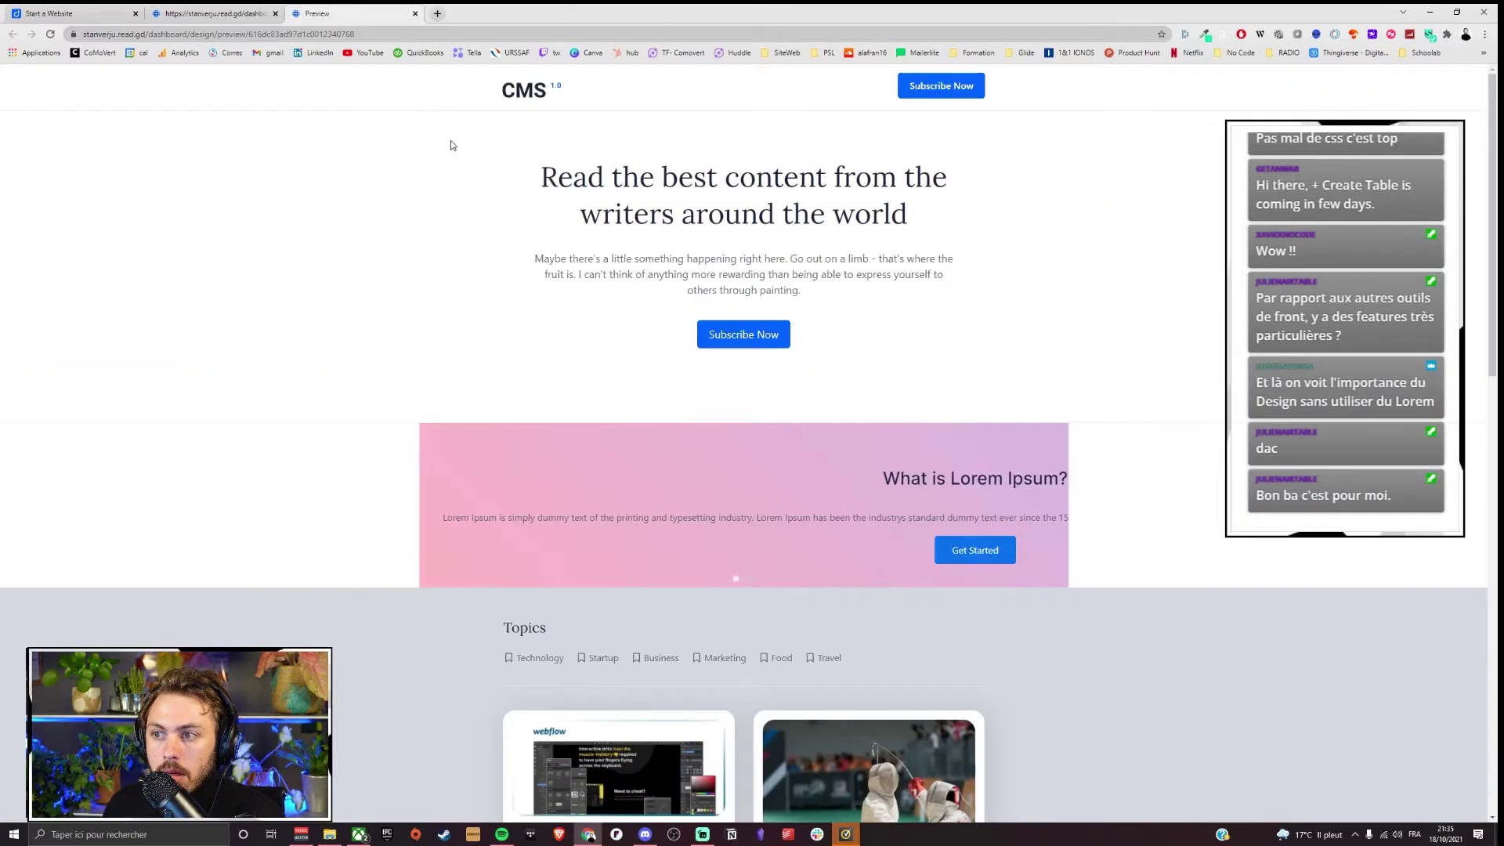
pyautogui.scroll(-4, 590, 327)
pyautogui.scroll(4, 589, 327)
pyautogui.click(235, 13)
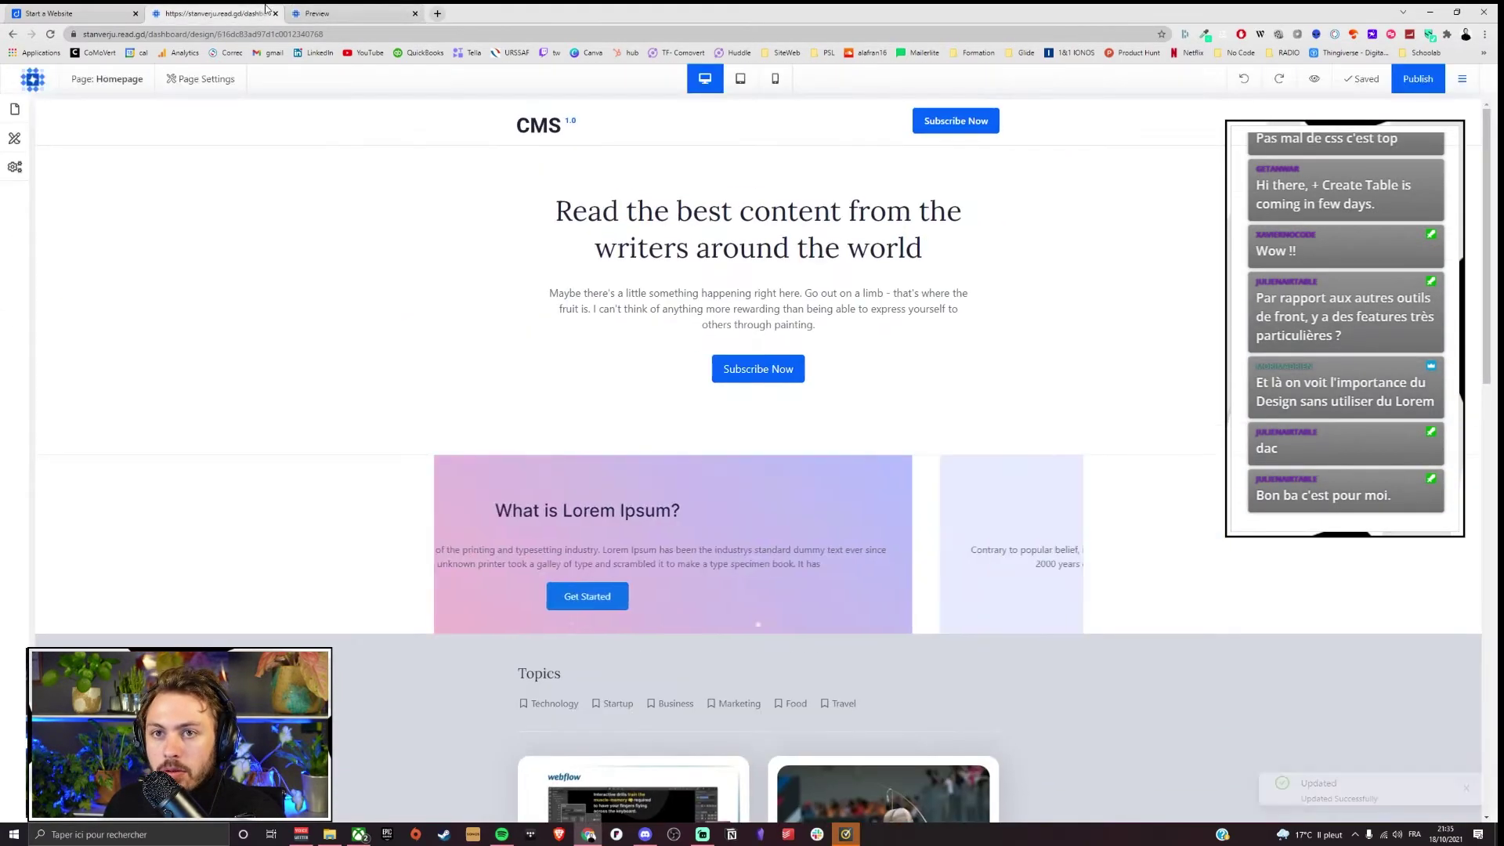
pyautogui.click(1311, 85)
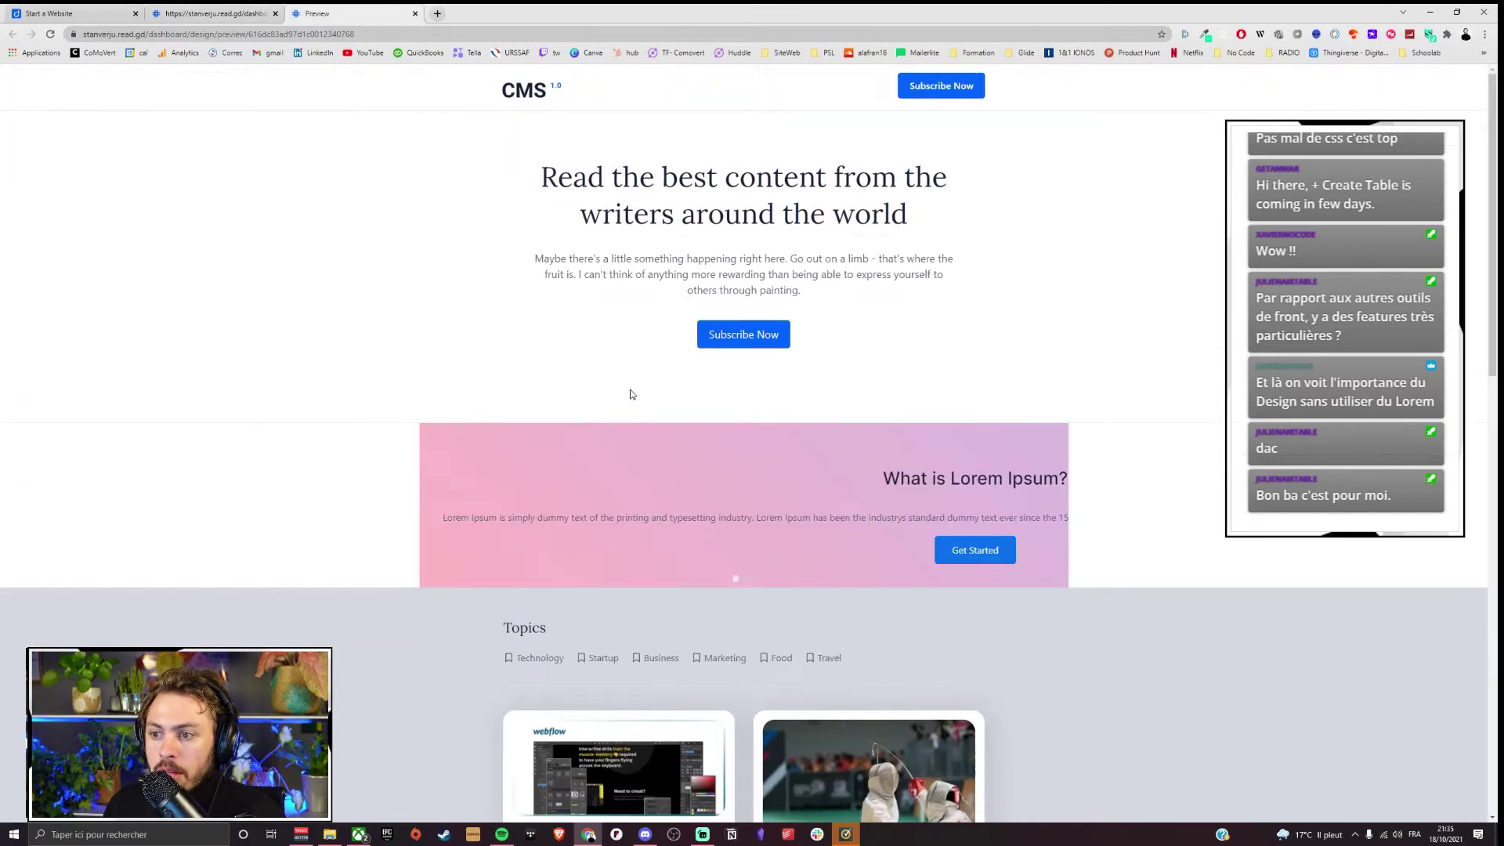
pyautogui.click(744, 582)
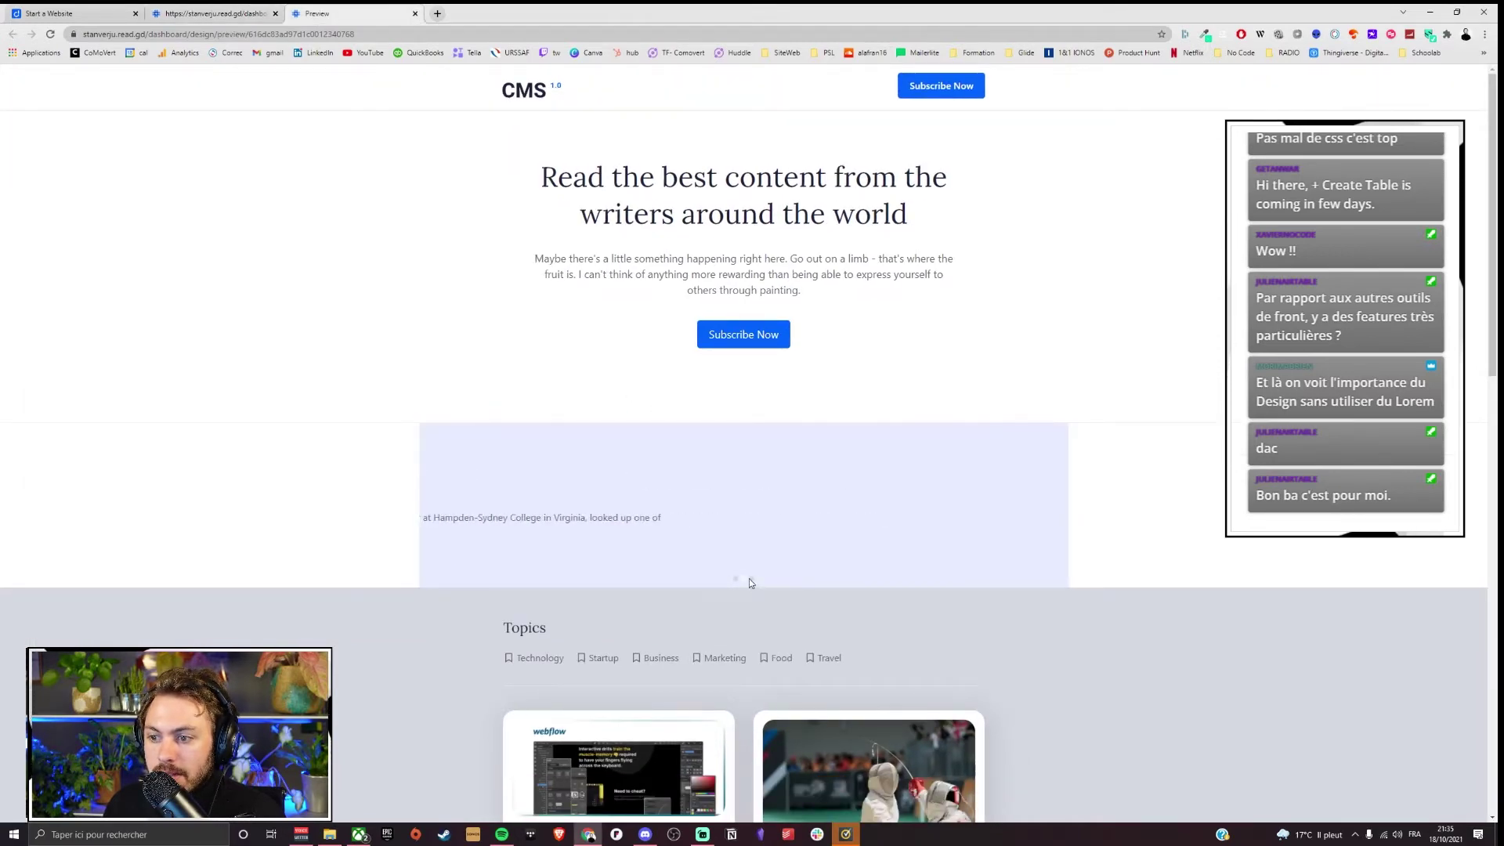
pyautogui.scroll(-7, 783, 479)
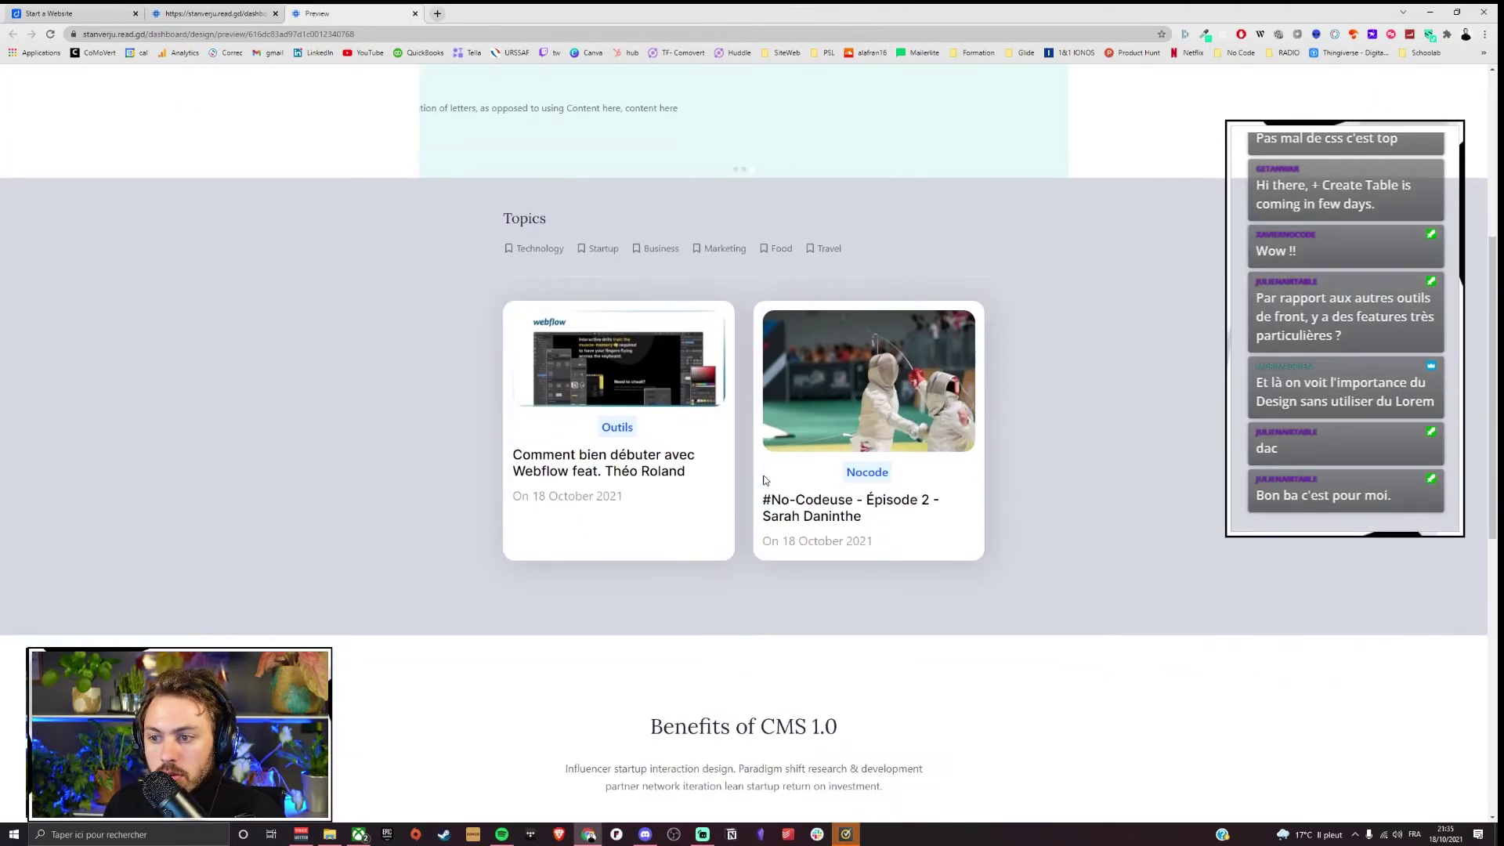
pyautogui.scroll(-5, 920, 415)
pyautogui.scroll(6, 923, 415)
pyautogui.scroll(-1, 923, 416)
pyautogui.scroll(5, 923, 415)
pyautogui.scroll(2, 923, 411)
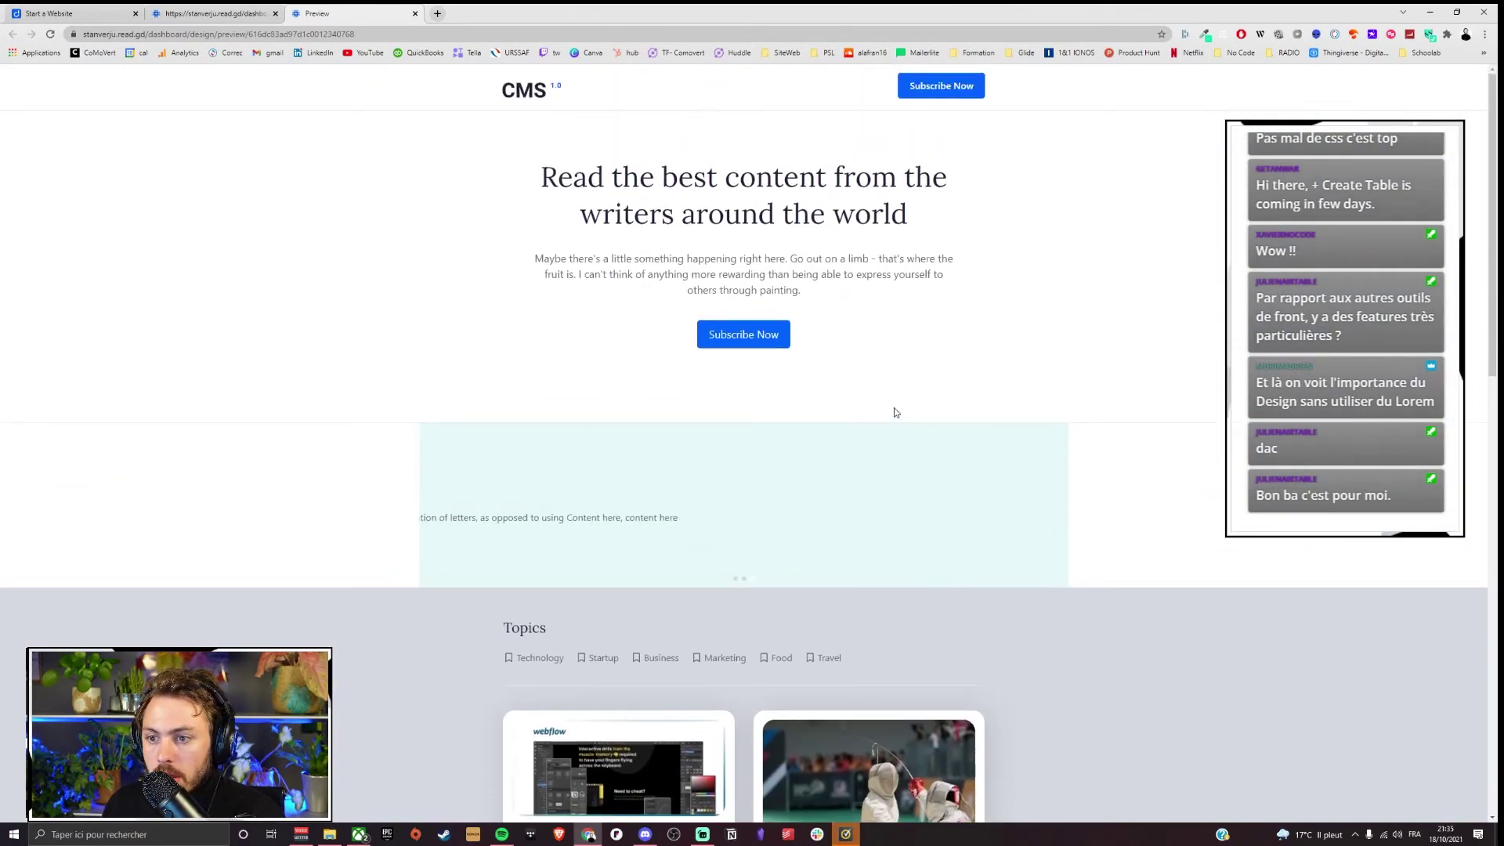
pyautogui.click(415, 13)
# Step: Switch from the homepage to the Category Template page
pyautogui.scroll(-10, 404, 321)
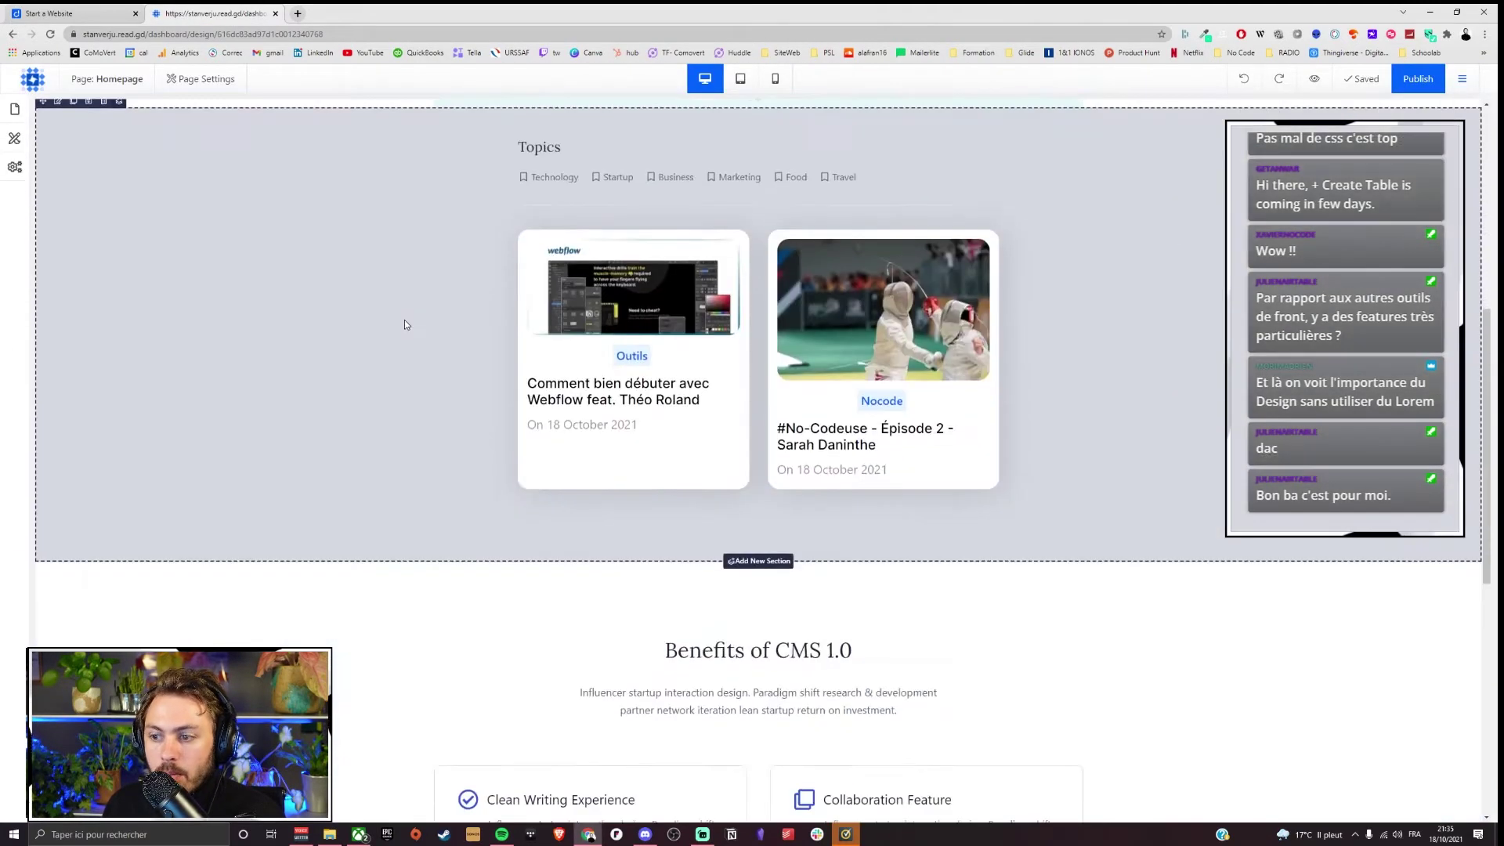
pyautogui.scroll(5, 404, 322)
pyautogui.scroll(5, 405, 320)
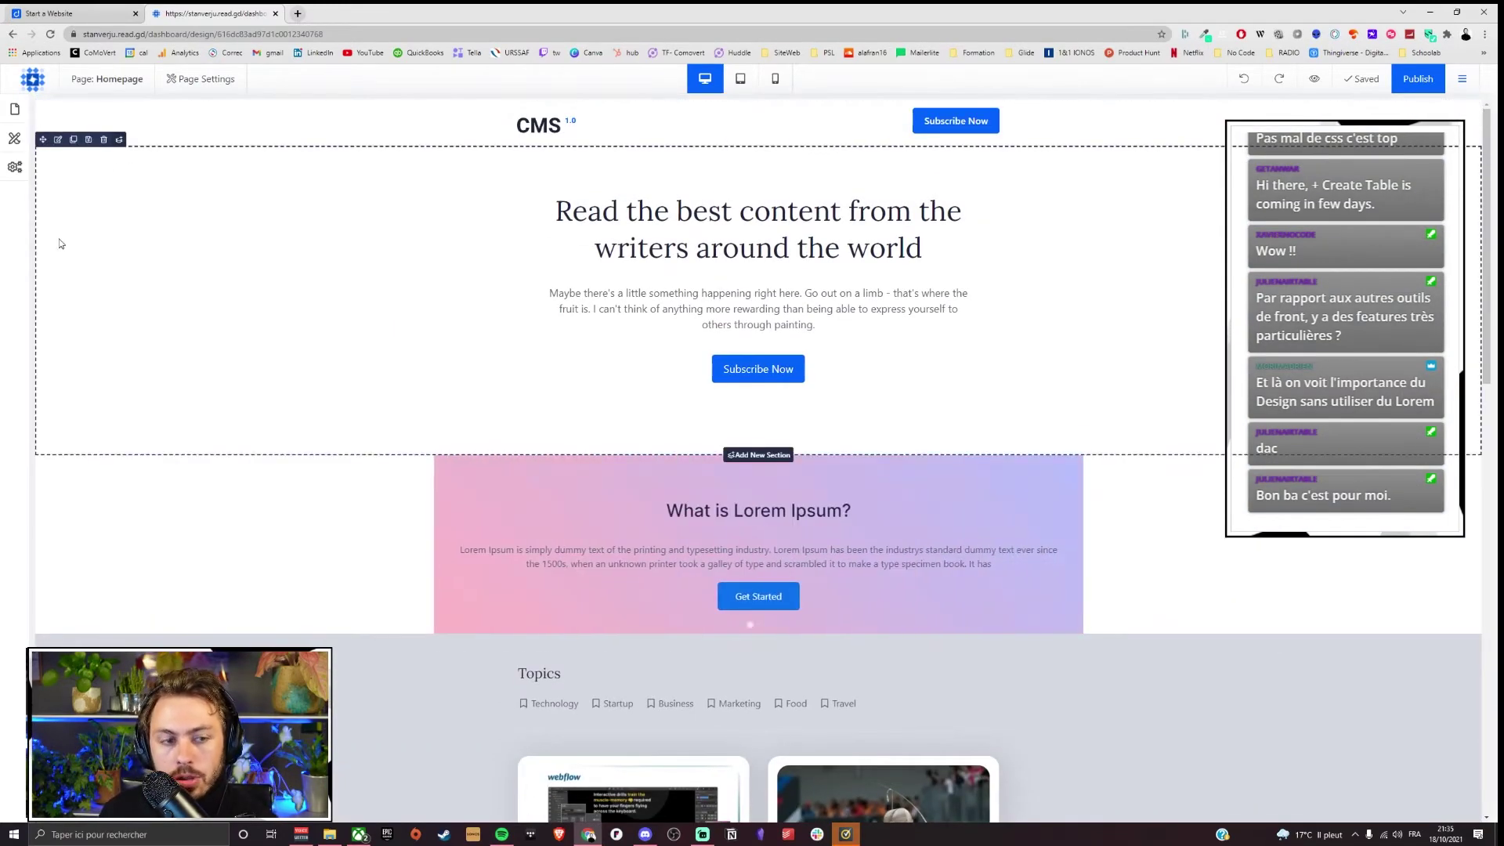
pyautogui.click(14, 112)
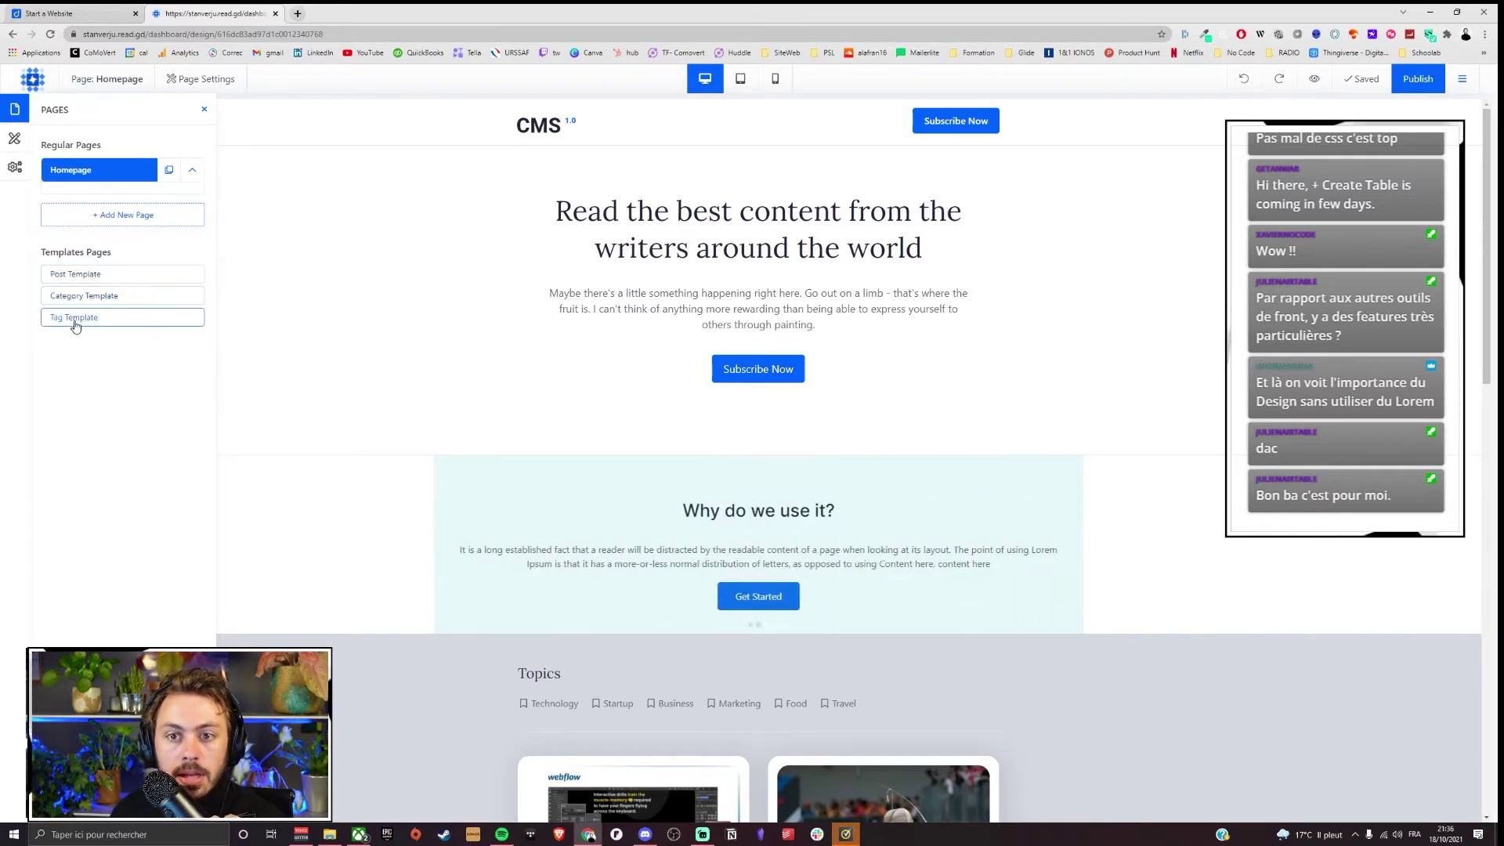
pyautogui.click(85, 295)
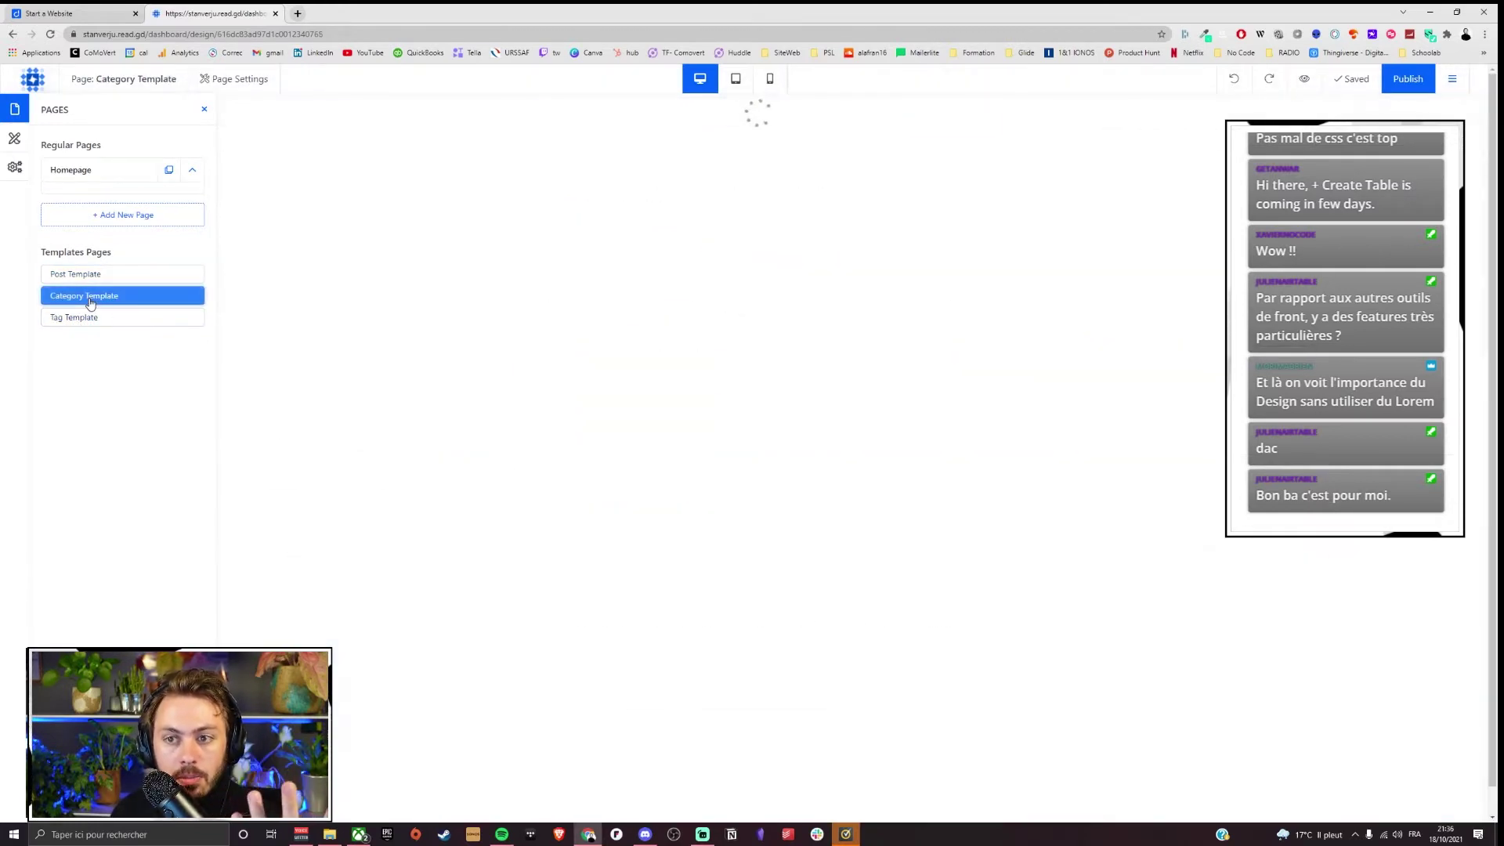
# Step: Examine the category title's text settings and the CMS fields that can be inserted, and close the settings
pyautogui.click(737, 185)
pyautogui.click(204, 109)
pyautogui.moveTo(200, 125); pyautogui.dragTo(746, 171)
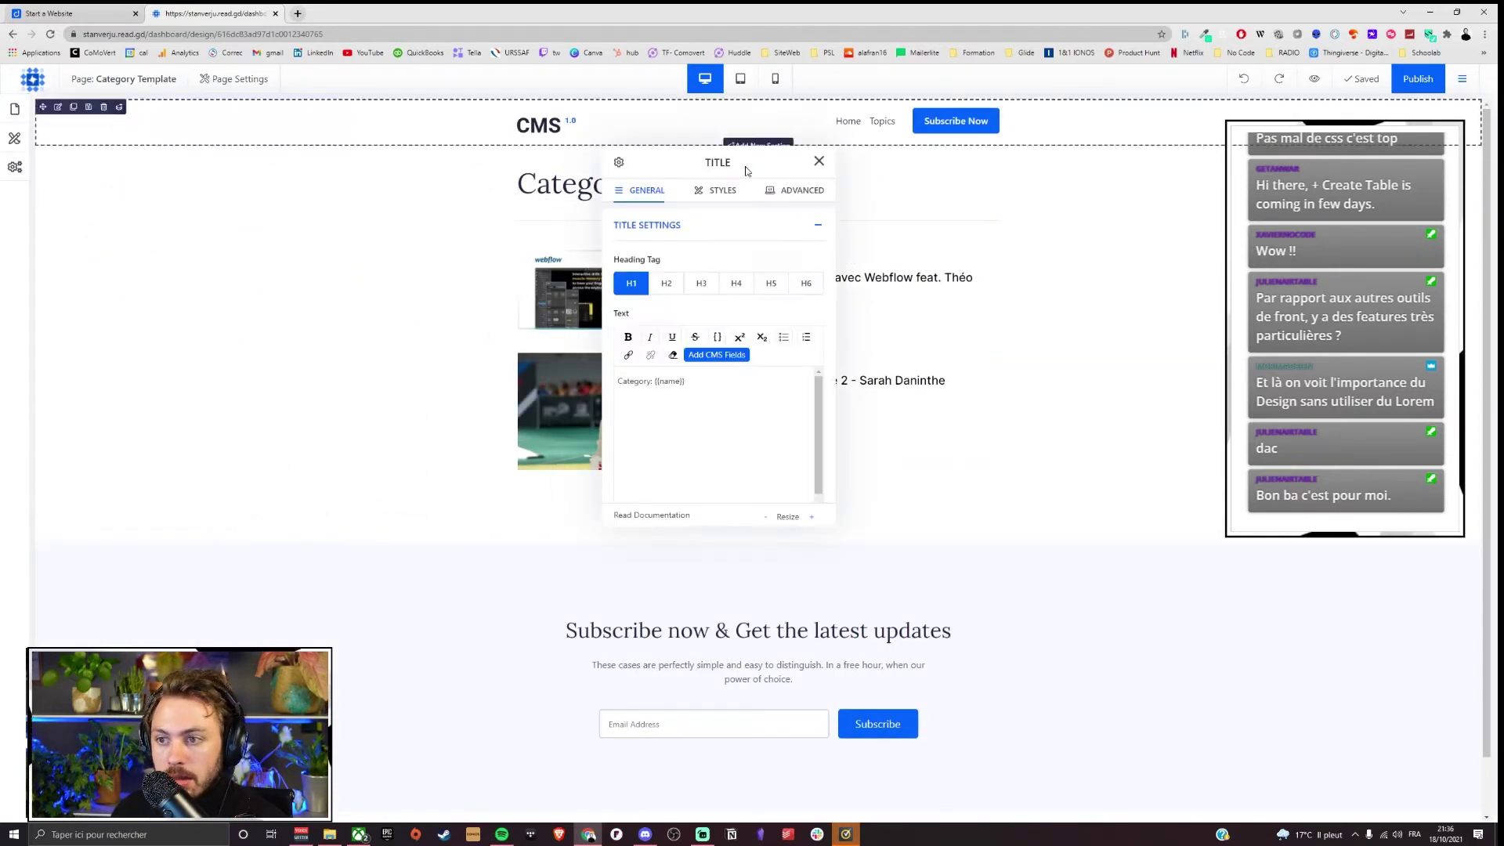
pyautogui.click(699, 381)
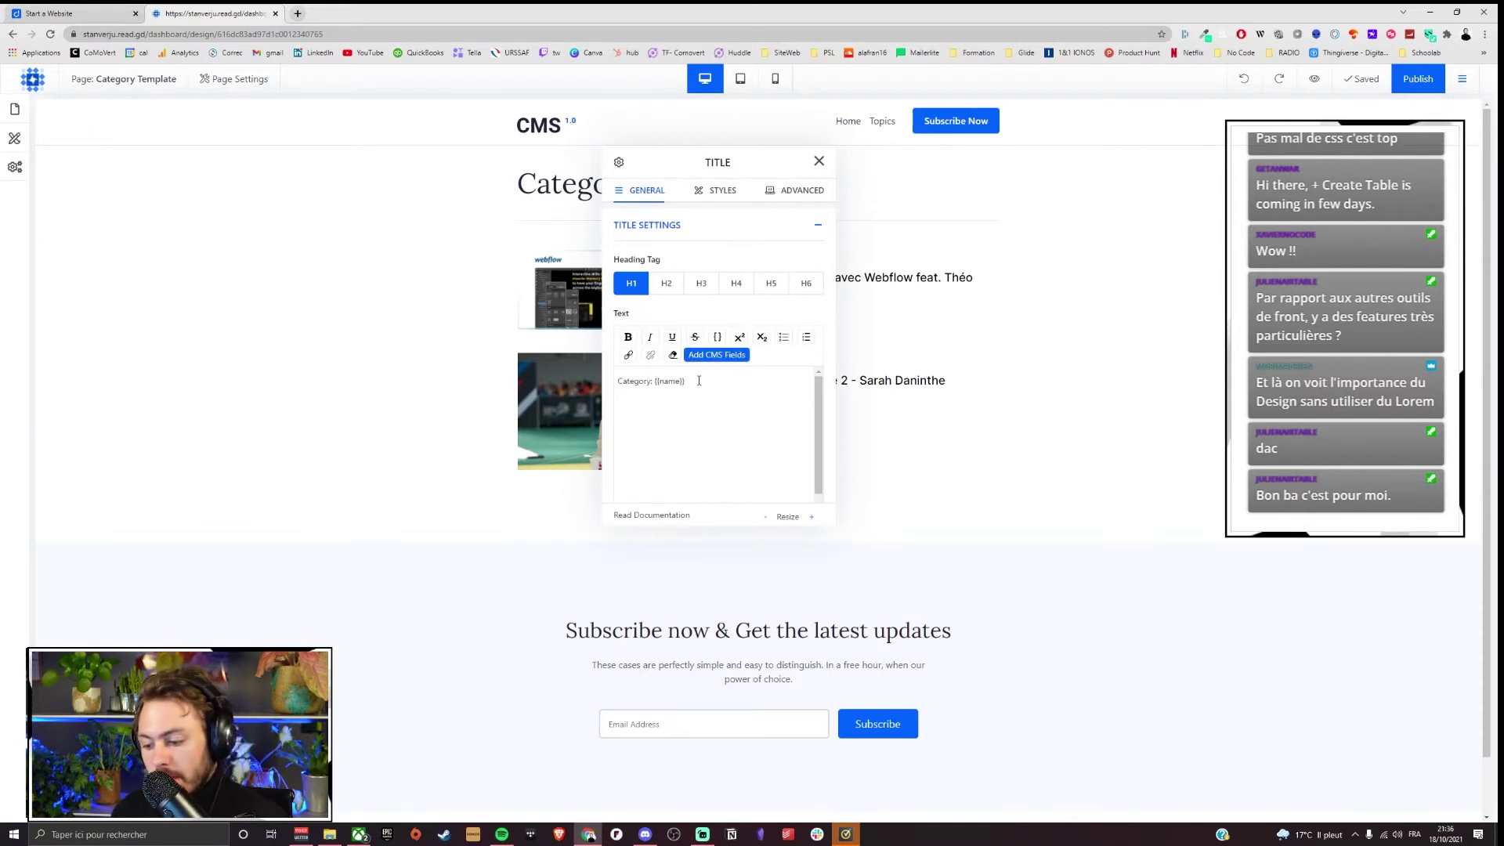
pyautogui.click(716, 355)
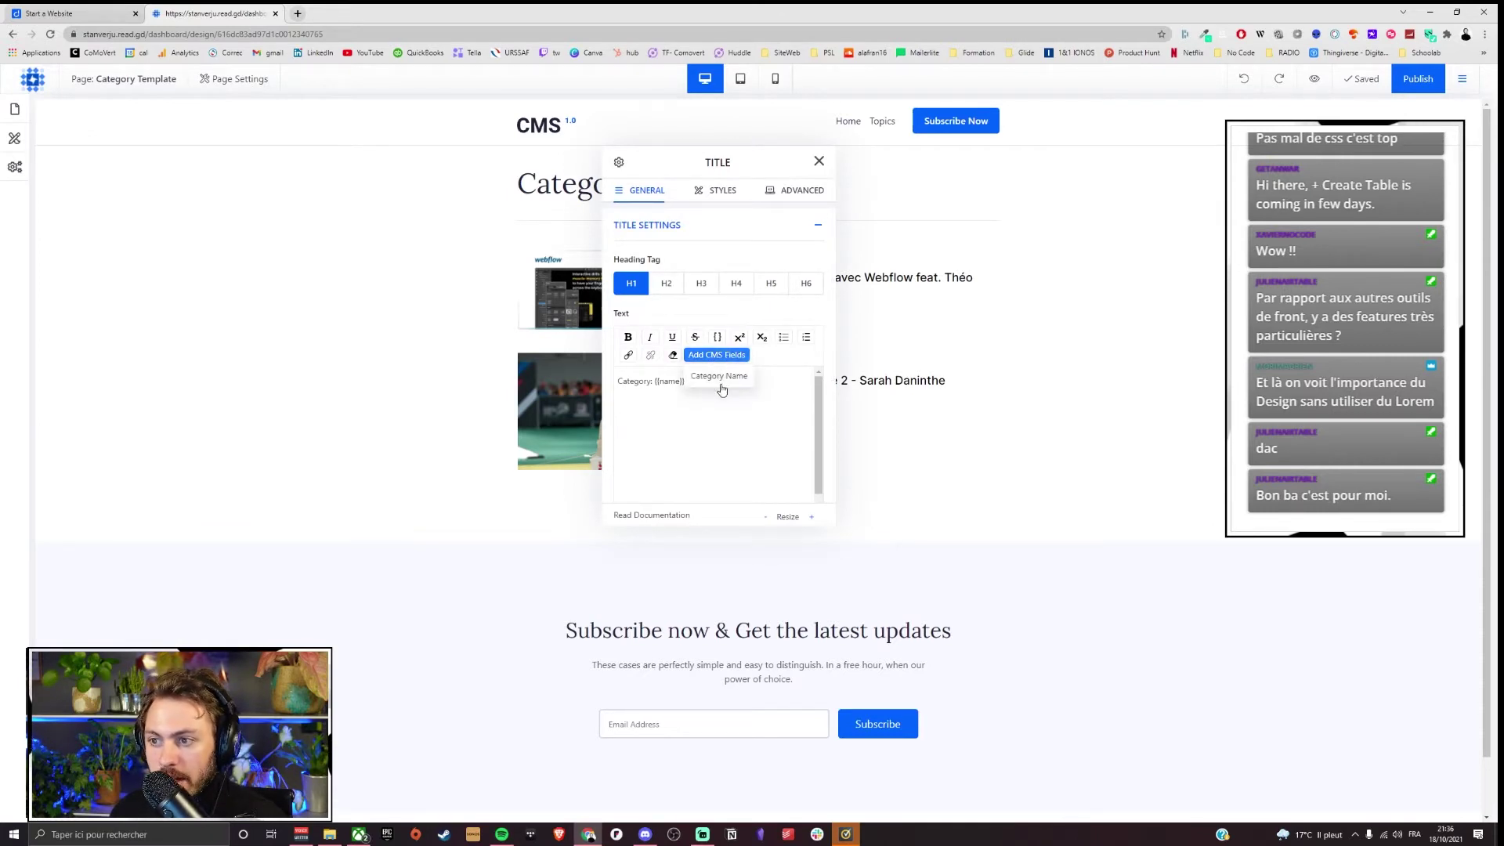
pyautogui.click(622, 446)
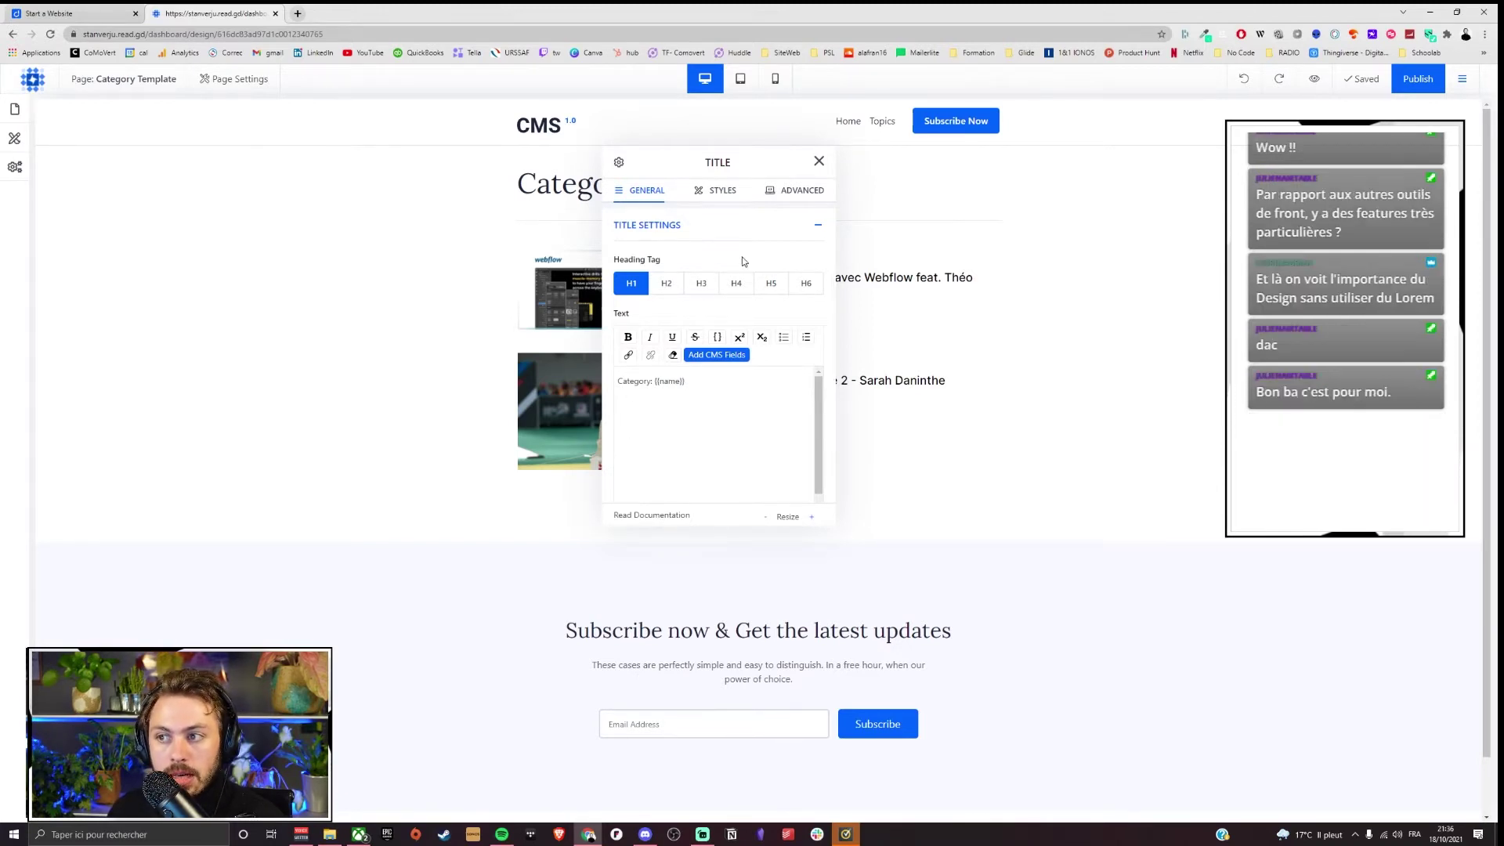
pyautogui.click(819, 162)
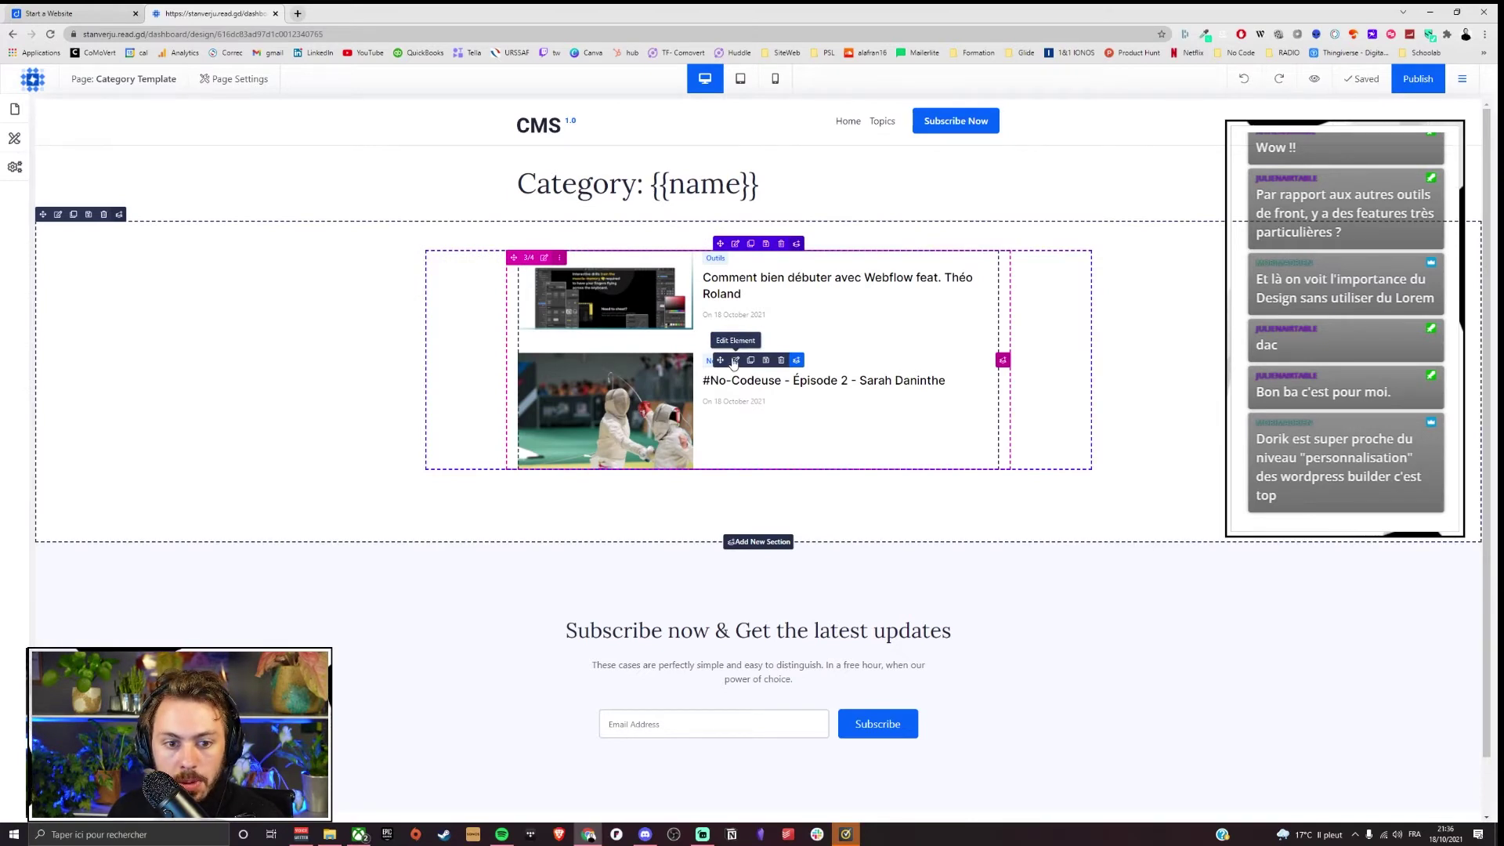
# Step: Look through the general and style settings of the category template's post list, and close them
pyautogui.click(735, 360)
pyautogui.scroll(-6, 209, 273)
pyautogui.scroll(-1, 209, 273)
pyautogui.click(156, 338)
pyautogui.scroll(-10, 156, 338)
pyautogui.scroll(15, 156, 337)
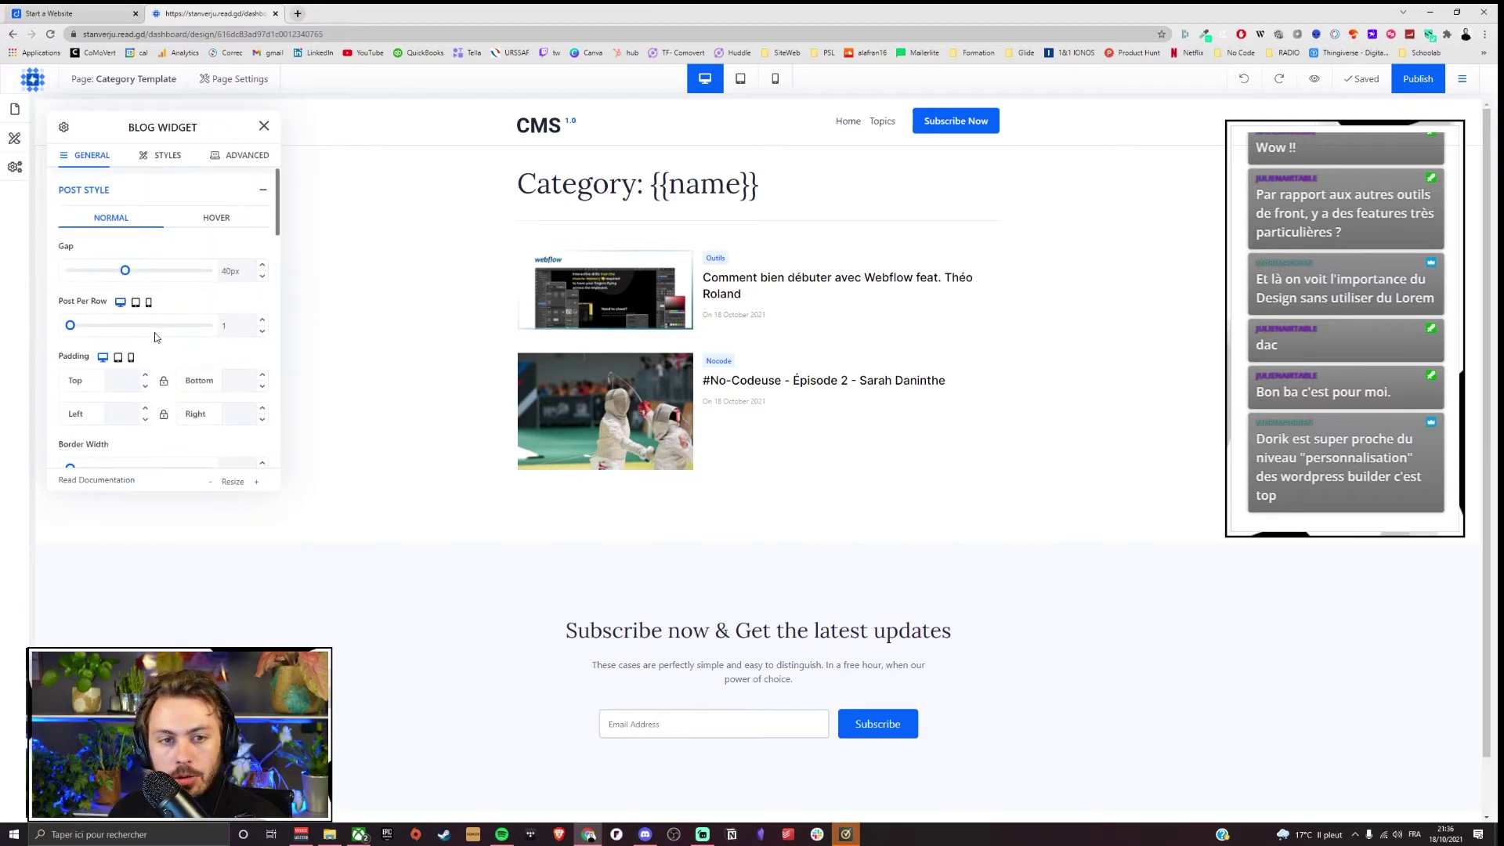
pyautogui.click(192, 157)
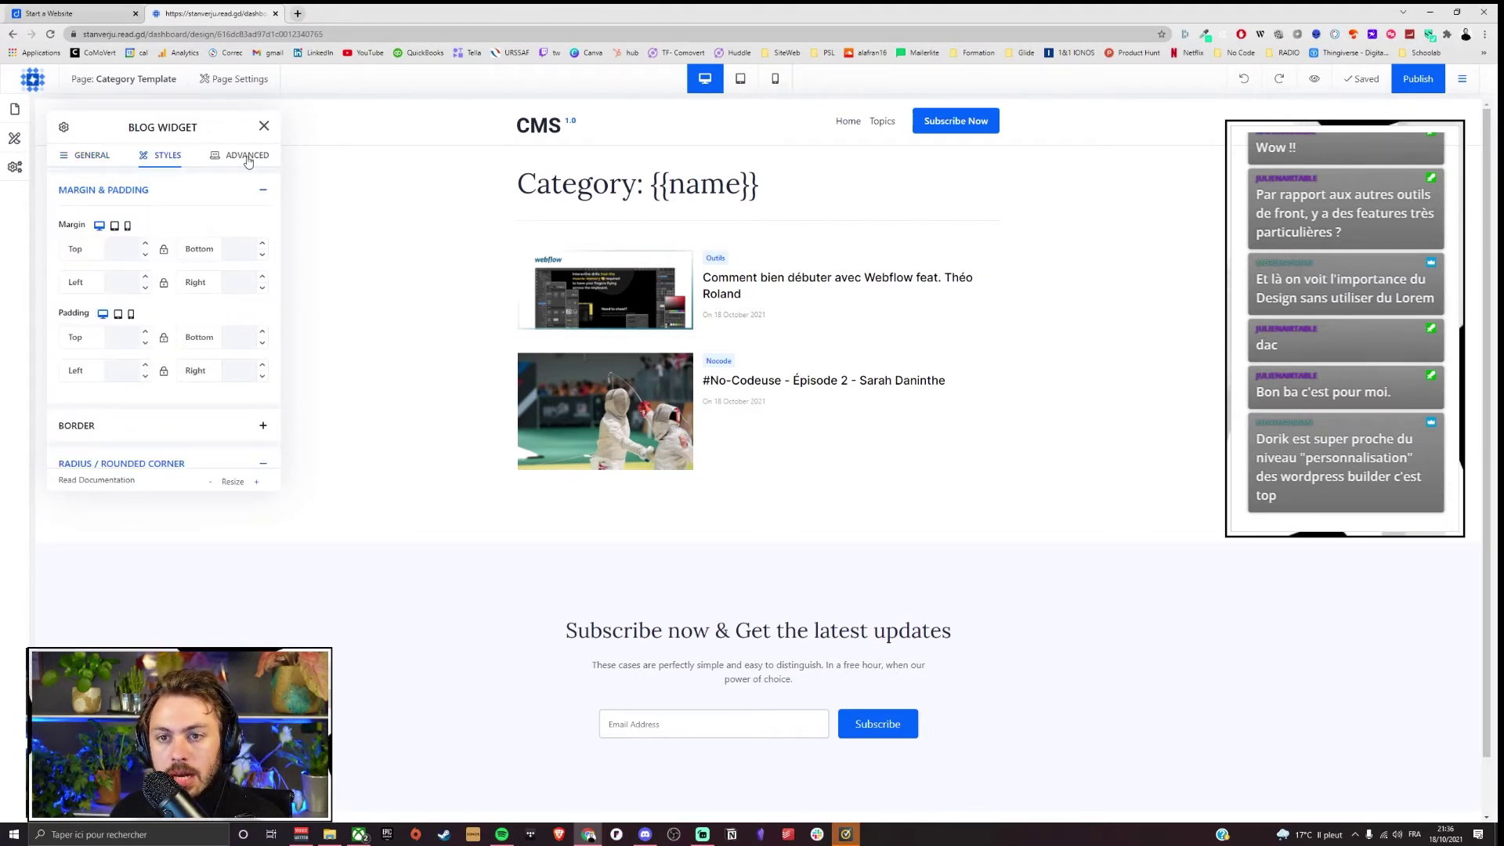
pyautogui.scroll(-5, 216, 274)
pyautogui.click(264, 126)
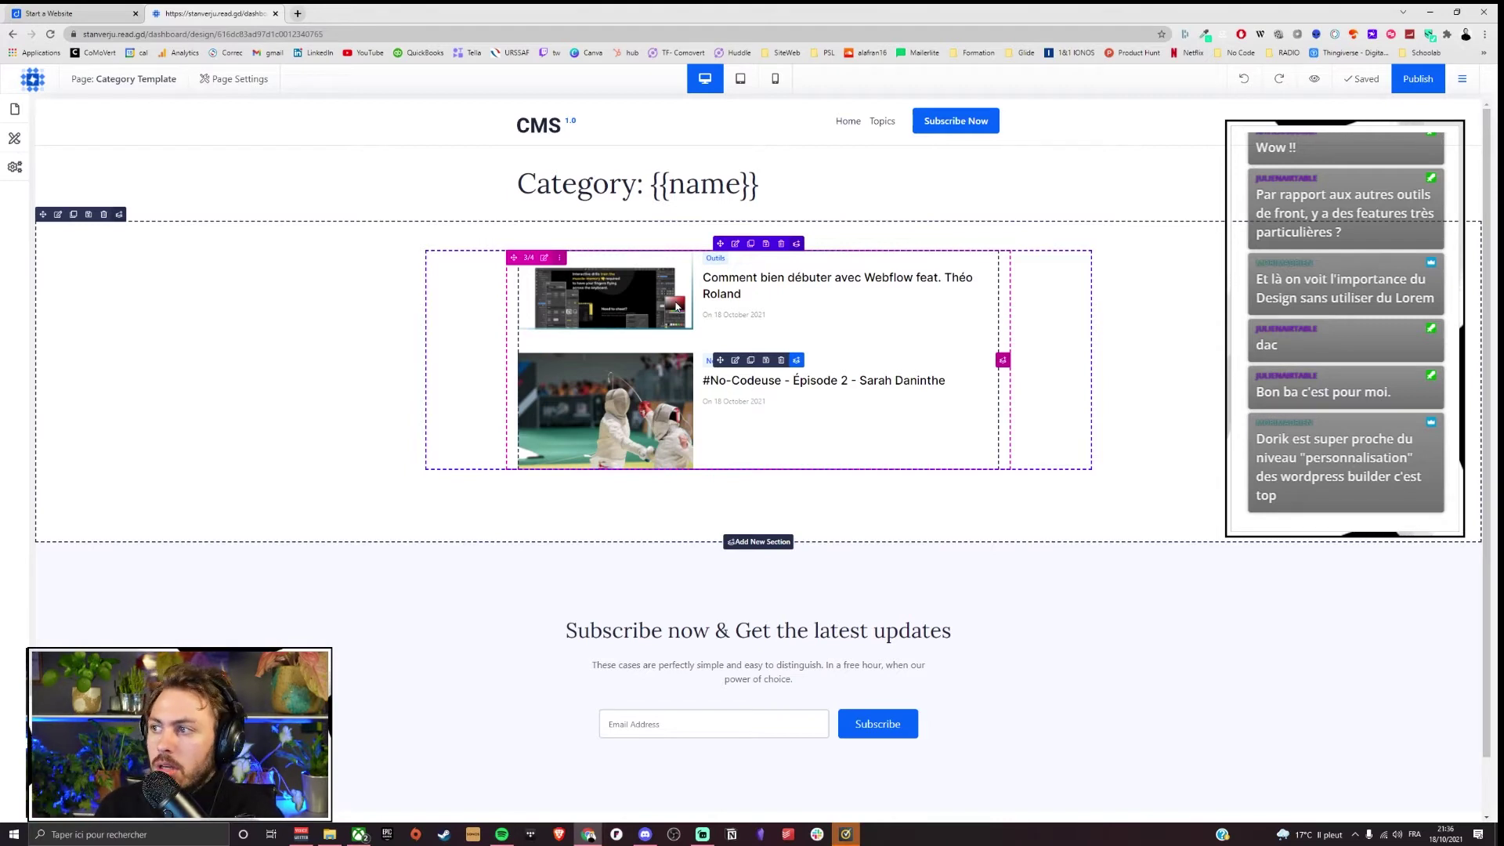
# Step: Reopen the post list's settings and examine its Post Style and Content Style options
pyautogui.click(735, 359)
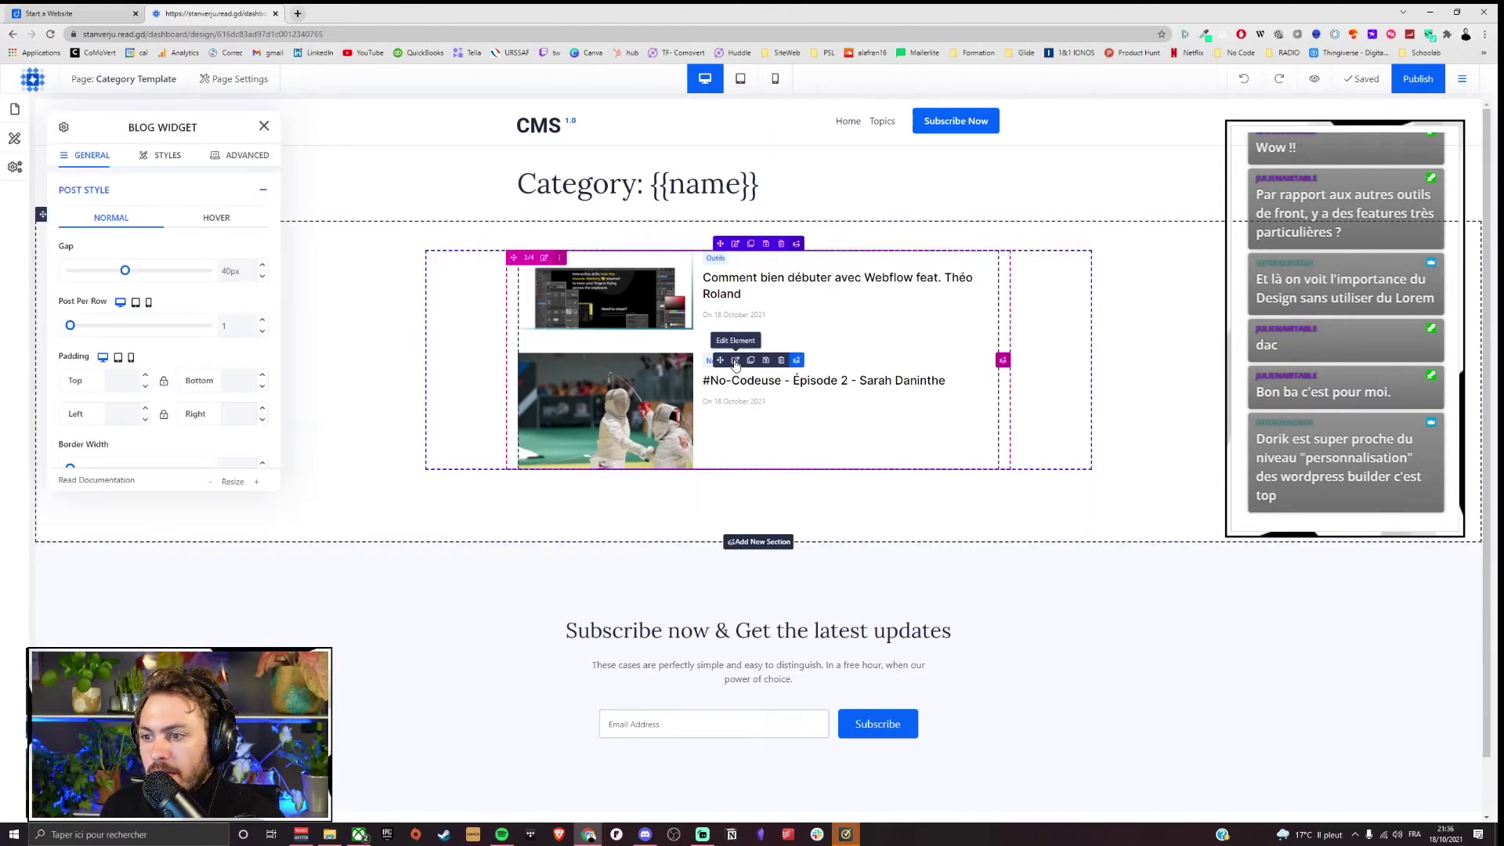
pyautogui.moveTo(145, 126); pyautogui.dragTo(266, 133)
pyautogui.scroll(-5, 290, 238)
pyautogui.scroll(-3, 303, 262)
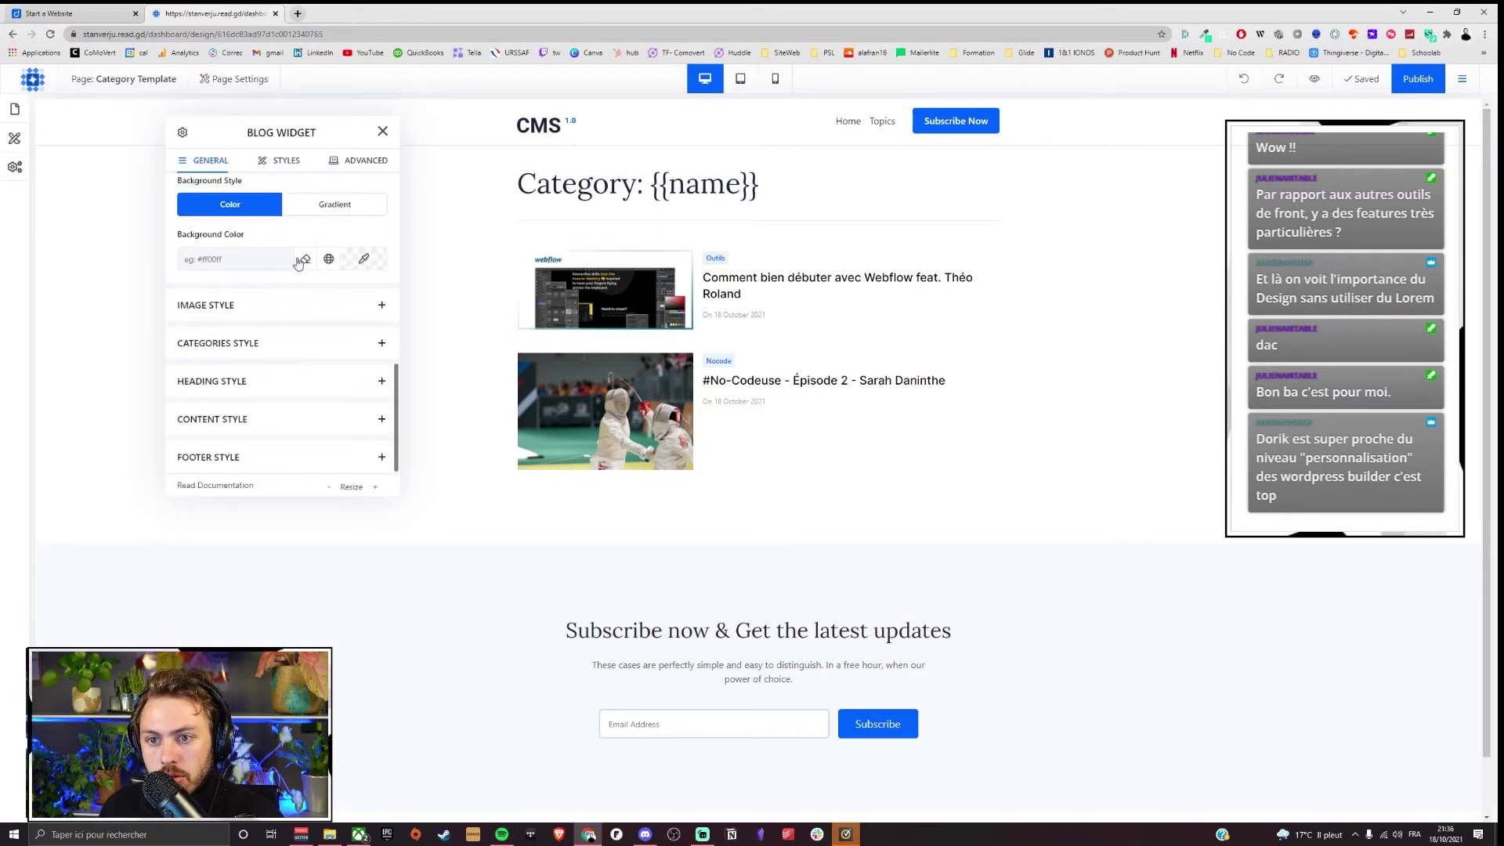
pyautogui.click(267, 421)
pyautogui.scroll(-5, 282, 353)
pyautogui.scroll(-1, 288, 329)
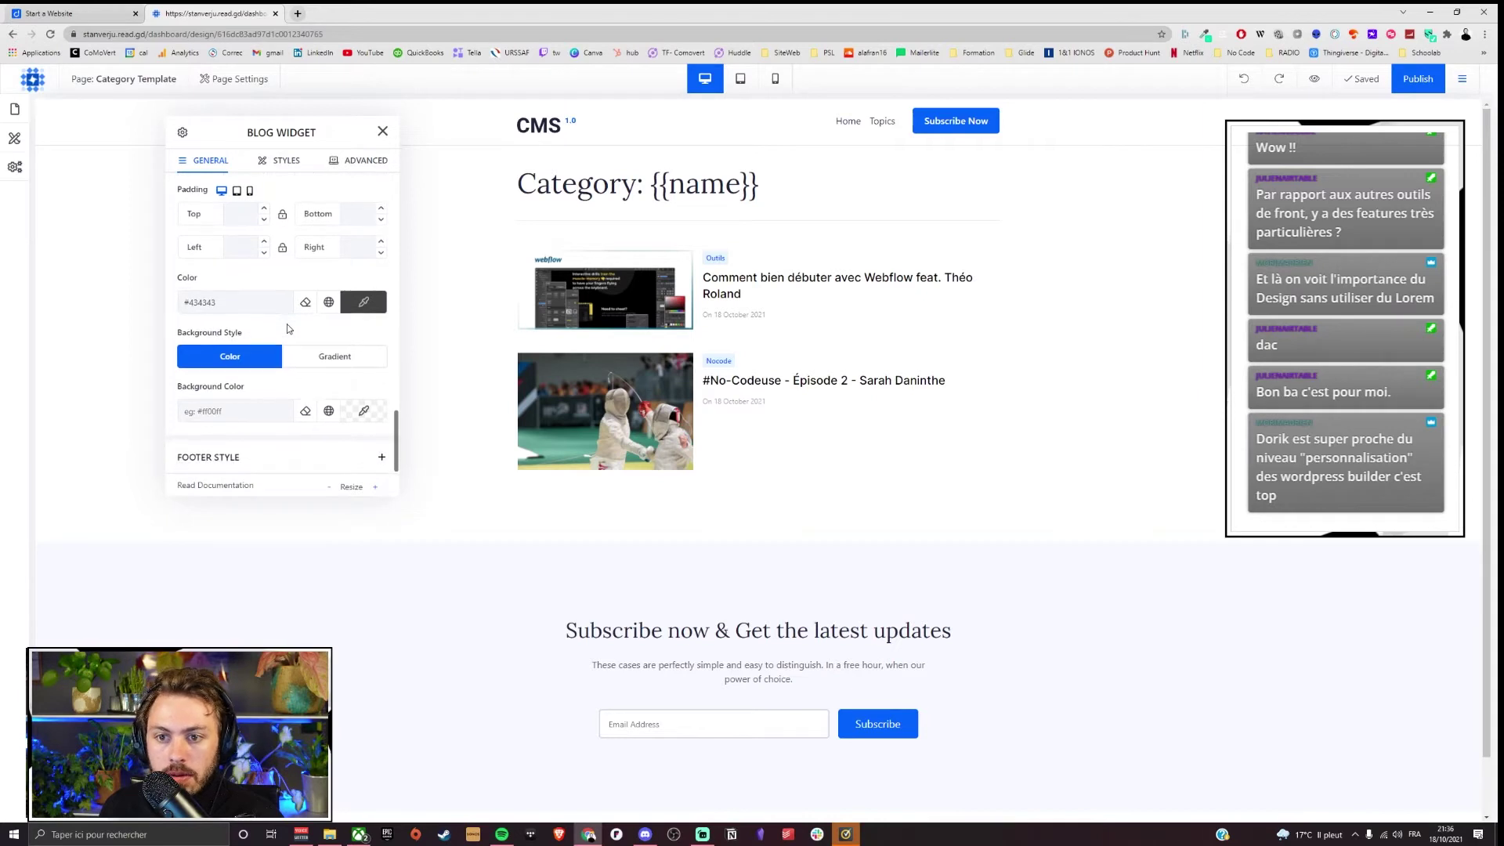
pyautogui.scroll(10, 284, 343)
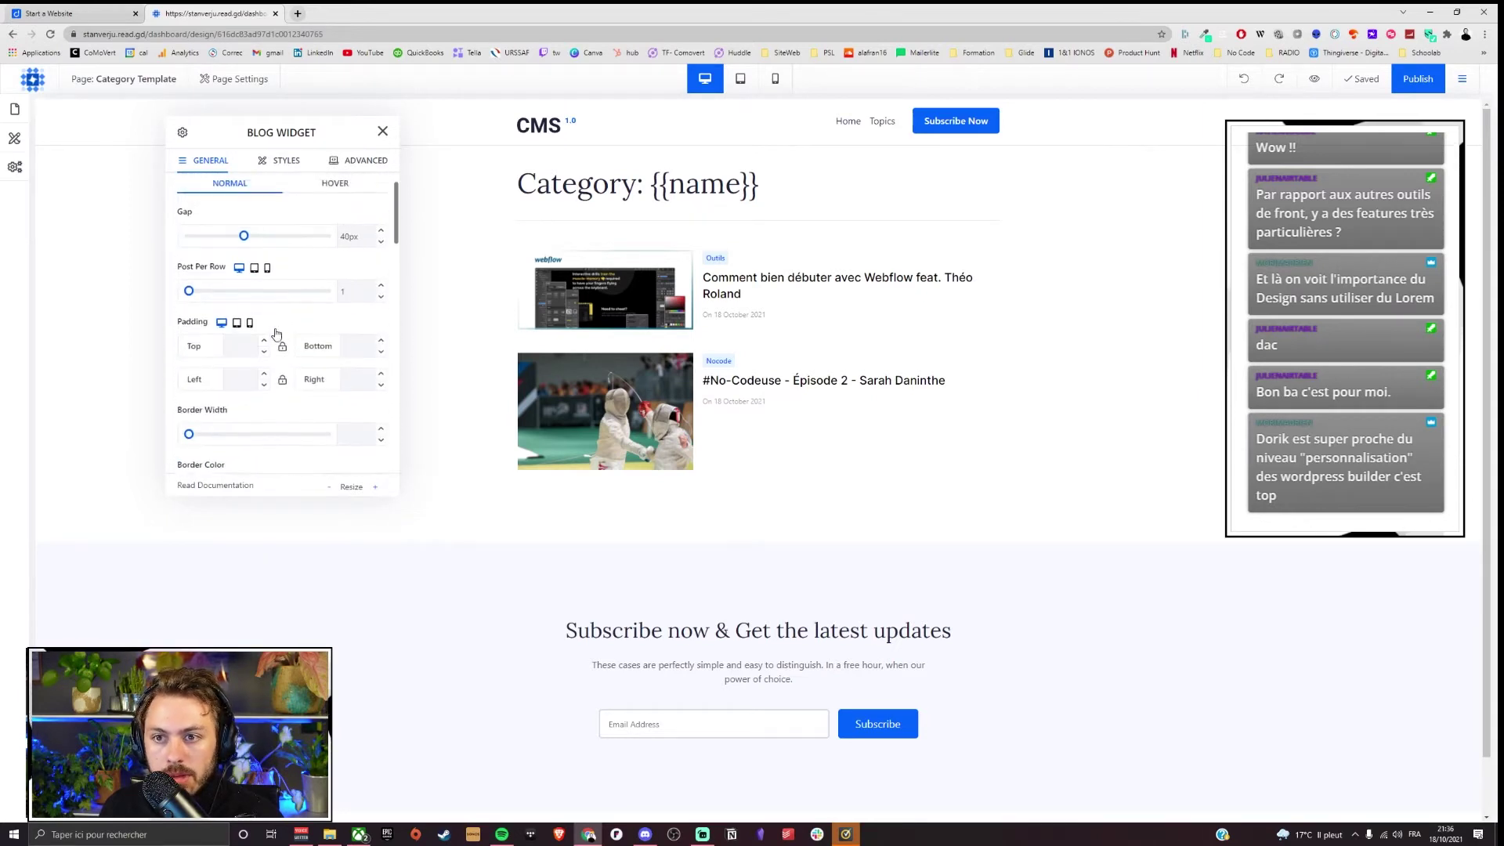
# Step: Inspect the post list's style settings and its advanced animation, visibility and custom style options, and close the settings
pyautogui.click(286, 160)
pyautogui.scroll(-3, 282, 290)
pyautogui.click(276, 295)
pyautogui.scroll(-1, 275, 299)
pyautogui.click(348, 161)
pyautogui.scroll(5, 309, 242)
pyautogui.click(237, 415)
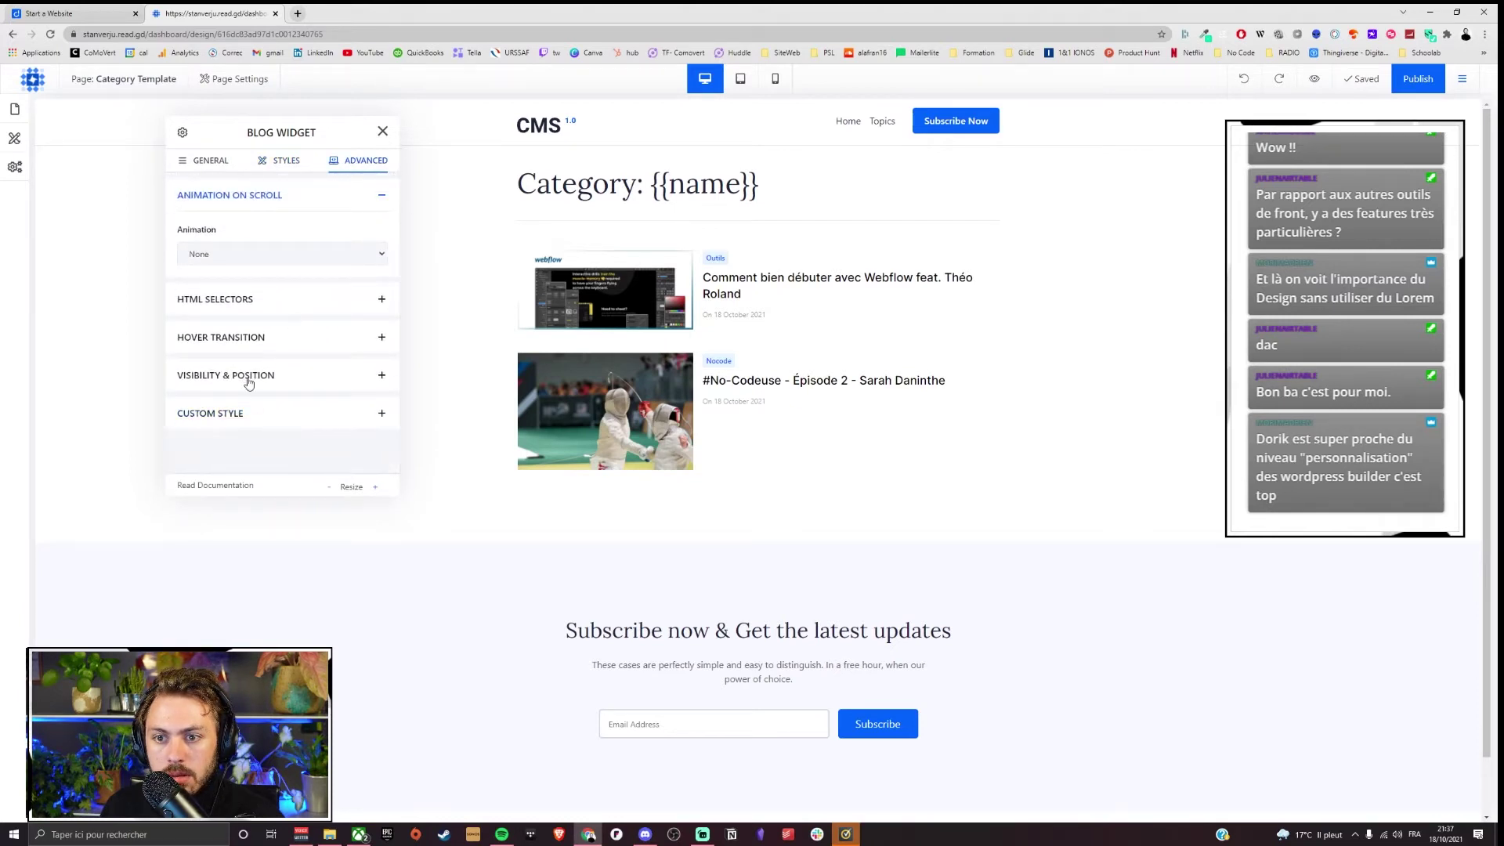
pyautogui.click(383, 132)
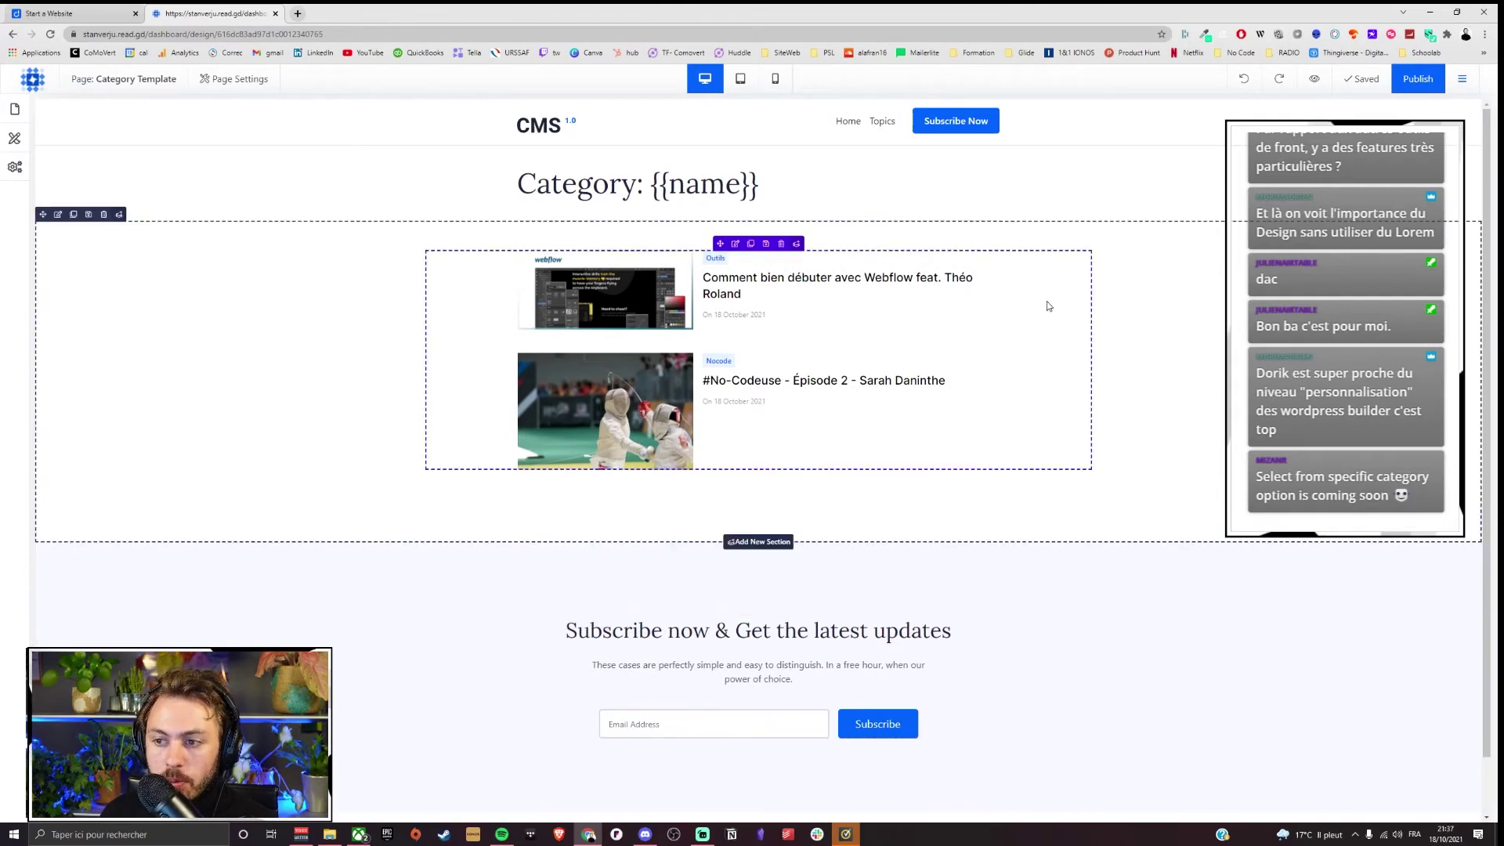
# Step: Browse the elements that can be added after the post list, down to the Blog group, without inserting any
pyautogui.click(796, 359)
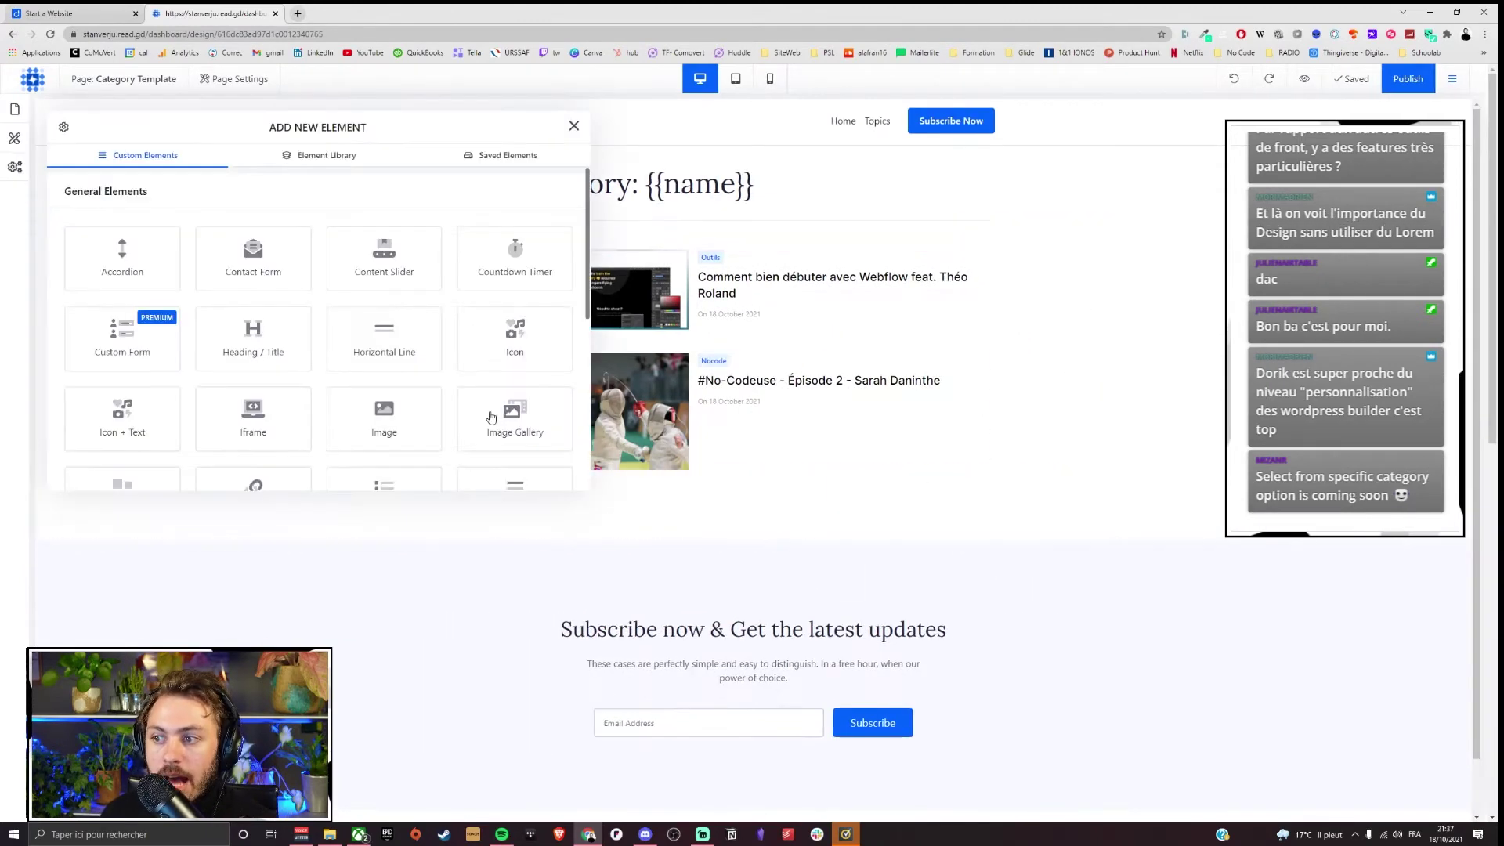
pyautogui.scroll(-5, 295, 403)
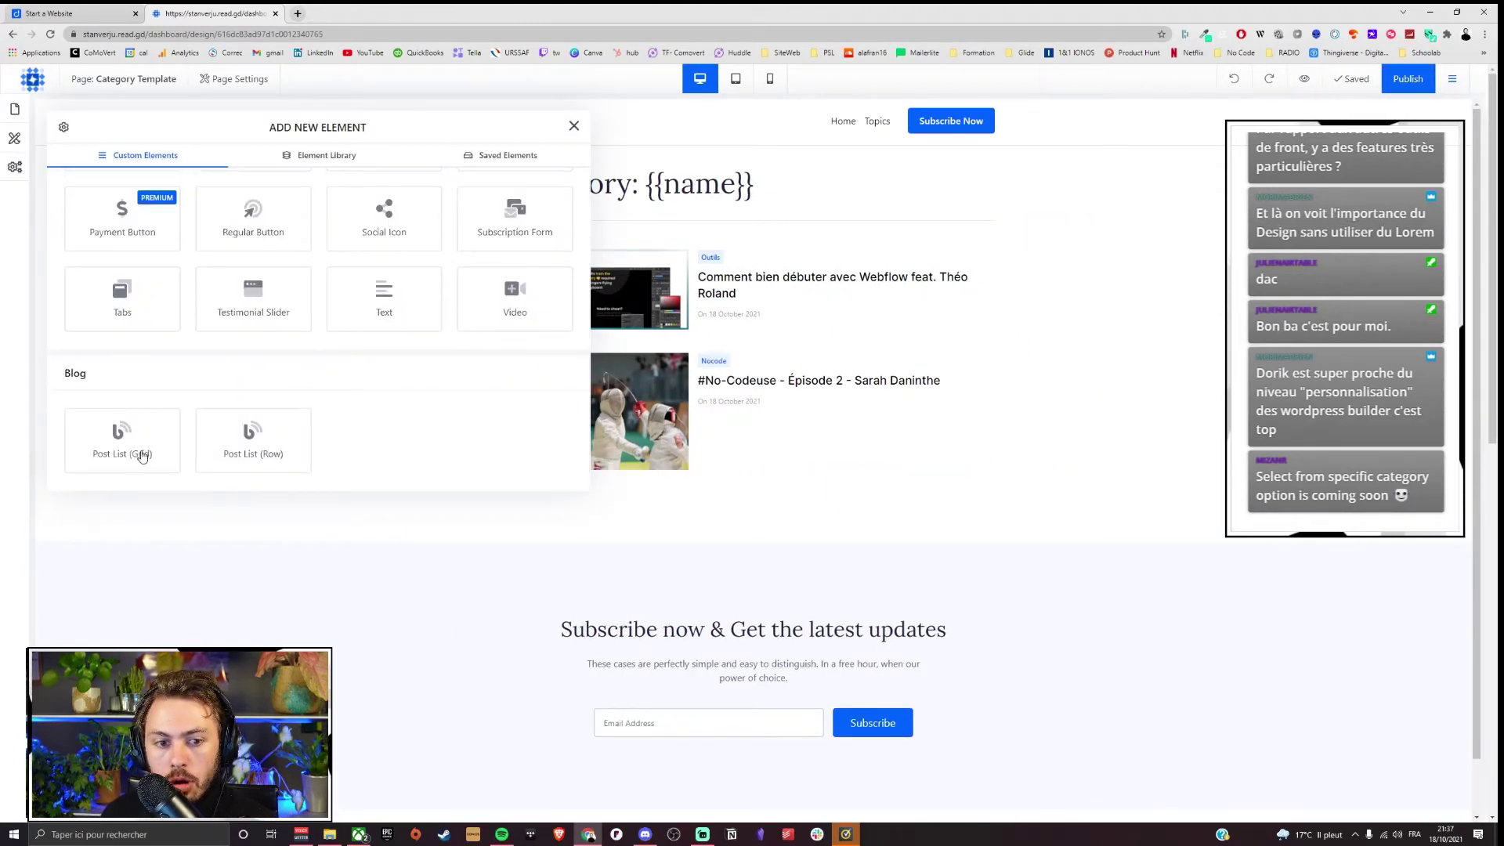
pyautogui.click(574, 130)
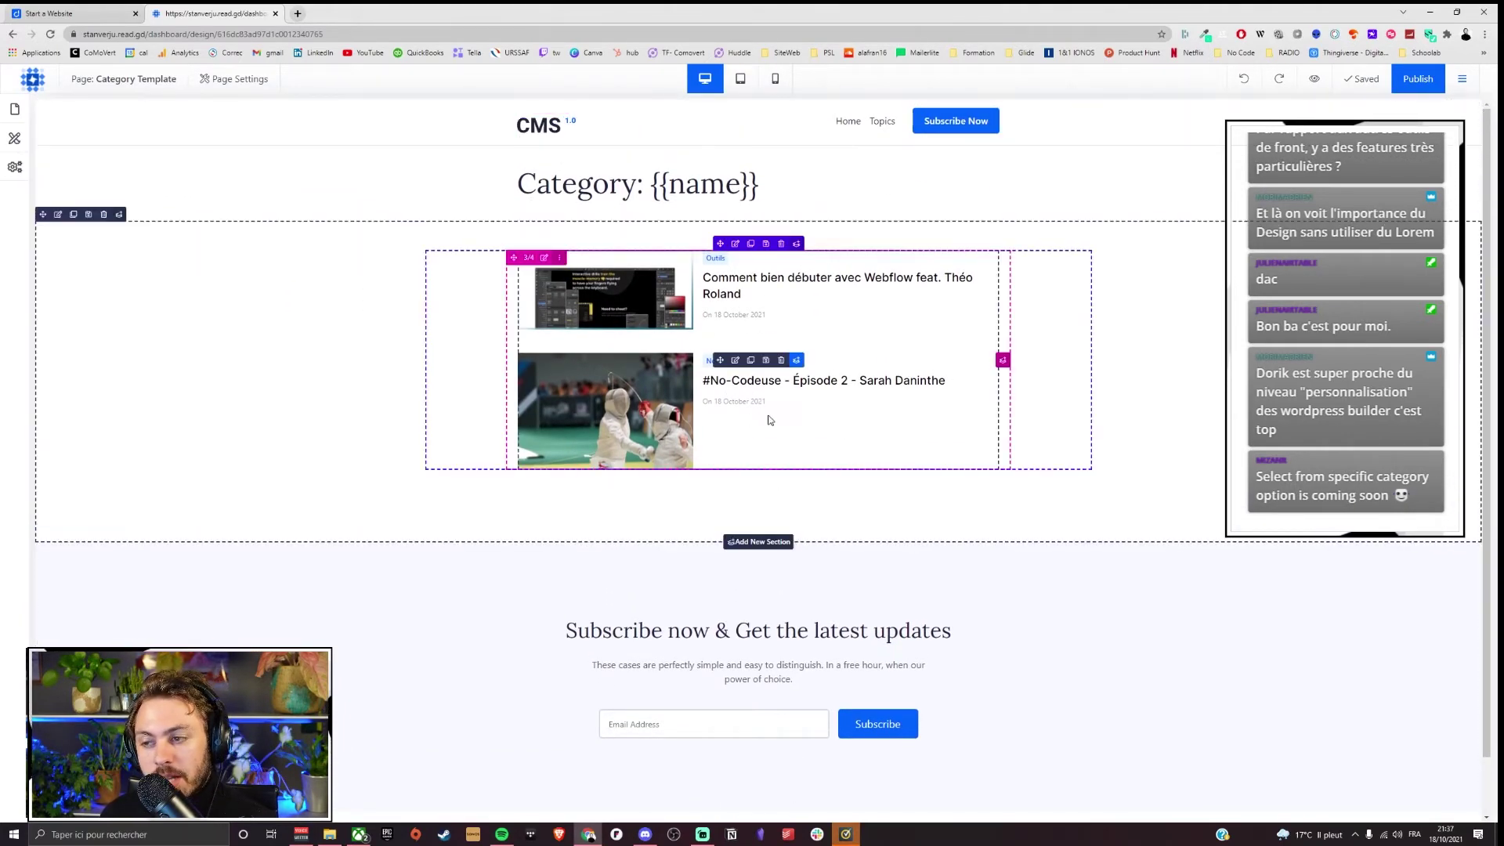
# Step: Open the Tag Template page and look over its post list
pyautogui.click(14, 108)
pyautogui.click(86, 321)
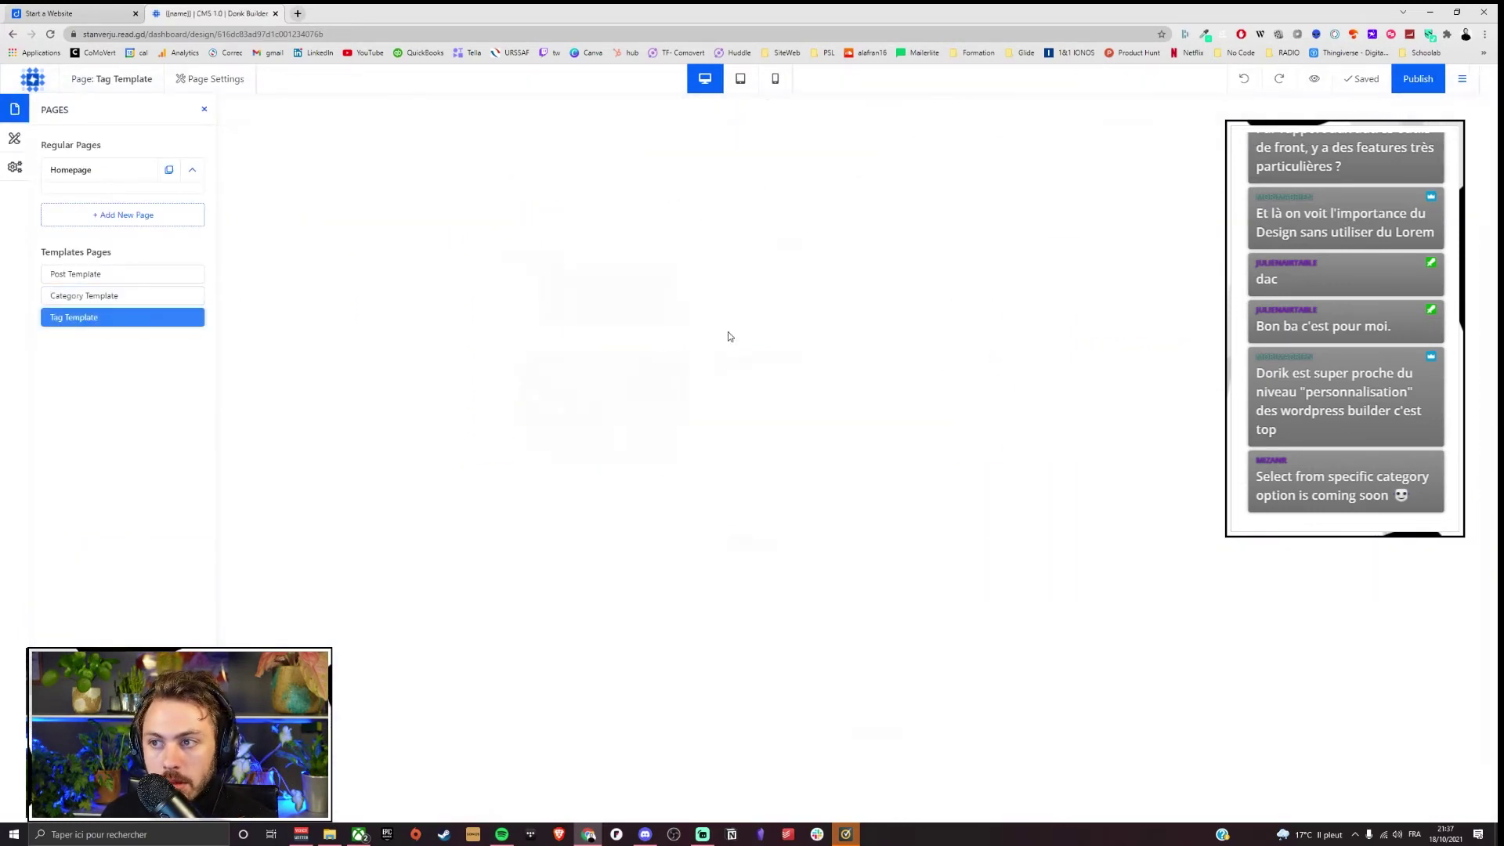
pyautogui.scroll(-1, 1005, 310)
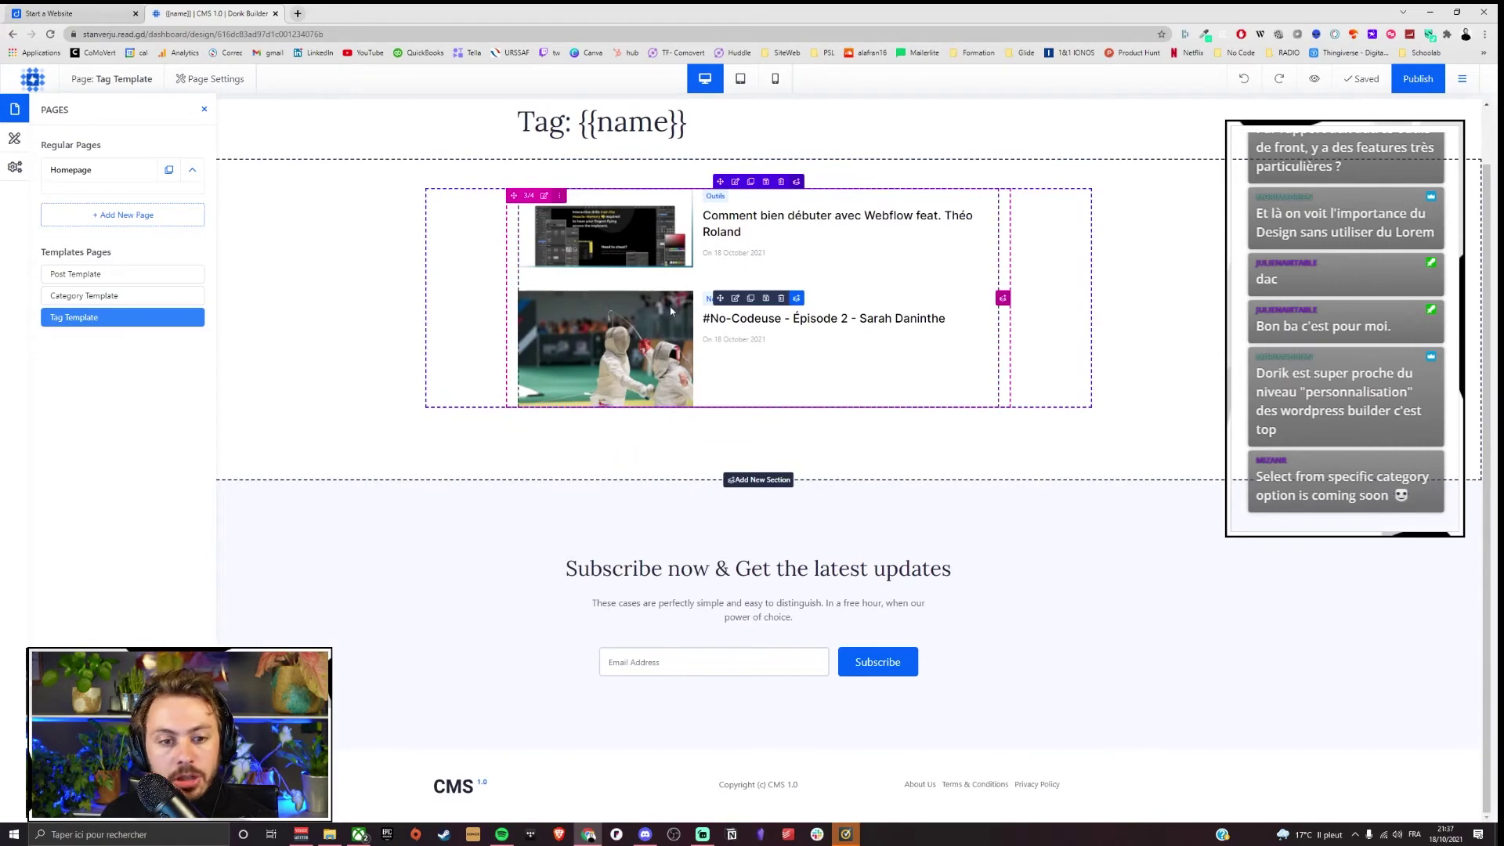
# Step: Open the Post Template page, close the page list and look through the template's sample headings and text
pyautogui.click(95, 275)
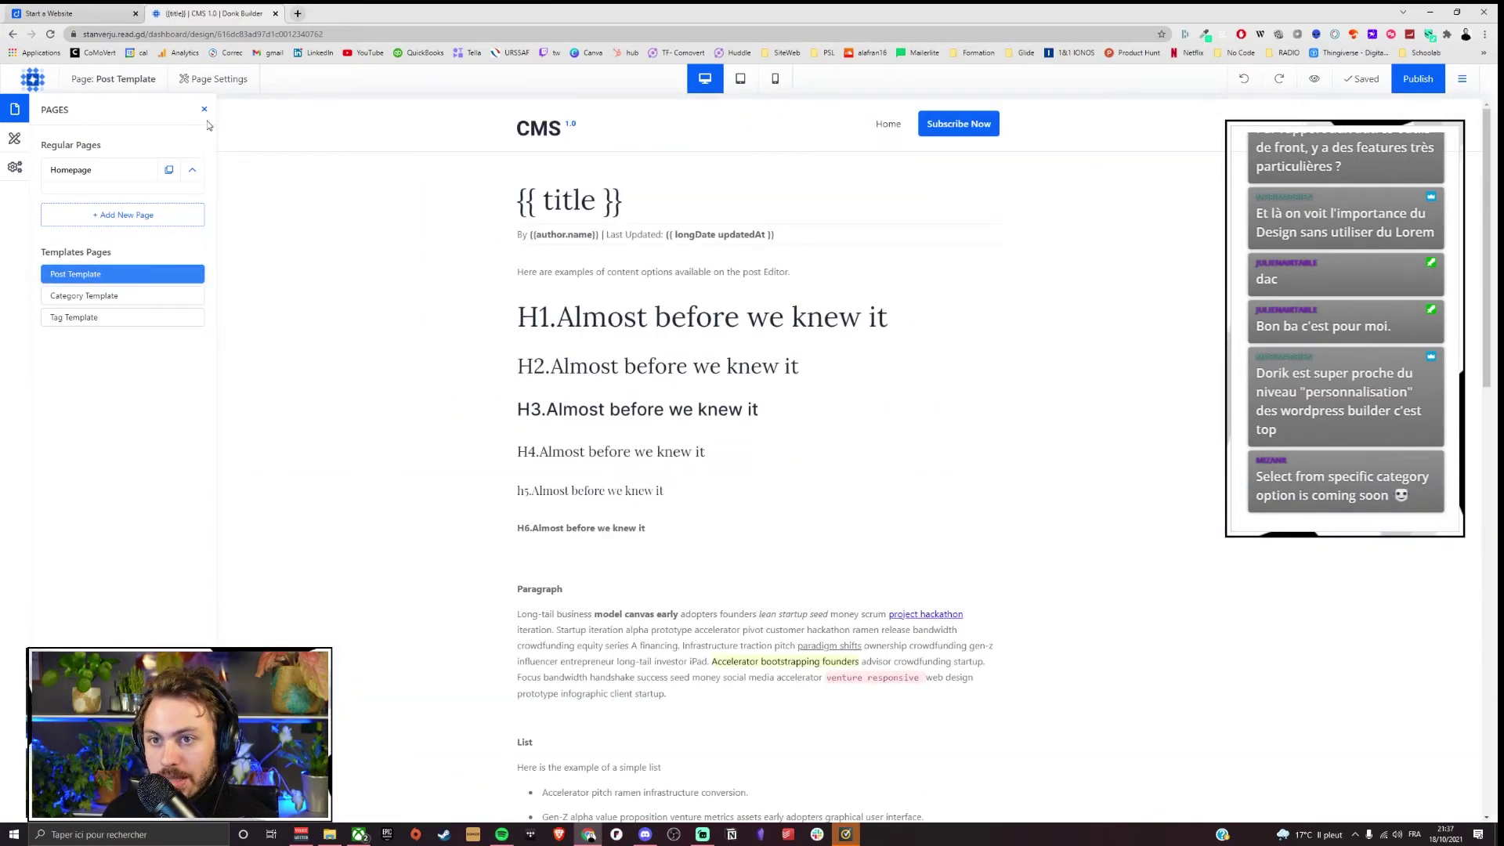
pyautogui.click(203, 112)
pyautogui.scroll(-14, 868, 343)
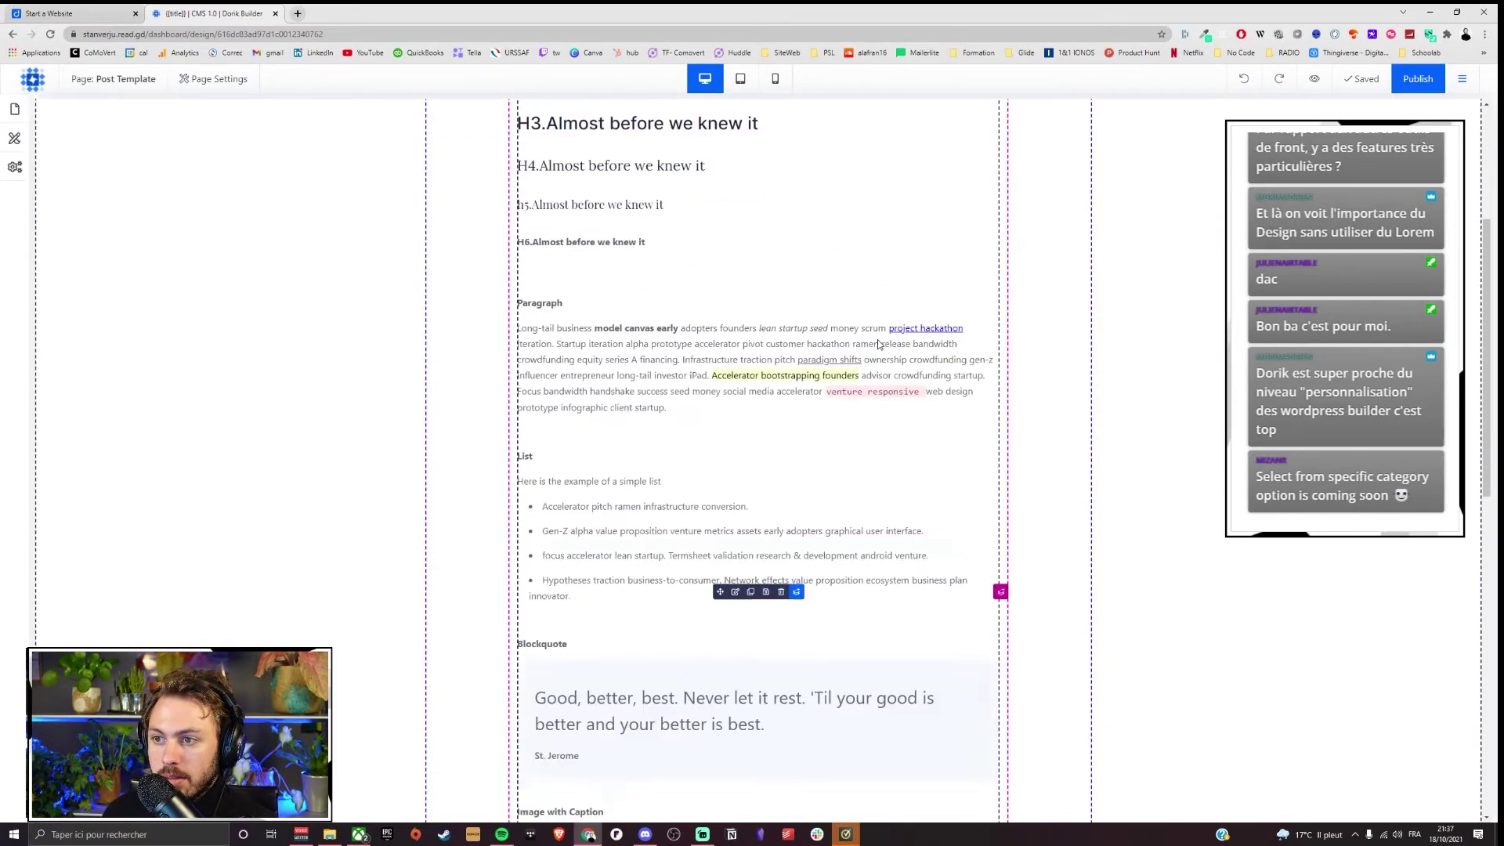
pyautogui.scroll(6, 879, 345)
pyautogui.scroll(8, 879, 345)
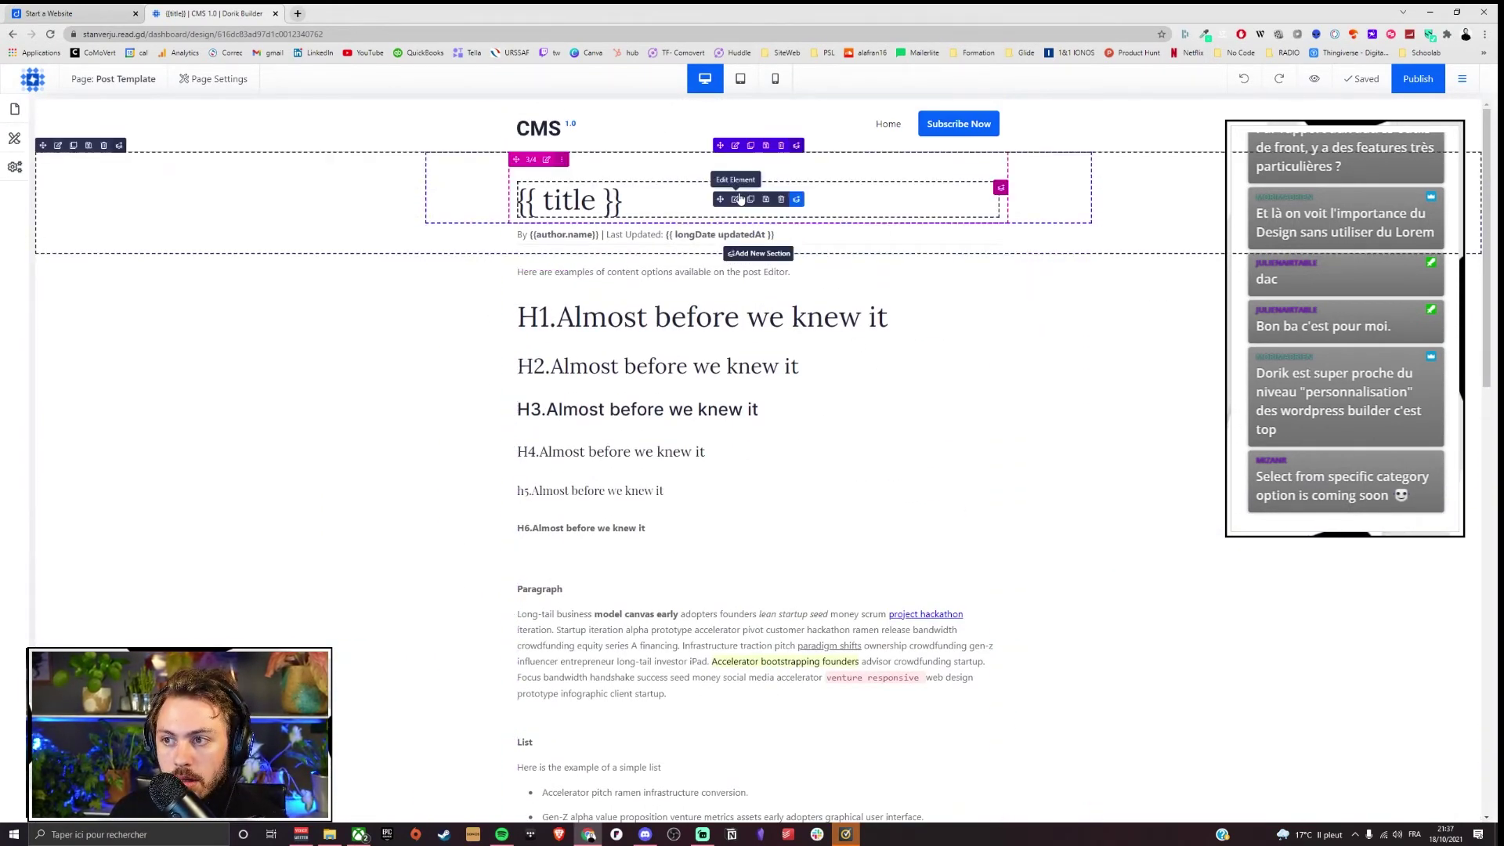
# Step: Inspect the title element's settings and the CMS fields that can be inserted into it, and close them
pyautogui.click(735, 199)
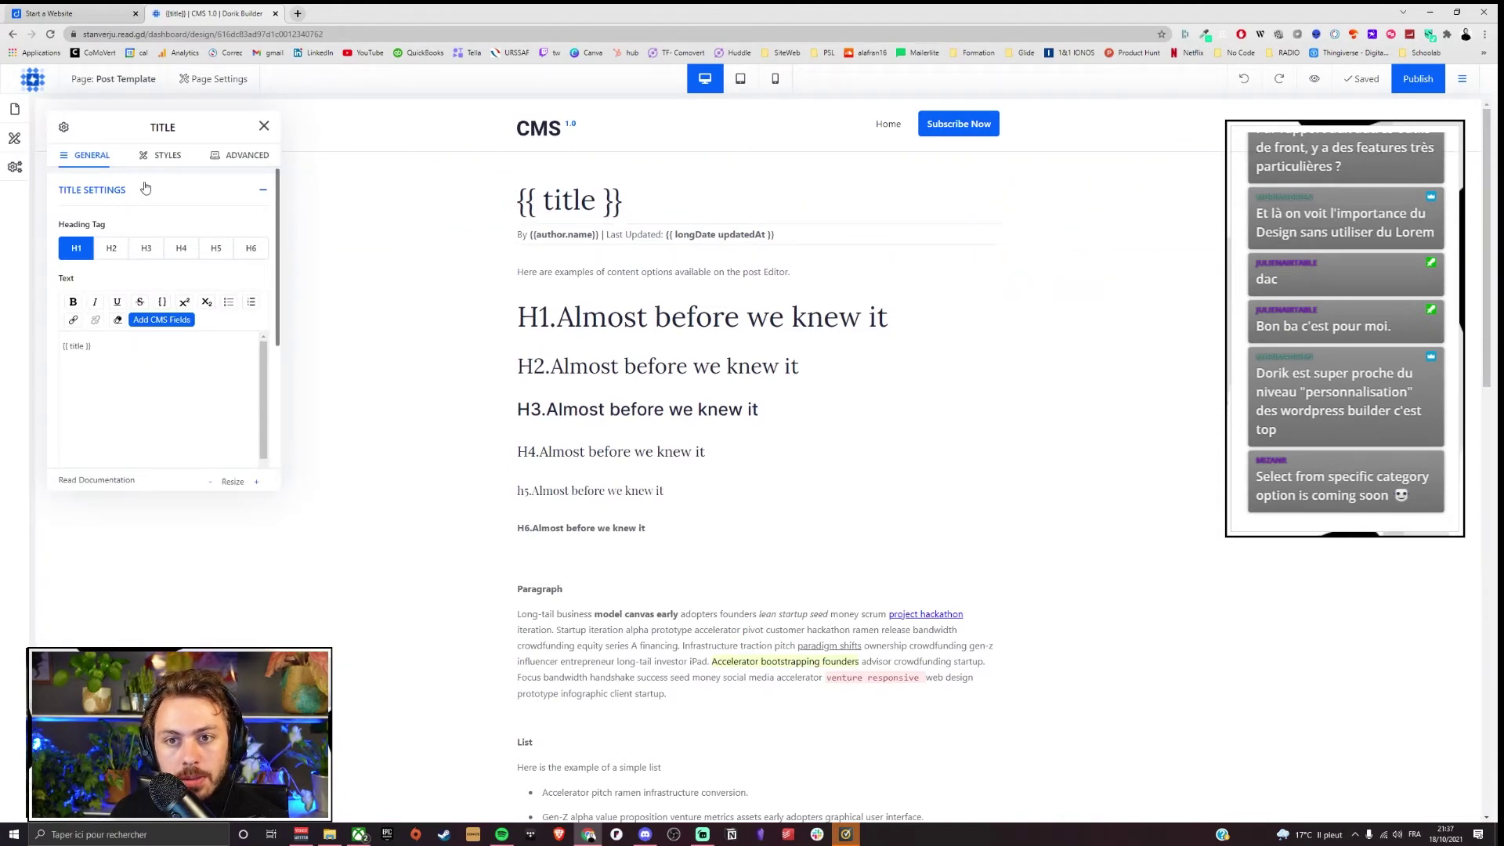
pyautogui.click(162, 320)
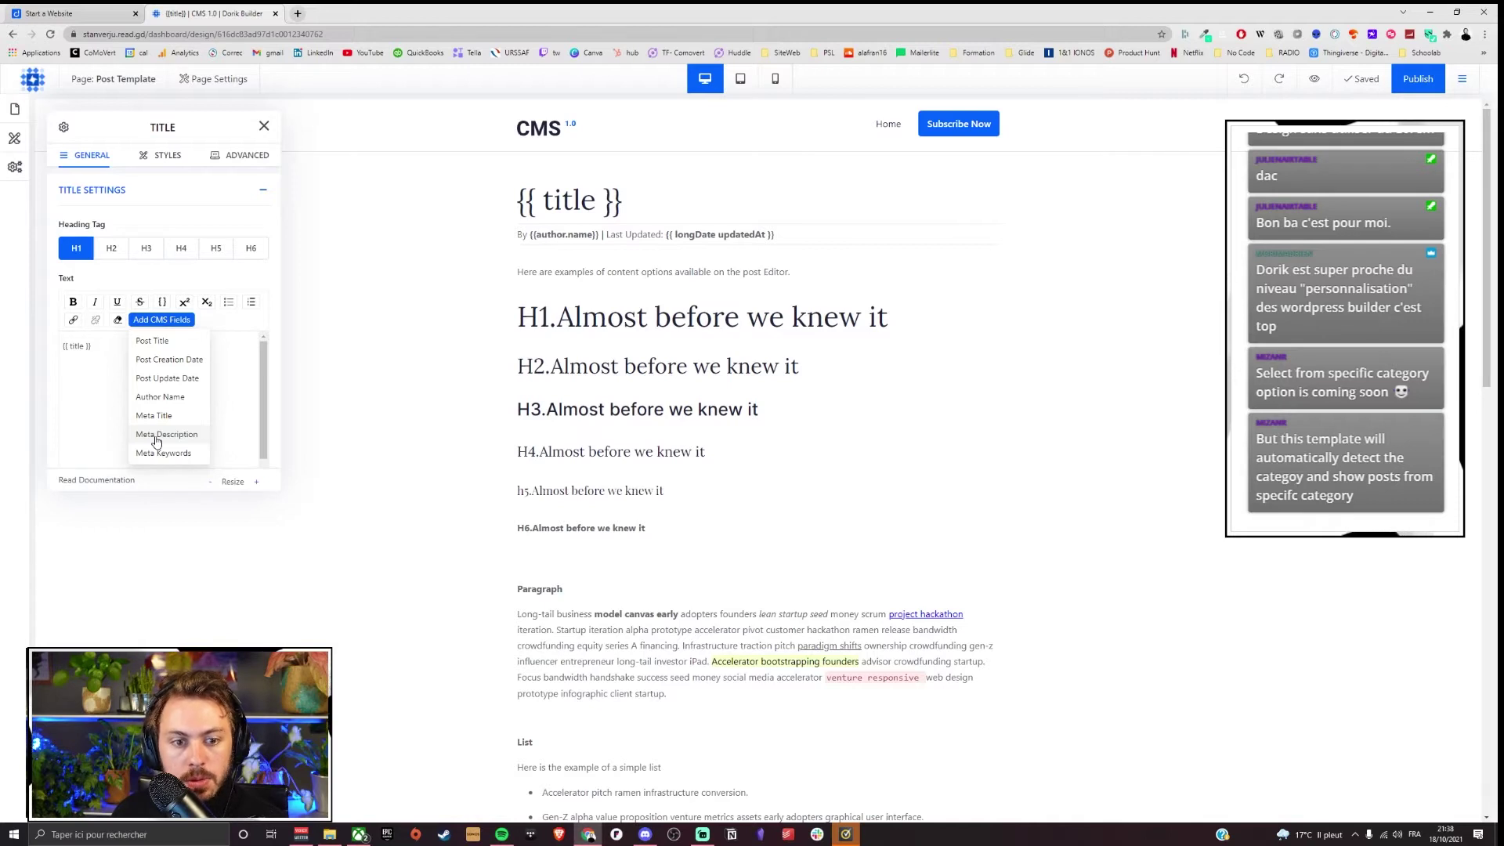
pyautogui.click(264, 128)
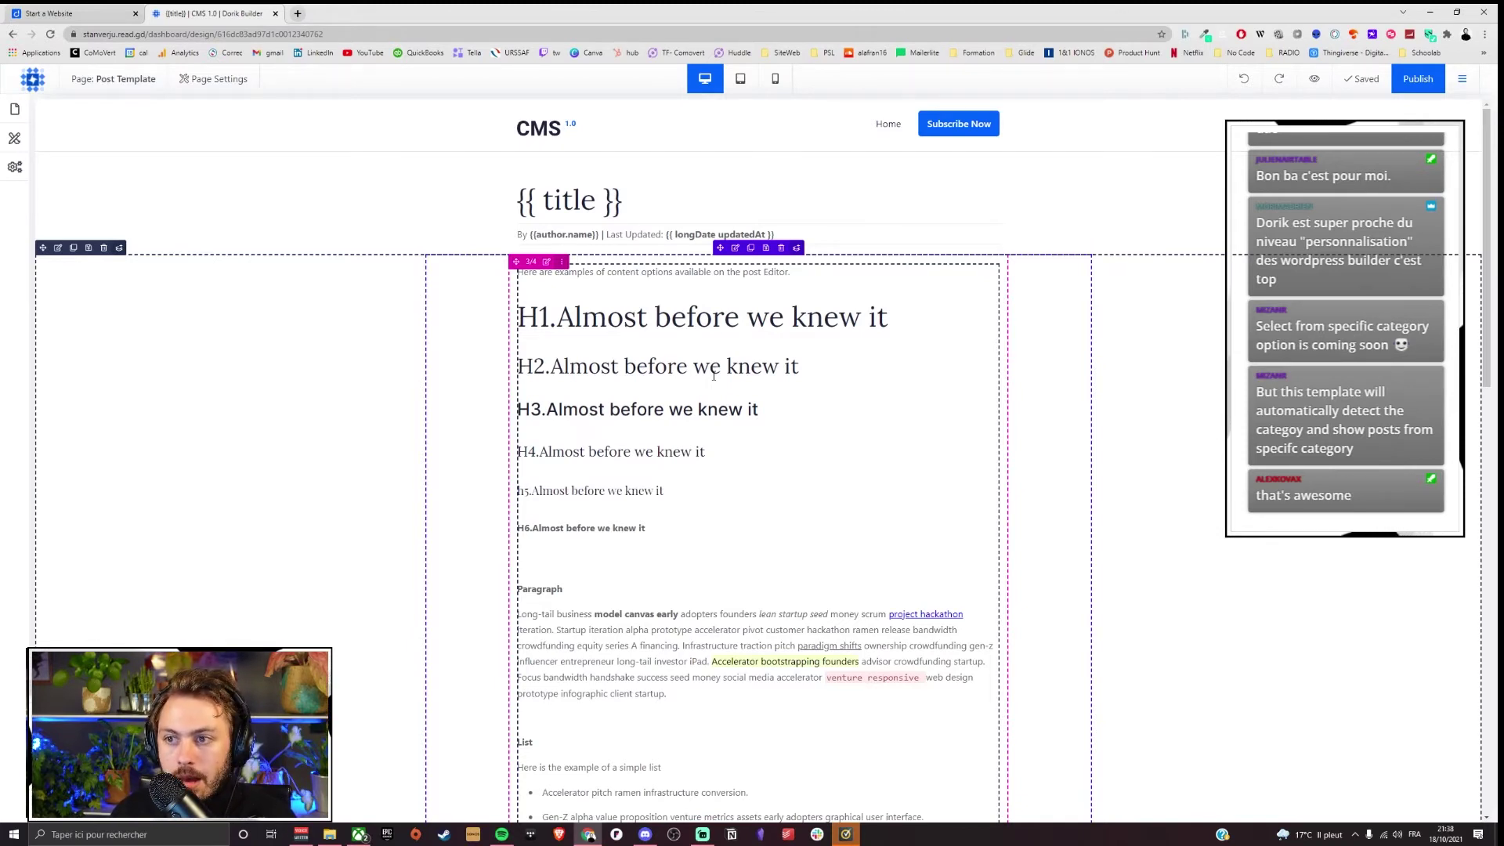
# Step: Replace "By" with "Par" in the author and date text under the title, and view the available CMS fields
pyautogui.click(735, 239)
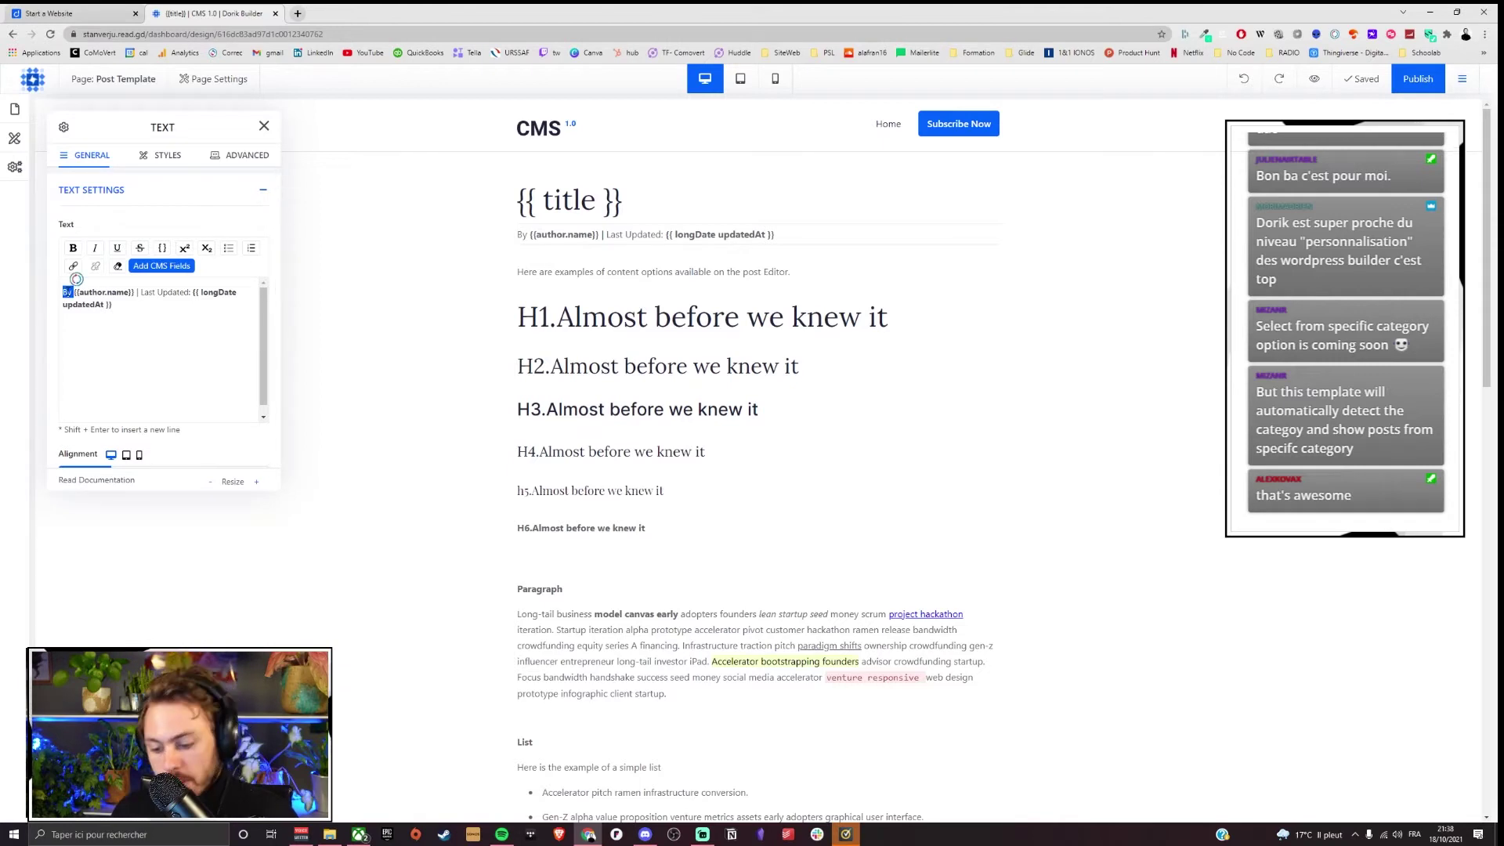
pyautogui.write('Par')
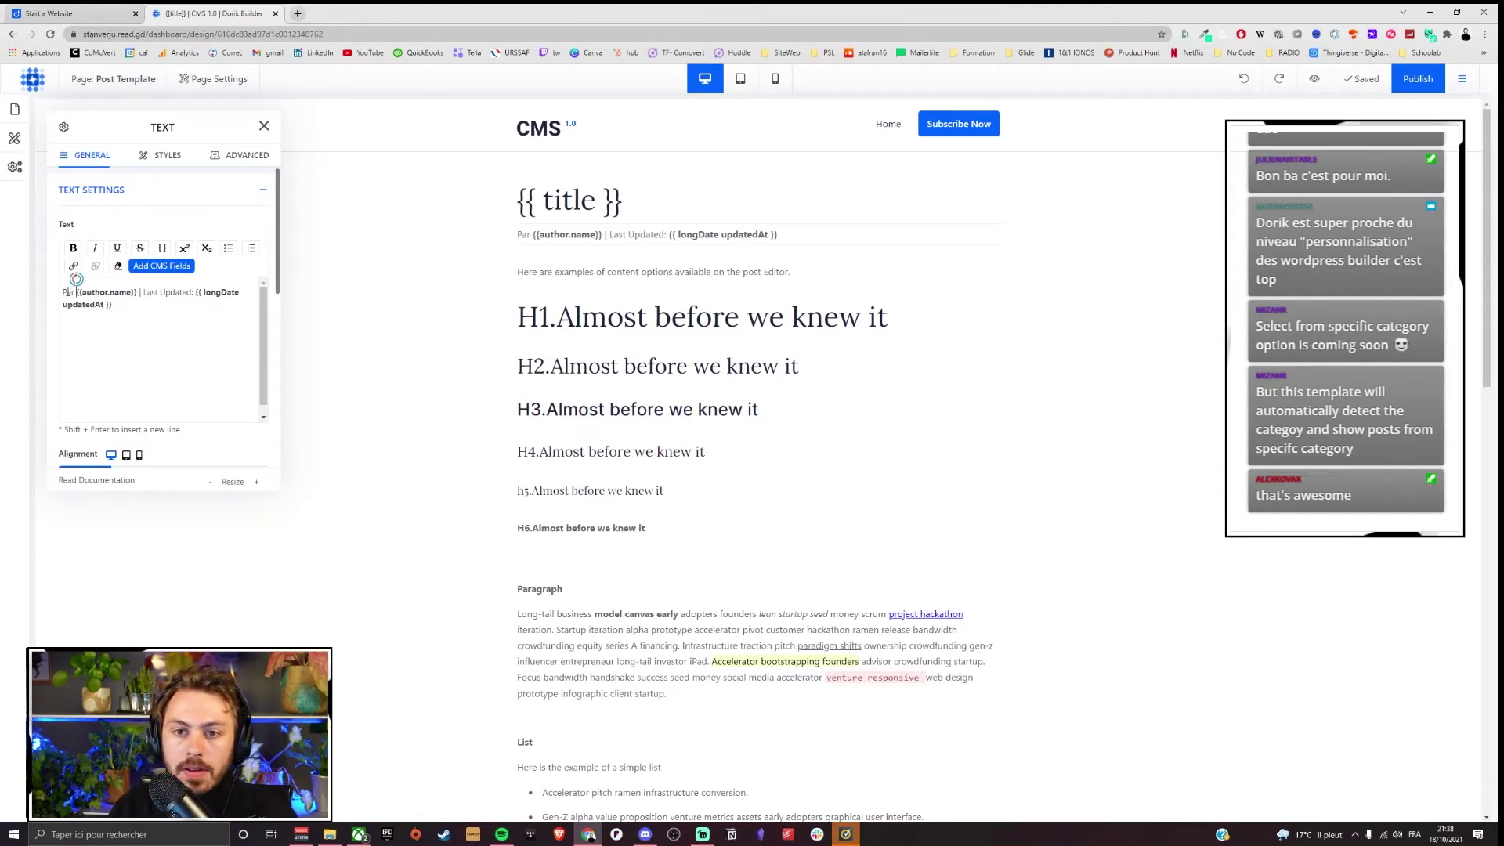
pyautogui.click(162, 266)
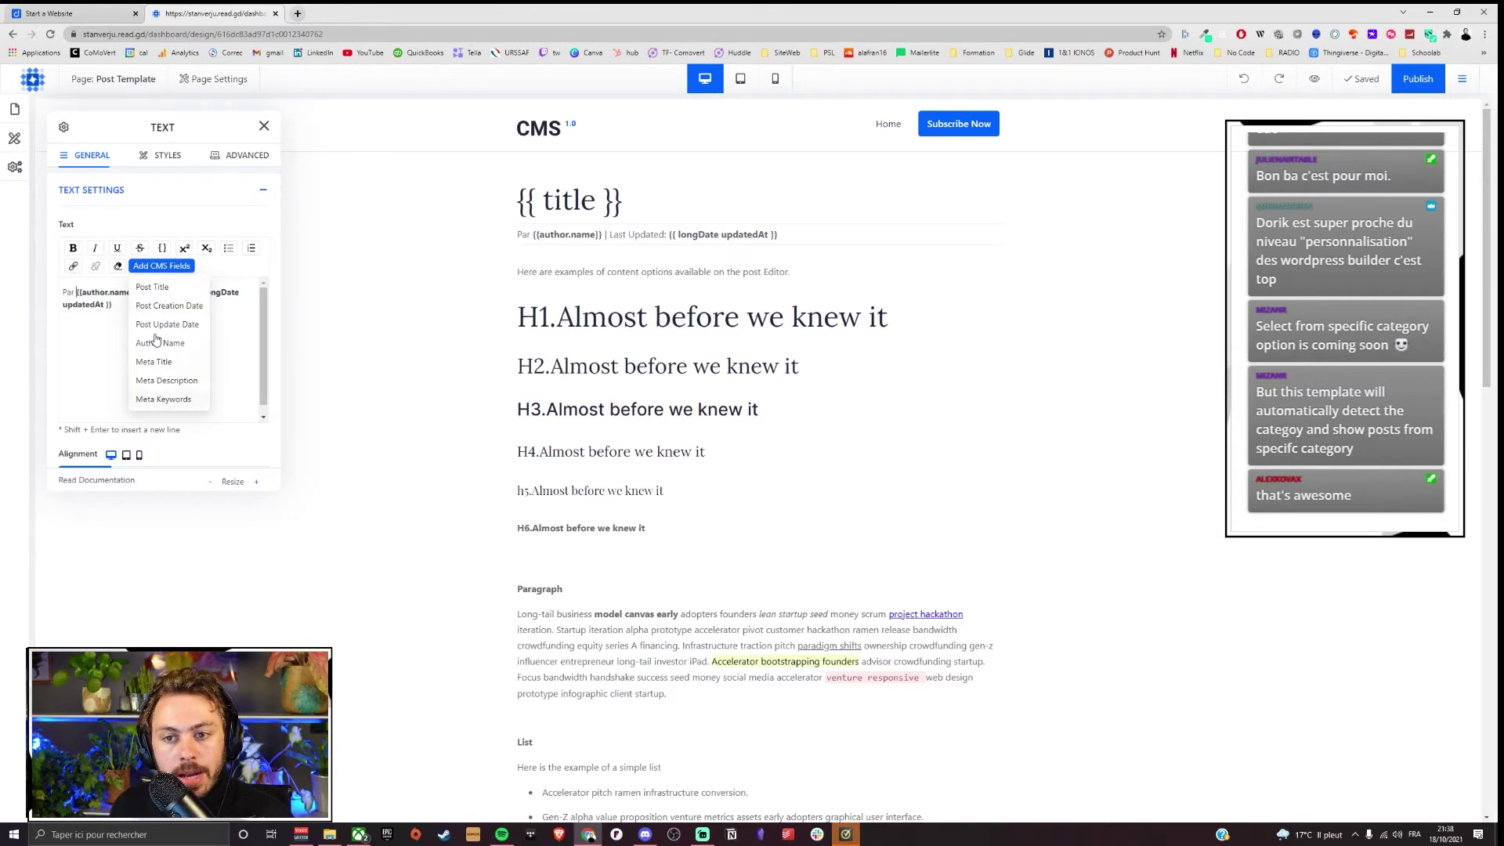
# Step: Add a new line "intro :" followed by the Meta Keywords CMS field to the author and date text, and close its settings
pyautogui.click(117, 306)
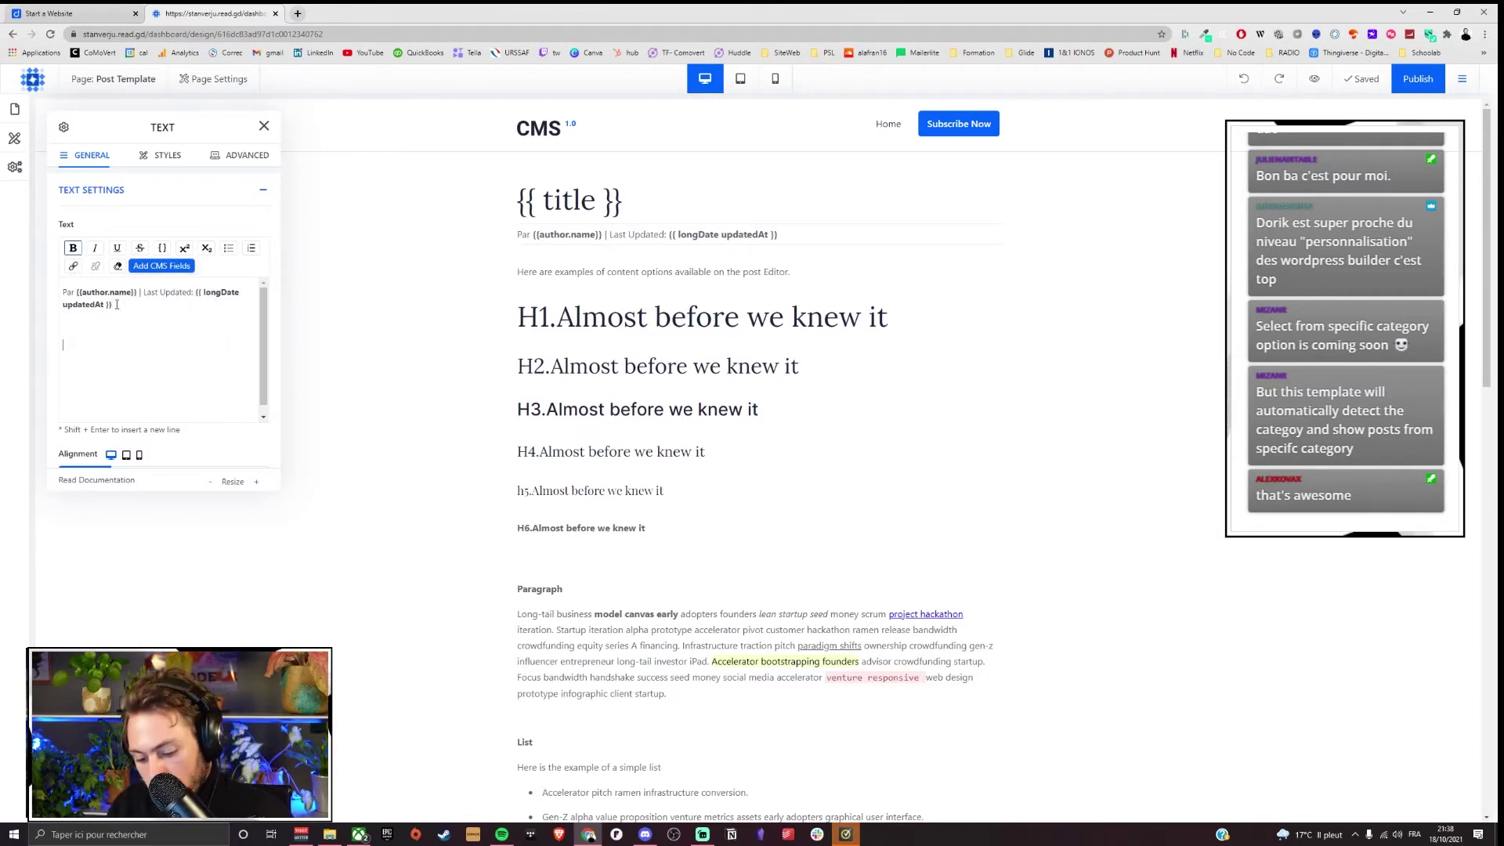
pyautogui.write('{')
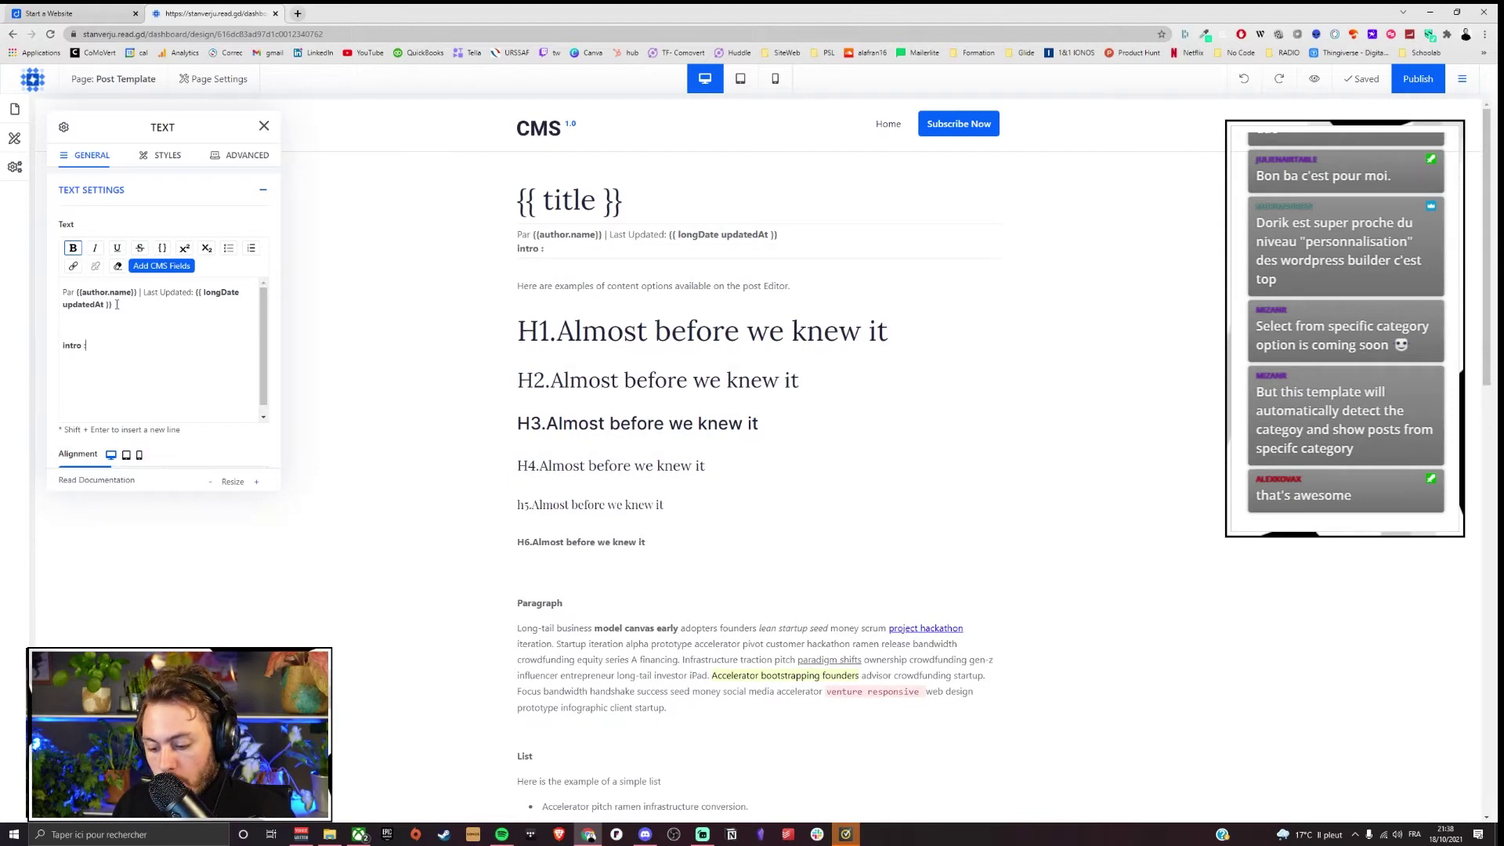
pyautogui.click(161, 268)
pyautogui.click(162, 401)
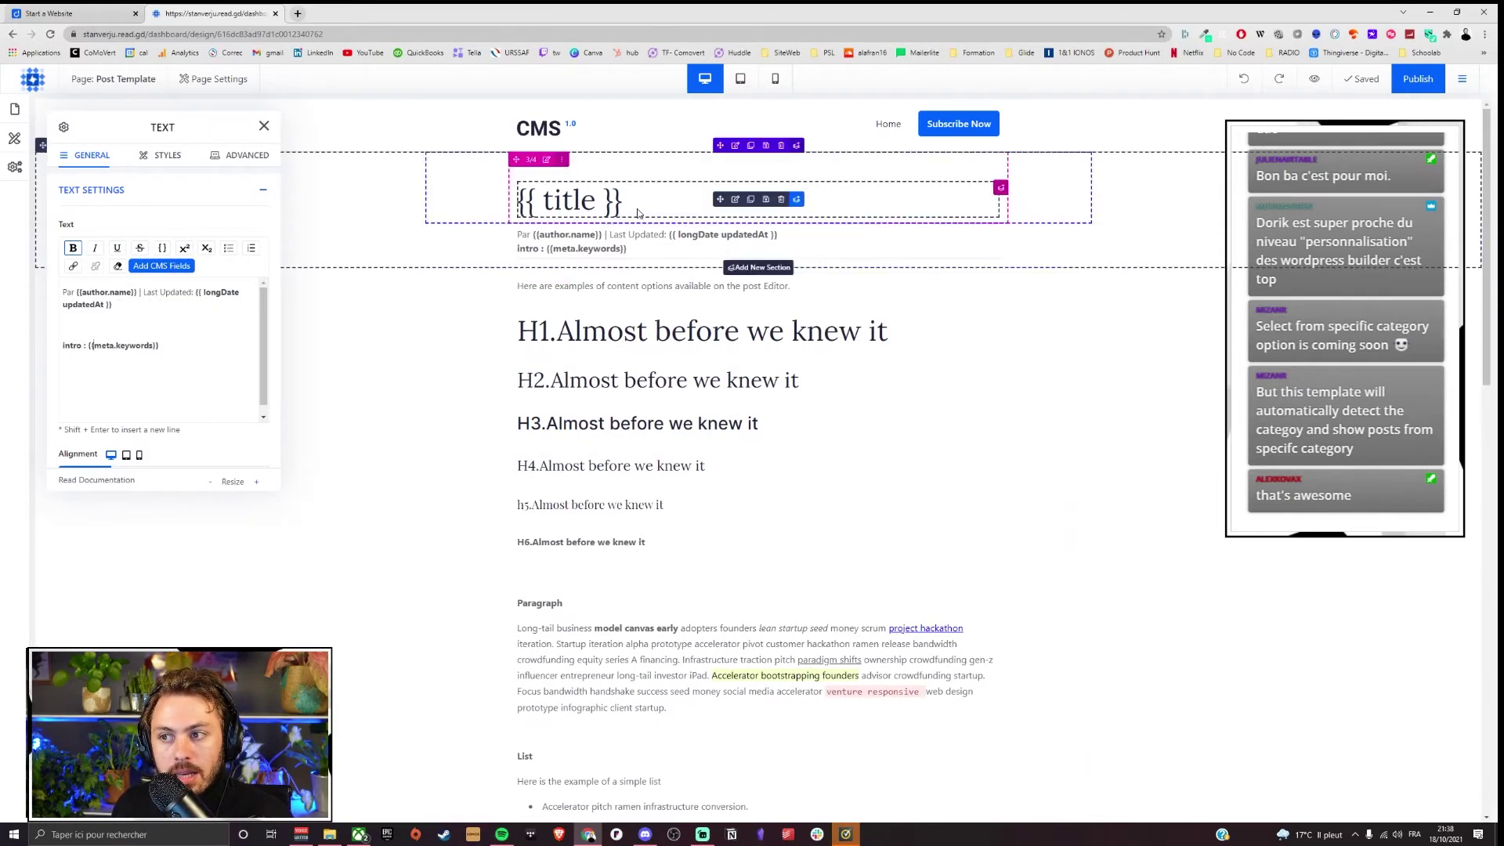
pyautogui.click(264, 126)
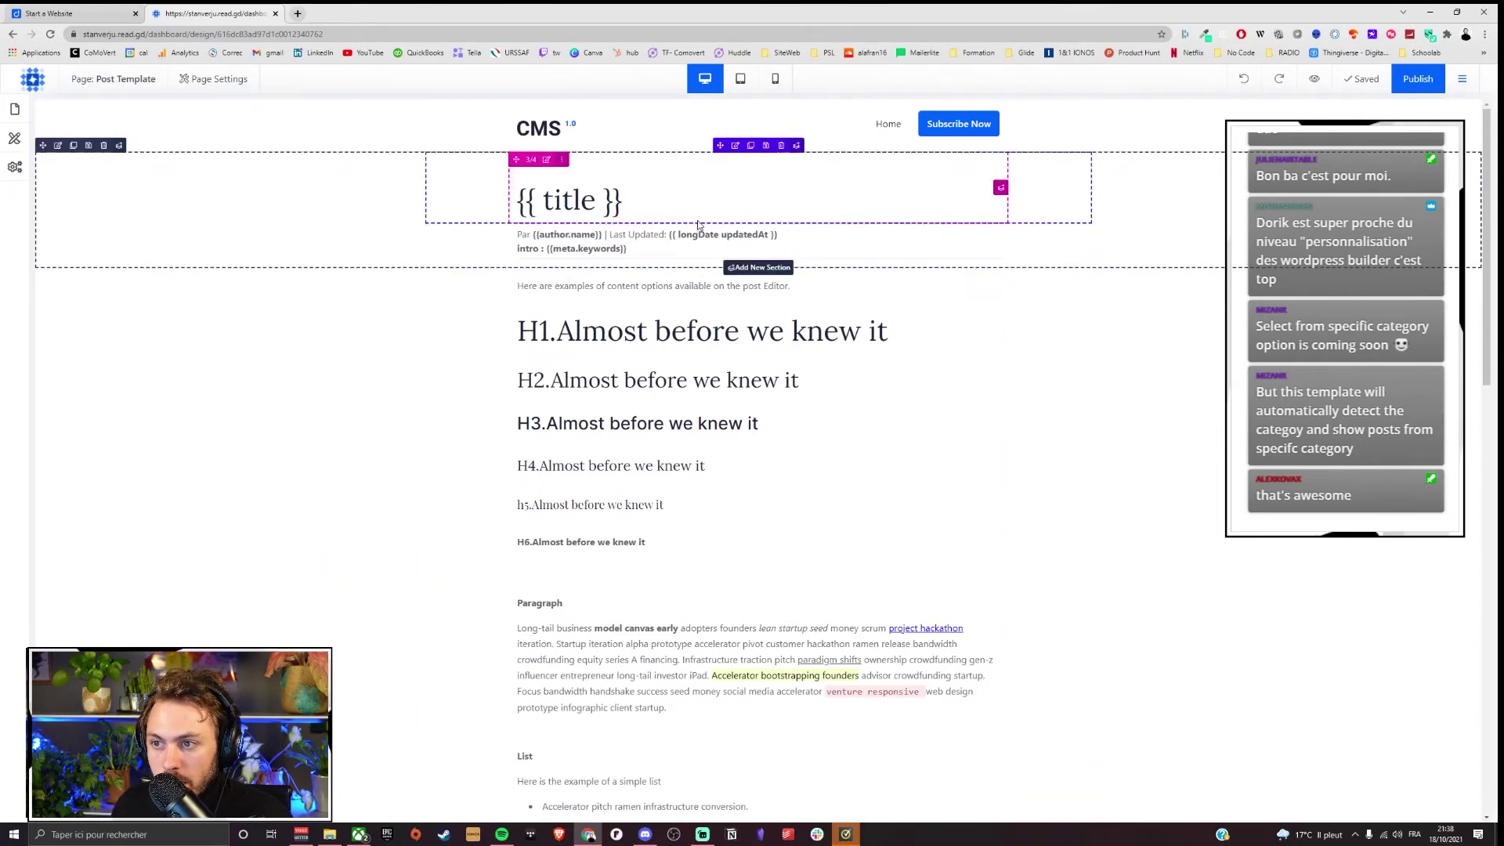
# Step: Browse the elements that can be added after the author and date text, down to the Blog group, without inserting any
pyautogui.click(796, 246)
pyautogui.scroll(-5, 317, 420)
pyautogui.scroll(-1, 317, 420)
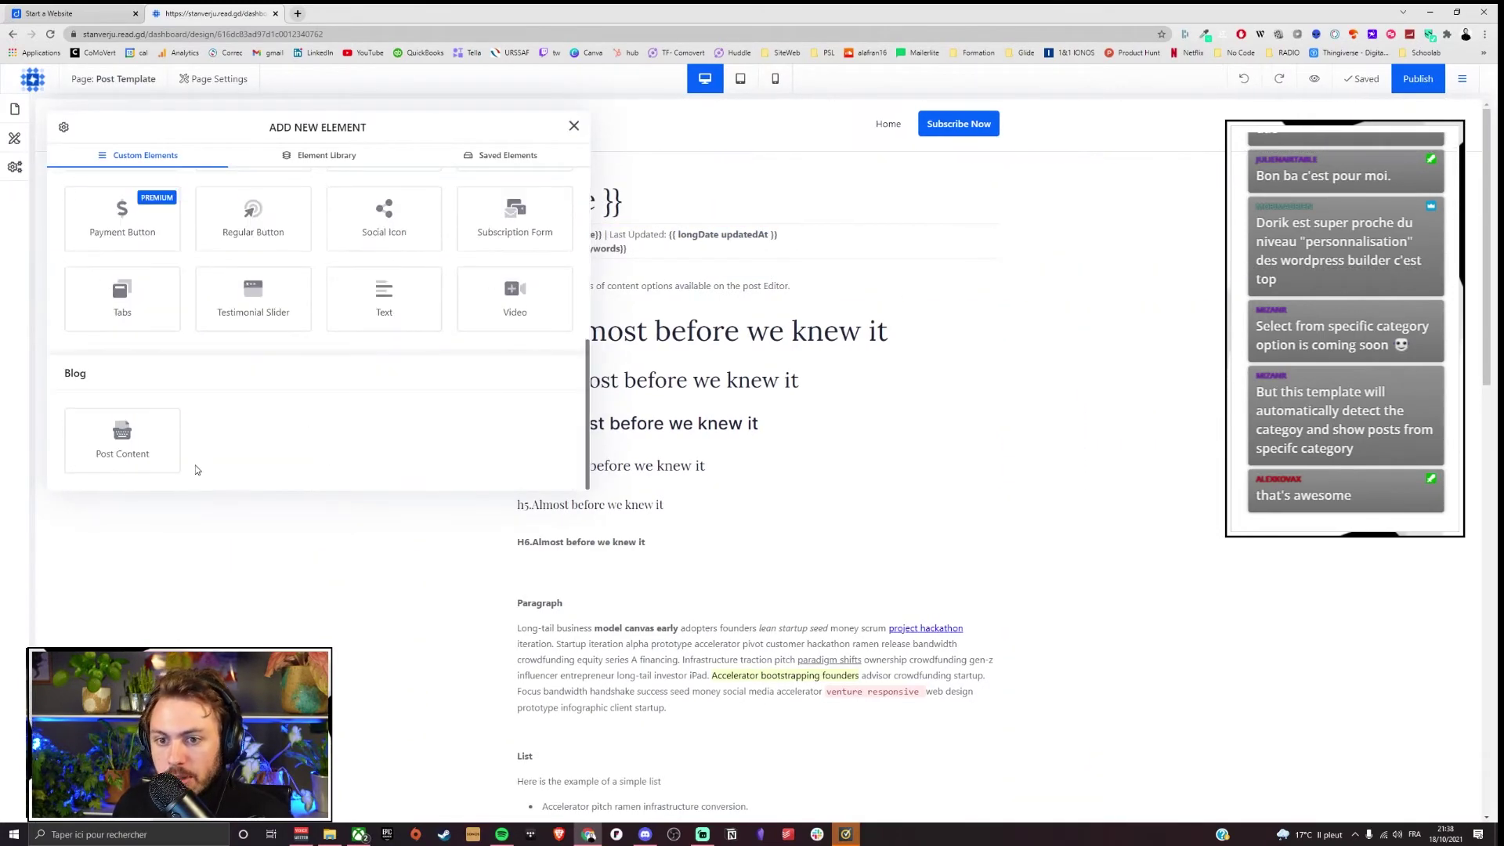
pyautogui.scroll(6, 173, 439)
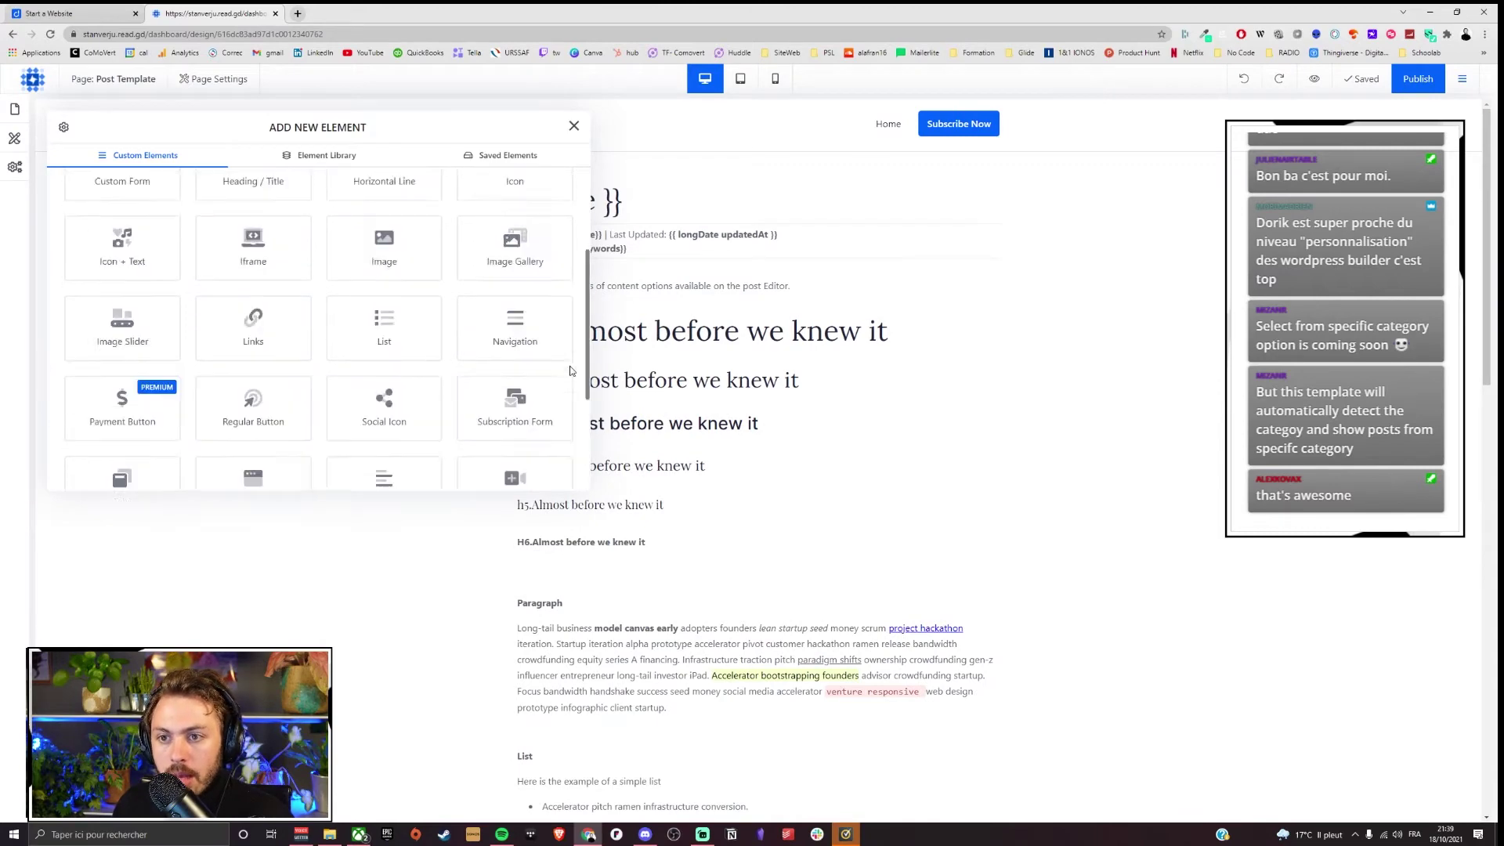
pyautogui.click(574, 128)
# Step: Reopen the author and date text's settings, look through its general options and close them
pyautogui.click(736, 248)
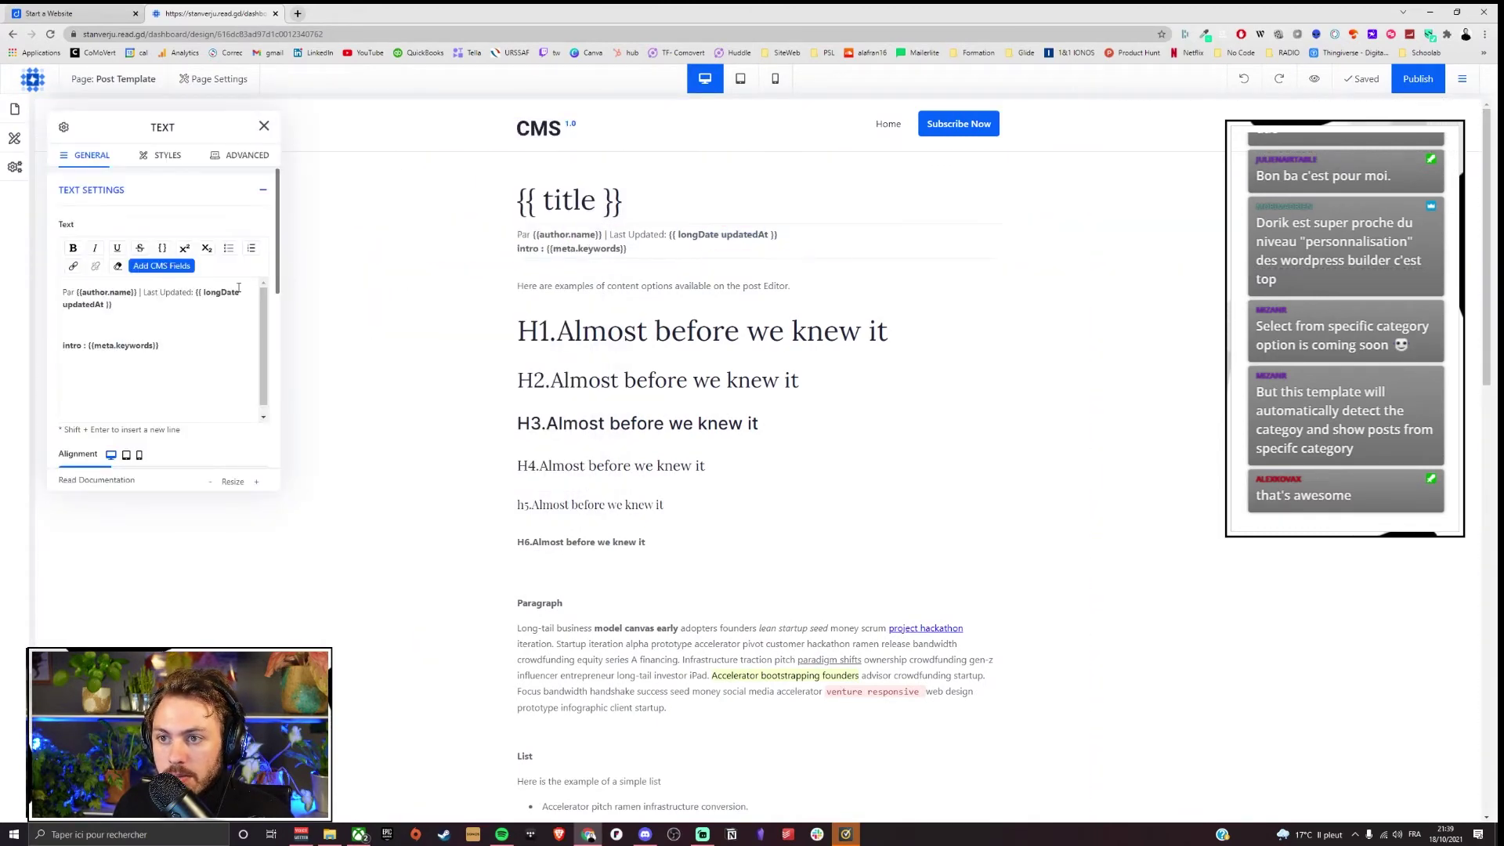
pyautogui.scroll(-5, 192, 329)
pyautogui.scroll(3, 188, 413)
pyautogui.click(264, 126)
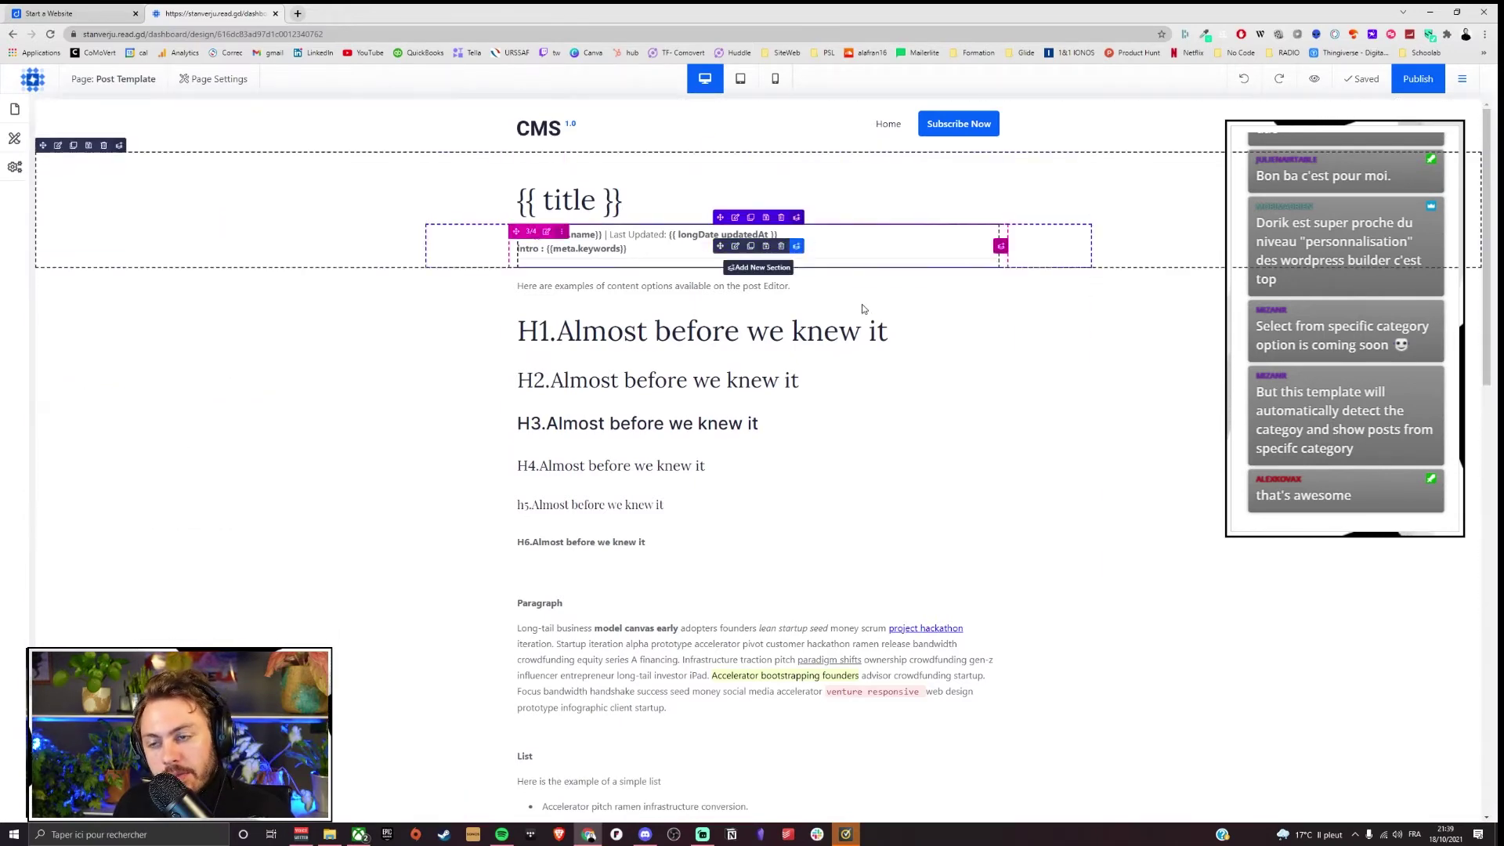
# Step: Delete the existing post content element from the post template
pyautogui.scroll(-6, 707, 468)
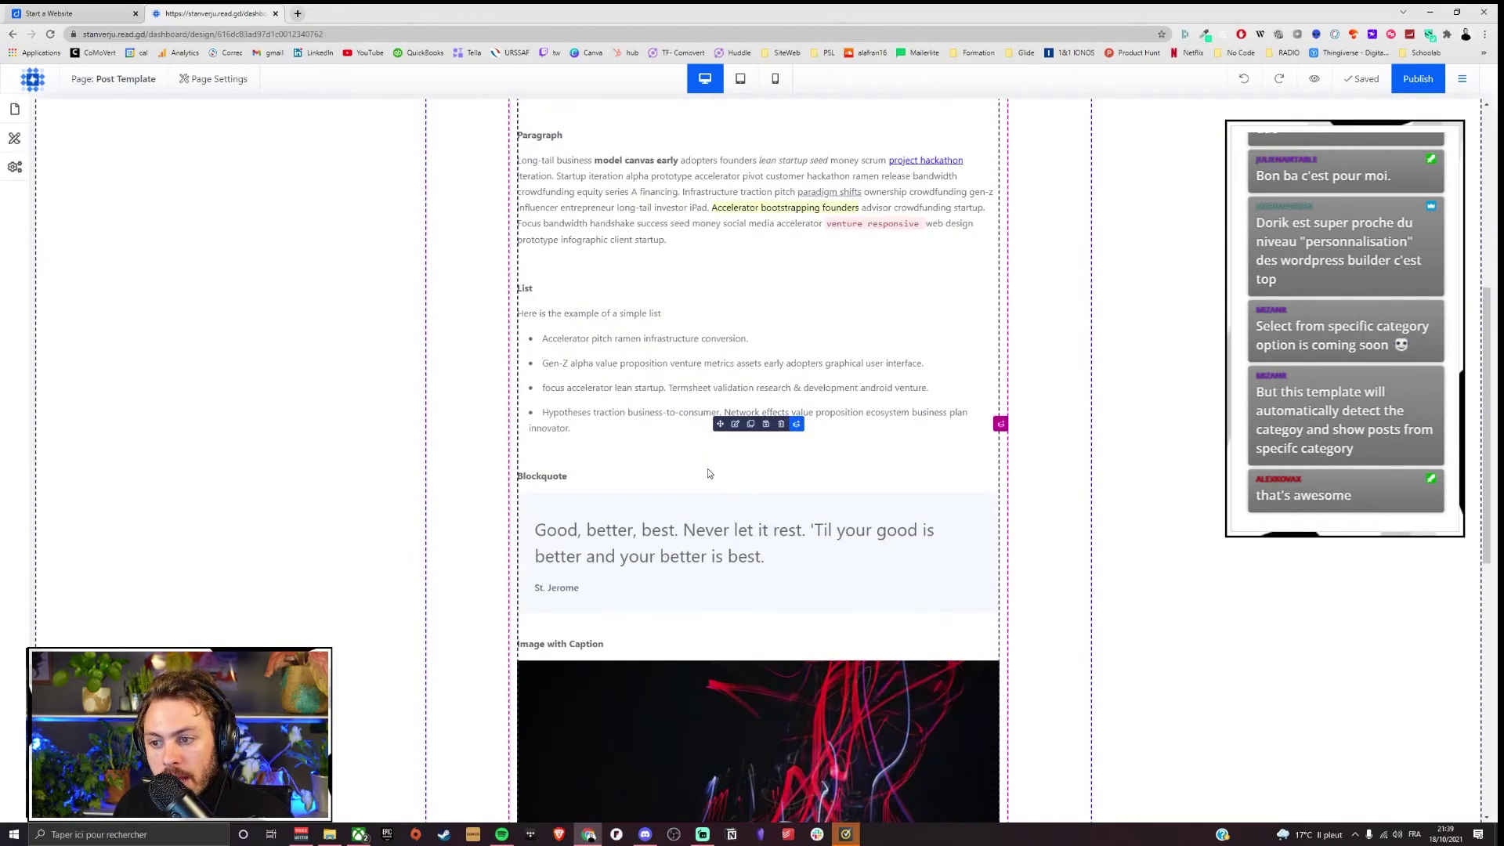
pyautogui.scroll(1, 746, 308)
pyautogui.scroll(4, 736, 318)
pyautogui.scroll(-1, 728, 322)
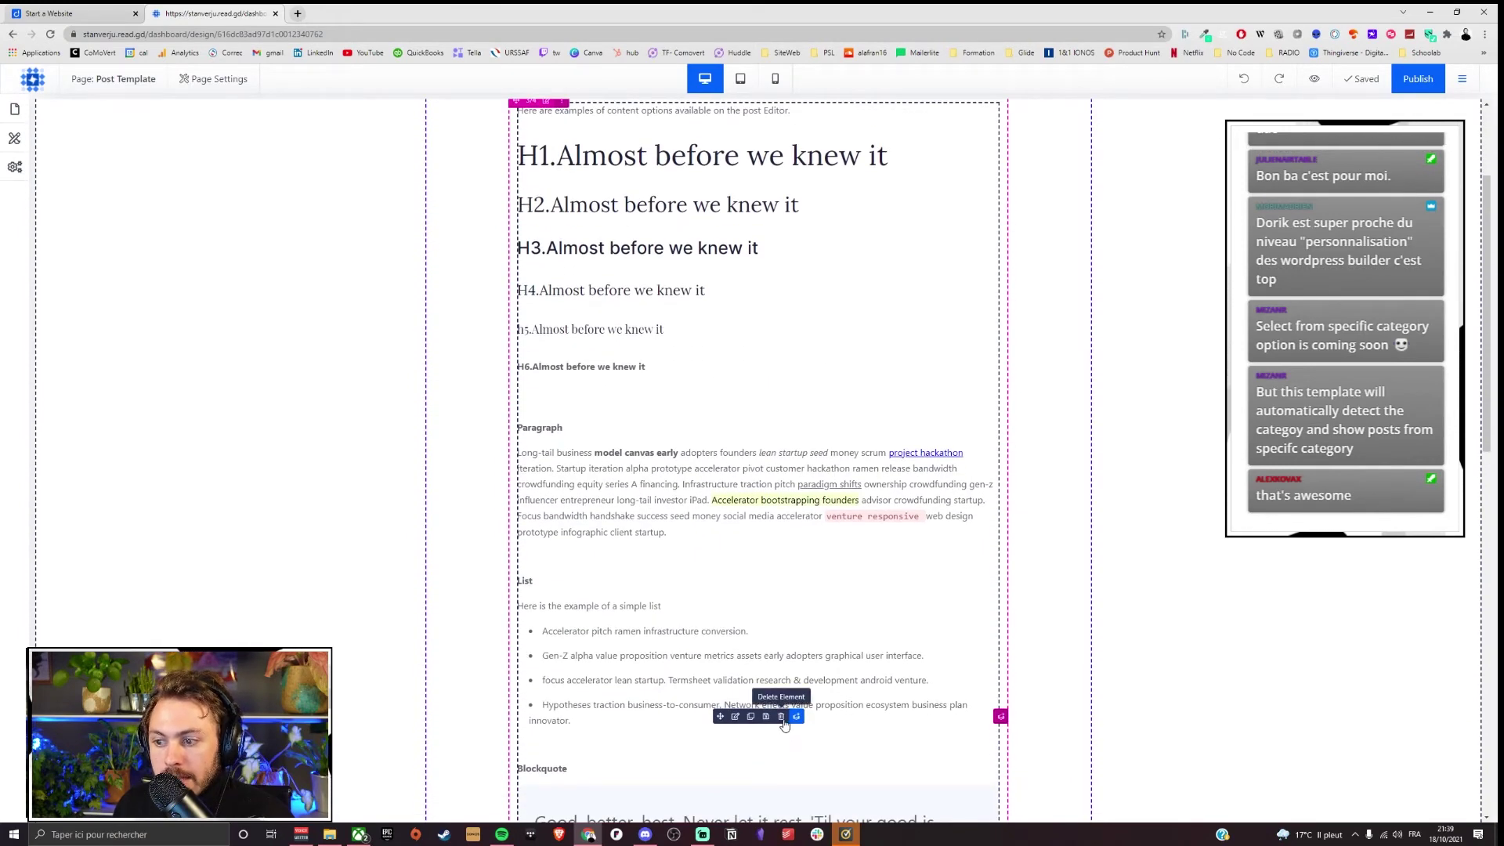
pyautogui.click(781, 716)
# Step: Add a Post Content element from the Blog group to the empty column, and close its settings
pyautogui.click(763, 330)
pyautogui.scroll(-5, 408, 347)
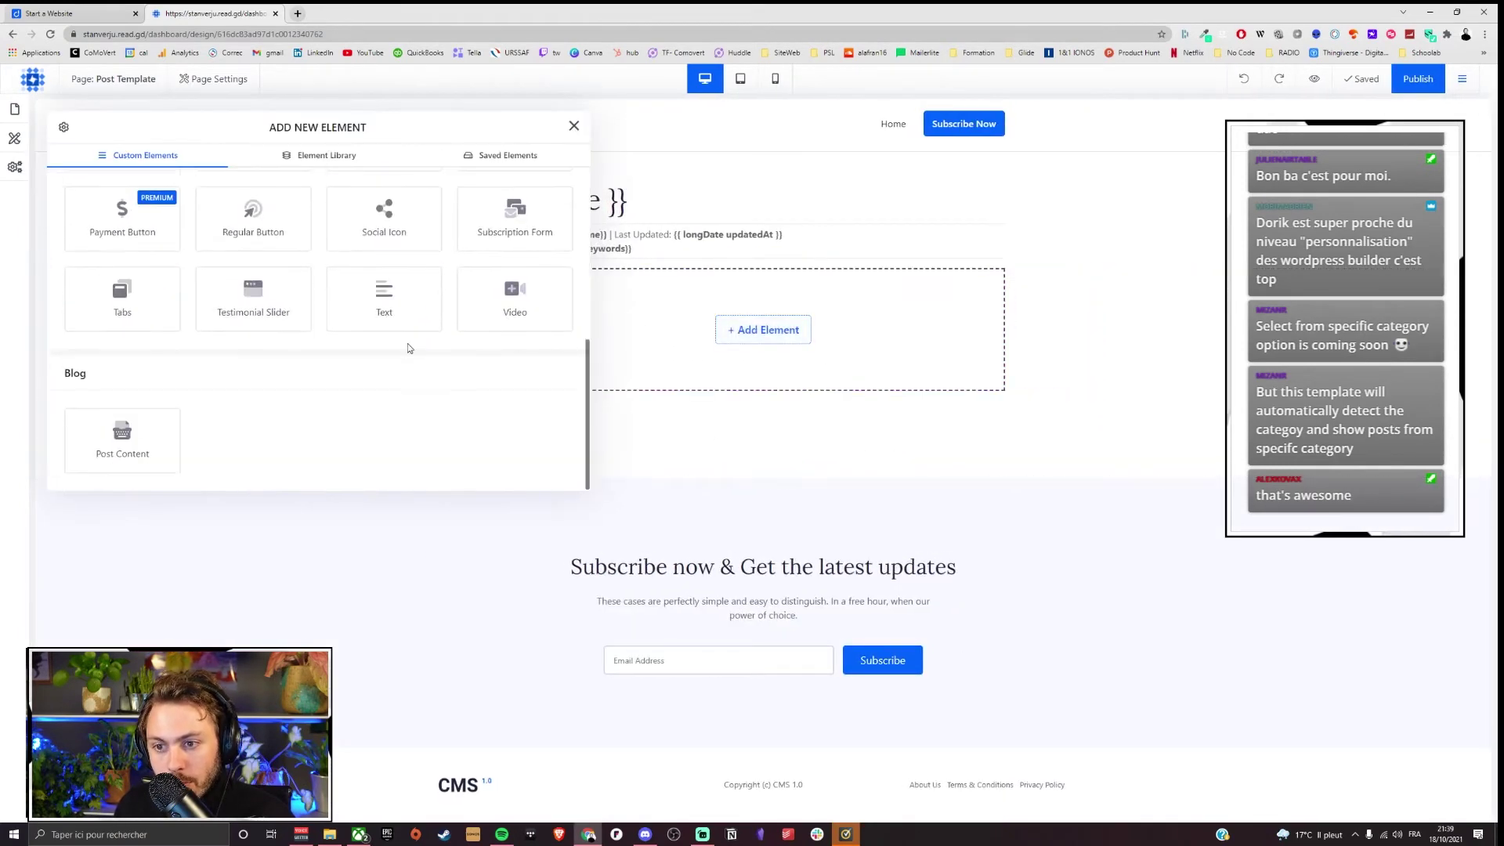
pyautogui.click(109, 455)
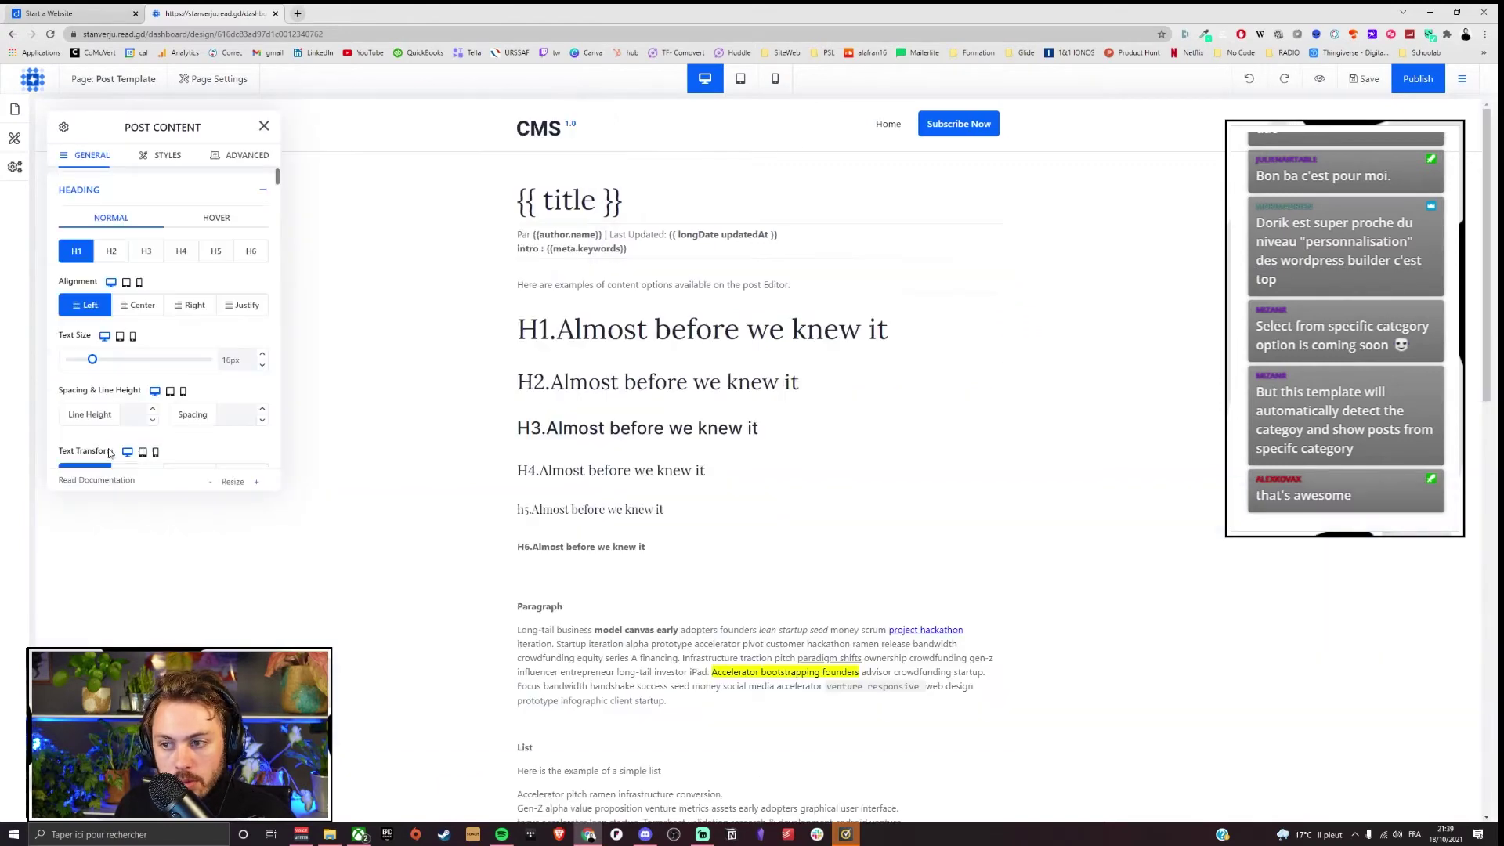
pyautogui.click(263, 127)
# Step: Look over the new post content, then open its settings and examine the general options
pyautogui.scroll(-6, 755, 542)
pyautogui.scroll(1, 755, 542)
pyautogui.scroll(1, 755, 546)
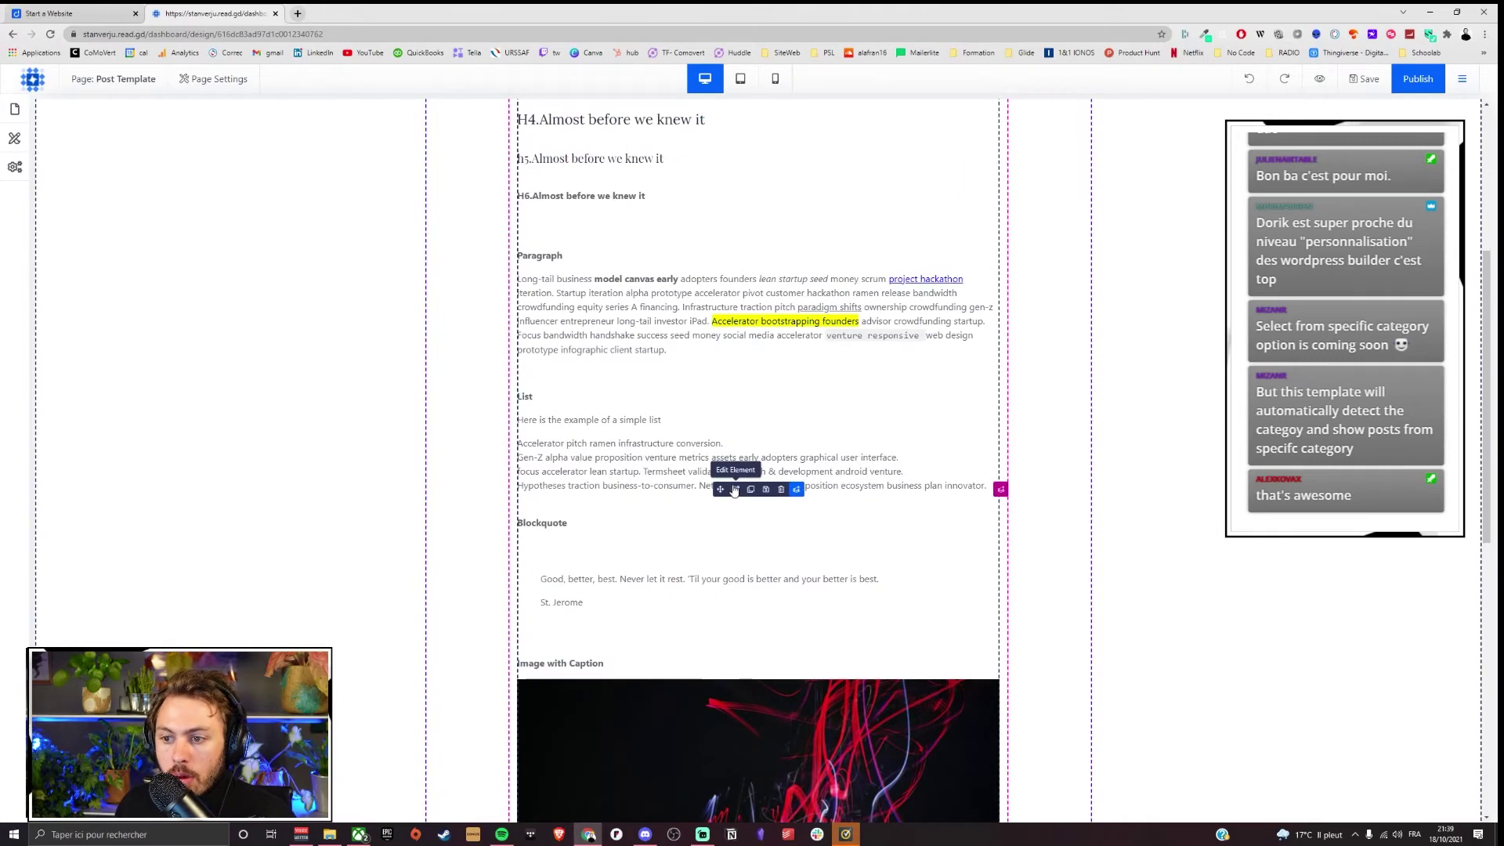
pyautogui.click(735, 490)
pyautogui.scroll(-11, 209, 365)
pyautogui.scroll(-5, 210, 366)
pyautogui.scroll(5, 211, 364)
pyautogui.scroll(-7, 212, 364)
pyautogui.scroll(8, 211, 364)
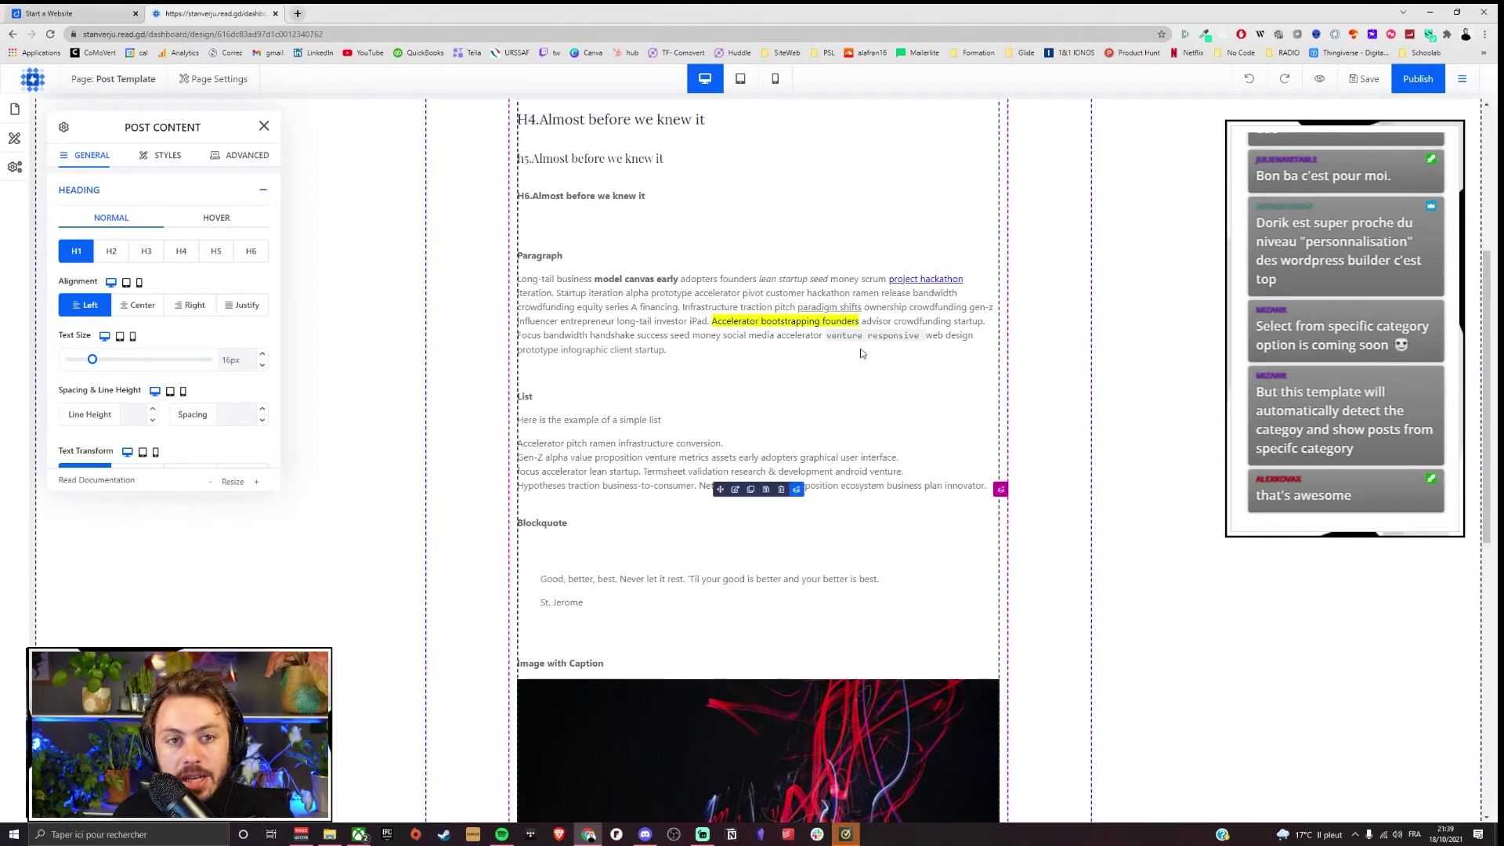
# Step: Review the sample post content down to the footer and look through the heading options in its settings
pyautogui.scroll(4, 862, 349)
pyautogui.scroll(-12, 786, 368)
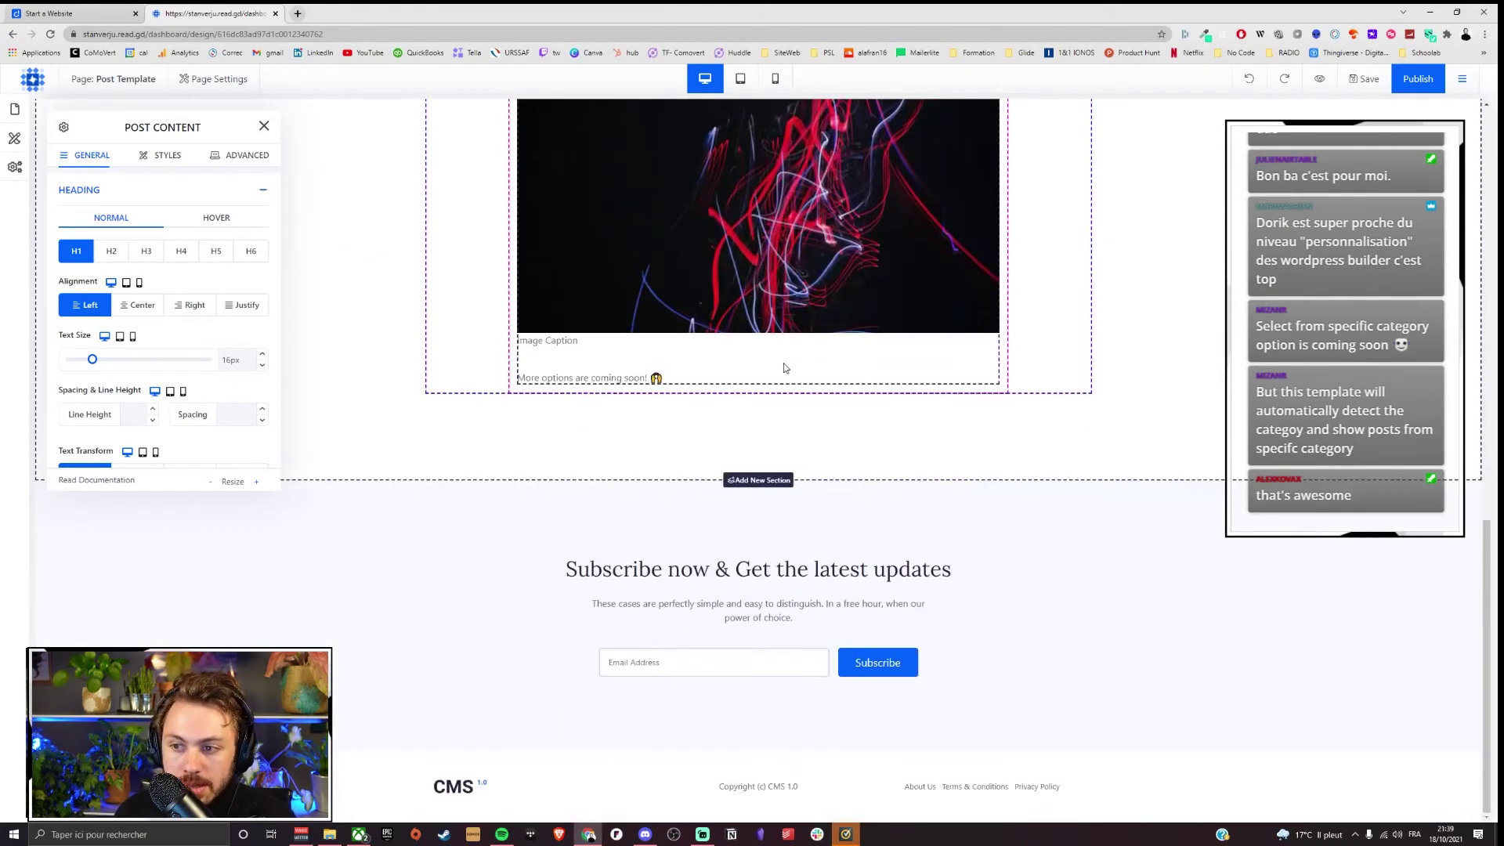
pyautogui.scroll(4, 862, 392)
pyautogui.scroll(3, 656, 511)
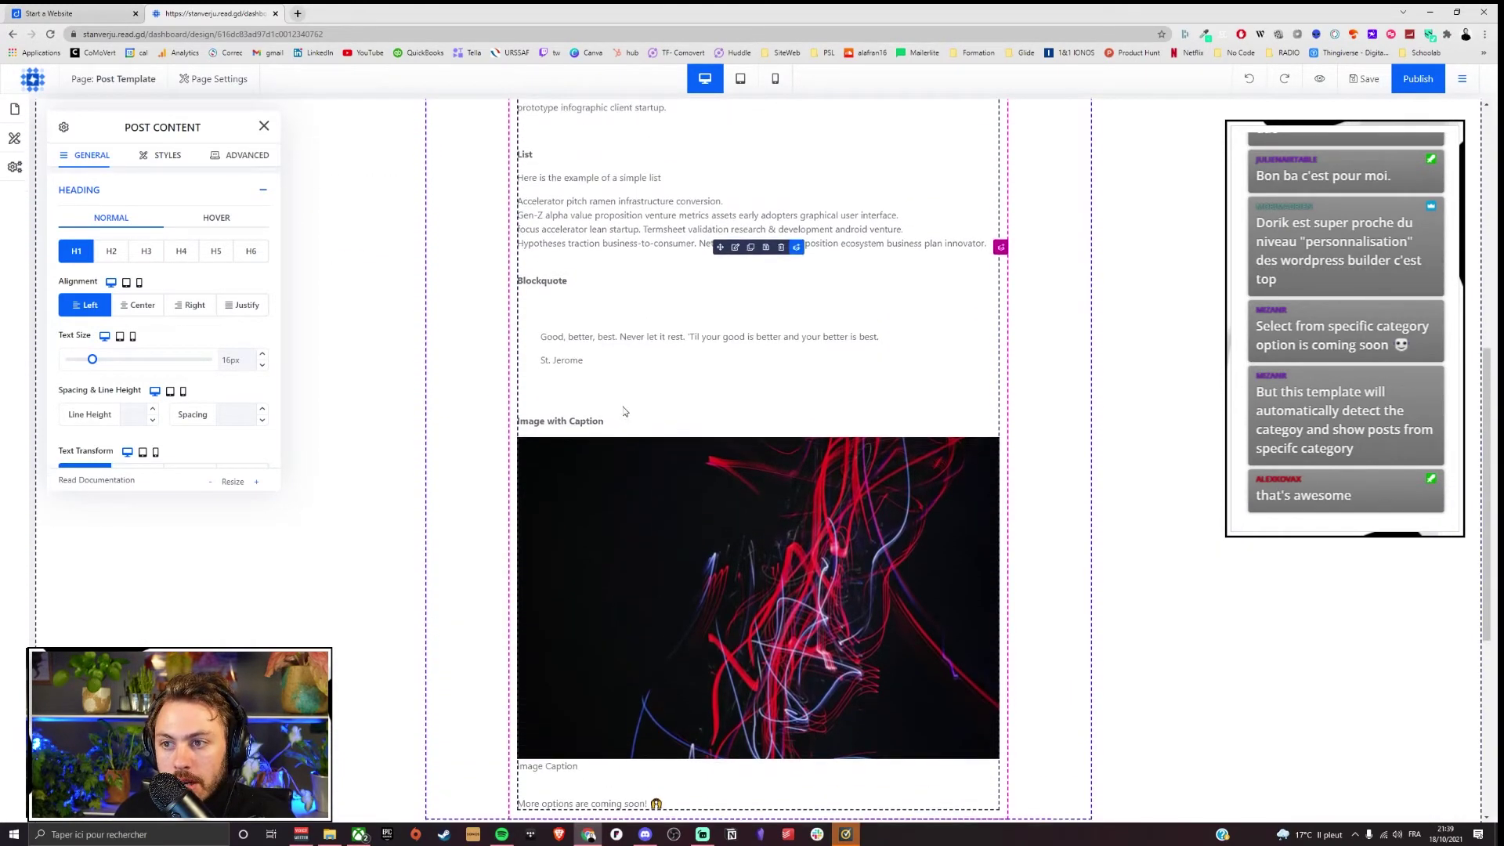
pyautogui.scroll(5, 900, 407)
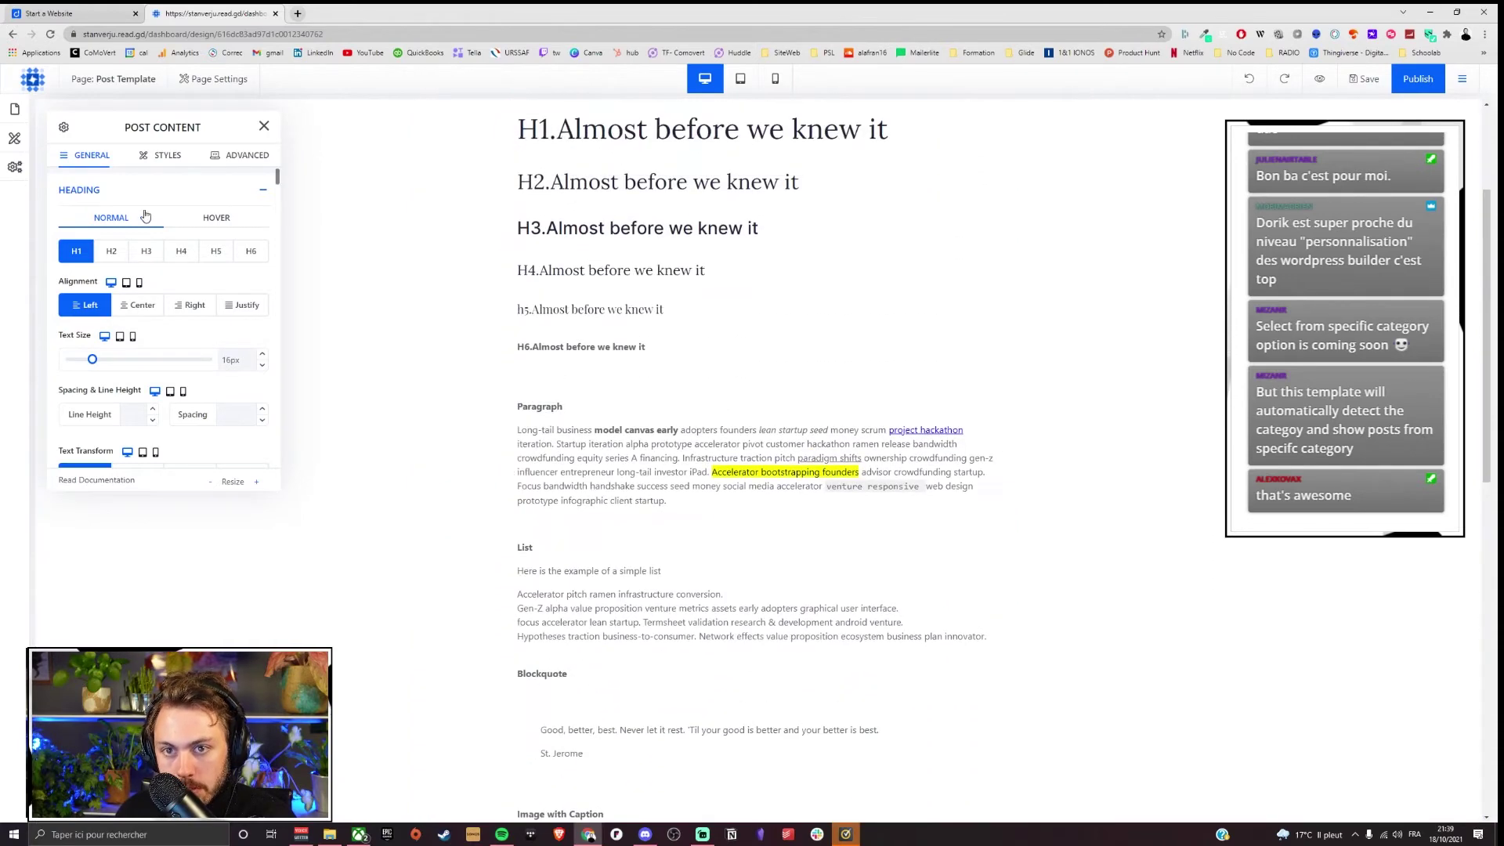
pyautogui.scroll(-2, 134, 232)
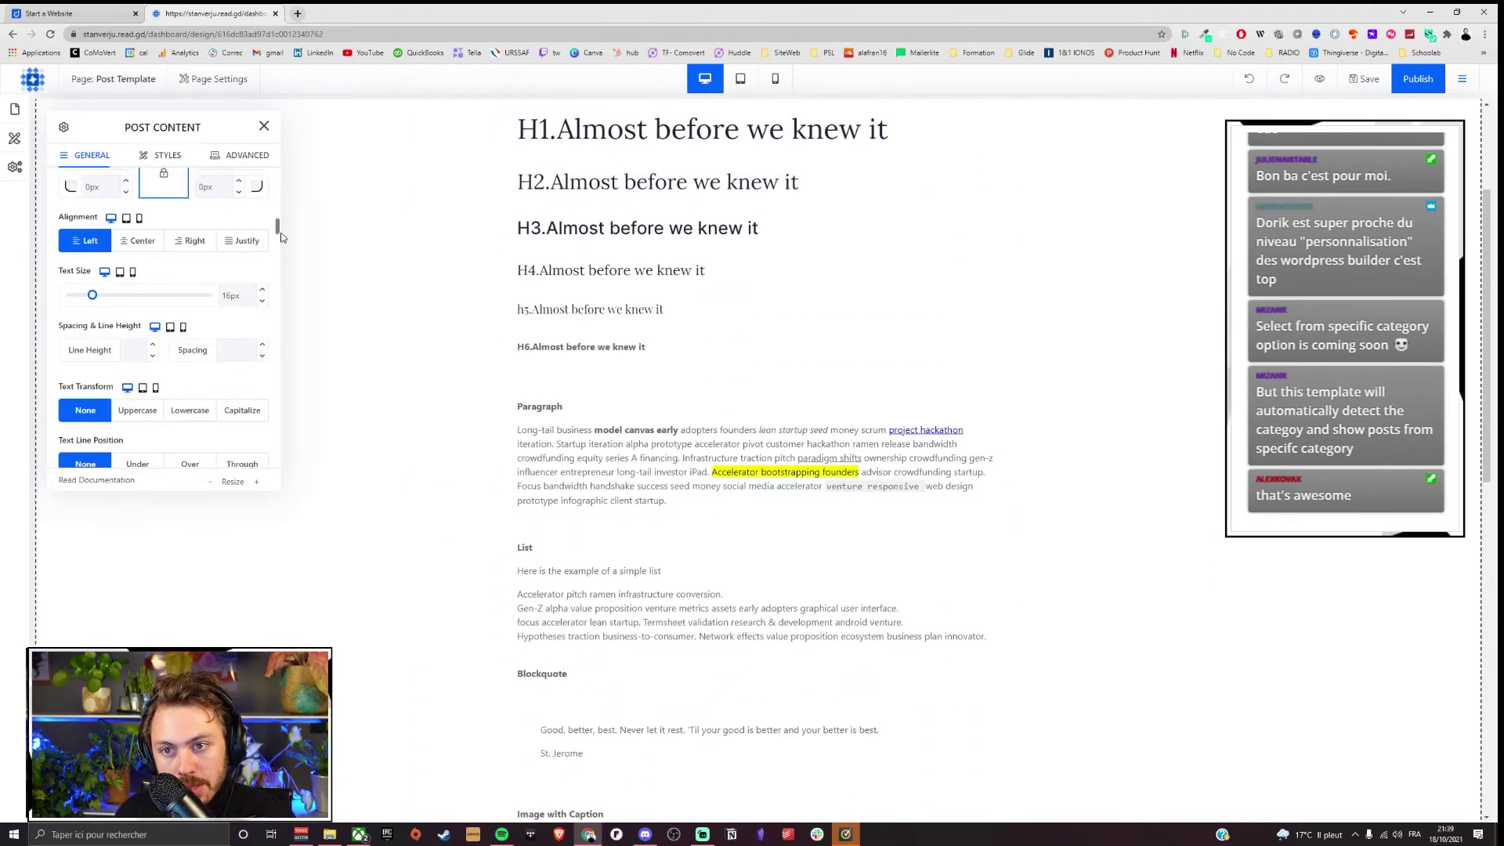
pyautogui.moveTo(278, 227); pyautogui.dragTo(281, 161)
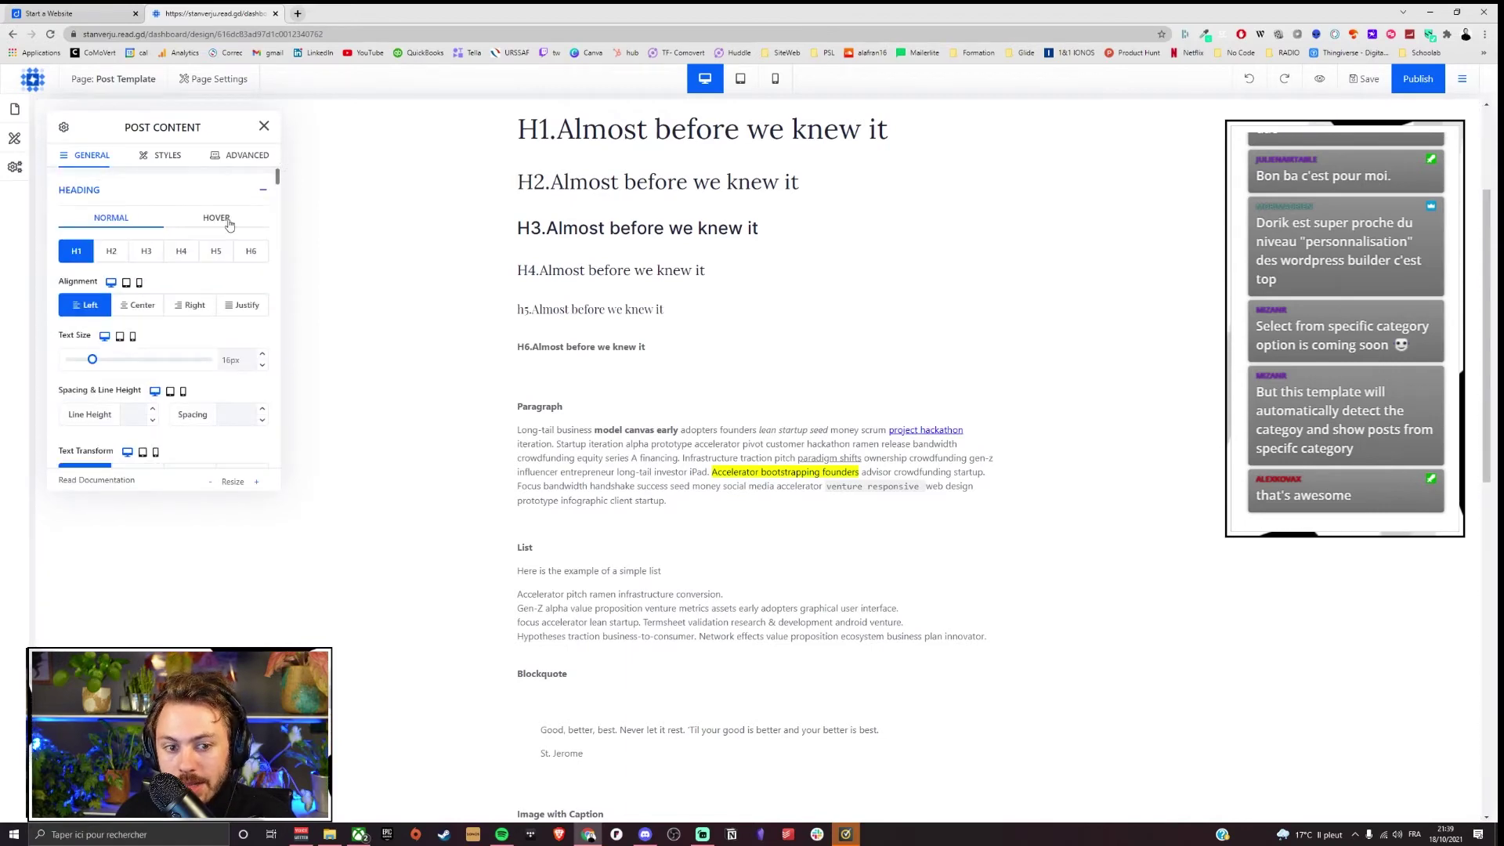
# Step: Try the Center and Right alignments for the H1 heading and set it back to Left
pyautogui.click(135, 308)
pyautogui.click(188, 307)
pyautogui.click(139, 307)
pyautogui.click(87, 307)
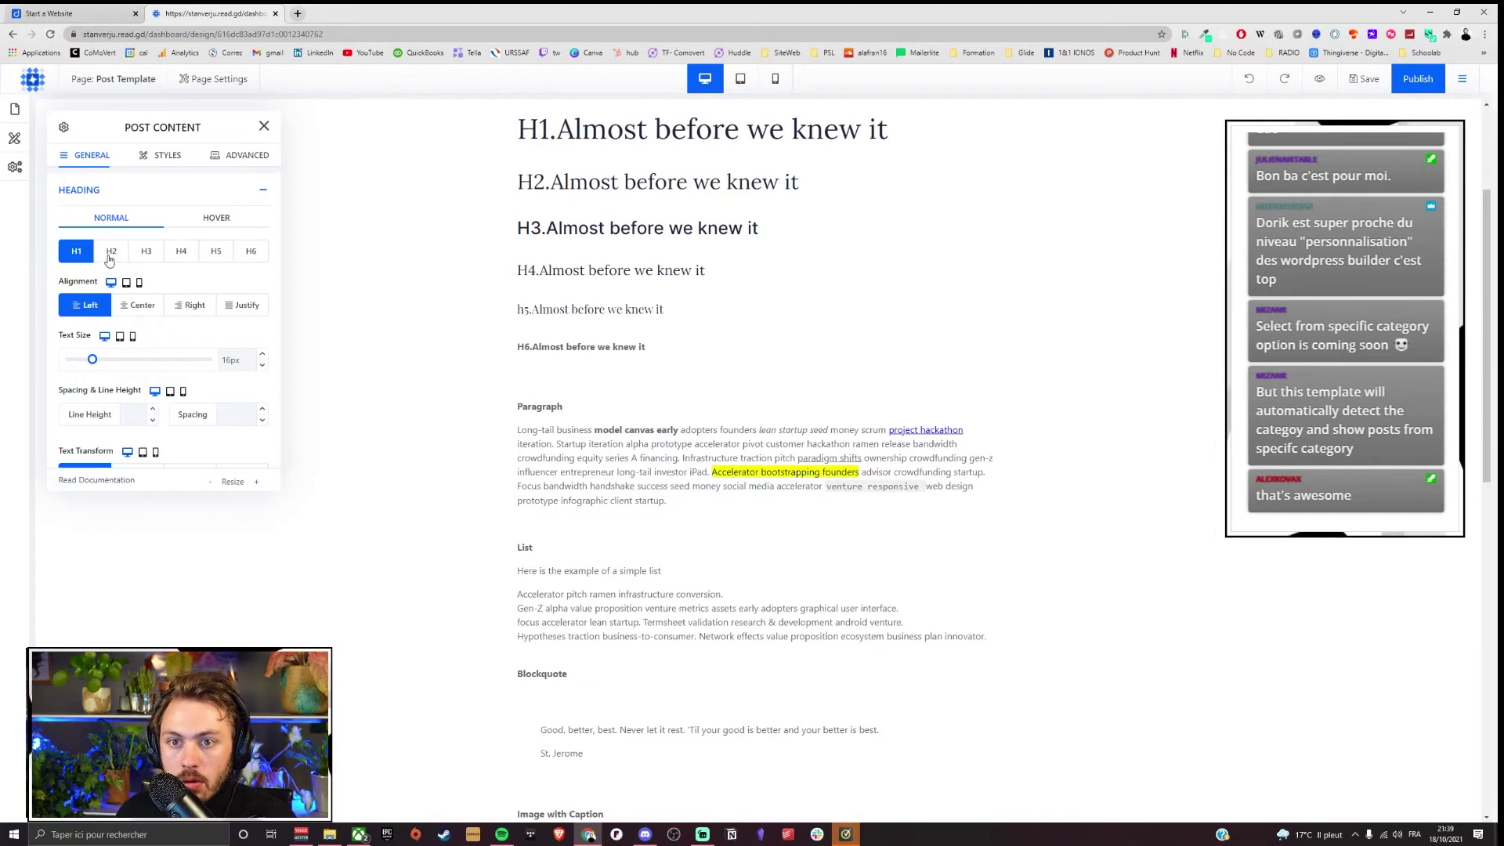
# Step: View the H2 and H3 heading settings of the post content and collapse the Heading group
pyautogui.click(109, 257)
pyautogui.click(144, 258)
pyautogui.click(90, 258)
pyautogui.click(241, 191)
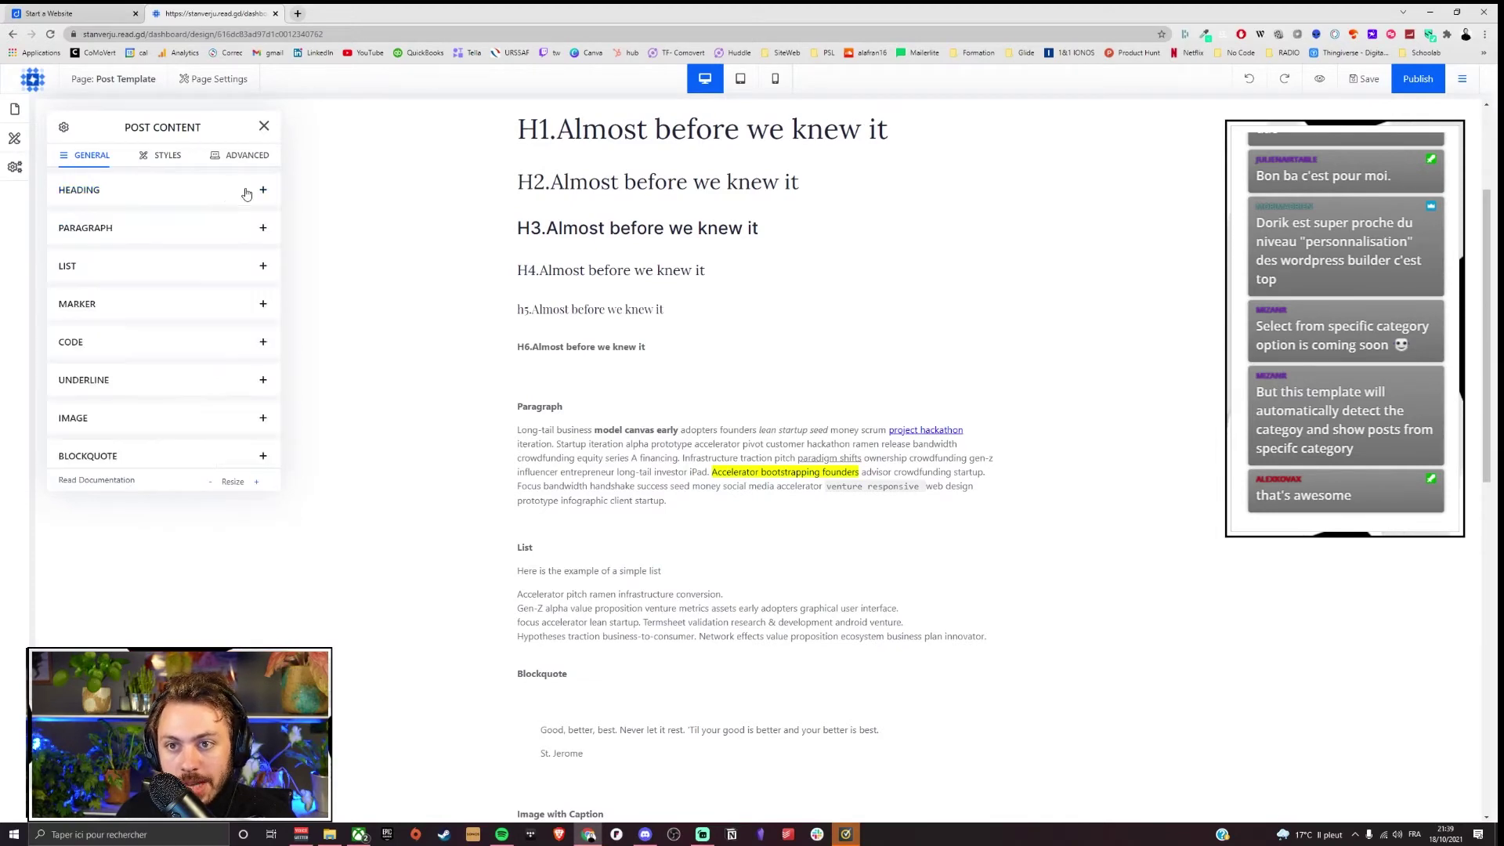
# Step: Set the post content's paragraph text size to 20px, check the font weight choices and collapse the Paragraph group
pyautogui.click(195, 232)
pyautogui.moveTo(92, 308)
pyautogui.mouseDown()
pyautogui.moveTo(111, 308)
pyautogui.moveTo(82, 309)
pyautogui.moveTo(97, 312)
pyautogui.mouseUp()
pyautogui.click(144, 361)
pyautogui.click(144, 359)
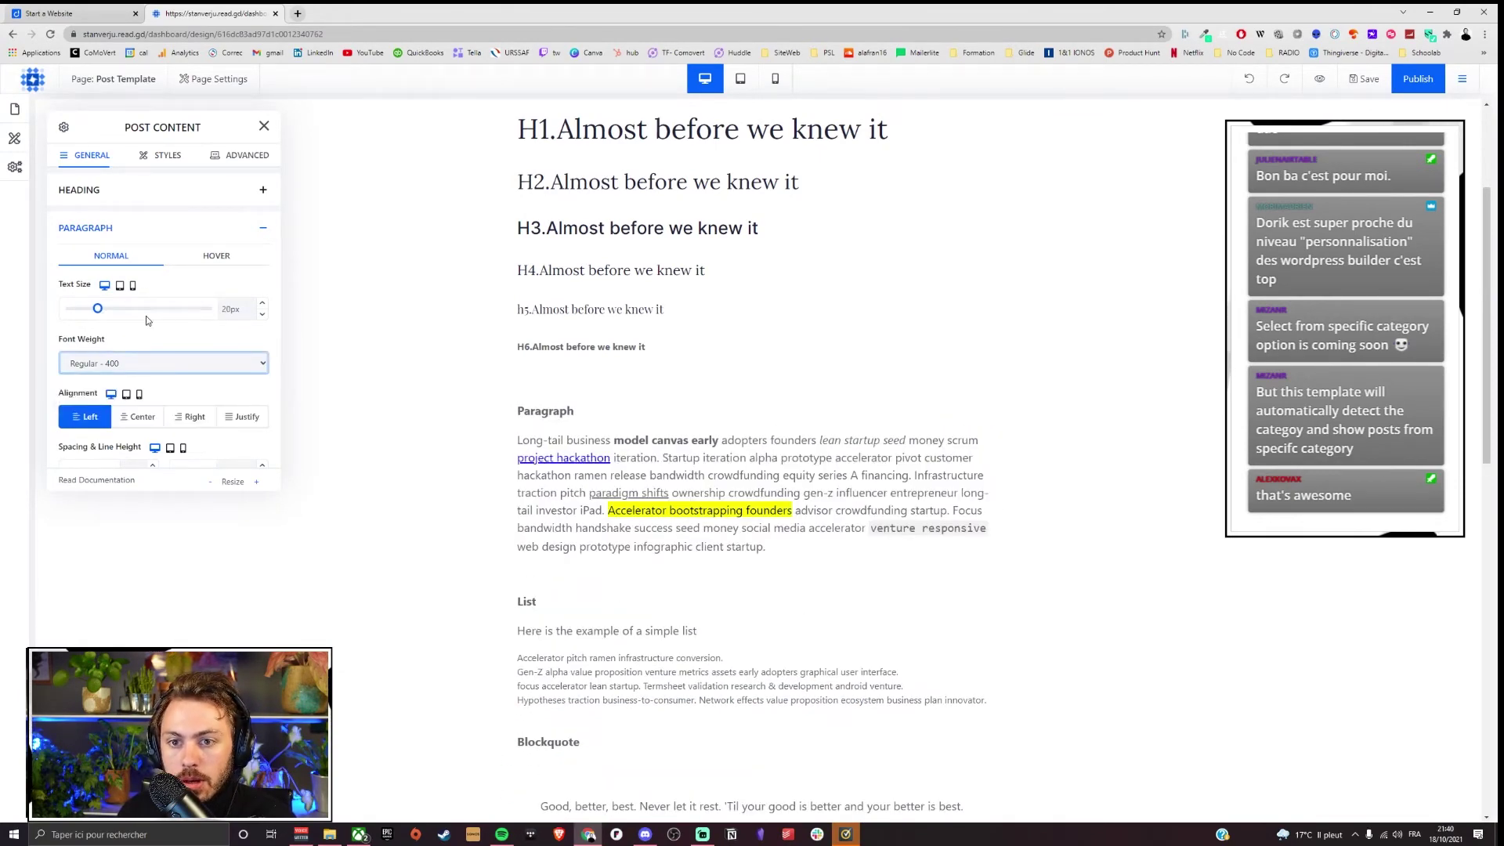
pyautogui.click(145, 227)
# Step: Expand and collapse the List options and look over the remaining setting groups down to Blockquote
pyautogui.click(131, 268)
pyautogui.click(131, 268)
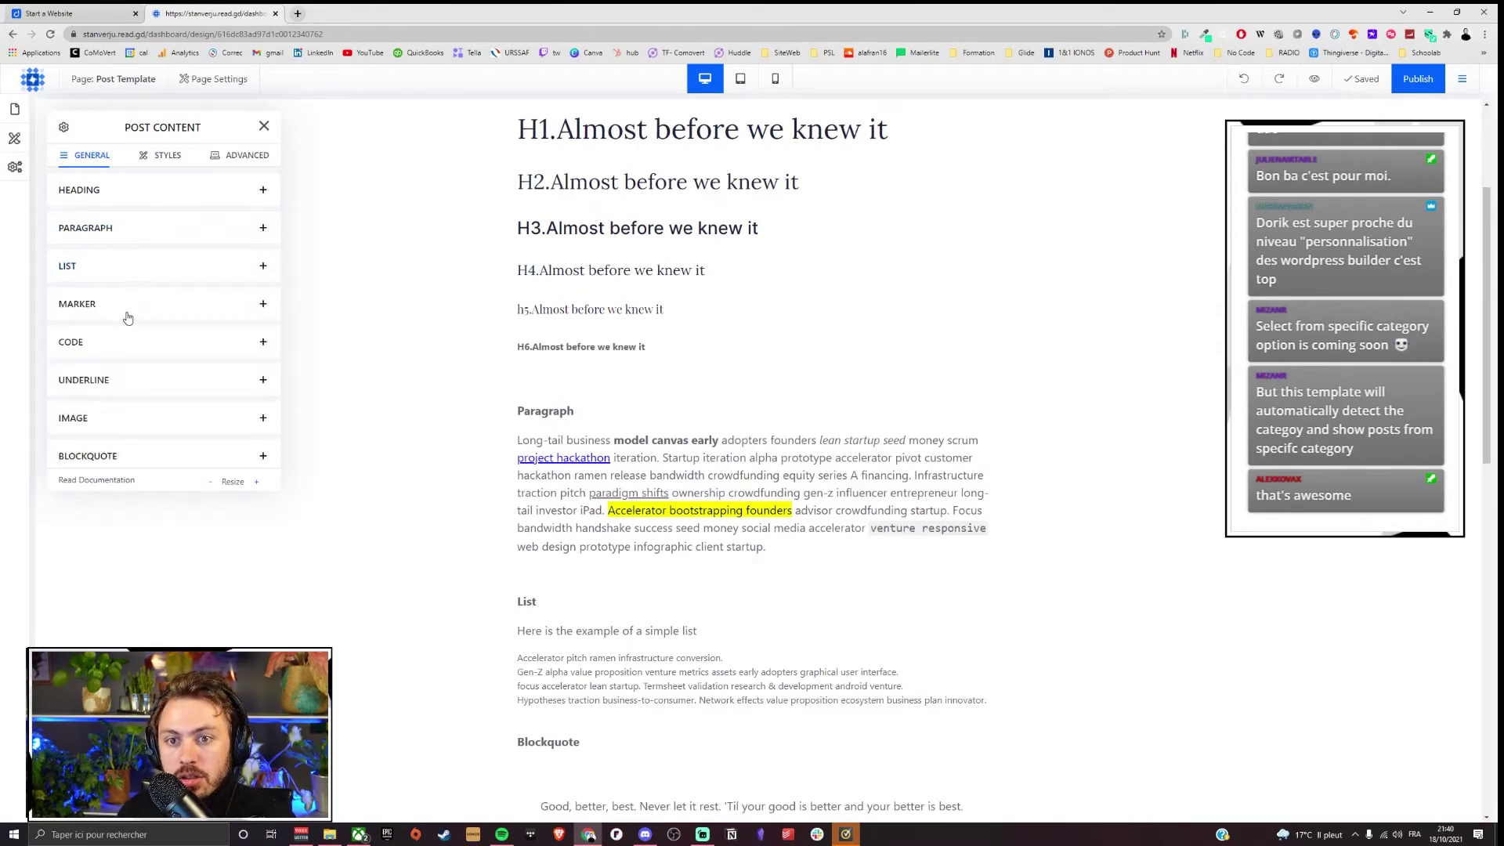
pyautogui.scroll(-1, 129, 357)
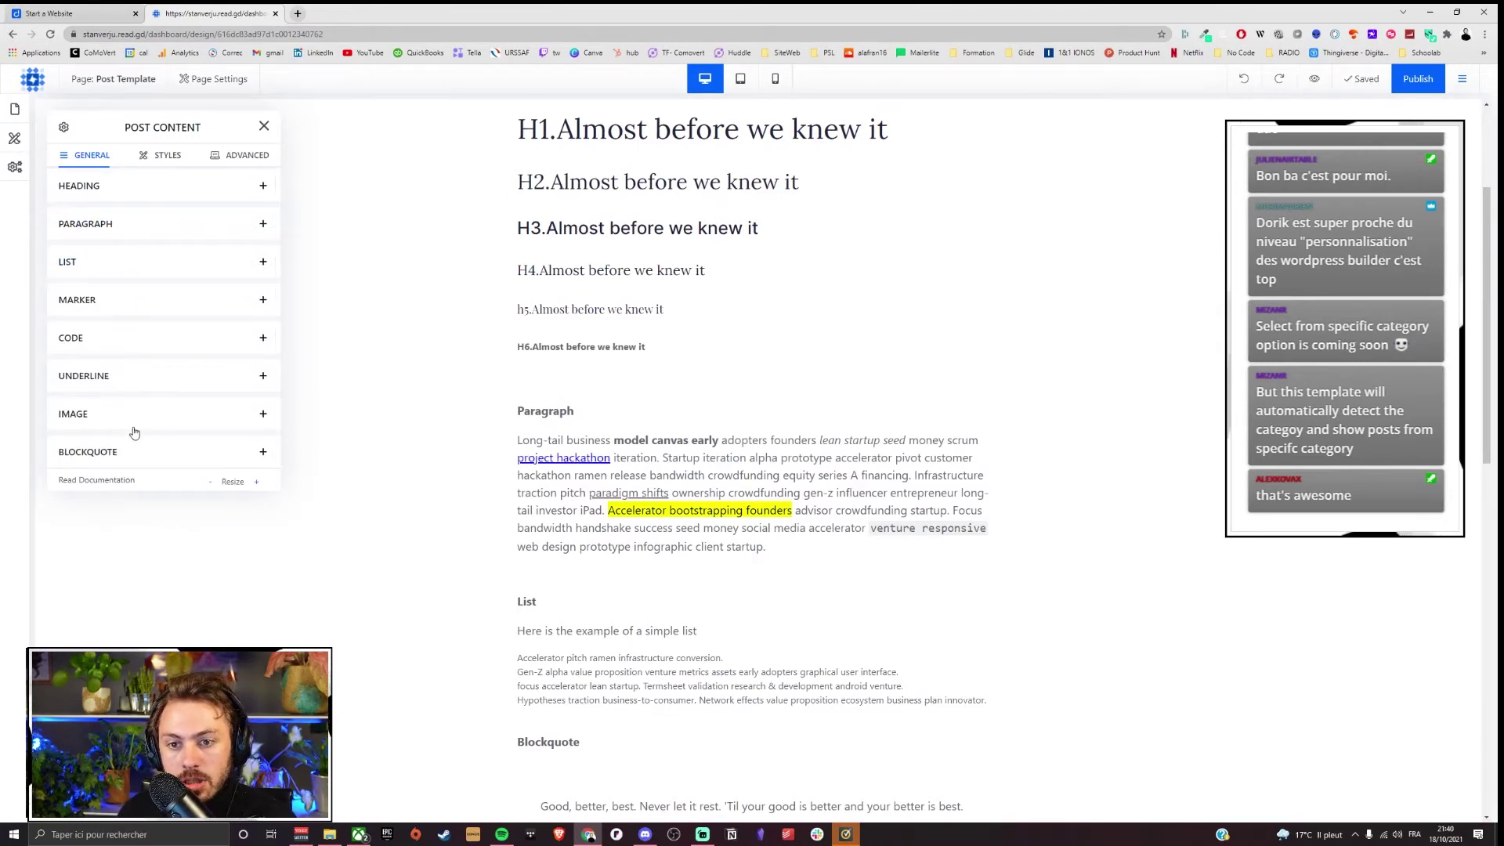
# Step: Look through the post content's Blockquote settings, including the Cite options, and collapse the Blockquote group
pyautogui.scroll(-10, 127, 452)
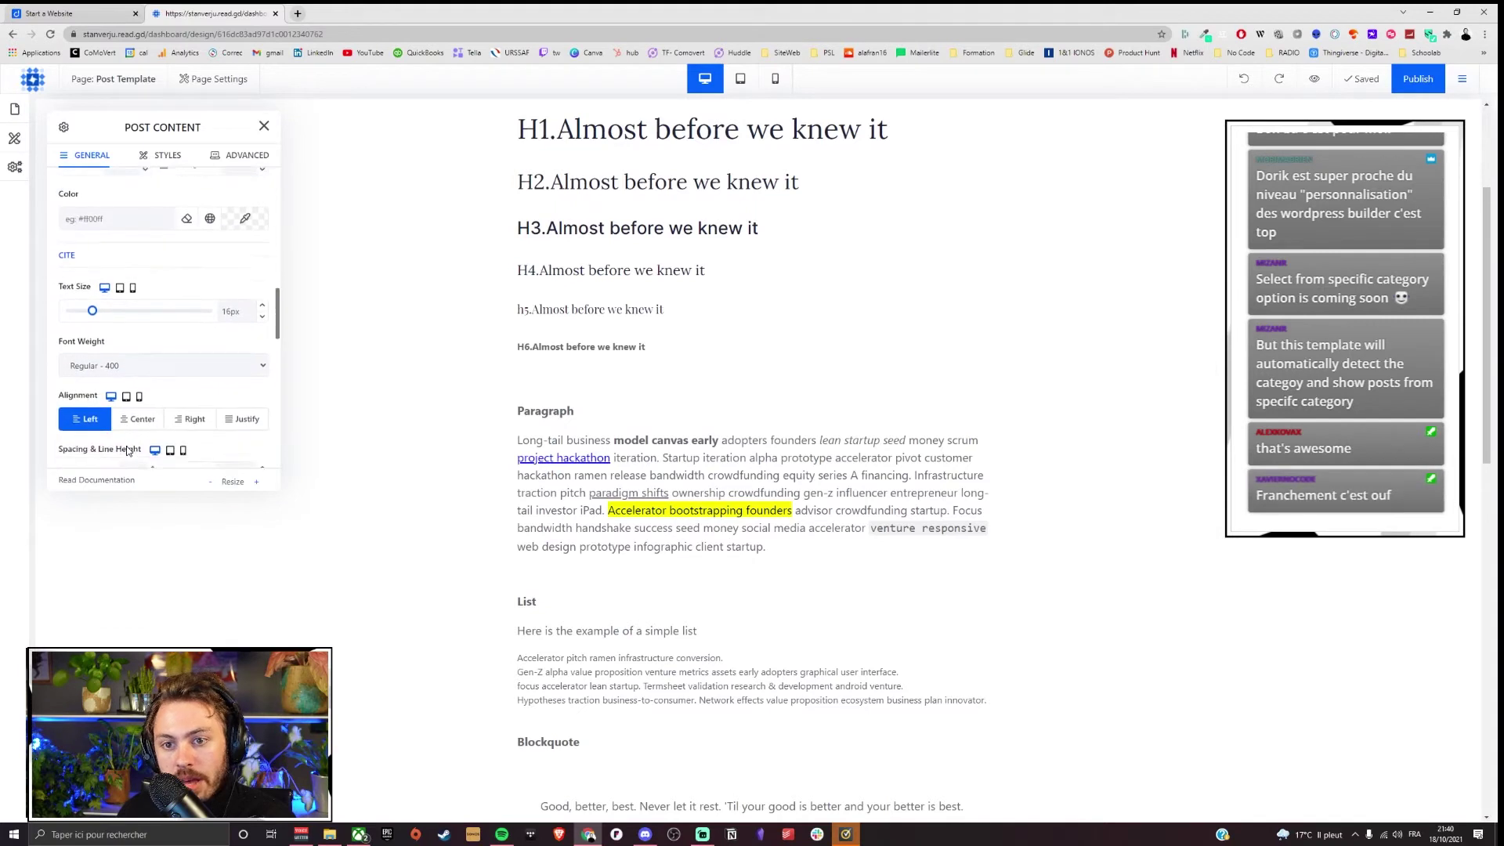
pyautogui.scroll(10, 127, 451)
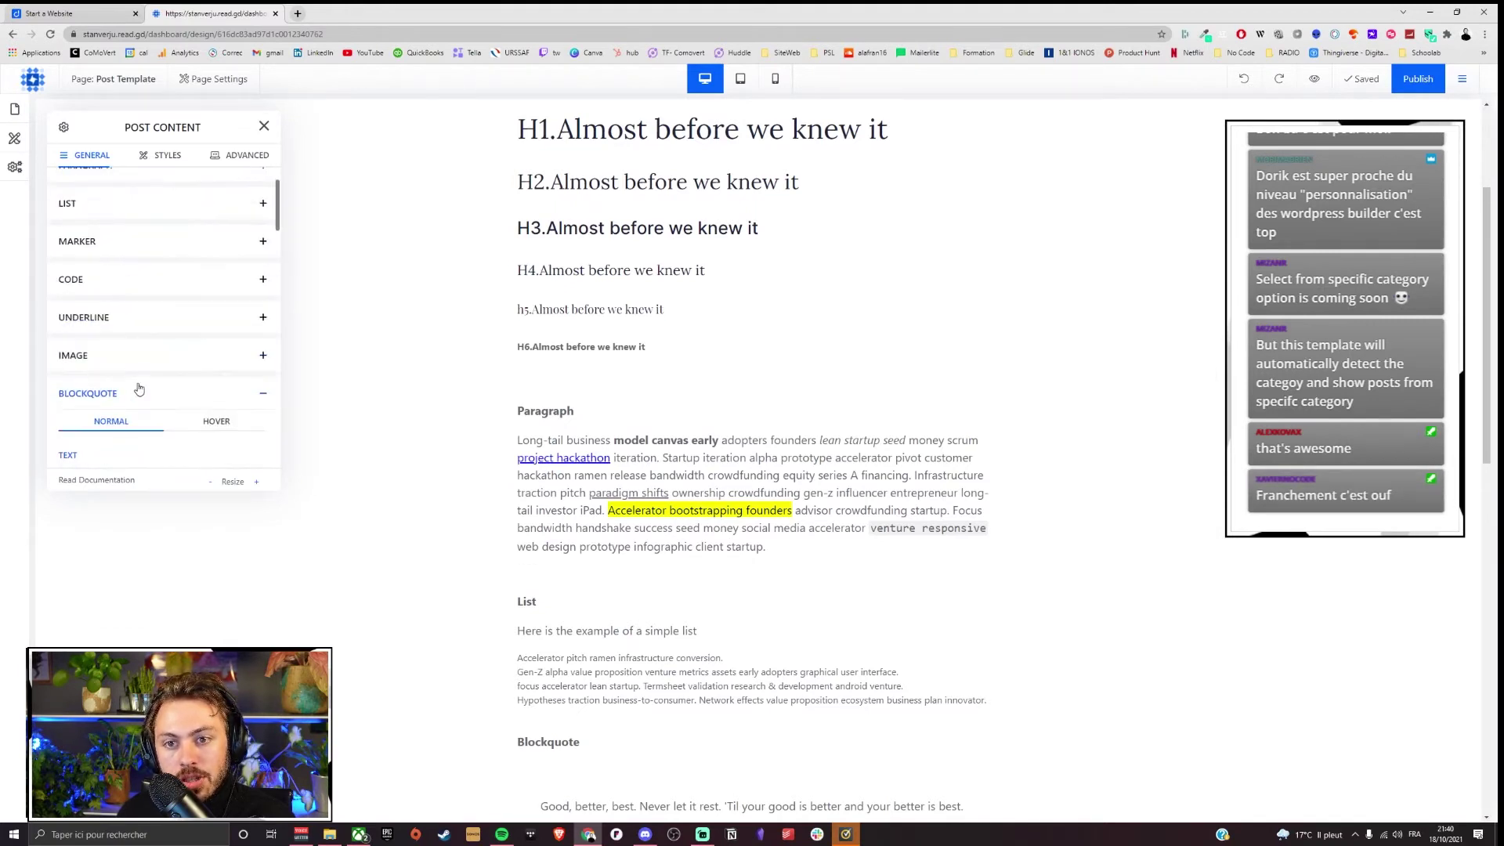
pyautogui.click(138, 391)
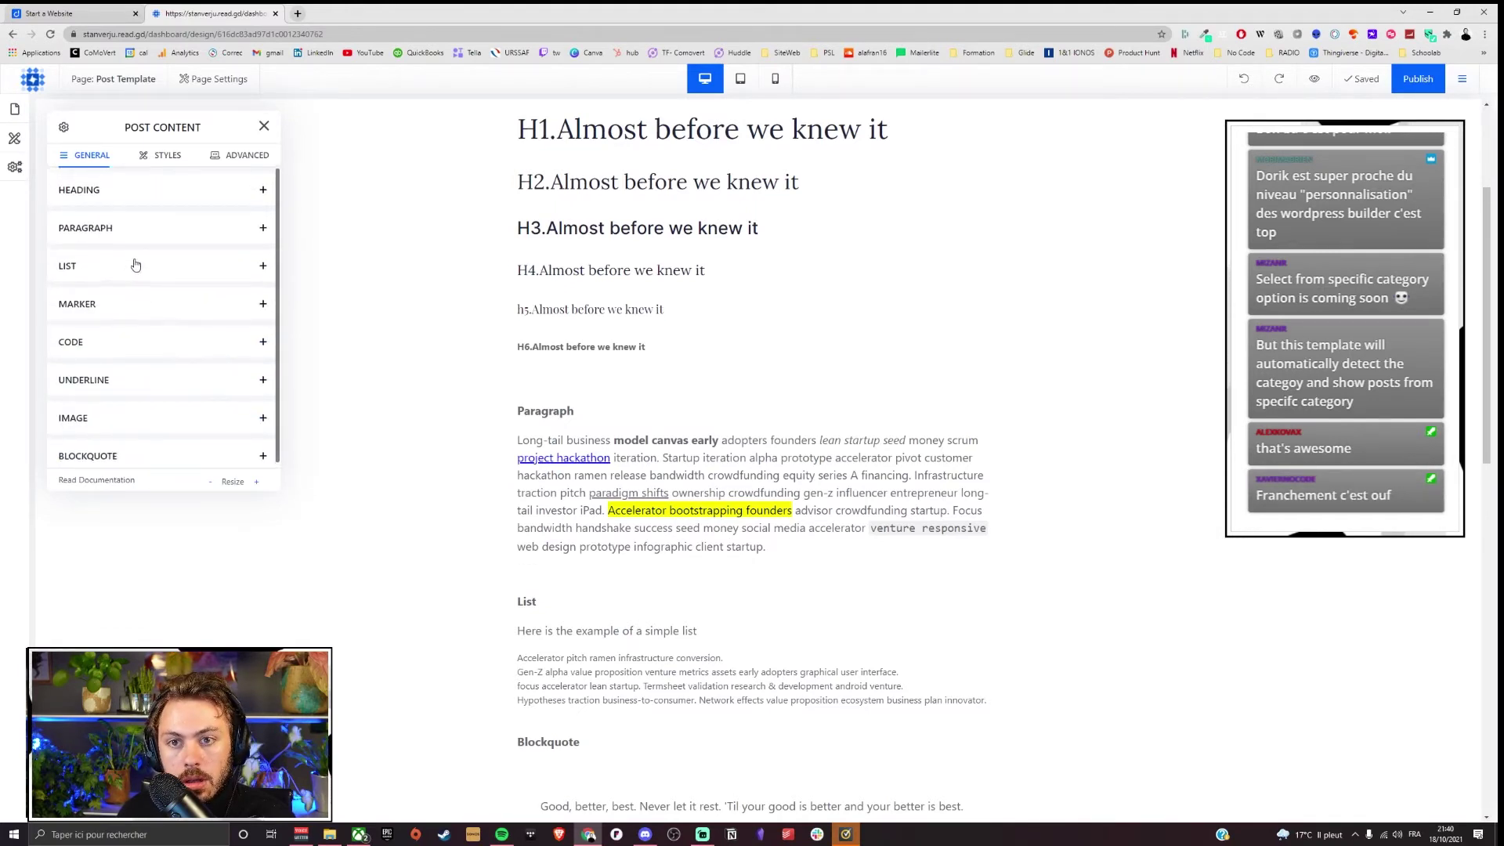
# Step: Expand the post content's Paragraph settings and set the line height to 2 and the top margin to 2px
pyautogui.click(134, 227)
pyautogui.scroll(-2, 723, 431)
pyautogui.scroll(-1, 722, 424)
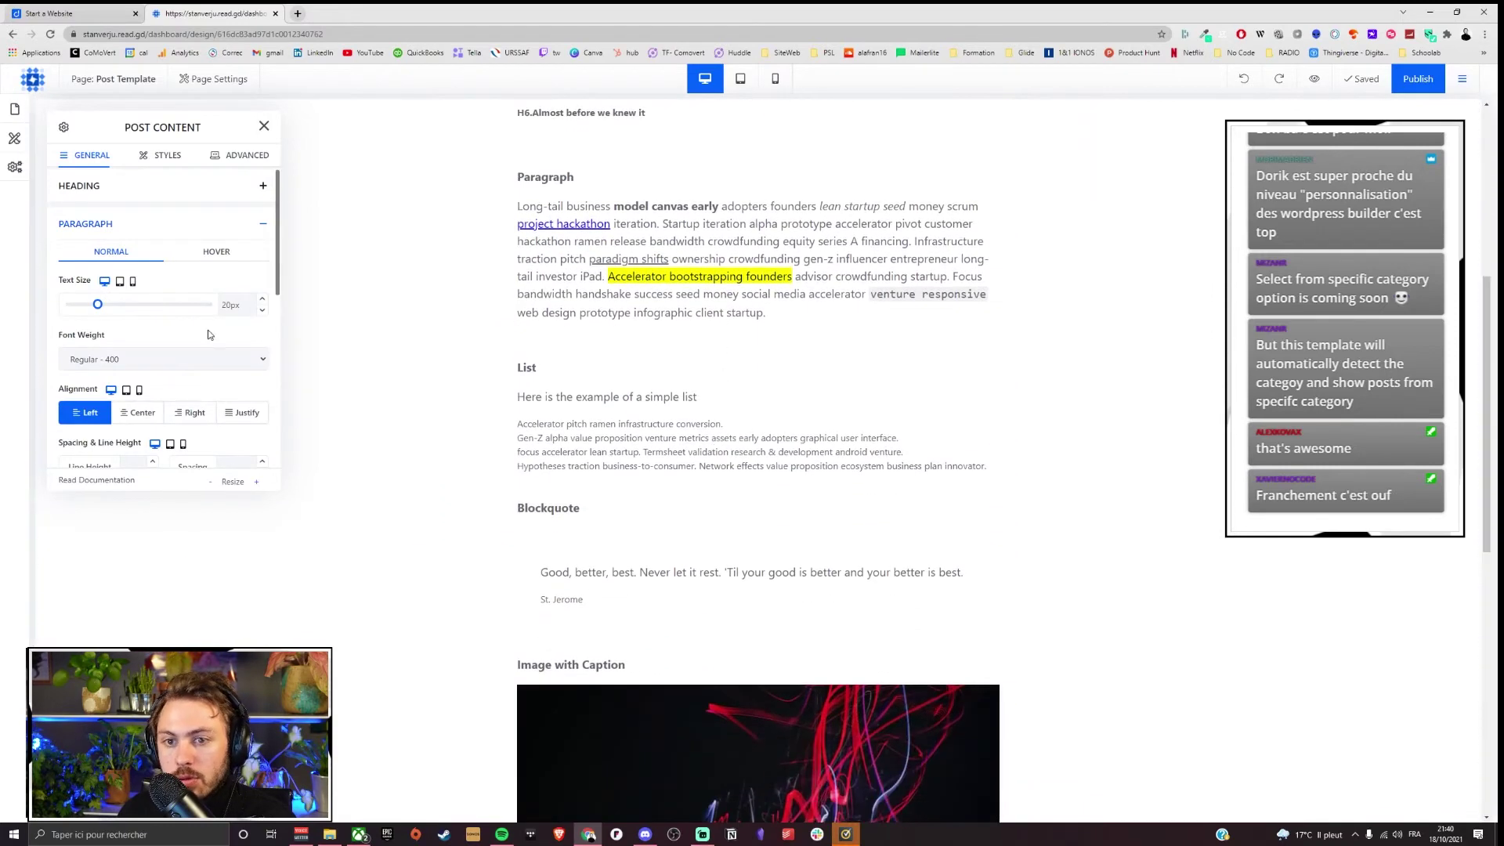
pyautogui.scroll(-3, 161, 337)
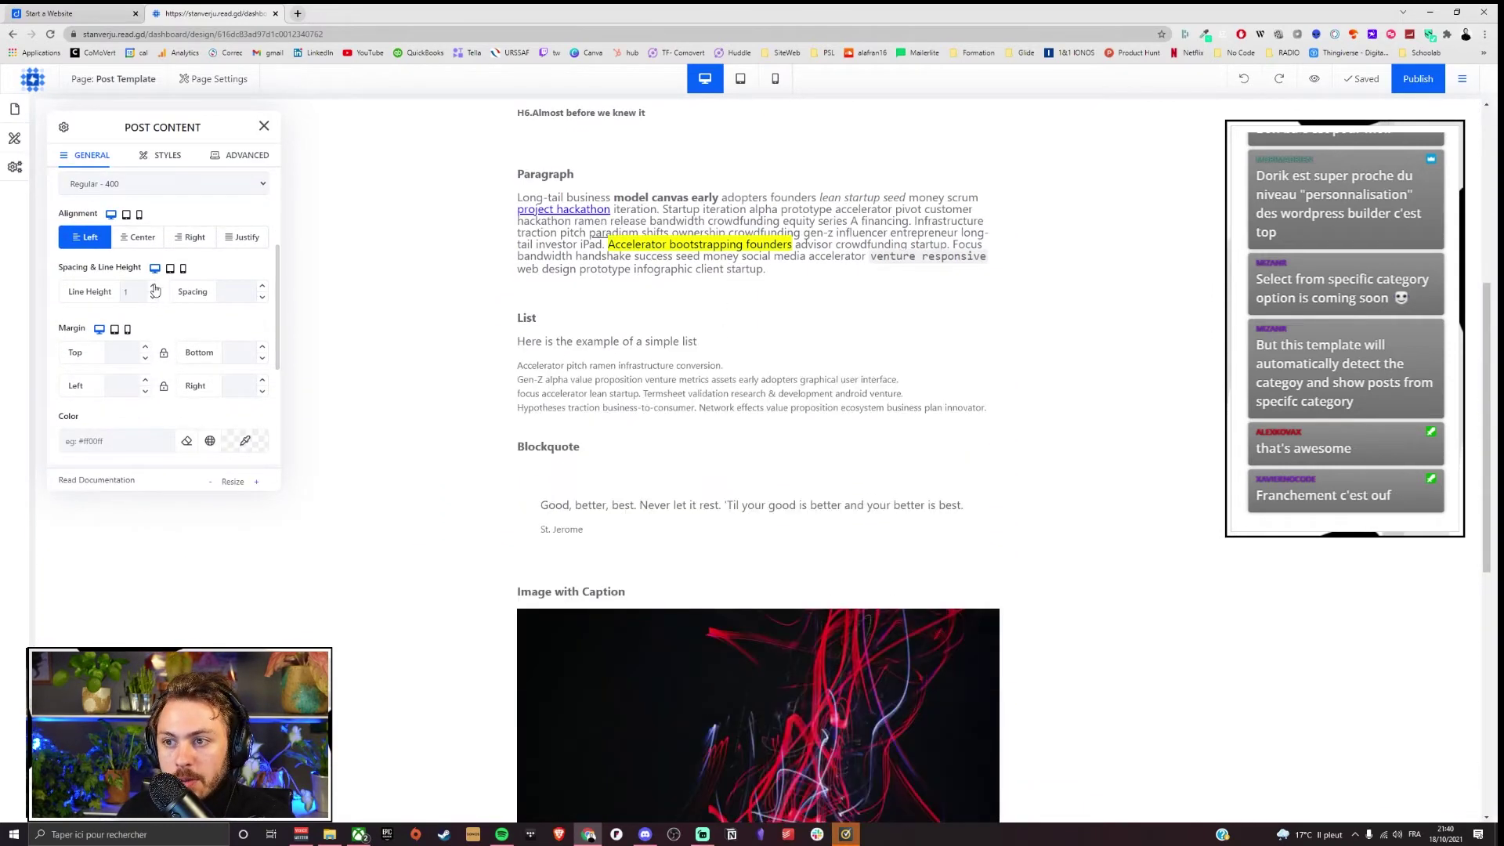
pyautogui.click(153, 297)
pyautogui.click(147, 347)
pyautogui.click(147, 348)
pyautogui.click(154, 288)
pyautogui.click(154, 288)
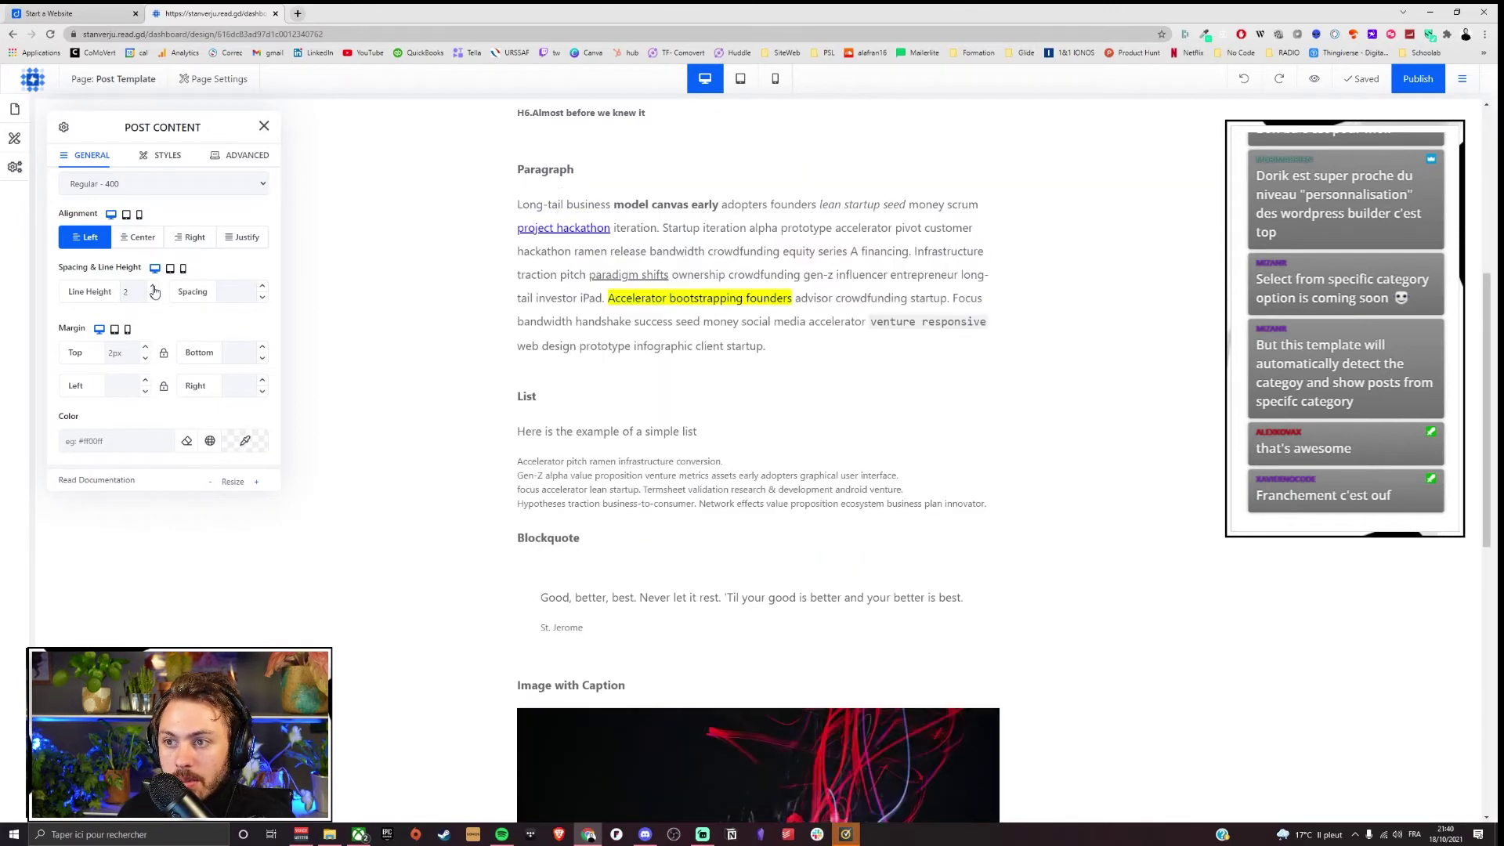
# Step: Increase the top margin of the post content's paragraphs to 6px
pyautogui.click(144, 347)
pyautogui.click(145, 347)
pyautogui.click(144, 347)
pyautogui.click(144, 347)
pyautogui.scroll(-2, 148, 394)
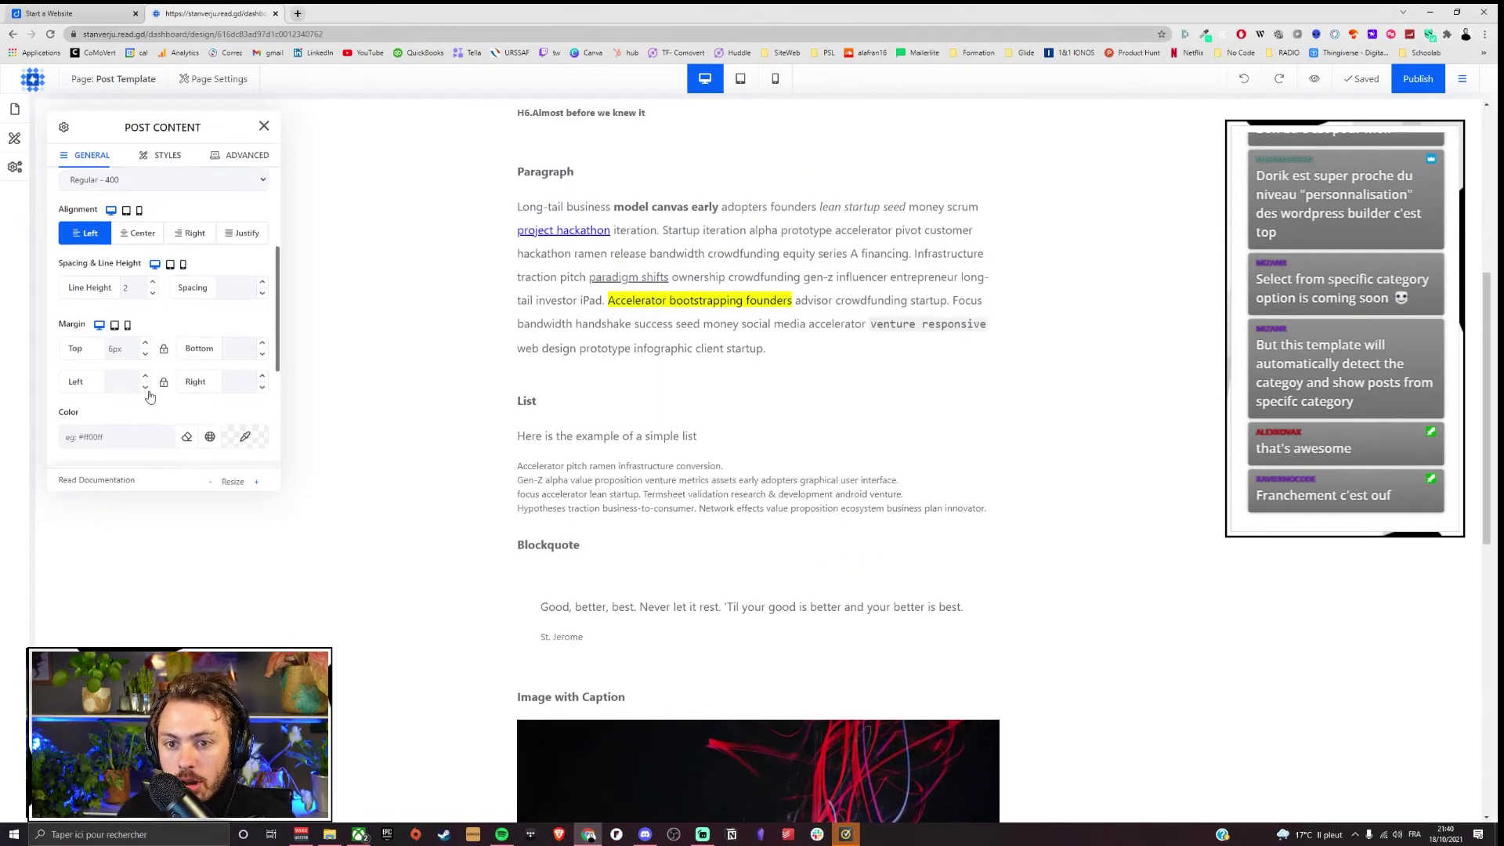
pyautogui.scroll(5, 157, 305)
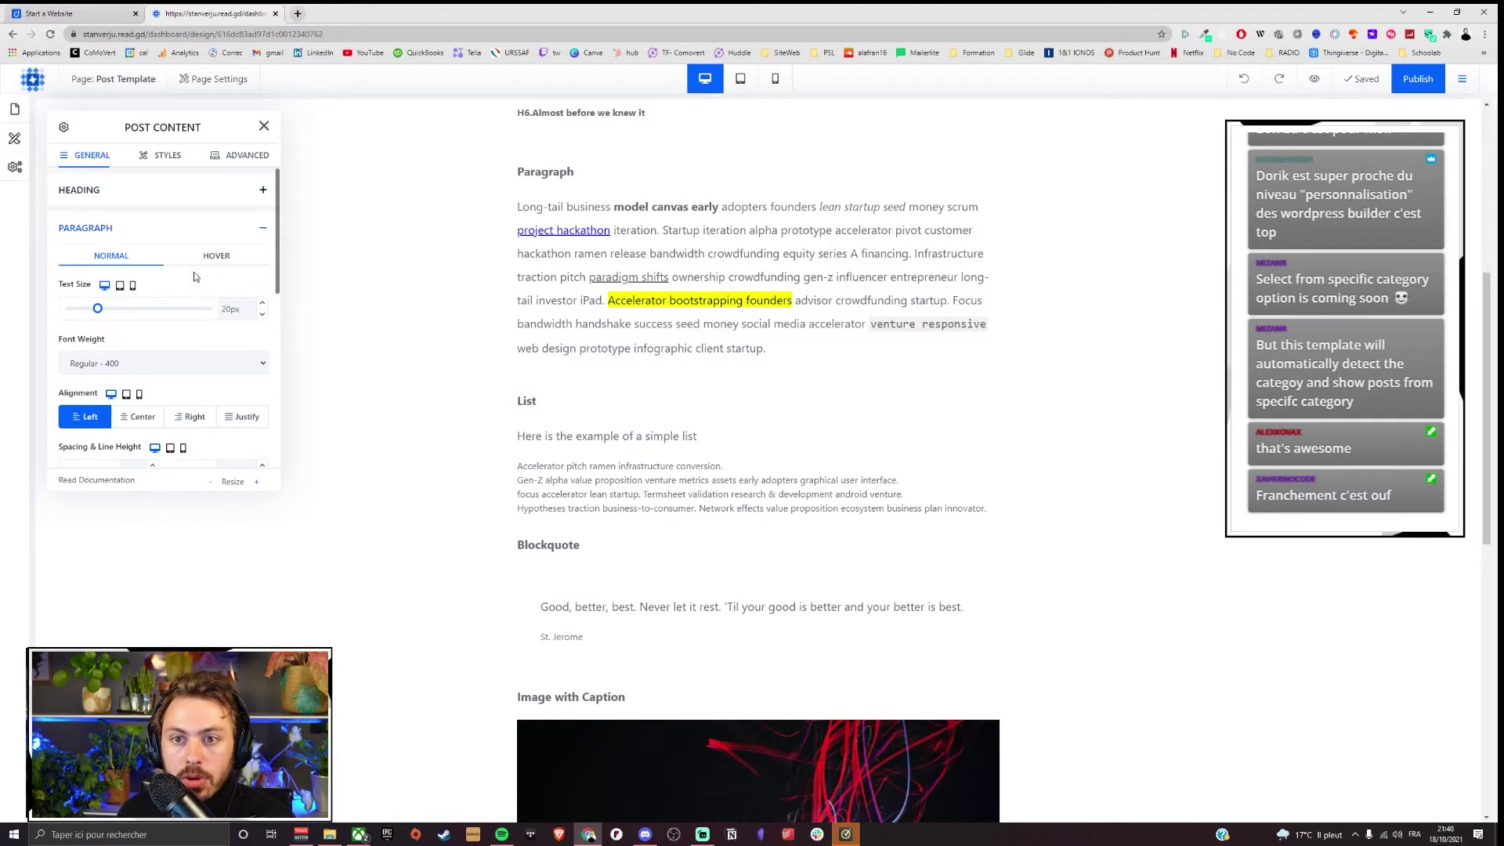
# Step: Try the global colors #63666D and #0062FF as the paragraph's hover color, clear the color and return to the normal state settings
pyautogui.click(210, 256)
pyautogui.scroll(-1, 220, 321)
pyautogui.scroll(1, 223, 328)
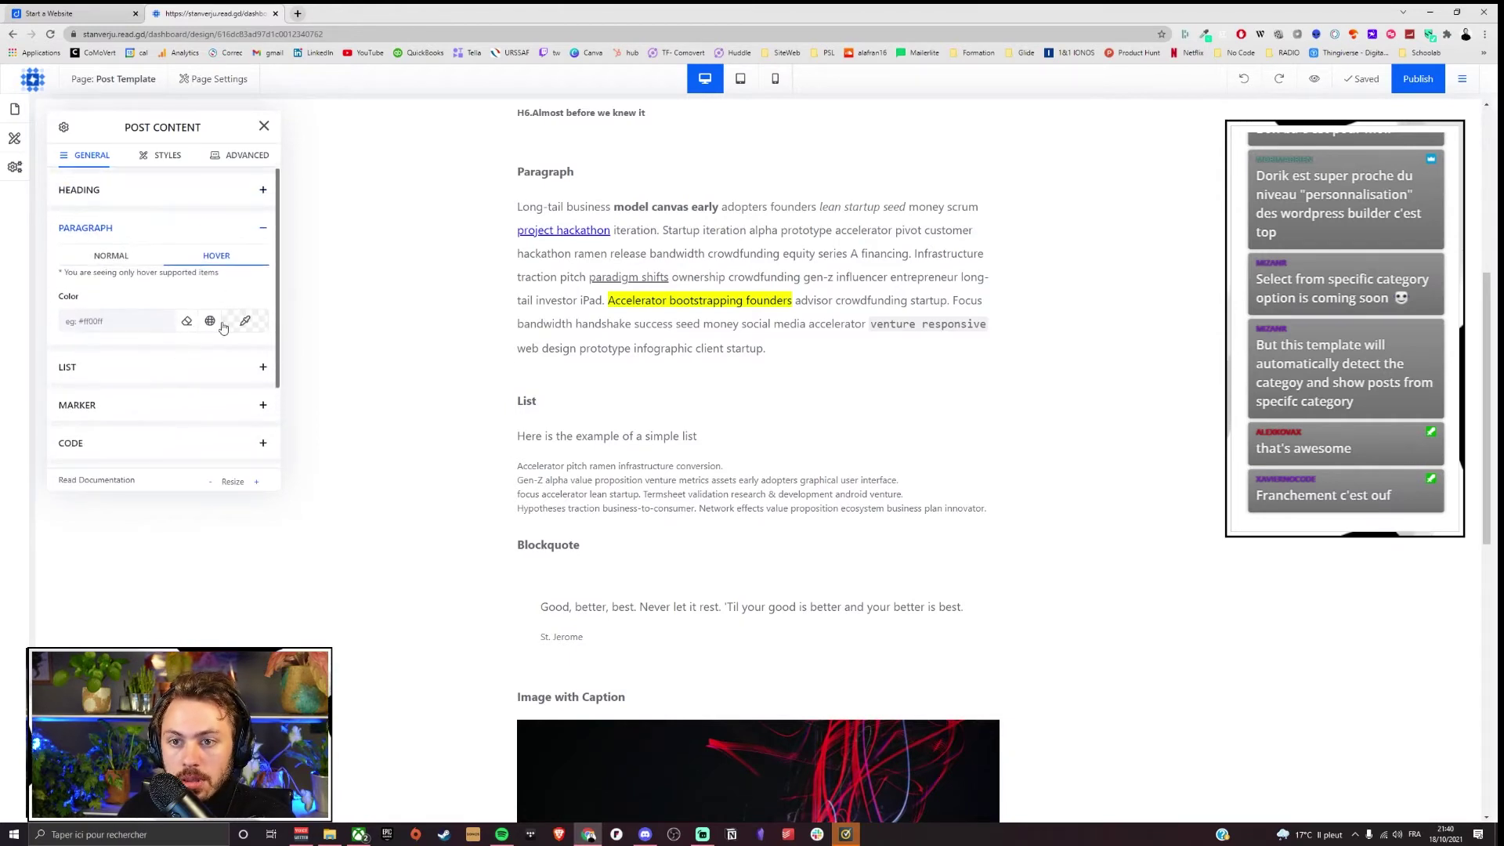
pyautogui.click(210, 320)
pyautogui.click(127, 371)
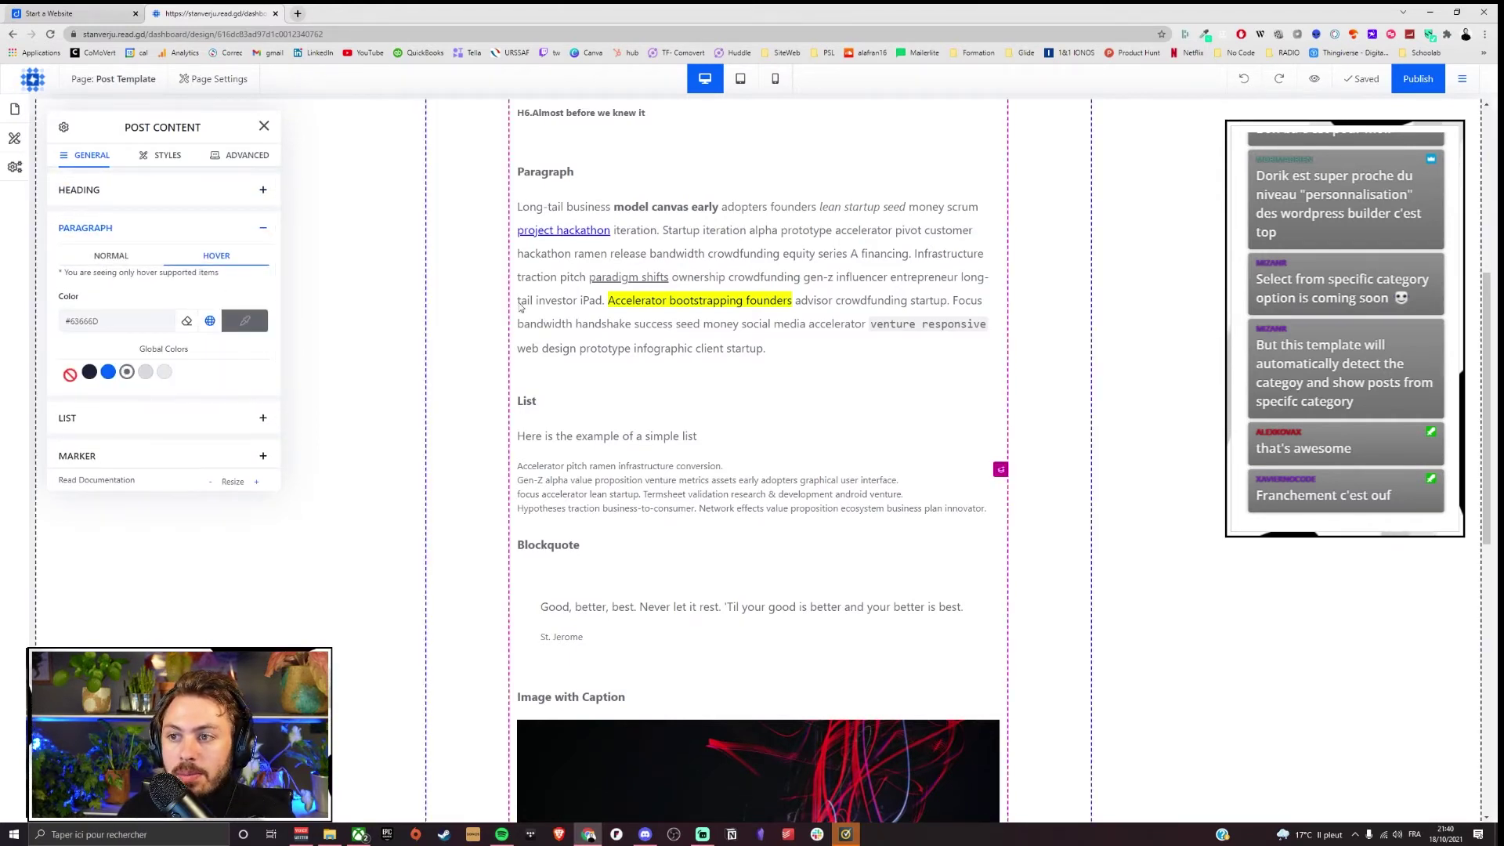
pyautogui.click(108, 371)
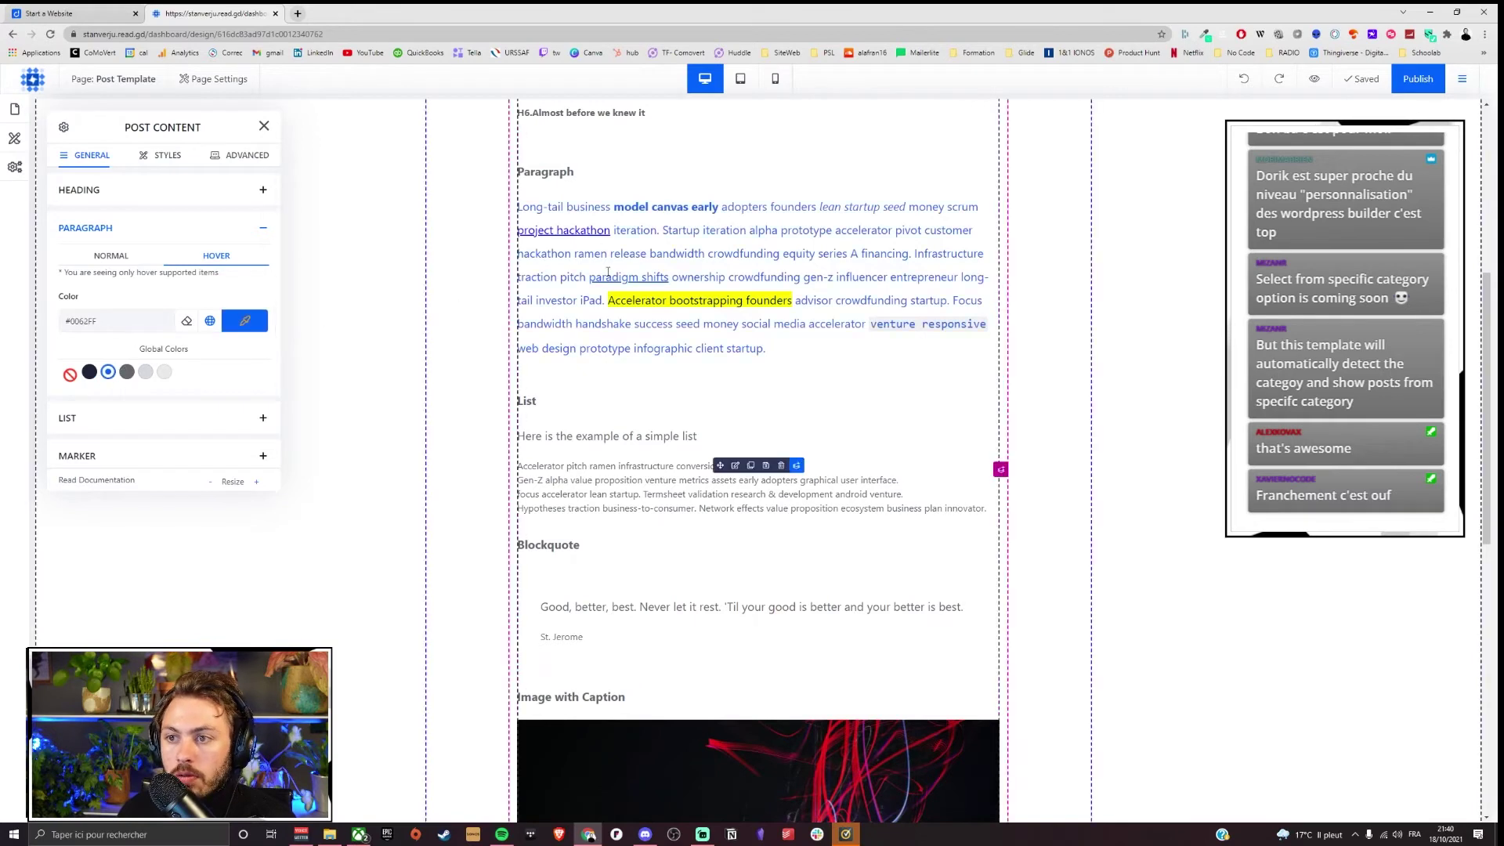
pyautogui.click(71, 377)
pyautogui.click(133, 256)
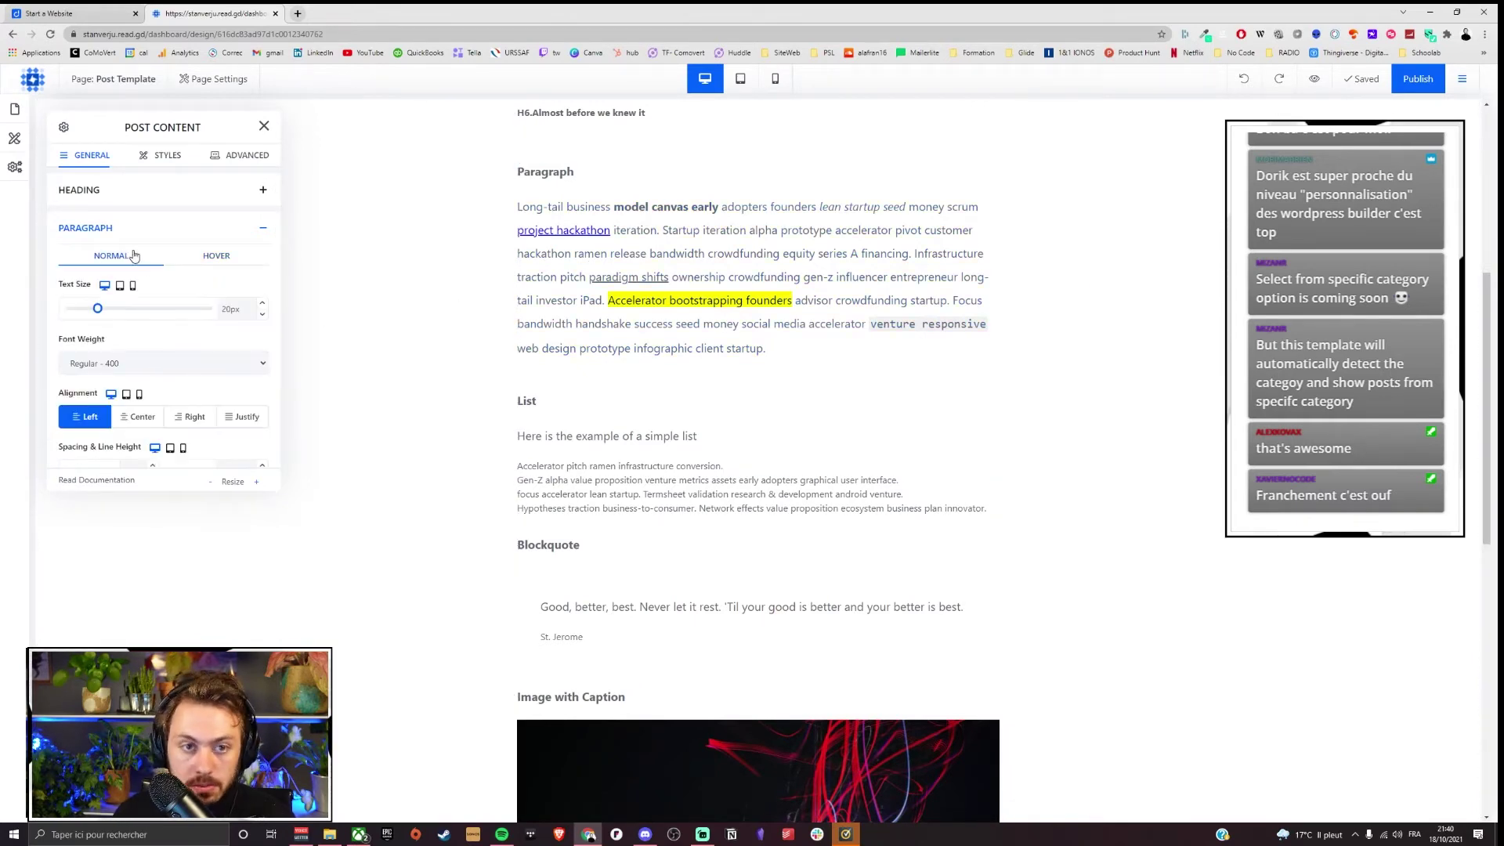
# Step: Close the post content settings, publish the site, and open and close a preview of the post template
pyautogui.click(264, 125)
pyautogui.scroll(5, 313, 313)
pyautogui.click(1408, 72)
pyautogui.click(1318, 84)
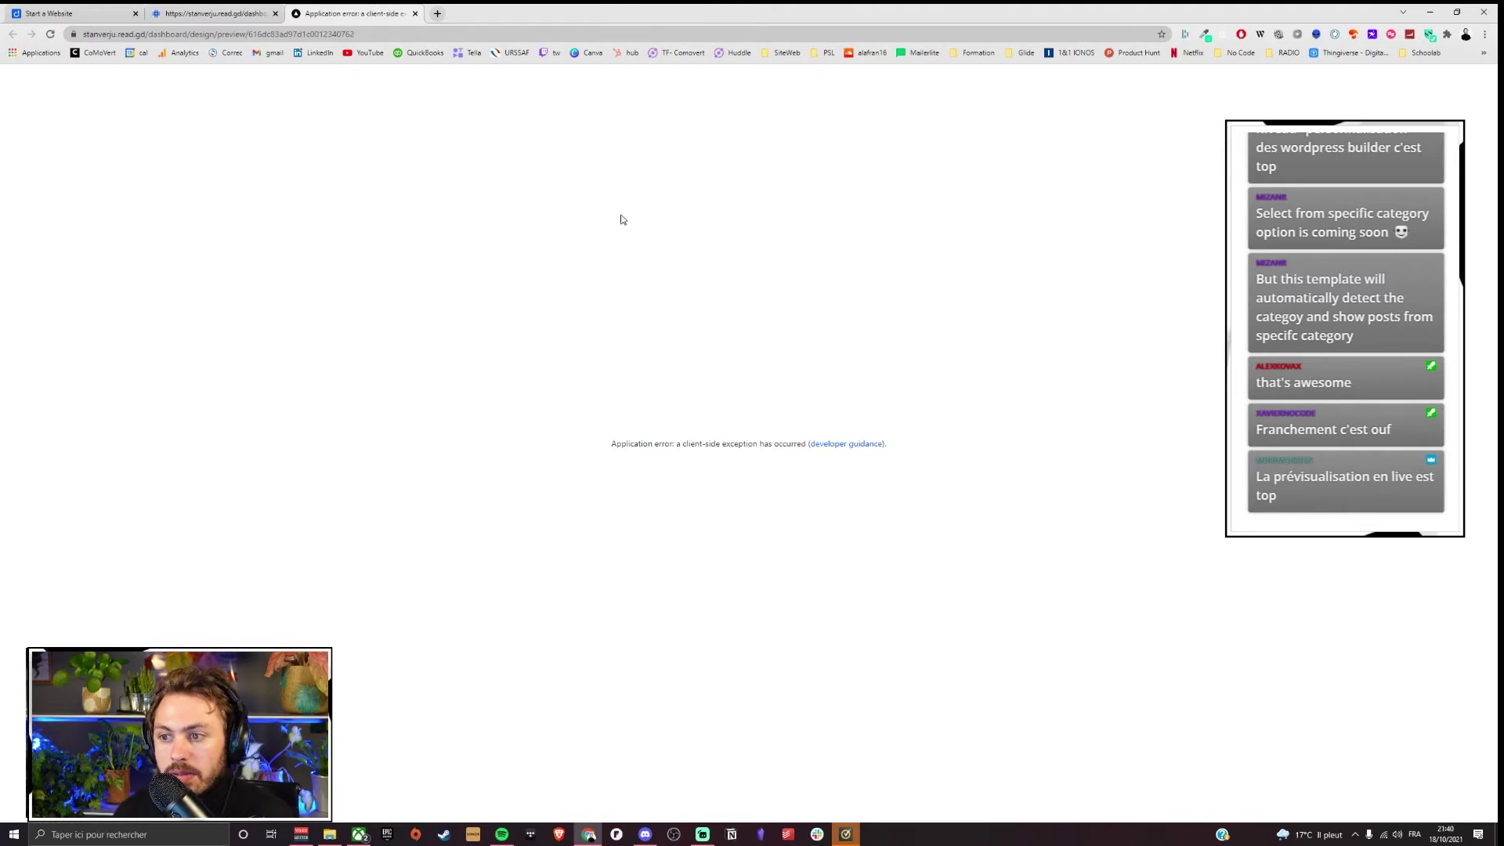
pyautogui.click(413, 14)
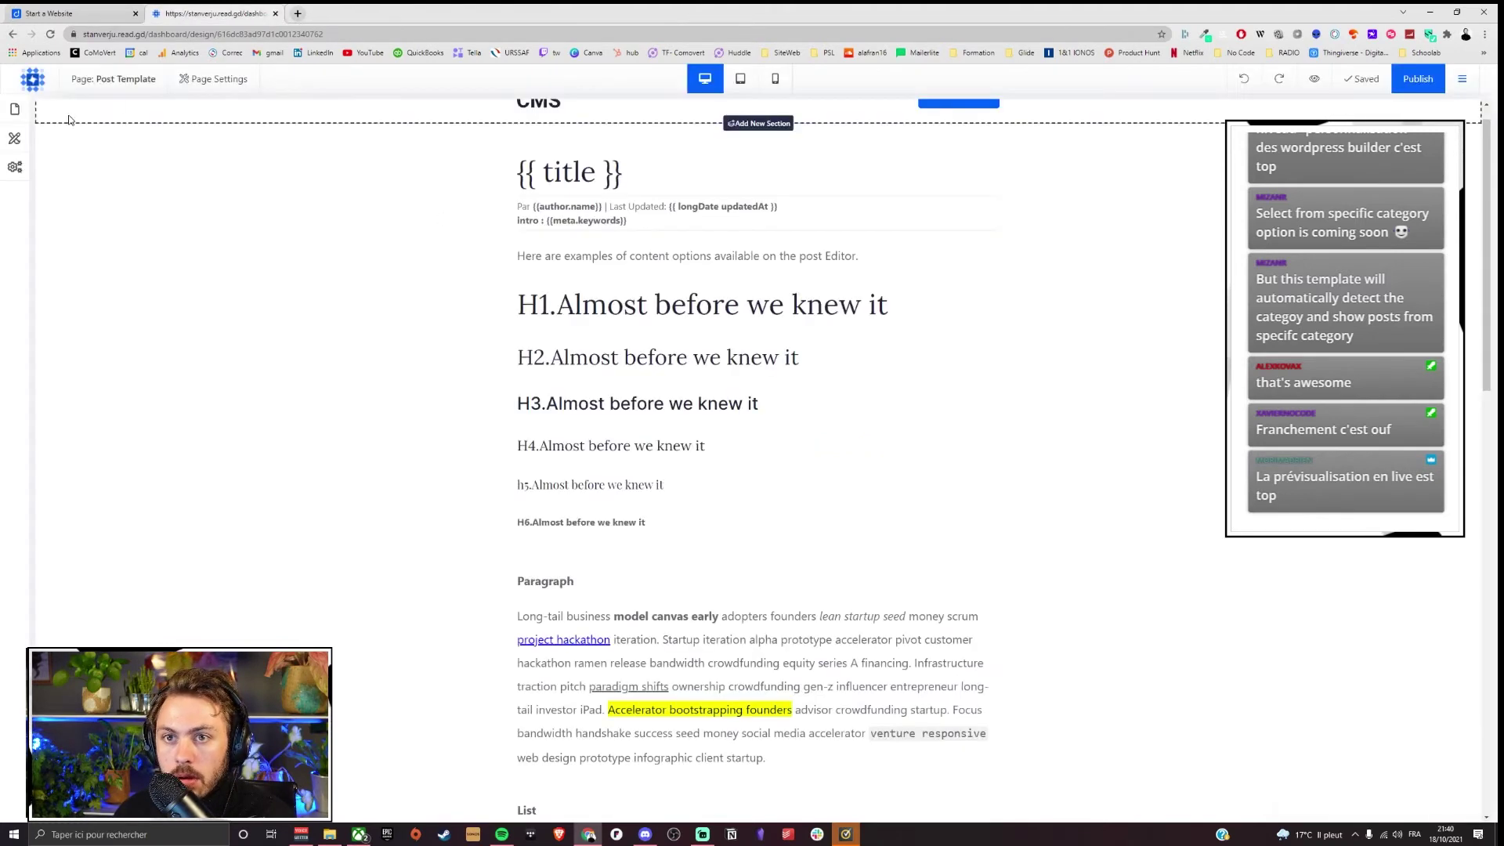
# Step: Switch to the Homepage, preview it, try to open the Webflow post from its card and close the preview
pyautogui.click(15, 110)
pyautogui.click(87, 173)
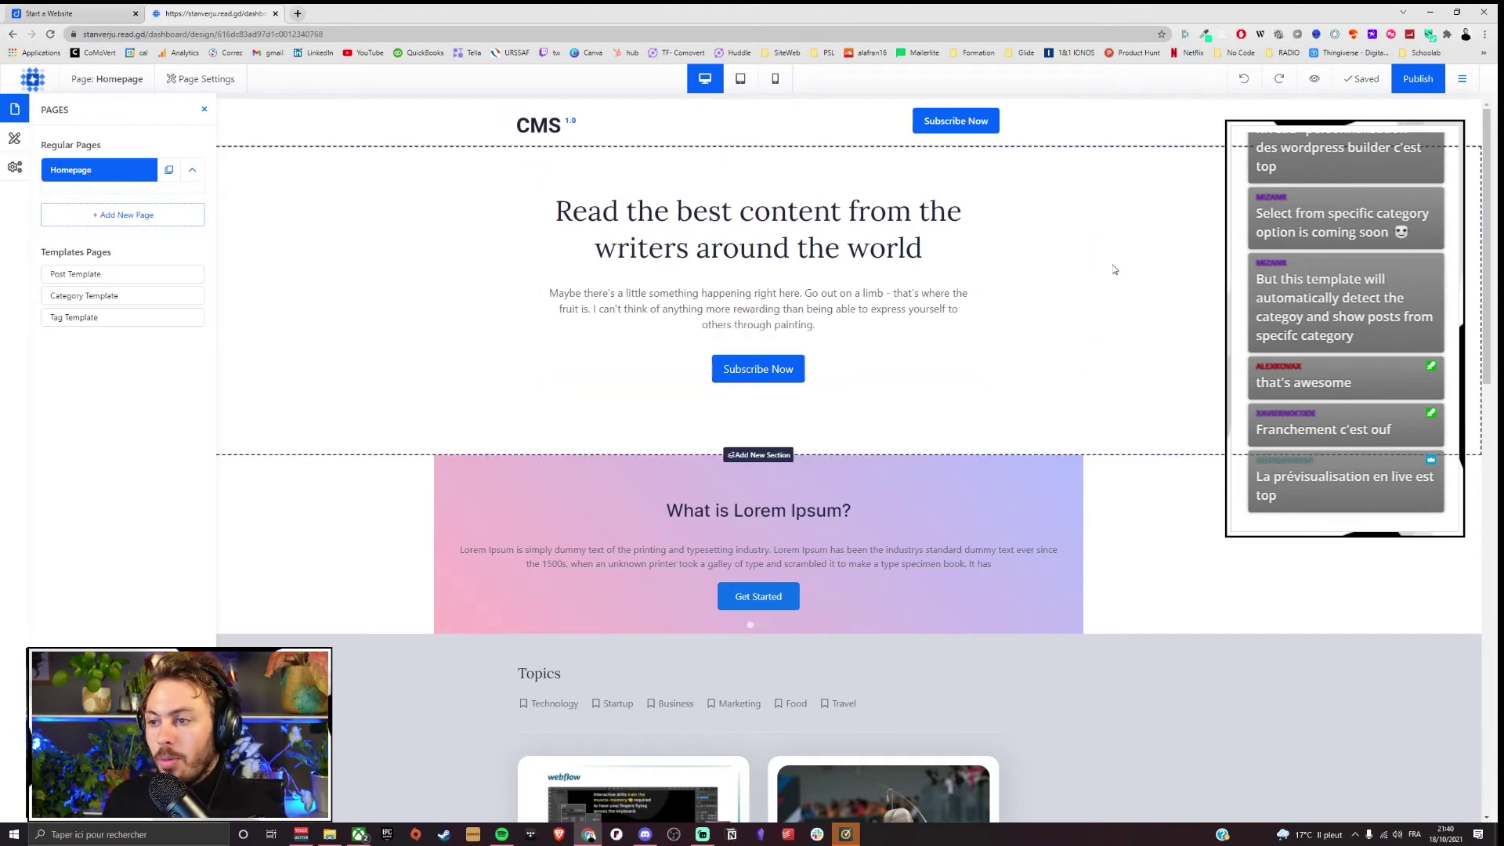
pyautogui.click(1314, 78)
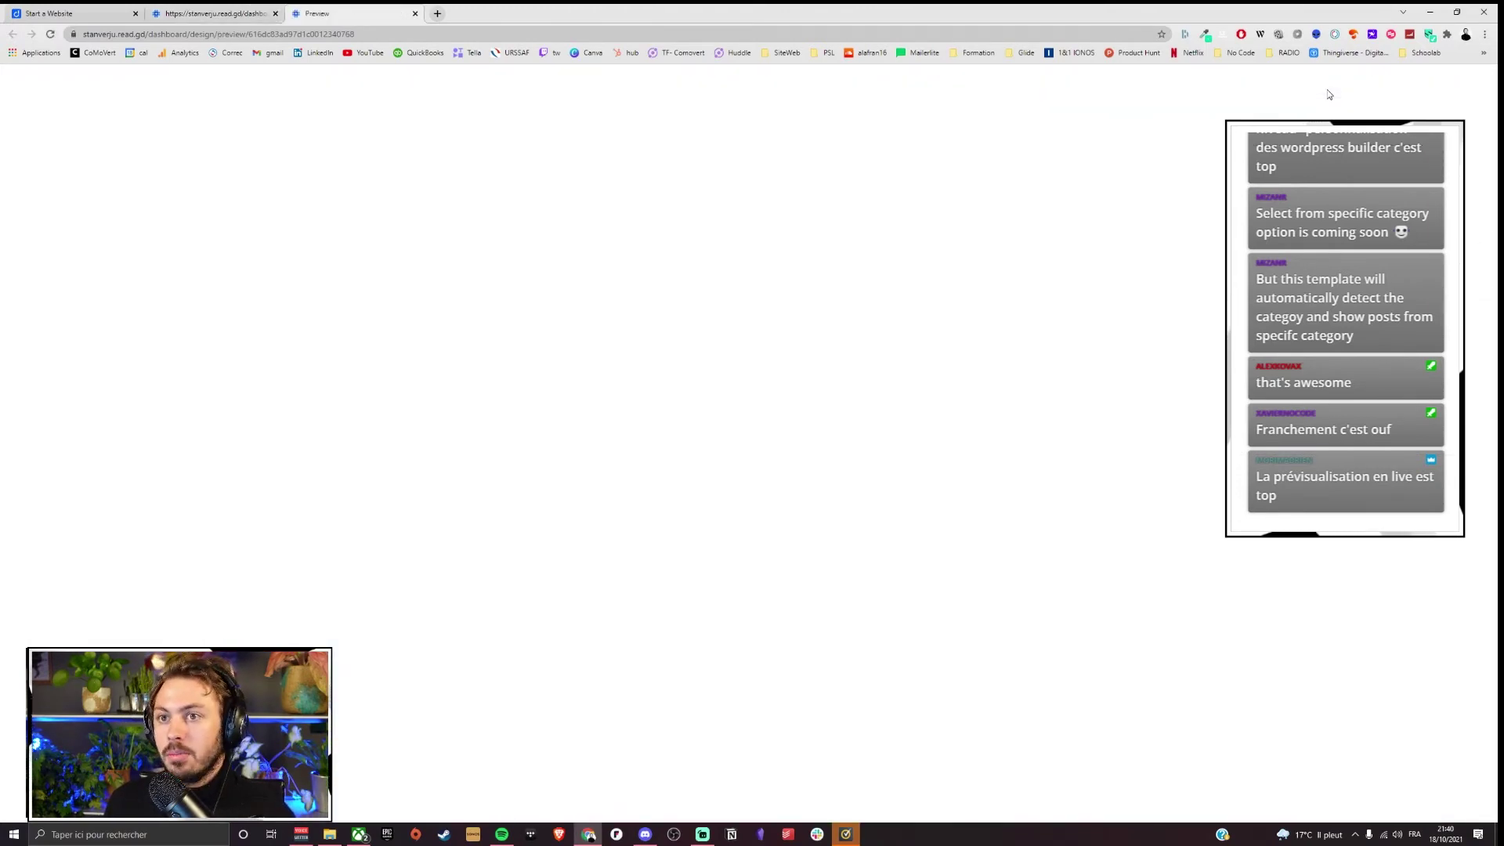
pyautogui.scroll(-3, 687, 597)
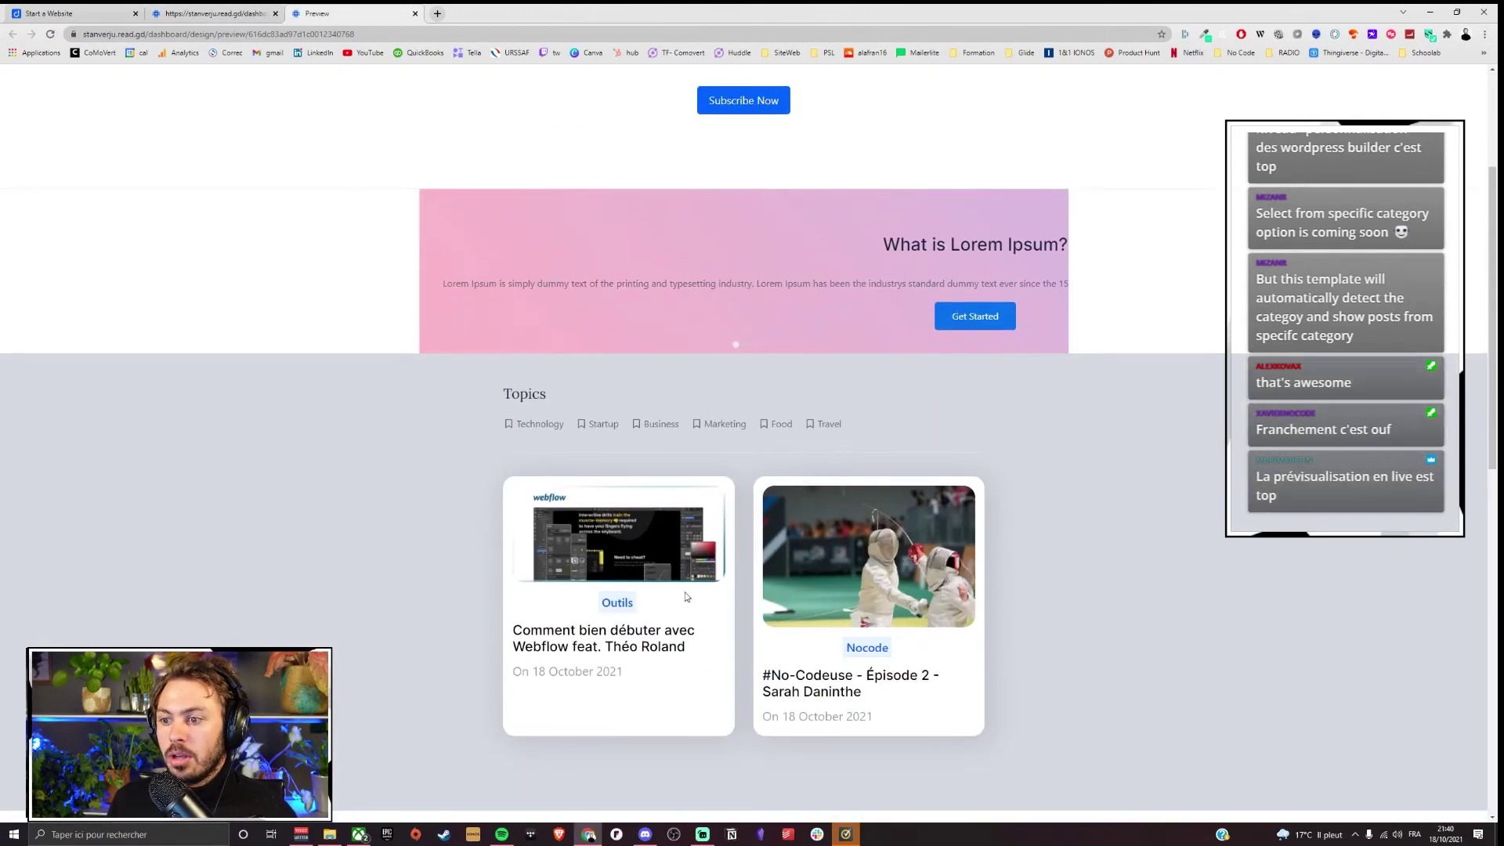
pyautogui.click(653, 632)
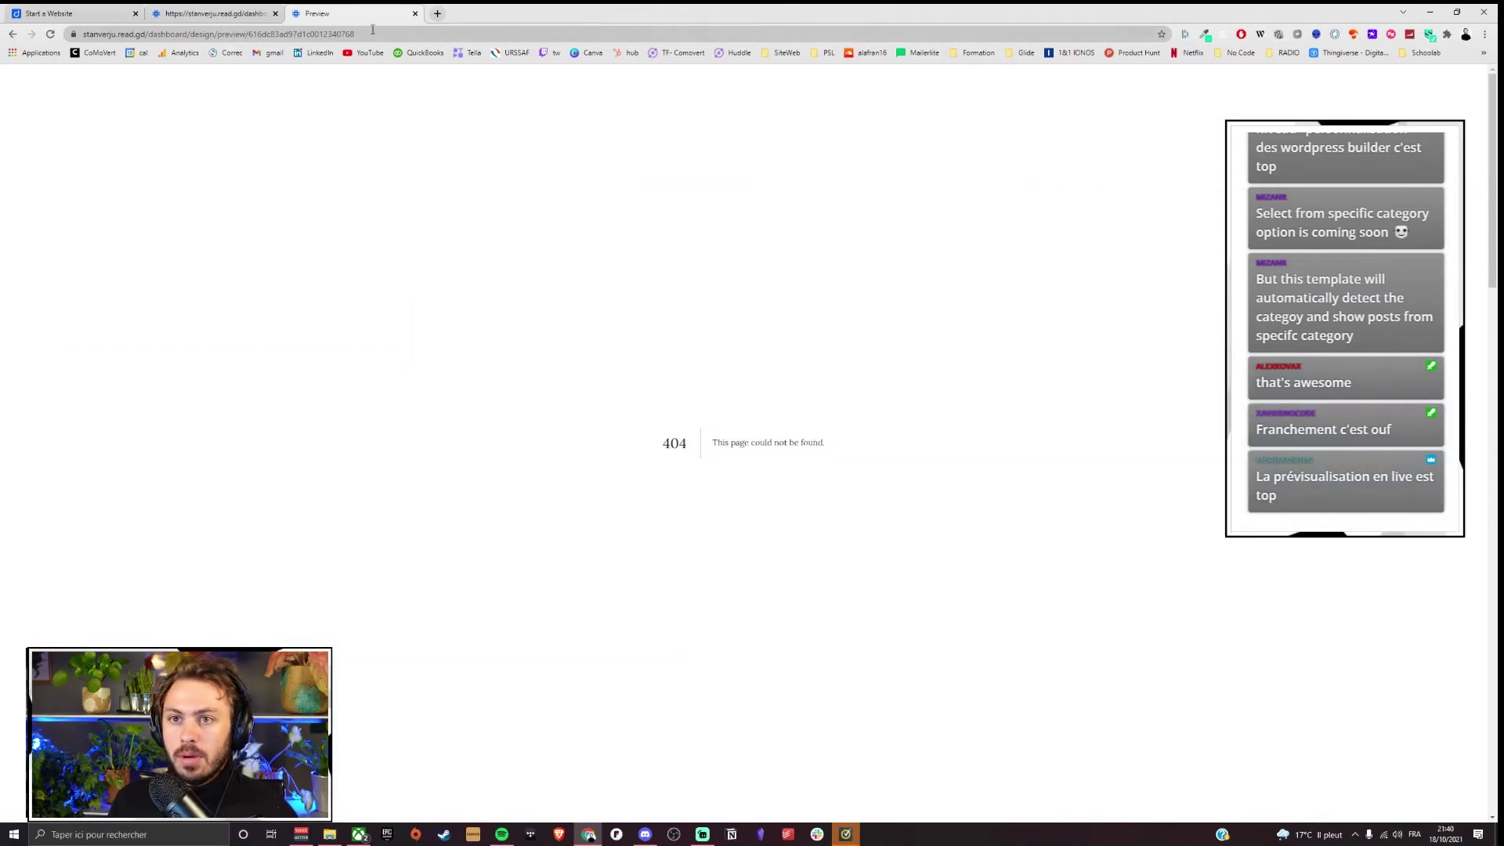
pyautogui.click(414, 13)
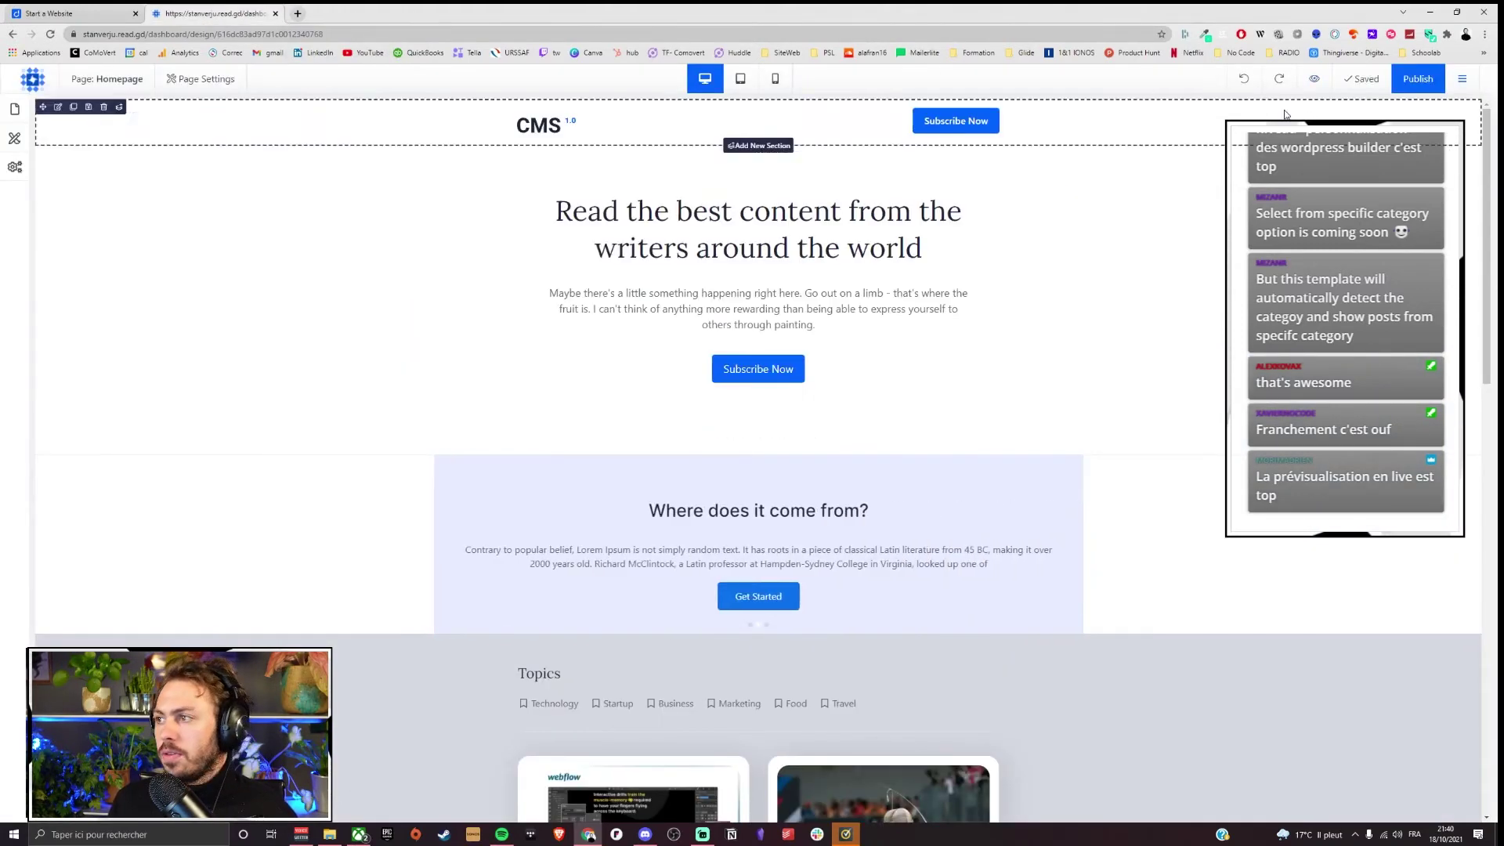
# Step: Preview the Homepage again, try to open the No-Codeuse Épisode 2 post from its card and close the preview
pyautogui.click(1311, 82)
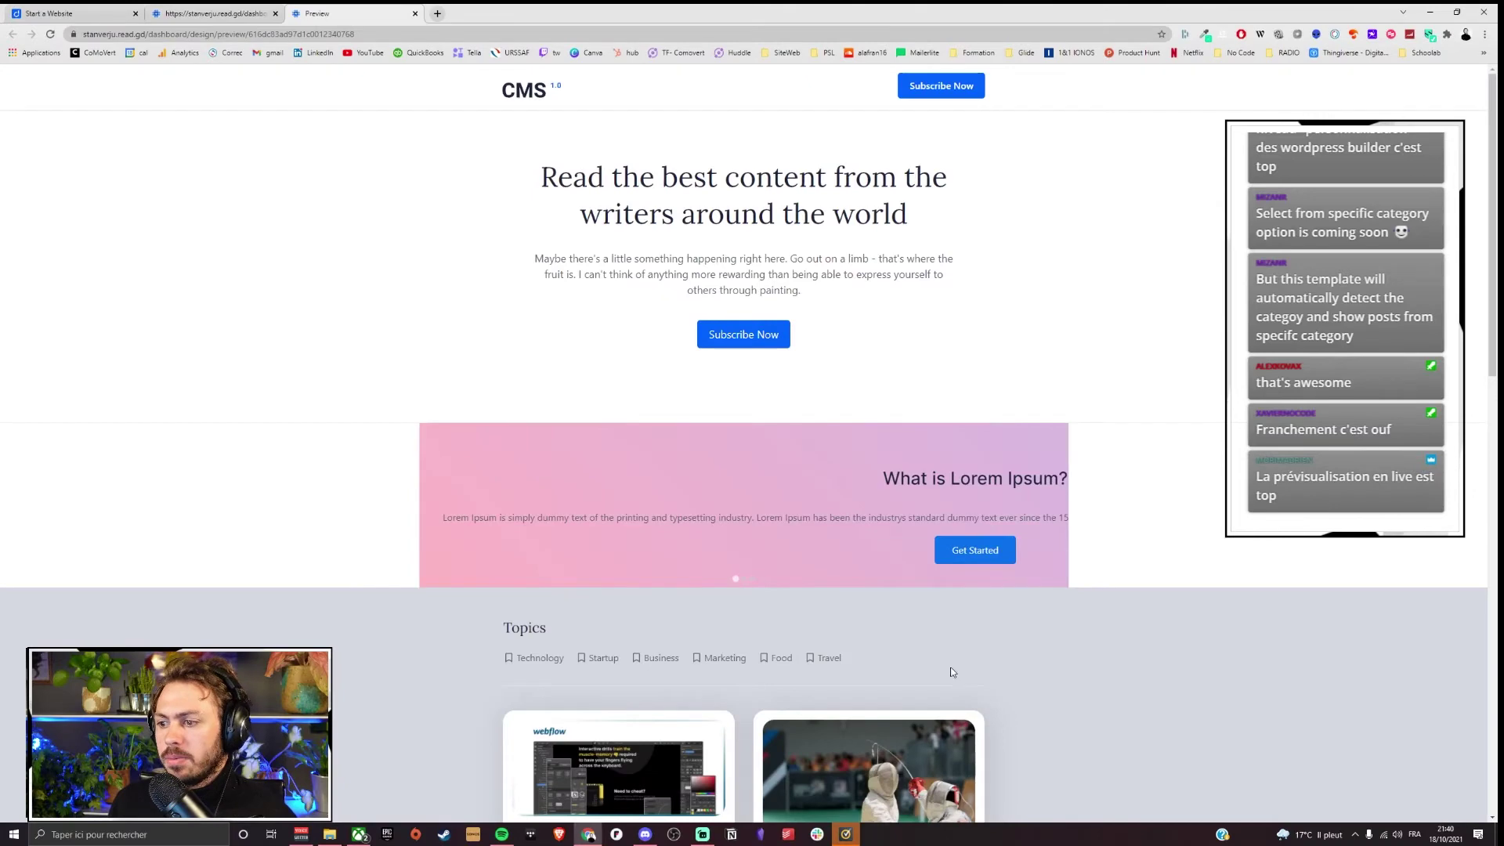
pyautogui.scroll(-4, 951, 666)
pyautogui.click(811, 633)
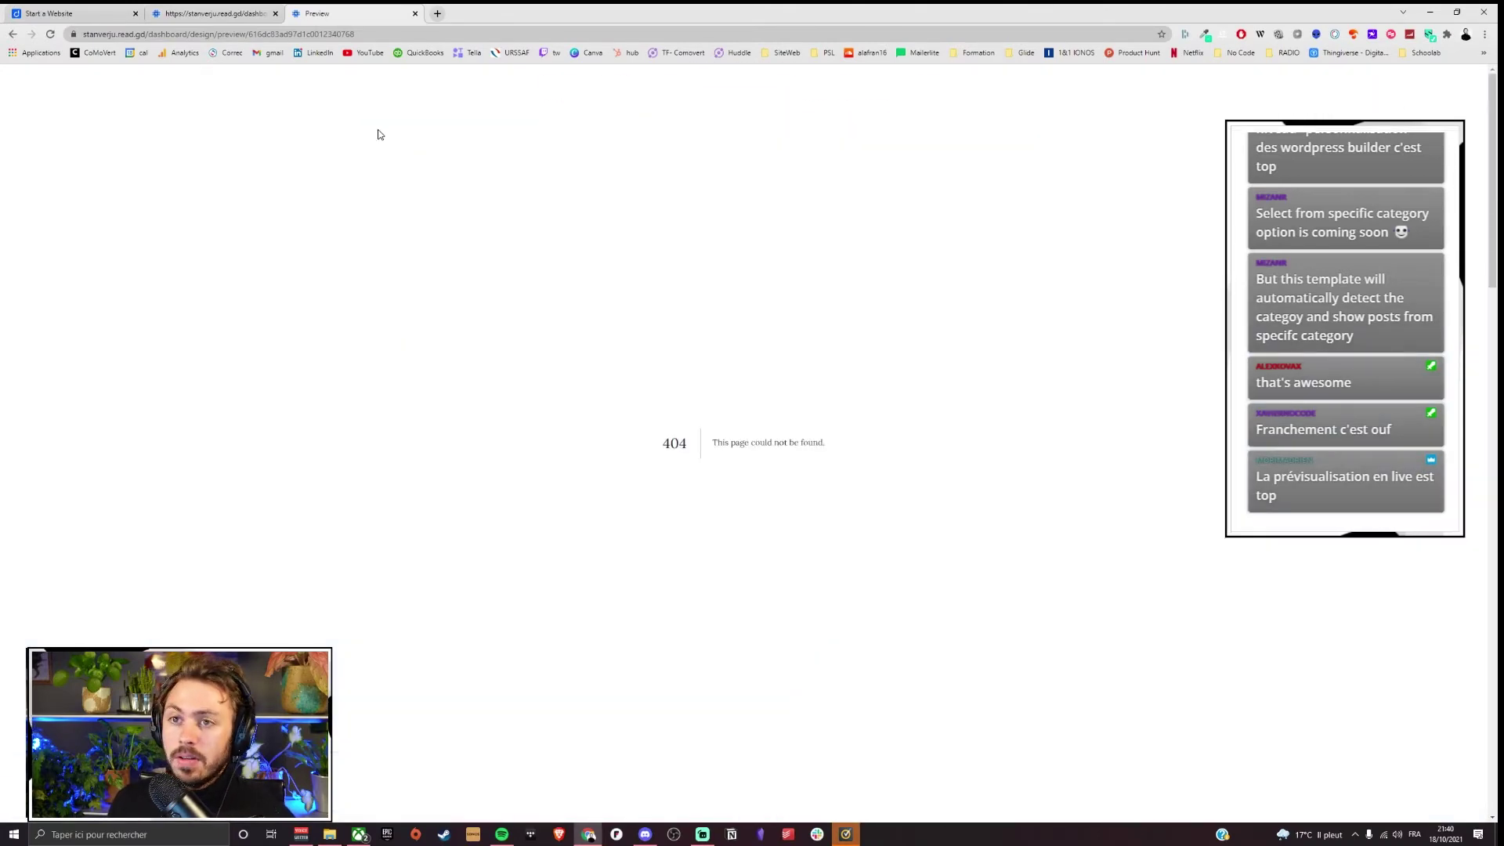
pyautogui.click(416, 14)
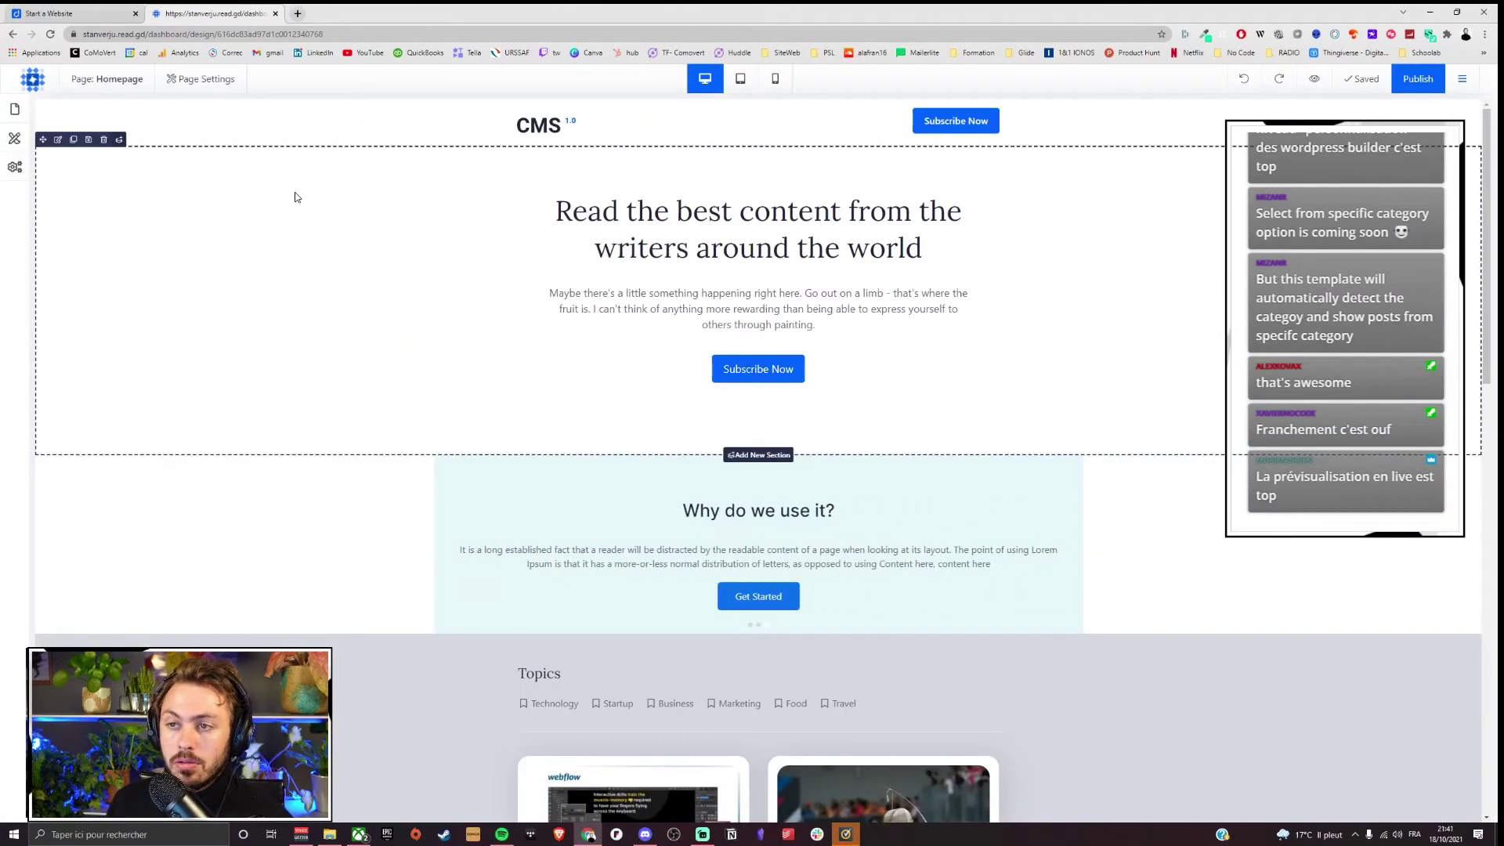
# Step: Switch to the Post Template, open its preview and close it again
pyautogui.click(14, 109)
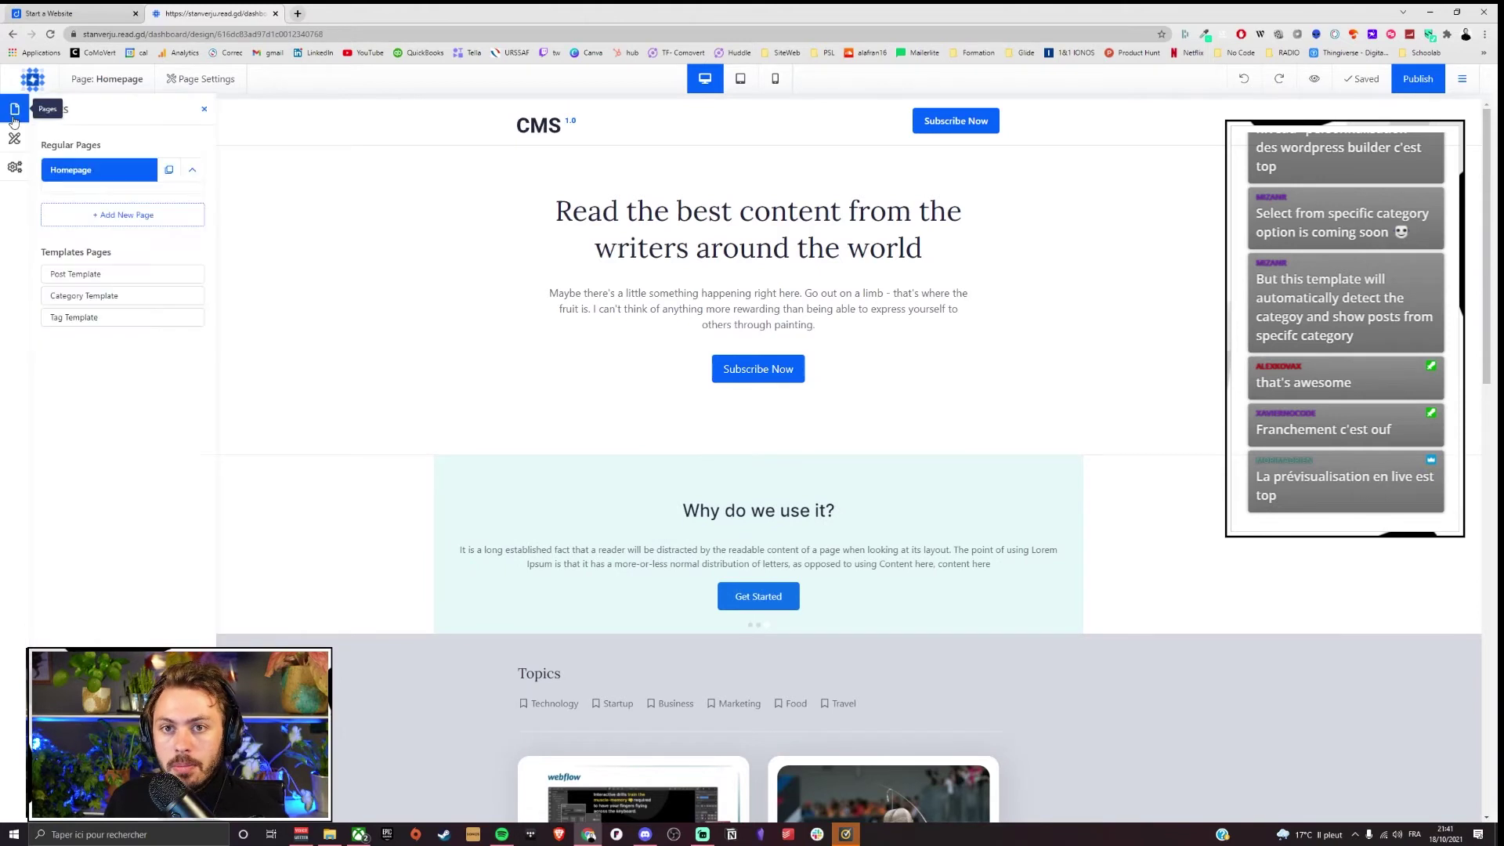
pyautogui.click(86, 276)
pyautogui.click(1310, 86)
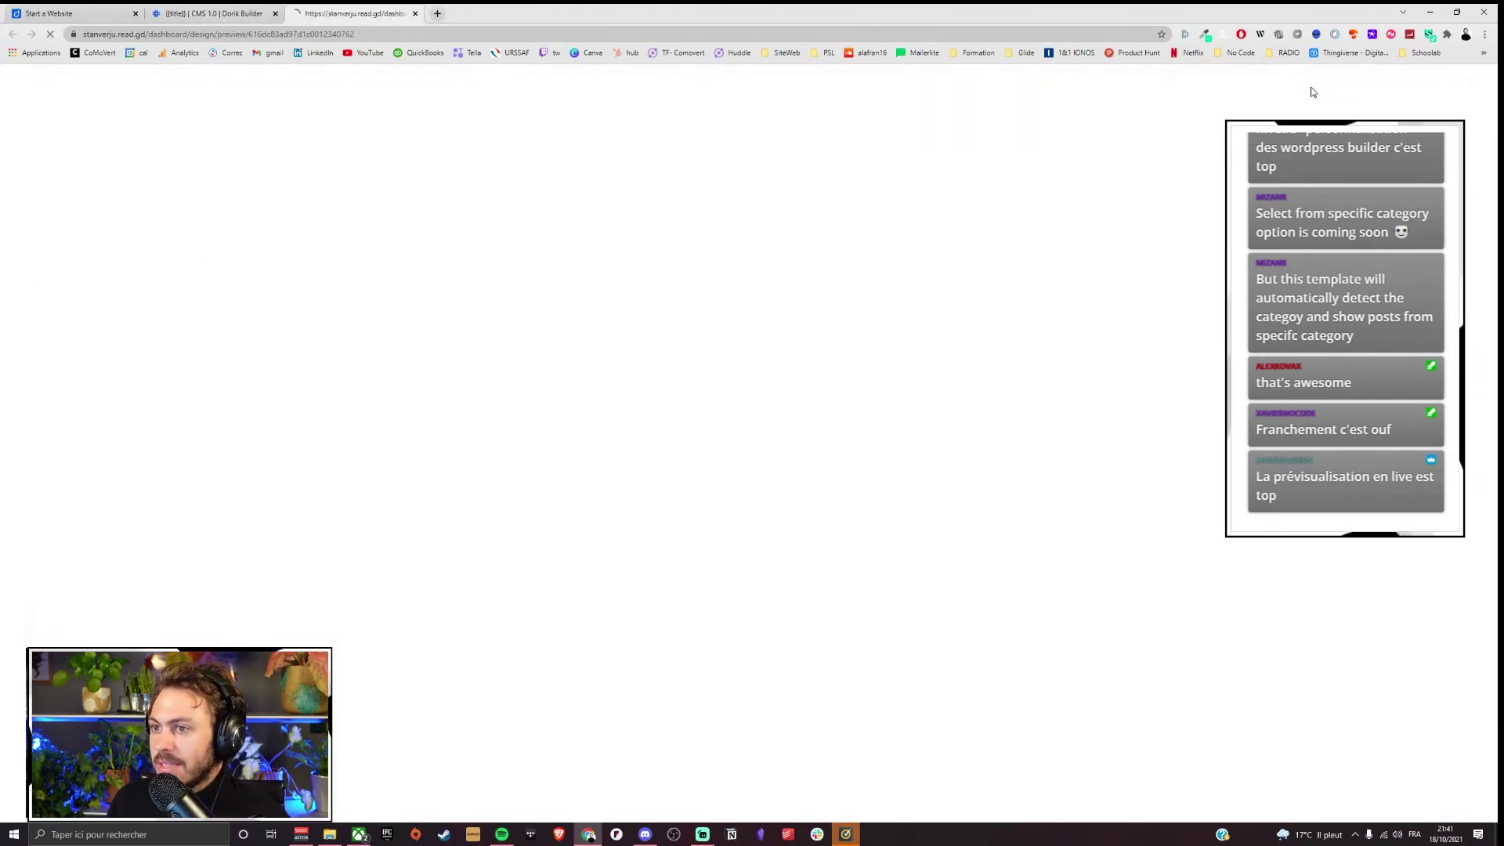
pyautogui.click(416, 13)
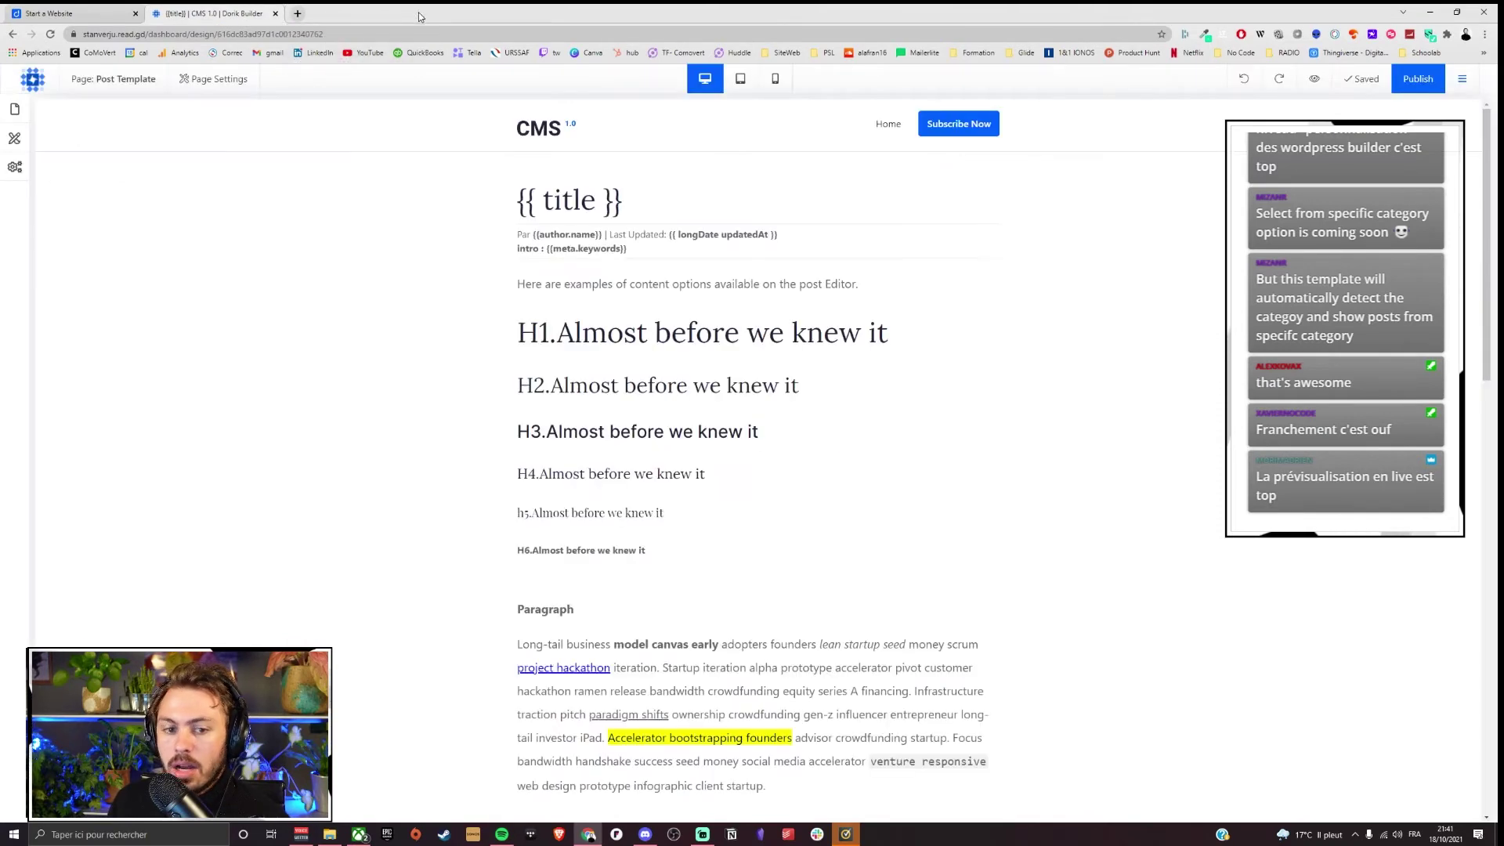
# Step: Switch to the Homepage, try to open the Webflow post from its card in the editor and reselect the Homepage
pyautogui.click(15, 108)
pyautogui.click(79, 169)
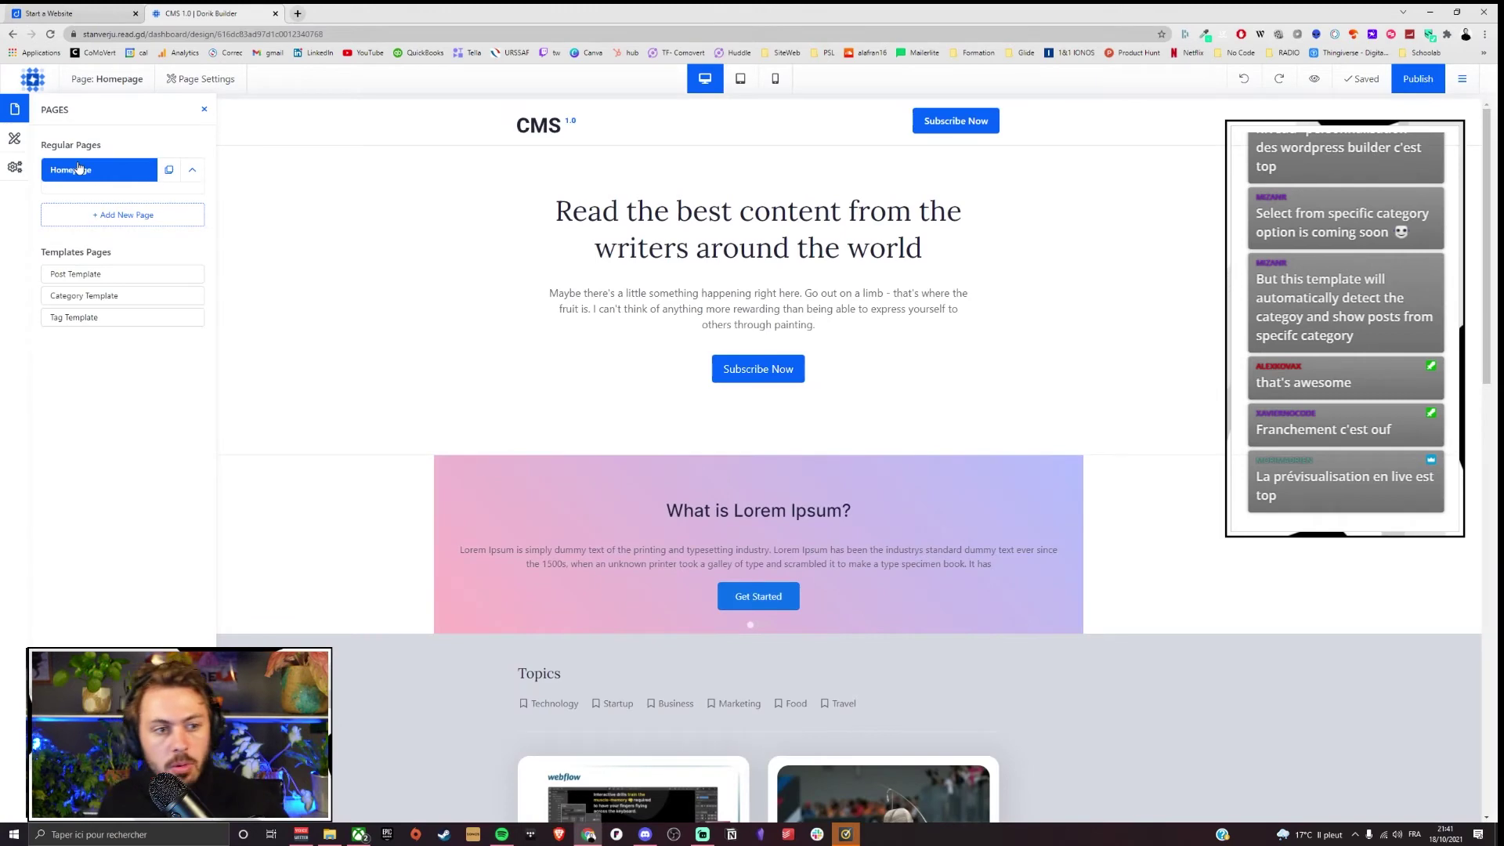
pyautogui.scroll(-6, 671, 389)
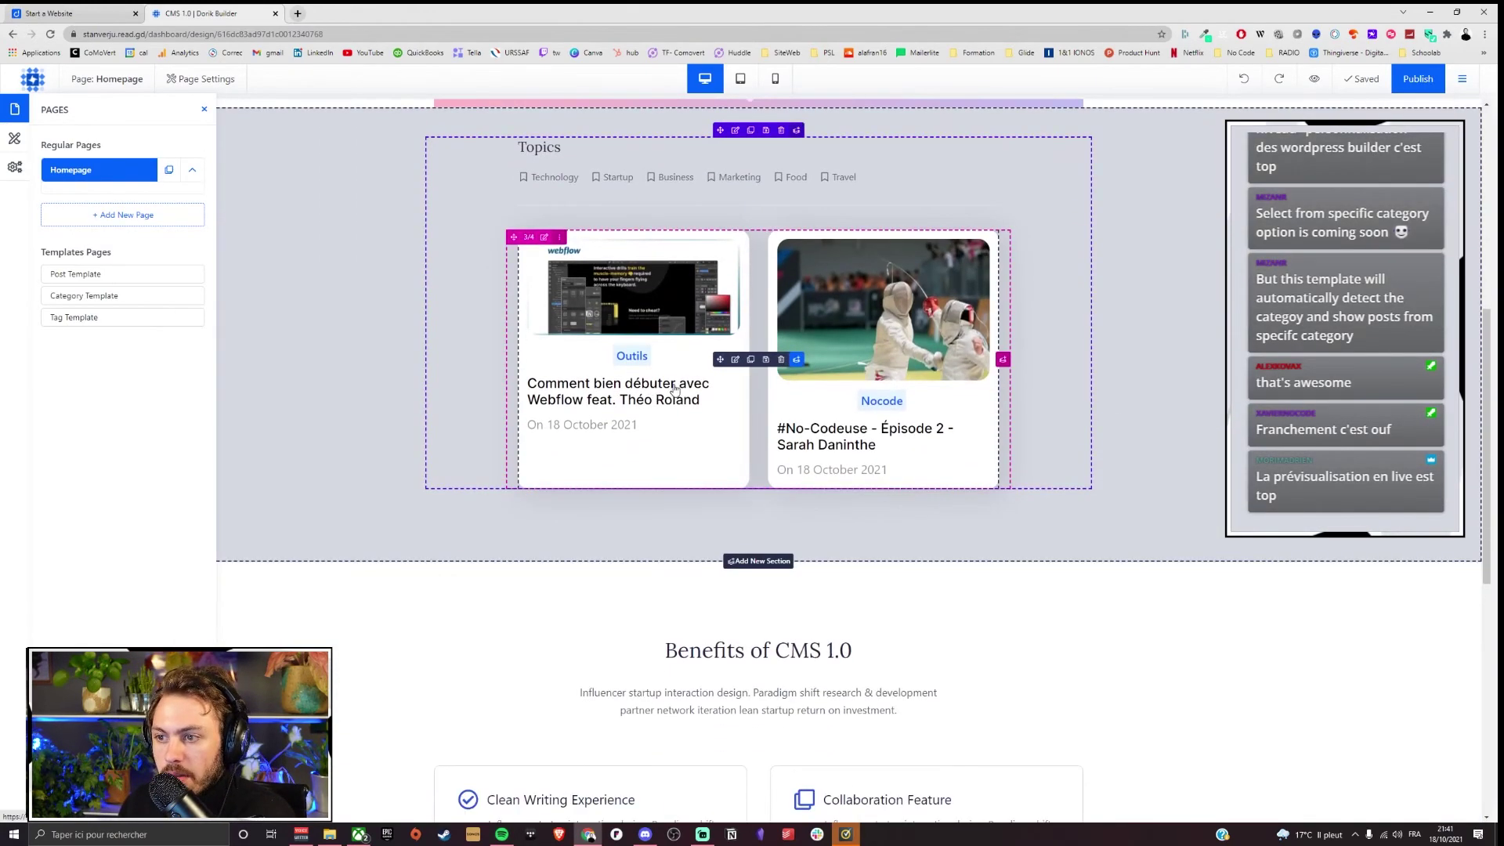
pyautogui.click(642, 390)
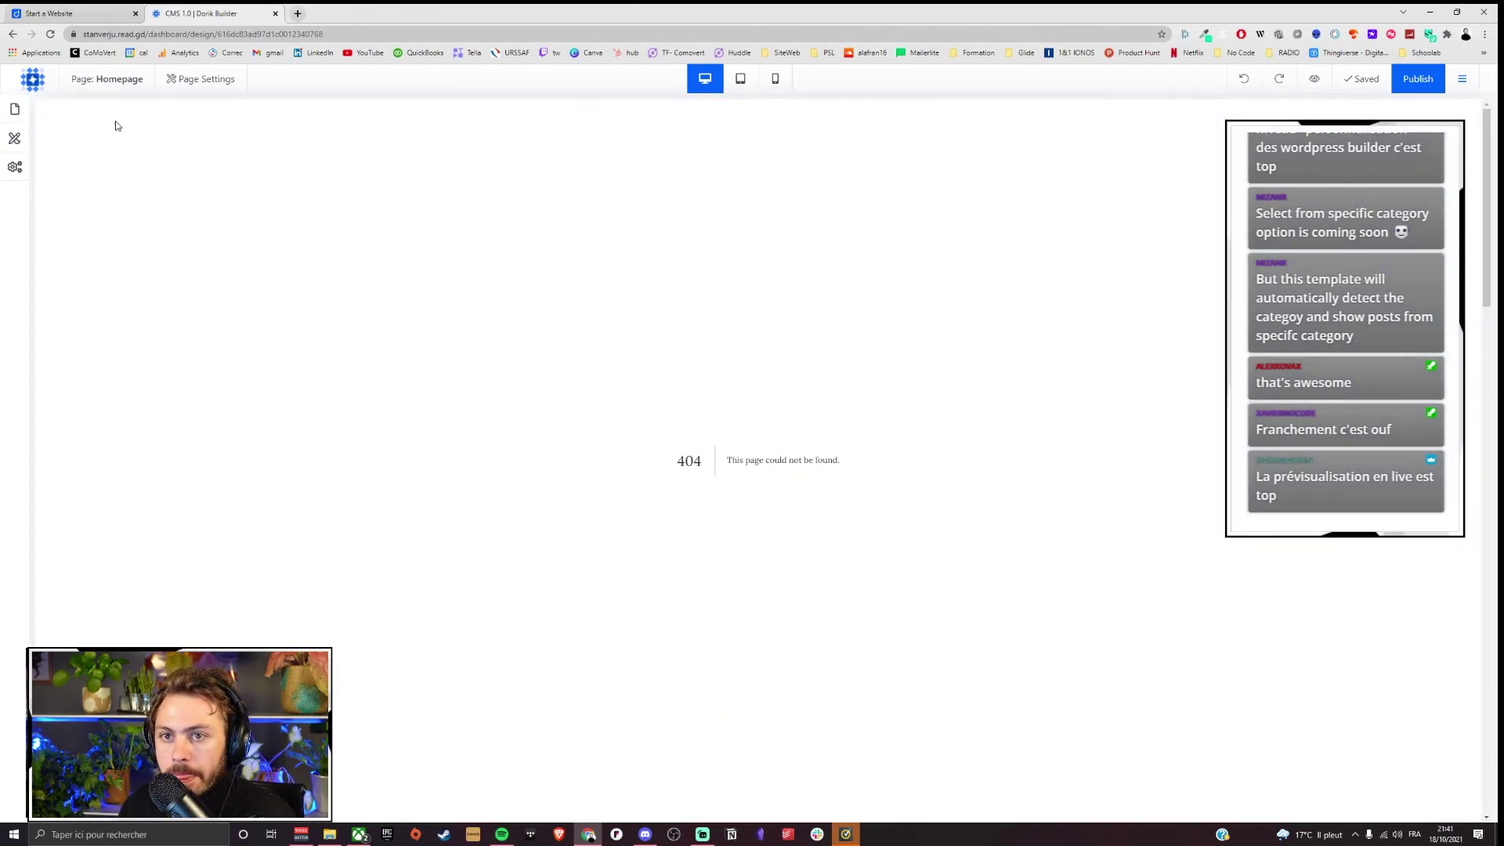
pyautogui.click(14, 109)
pyautogui.click(82, 177)
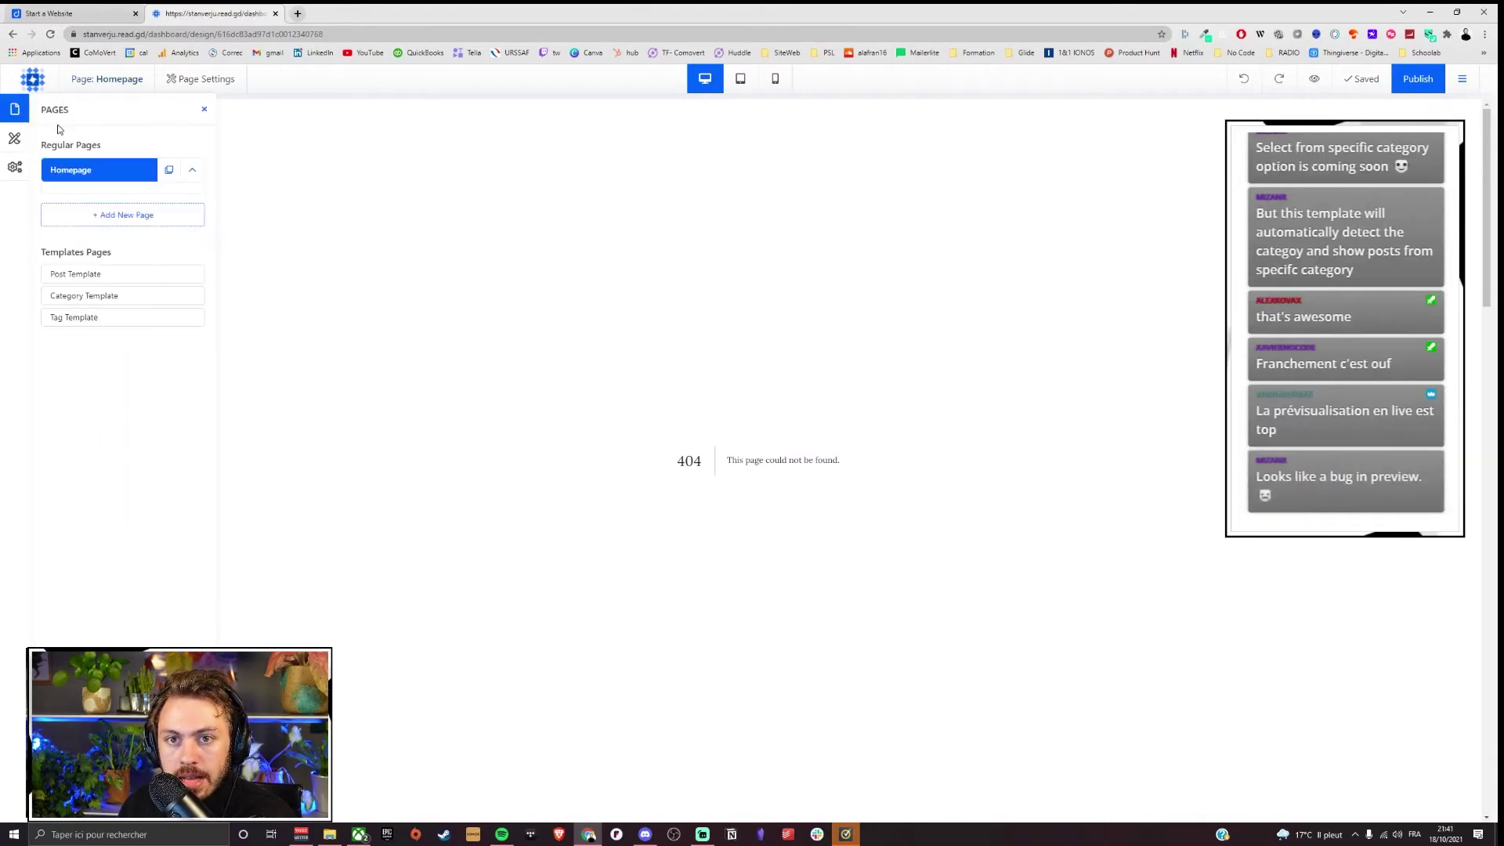
# Step: Return to the site dashboard, visit and close the live site, and reopen the site design
pyautogui.click(32, 78)
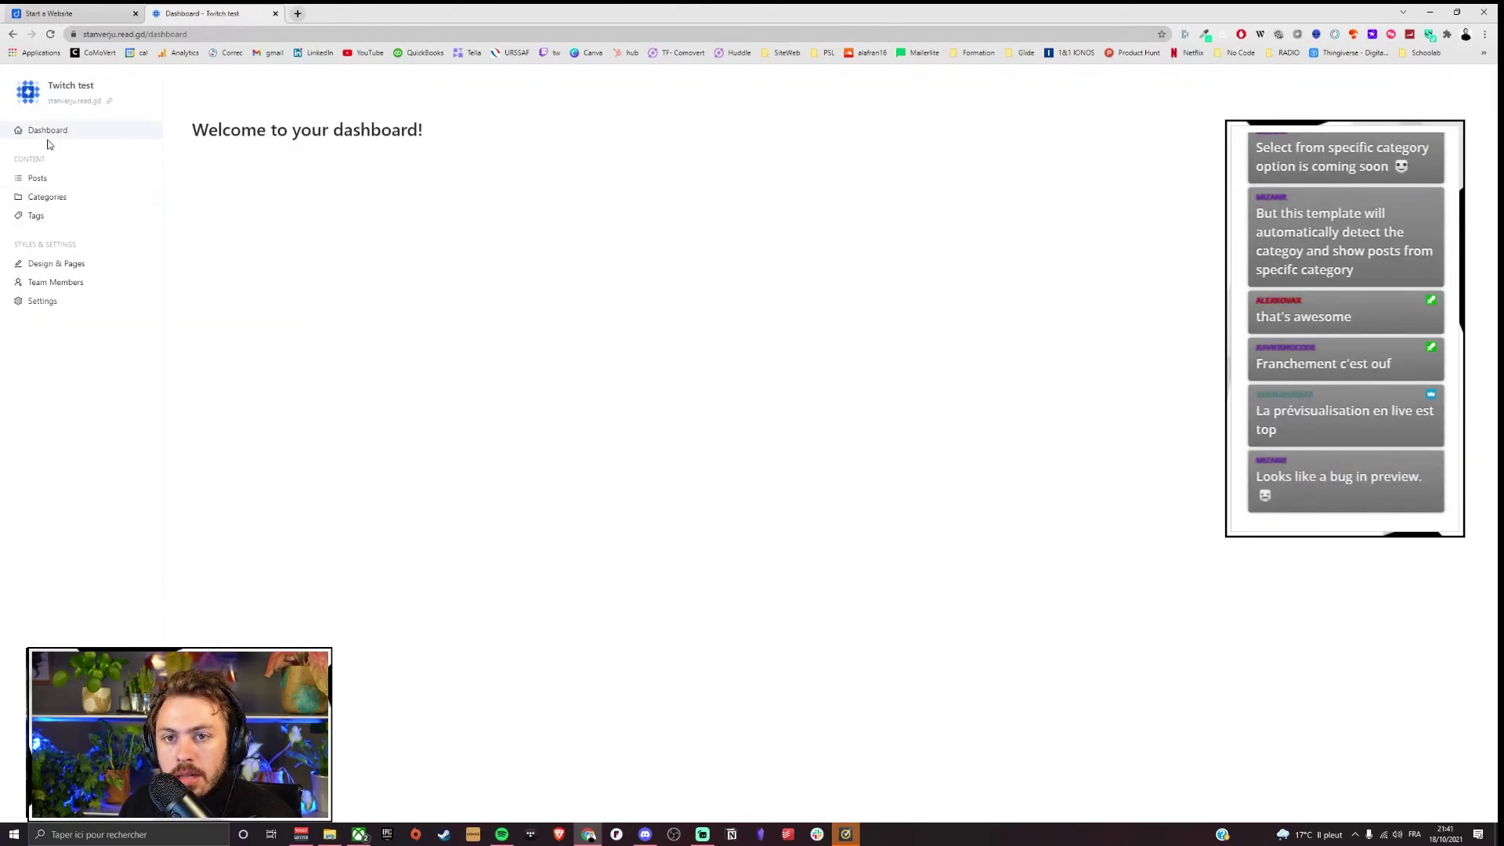
pyautogui.click(111, 102)
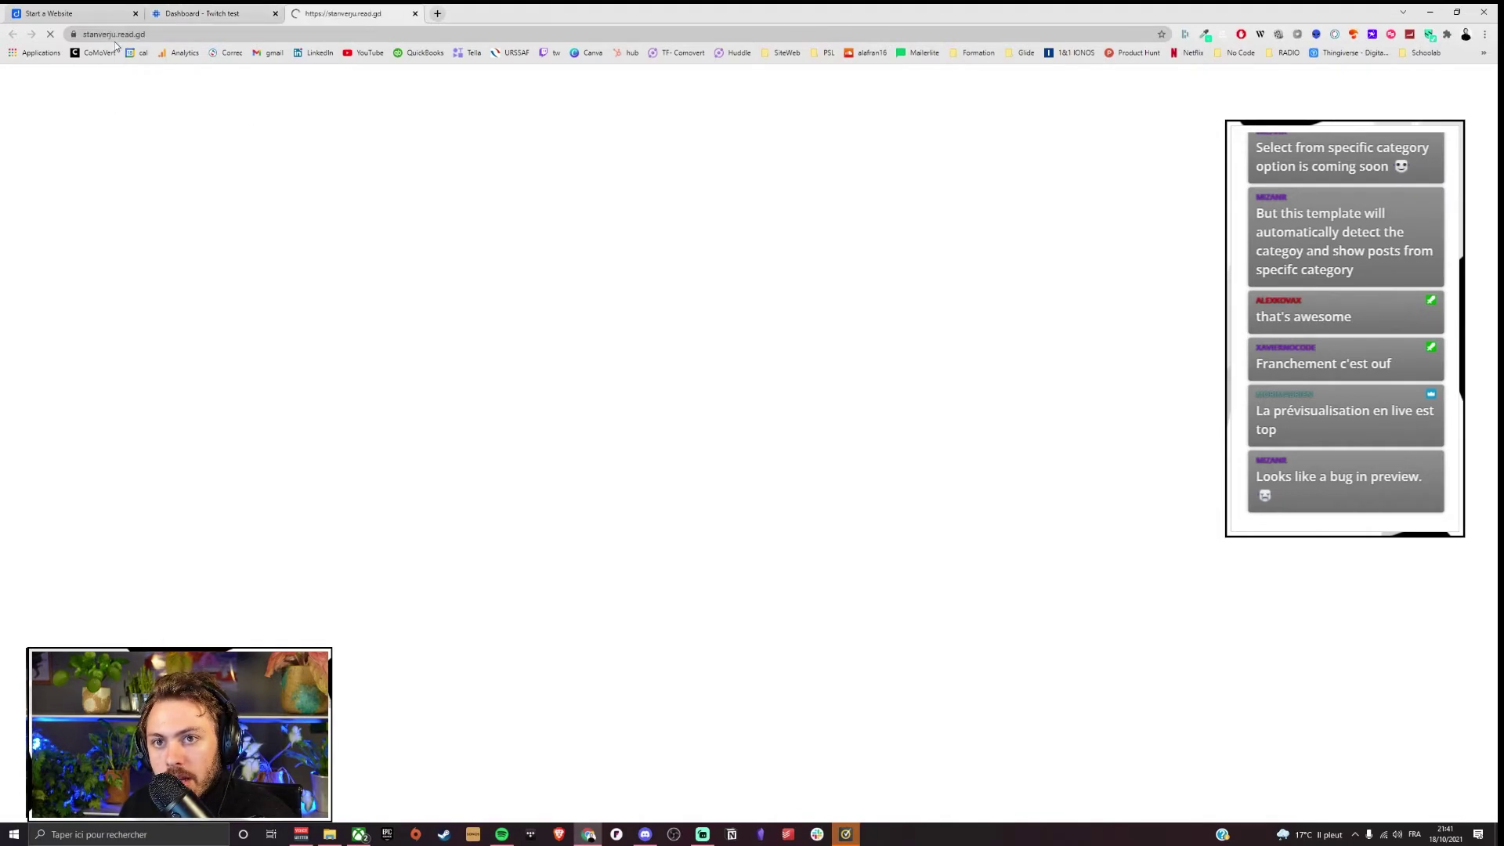
pyautogui.click(415, 13)
pyautogui.click(56, 265)
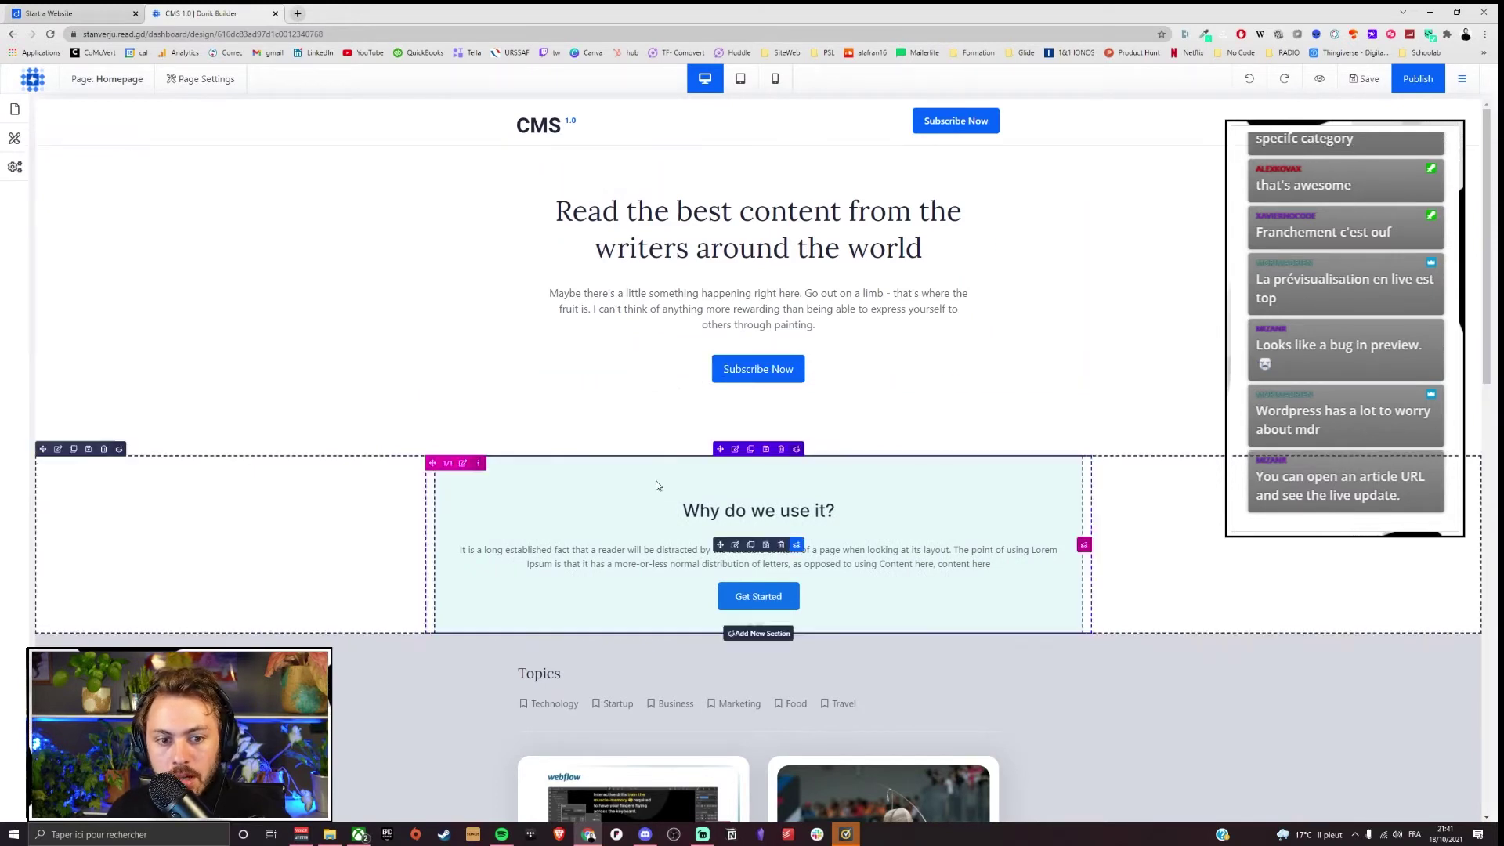
# Step: Go to the dashboard's blog posts, copy the published Webflow post's link and load it in a new browser tab
pyautogui.click(33, 80)
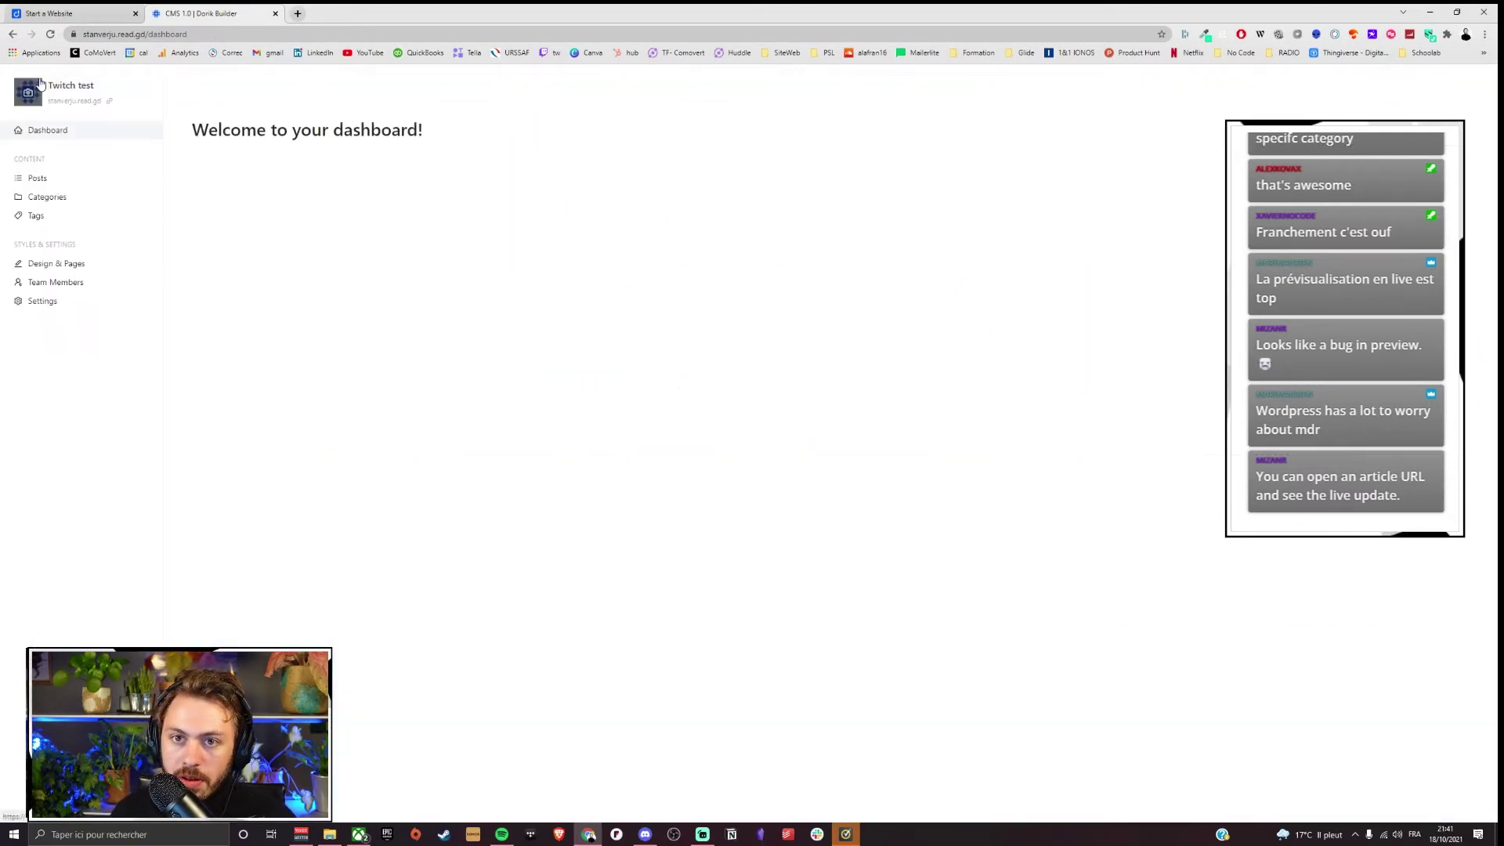
pyautogui.click(34, 180)
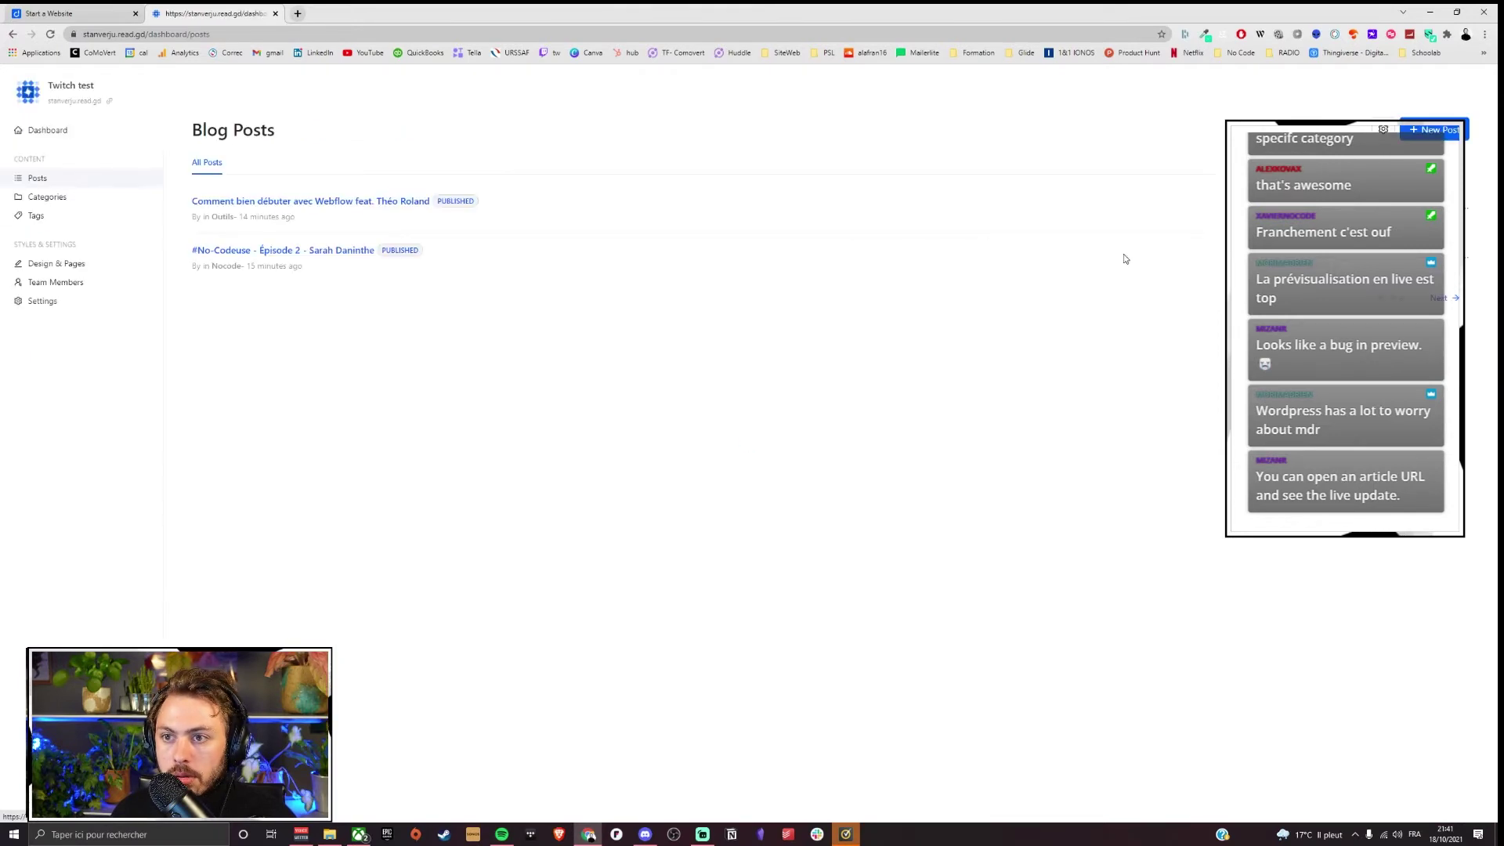
pyautogui.click(1474, 211)
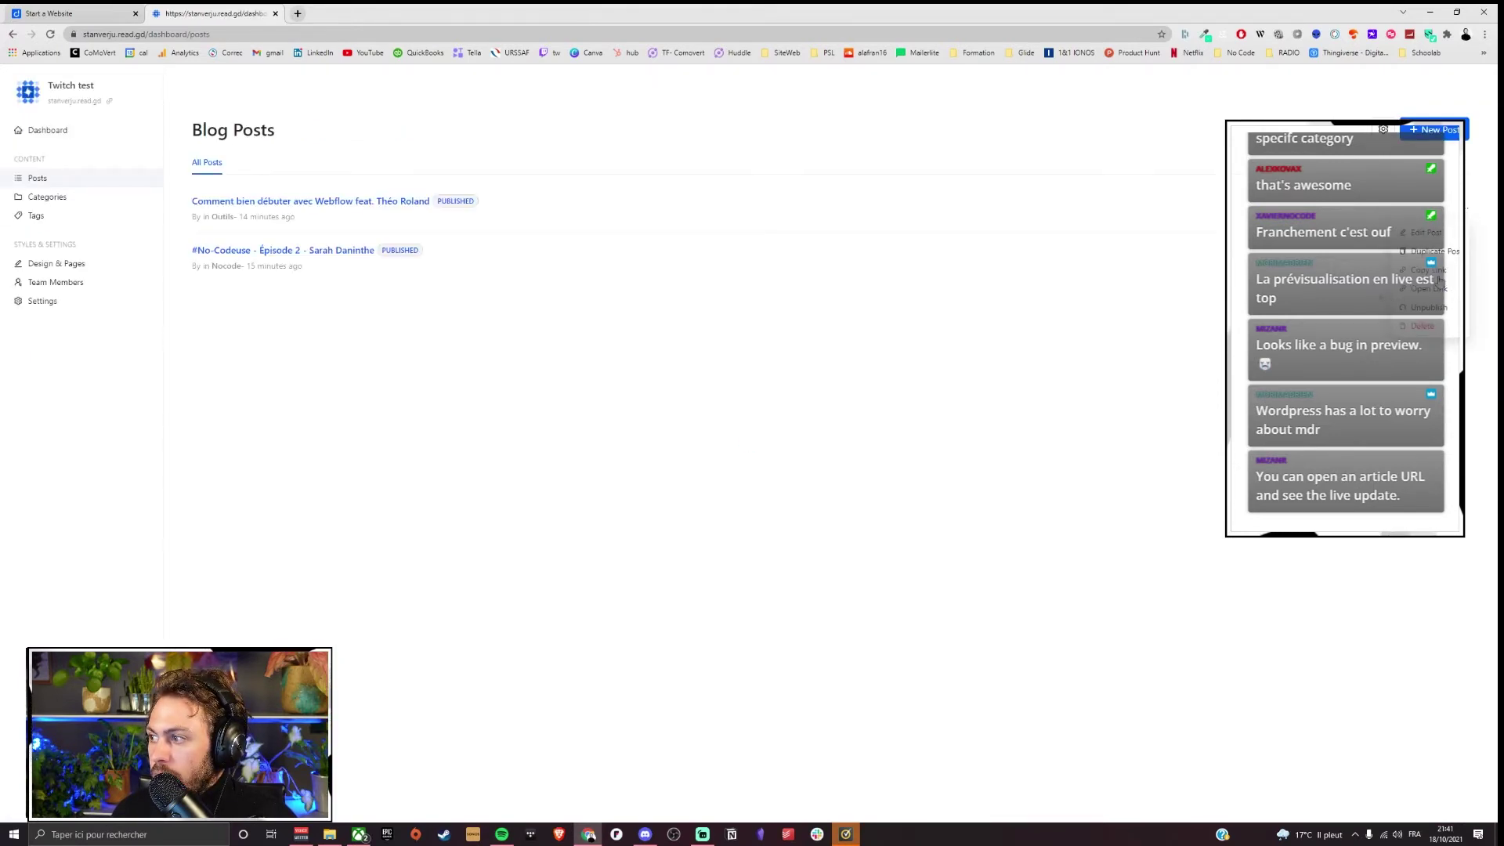
pyautogui.click(1428, 270)
pyautogui.click(298, 14)
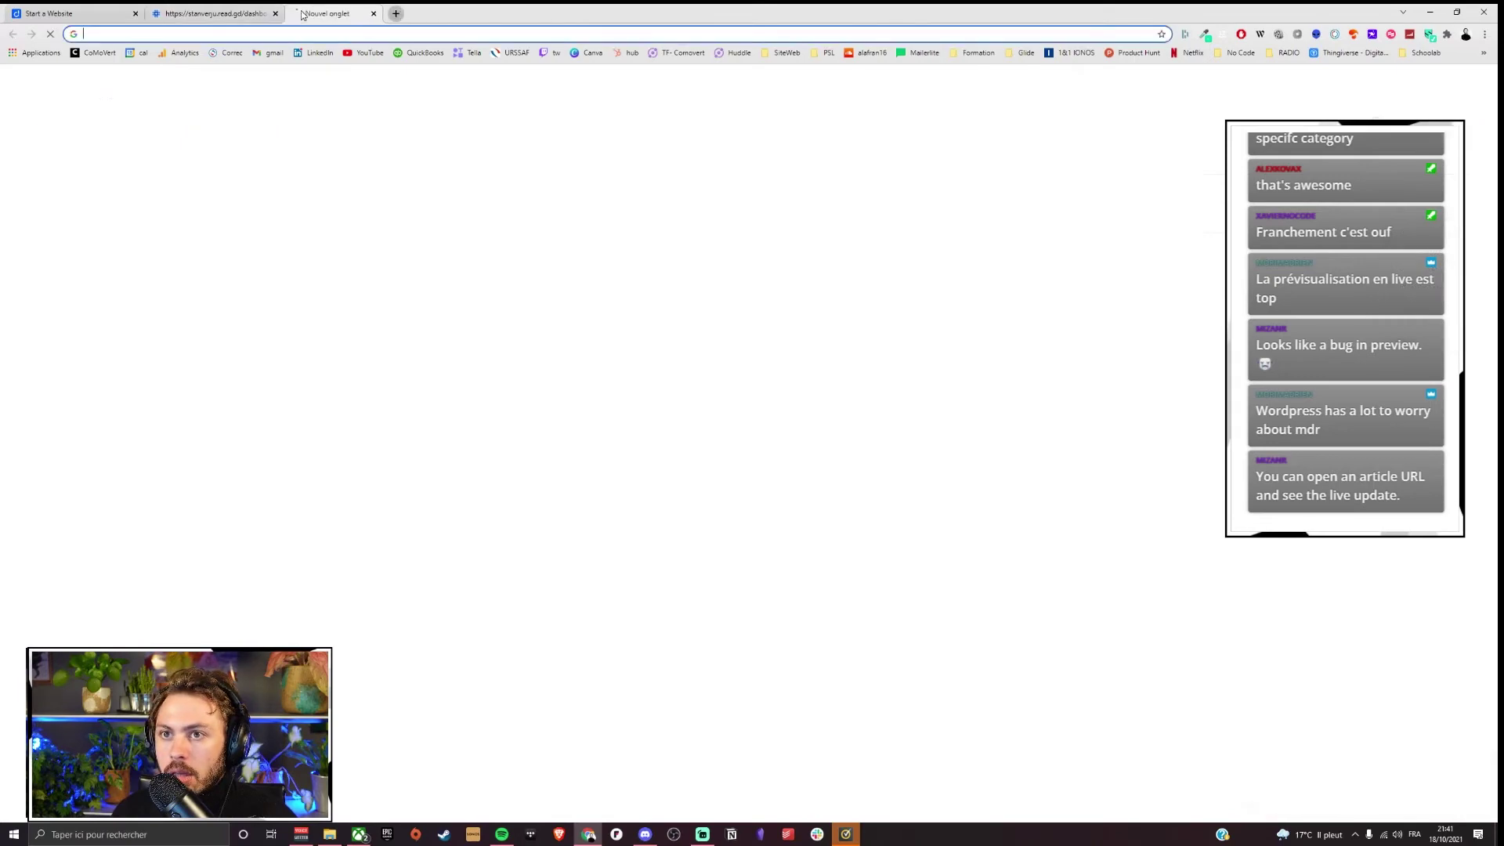
pyautogui.hotkey('ctrl', 'v')
pyautogui.press('Return')
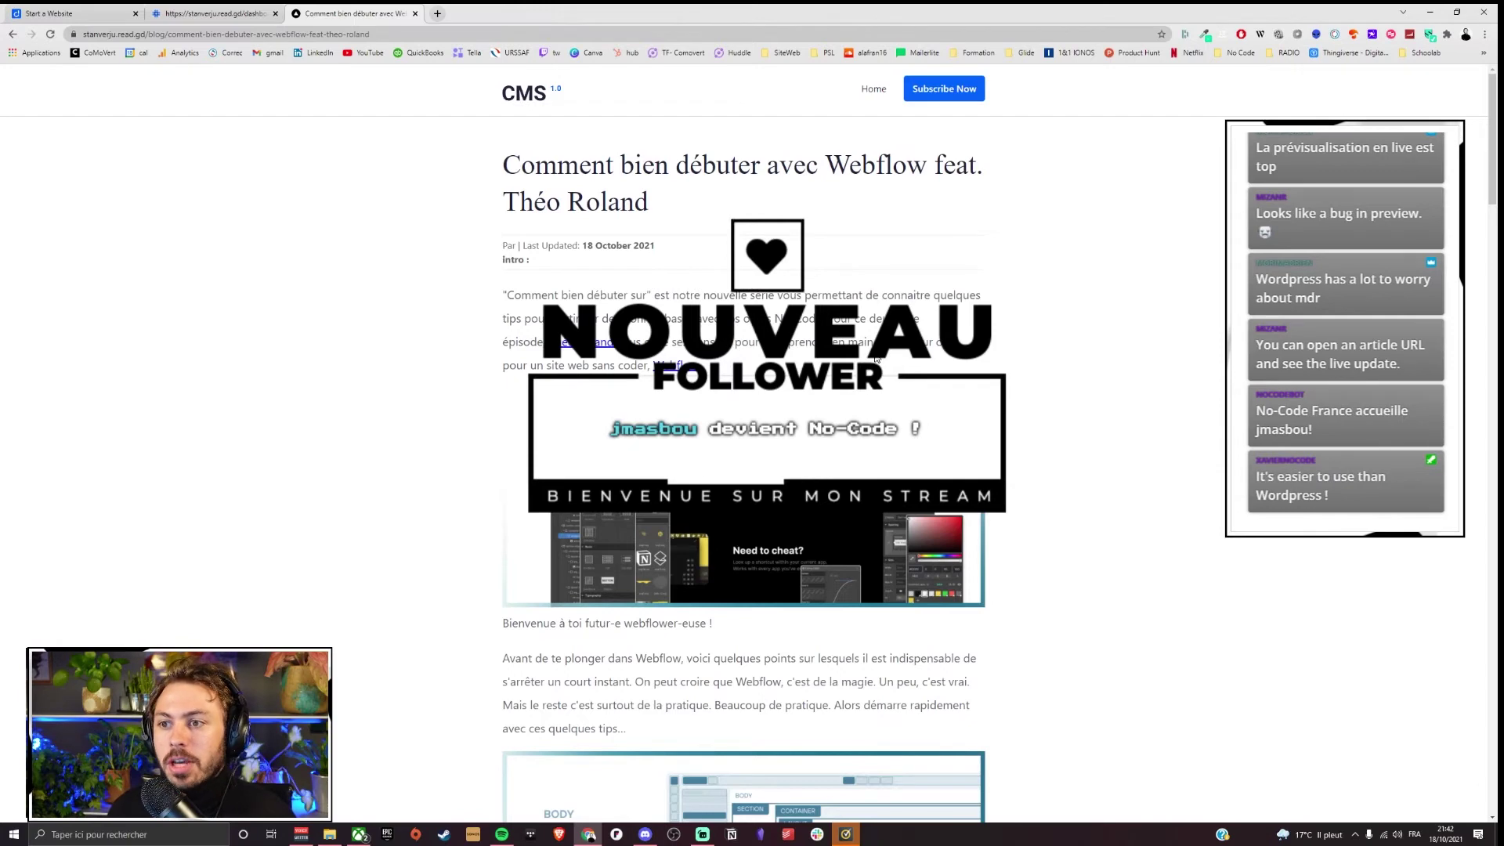
# Step: Examine the live Webflow post from its title and intro down to the resources and subscription section
pyautogui.doubleClick(505, 260)
pyautogui.moveTo(593, 246); pyautogui.dragTo(654, 246)
pyautogui.moveTo(655, 157); pyautogui.dragTo(690, 321)
pyautogui.scroll(-17, 716, 379)
pyautogui.scroll(-20, 716, 381)
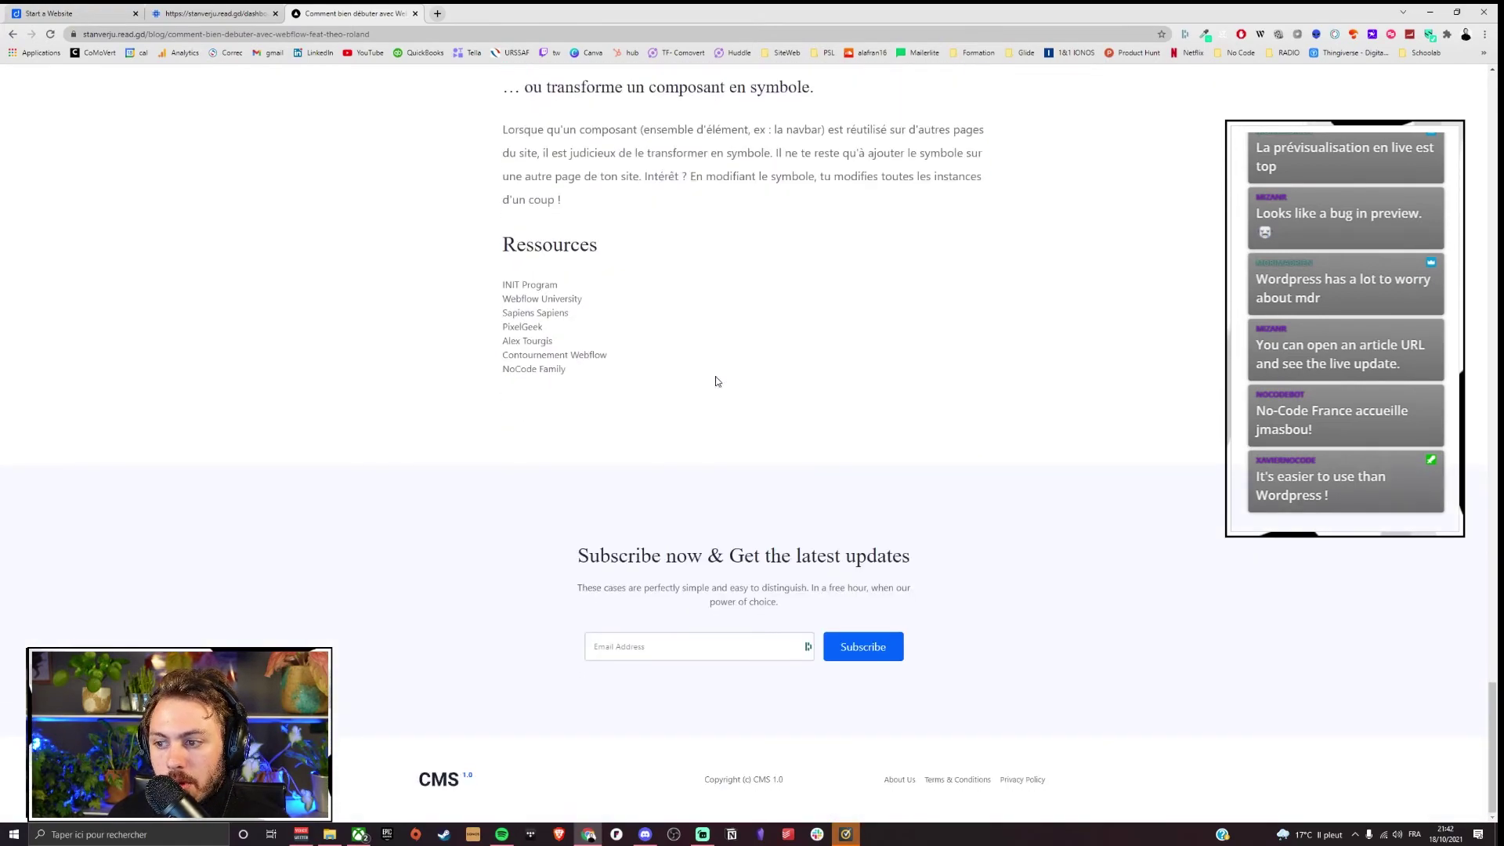
pyautogui.moveTo(564, 561); pyautogui.dragTo(1013, 712)
pyautogui.scroll(7, 1001, 709)
pyautogui.scroll(4, 1002, 709)
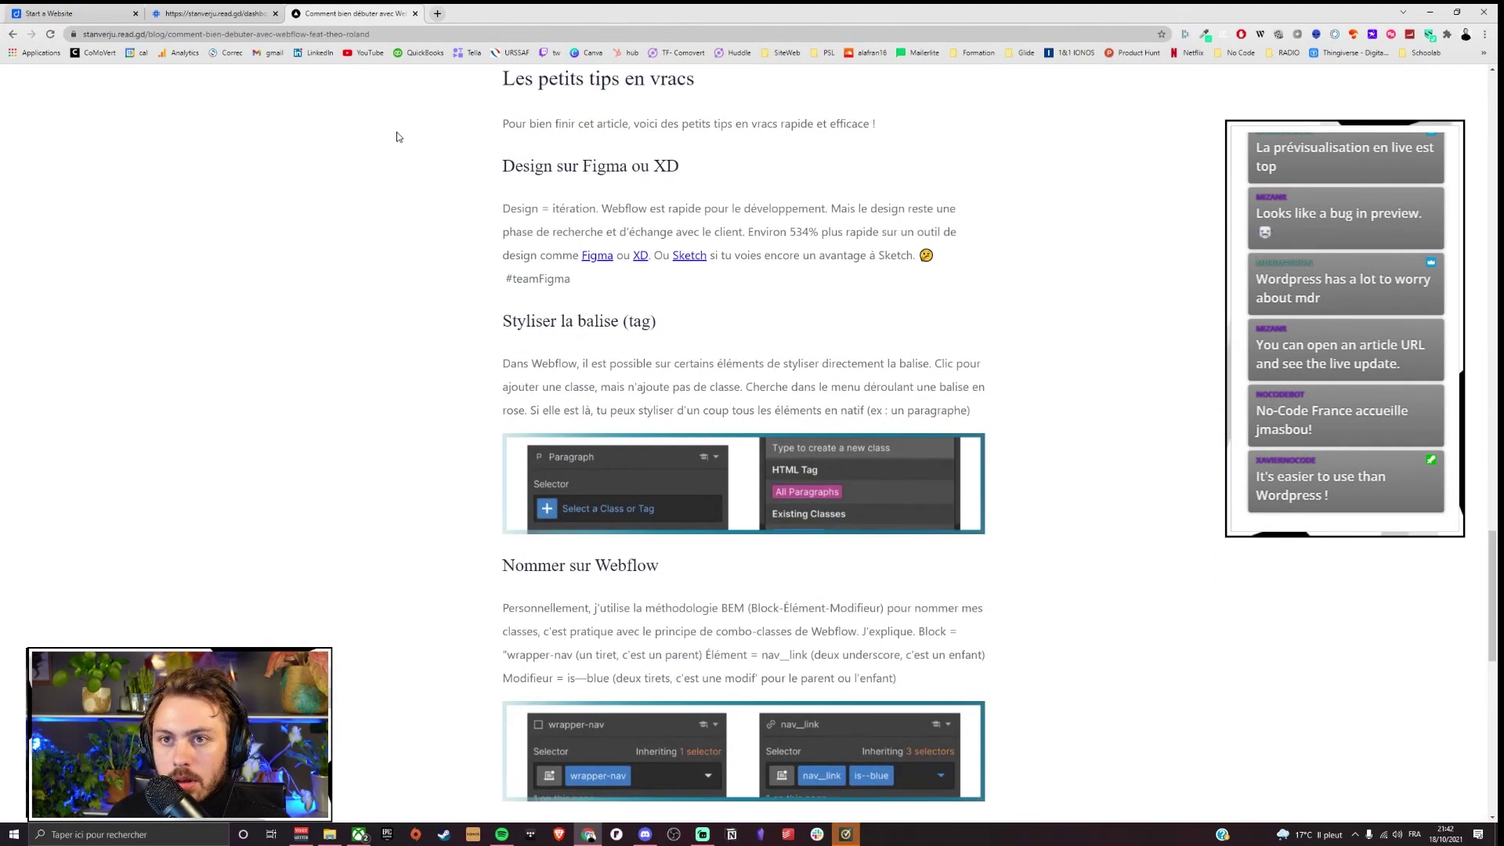
# Step: Try to load the live site's root address and its /blog page
pyautogui.moveTo(390, 38); pyautogui.dragTo(150, 34)
pyautogui.press('BackSpace')
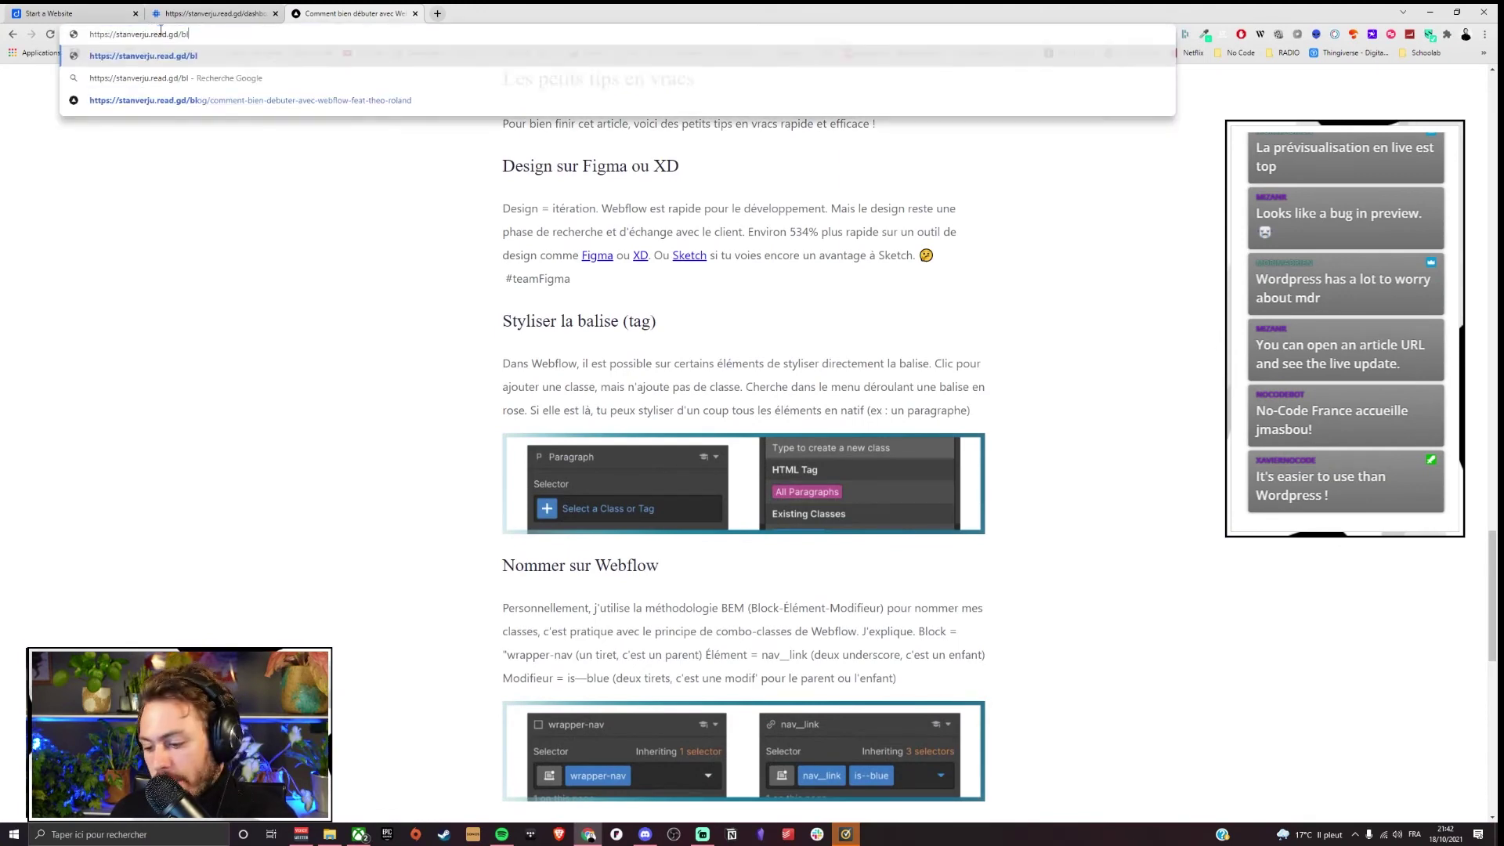
pyautogui.press('Return')
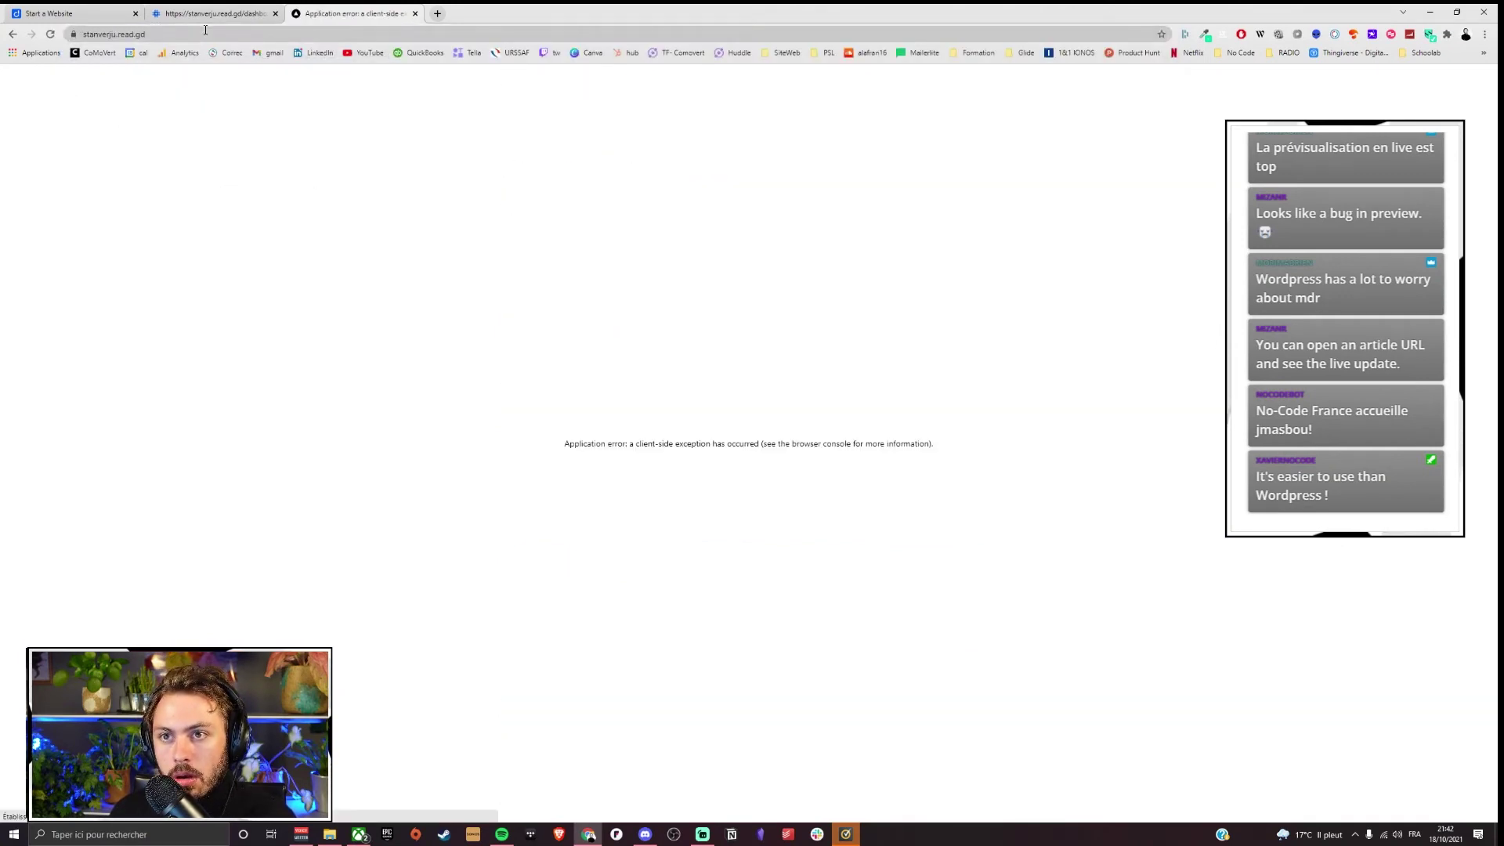
pyautogui.click(172, 31)
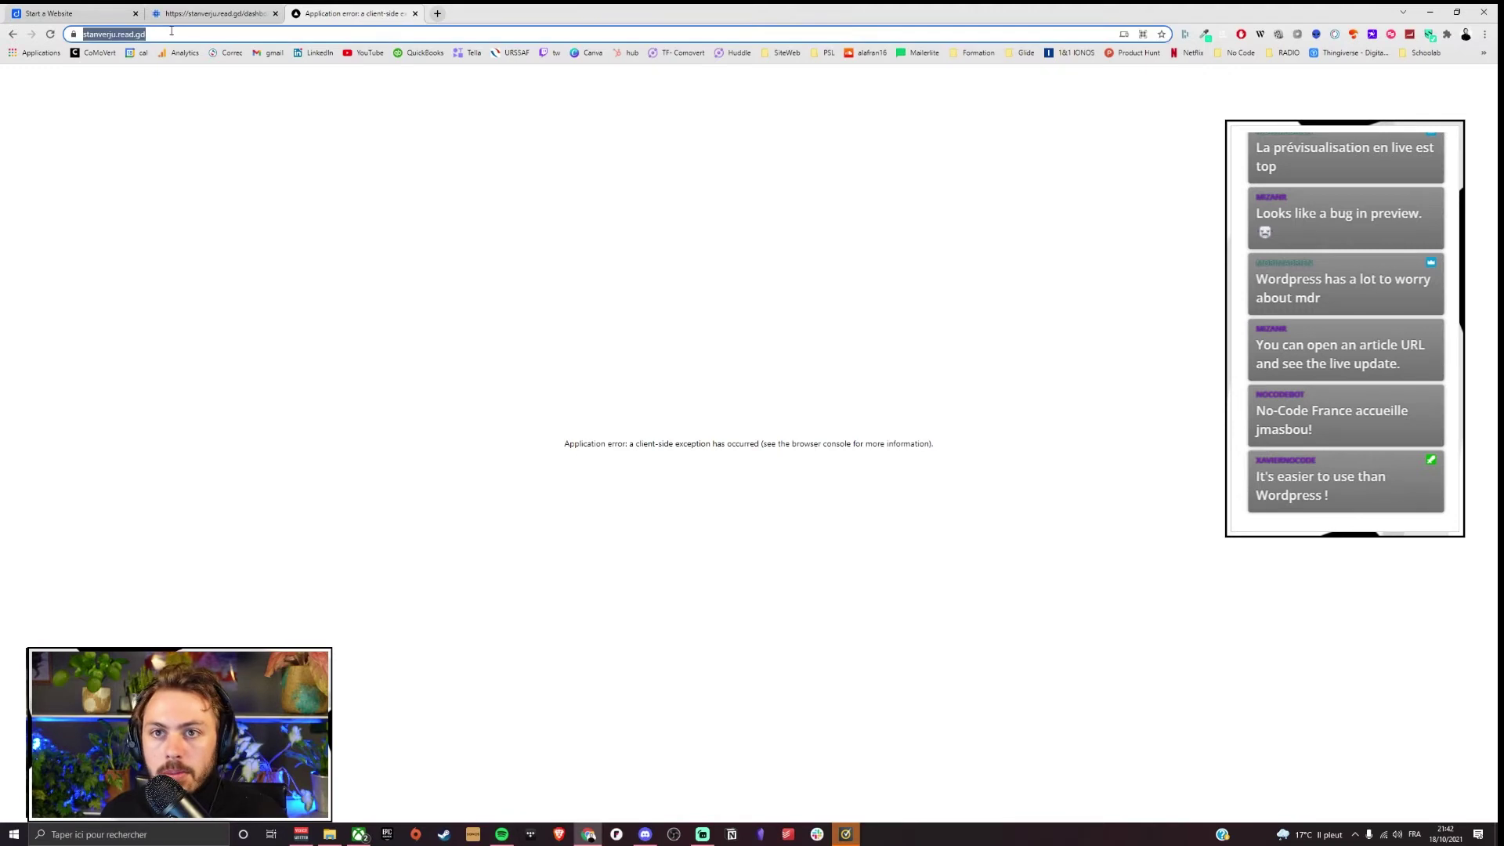
pyautogui.click(172, 31)
pyautogui.write('blog')
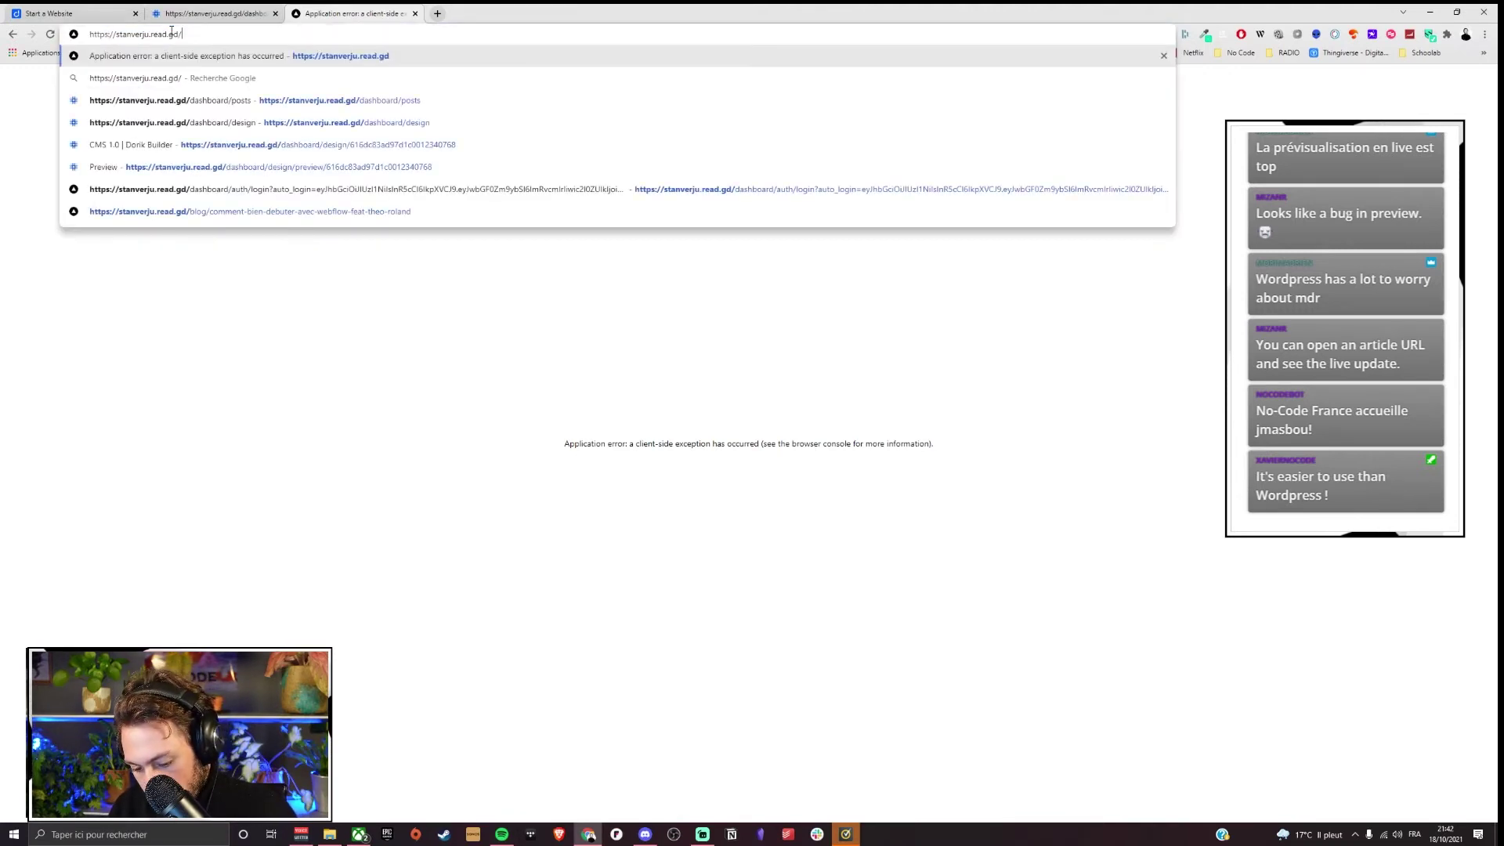
pyautogui.press('Return')
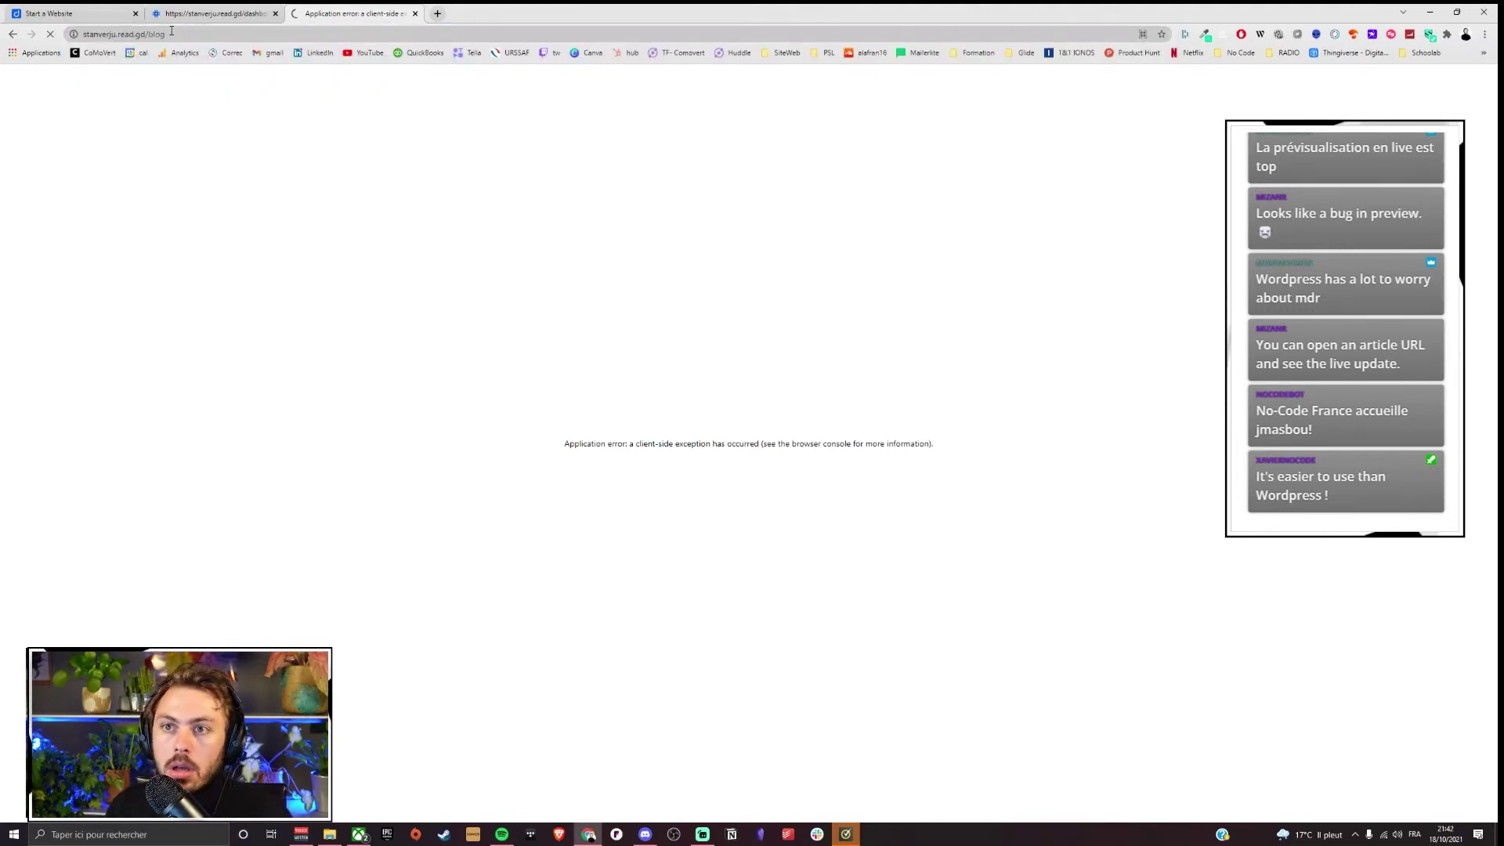
# Step: Open the dashboard's categories, view the category slug setting and close it without changes
pyautogui.click(176, 14)
pyautogui.click(47, 196)
pyautogui.click(1022, 139)
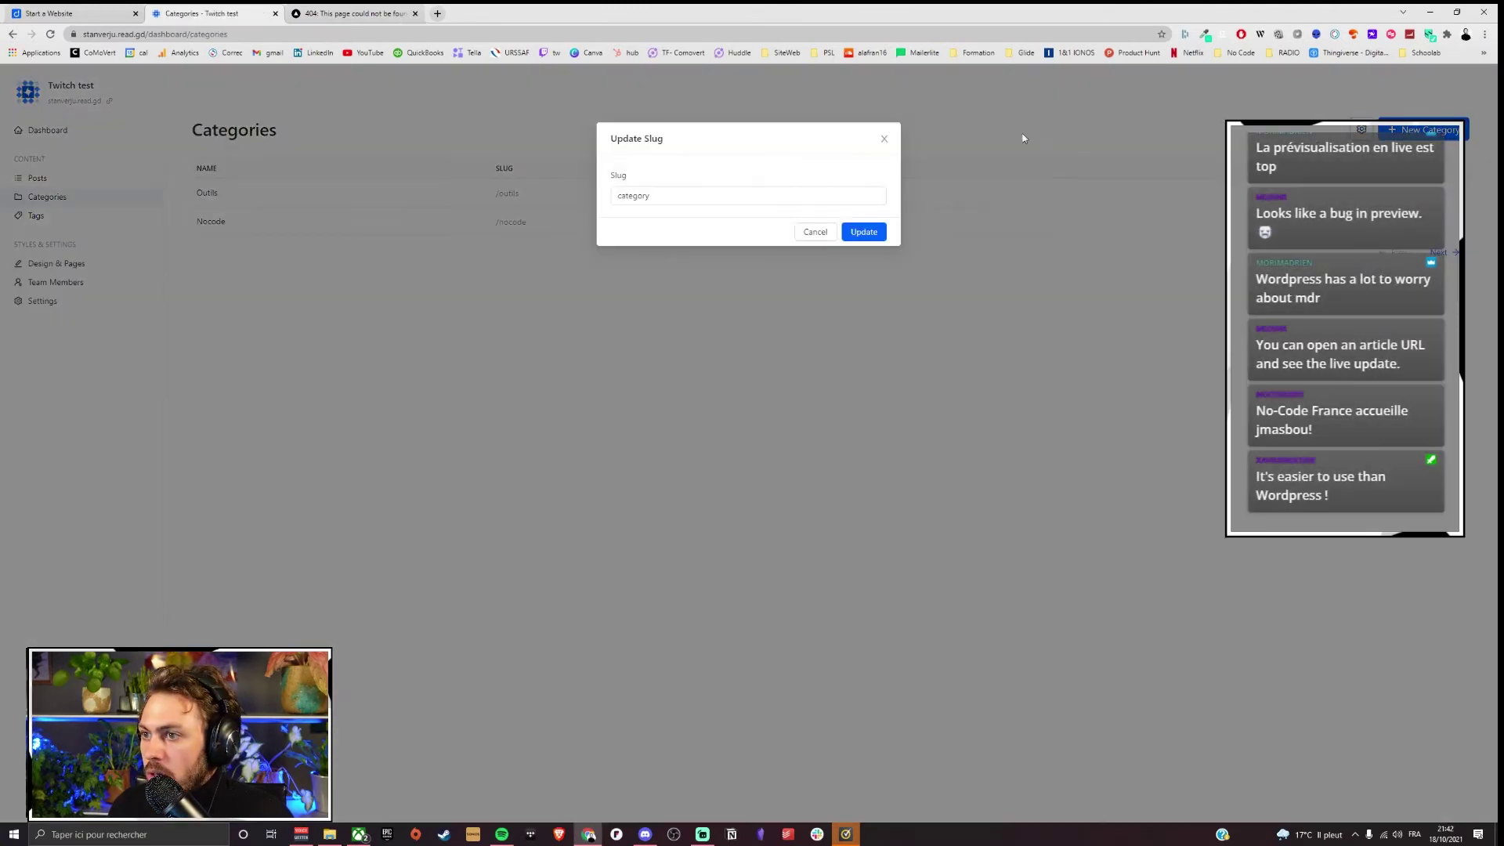
pyautogui.click(886, 138)
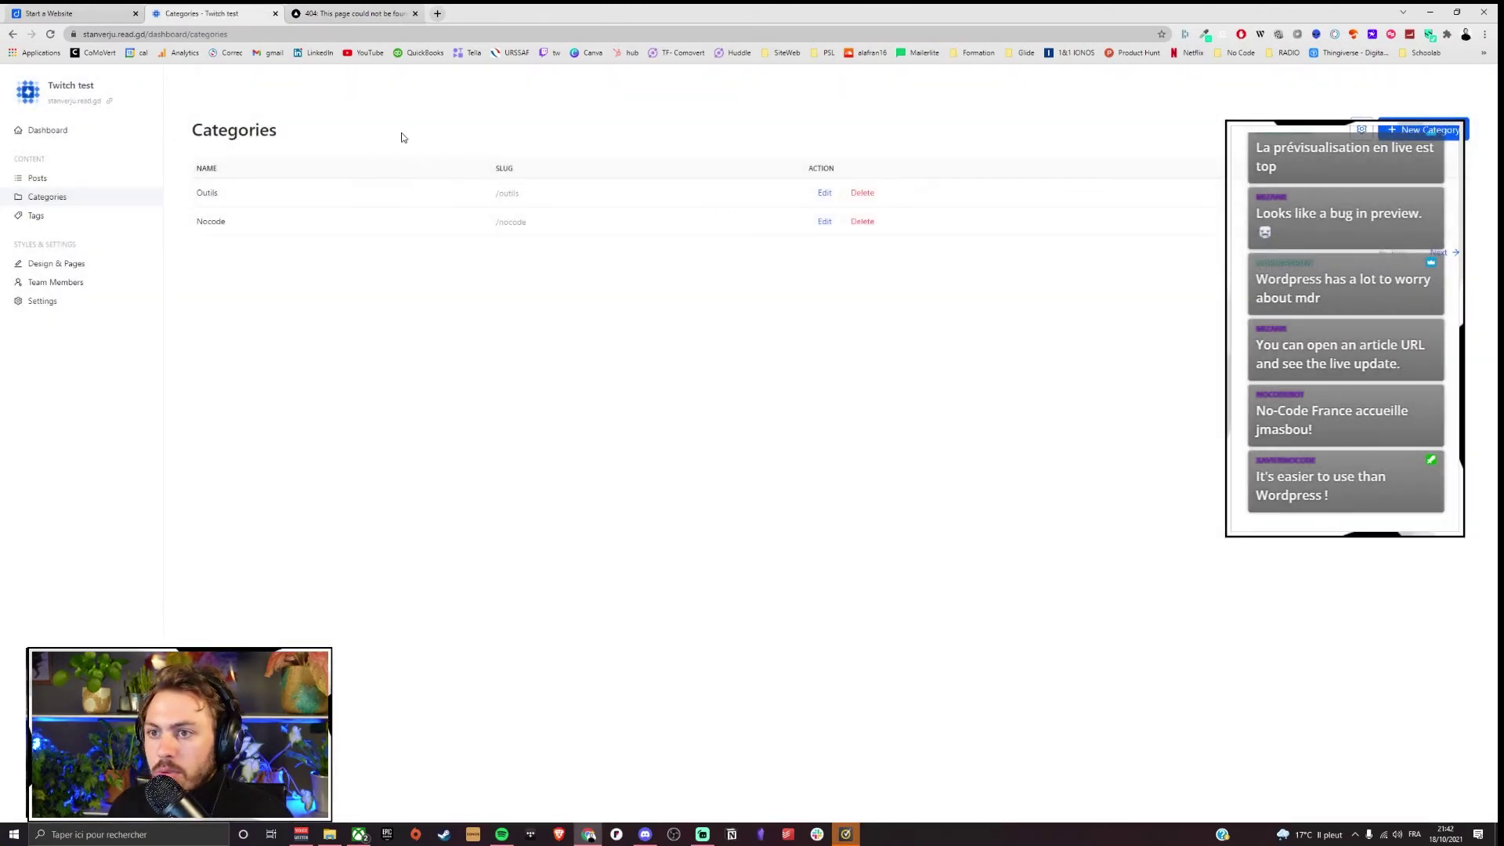
# Step: Load the live site's /category/nocode page and check its category heading
pyautogui.click(324, 14)
pyautogui.click(180, 33)
pyautogui.press('BackSpace')
pyautogui.press('BackSpace')
pyautogui.press('BackSpace')
pyautogui.press('BackSpace')
pyautogui.write('cate')
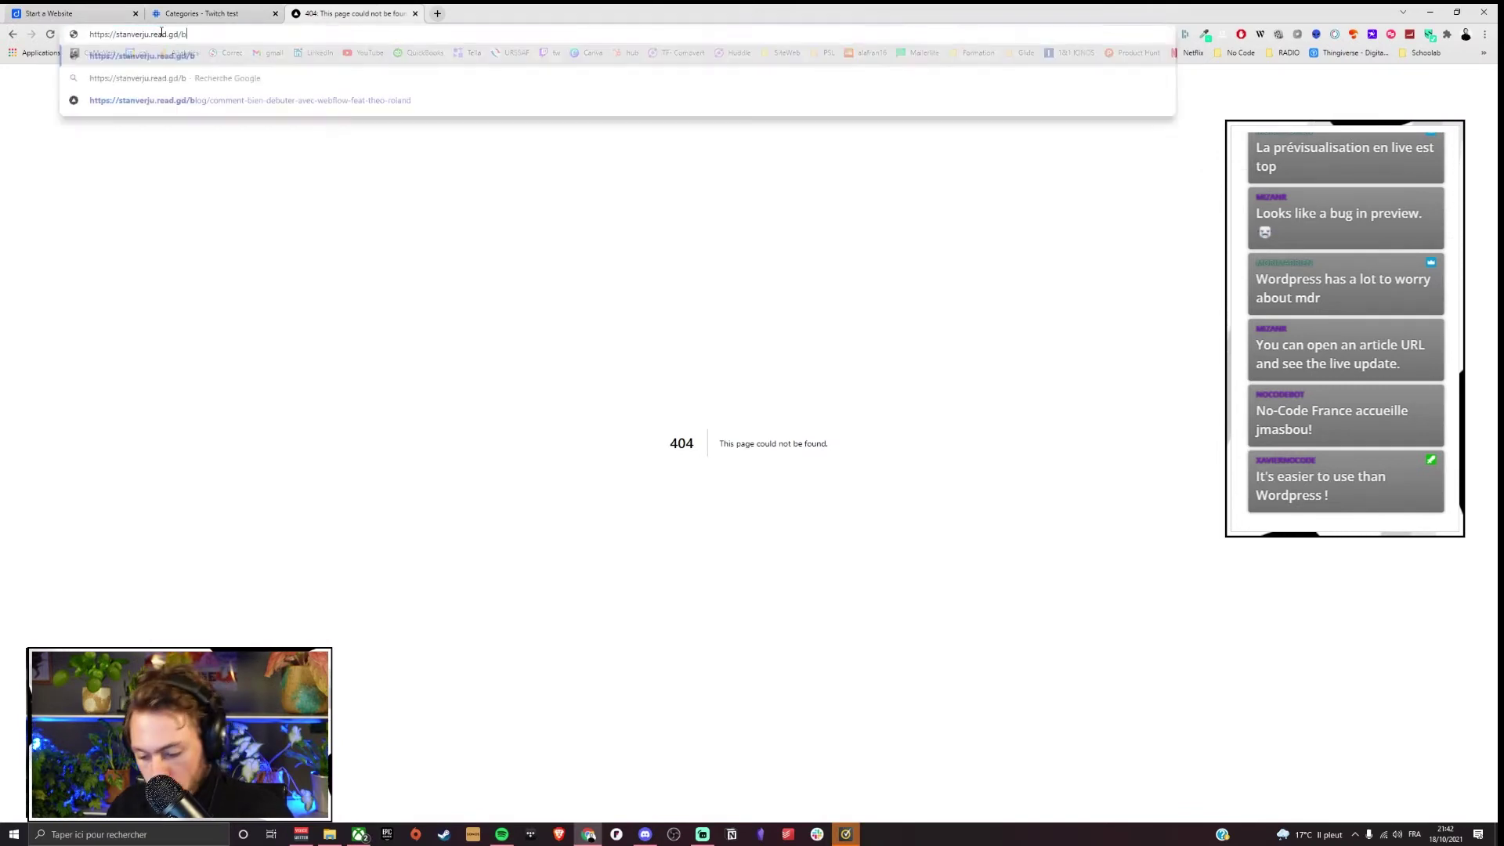
pyautogui.write('gory/nocode')
pyautogui.press('Return')
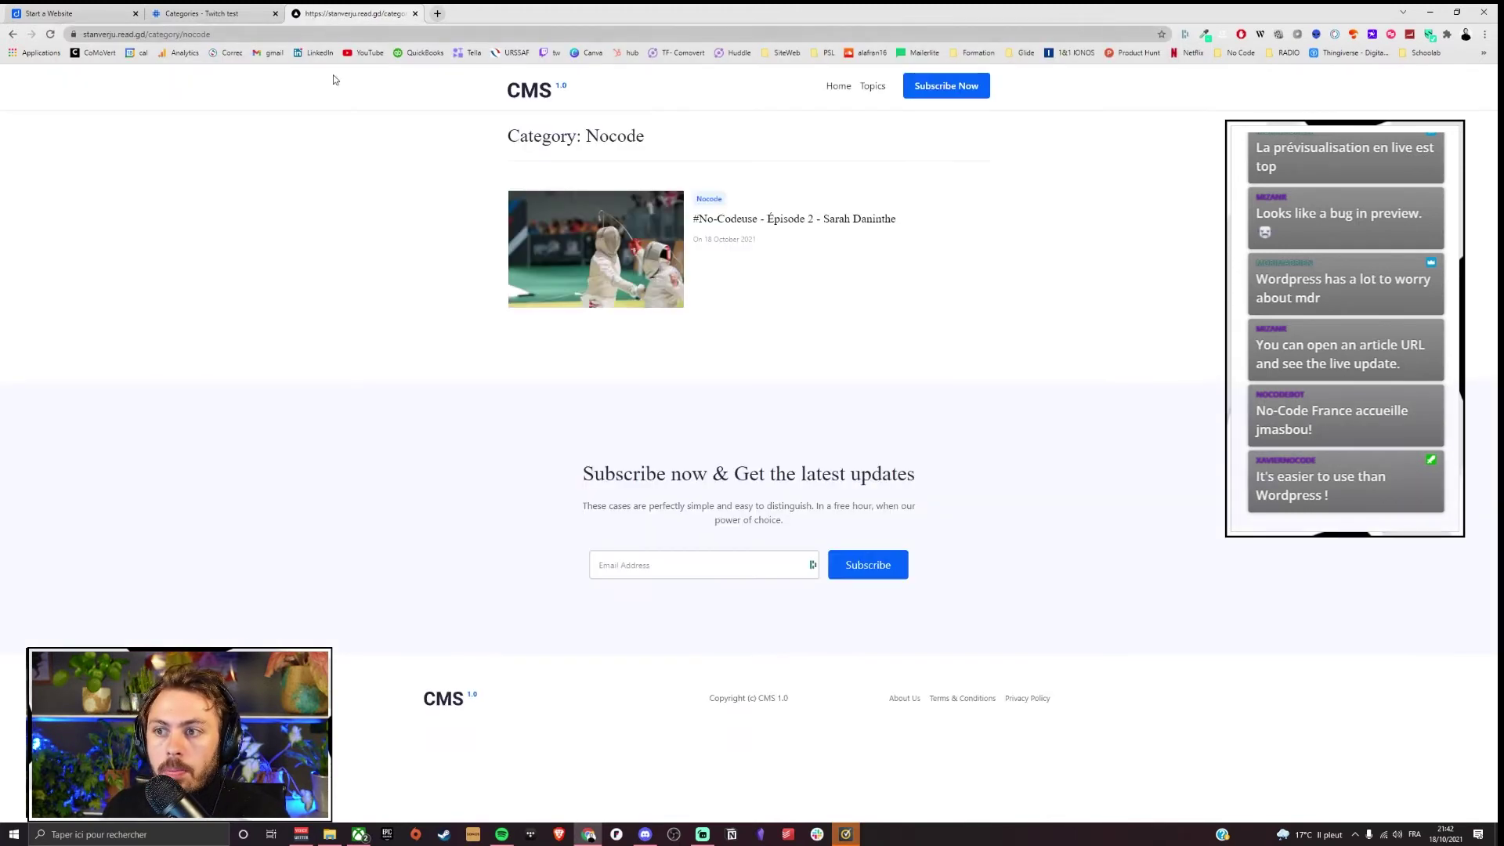
pyautogui.moveTo(522, 145); pyautogui.dragTo(585, 139)
# Step: Return to the dashboard, reopen the site design and switch to the Category Template
pyautogui.click(205, 14)
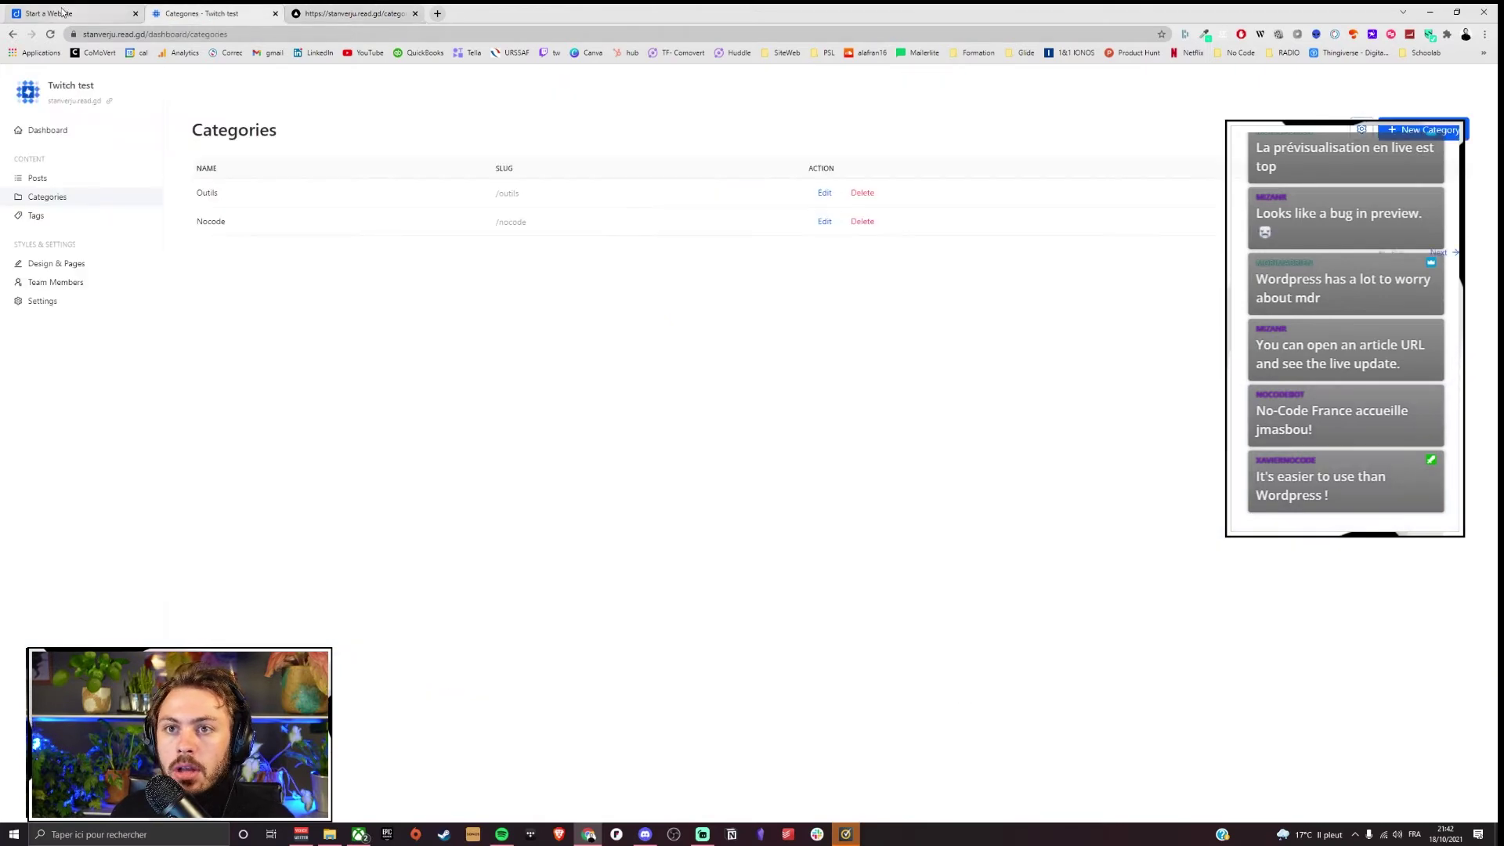
pyautogui.click(48, 264)
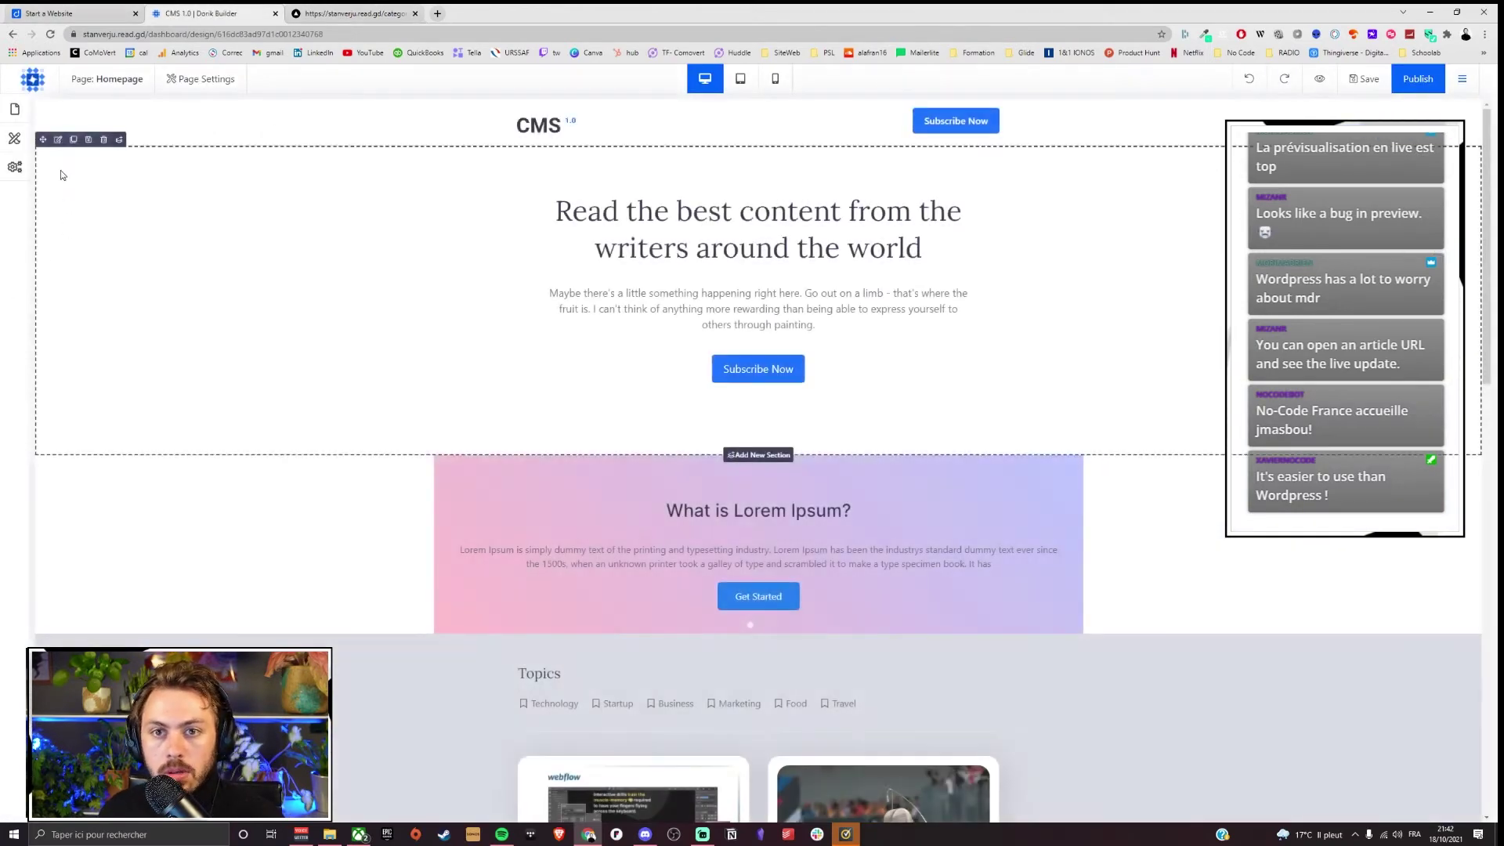
pyautogui.click(15, 109)
pyautogui.click(100, 295)
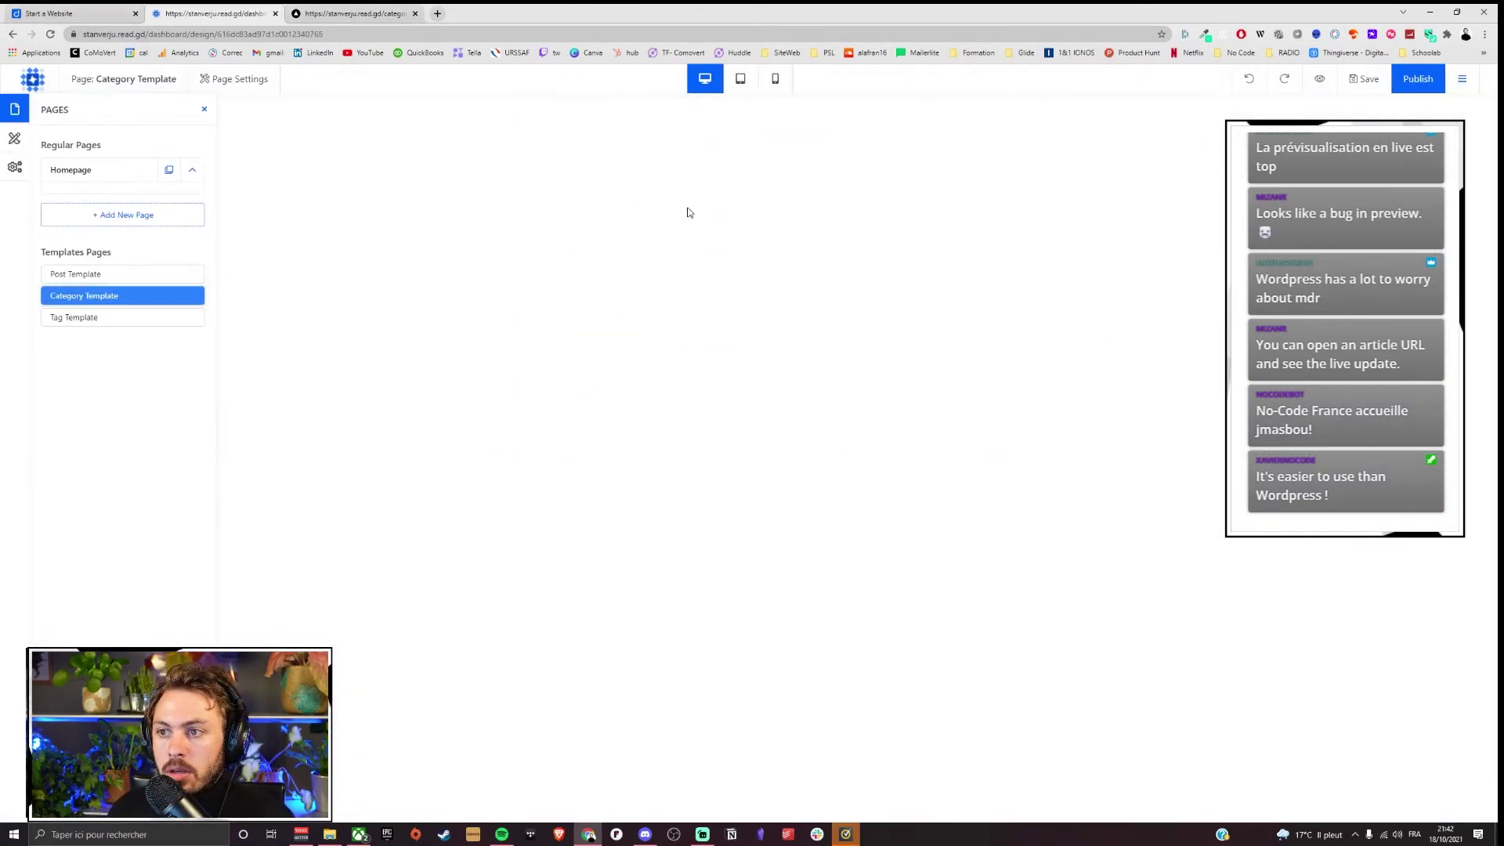
# Step: Remove the "Category:" prefix from the Category Template's title, leaving only {{name}}, and save the change
pyautogui.click(734, 183)
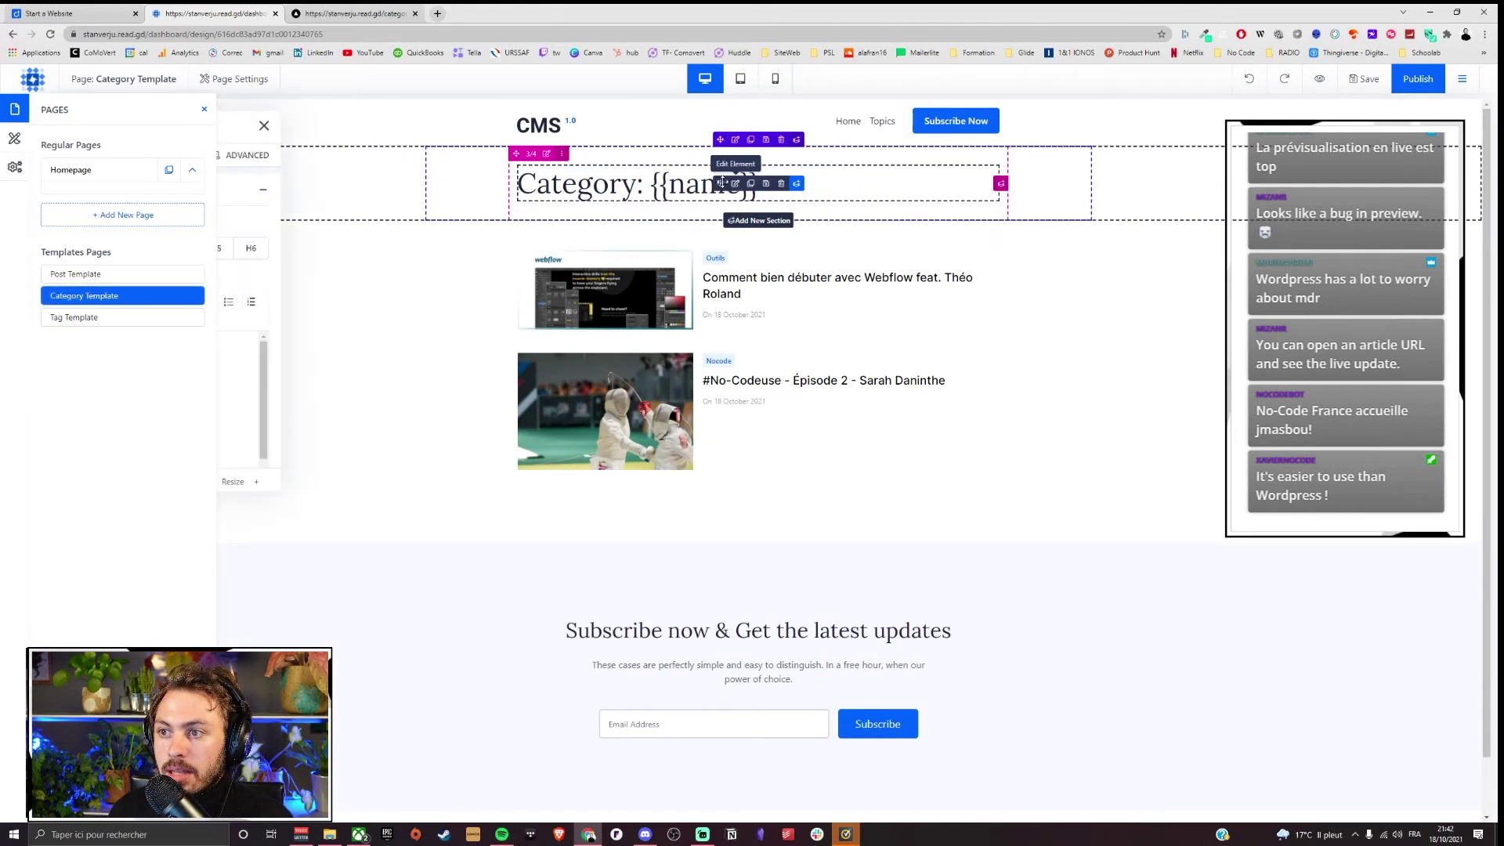
pyautogui.click(203, 108)
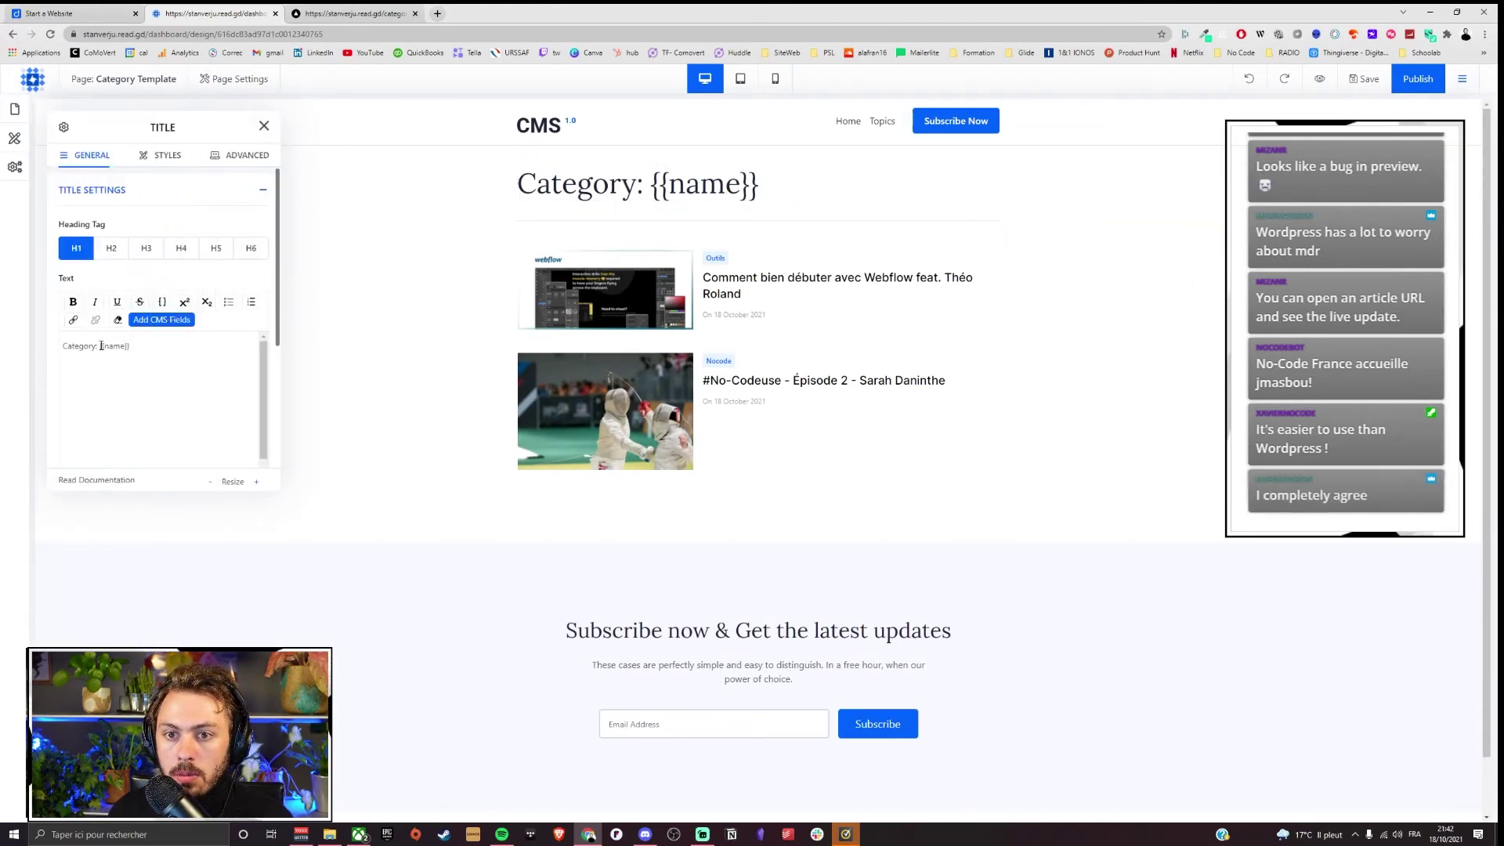
pyautogui.moveTo(98, 346); pyautogui.dragTo(39, 346)
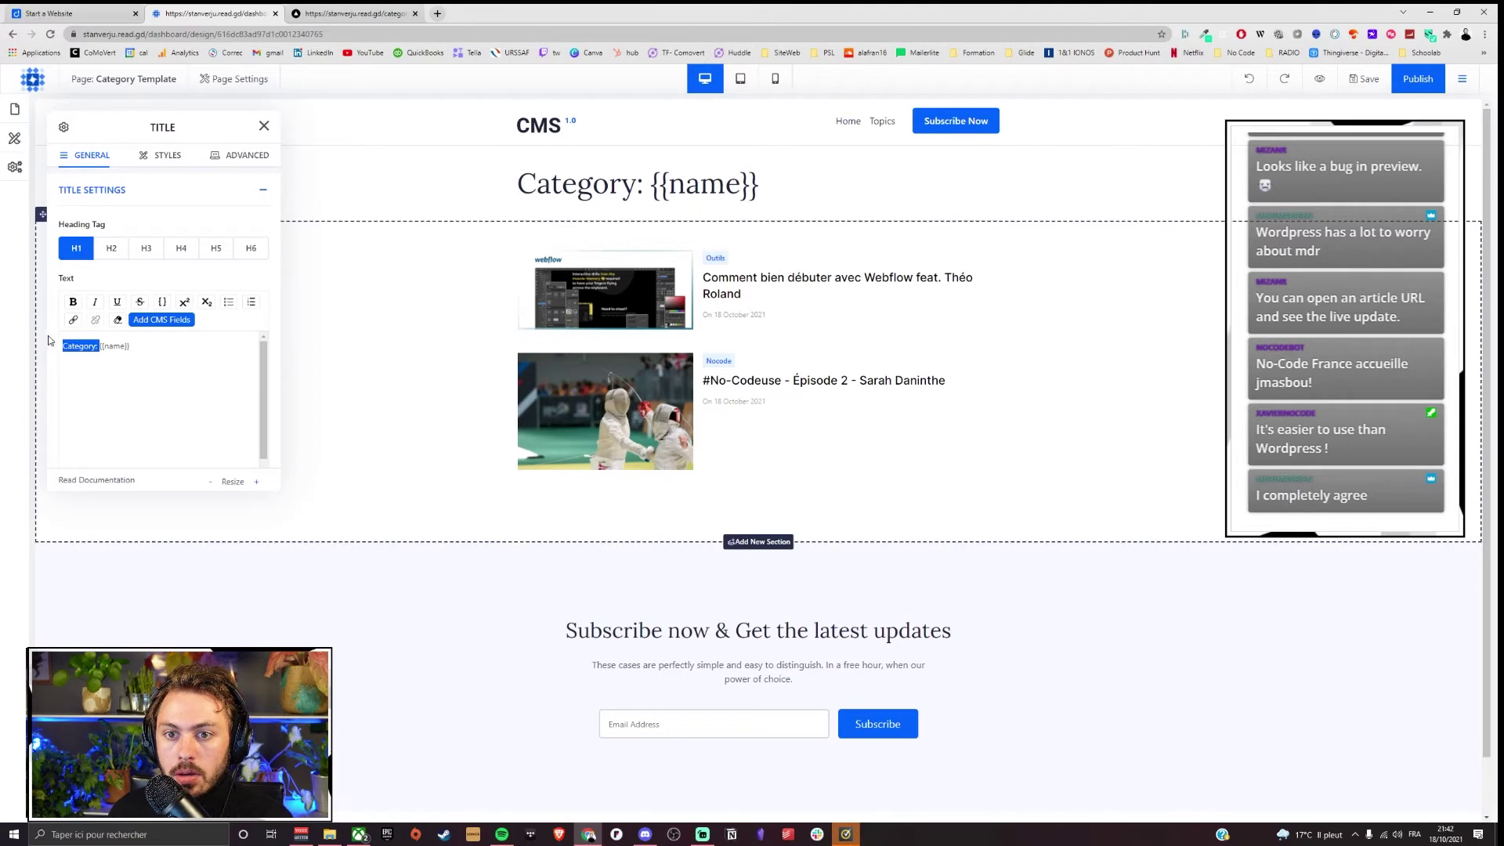
pyautogui.click(101, 345)
pyautogui.press('BackSpace')
pyautogui.press('BackSpace')
pyautogui.press('BackSpace')
pyautogui.press('BackSpace')
pyautogui.press('BackSpace')
pyautogui.press('BackSpace')
pyautogui.press('BackSpace')
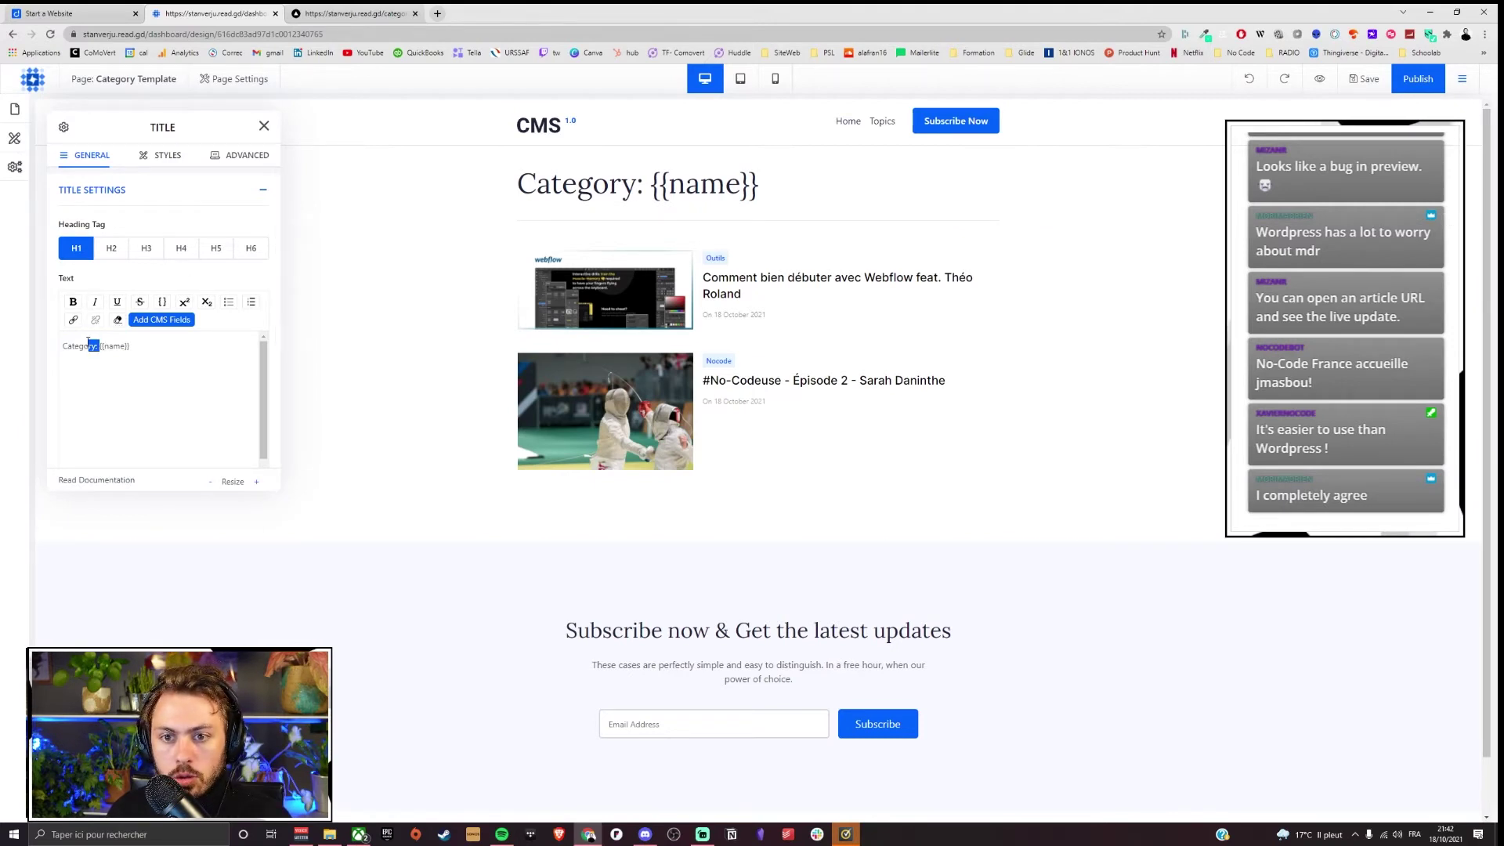
pyautogui.press('BackSpace')
pyautogui.press('BackSpace')
pyautogui.press('BackSpace')
pyautogui.click(264, 125)
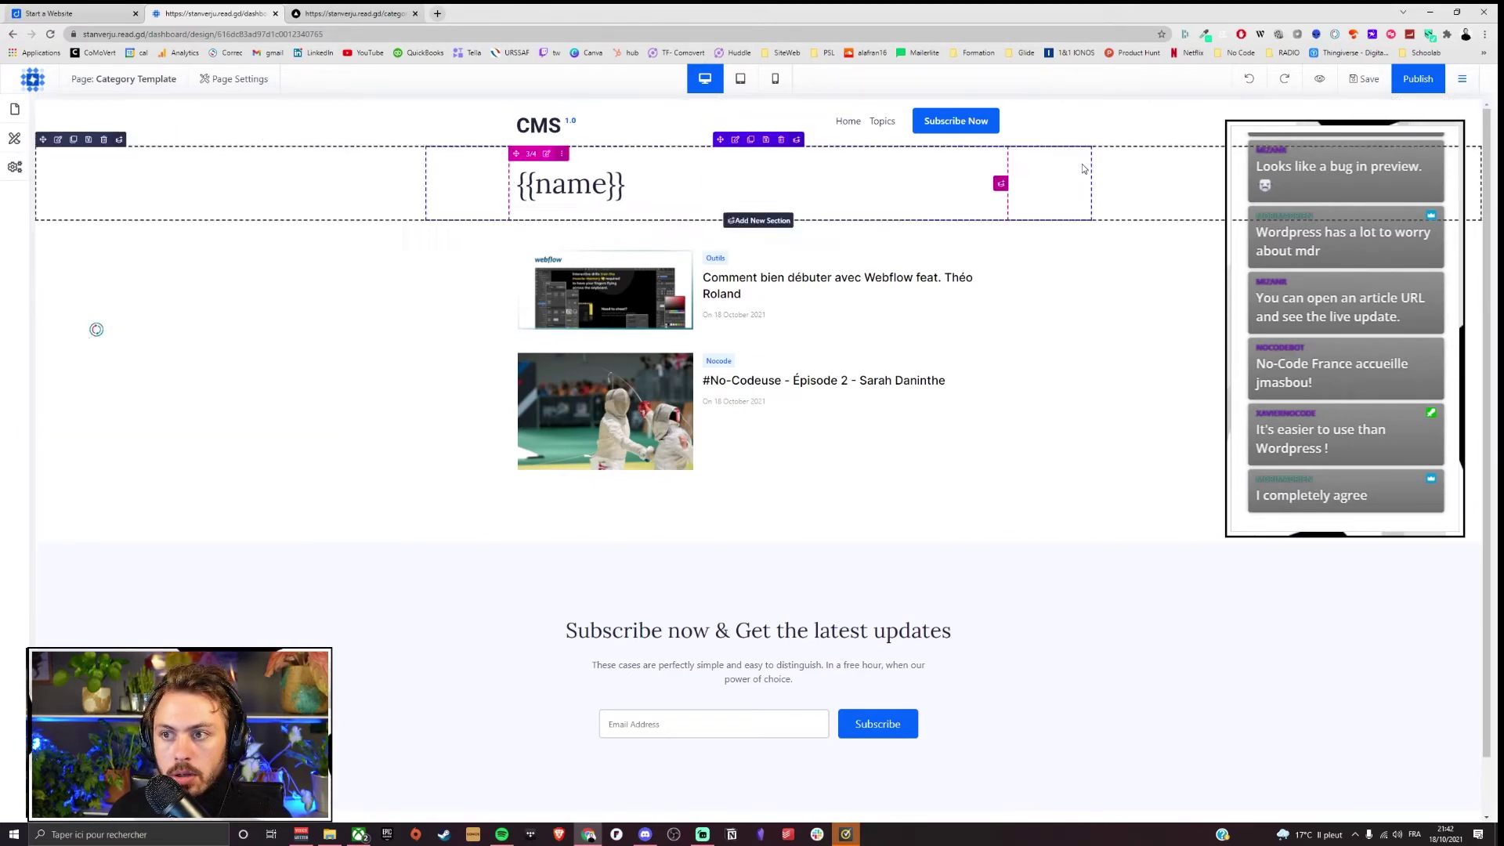
# Step: Reload the live Nocode category page, check its heading and close that browser tab
pyautogui.click(361, 16)
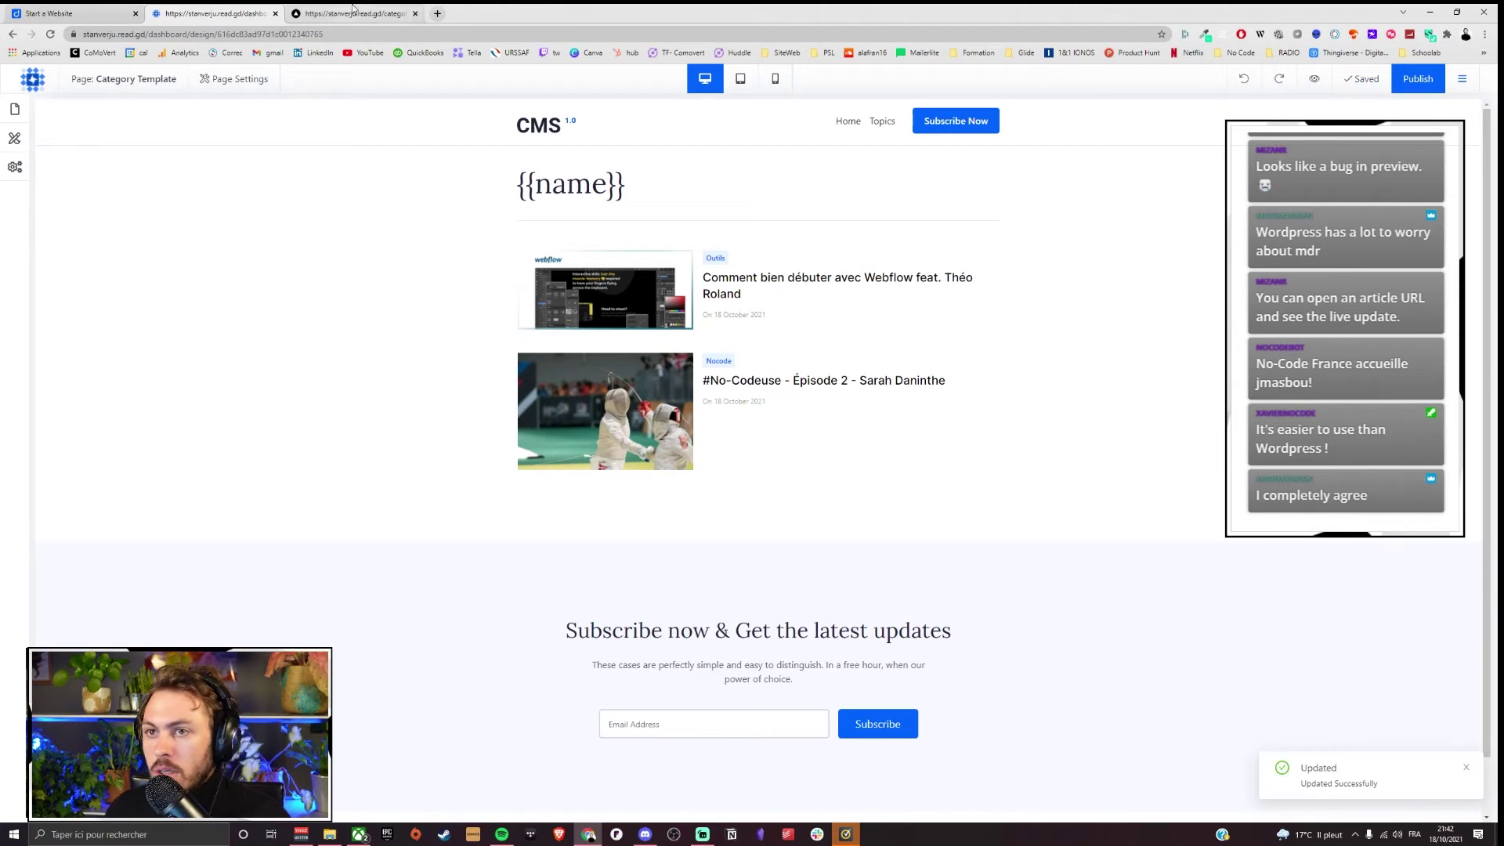
pyautogui.press('F5')
pyautogui.moveTo(504, 135); pyautogui.dragTo(587, 141)
pyautogui.click(591, 139)
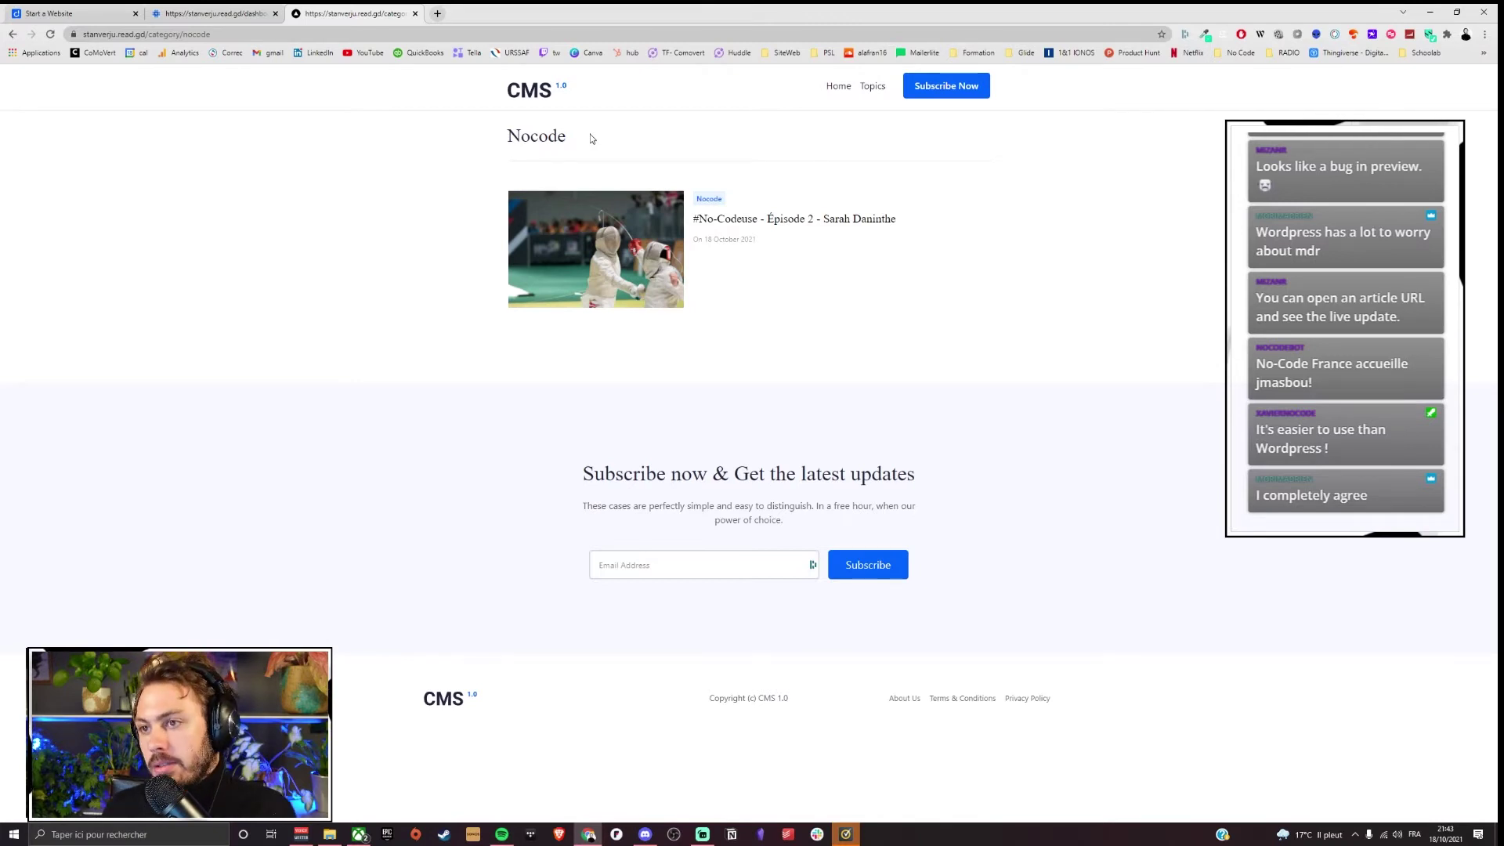
pyautogui.click(223, 11)
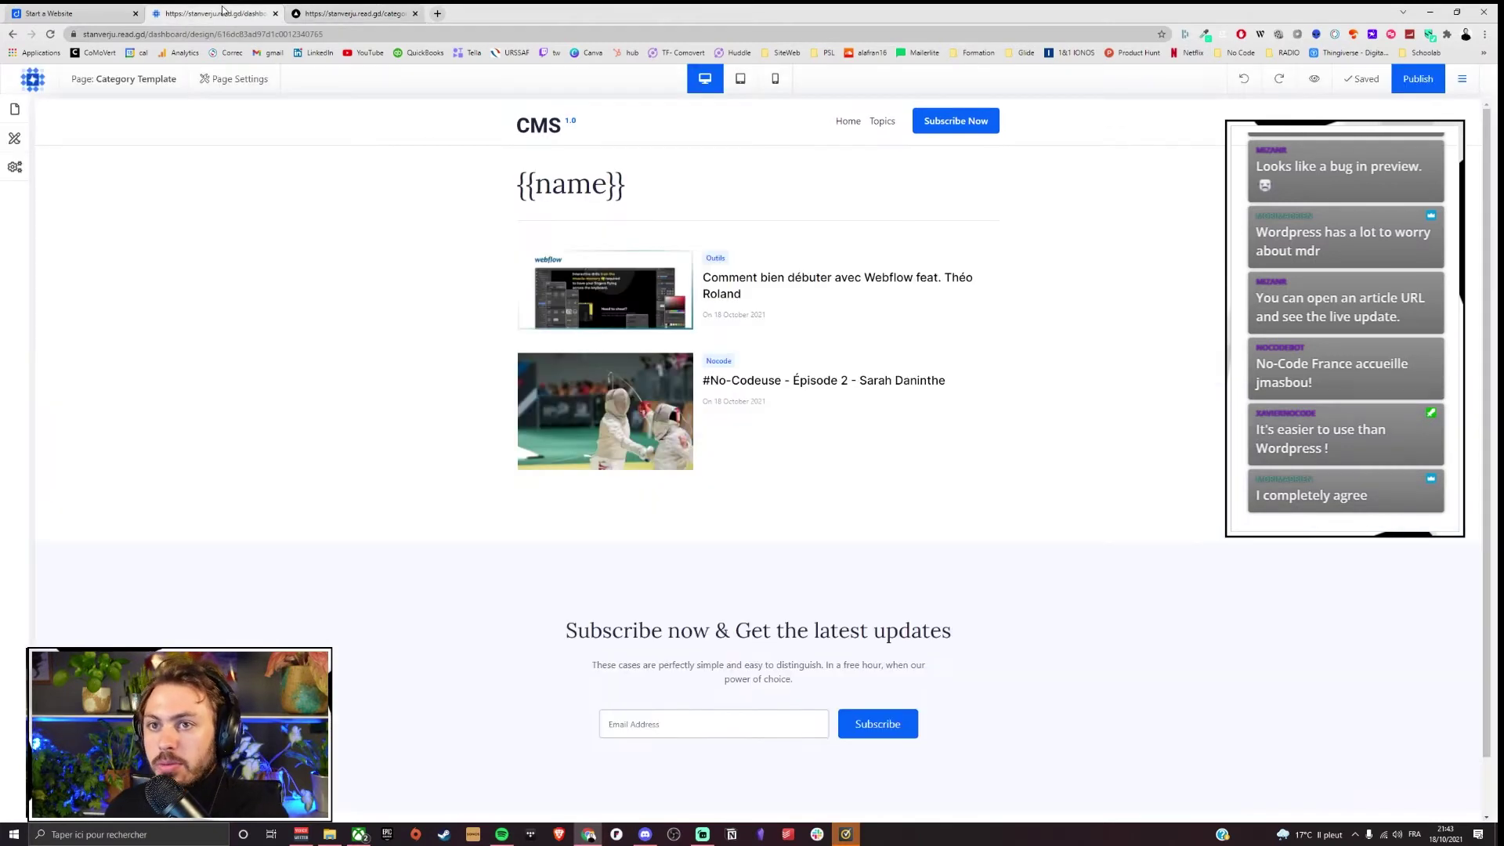
pyautogui.click(415, 13)
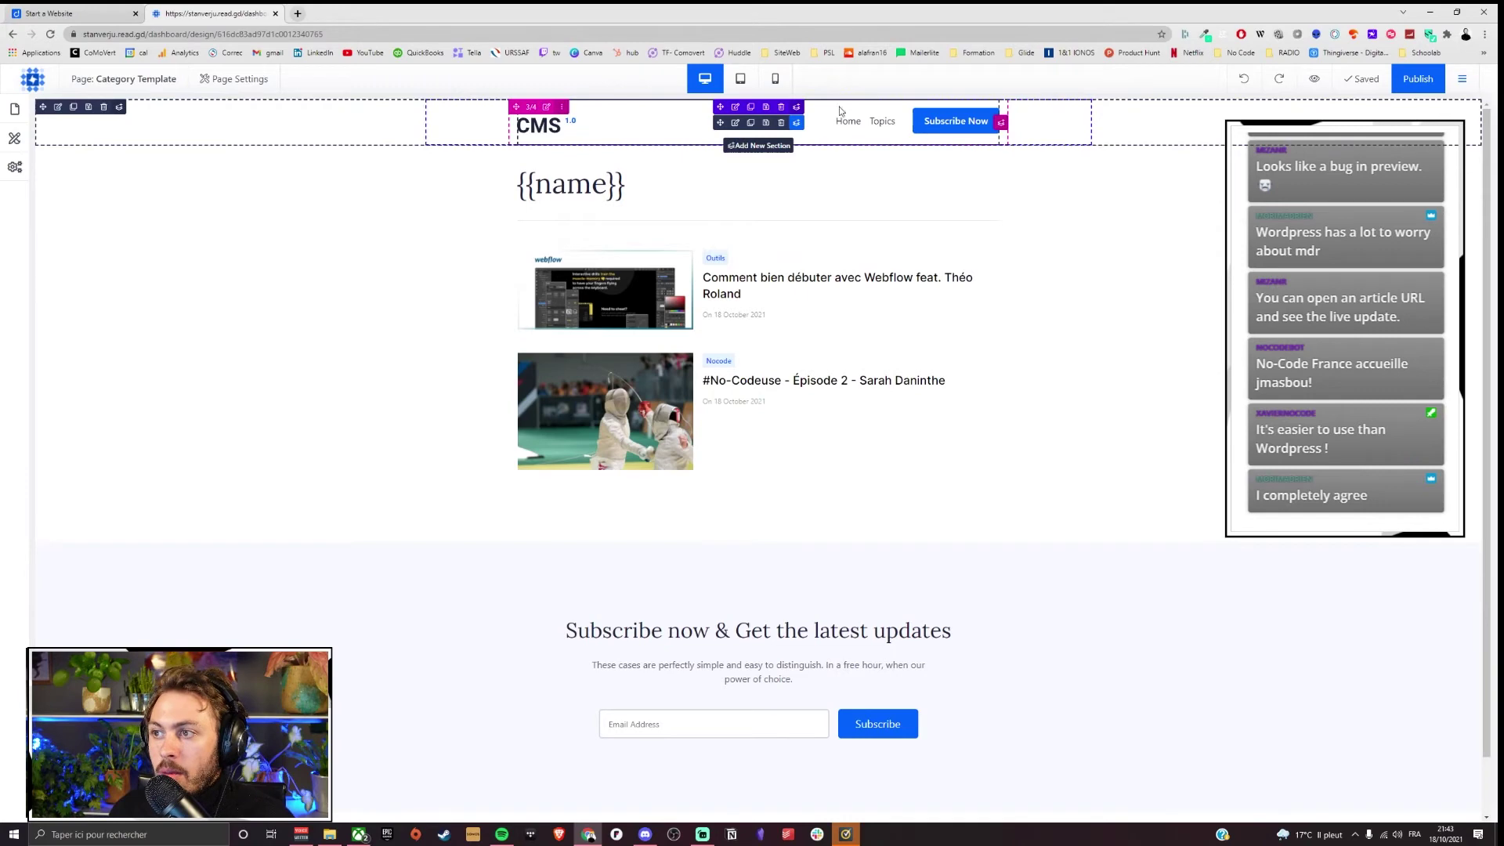
# Step: Switch to the Homepage and delete the "What is Lorem Ipsum?" slider section below the hero
pyautogui.click(14, 110)
pyautogui.click(99, 170)
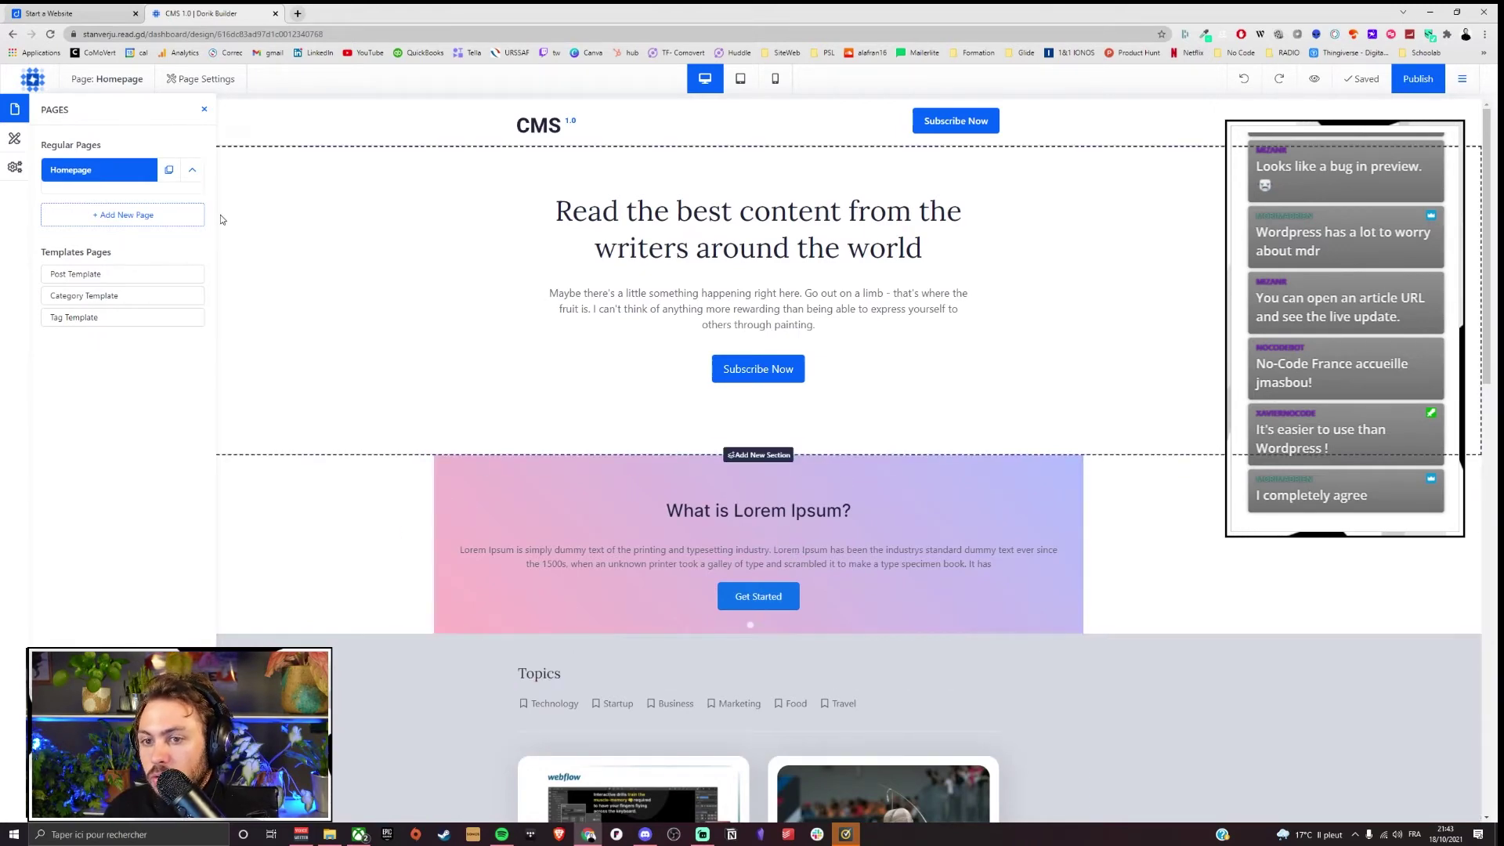
pyautogui.click(203, 113)
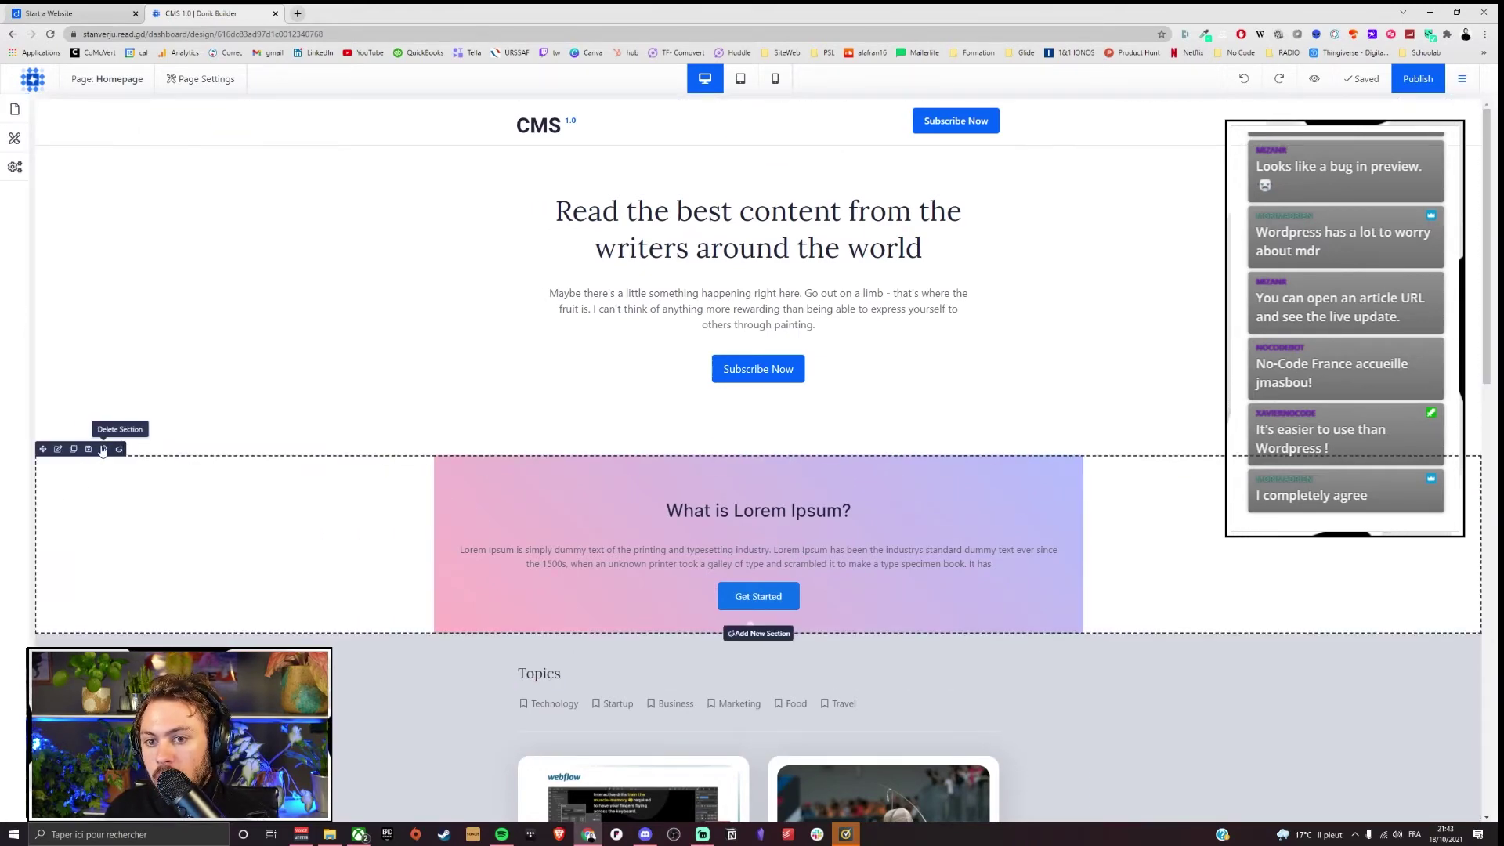
pyautogui.click(103, 448)
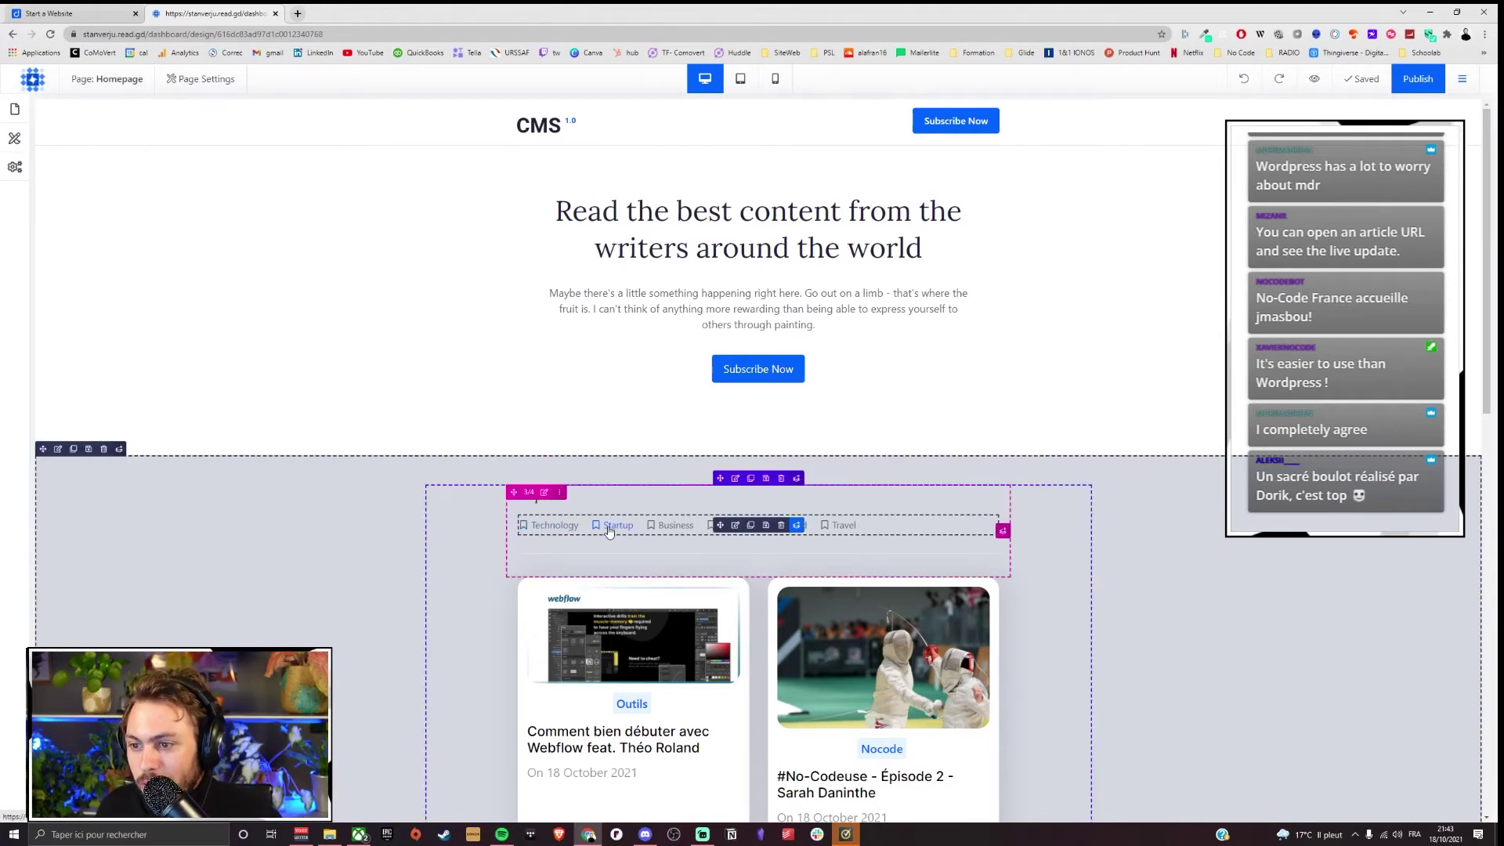
# Step: Look over the Homepage's topics and post cards, and examine the Post Template's content and subscription section
pyautogui.scroll(-3, 496, 259)
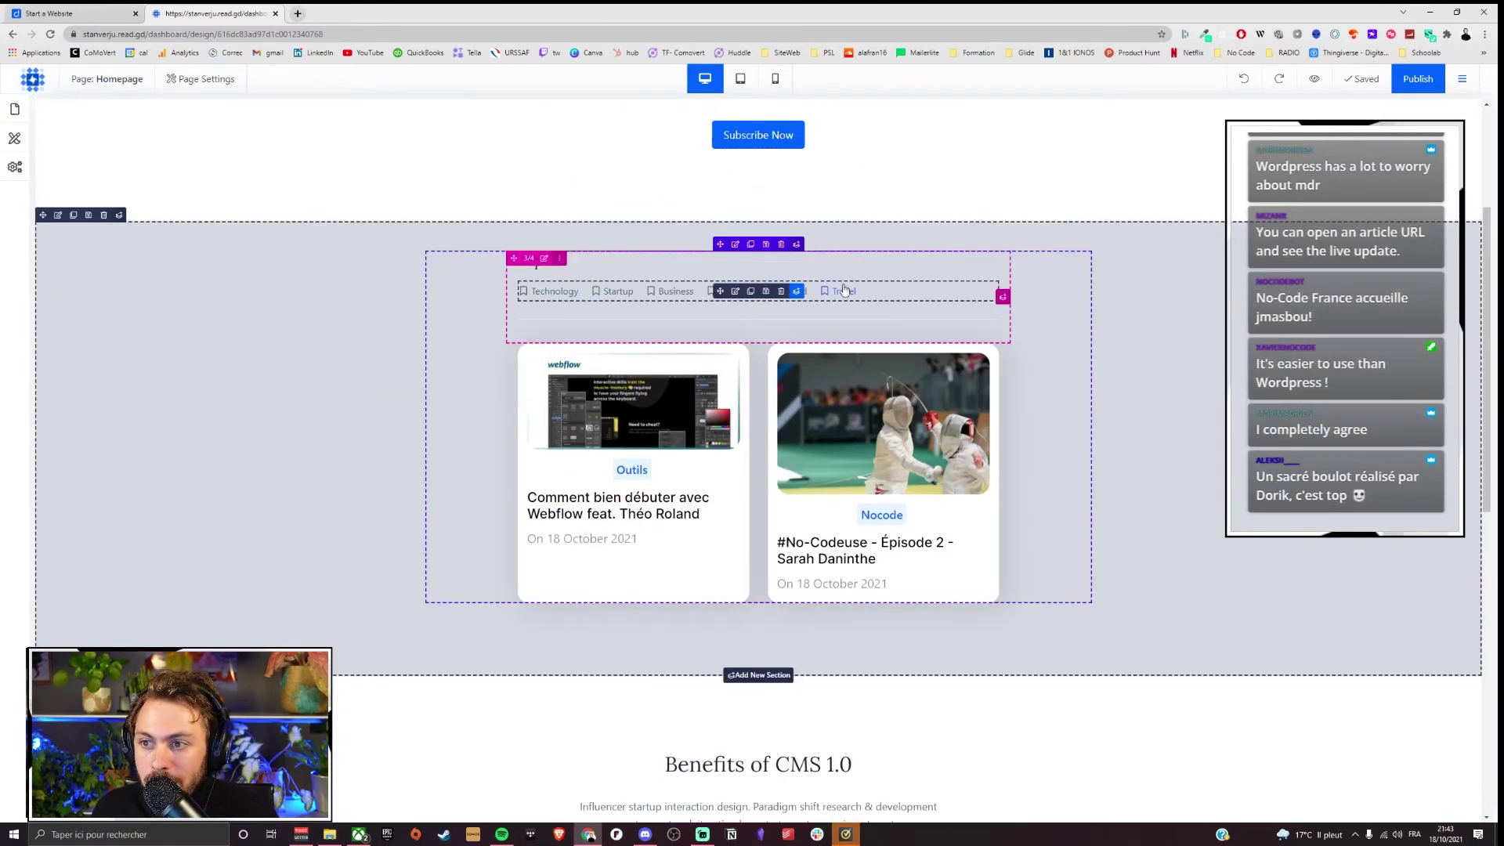
pyautogui.click(15, 110)
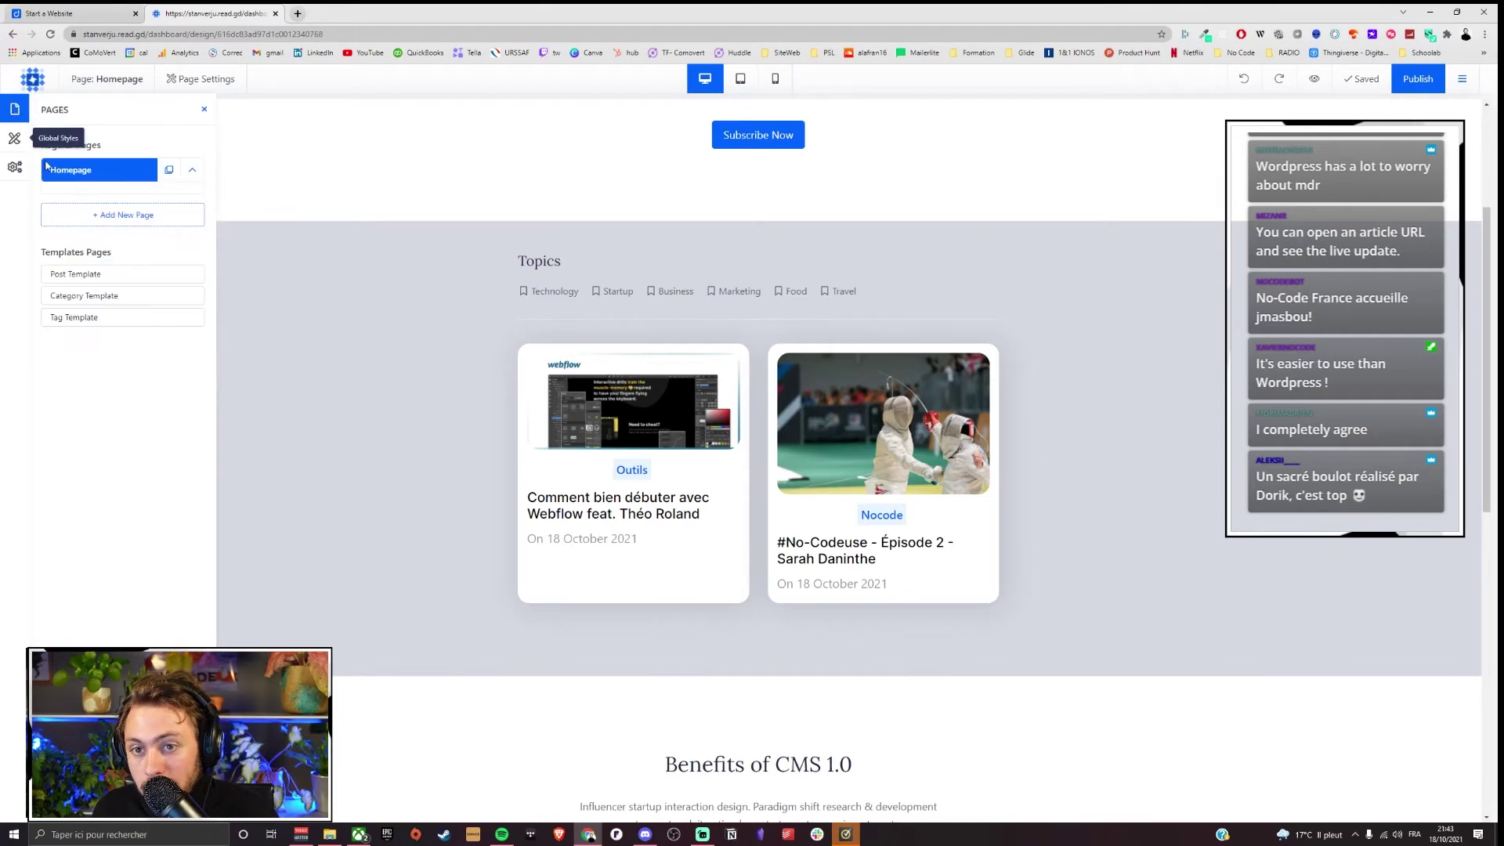
pyautogui.click(108, 276)
pyautogui.scroll(-15, 729, 578)
pyautogui.click(622, 495)
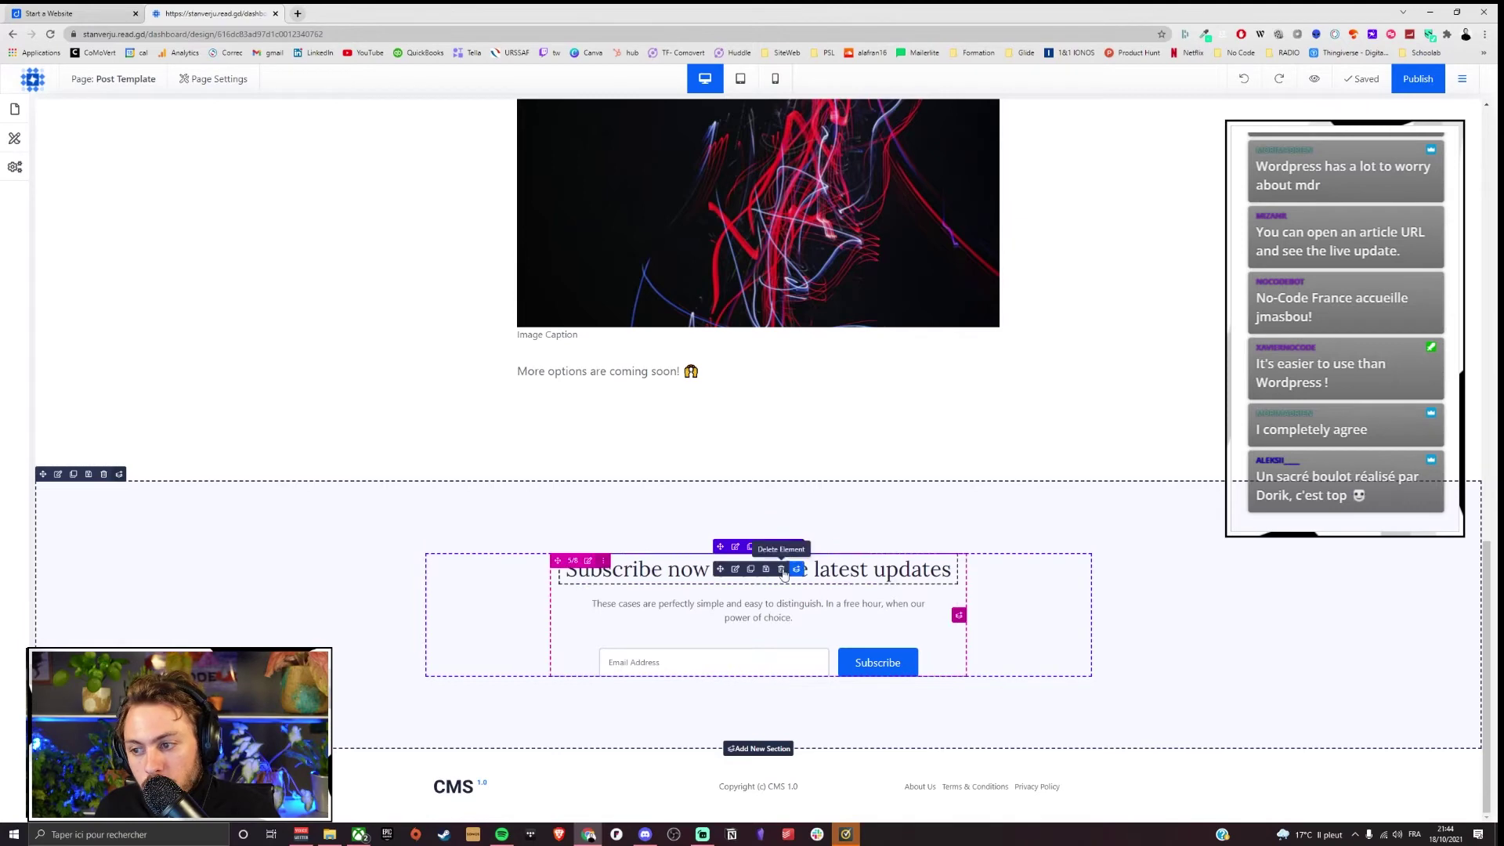
pyautogui.scroll(7, 796, 609)
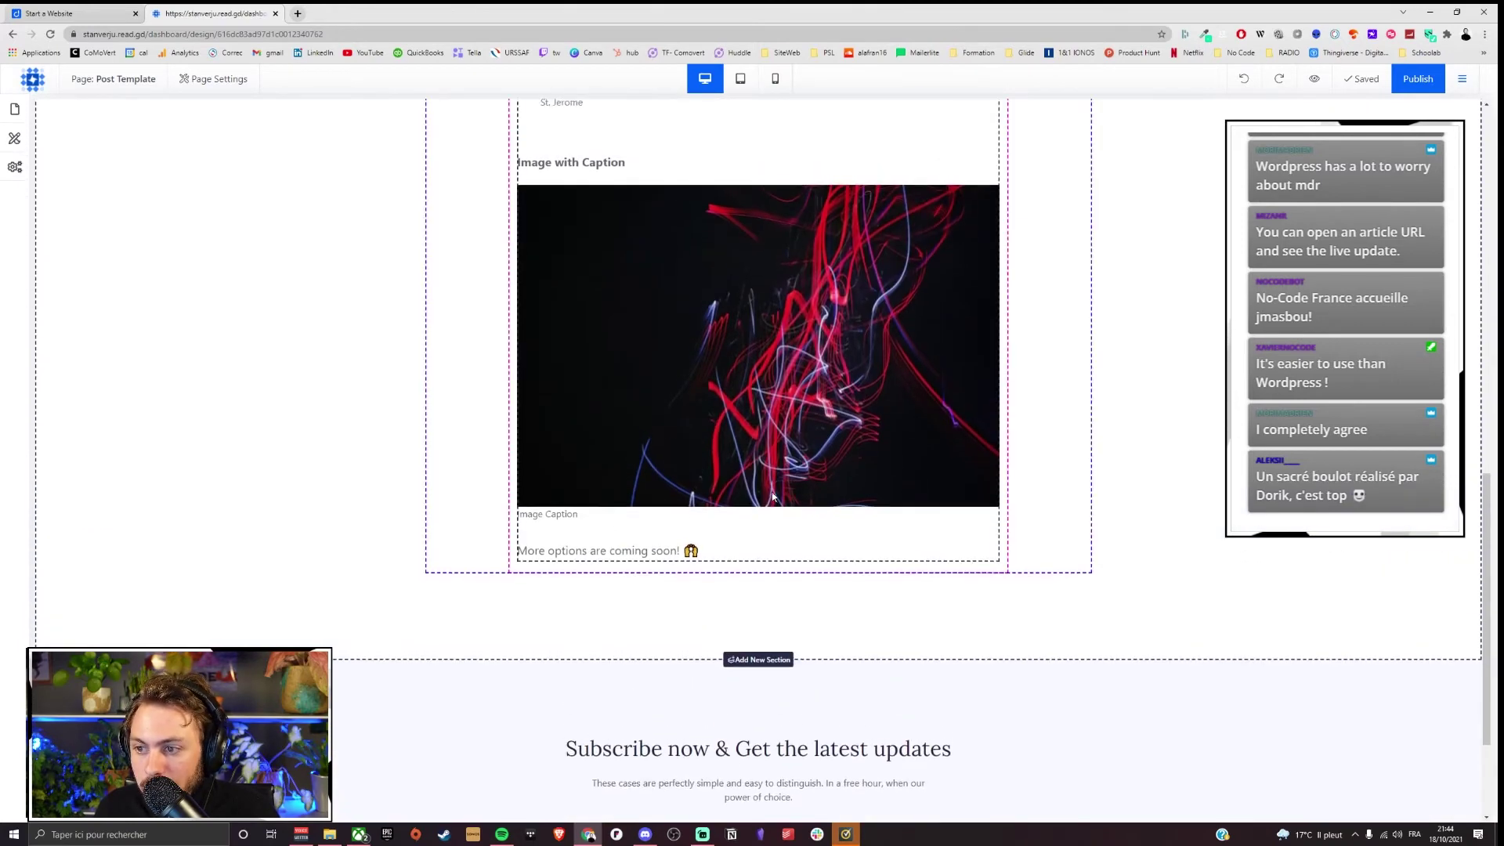
# Step: Open the list of elements that can be added to the Post Template, browse it down to the Blog group, and close it
pyautogui.click(797, 336)
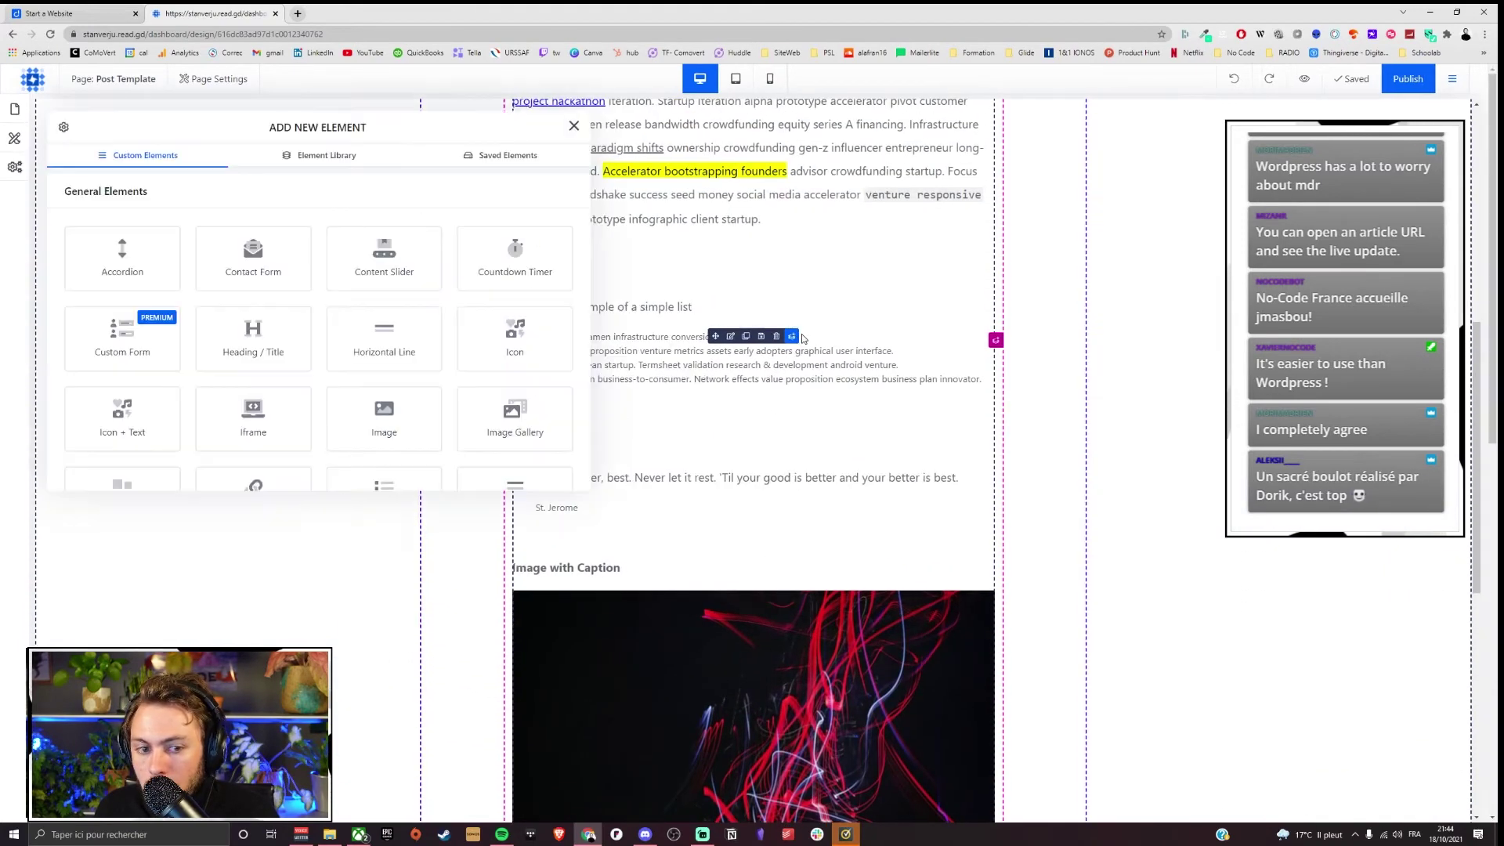
pyautogui.scroll(-5, 445, 390)
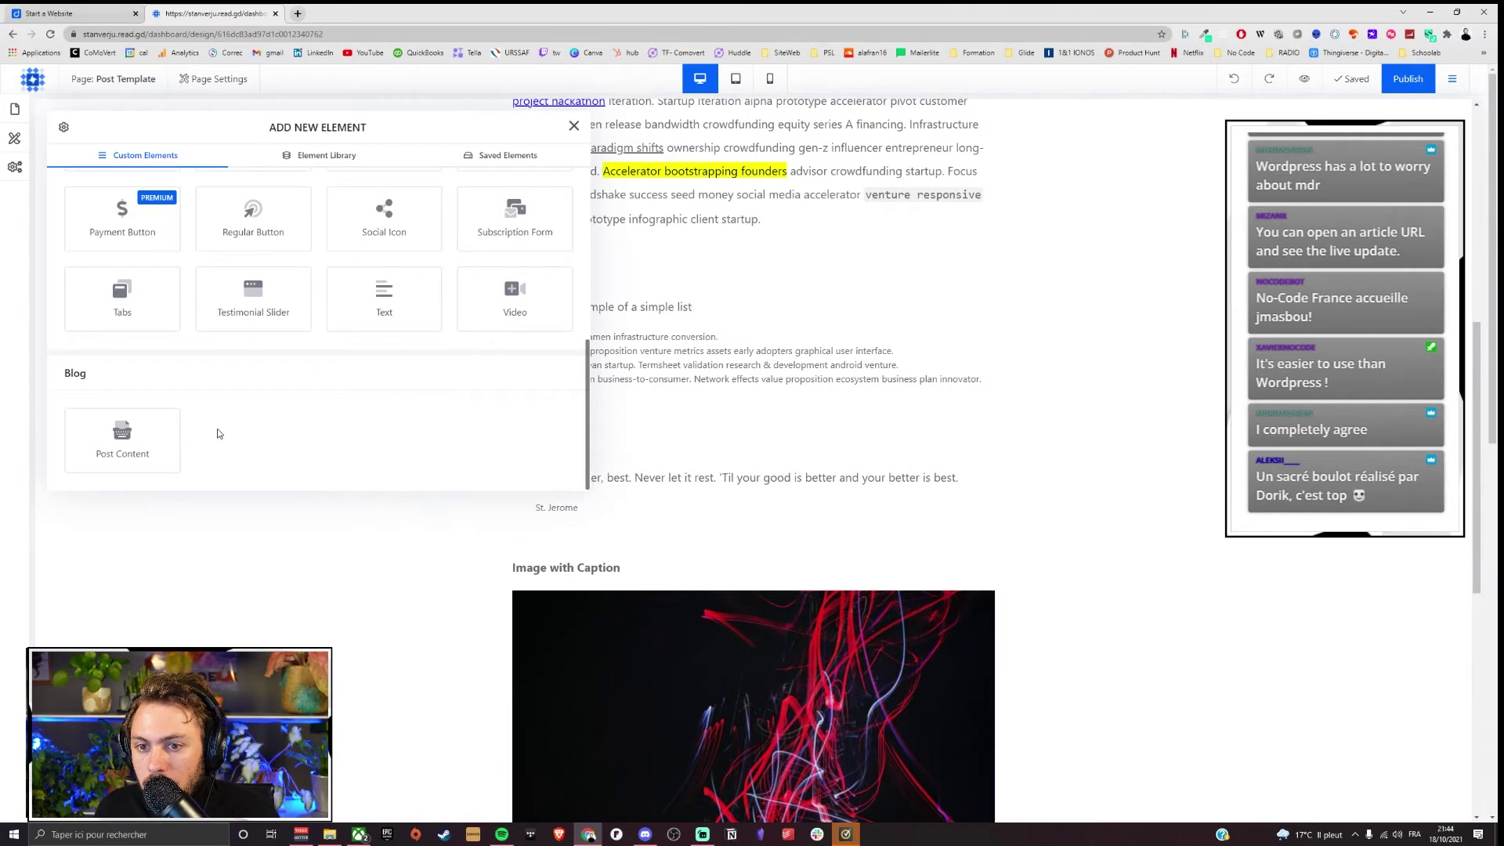
pyautogui.scroll(4, 266, 409)
pyautogui.scroll(-8, 266, 409)
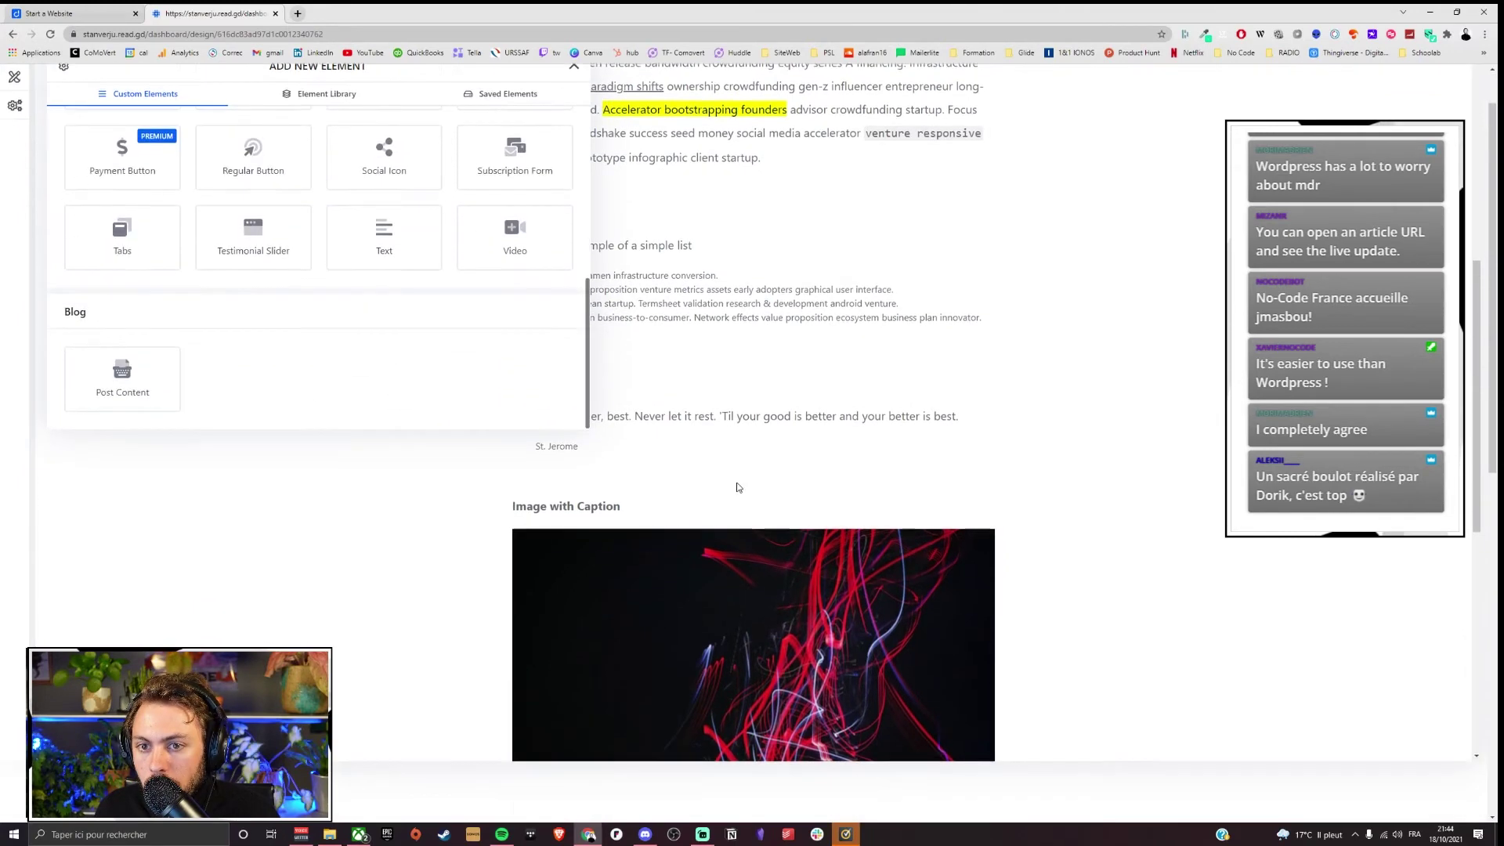
pyautogui.scroll(-6, 737, 487)
pyautogui.scroll(2, 1121, 524)
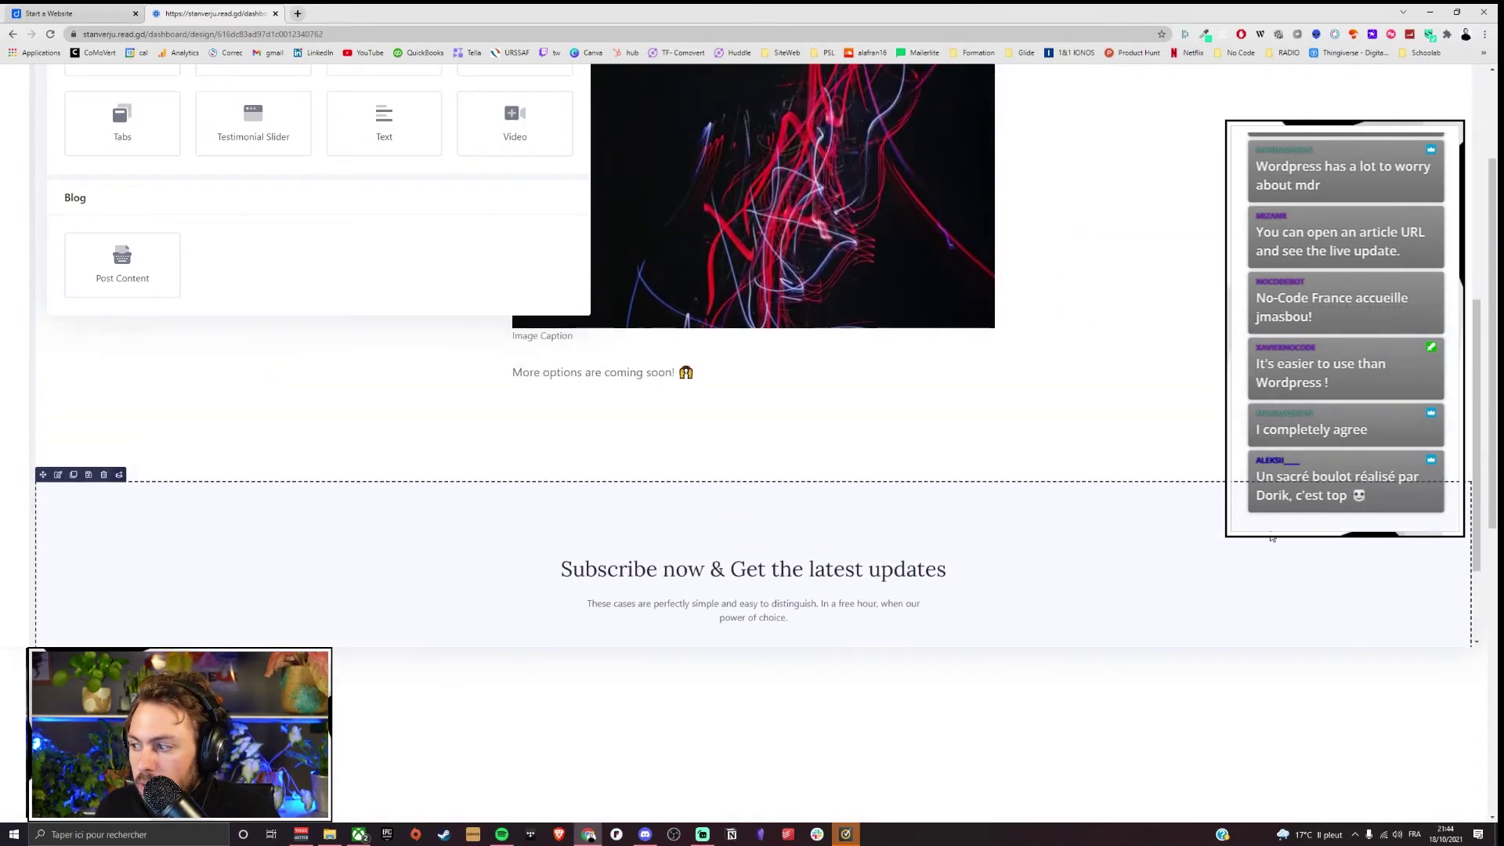
pyautogui.scroll(2, 1495, 486)
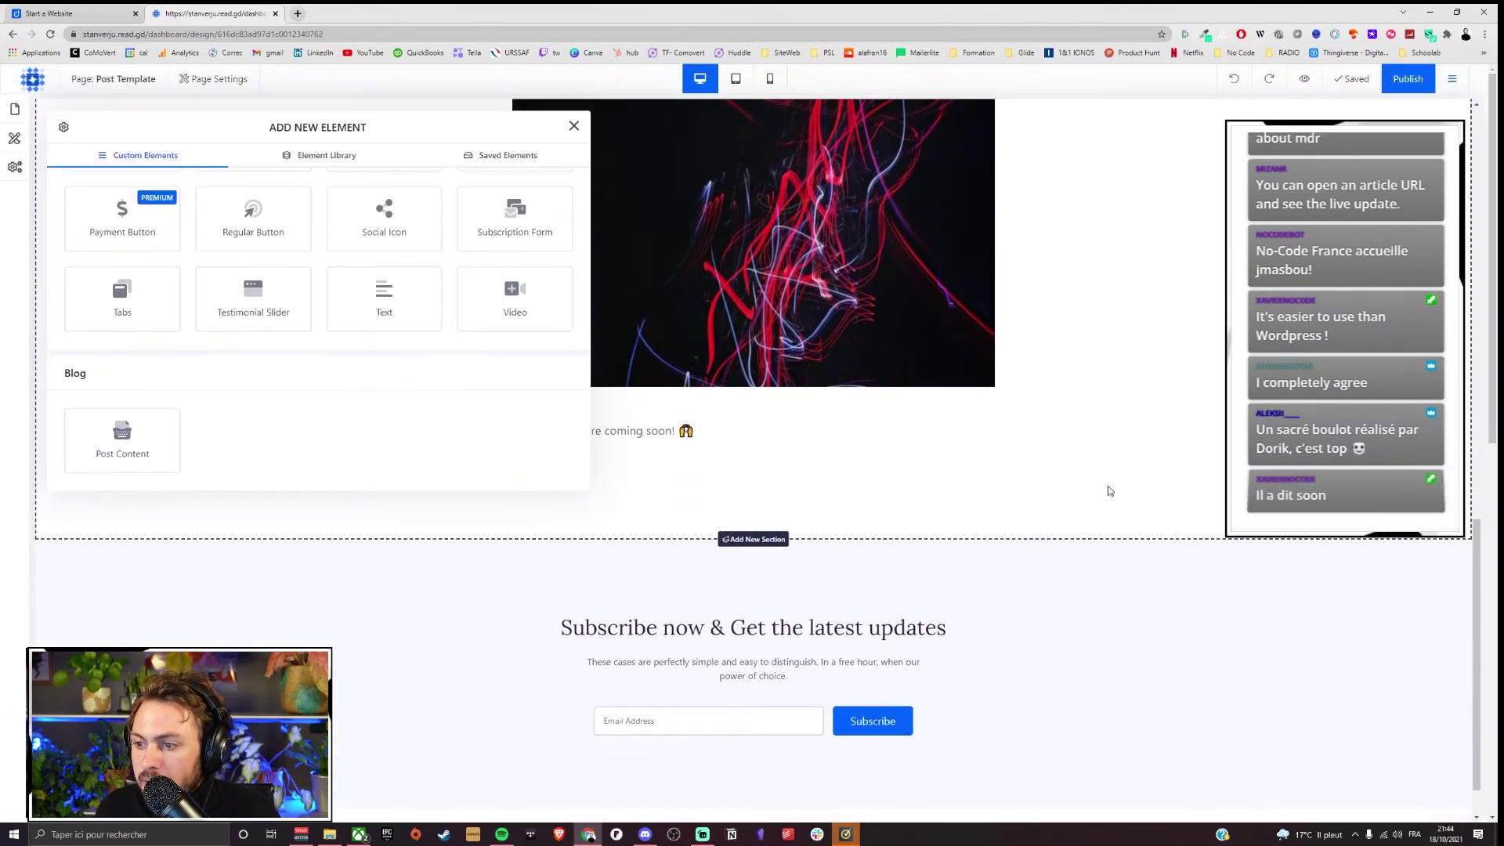
pyautogui.scroll(-2, 1108, 491)
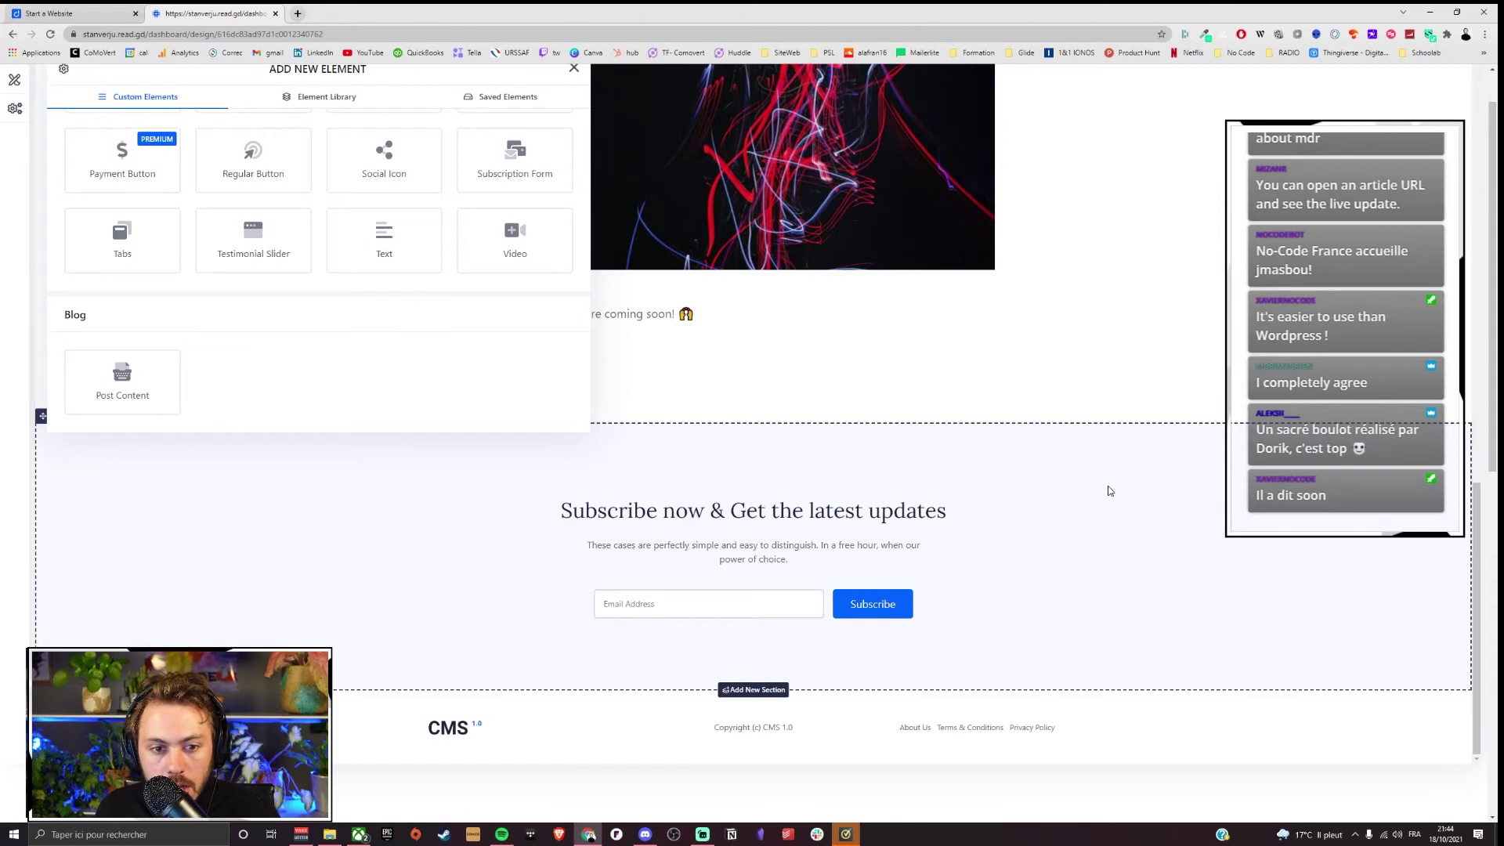
pyautogui.scroll(1, 1109, 491)
pyautogui.scroll(1, 1042, 491)
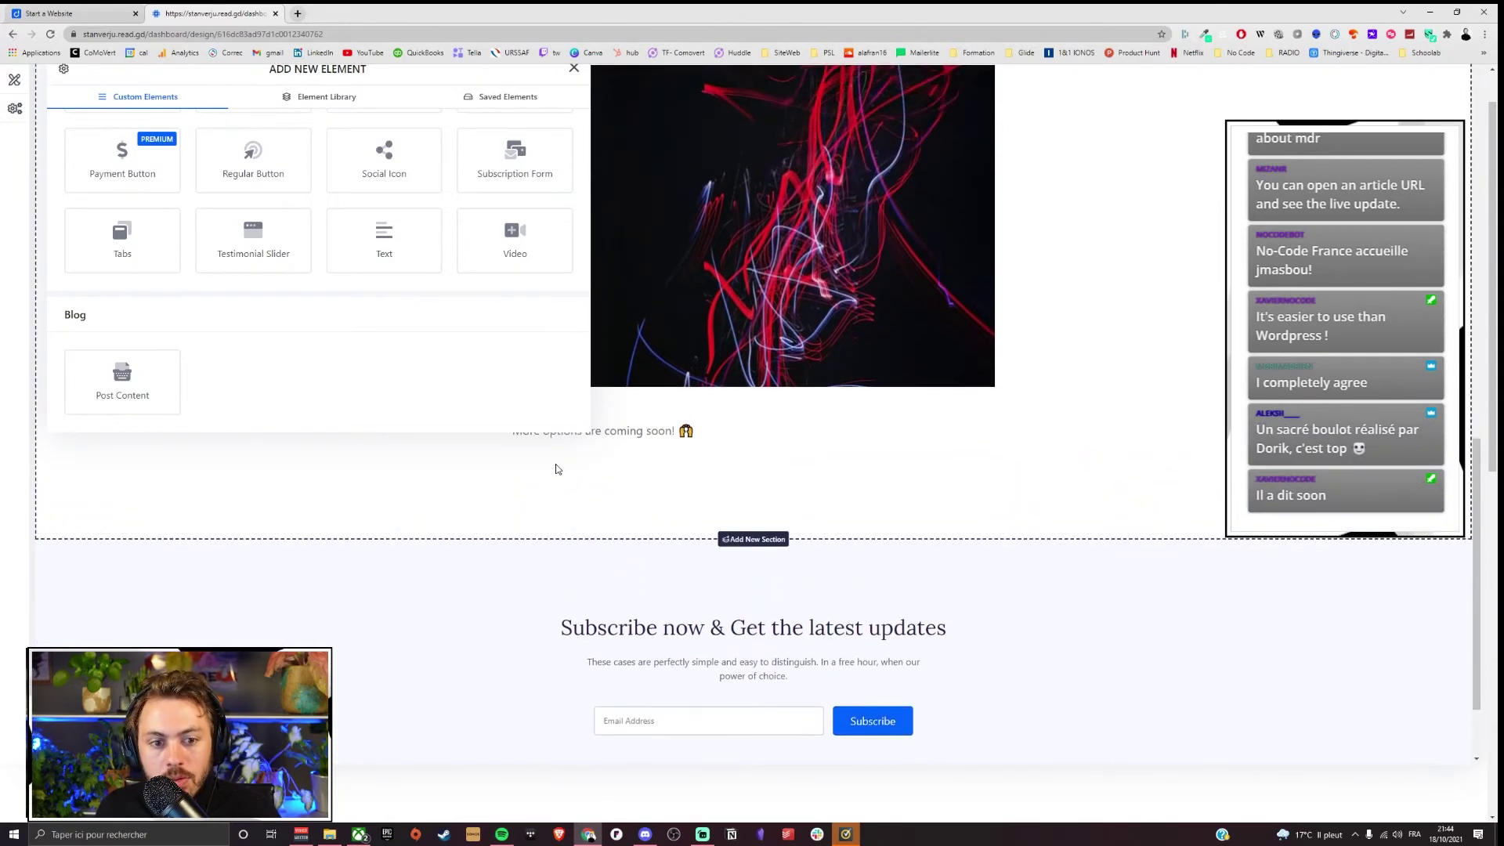
pyautogui.click(574, 68)
# Step: Look over the Post Template's sample content and recheck which Blog elements can be added below it
pyautogui.scroll(7, 516, 438)
pyautogui.scroll(3, 514, 438)
pyautogui.scroll(-7, 646, 552)
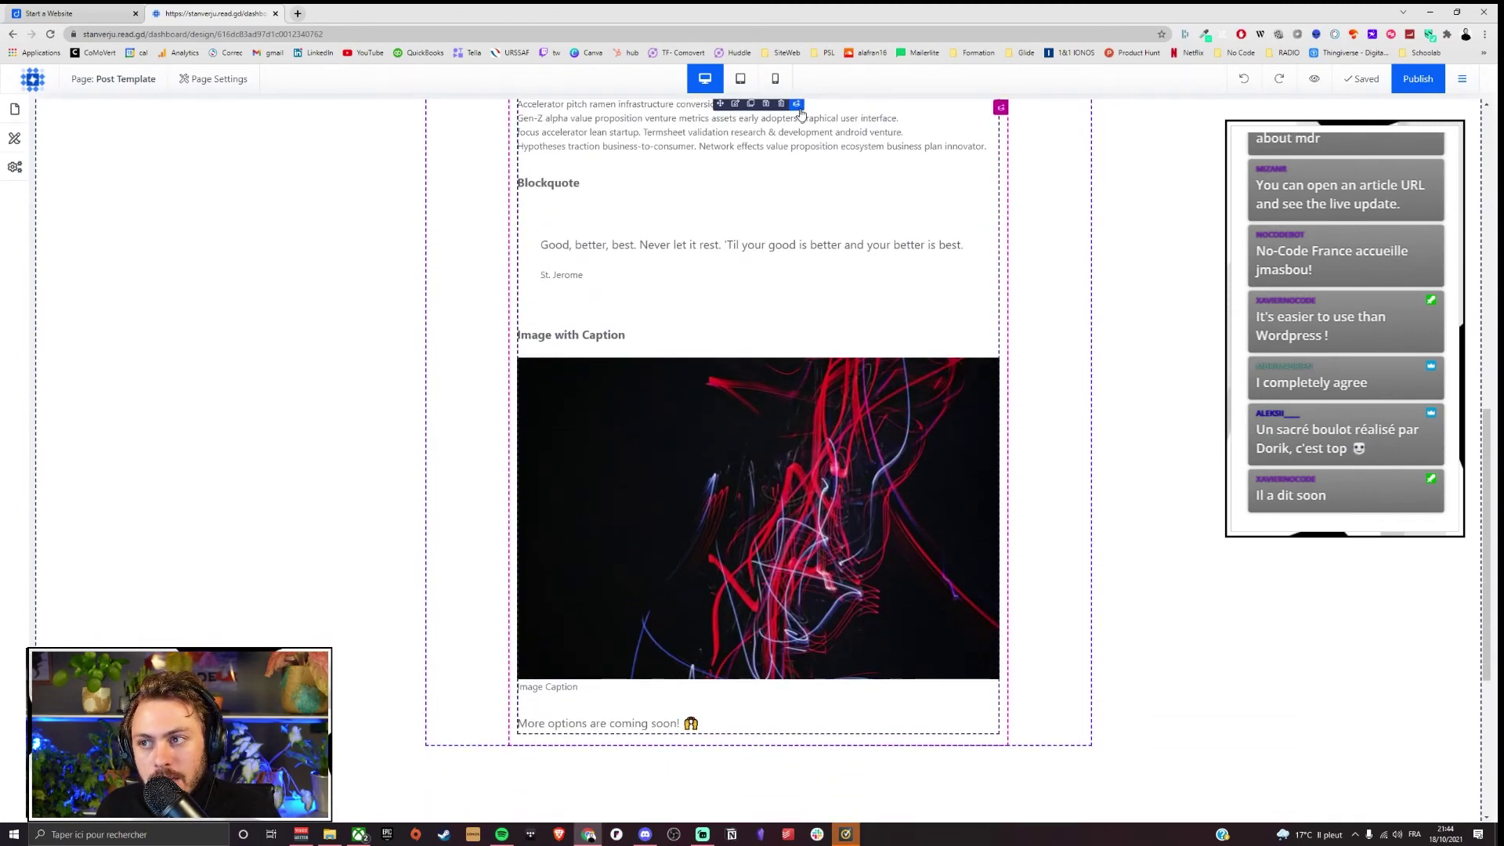
pyautogui.scroll(6, 666, 342)
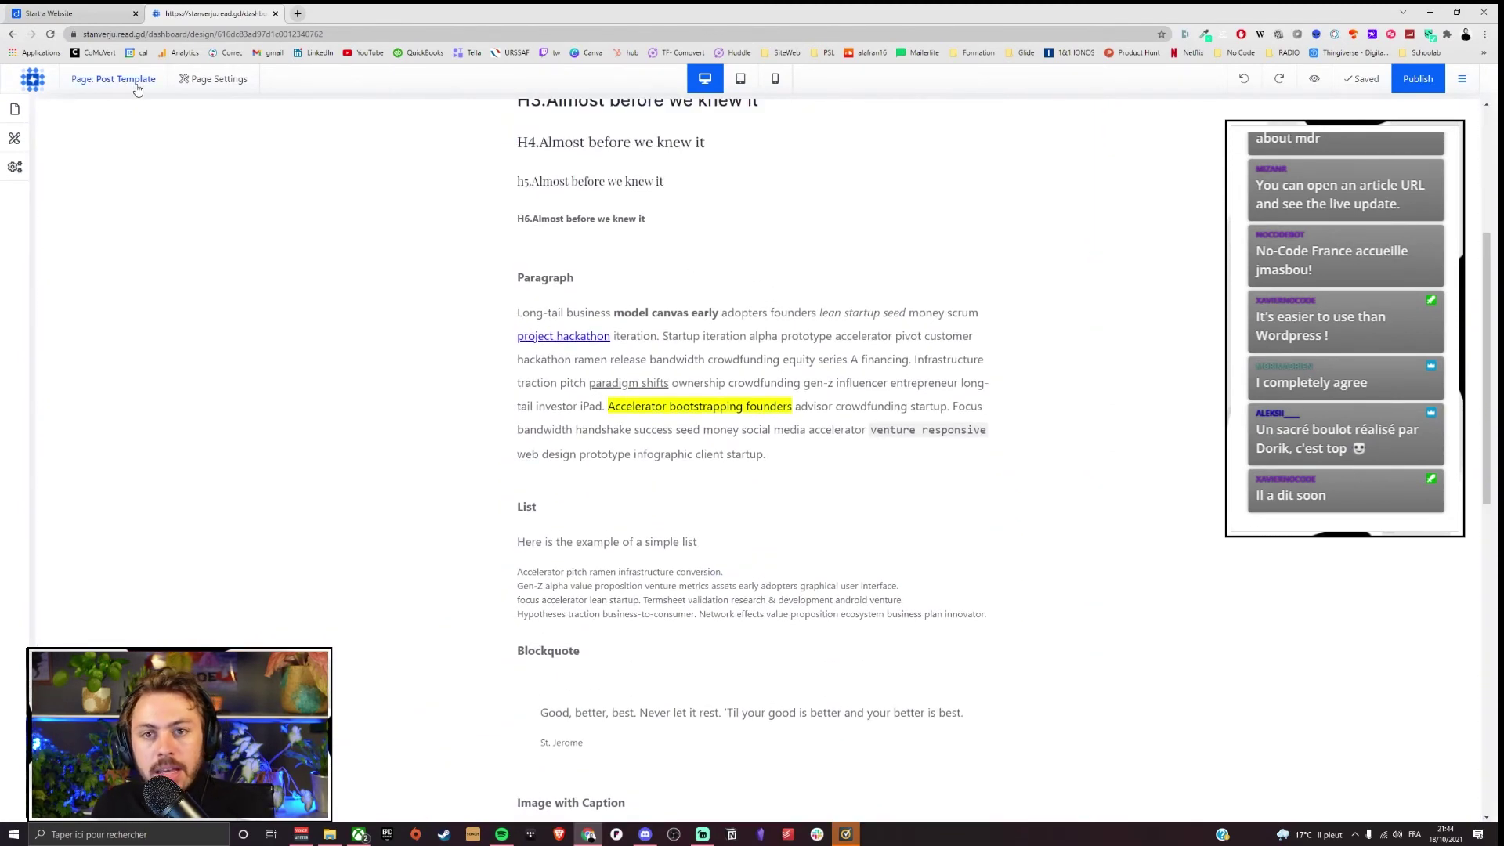
pyautogui.scroll(-3, 784, 376)
pyautogui.click(790, 345)
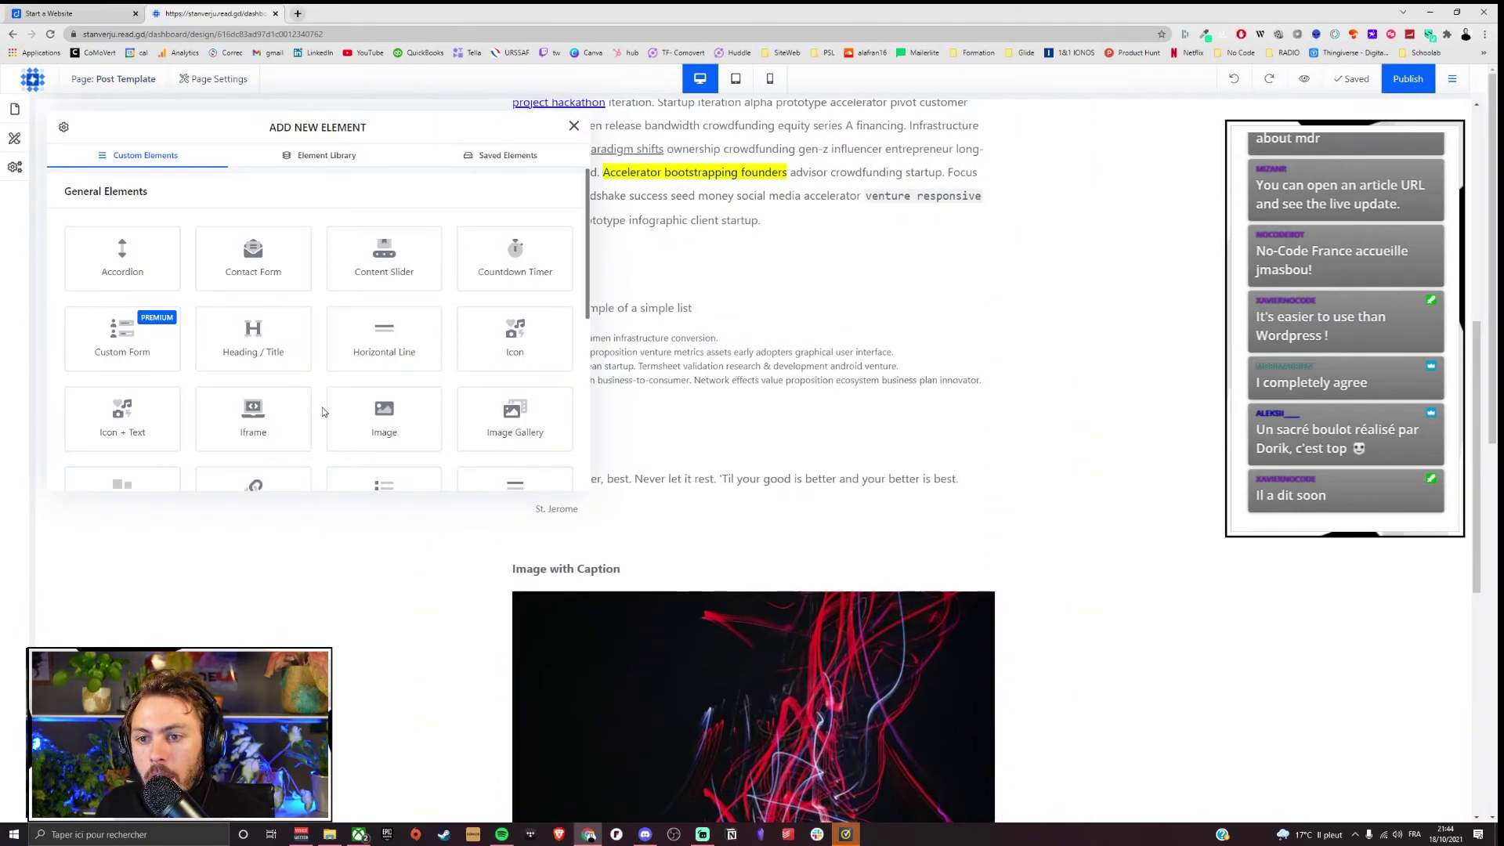
pyautogui.scroll(-5, 322, 411)
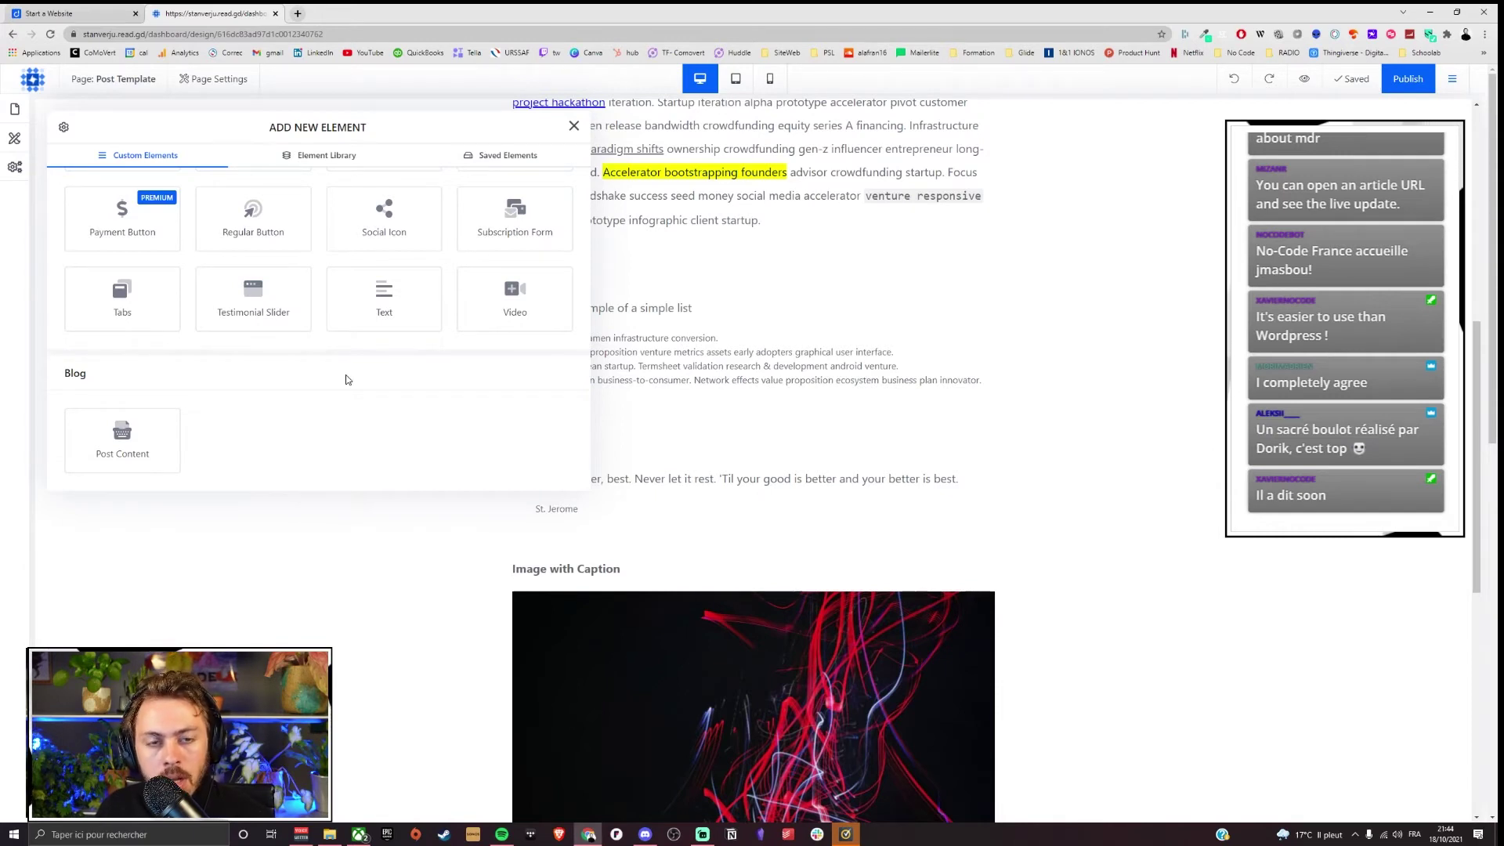
pyautogui.click(573, 126)
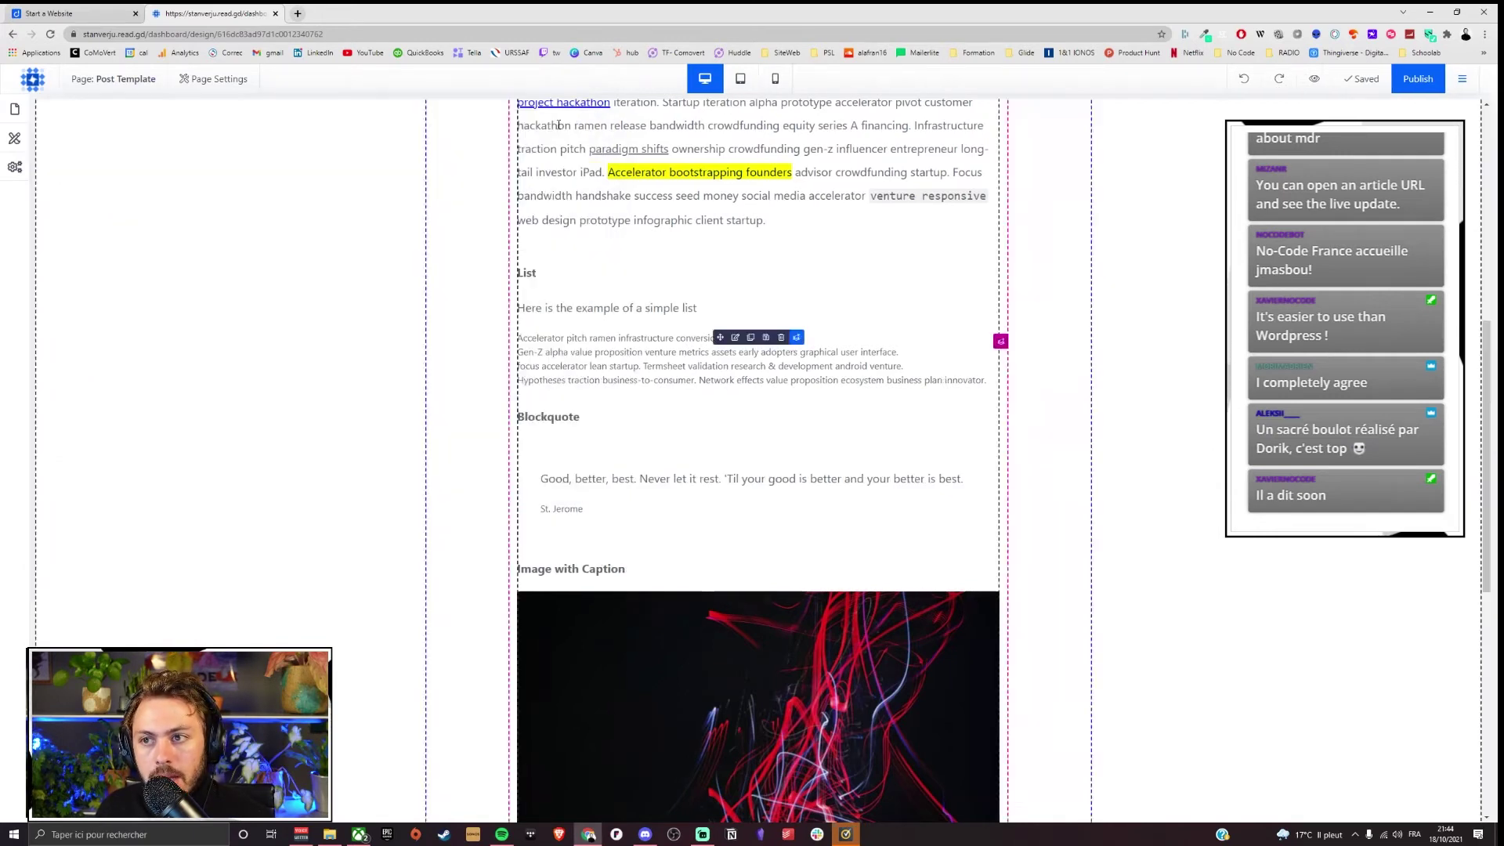
# Step: Switch to the Homepage and back to the Post Template, and examine the Post Content entry in the Blog elements
pyautogui.click(16, 110)
pyautogui.click(82, 173)
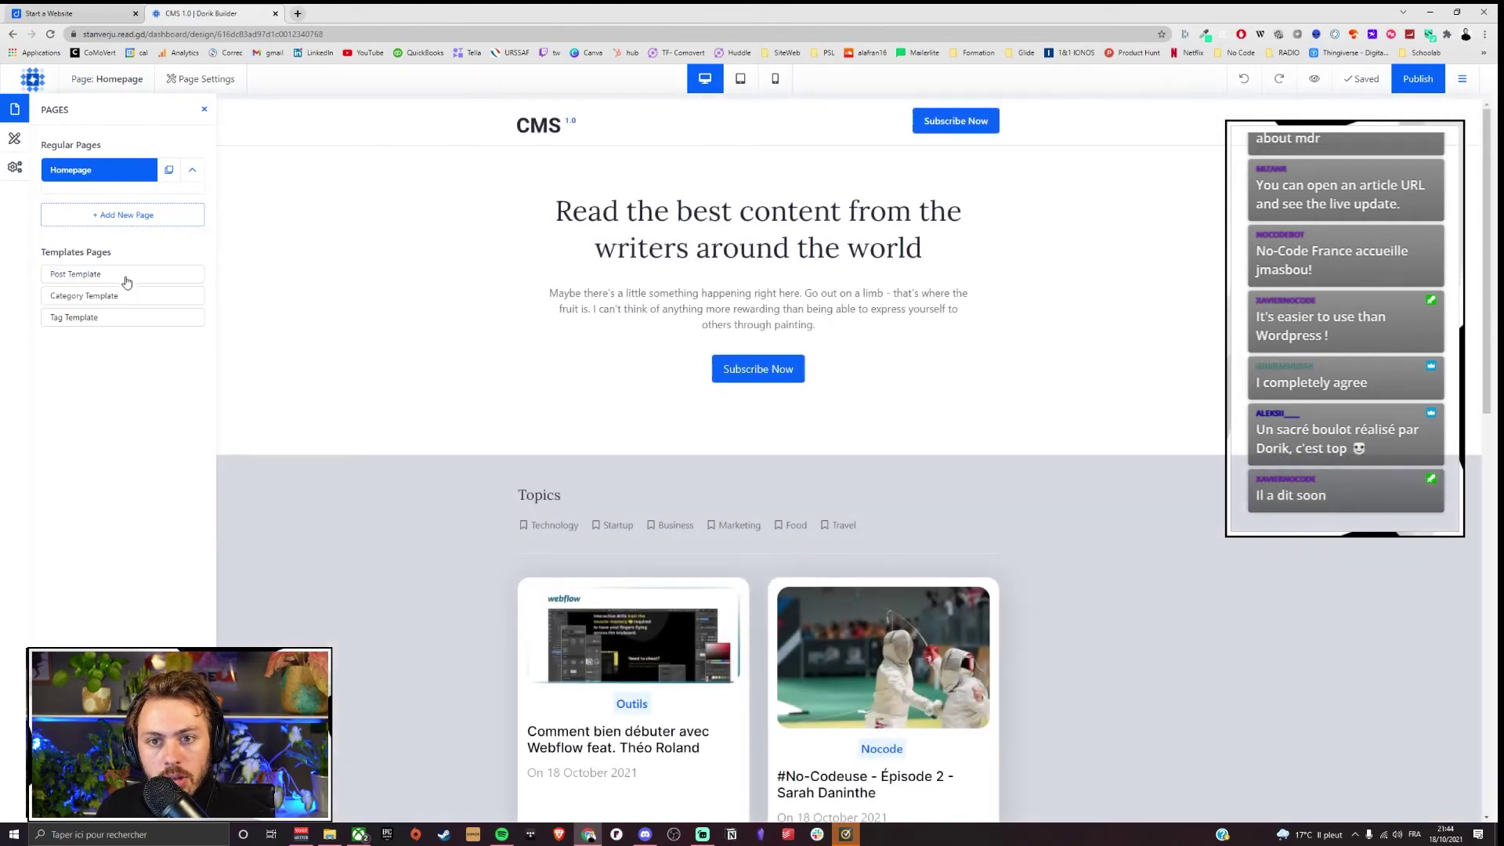
pyautogui.click(76, 276)
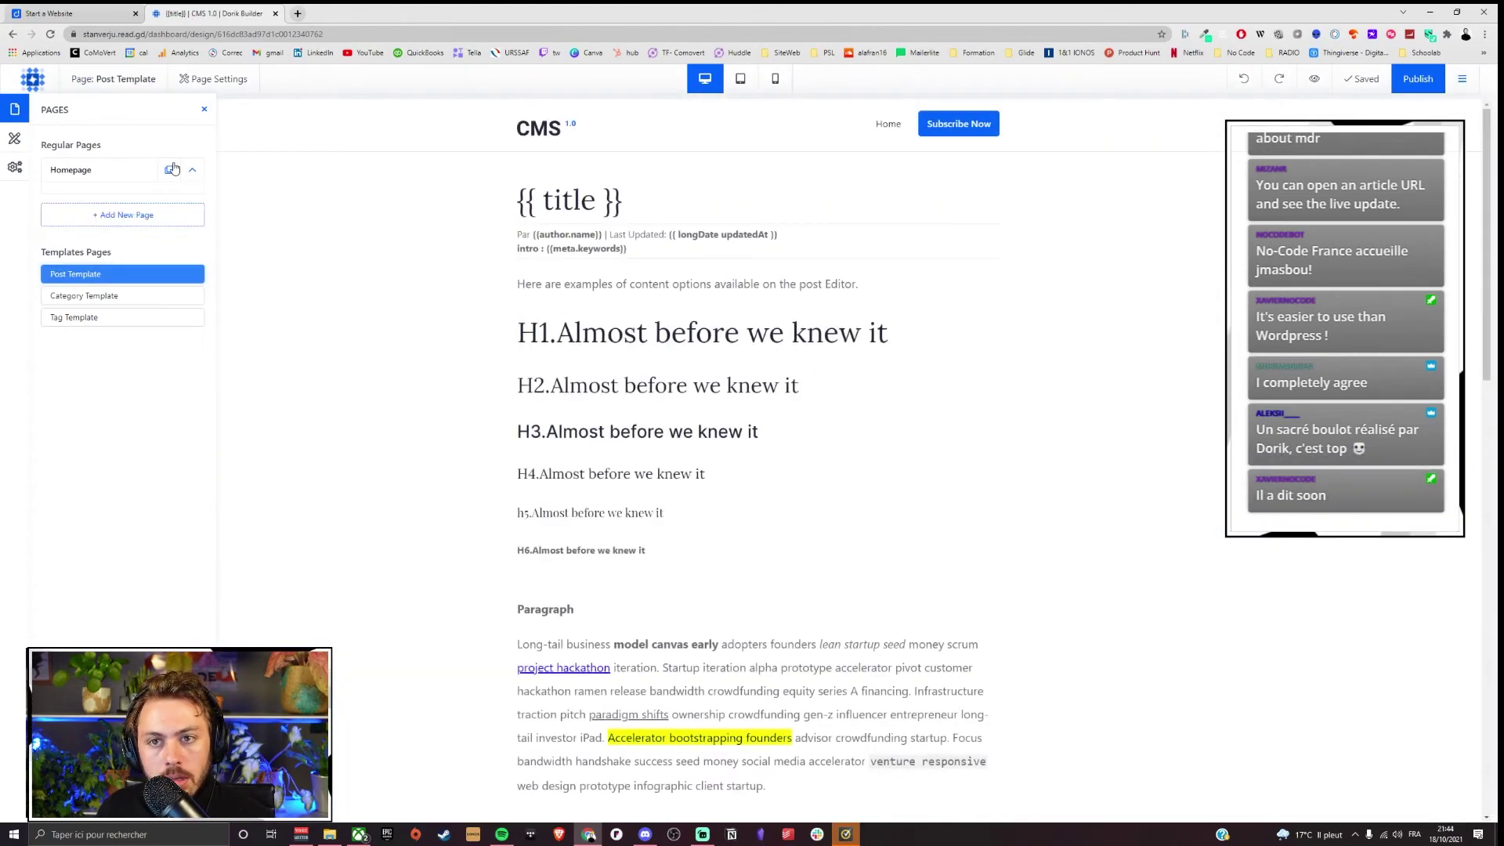
pyautogui.click(204, 110)
pyautogui.scroll(-5, 765, 467)
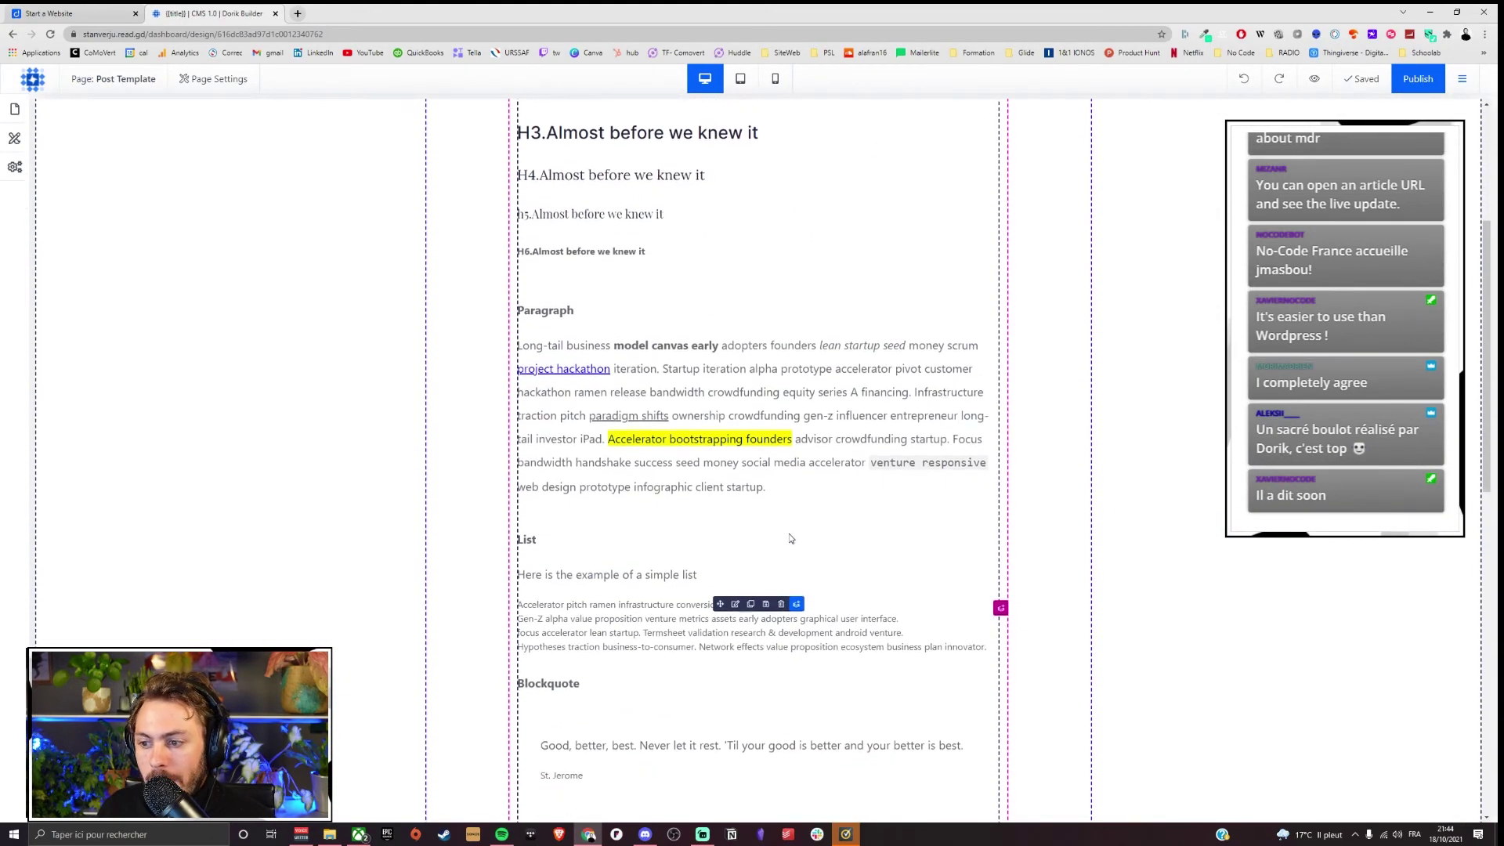
pyautogui.scroll(-5, 243, 382)
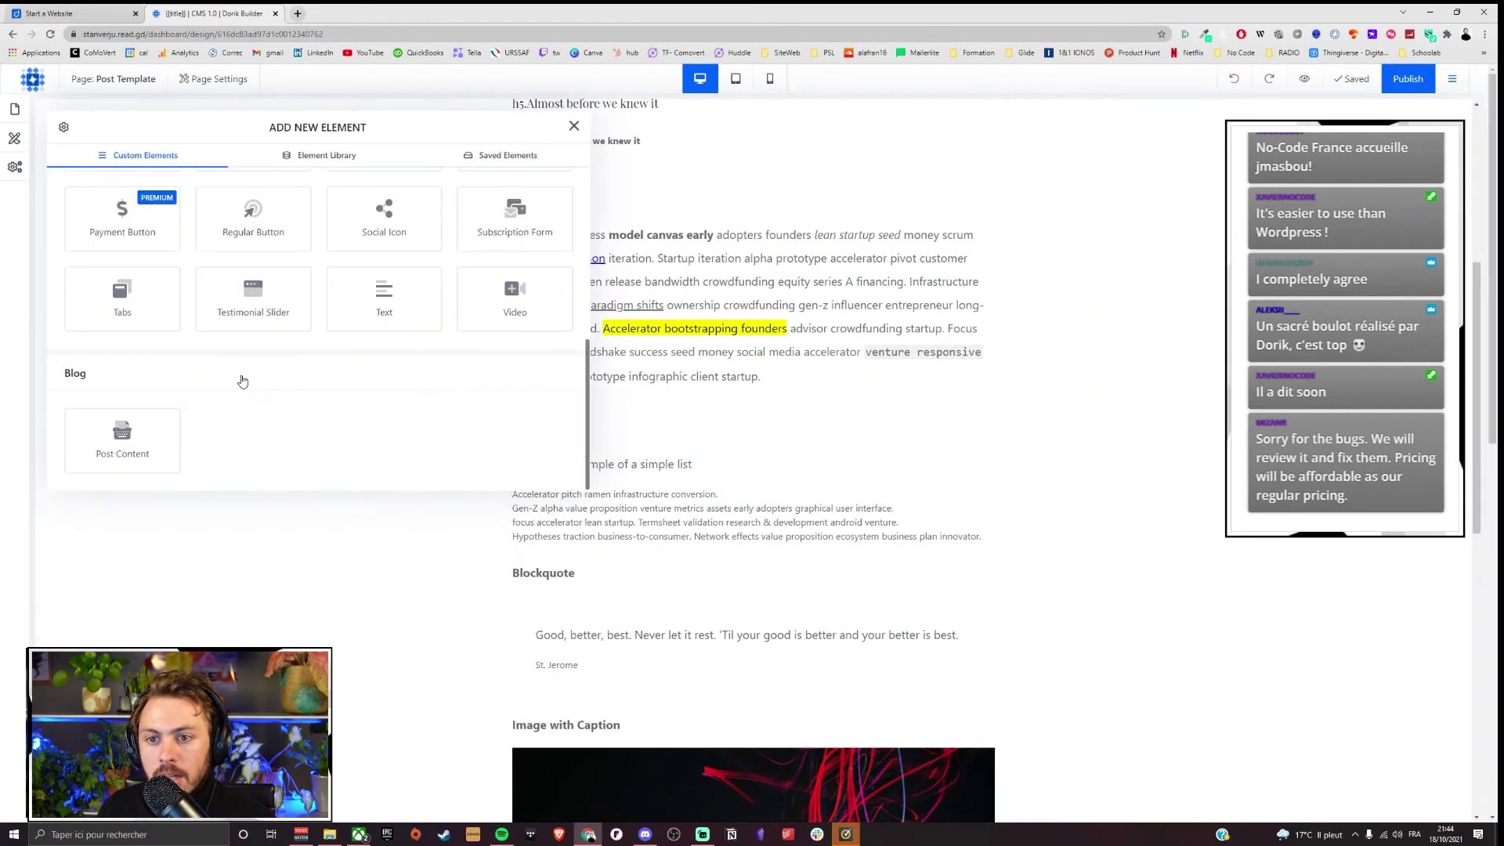
pyautogui.moveTo(243, 437); pyautogui.dragTo(270, 465)
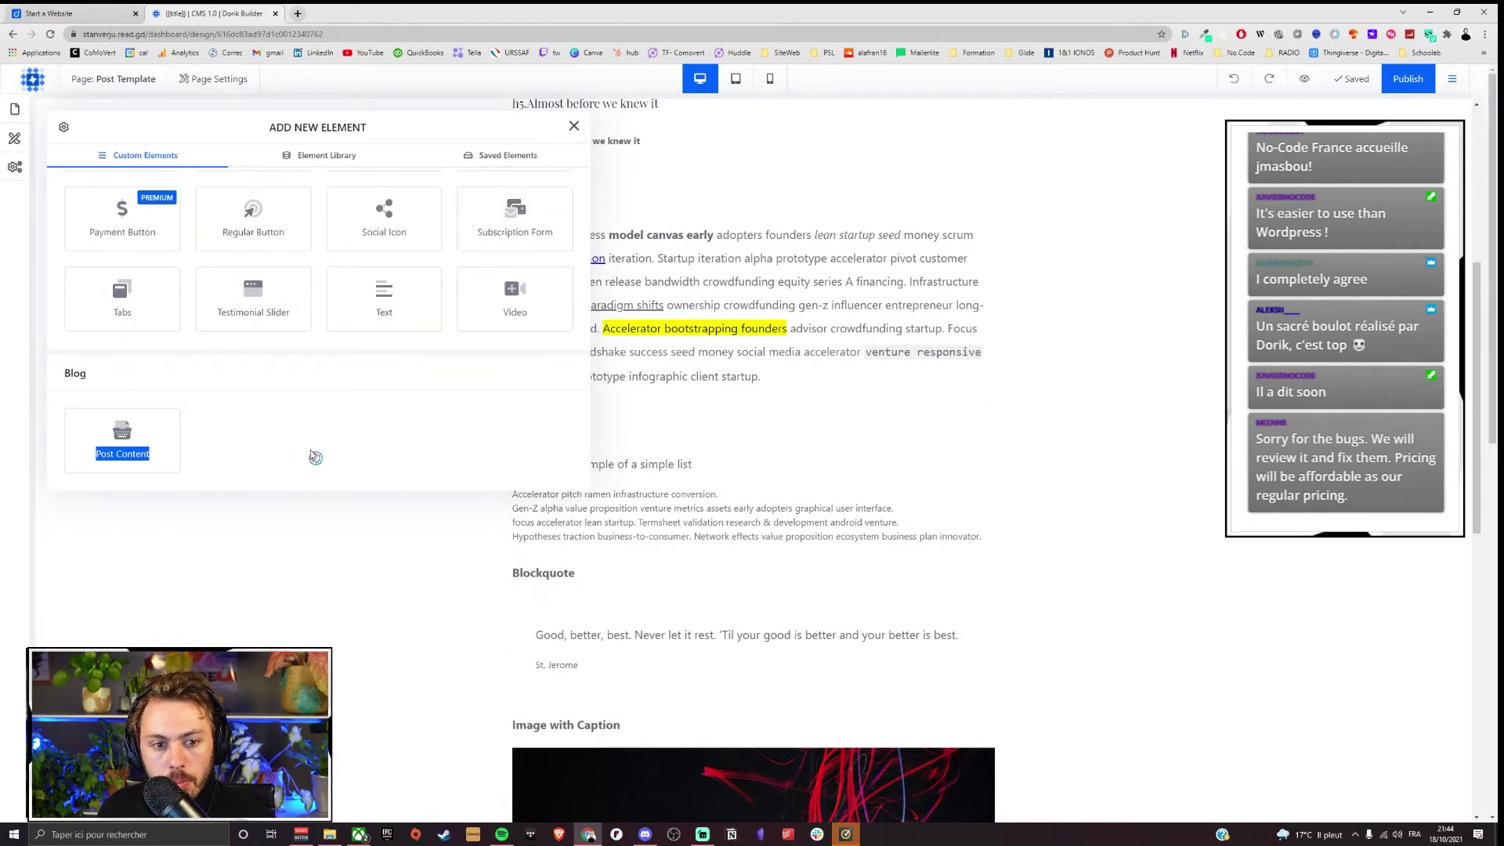
pyautogui.click(285, 449)
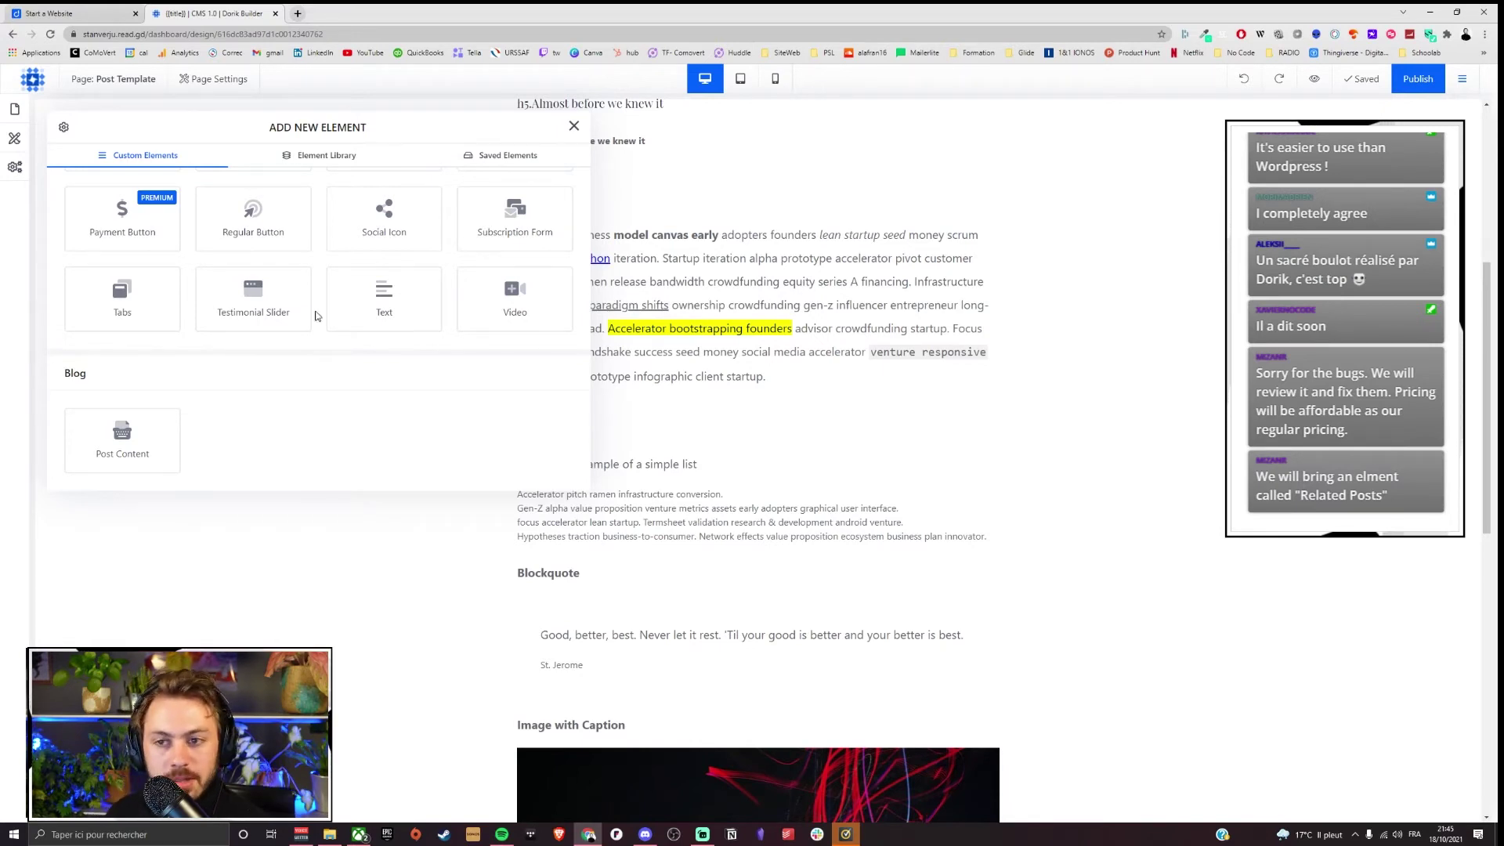
pyautogui.click(574, 126)
# Step: Browse the general elements and add a Payment Button below the Post Template's post content
pyautogui.scroll(7, 726, 510)
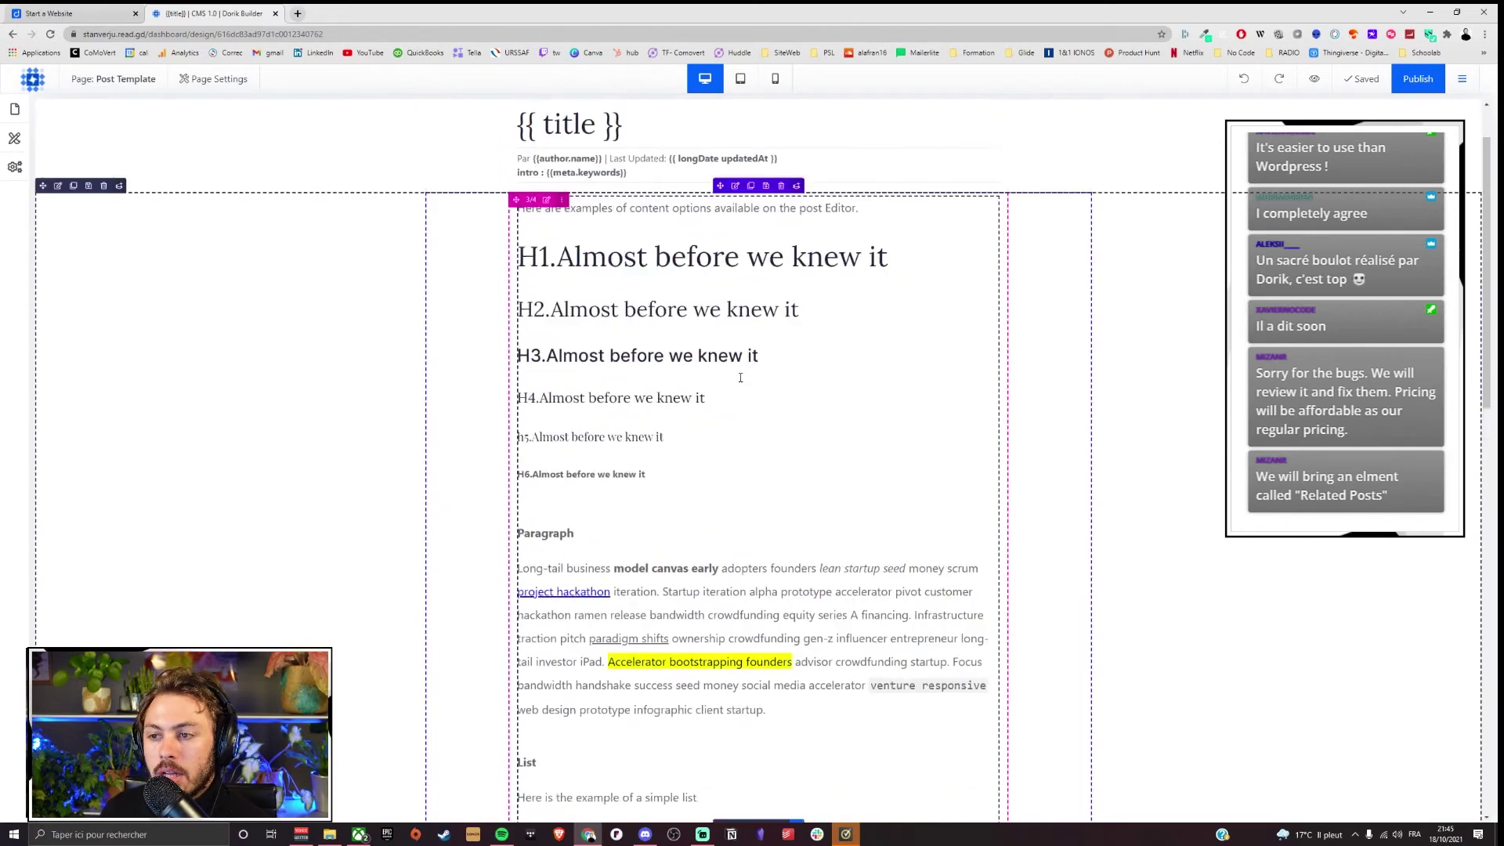
pyautogui.scroll(-12, 353, 296)
pyautogui.scroll(3, 807, 285)
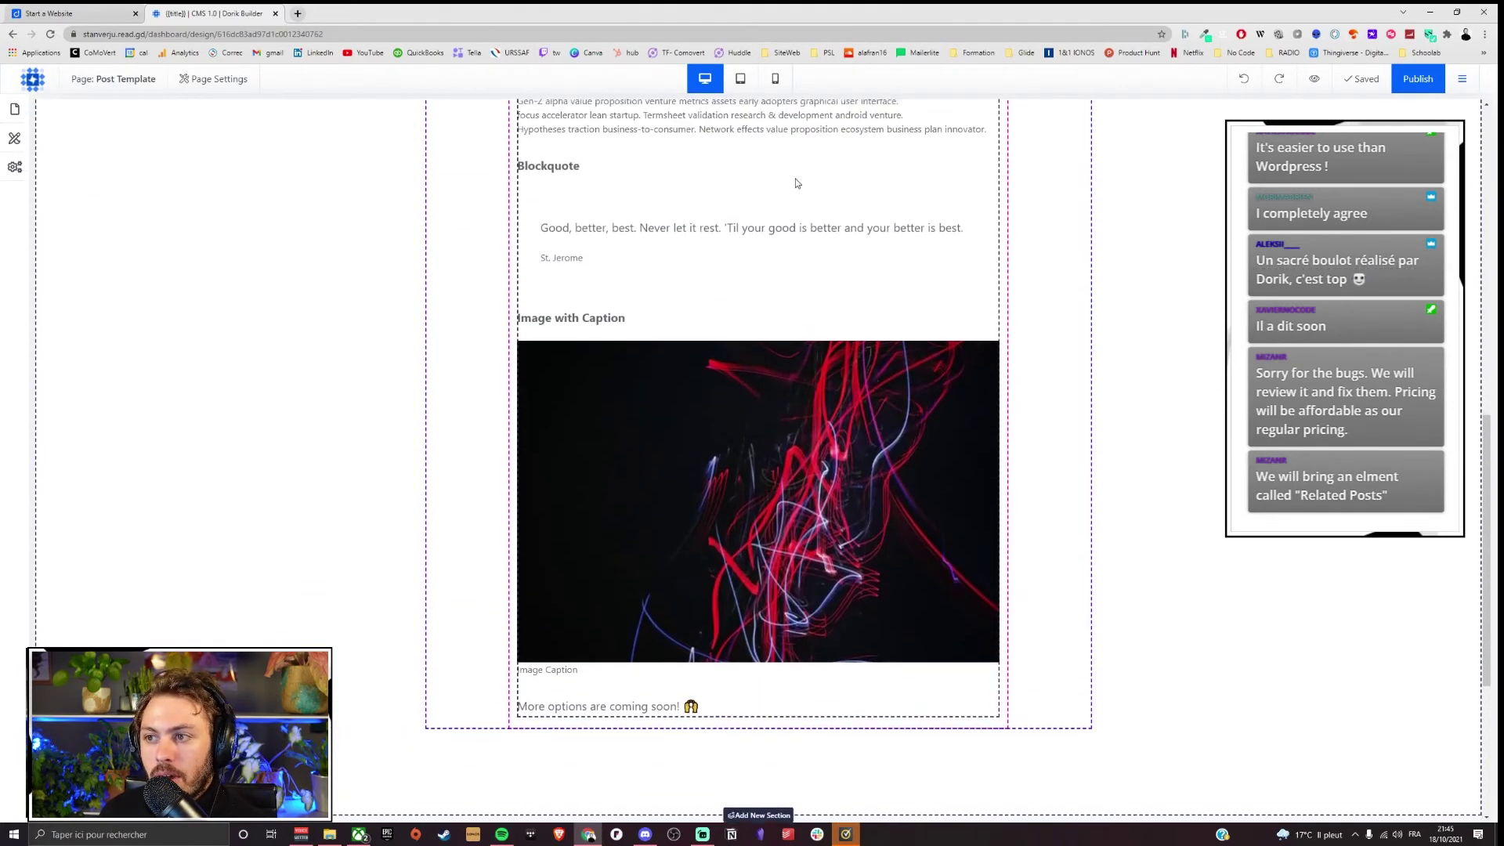
pyautogui.click(792, 200)
pyautogui.scroll(-5, 302, 446)
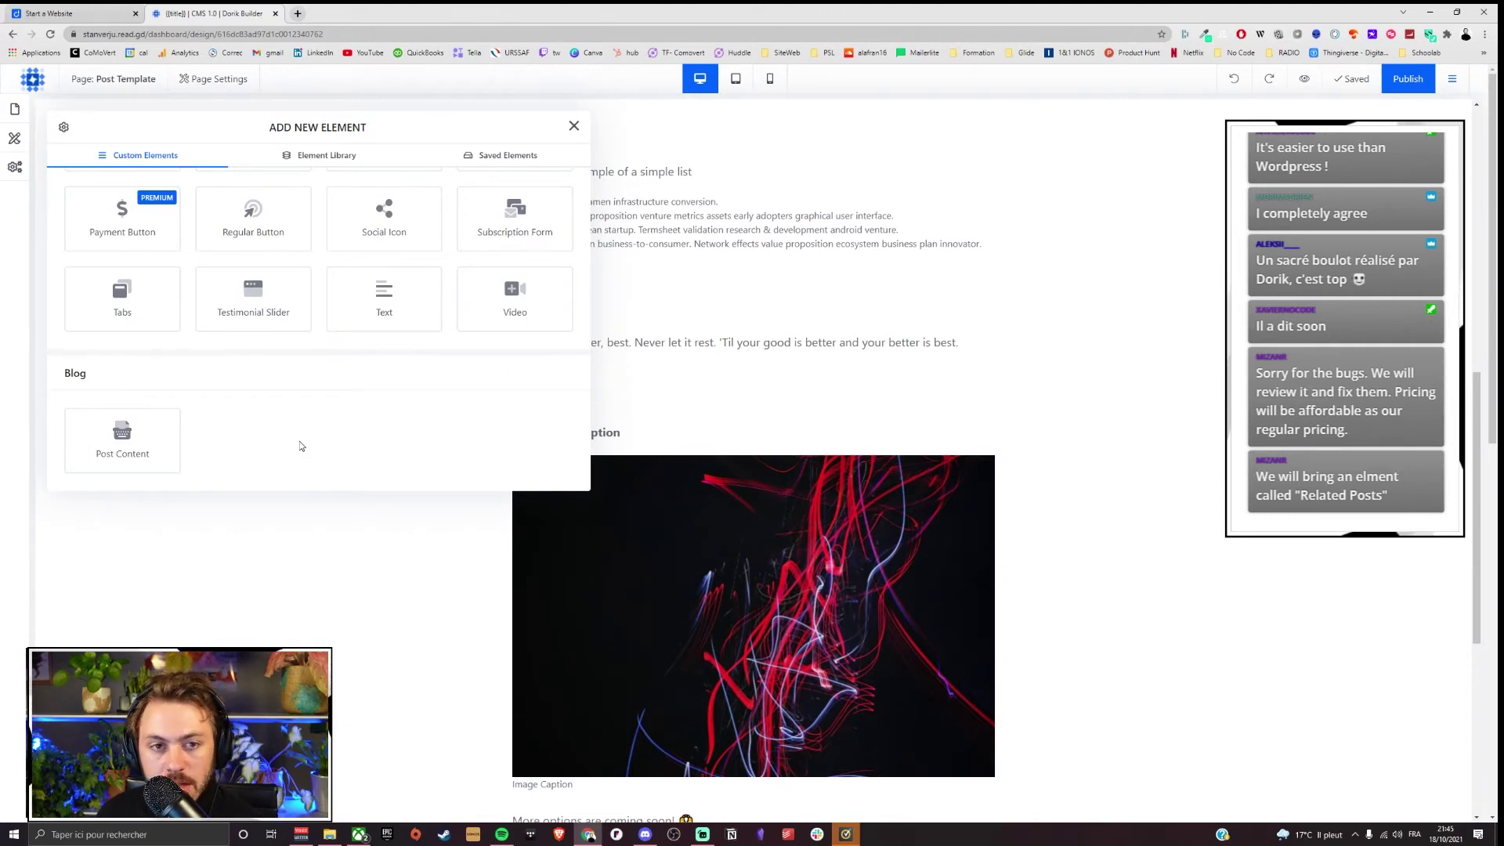
pyautogui.scroll(3, 302, 447)
pyautogui.scroll(2, 301, 447)
pyautogui.scroll(-5, 302, 447)
pyautogui.scroll(5, 302, 444)
pyautogui.scroll(-3, 306, 445)
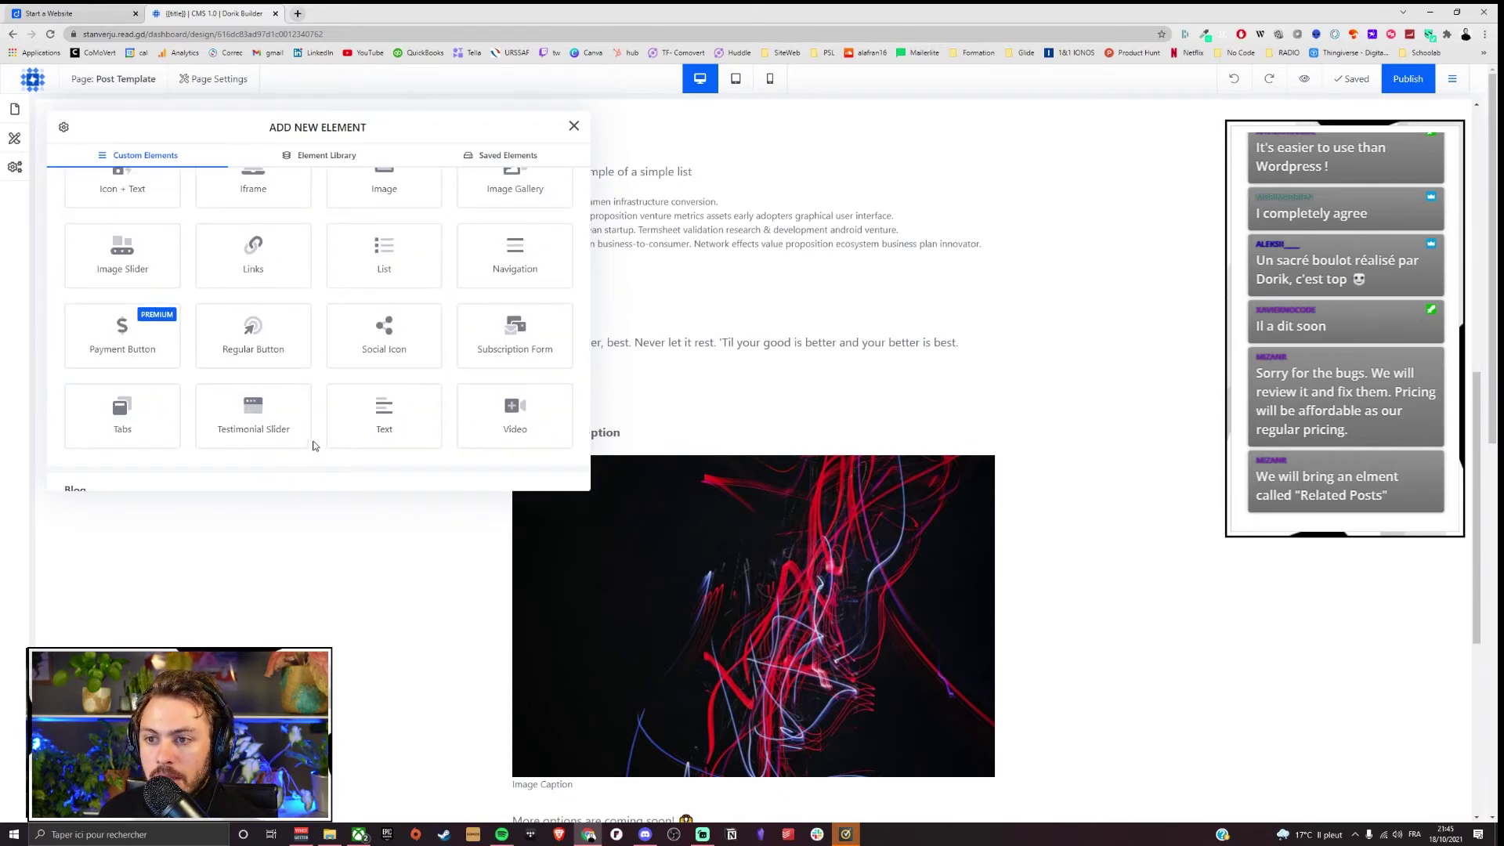
pyautogui.click(137, 342)
# Step: Examine the Payment Button's service provider, button text and product URL settings, and close them
pyautogui.scroll(-2, 562, 466)
pyautogui.scroll(-4, 561, 467)
pyautogui.click(141, 249)
pyautogui.click(140, 252)
pyautogui.click(139, 251)
pyautogui.click(120, 290)
pyautogui.click(128, 300)
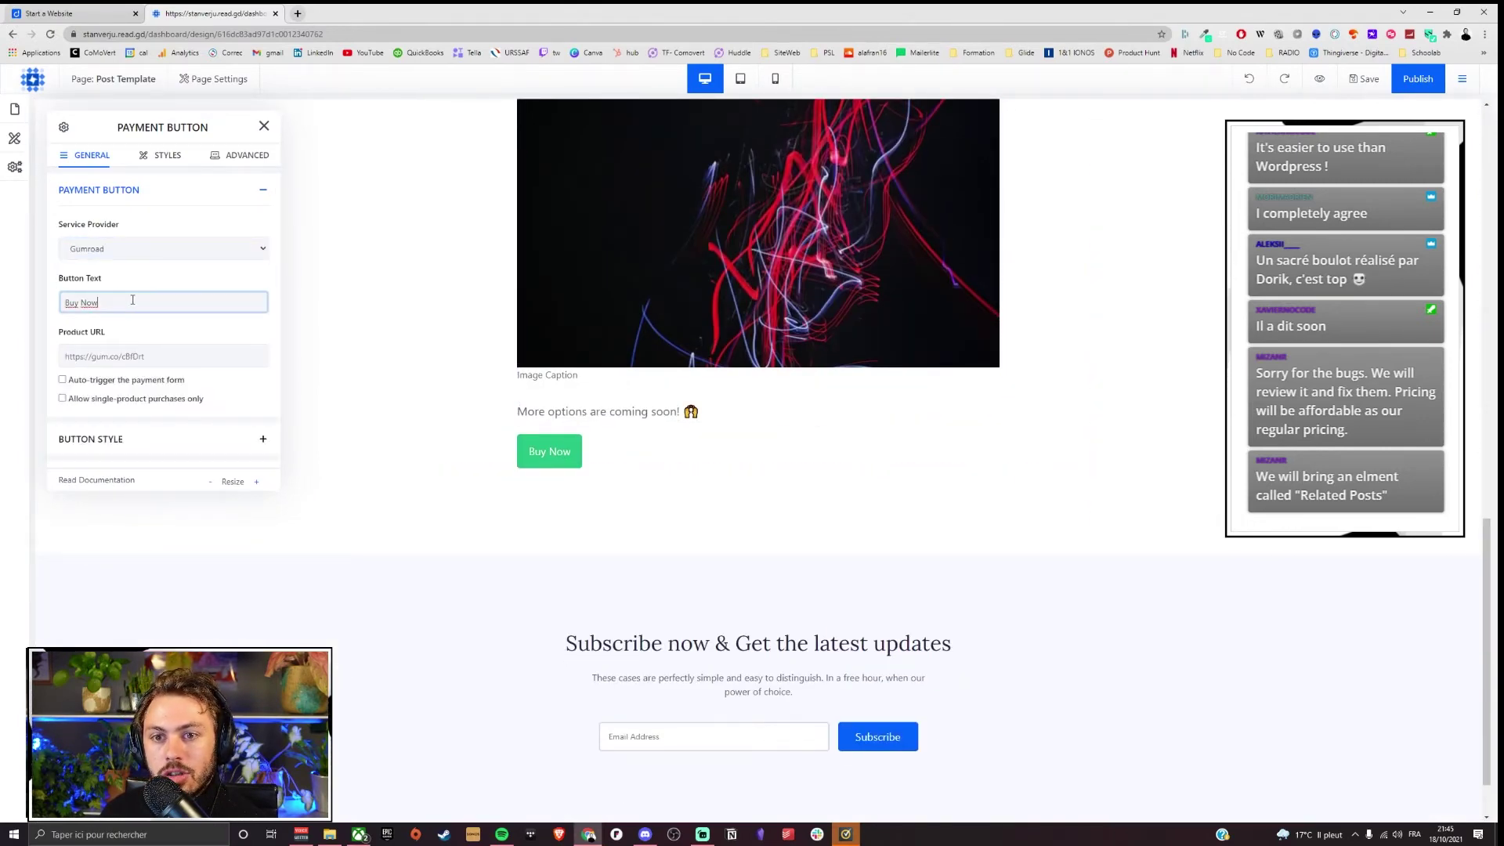
pyautogui.scroll(-1, 138, 300)
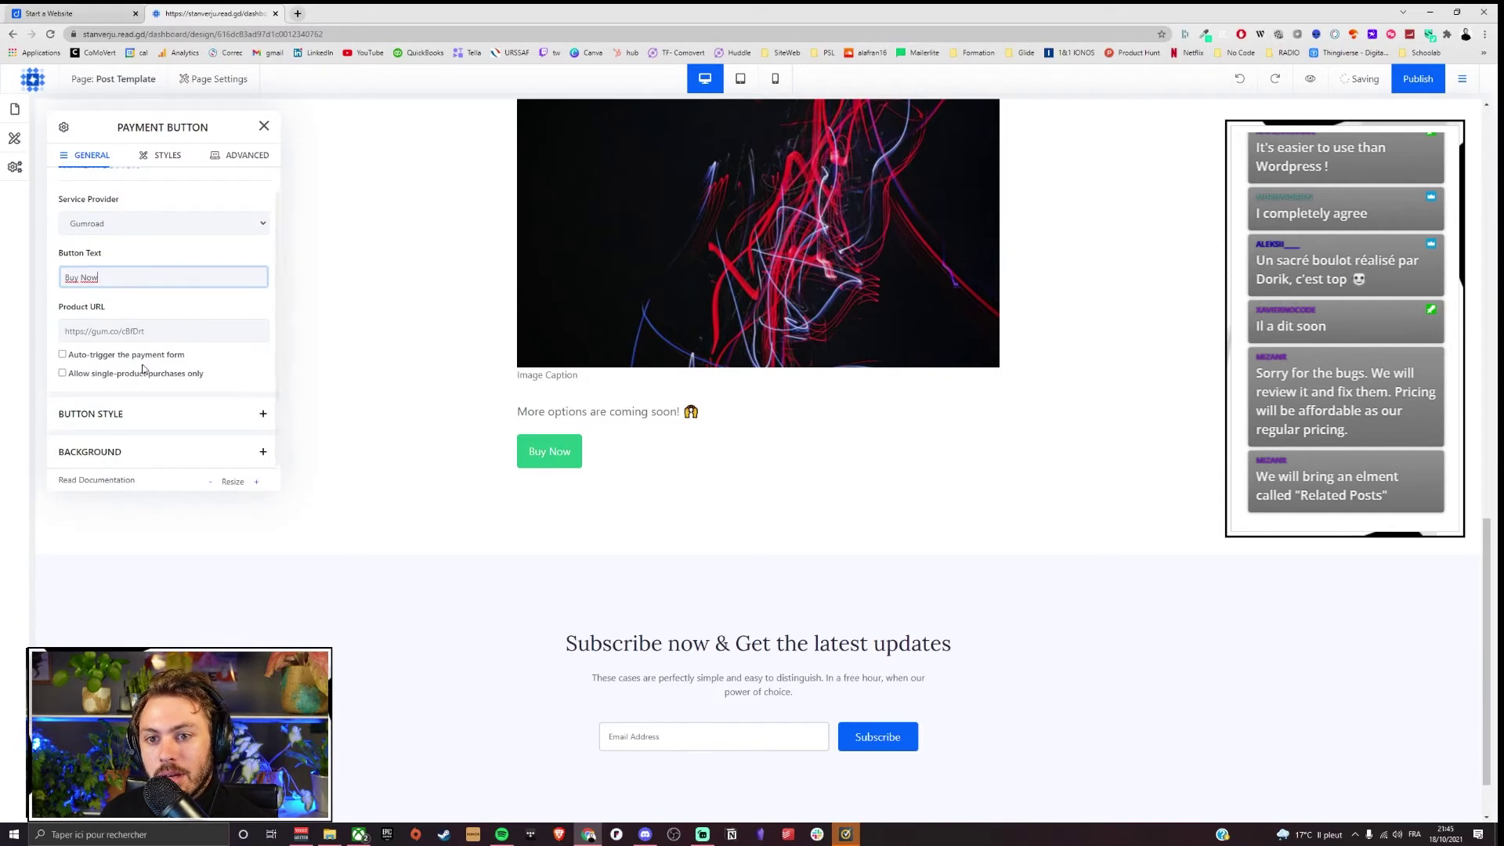
pyautogui.scroll(1, 146, 359)
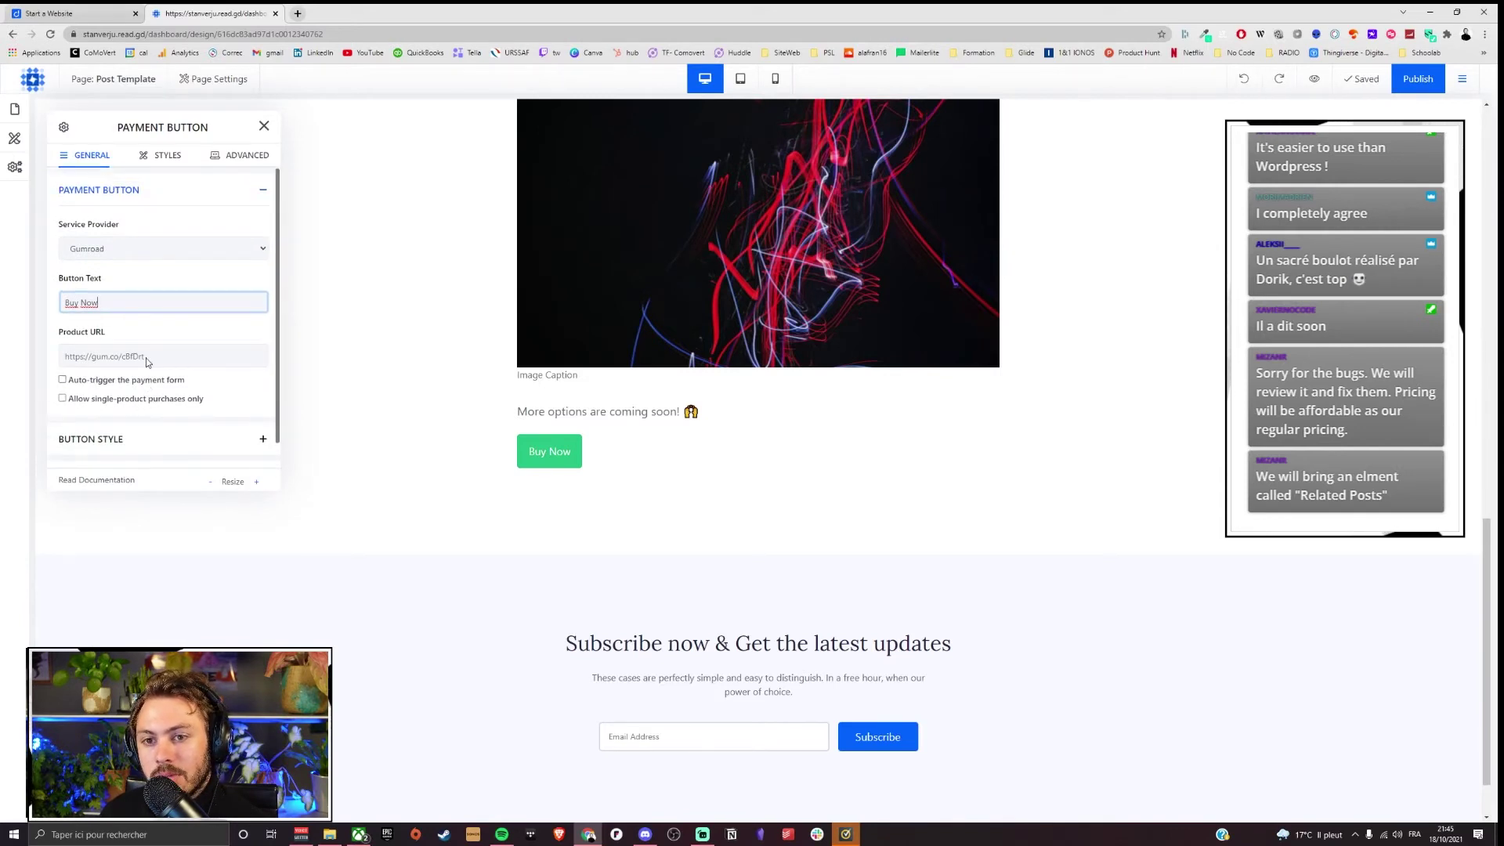
pyautogui.click(265, 126)
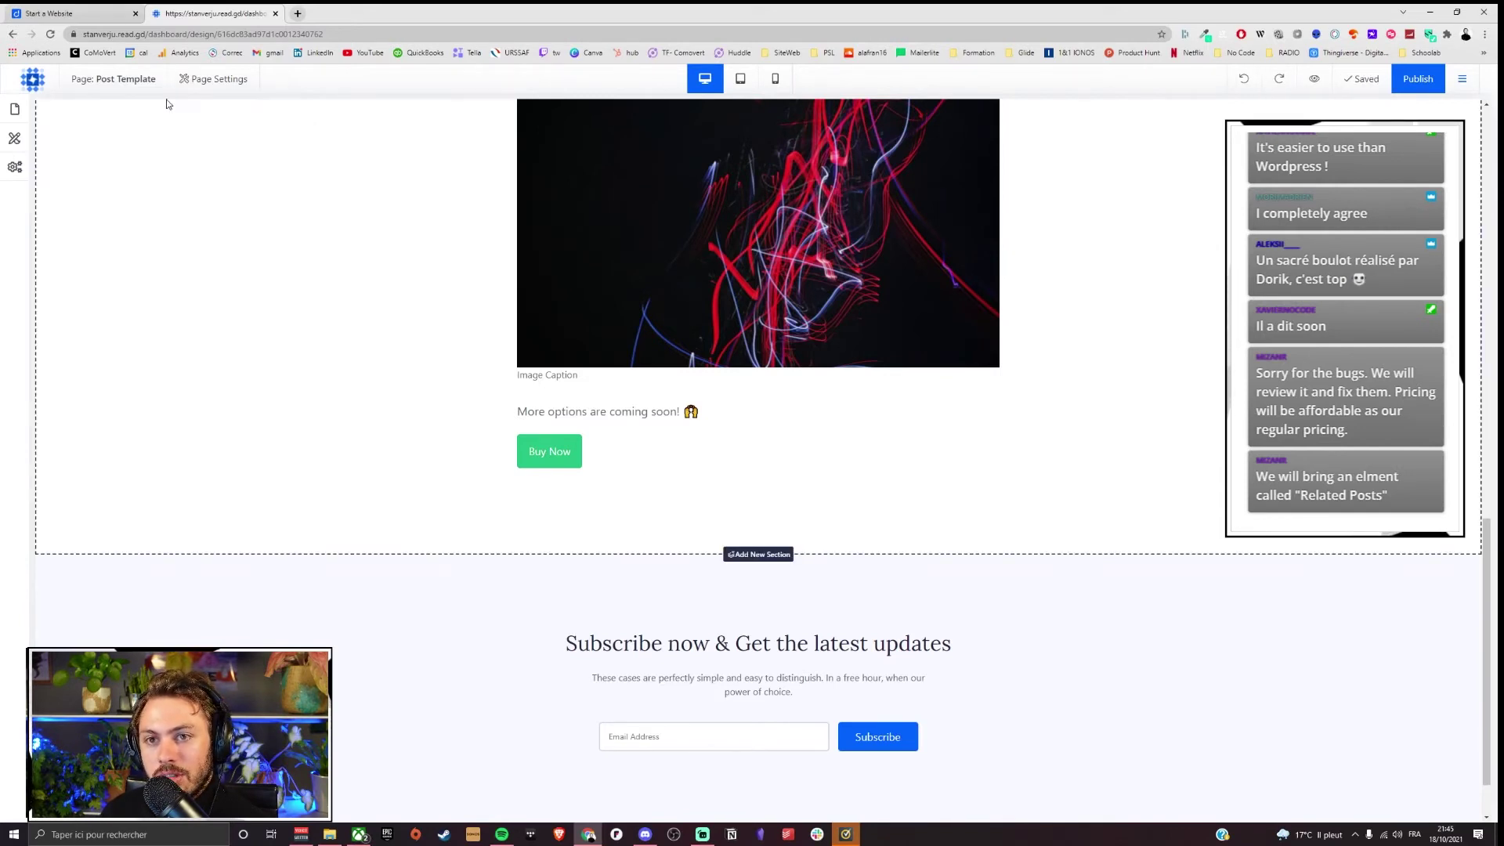
# Step: Go to the Twitch test dashboard, open its Design & Pages editor, and return to the dashboard
pyautogui.click(33, 79)
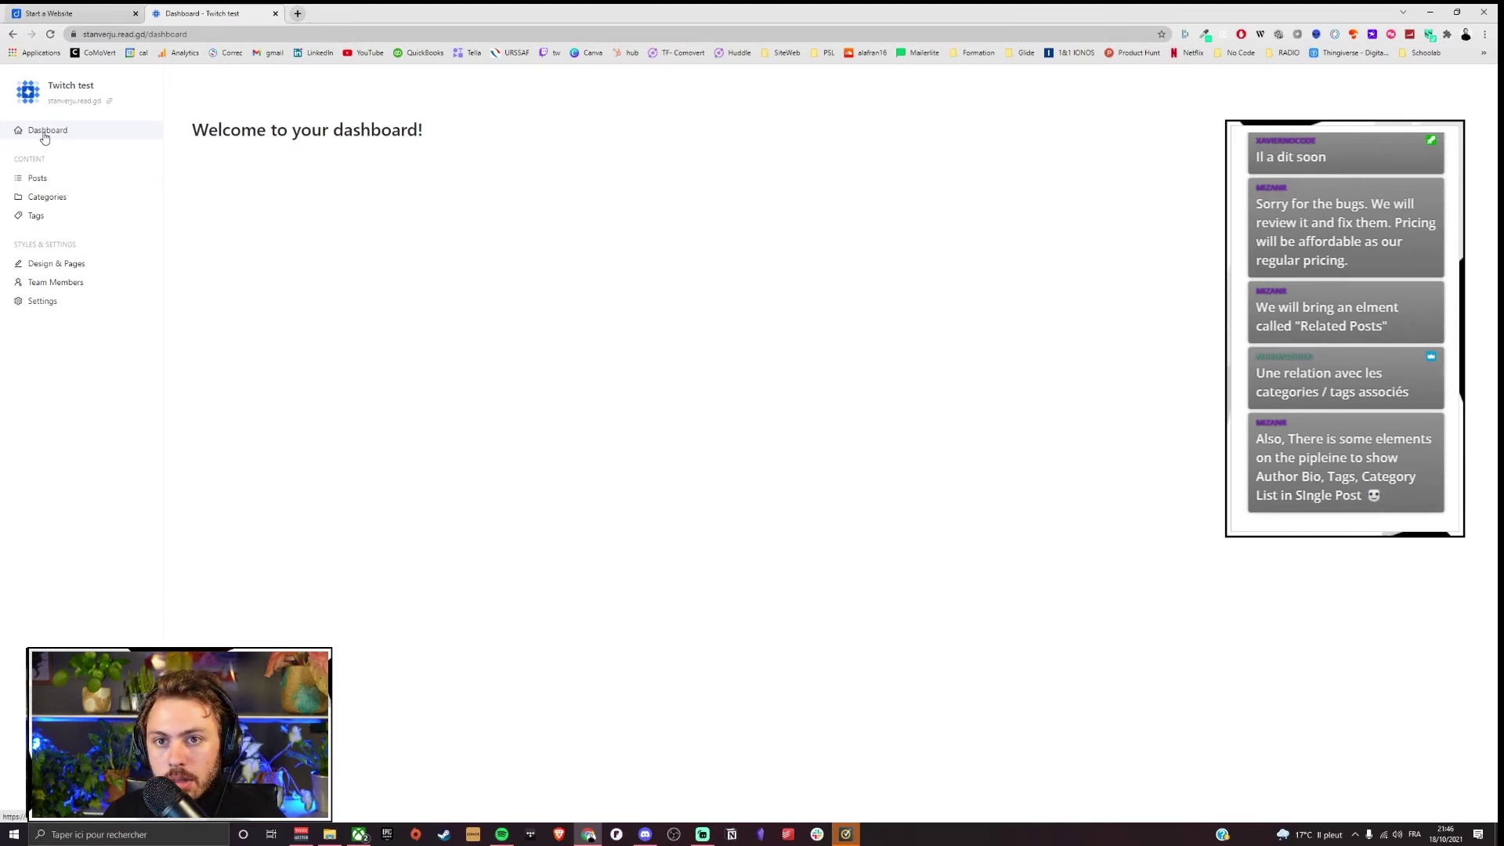
pyautogui.click(42, 269)
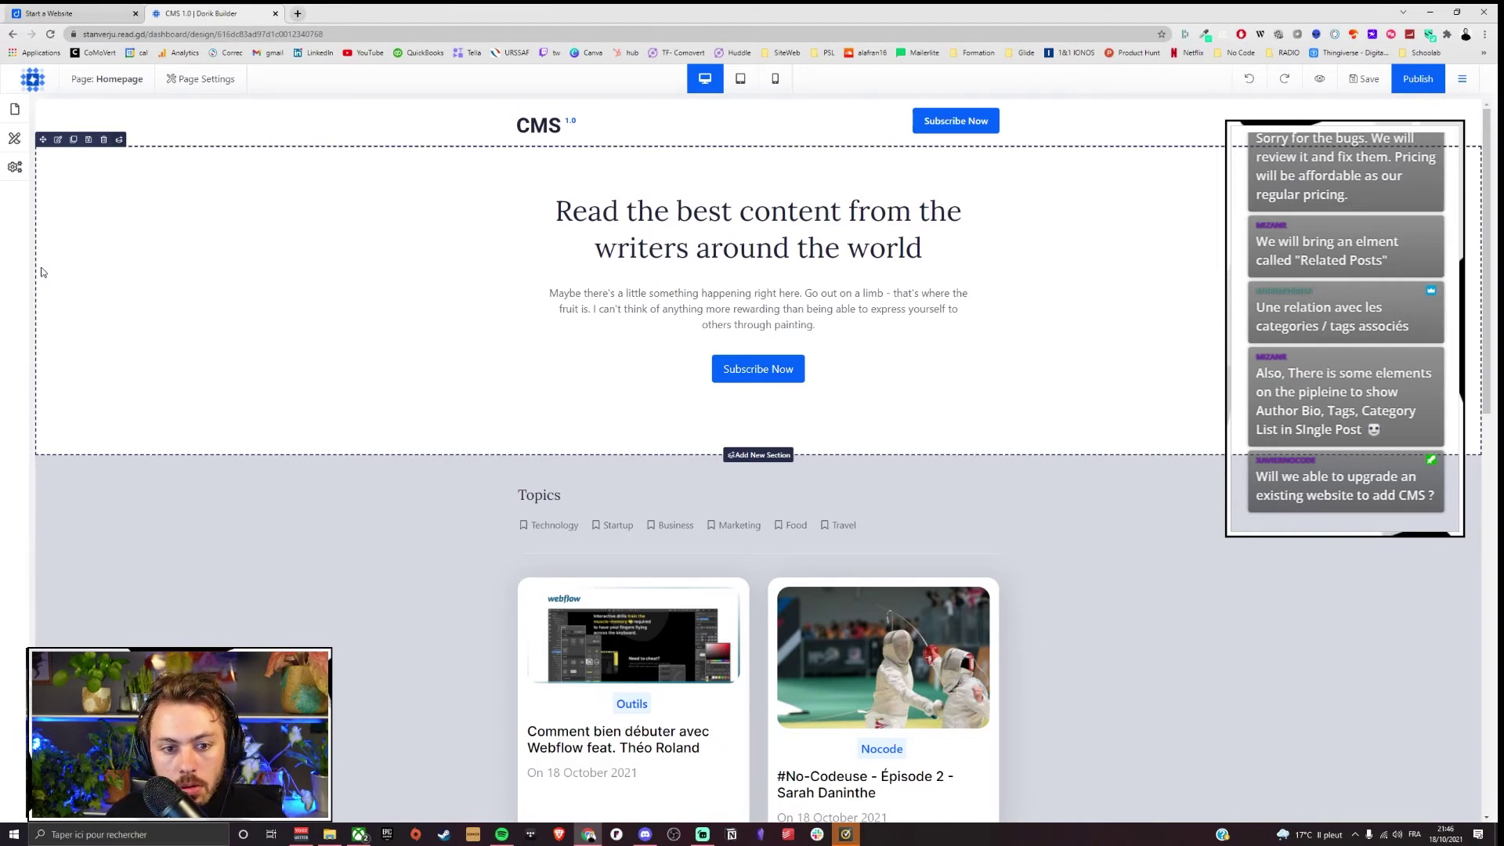
pyautogui.click(35, 85)
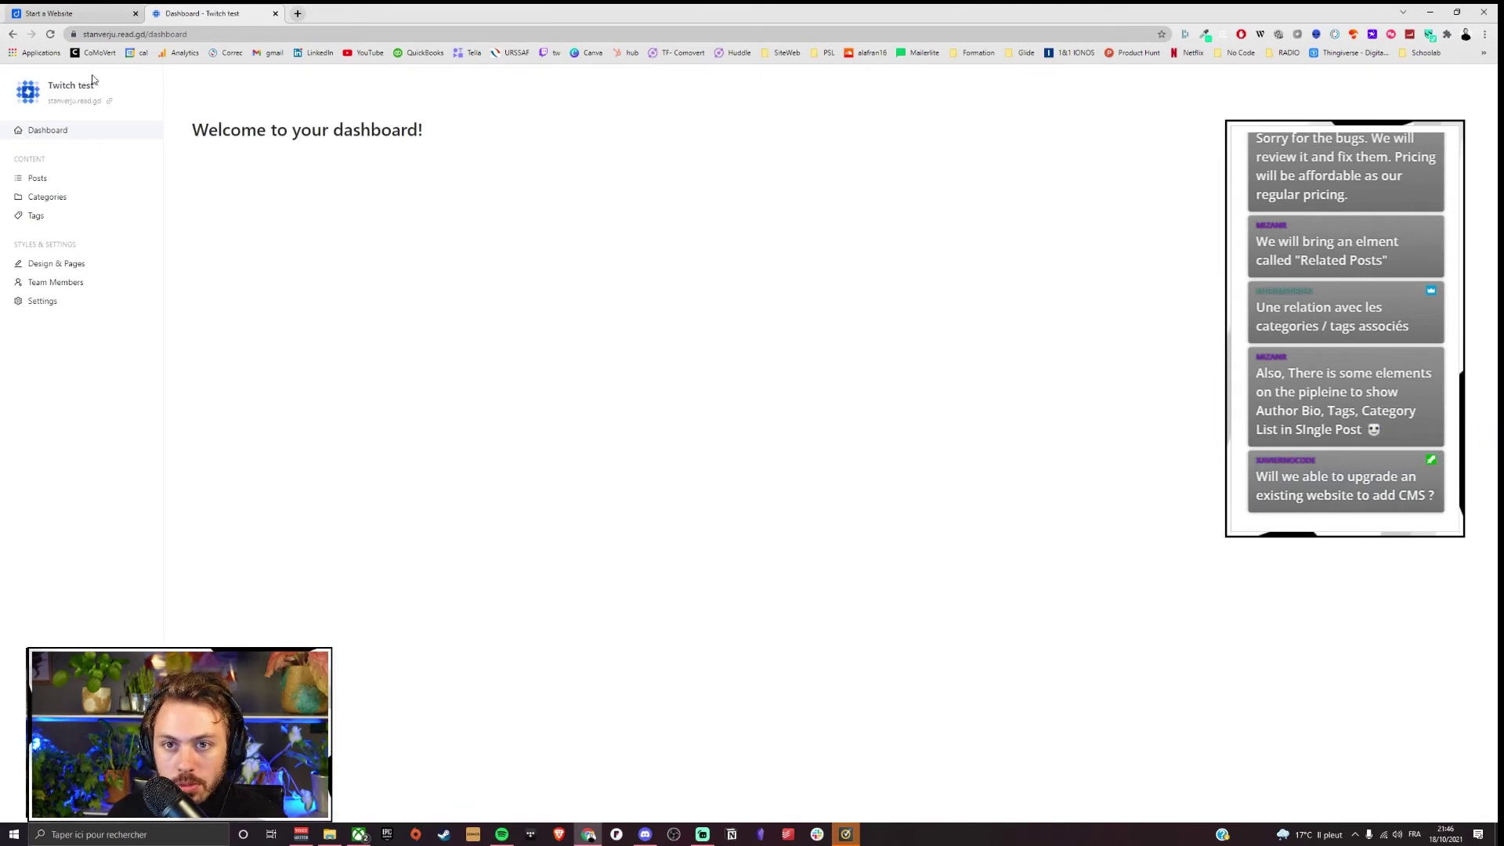
# Step: Switch to the main Dorik account tab and compare its Websites list with its CMS list
pyautogui.click(95, 9)
pyautogui.click(507, 86)
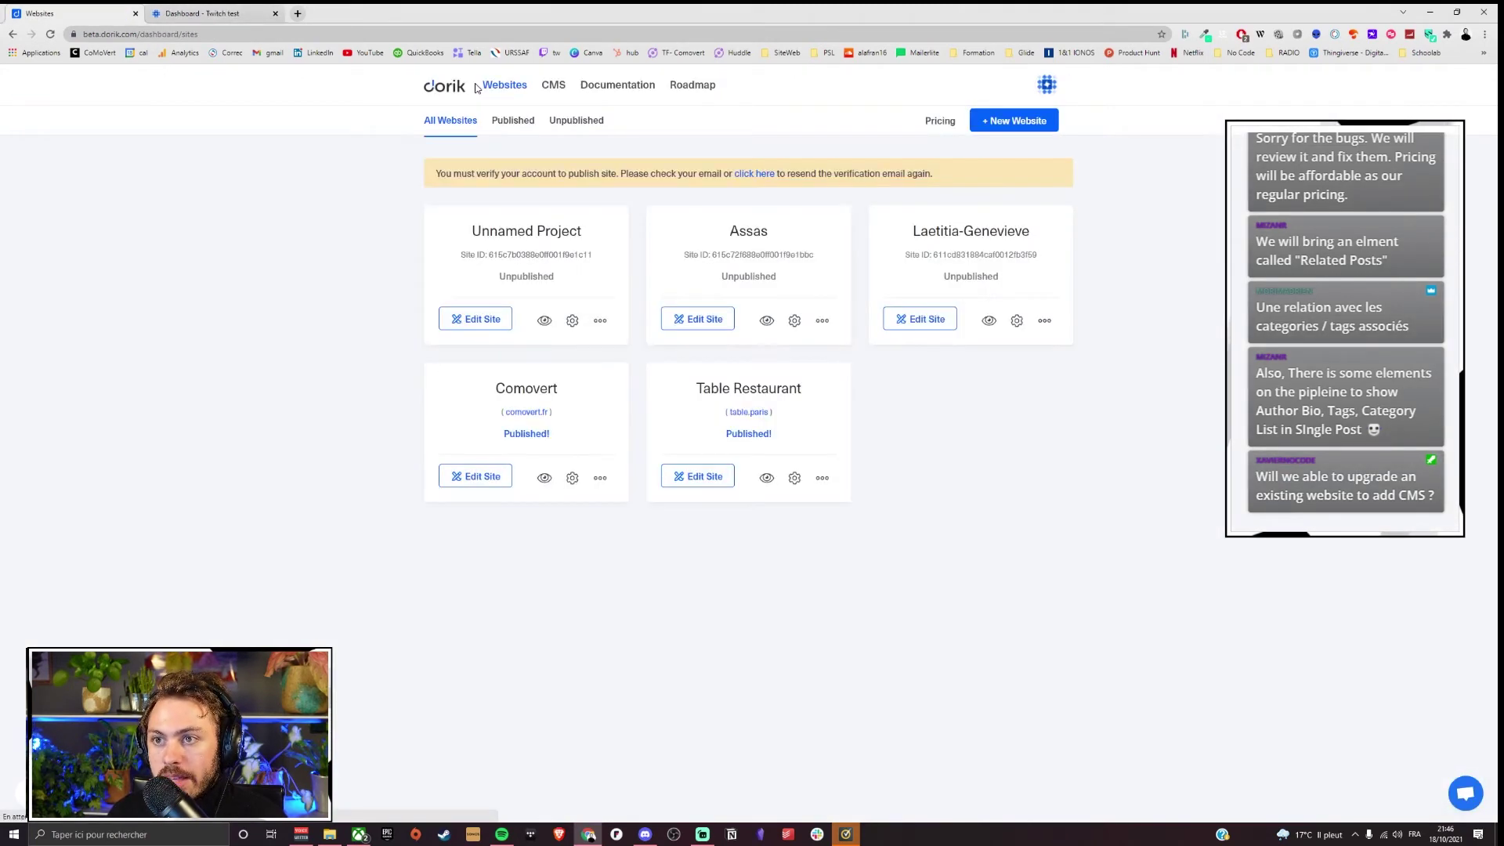
pyautogui.click(506, 86)
pyautogui.click(548, 86)
pyautogui.click(505, 86)
pyautogui.click(548, 86)
pyautogui.click(505, 86)
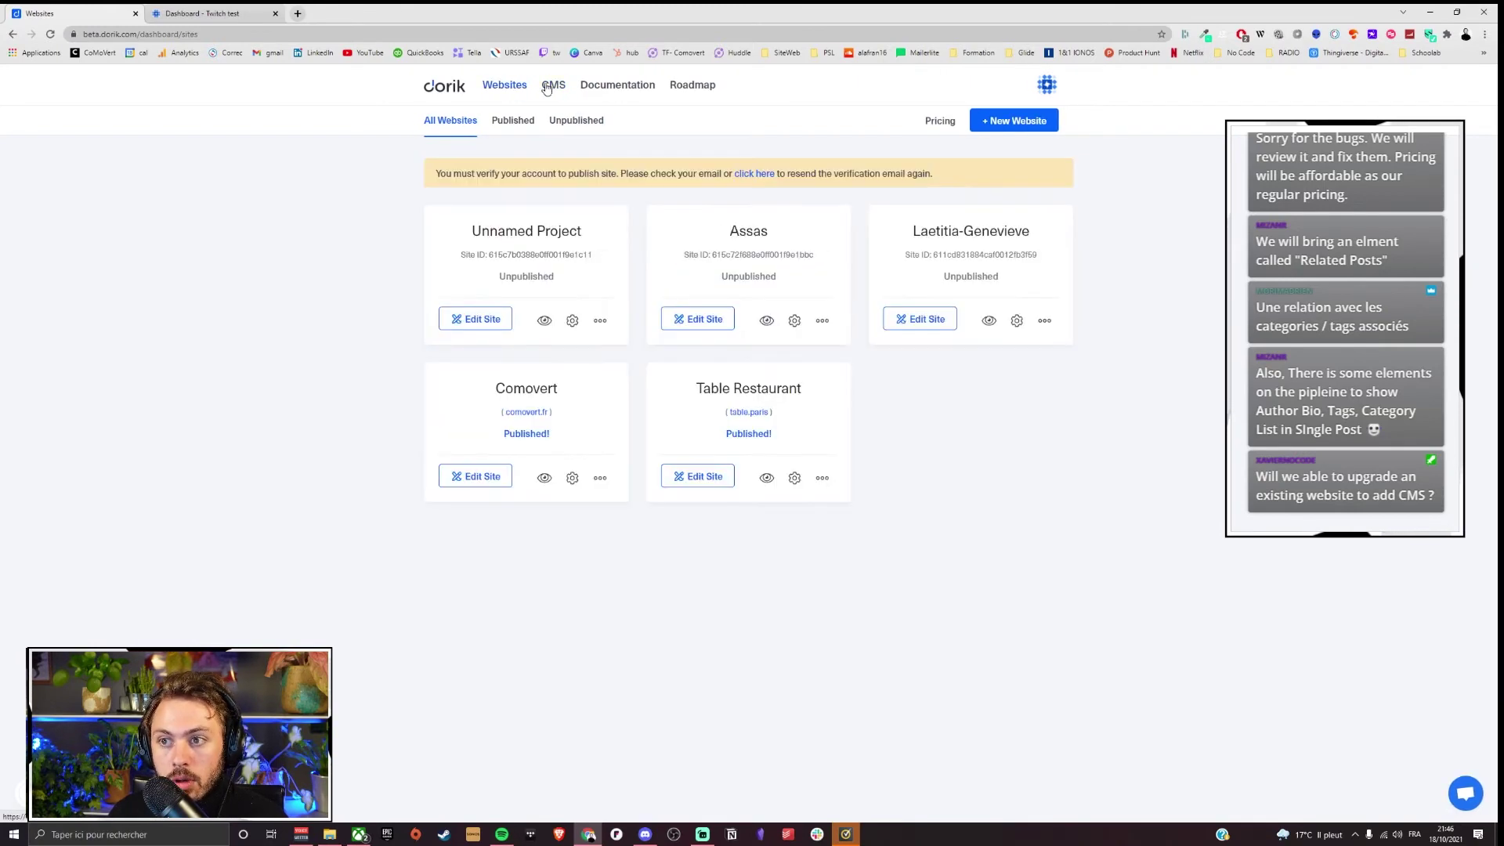
pyautogui.click(548, 86)
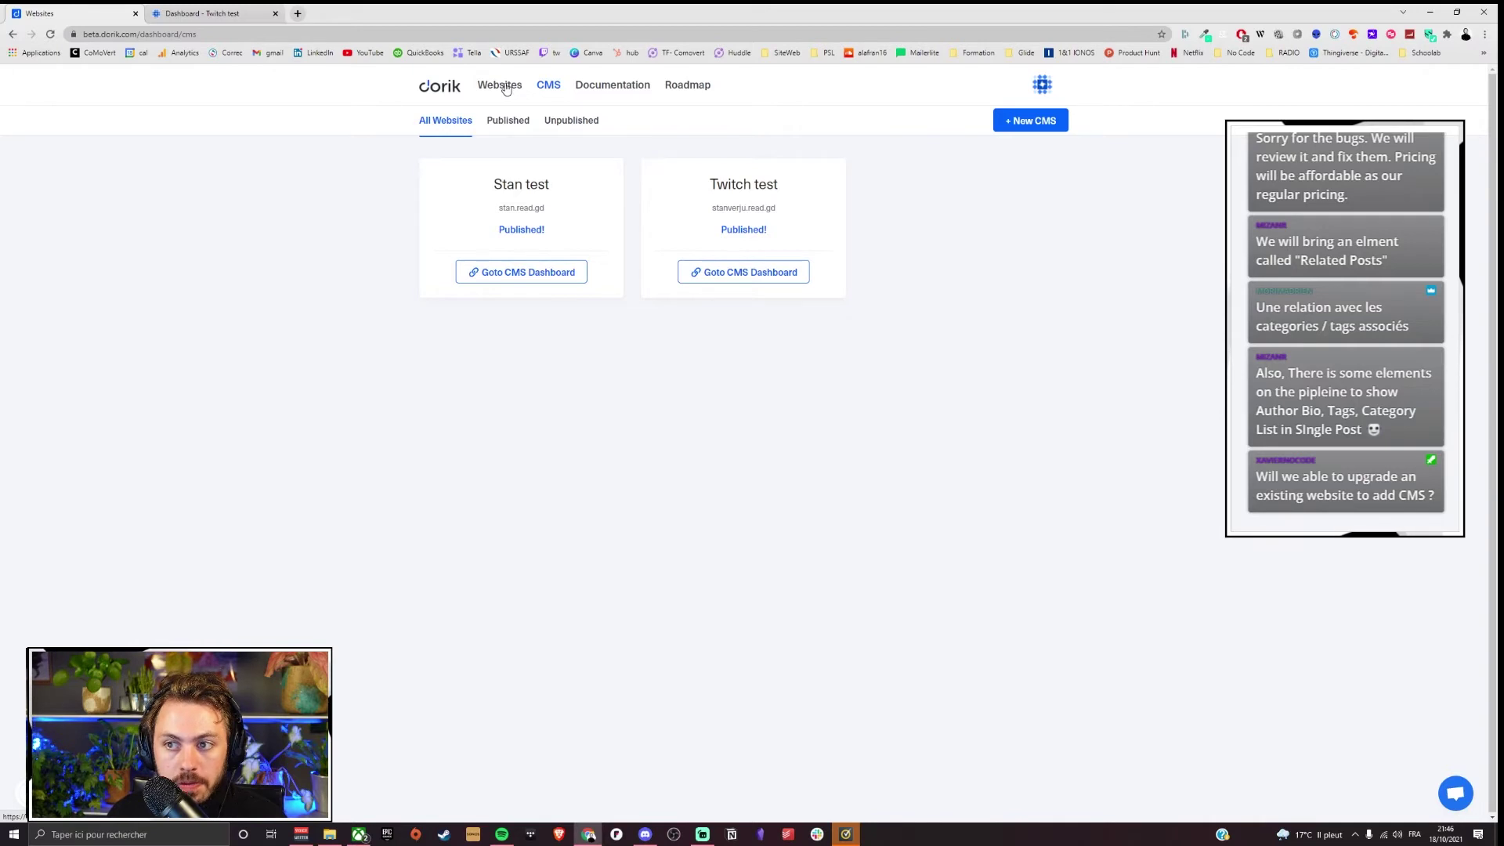
pyautogui.click(506, 87)
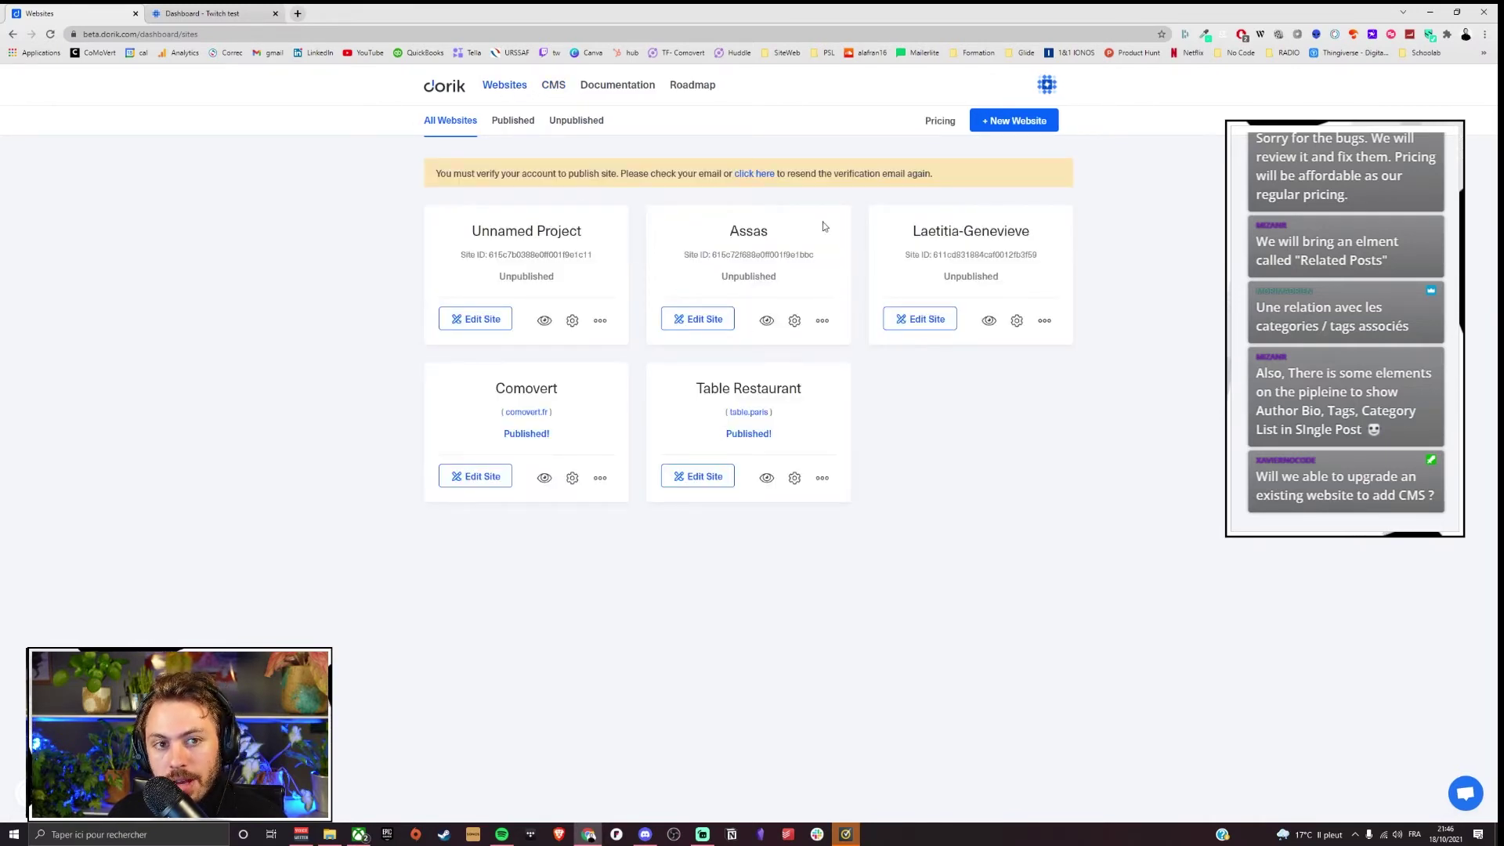
pyautogui.click(552, 86)
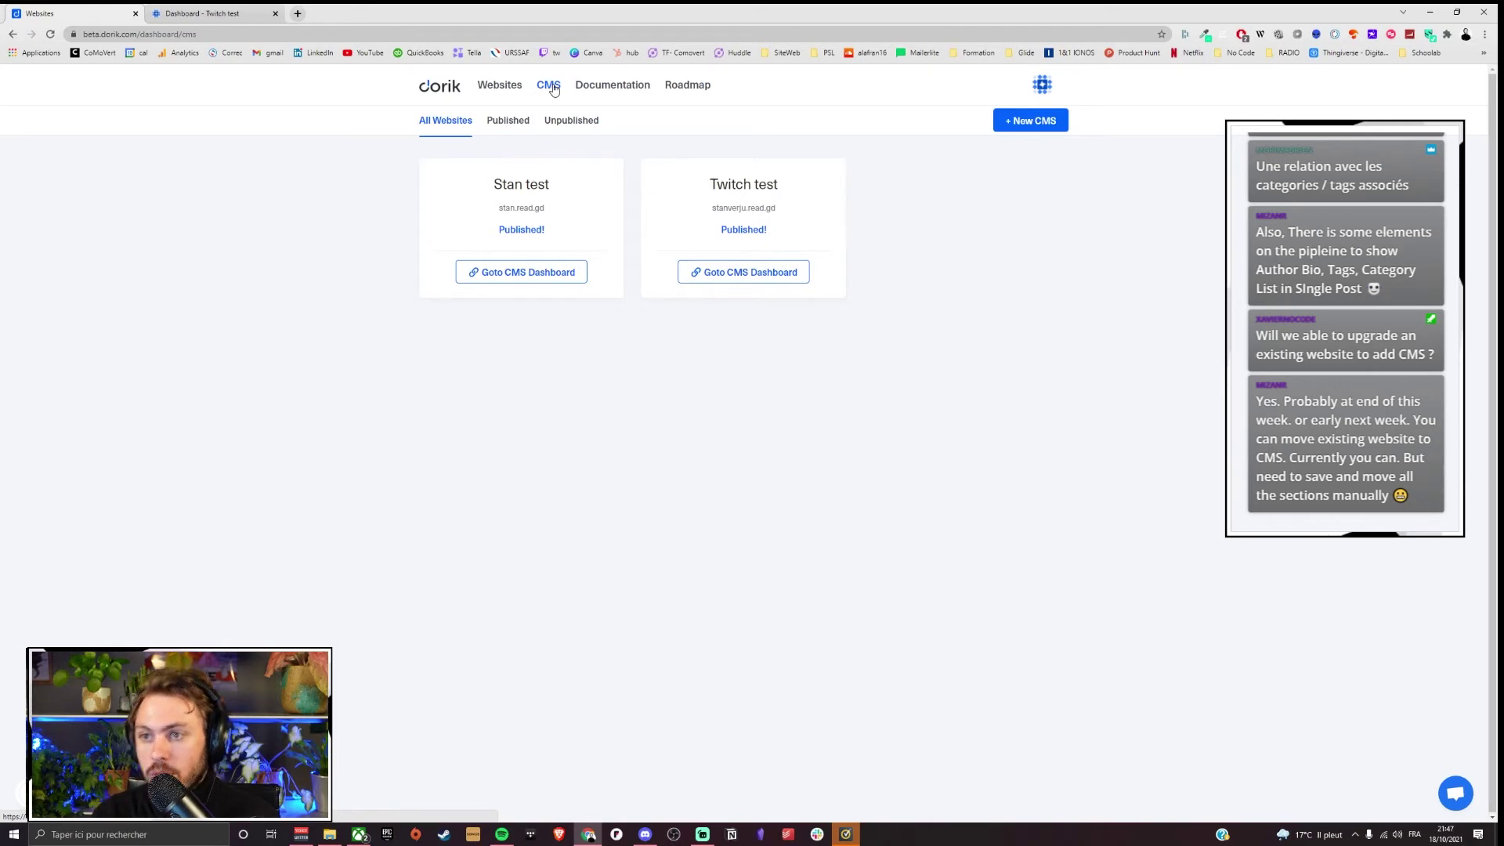
pyautogui.click(511, 86)
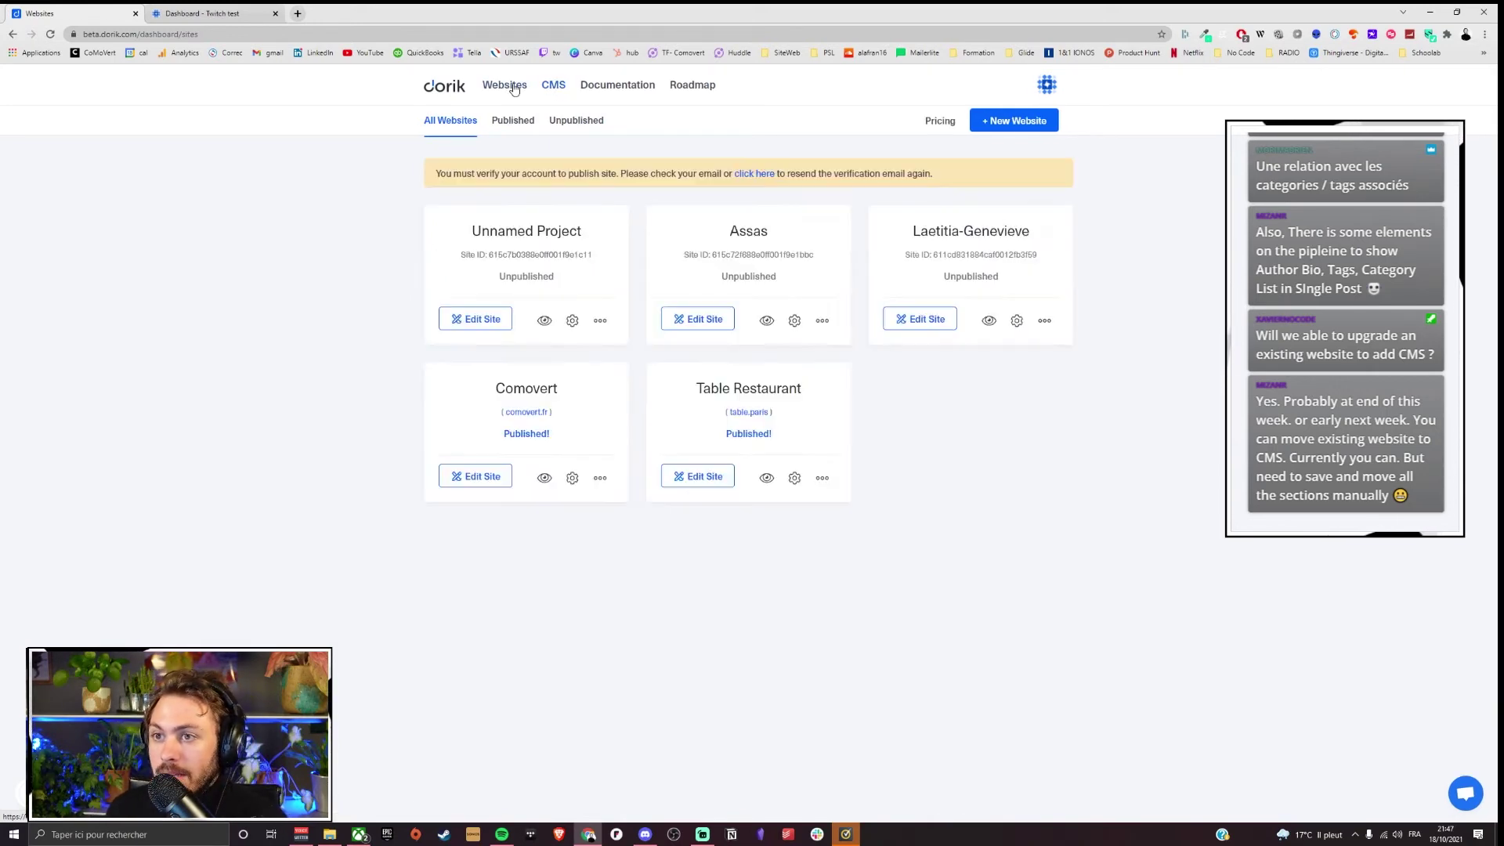
# Step: Open the Comovert website in the editor and save its top hero section to the library as "como top"
pyautogui.click(503, 480)
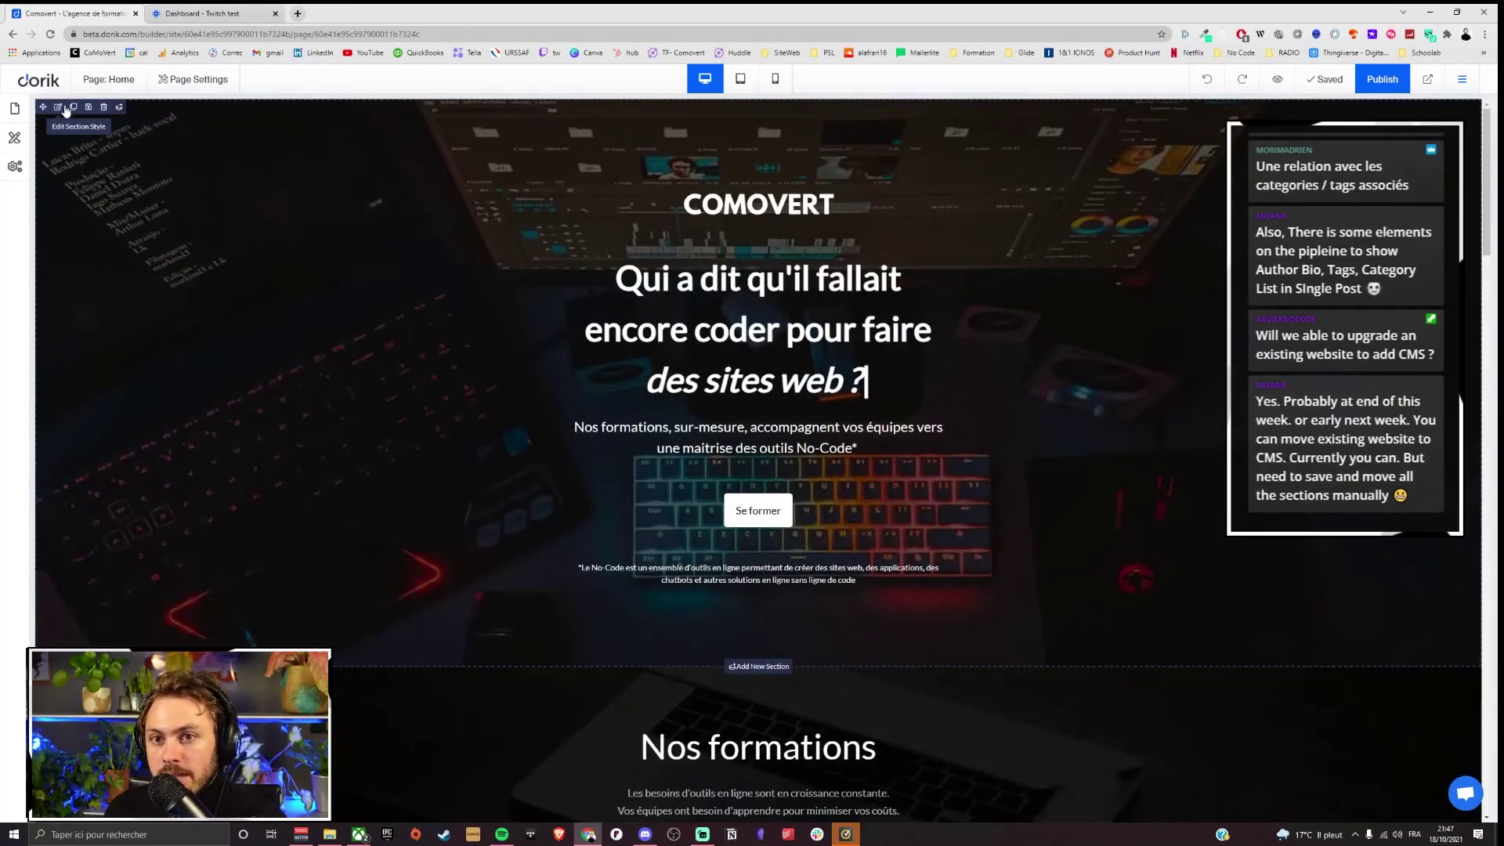
pyautogui.click(88, 107)
pyautogui.click(682, 446)
pyautogui.write('como top')
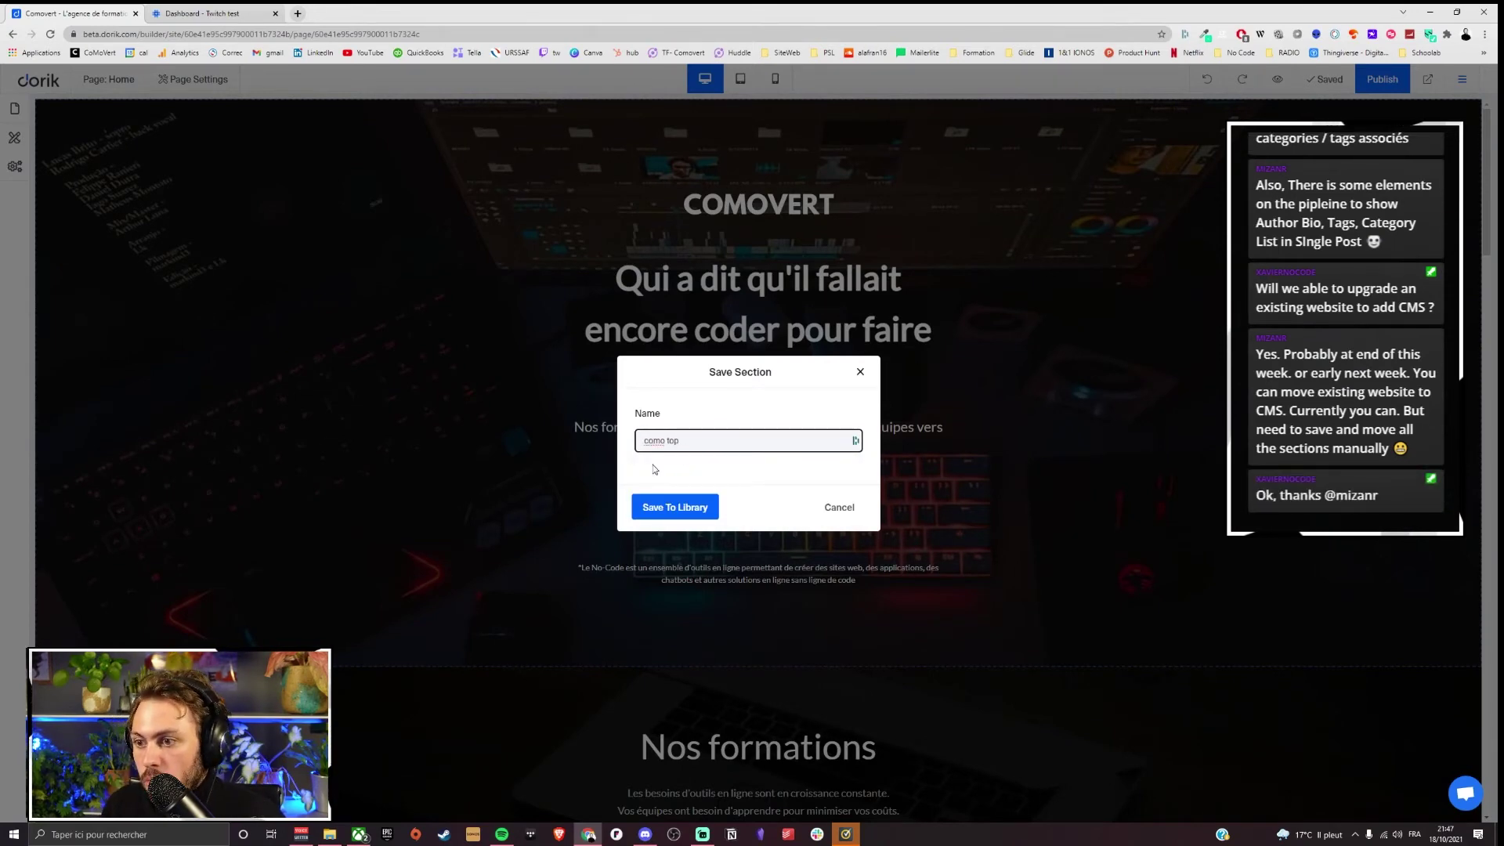
pyautogui.click(658, 514)
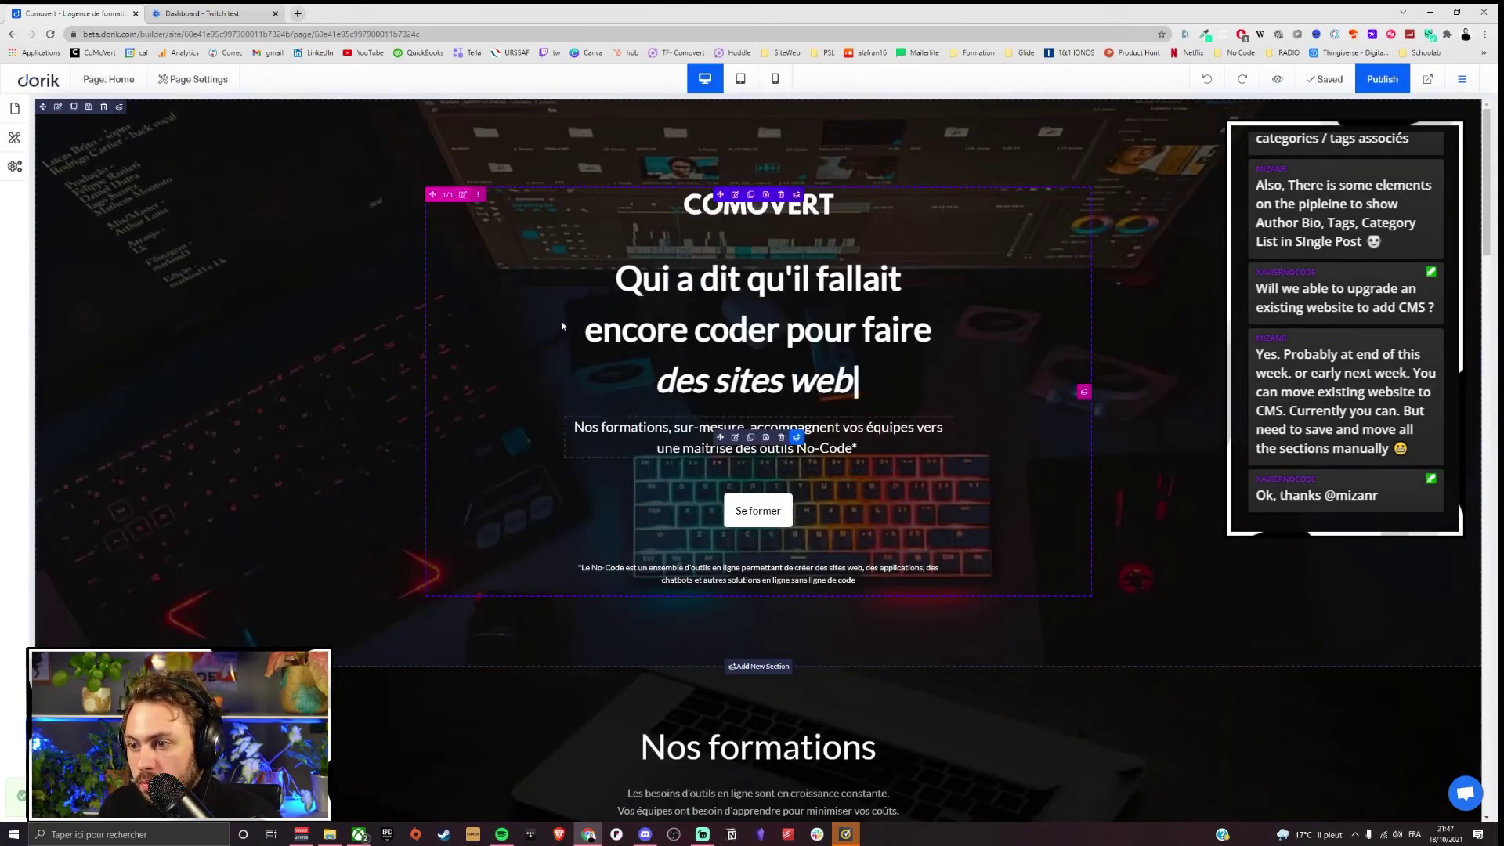
pyautogui.click(38, 88)
# Step: In the Twitch test Homepage, insert the saved "como top" section below the hero section
pyautogui.hotkey('ctrl', 'Tab')
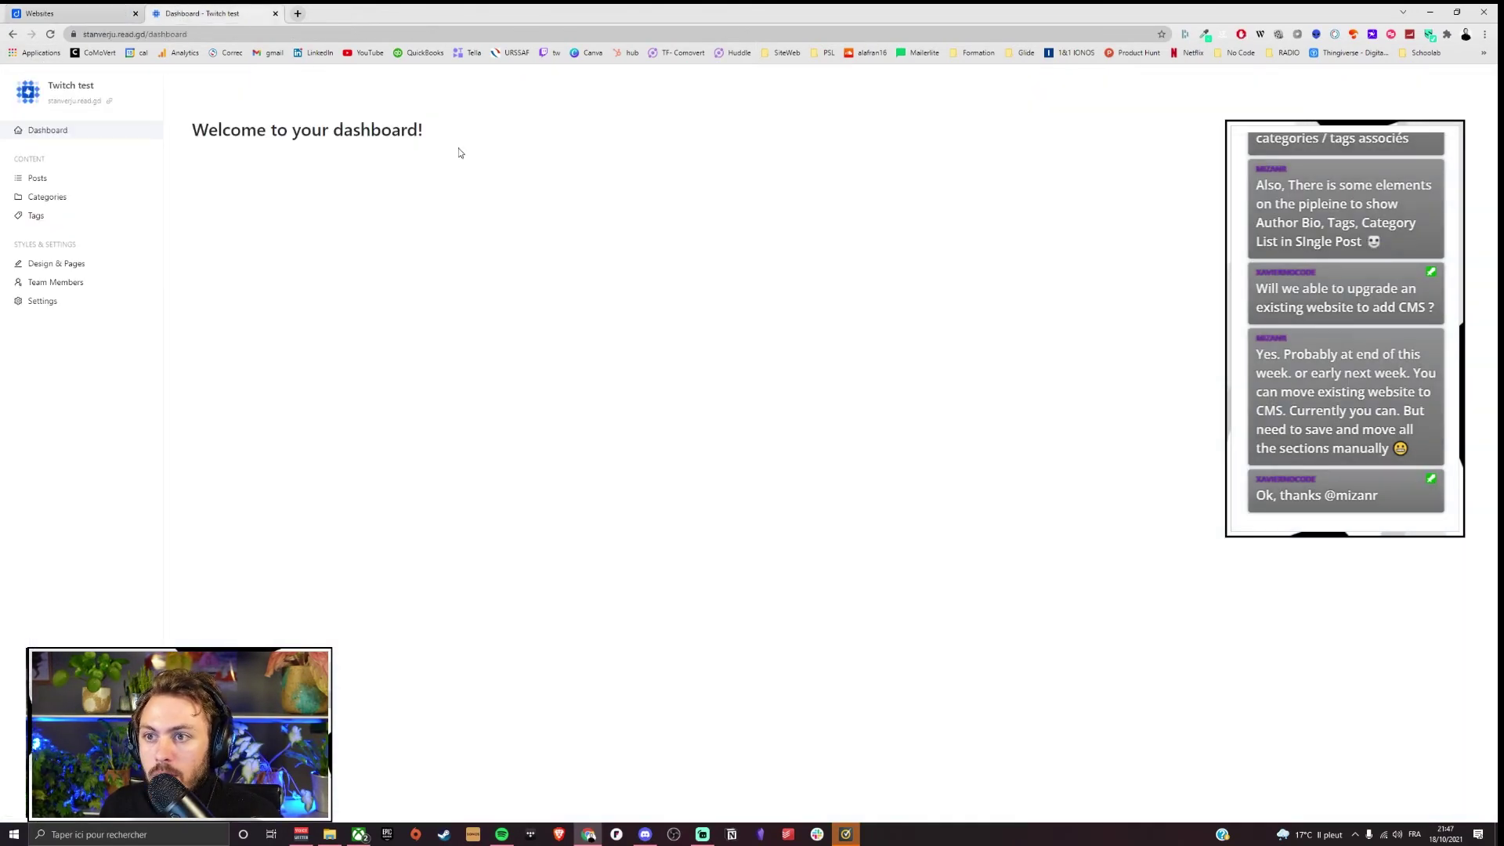
pyautogui.click(47, 264)
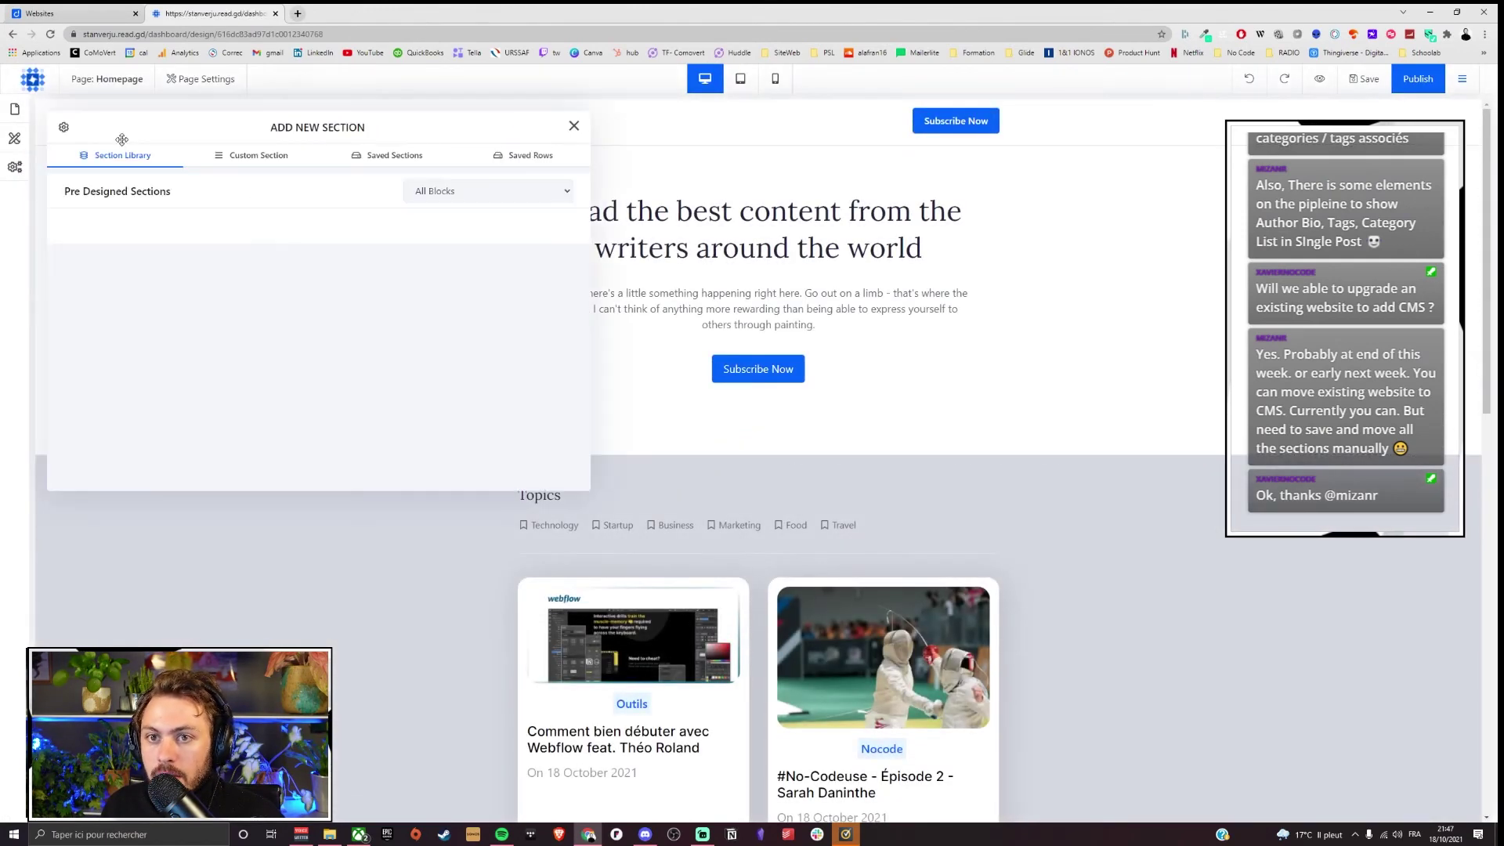
pyautogui.click(119, 139)
pyautogui.click(374, 160)
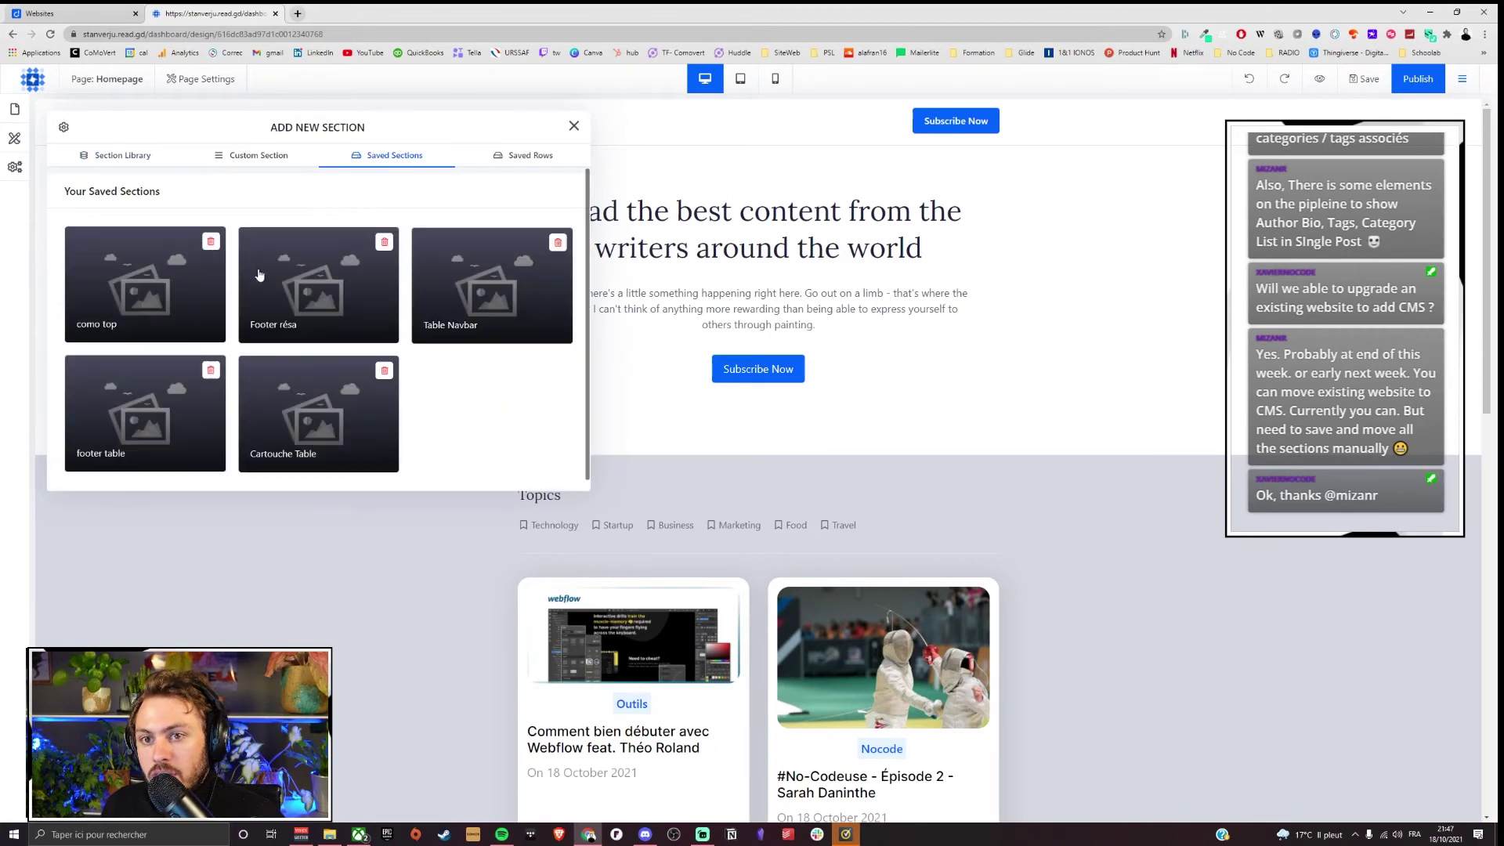
pyautogui.click(155, 297)
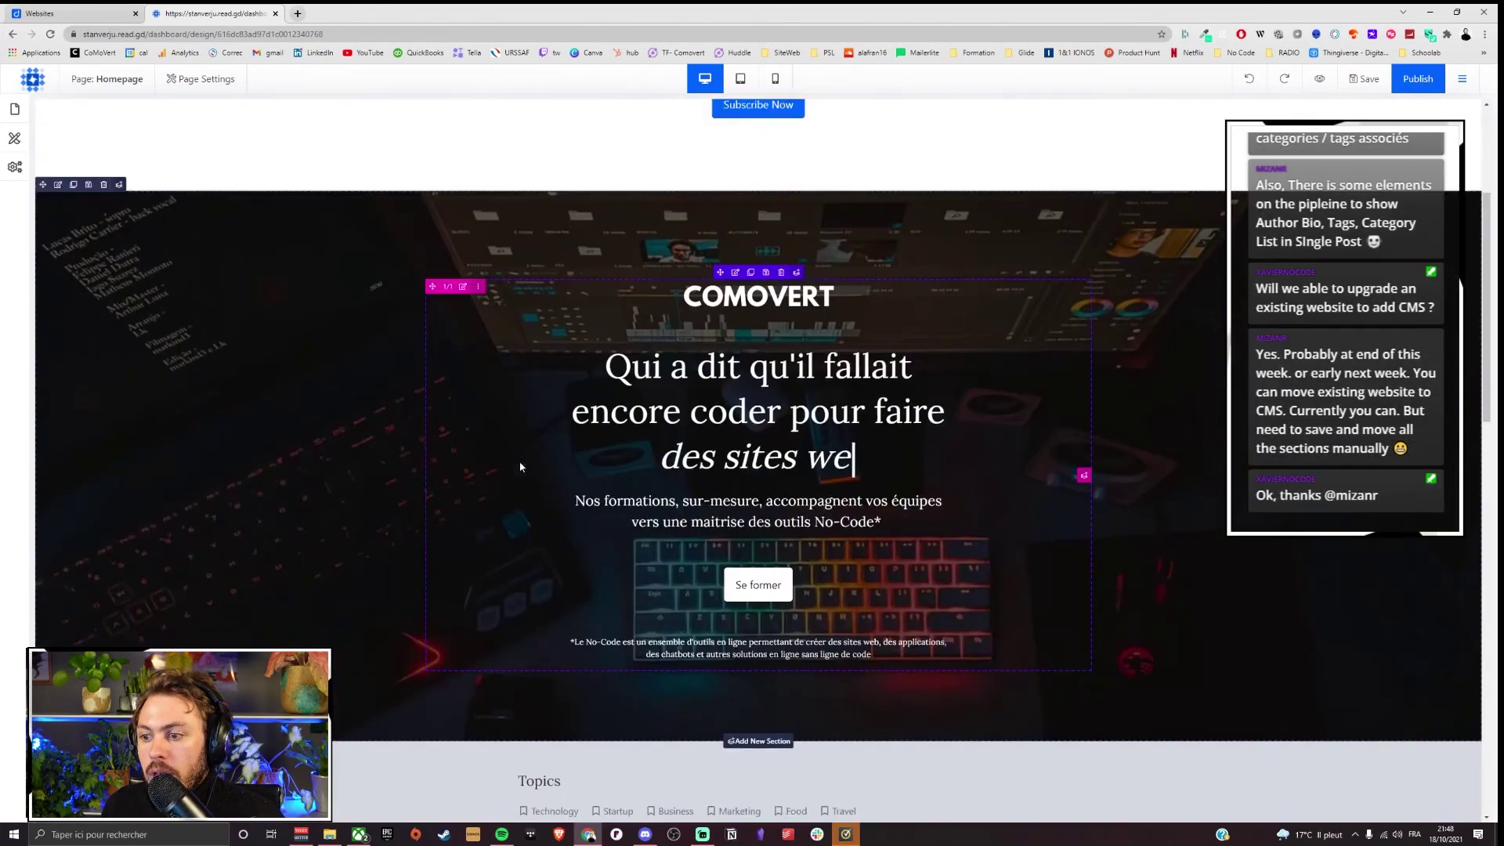
pyautogui.scroll(2, 520, 467)
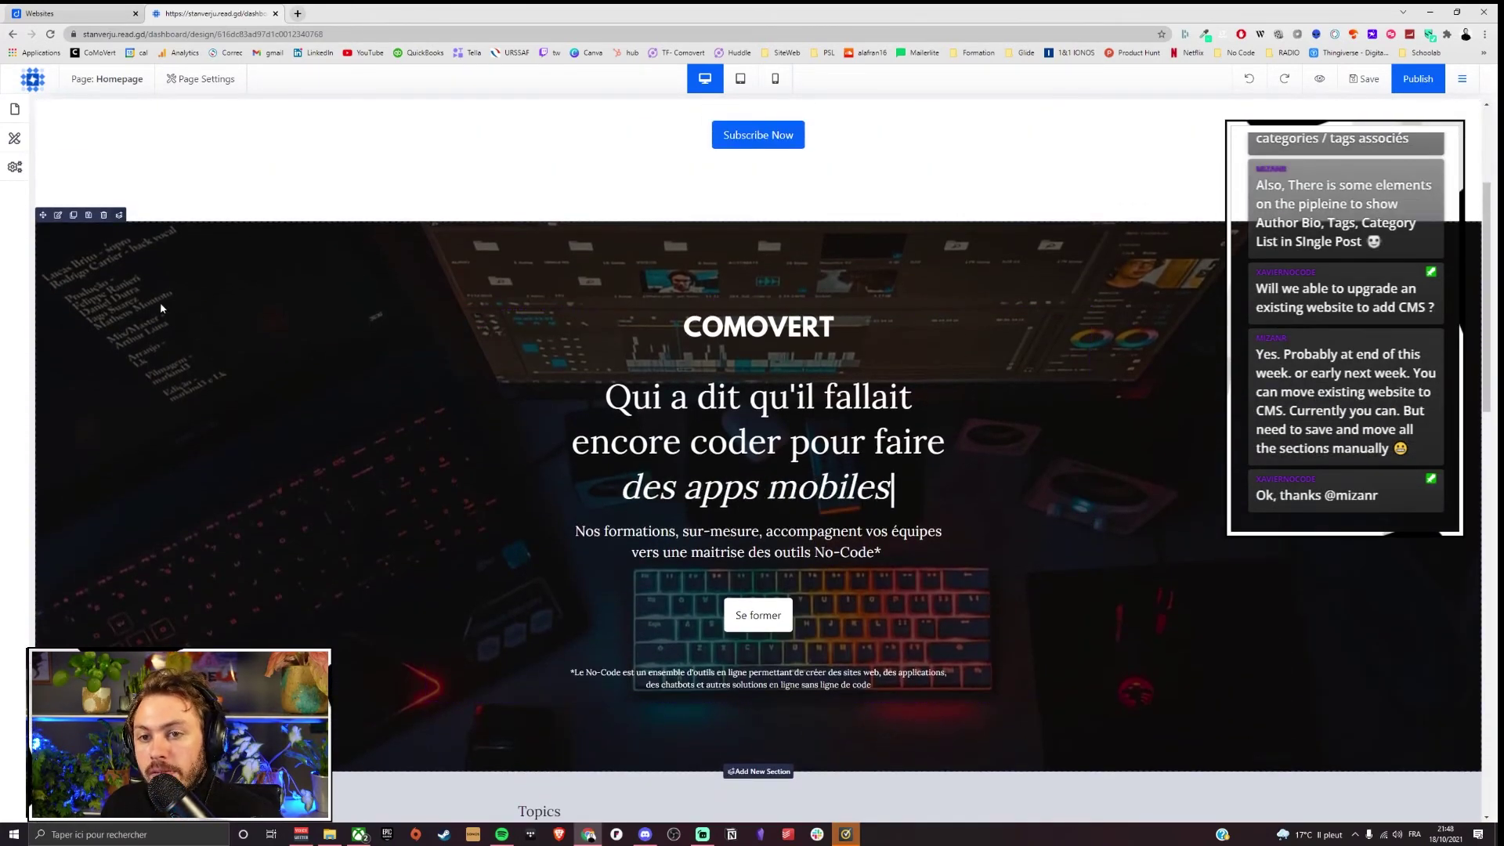
# Step: Delete the inserted COMOVERT section from the Homepage and return to the Twitch test dashboard
pyautogui.click(102, 216)
pyautogui.scroll(1, 134, 224)
pyautogui.scroll(2, 135, 224)
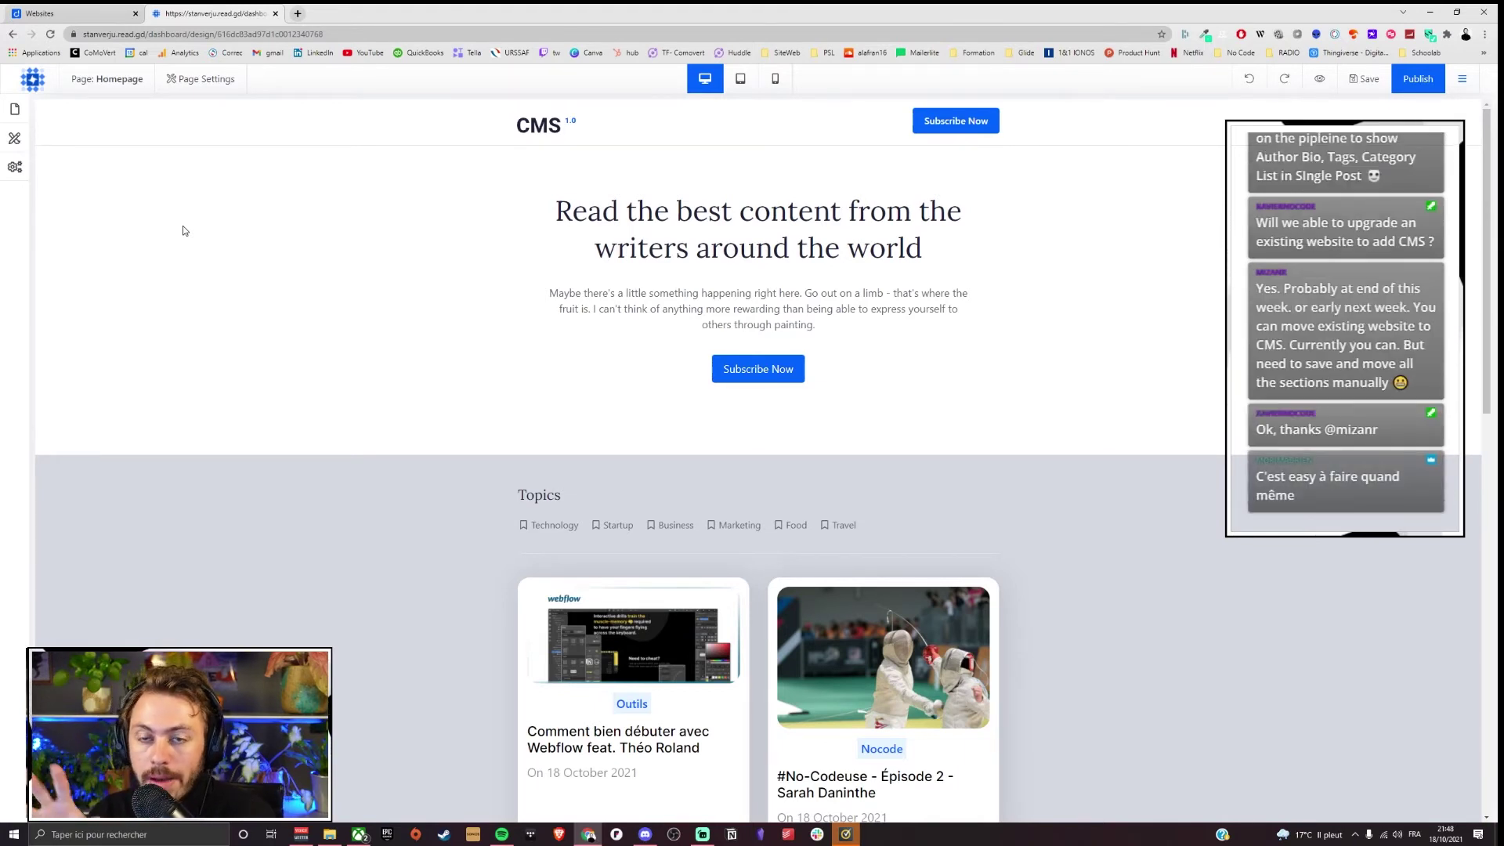
pyautogui.moveTo(78, 132)
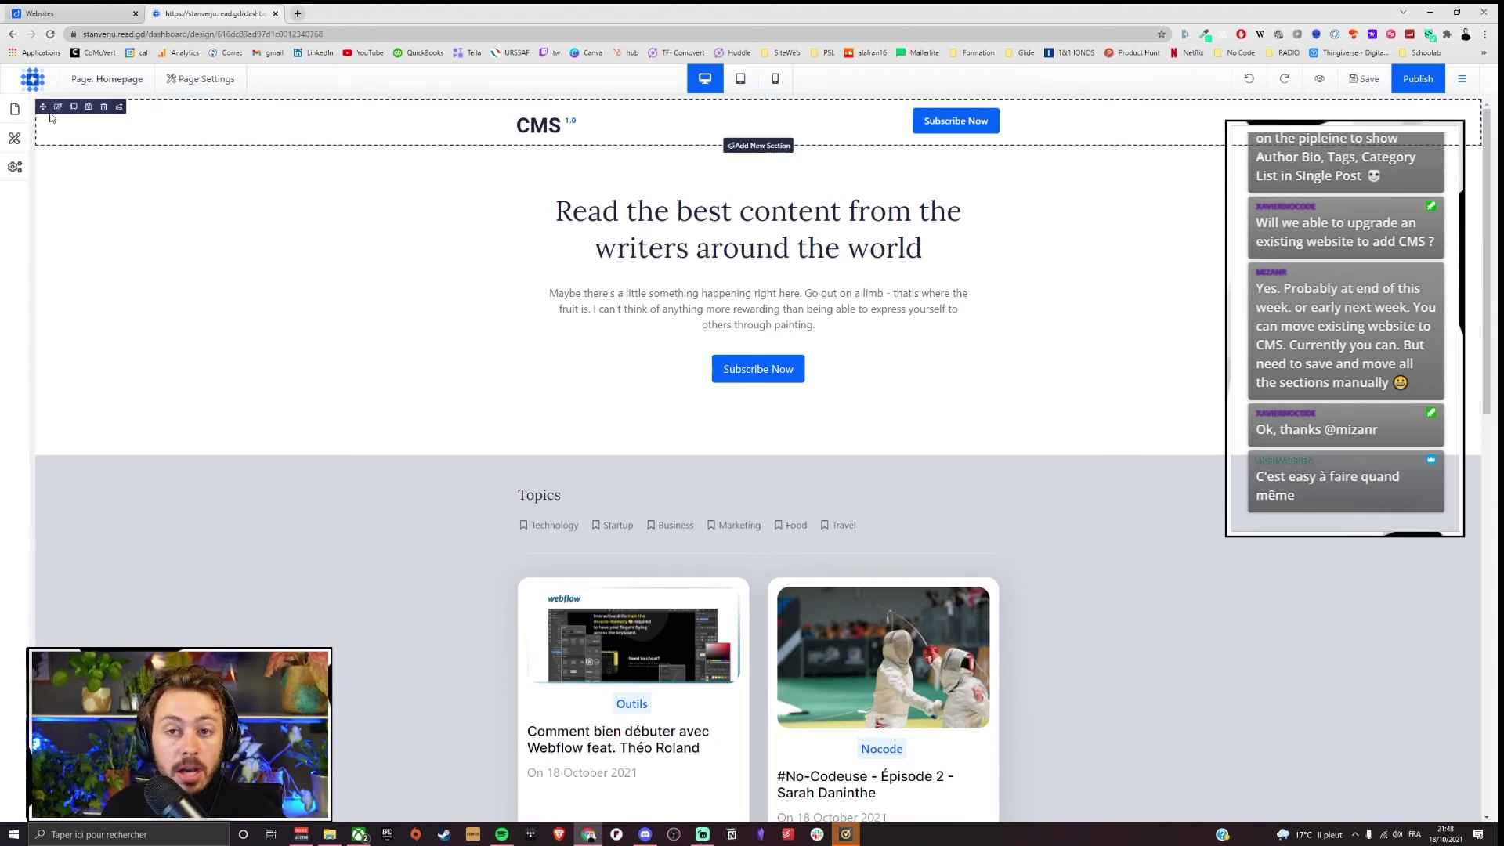
pyautogui.click(33, 78)
# Step: Examine the sections of the Comovert website in its editor and go back to the Twitch test dashboard
pyautogui.click(77, 13)
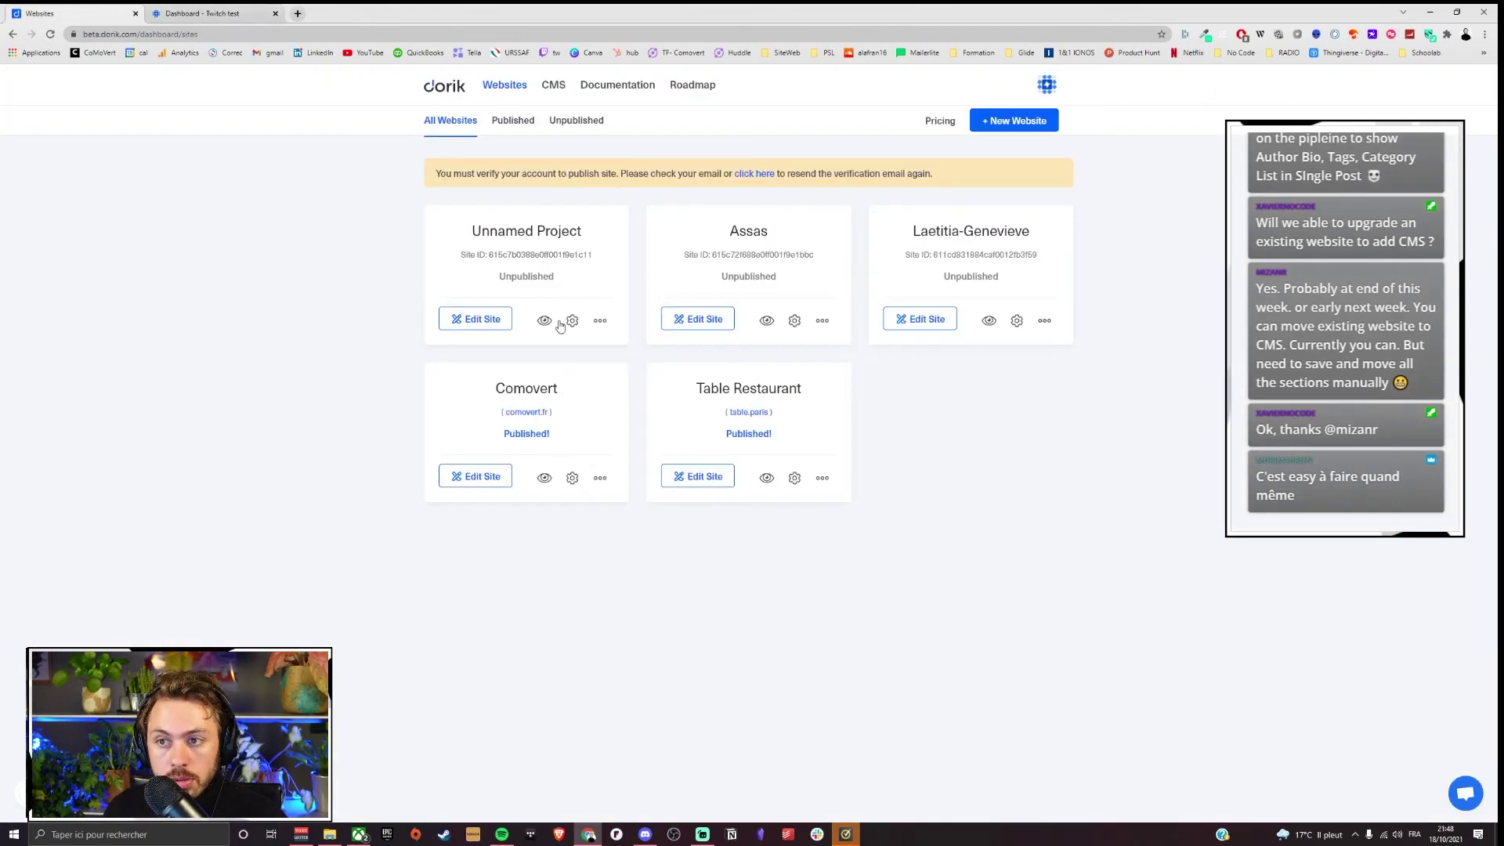
pyautogui.click(475, 477)
pyautogui.scroll(-15, 134, 135)
pyautogui.scroll(-12, 147, 278)
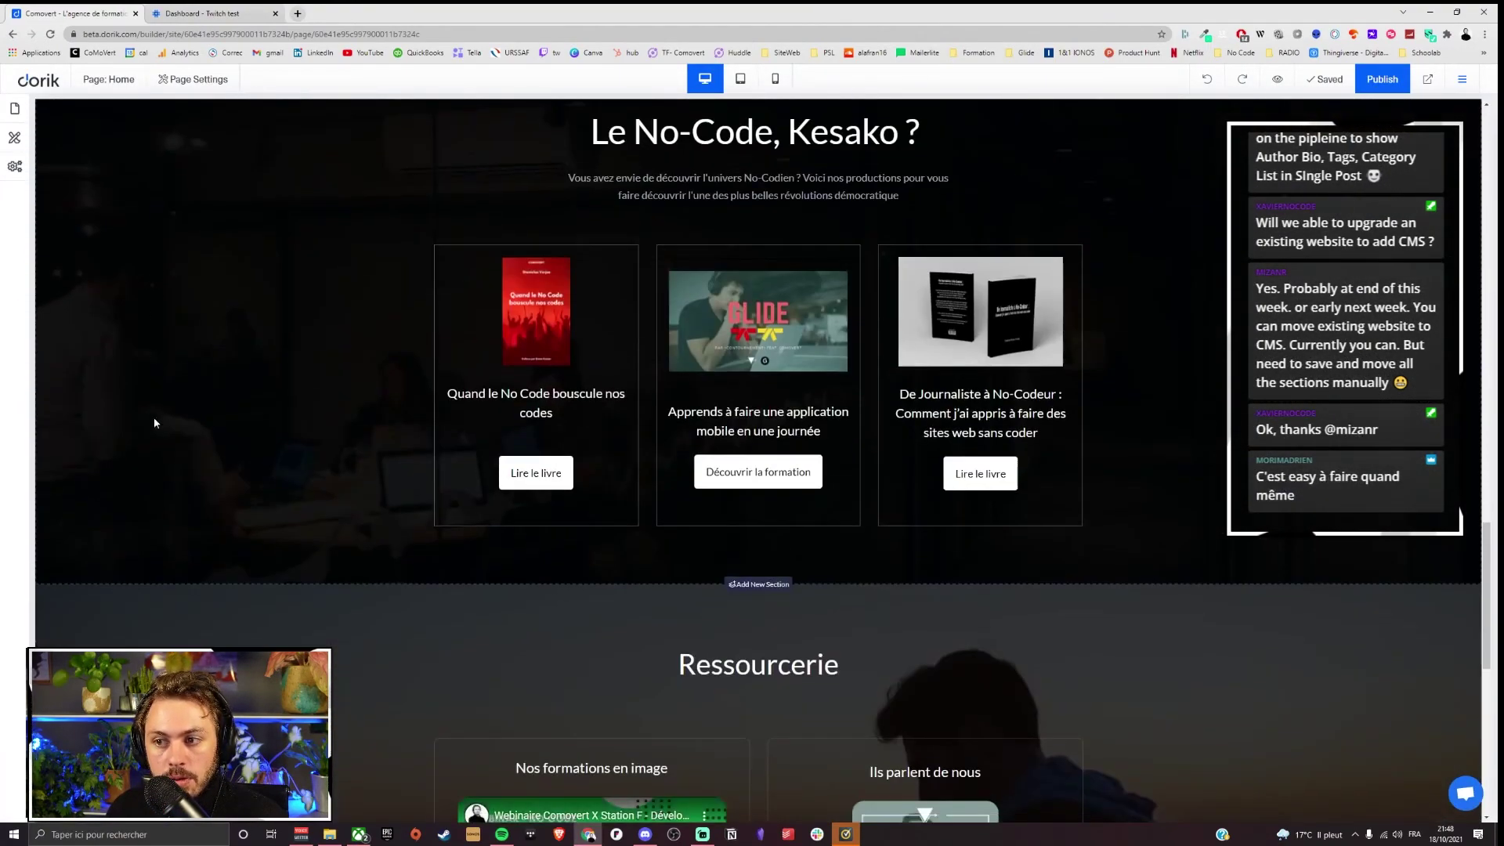
pyautogui.scroll(20, 169, 453)
pyautogui.scroll(10, 170, 453)
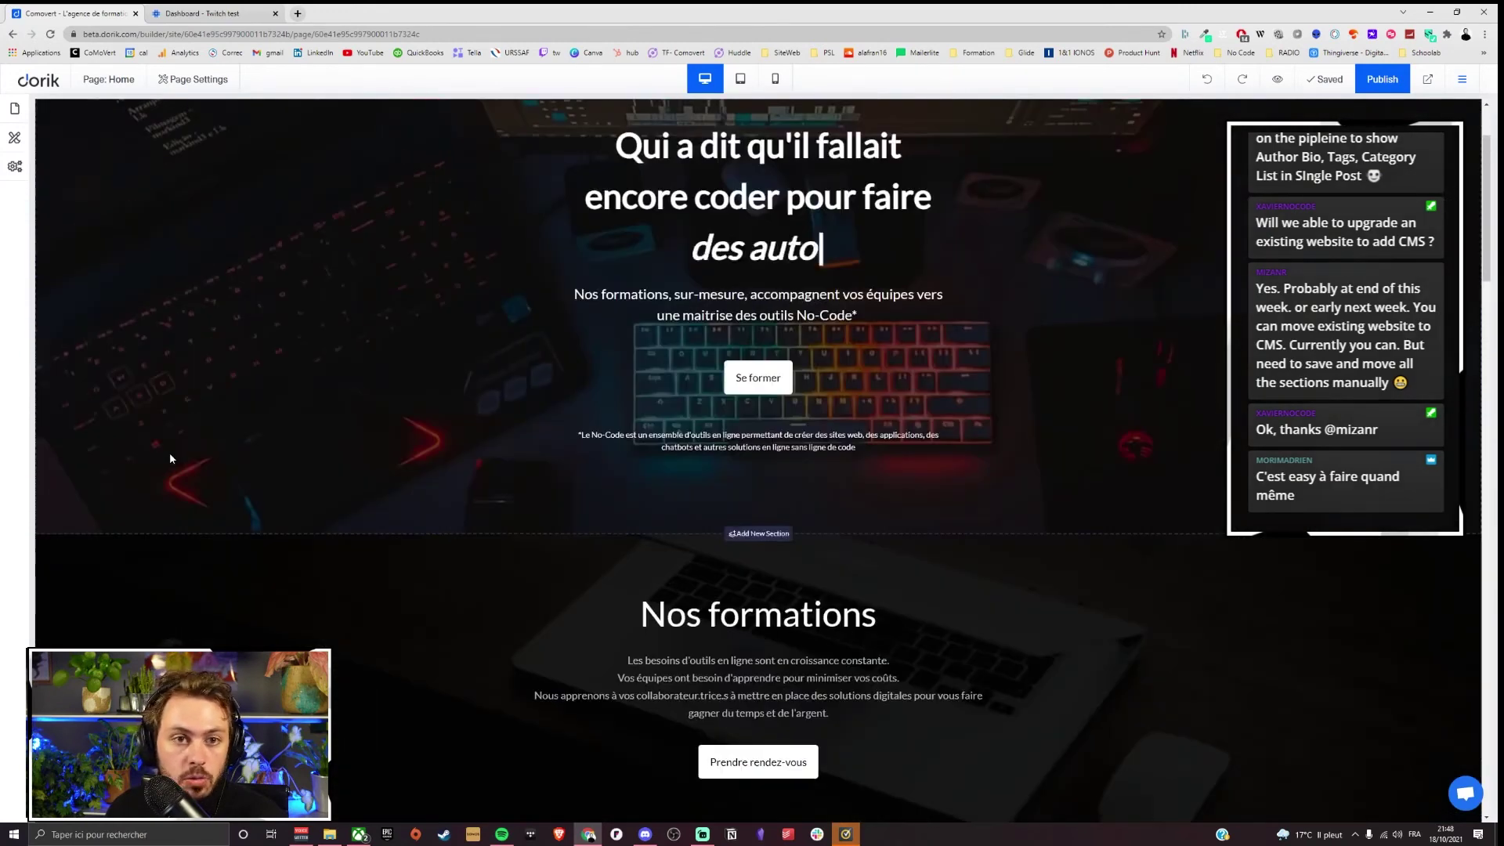
pyautogui.click(37, 83)
pyautogui.click(184, 11)
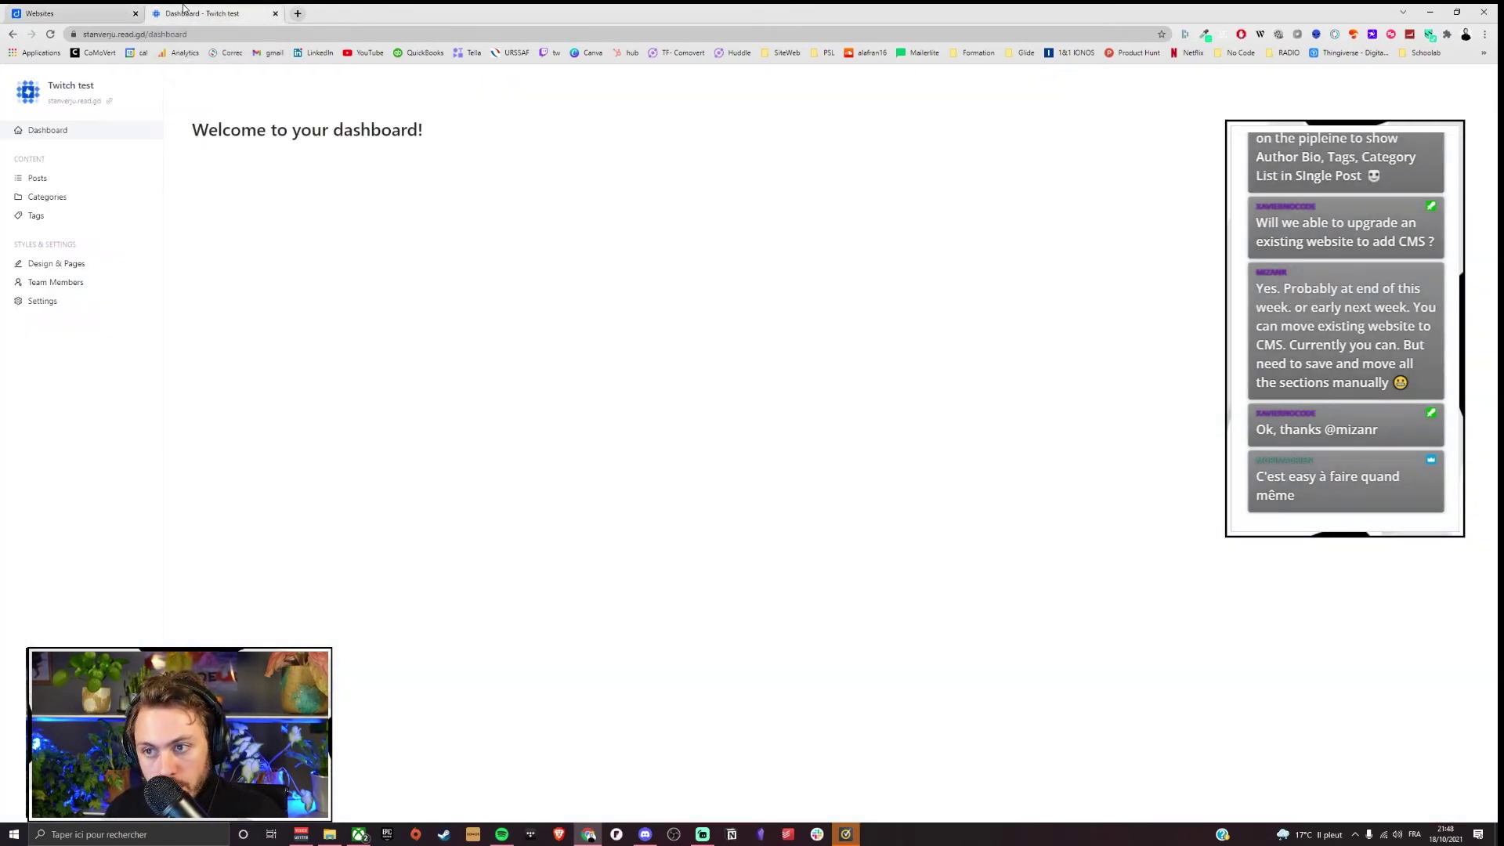
# Step: Open the Twitch test Homepage for editing and delete the Topics section with its post cards
pyautogui.click(75, 14)
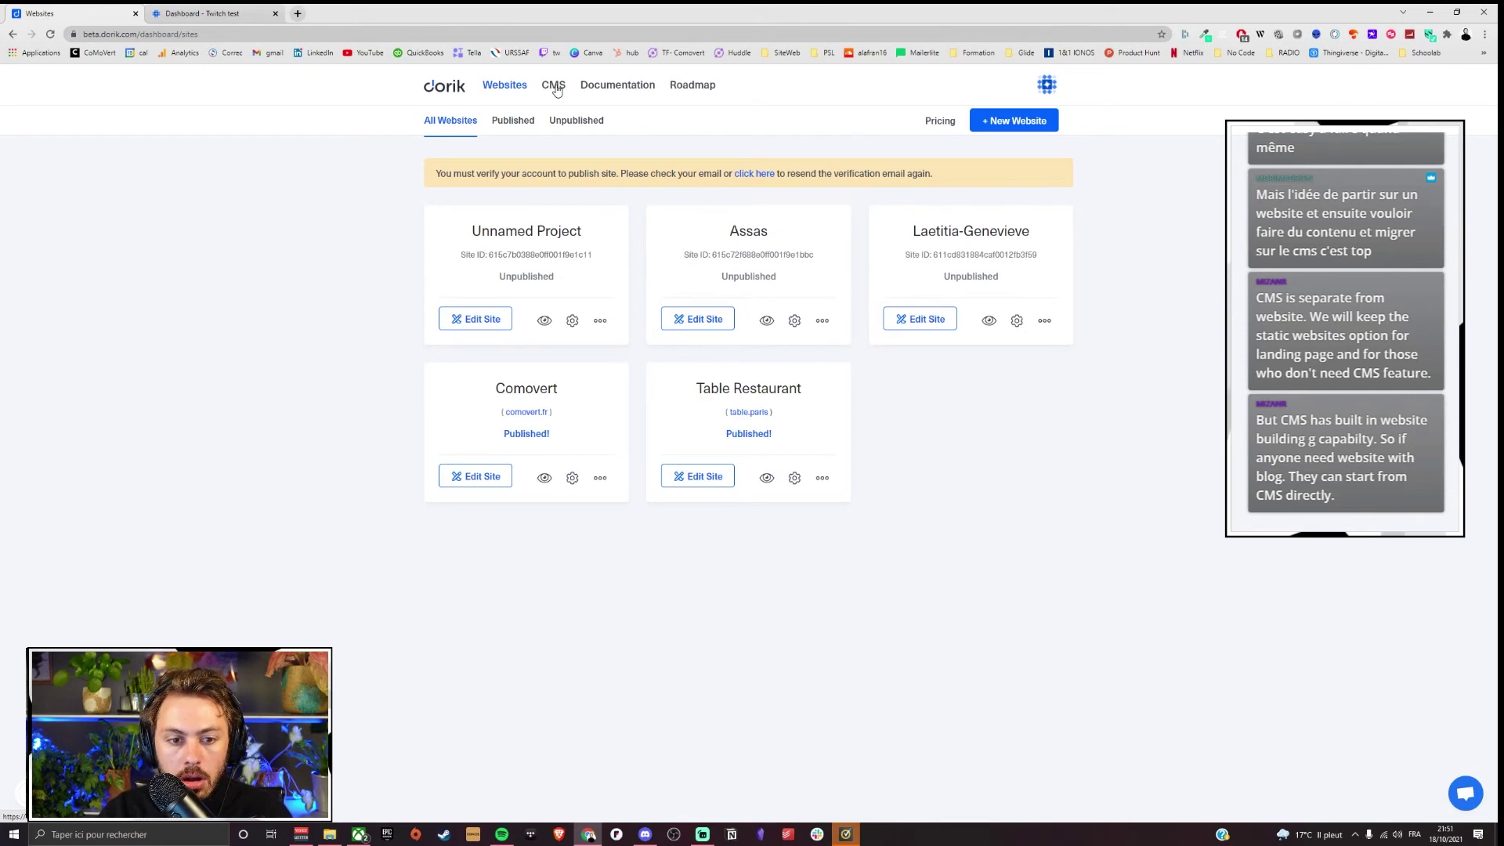
pyautogui.click(556, 90)
pyautogui.click(34, 272)
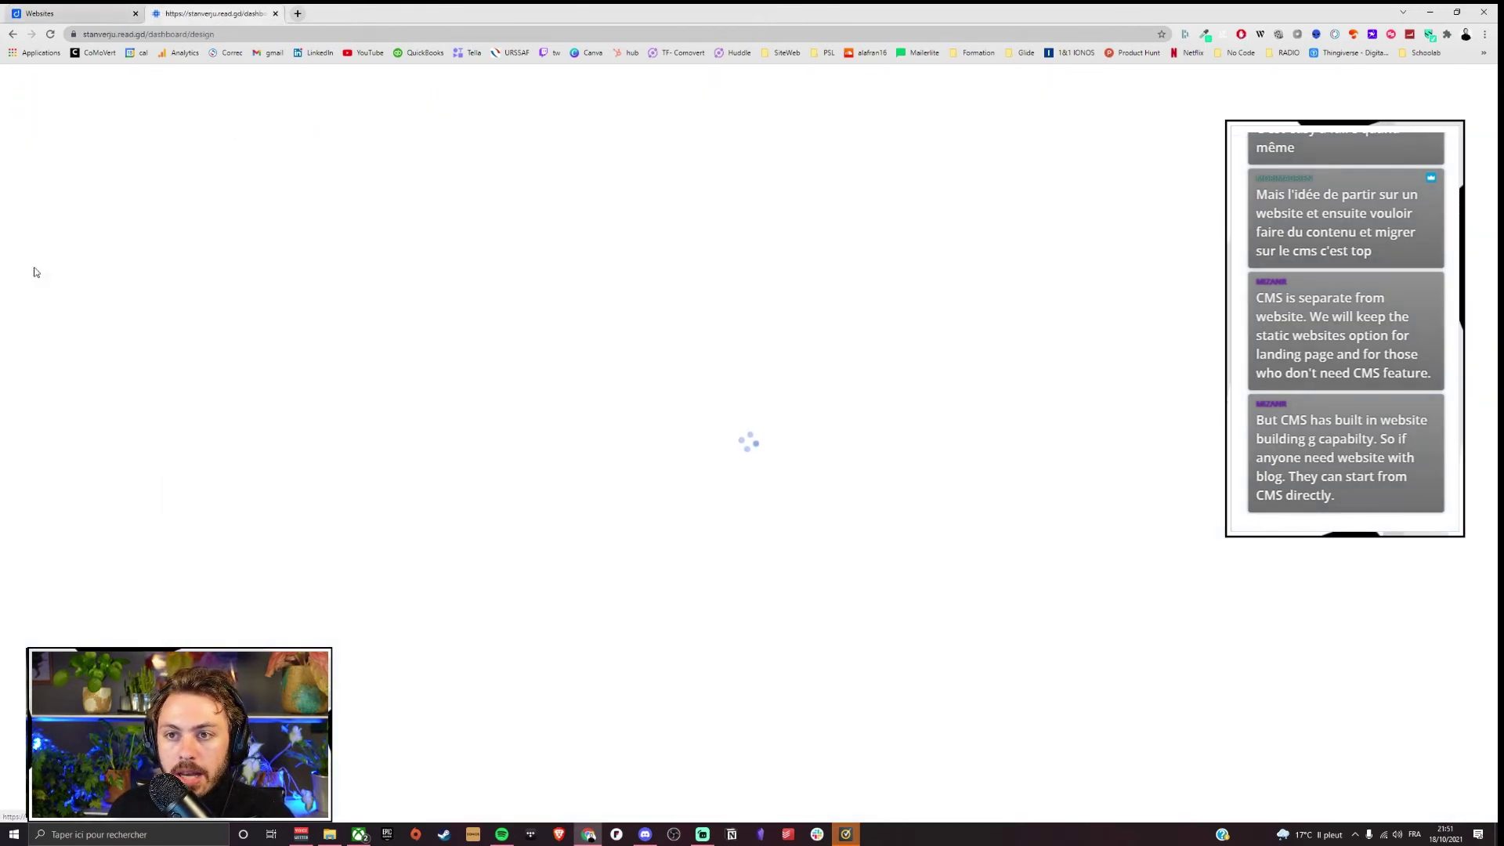
pyautogui.scroll(-3, 805, 327)
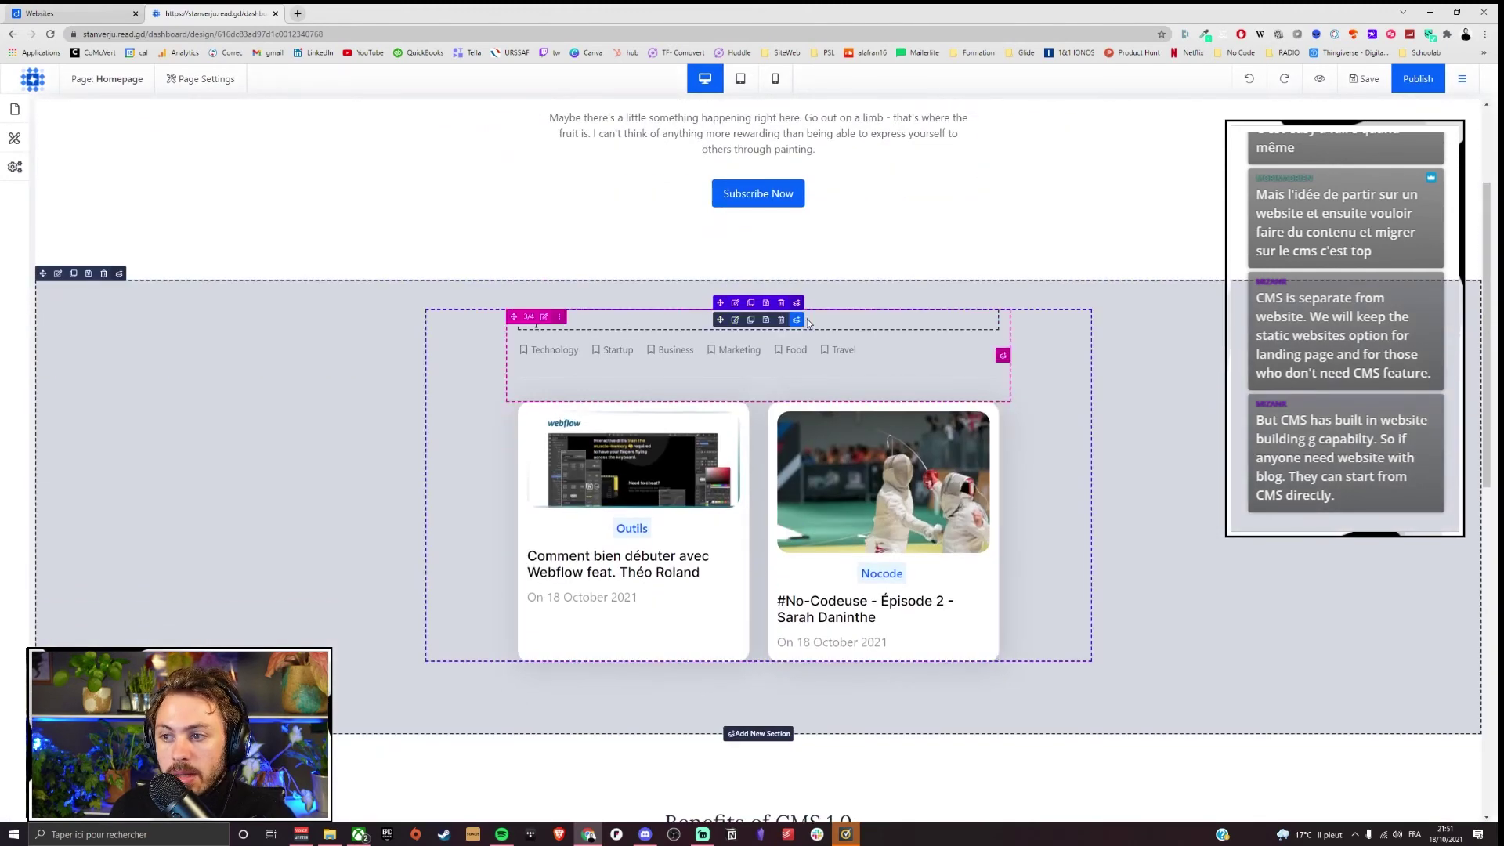
pyautogui.click(103, 274)
pyautogui.scroll(3, 497, 550)
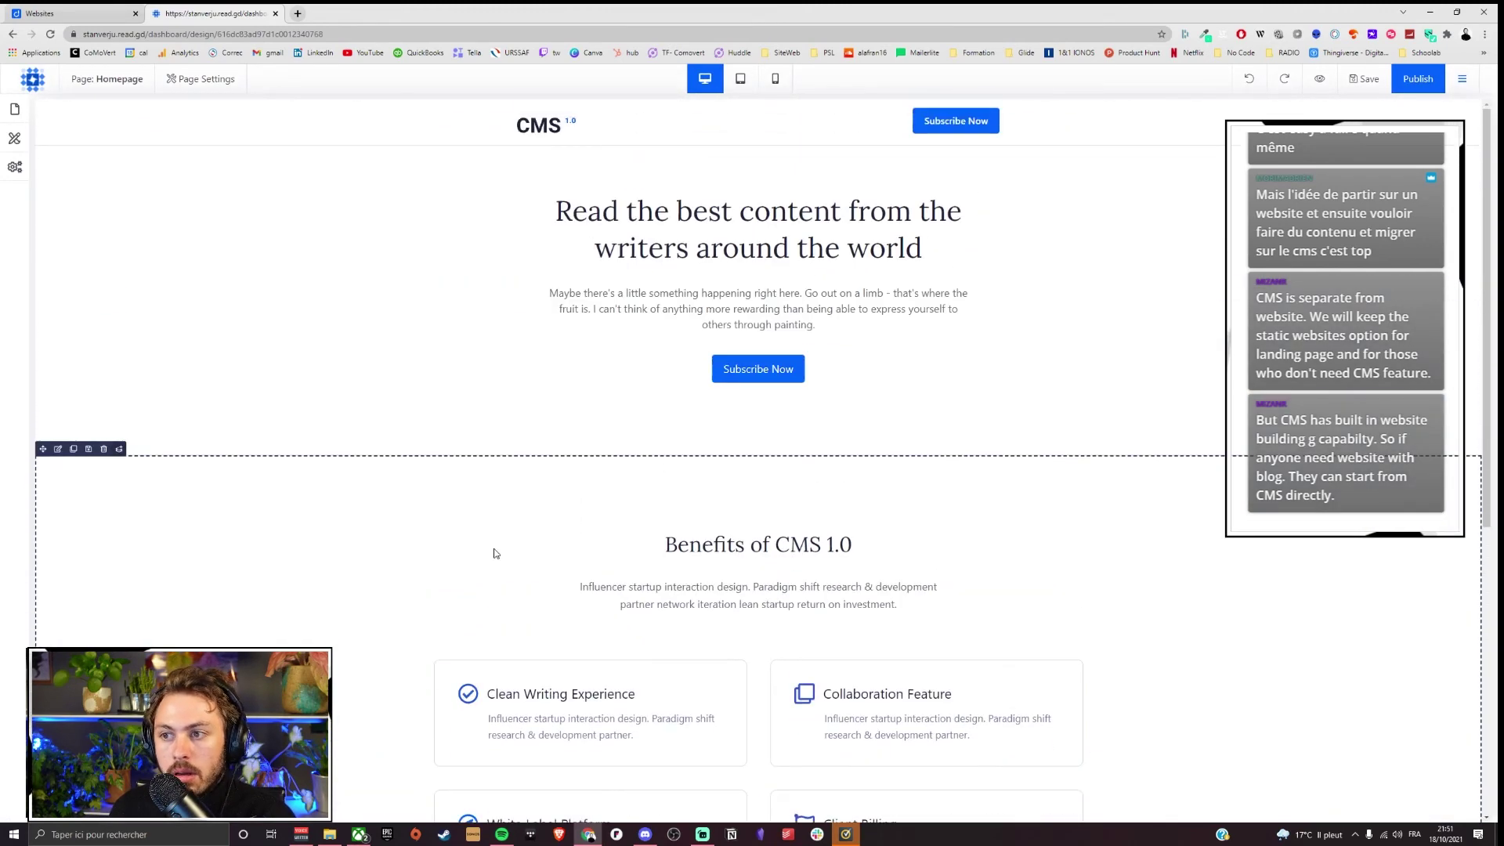
# Step: Add a custom one-column section between the Homepage's hero and the Benefits of CMS 1.0 section
pyautogui.scroll(-2, 346, 298)
pyautogui.scroll(-4, 347, 300)
pyautogui.scroll(5, 345, 299)
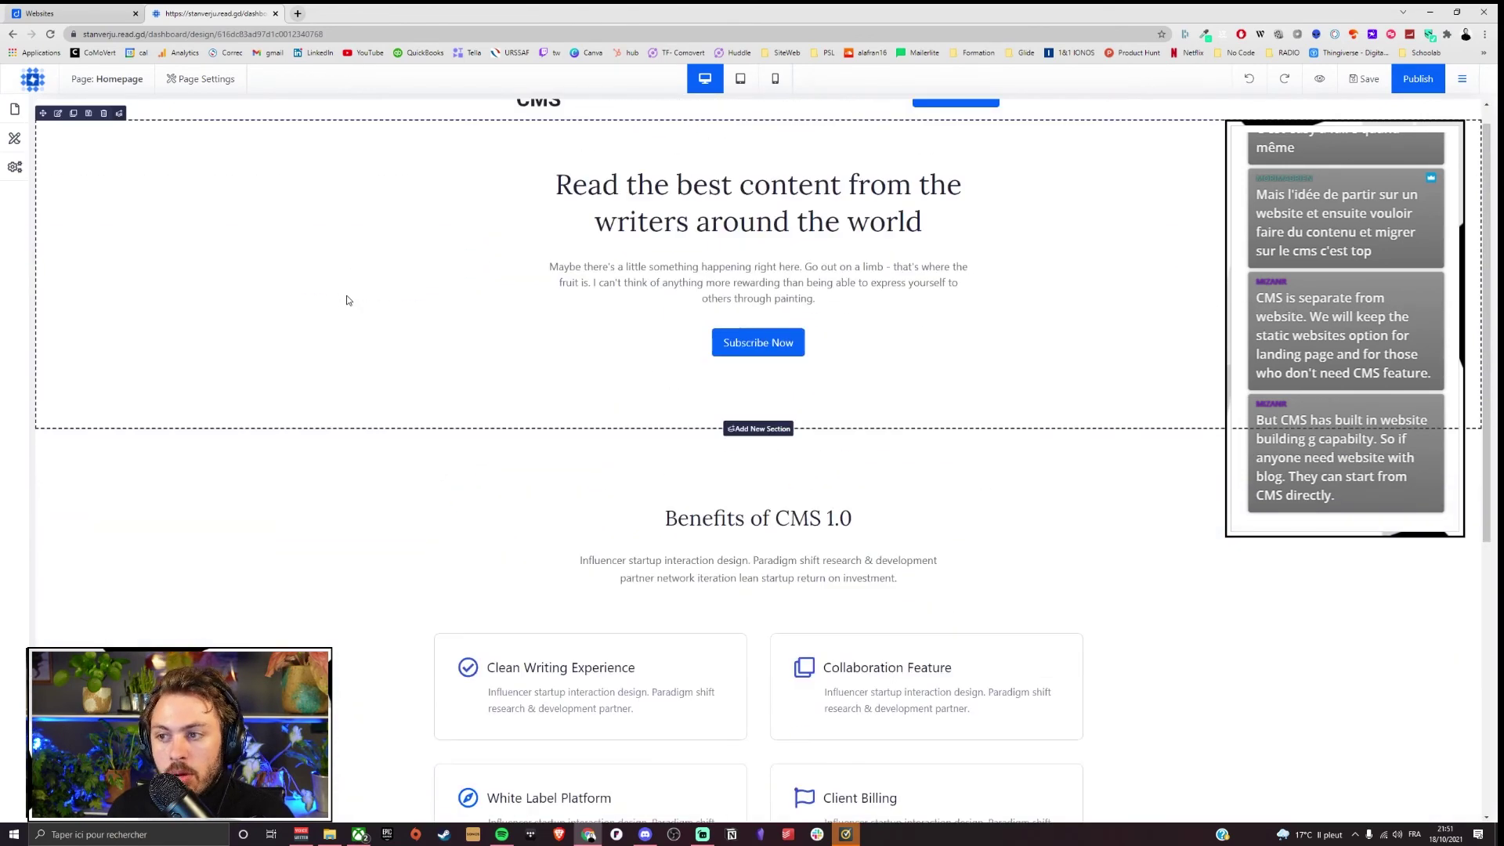
pyautogui.click(116, 121)
pyautogui.click(235, 156)
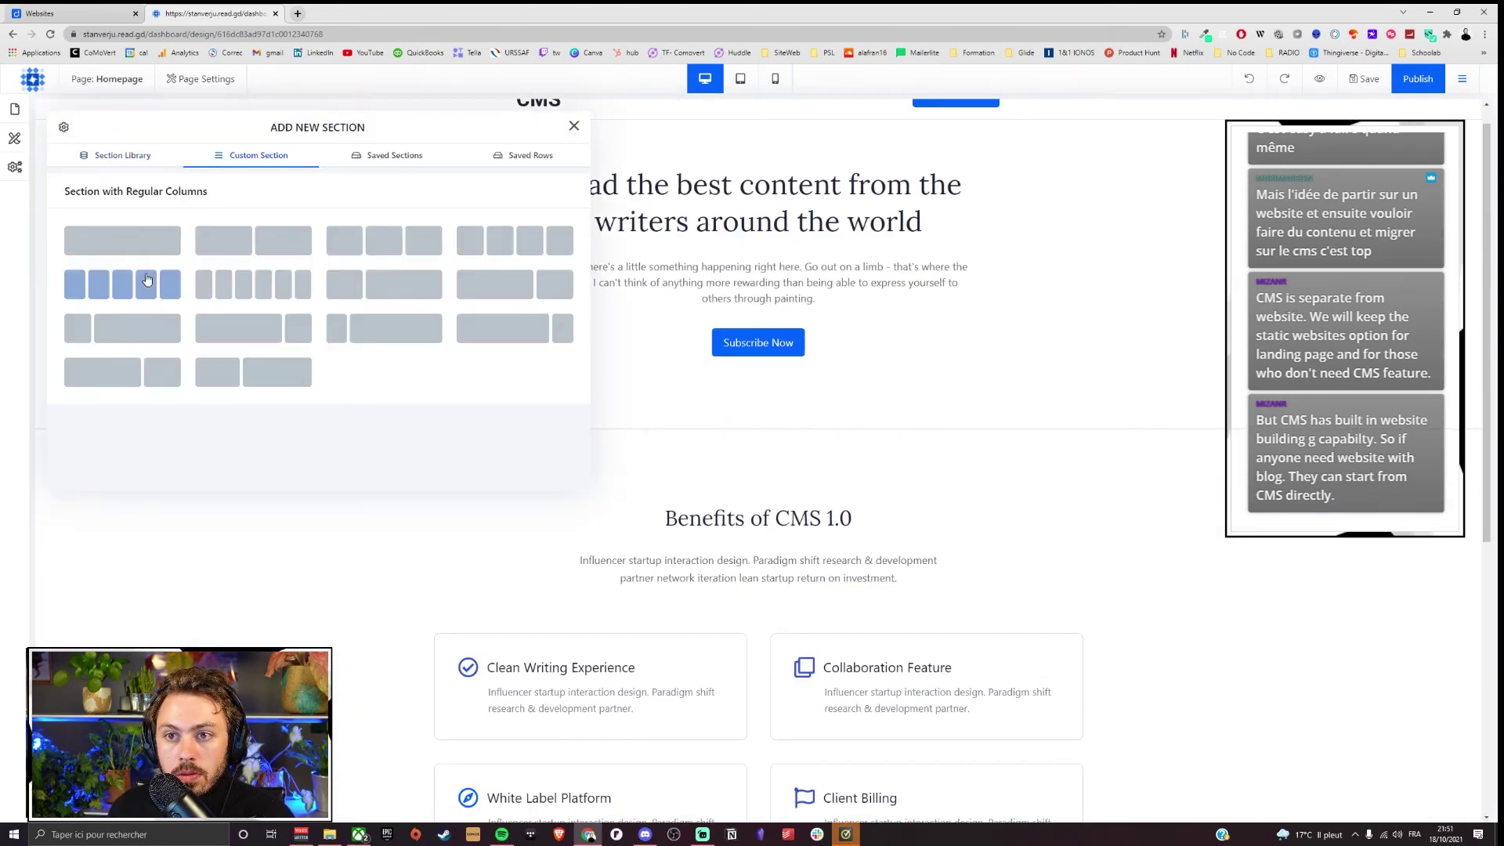
pyautogui.click(153, 279)
# Step: Add a Post List (Grid) element to the empty Homepage section and close its settings
pyautogui.click(736, 502)
pyautogui.scroll(-5, 268, 431)
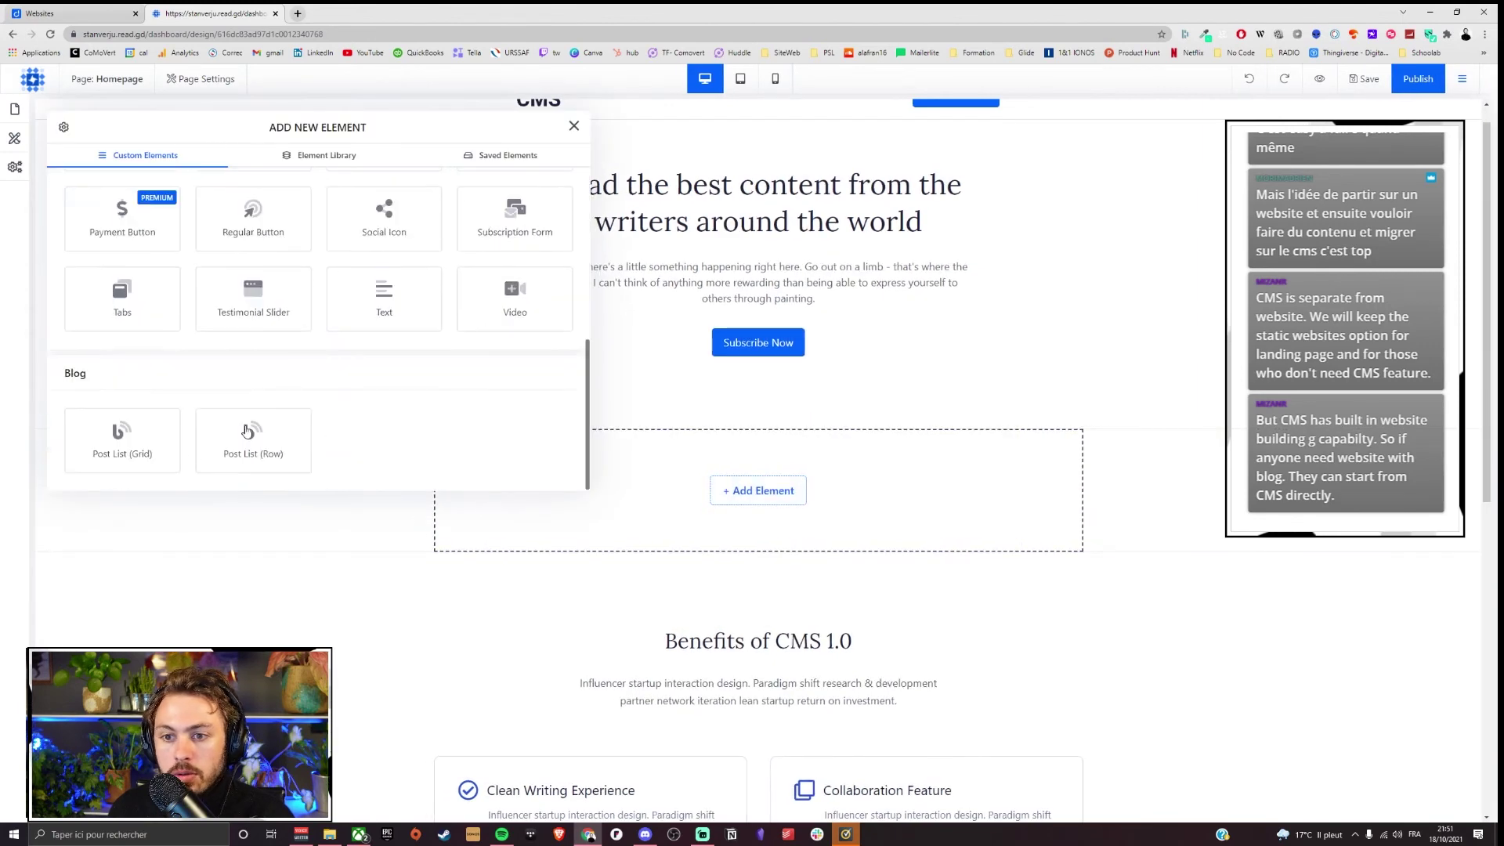
pyautogui.click(135, 452)
pyautogui.scroll(-2, 348, 623)
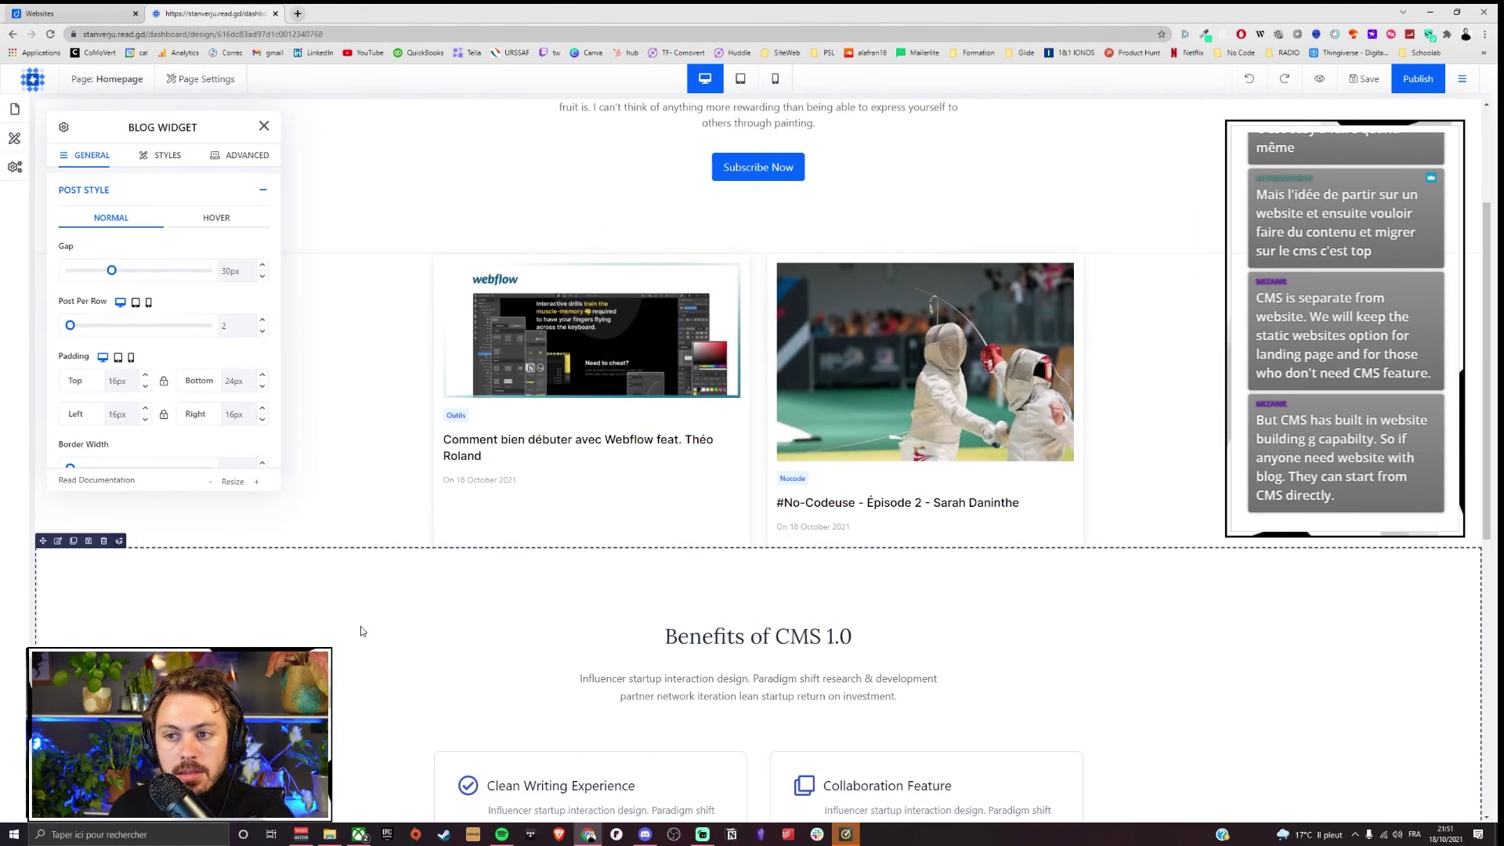
pyautogui.click(350, 276)
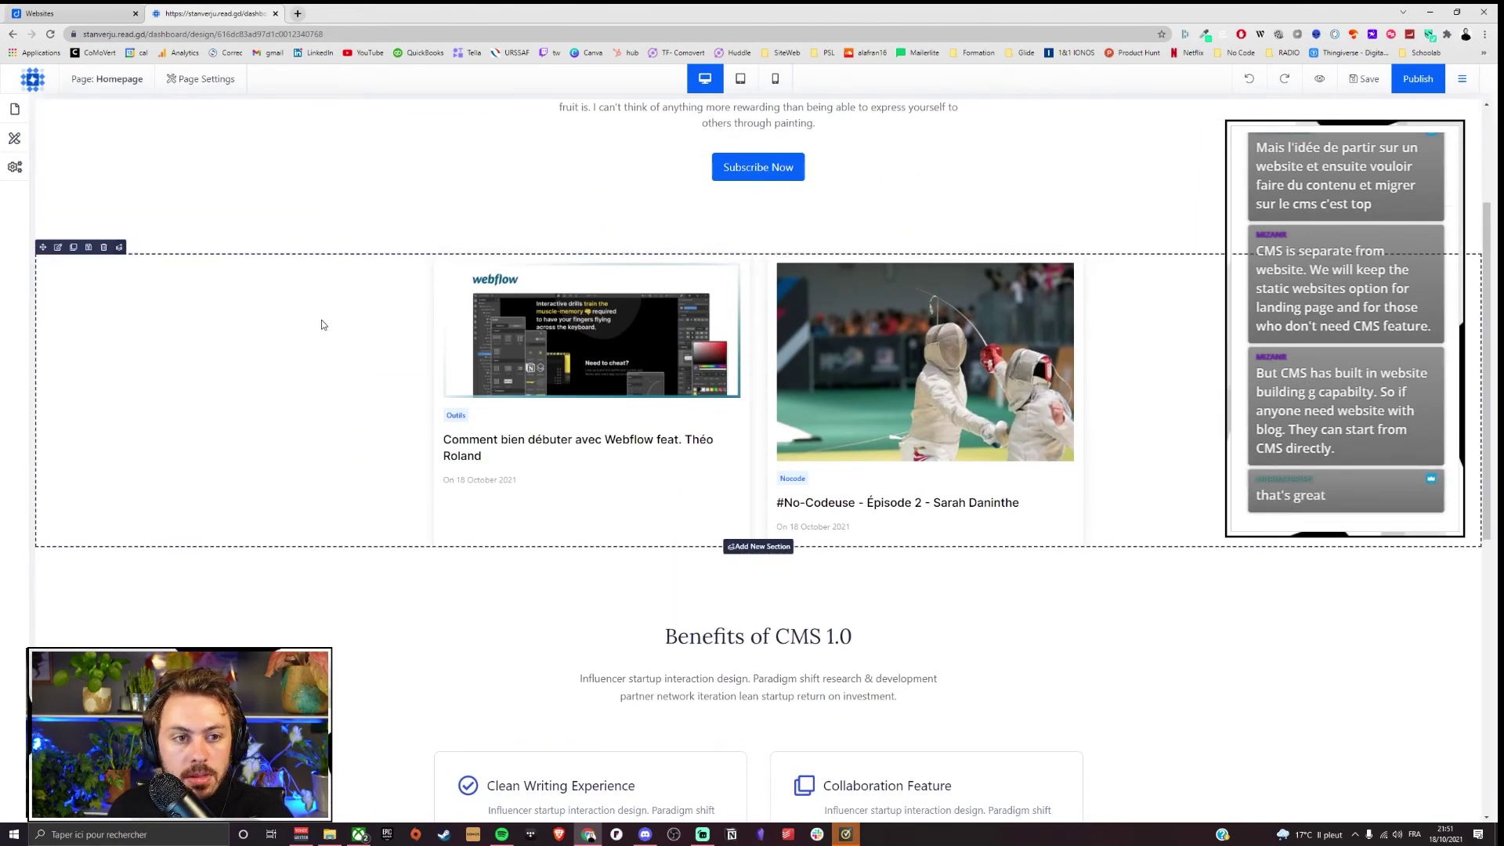
pyautogui.scroll(3, 322, 324)
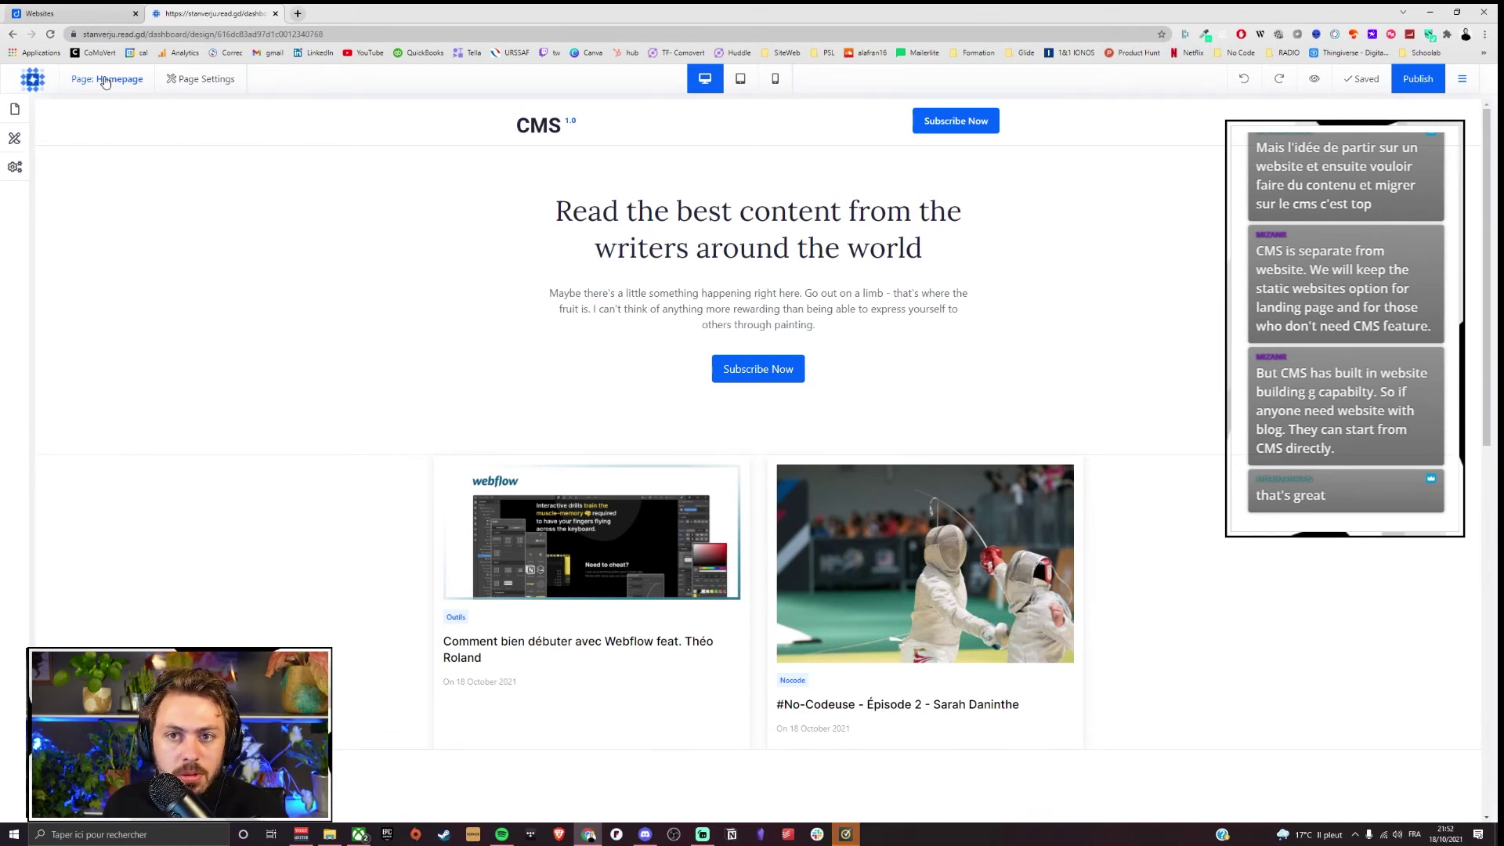
# Step: Start a new blog post in Twitch test titled "Sac de course" with the description "Achat de sac top"
pyautogui.click(32, 79)
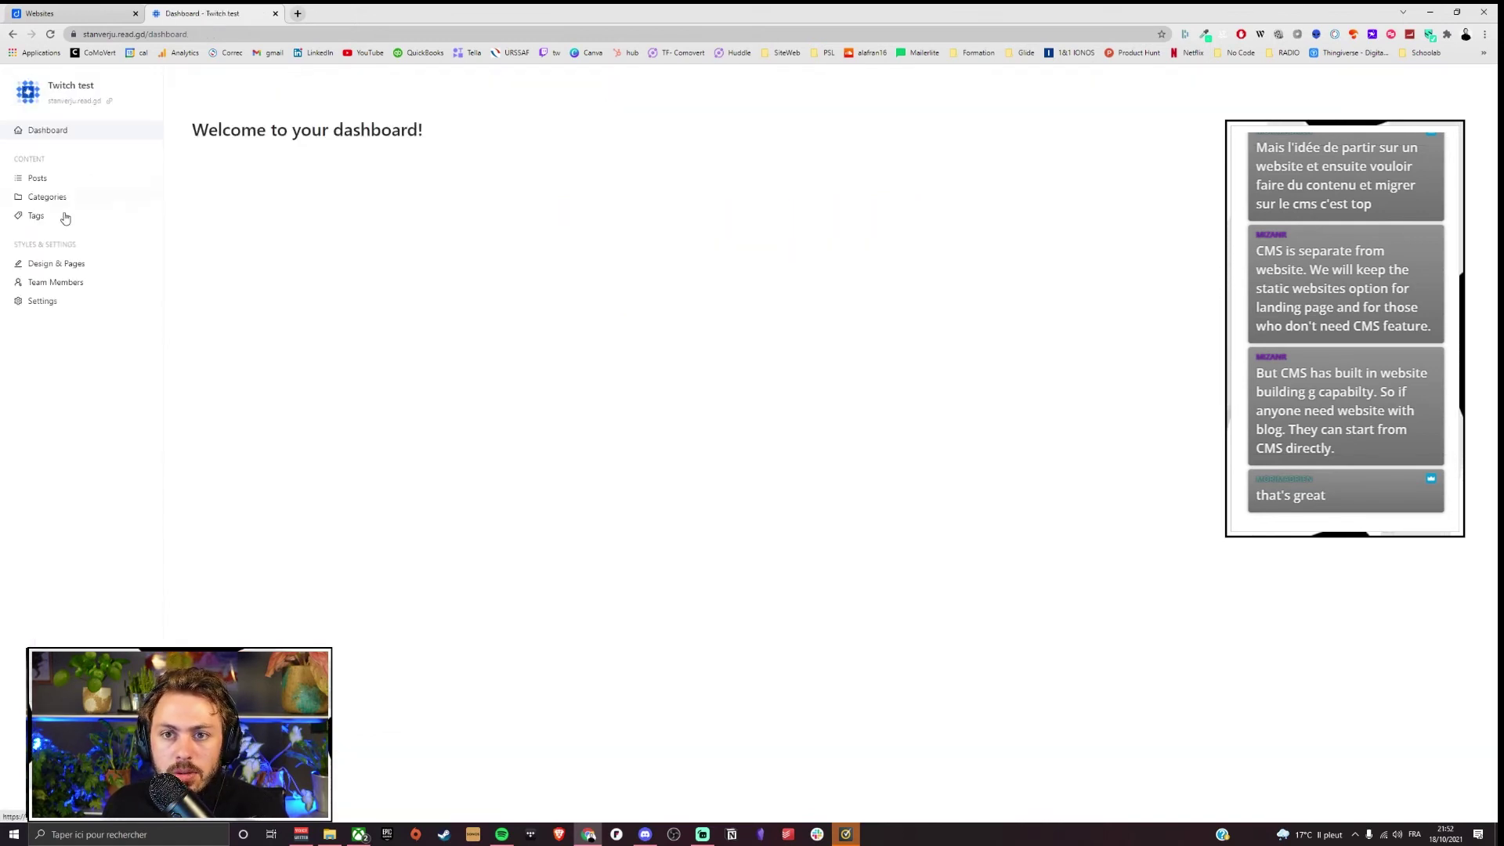
pyautogui.click(39, 178)
pyautogui.click(1428, 131)
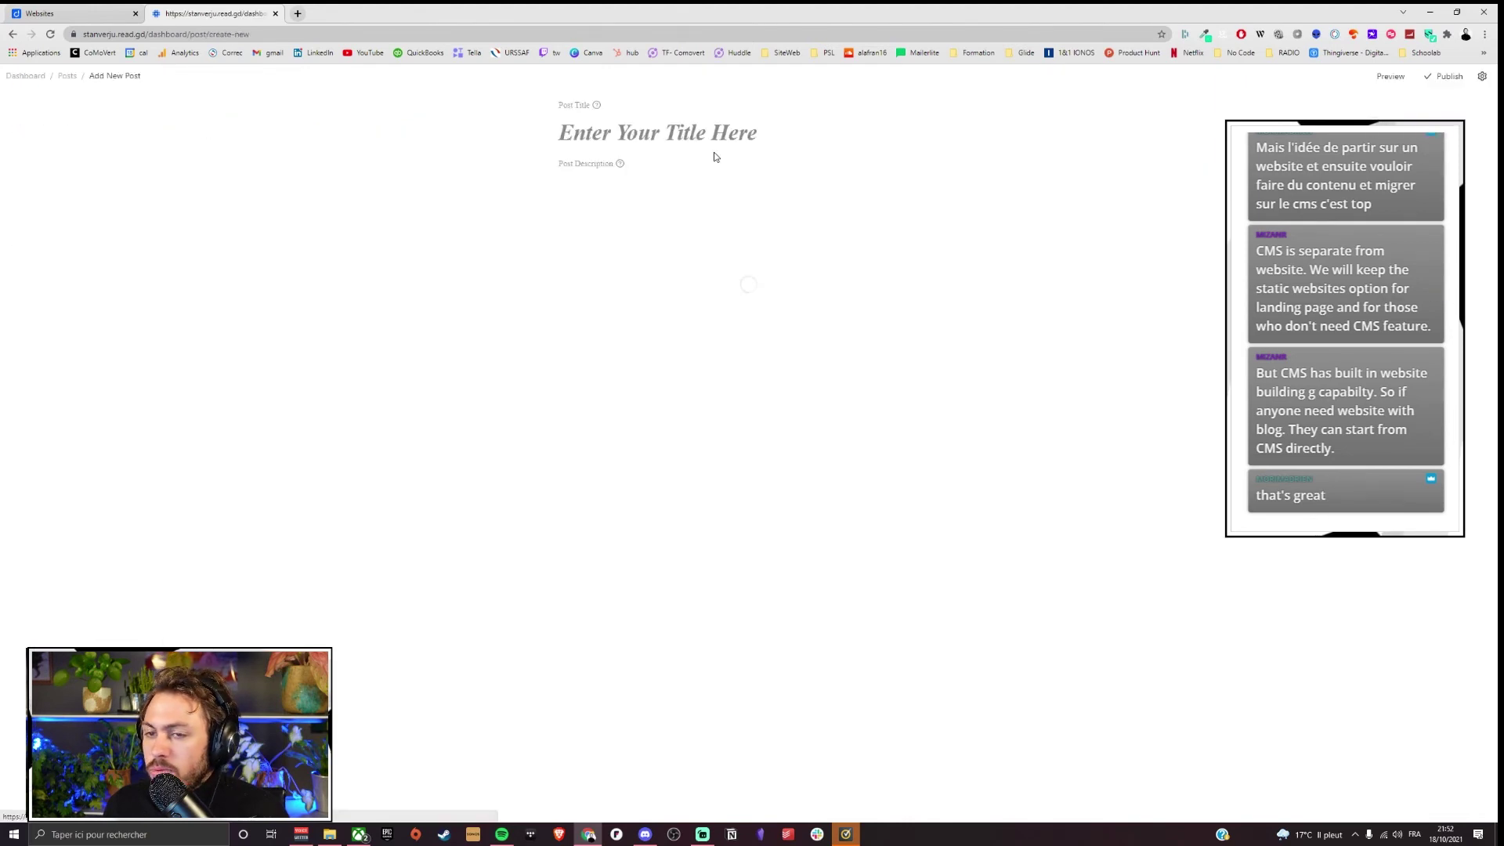
pyautogui.click(570, 125)
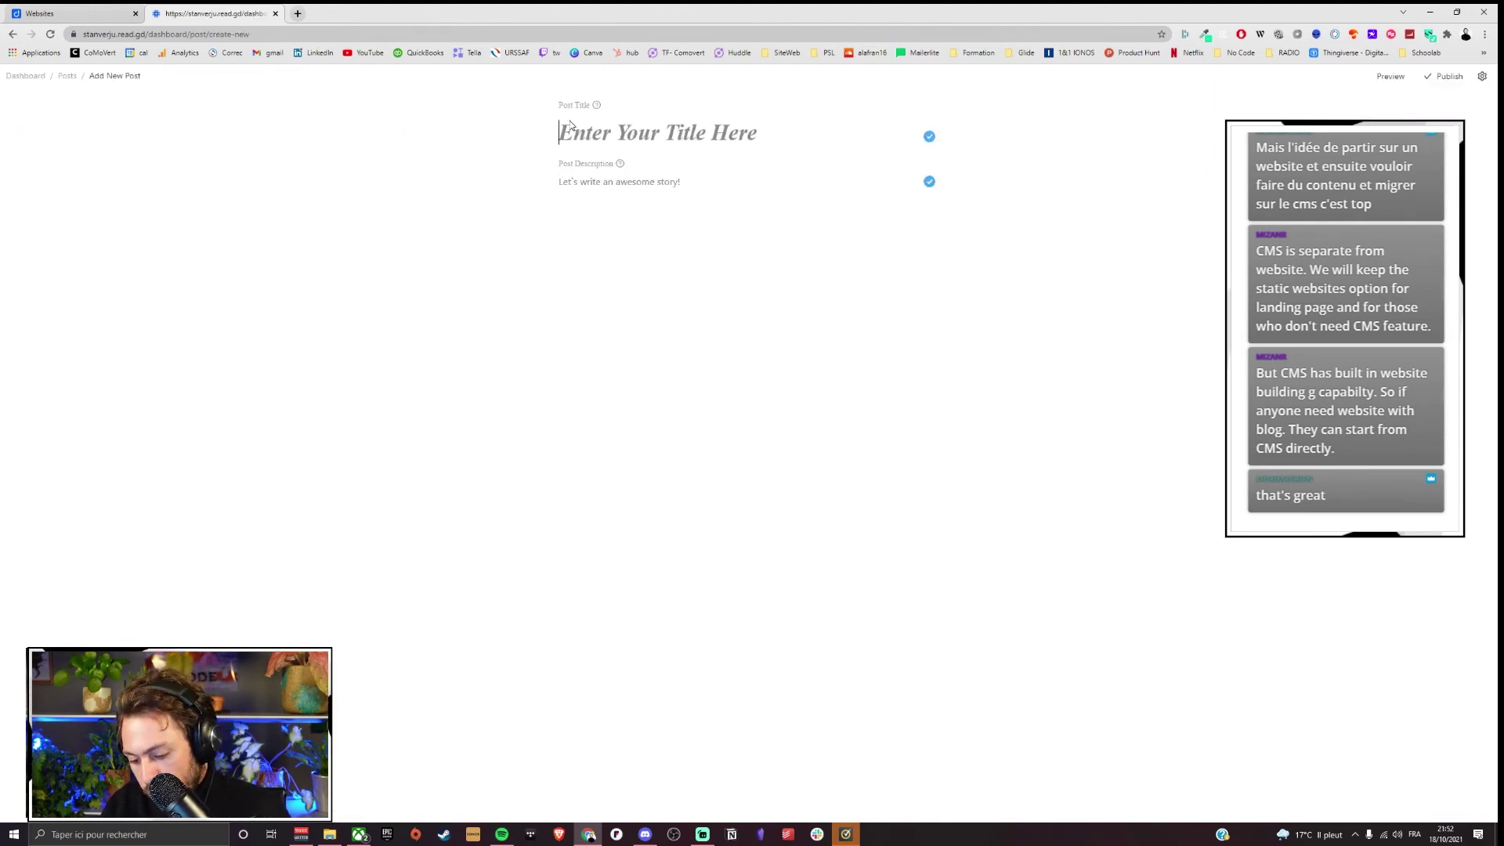
pyautogui.write('Sac de co')
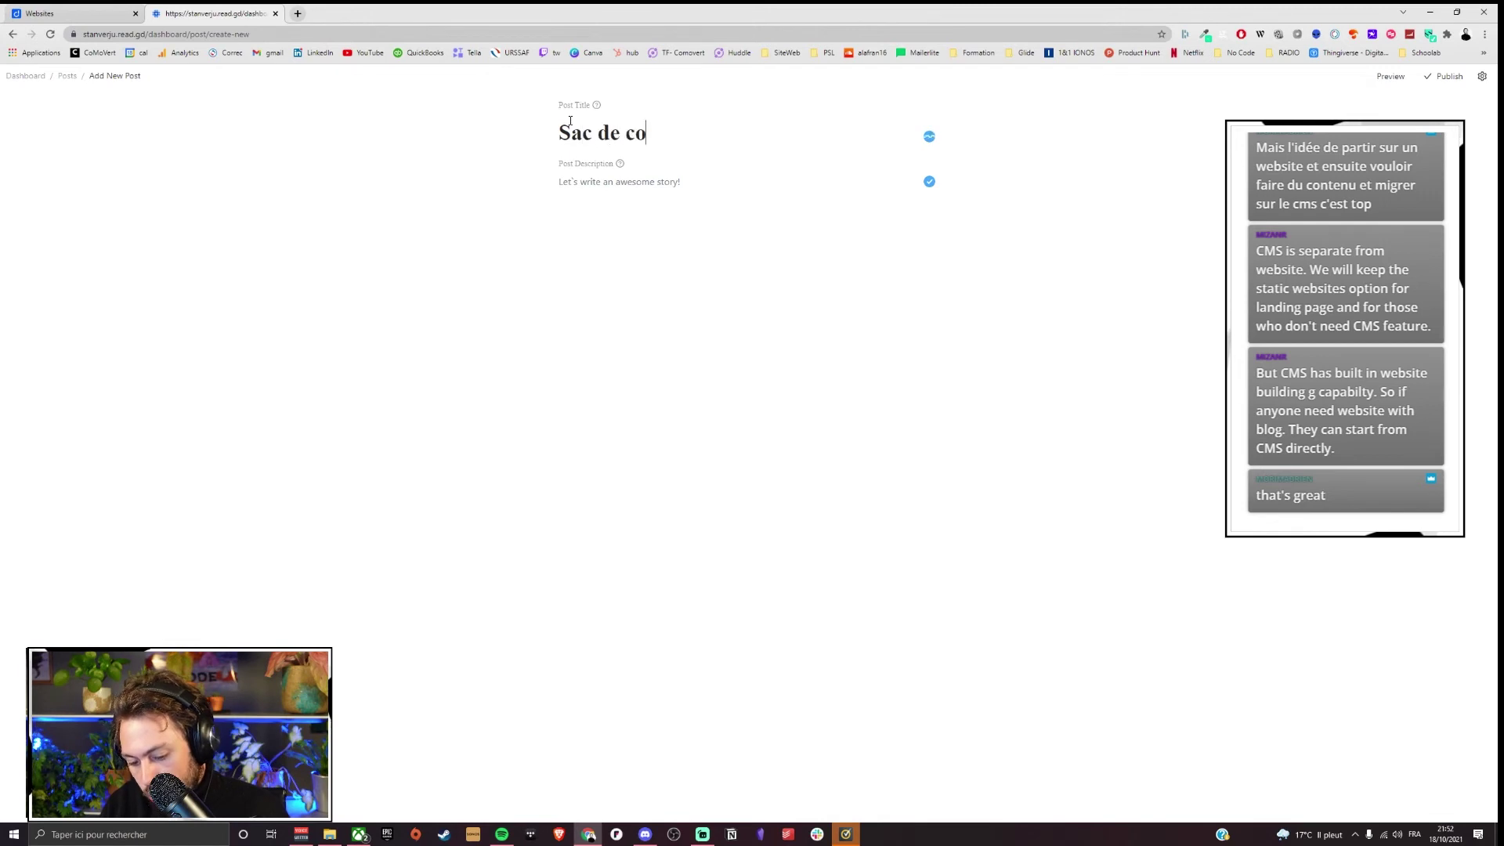
pyautogui.write('urseAc')
pyautogui.press('Tab')
pyautogui.click(725, 220)
pyautogui.write('Achat de sac top')
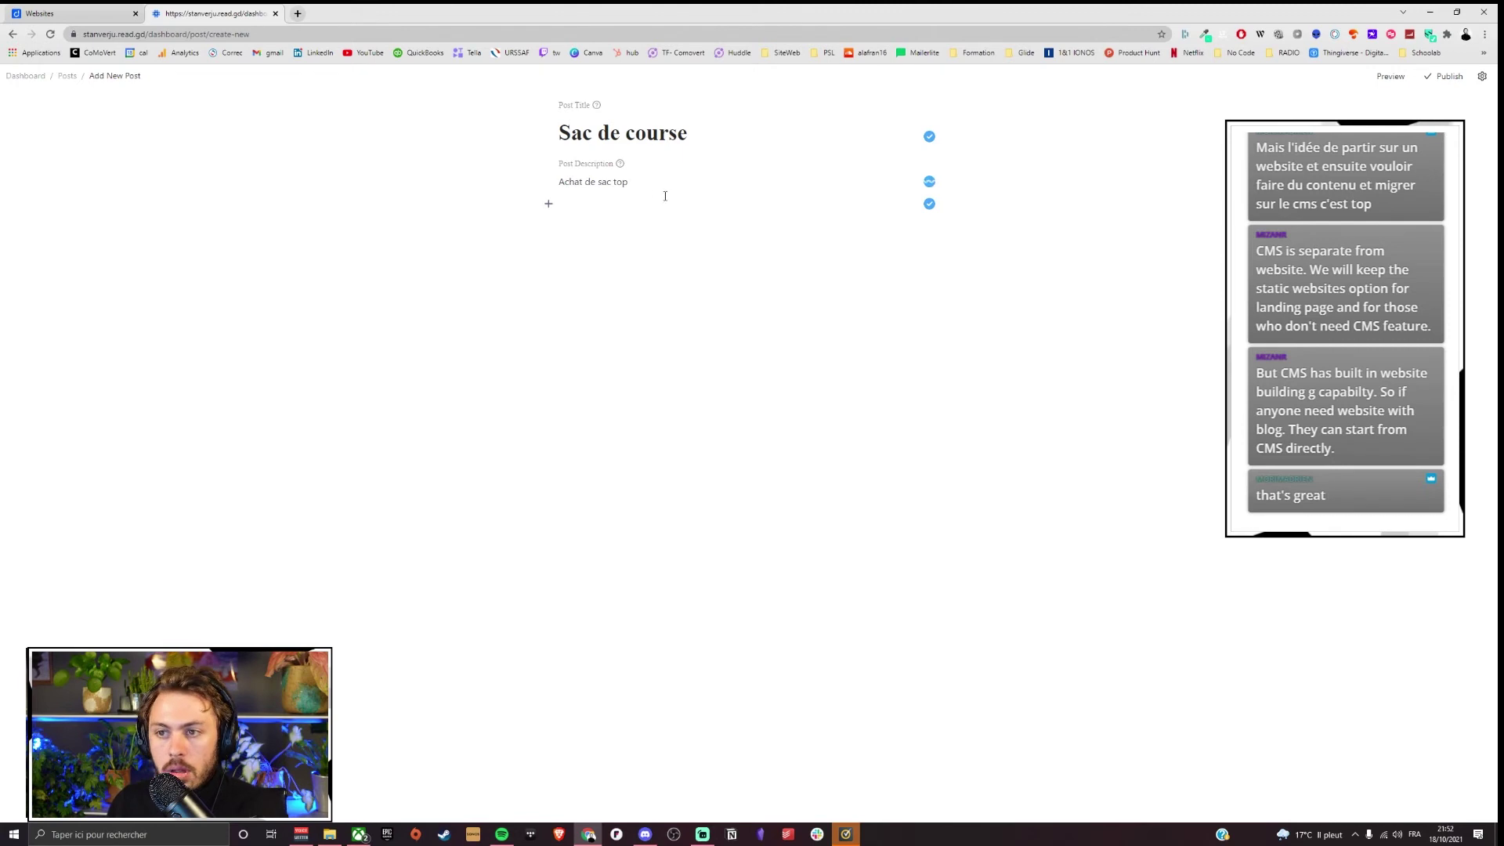
# Step: Insert the Webflow screenshot as an image block below the post description and publish the post
pyautogui.click(548, 205)
pyautogui.click(670, 206)
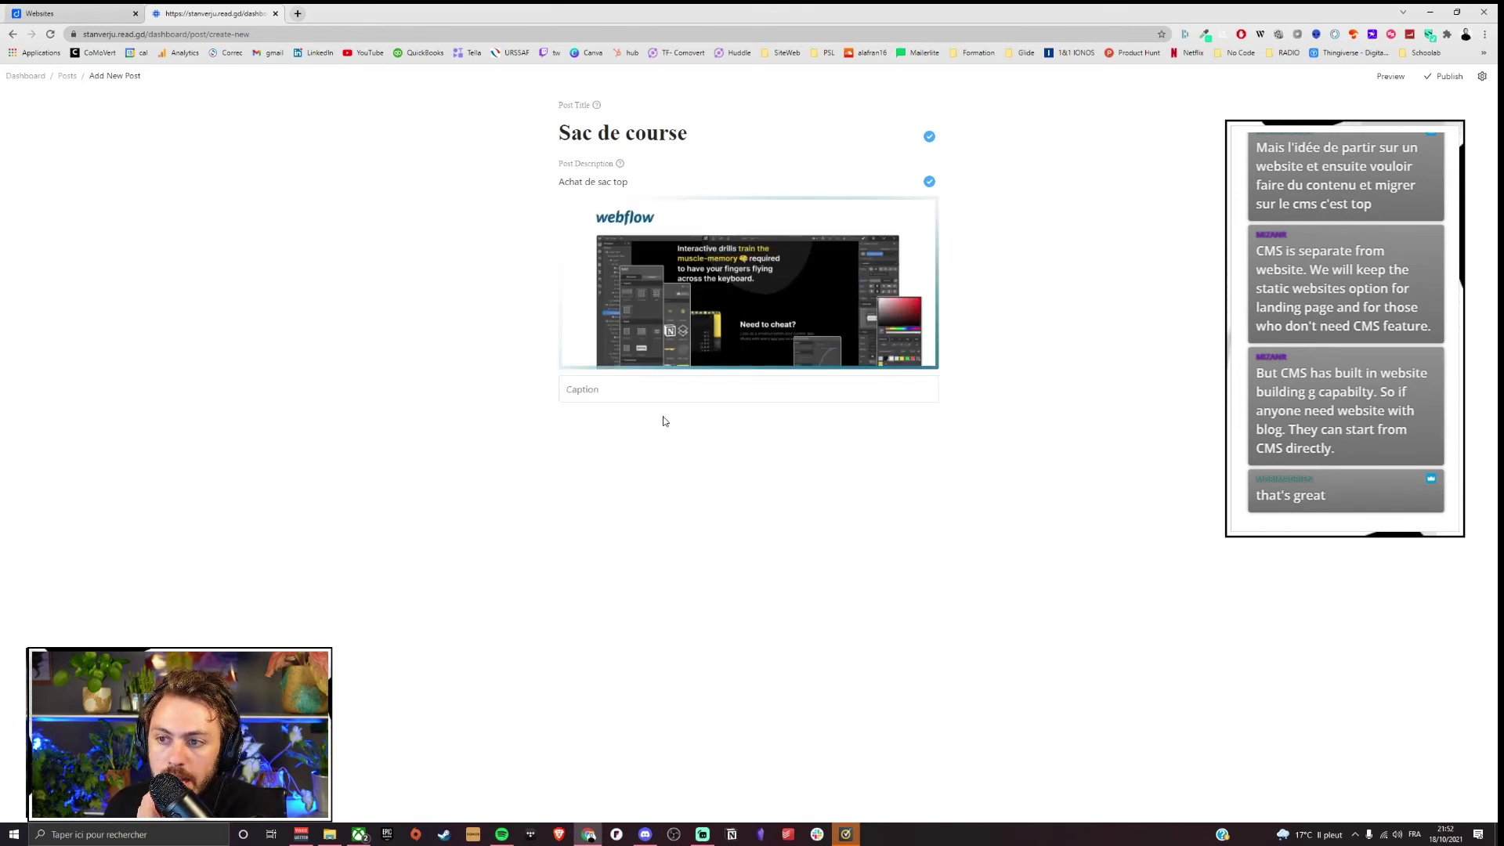
pyautogui.click(548, 417)
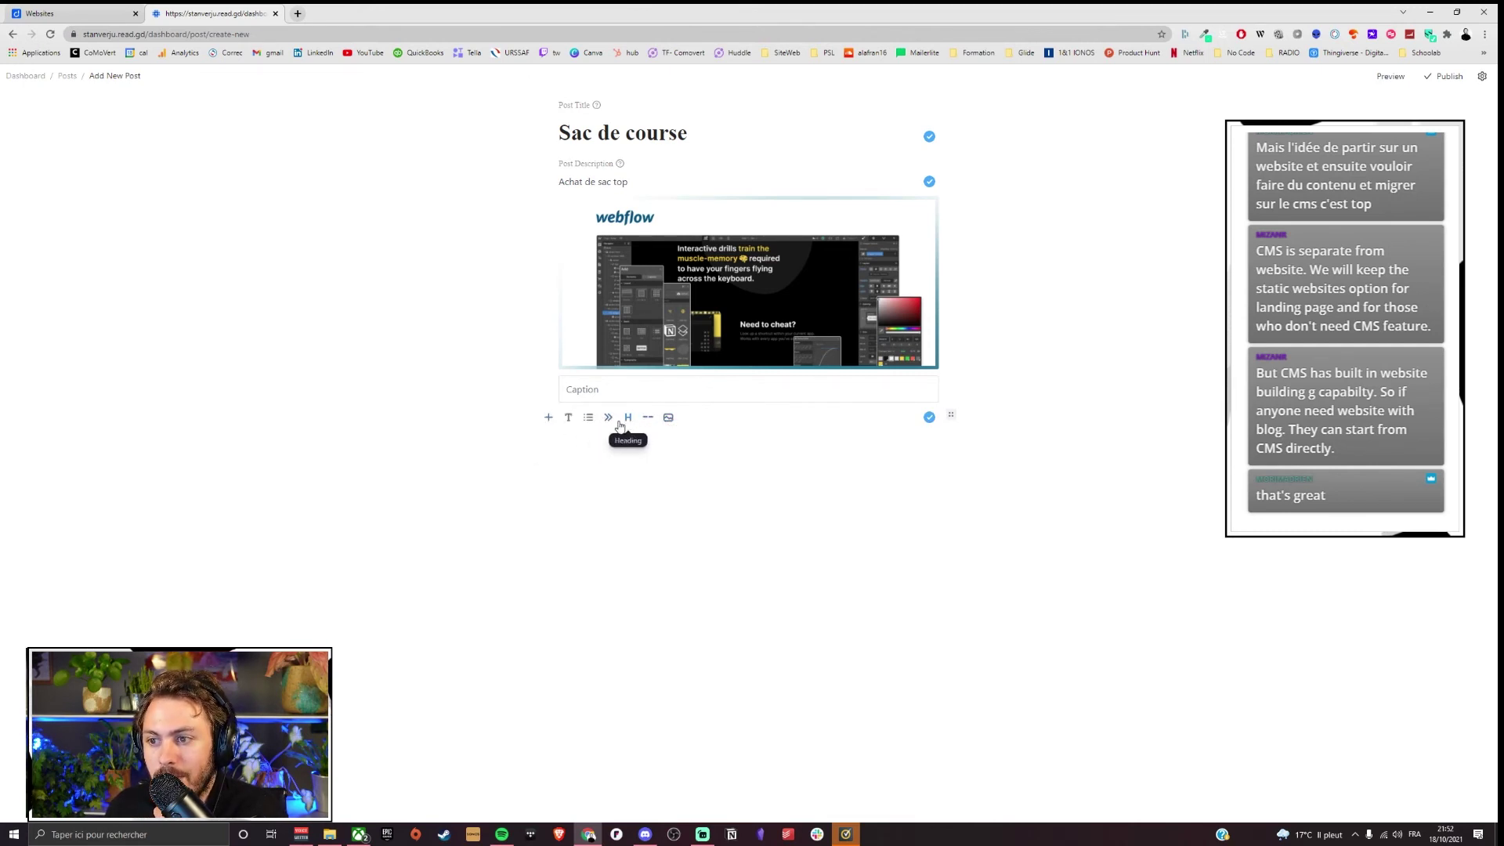
pyautogui.click(709, 412)
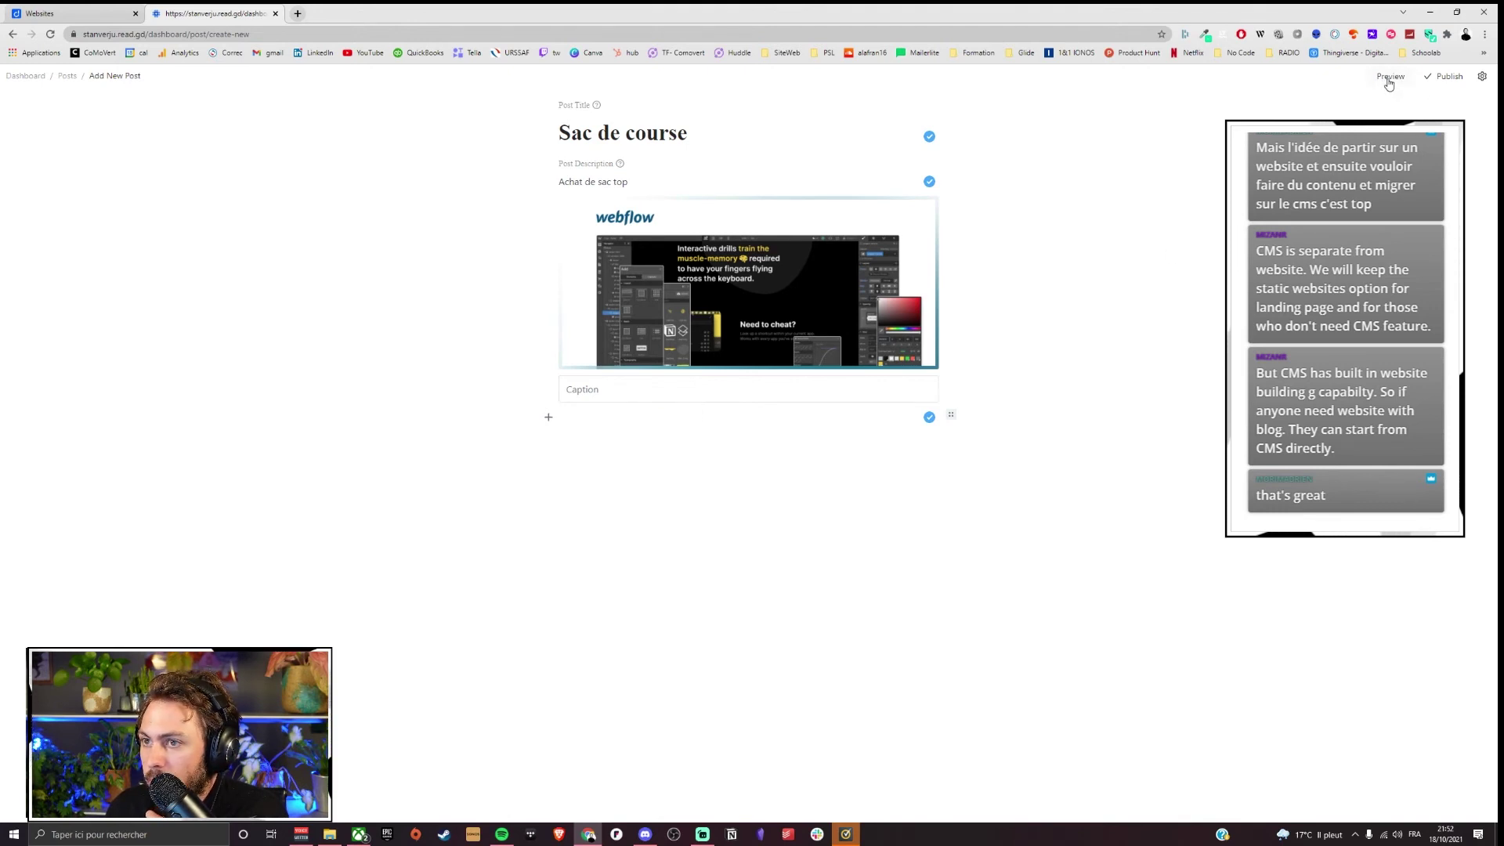
pyautogui.click(1441, 78)
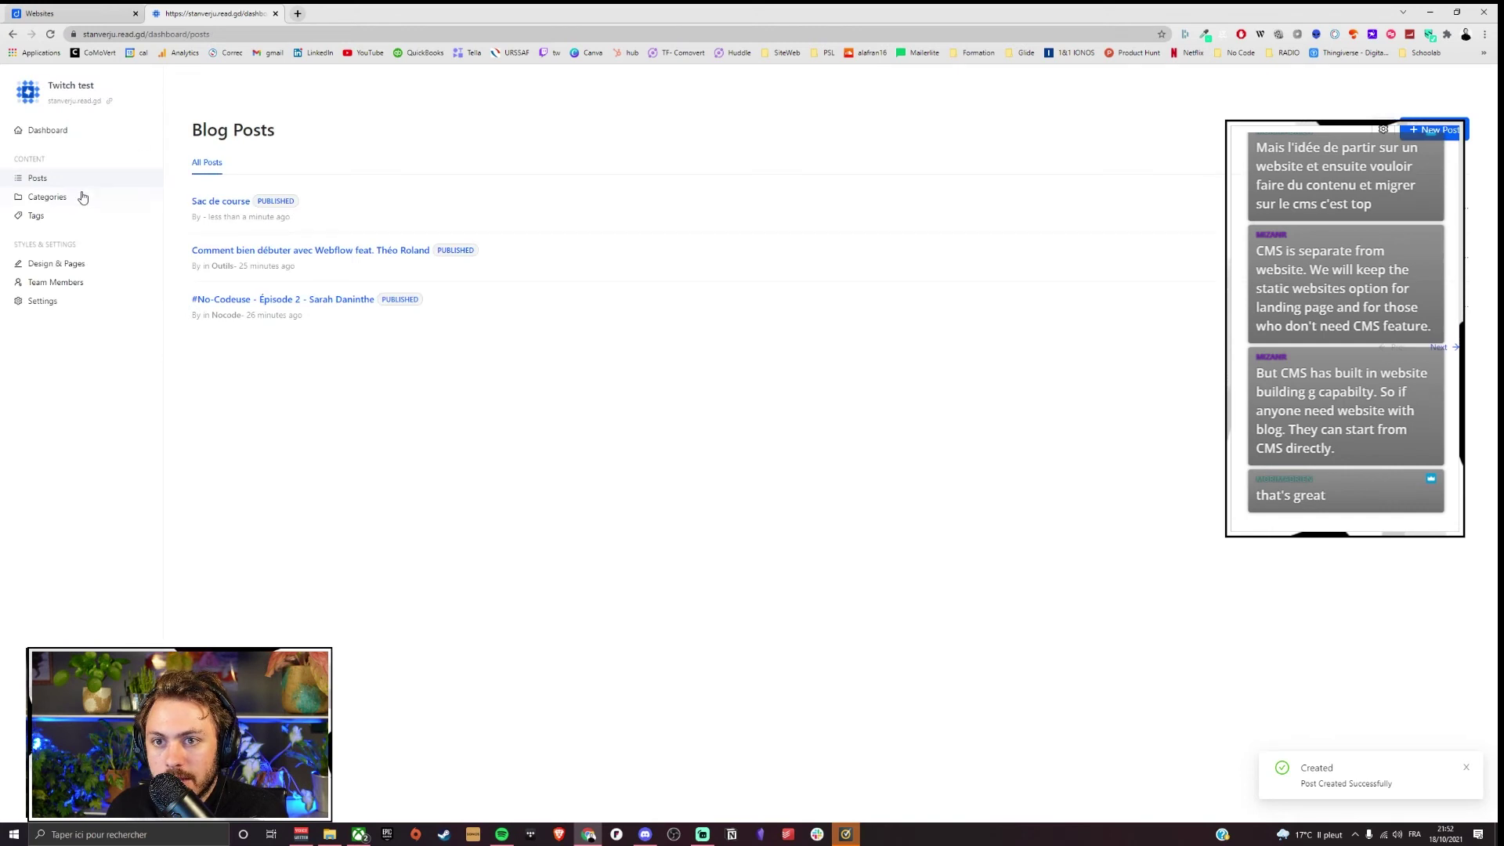
# Step: Return to the design editor to check the Homepage's post list, and open the Post Template
pyautogui.click(44, 131)
pyautogui.click(71, 265)
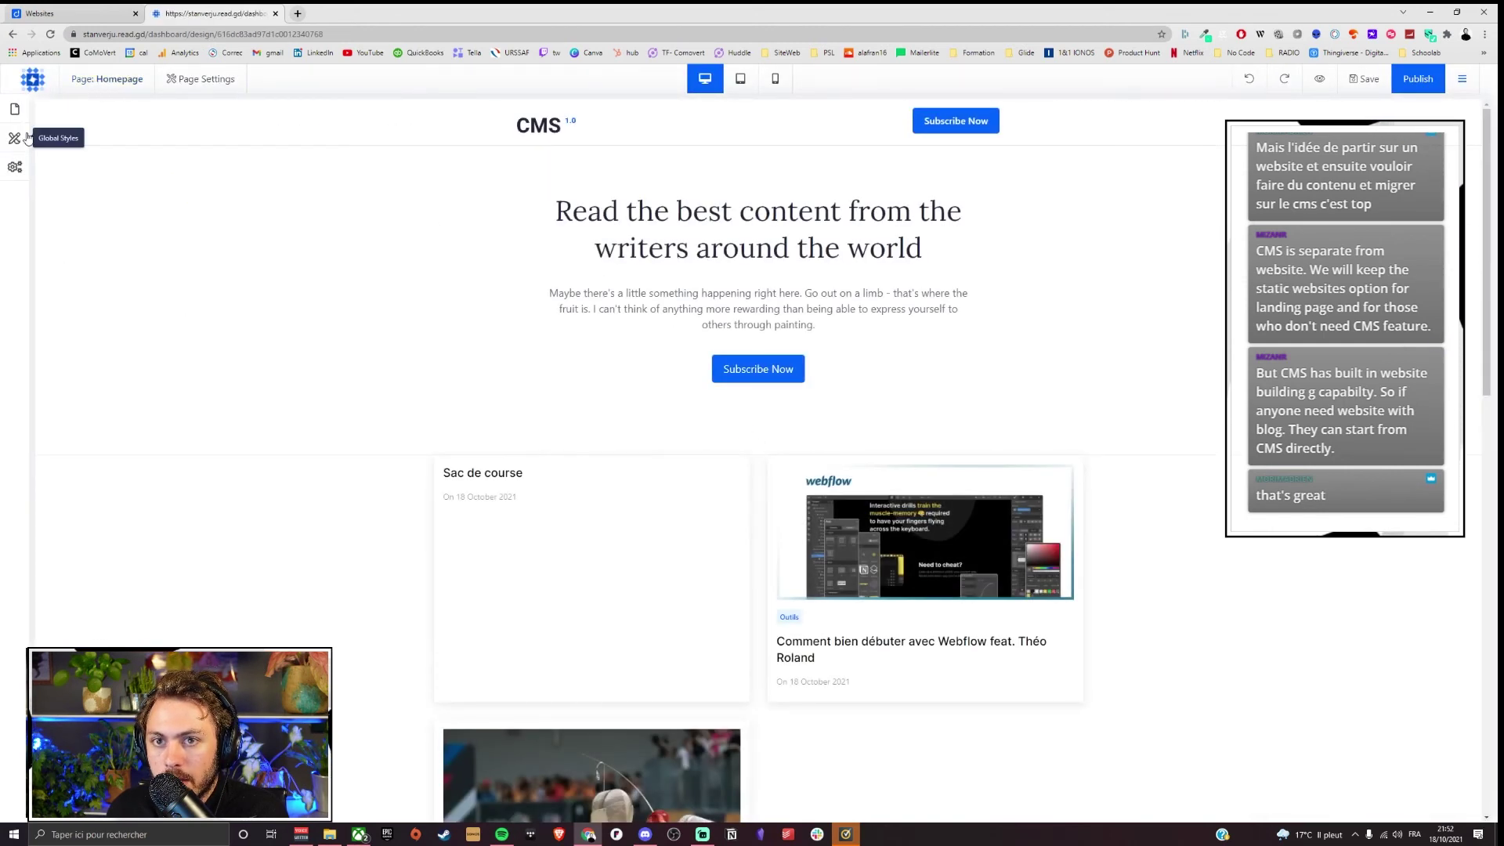
pyautogui.click(15, 110)
pyautogui.click(89, 276)
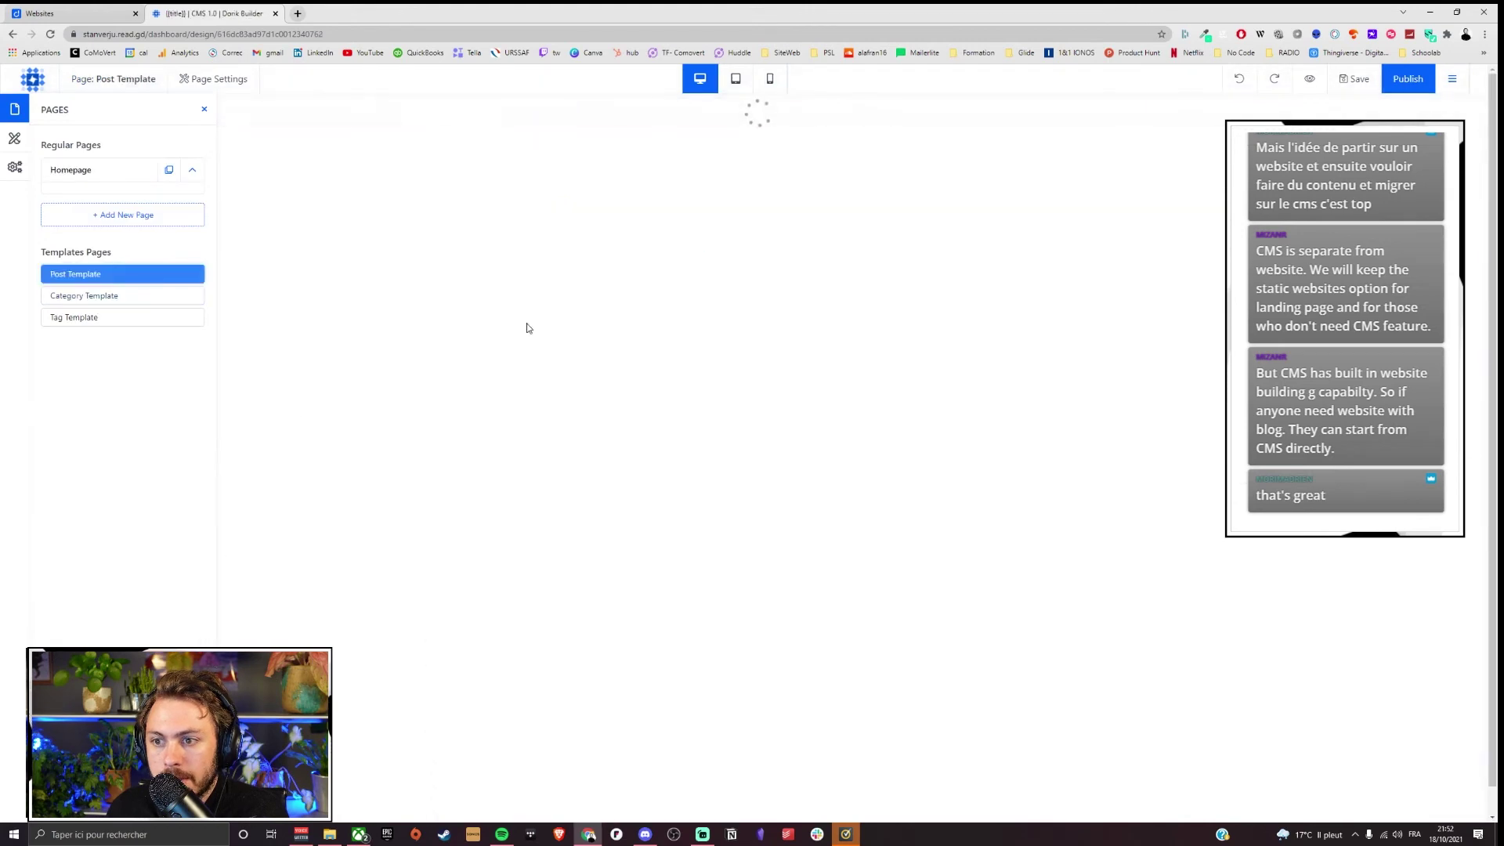
# Step: Check the Buy Now payment button's settings in the Post Template and delete the button
pyautogui.scroll(-15, 631, 293)
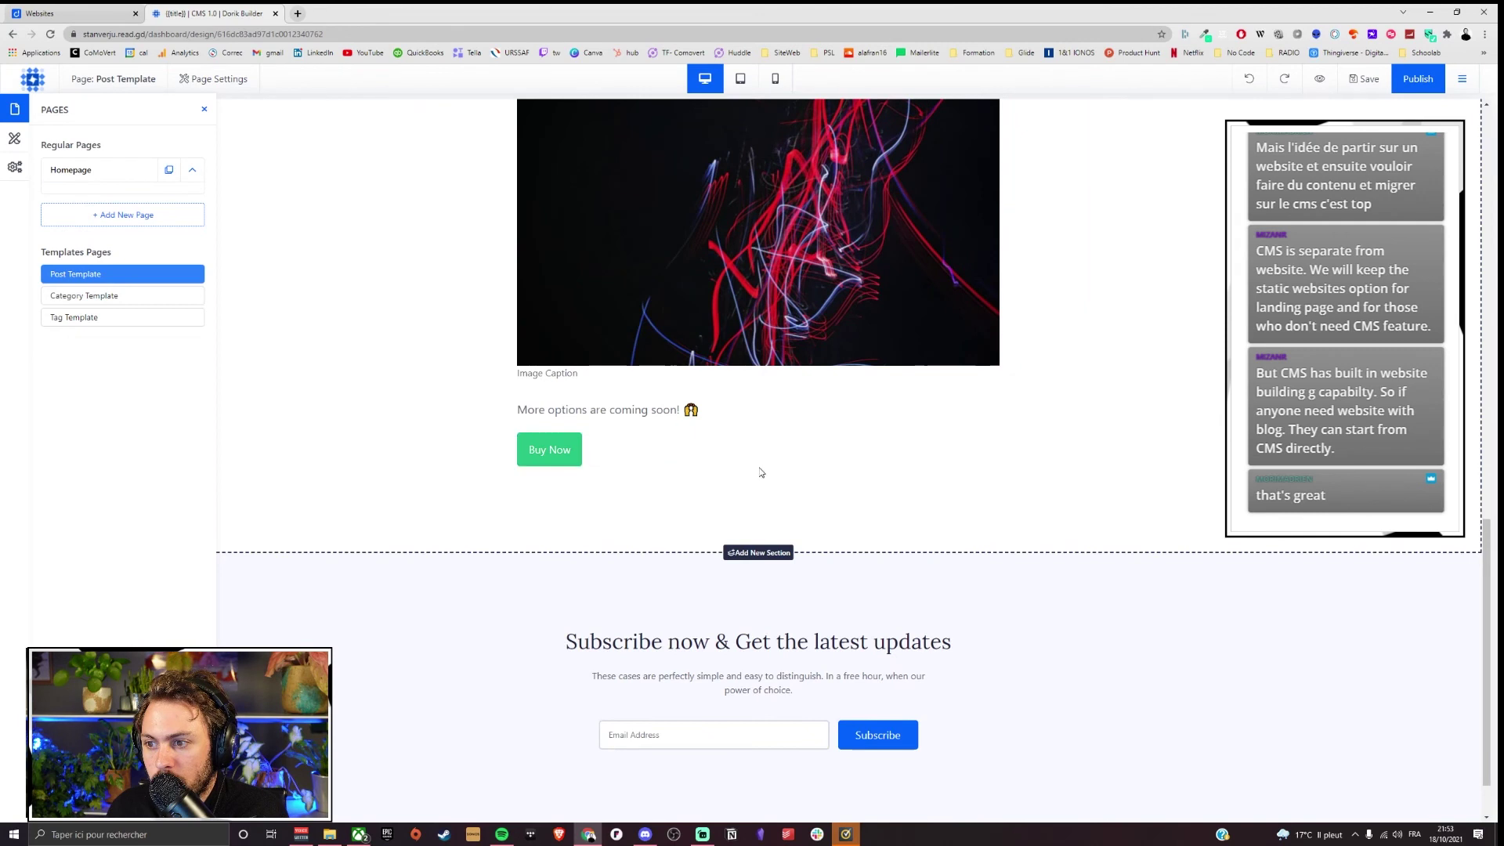
pyautogui.moveTo(796, 455)
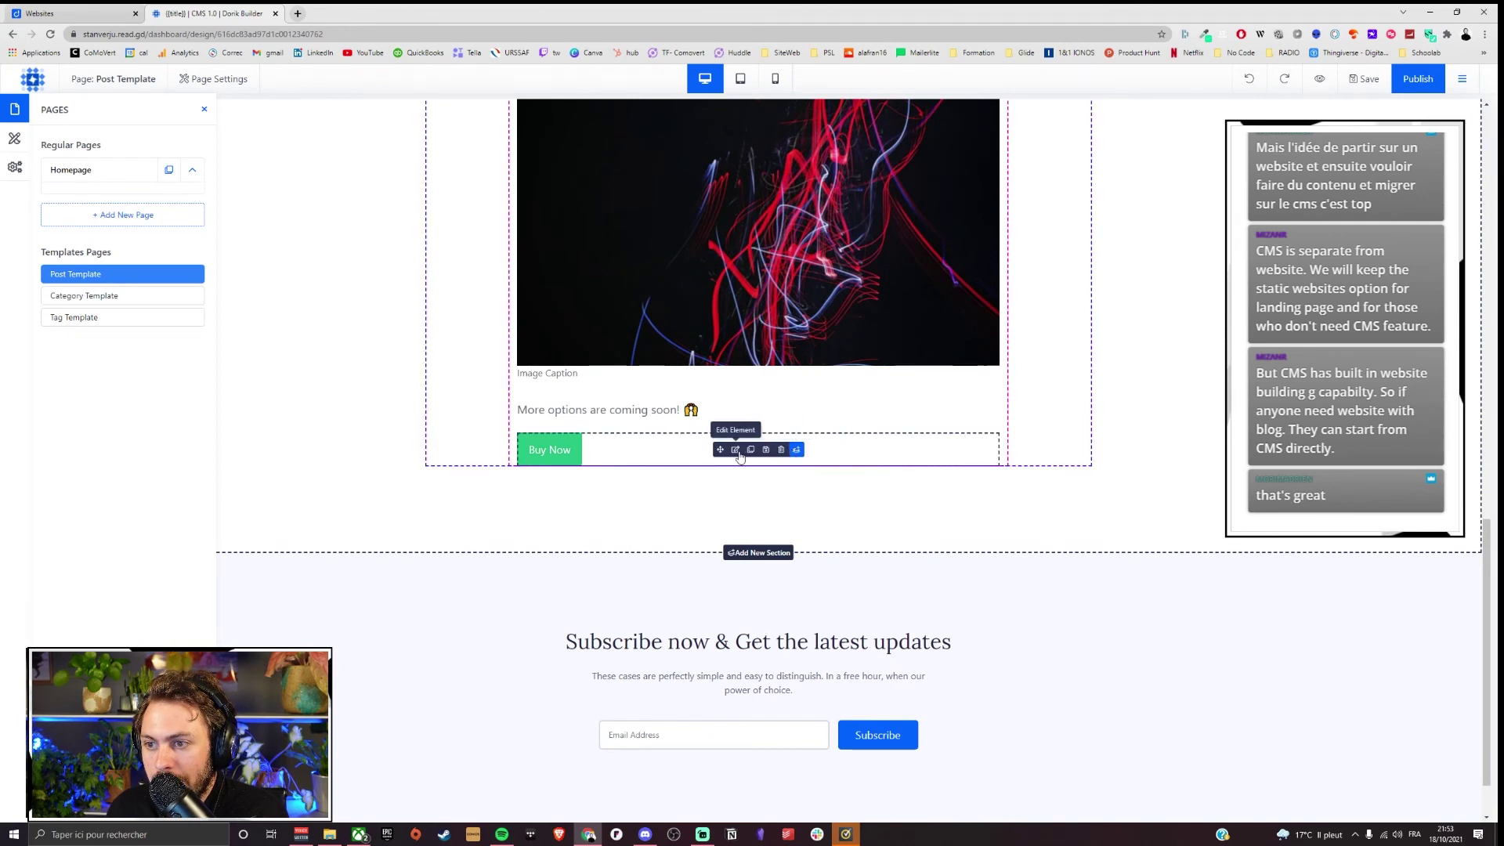
pyautogui.click(735, 450)
pyautogui.click(204, 109)
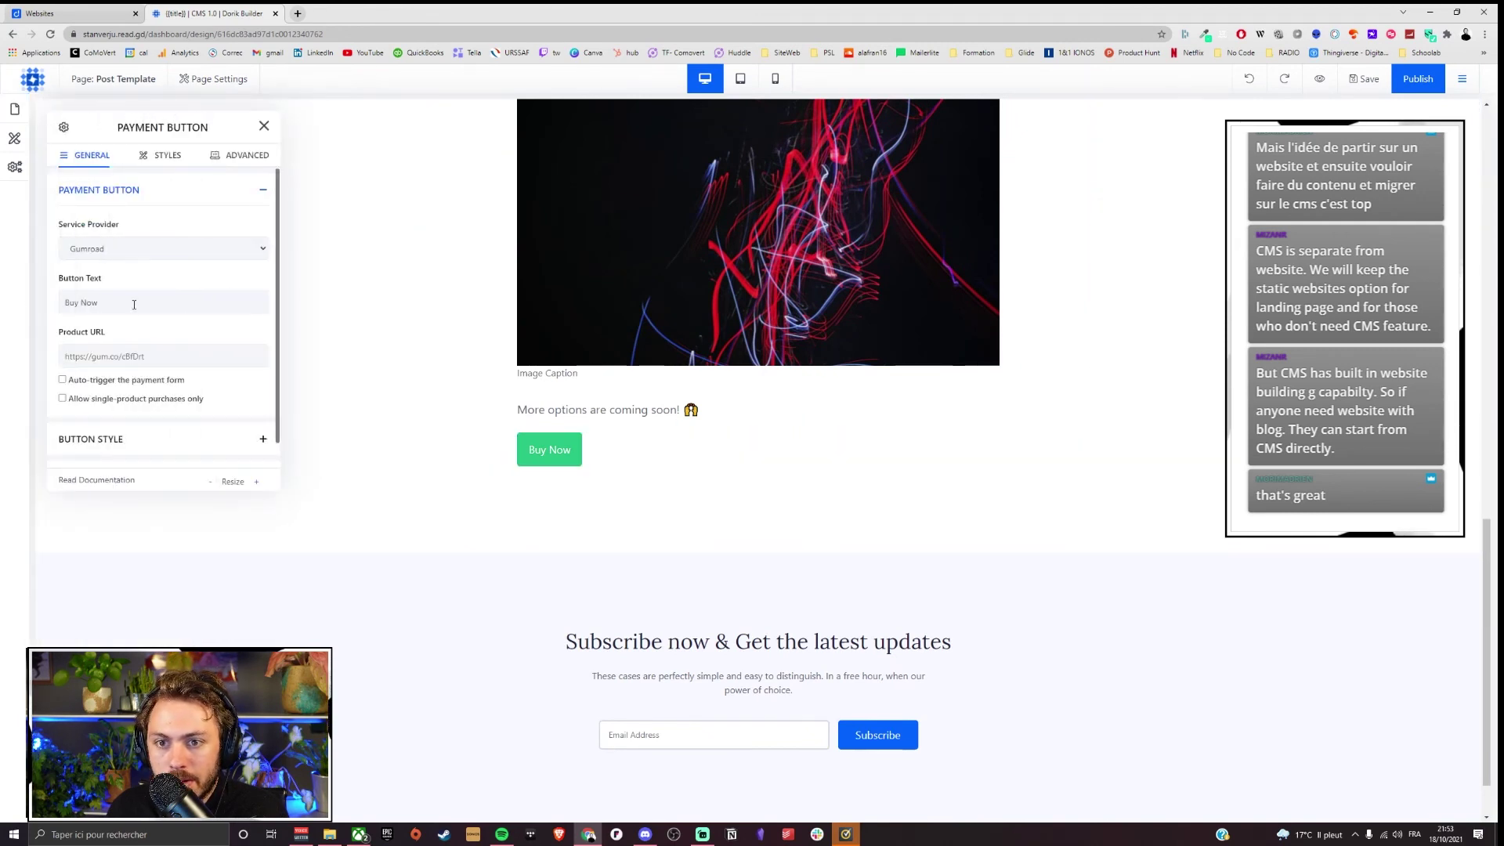
pyautogui.click(62, 358)
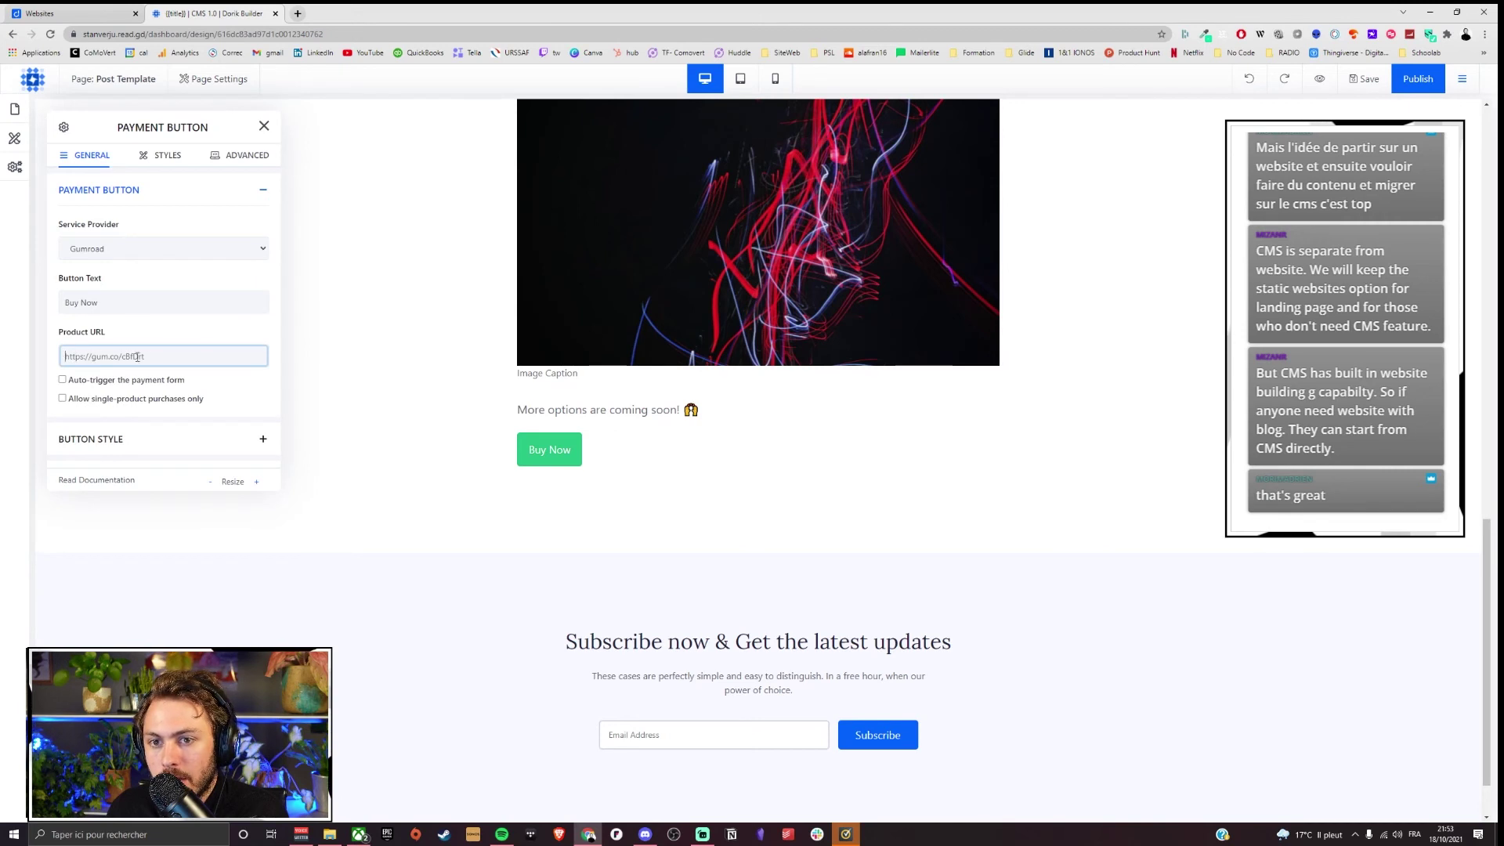
pyautogui.click(264, 126)
pyautogui.click(782, 448)
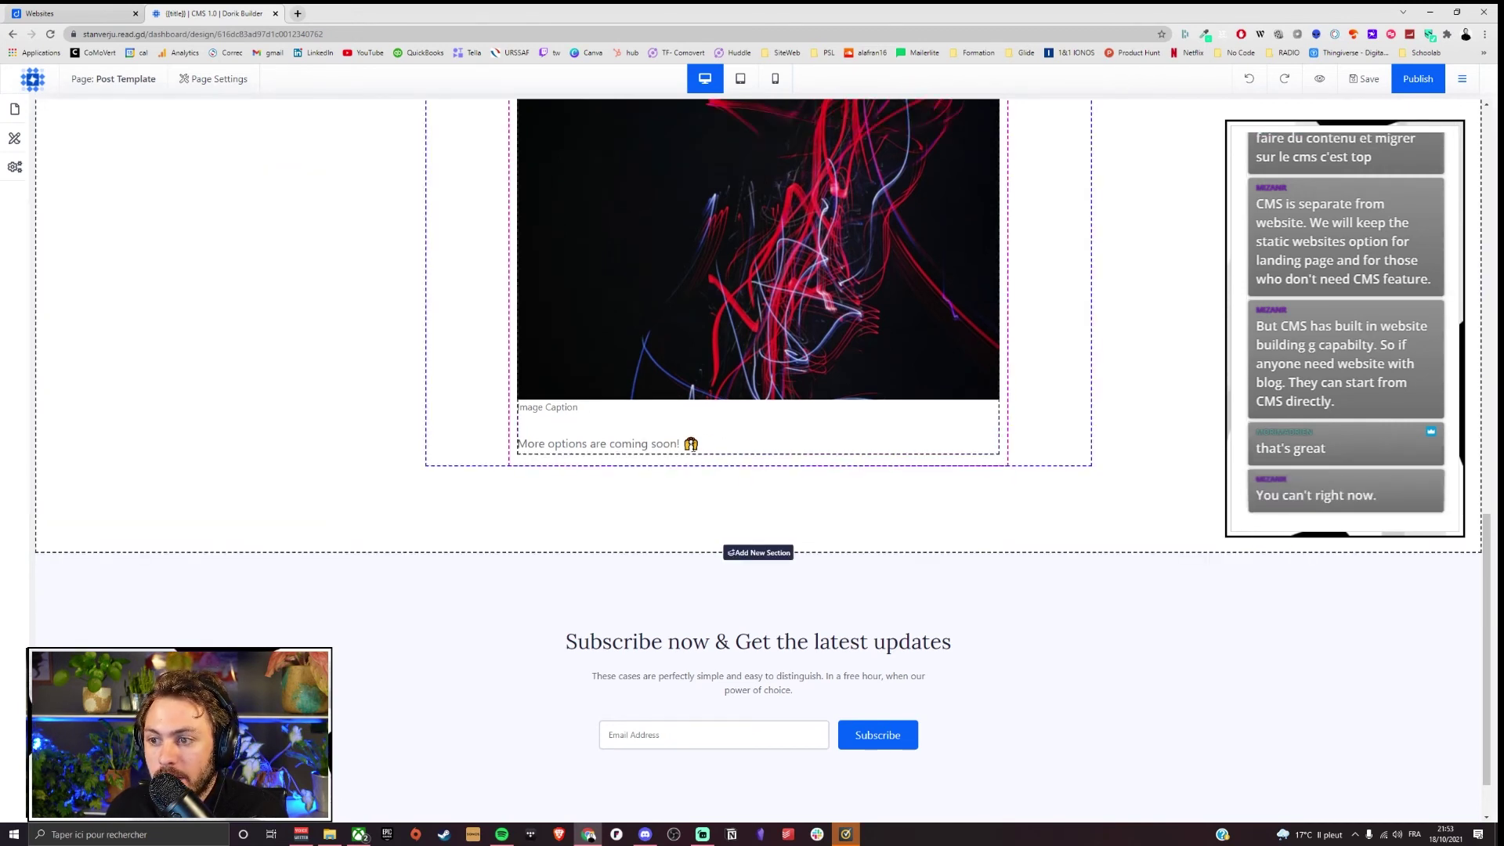
# Step: Add a Text element directly below the post content in the Post Template
pyautogui.scroll(15, 698, 448)
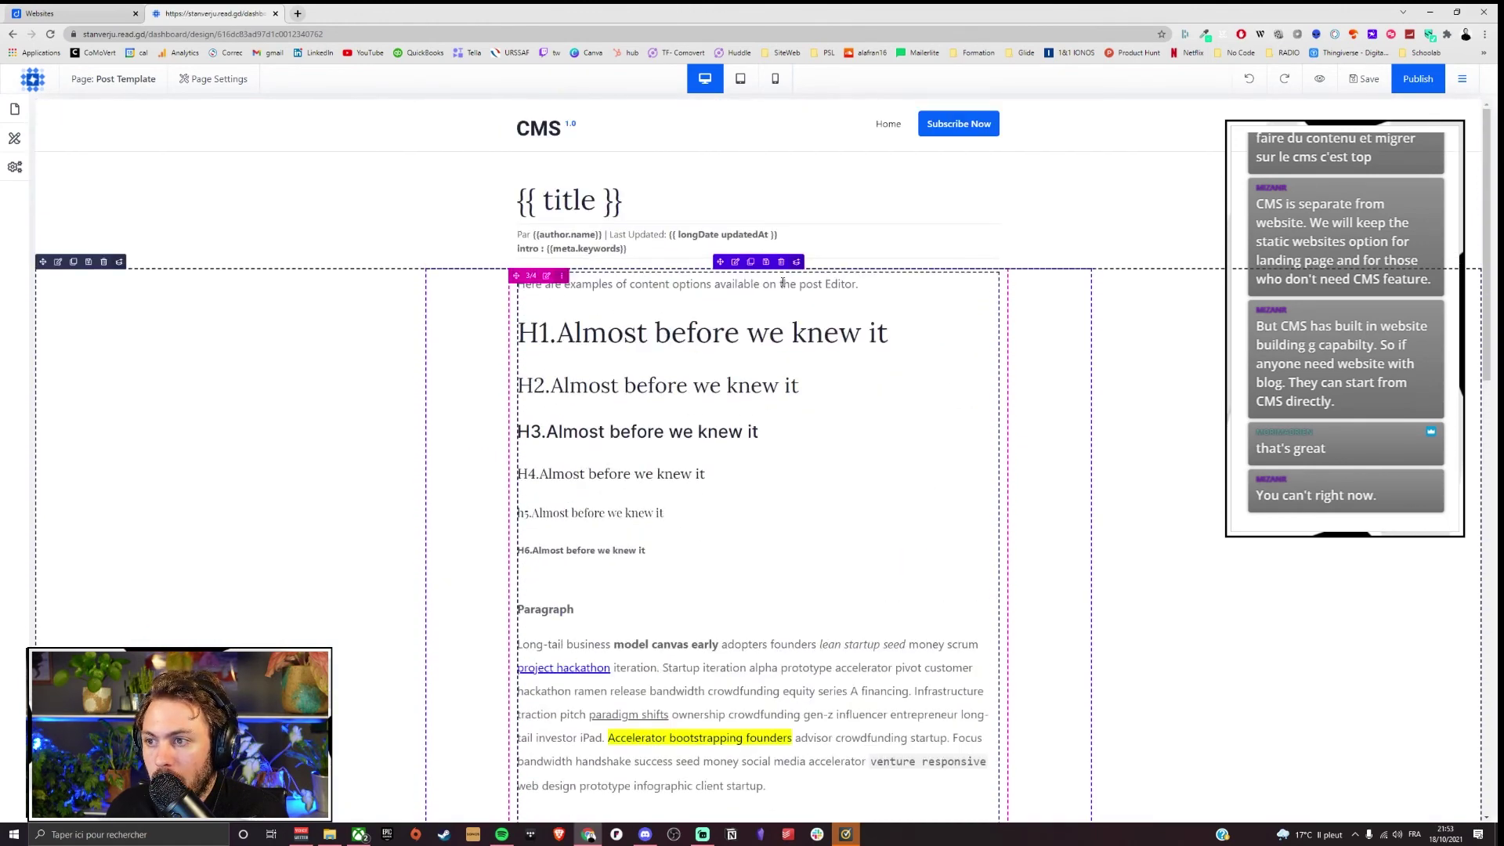
pyautogui.scroll(-5, 758, 459)
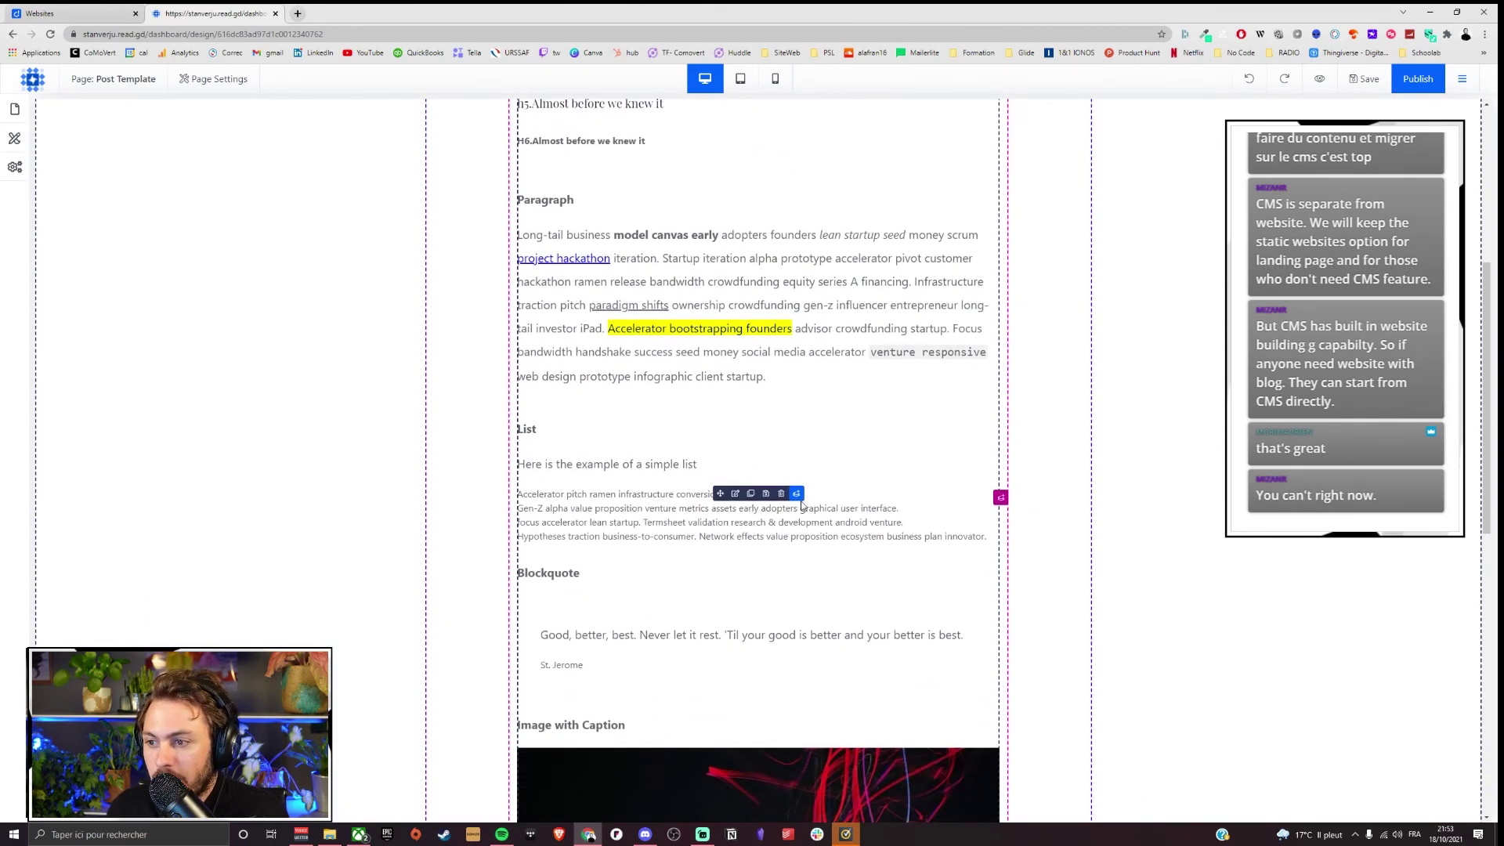
pyautogui.click(797, 494)
pyautogui.scroll(-1, 375, 336)
pyautogui.scroll(-3, 177, 352)
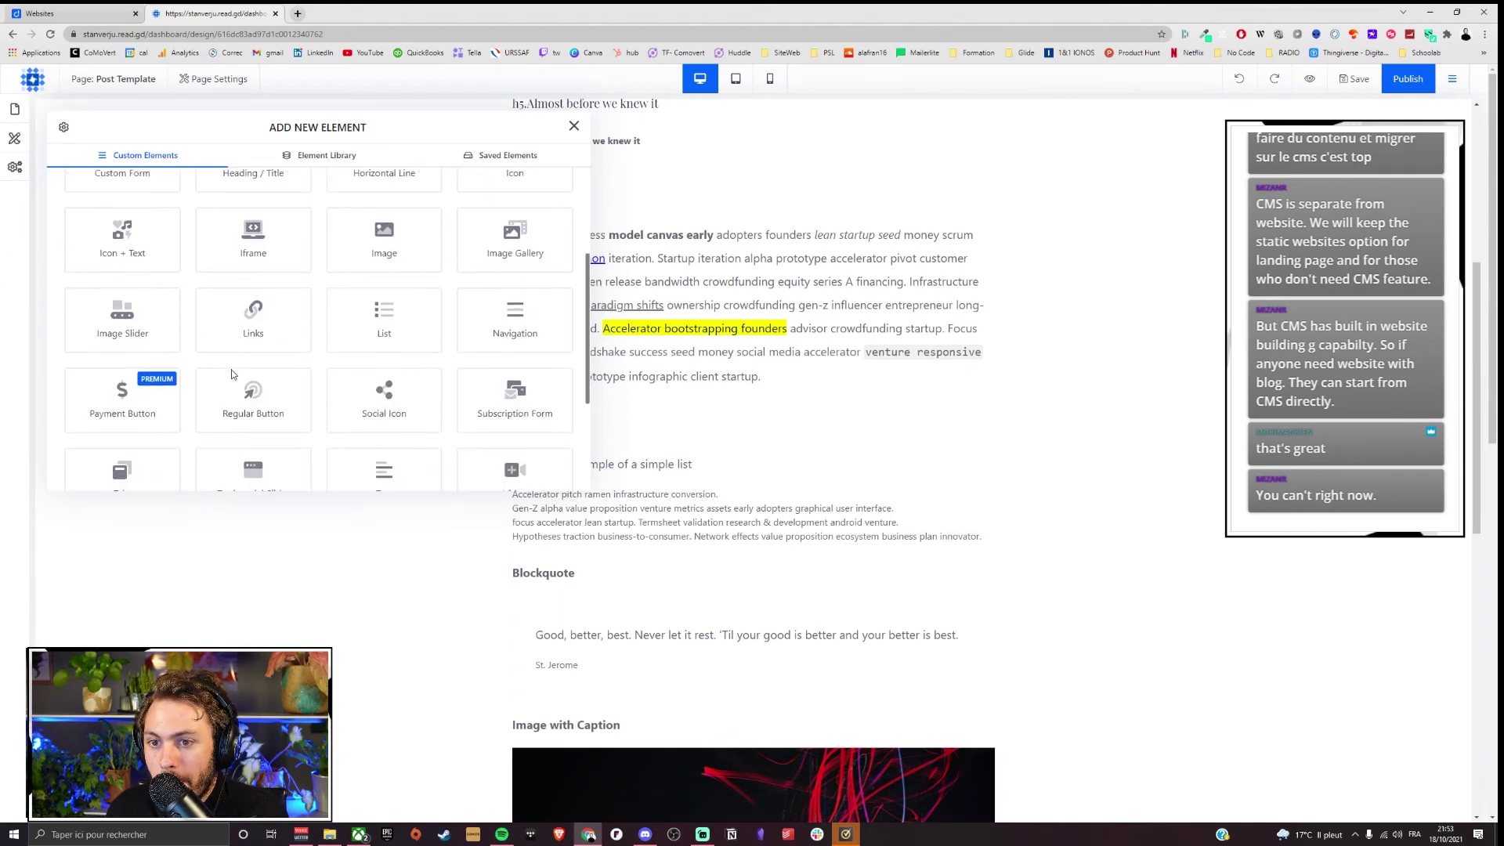
pyautogui.click(384, 369)
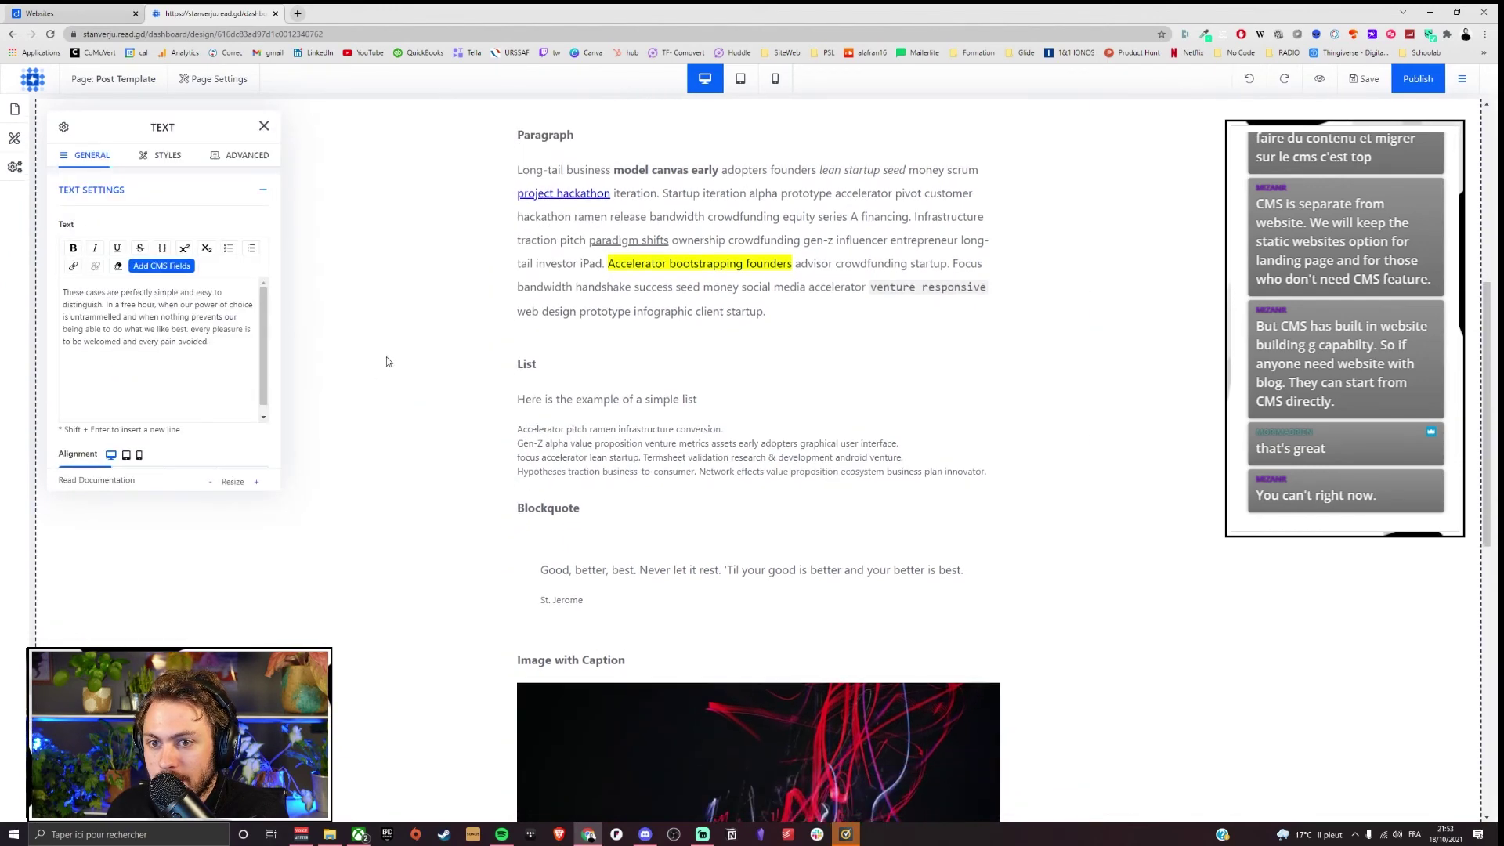
# Step: Replace the new Text element's placeholder text with "(Buy the bag now) []"
pyautogui.tripleClick(190, 326)
pyautogui.write('Buy the bvag')
pyautogui.press('BackSpace')
pyautogui.press('BackSpace')
pyautogui.press('BackSpace')
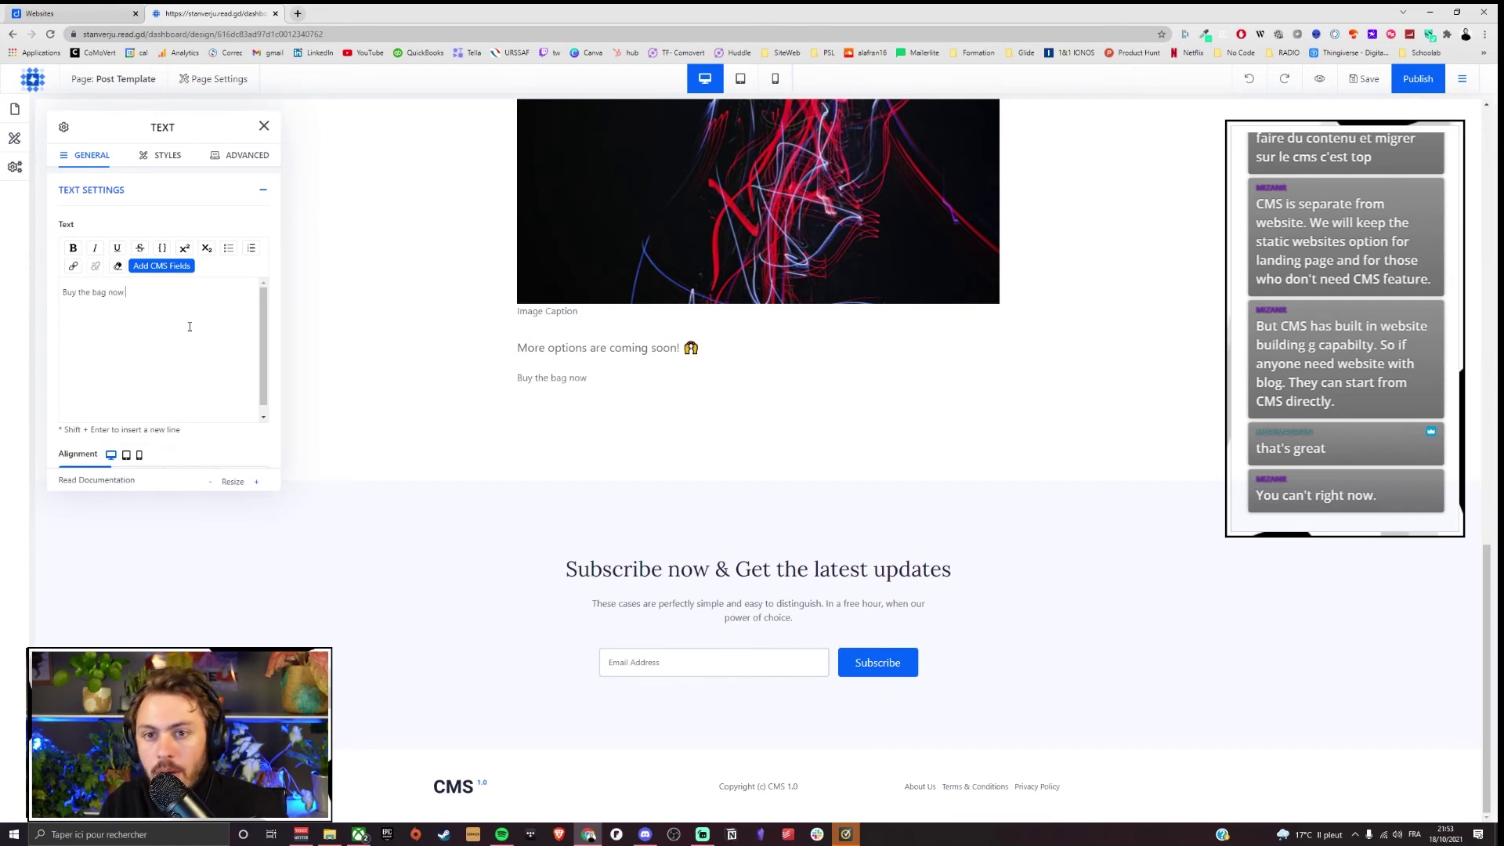
pyautogui.tripleClick(190, 327)
pyautogui.click(137, 289)
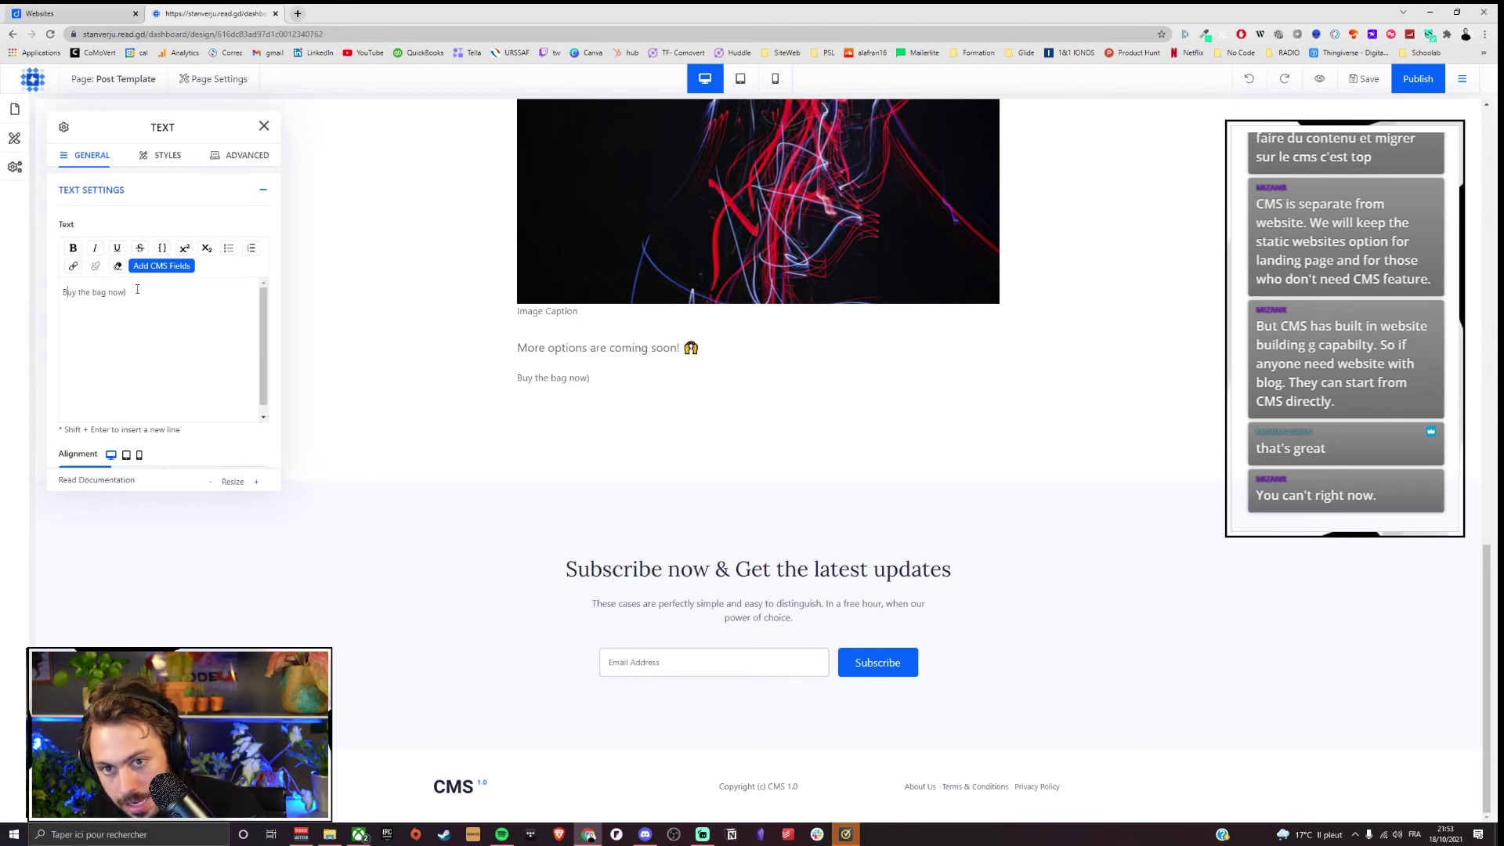
pyautogui.write('(')
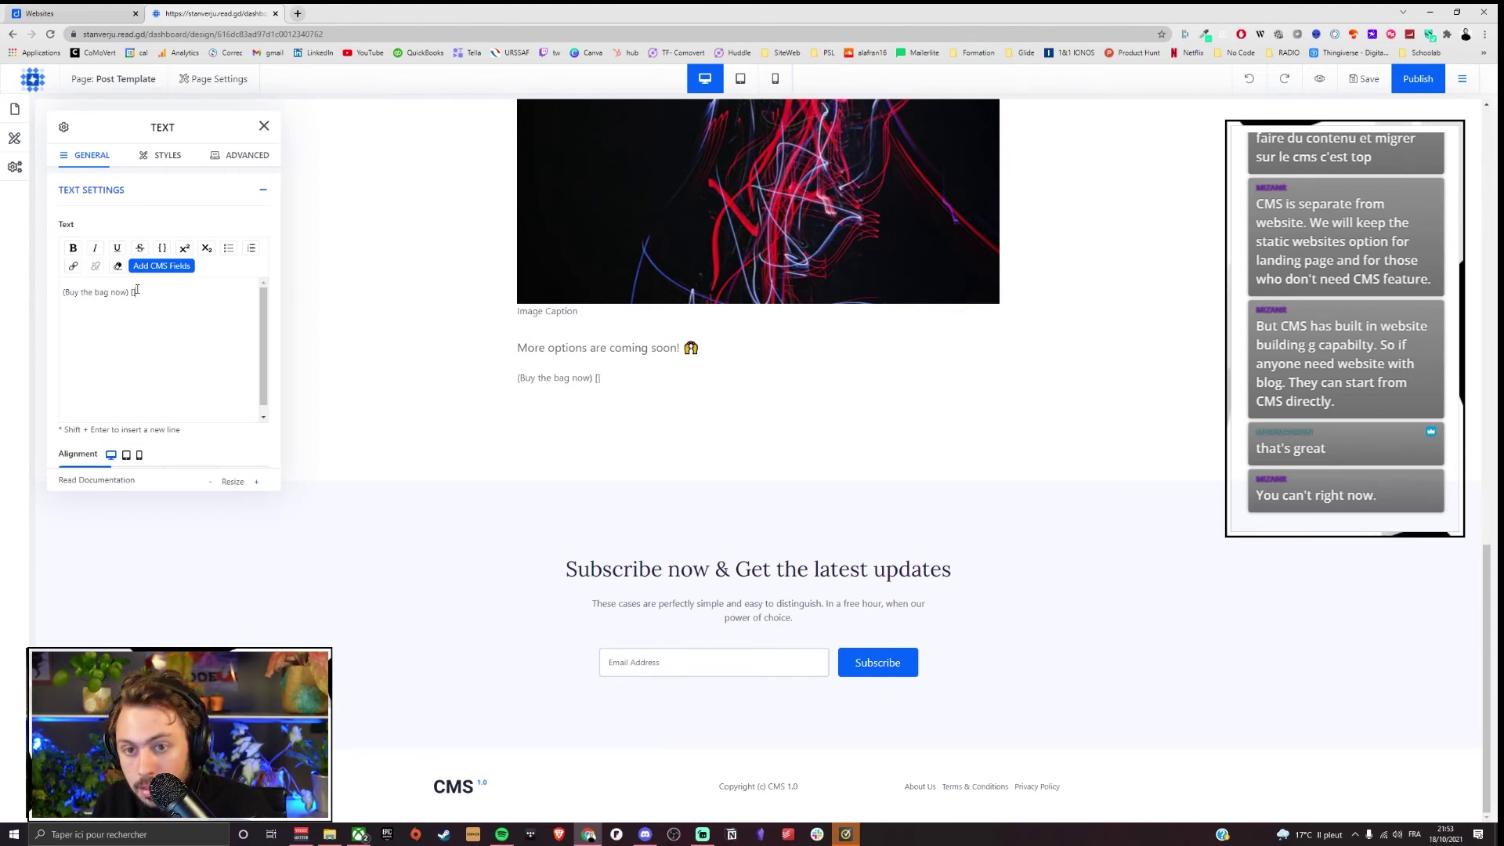
# Step: Insert the Meta Description CMS field between the square brackets and close the text settings
pyautogui.click(169, 266)
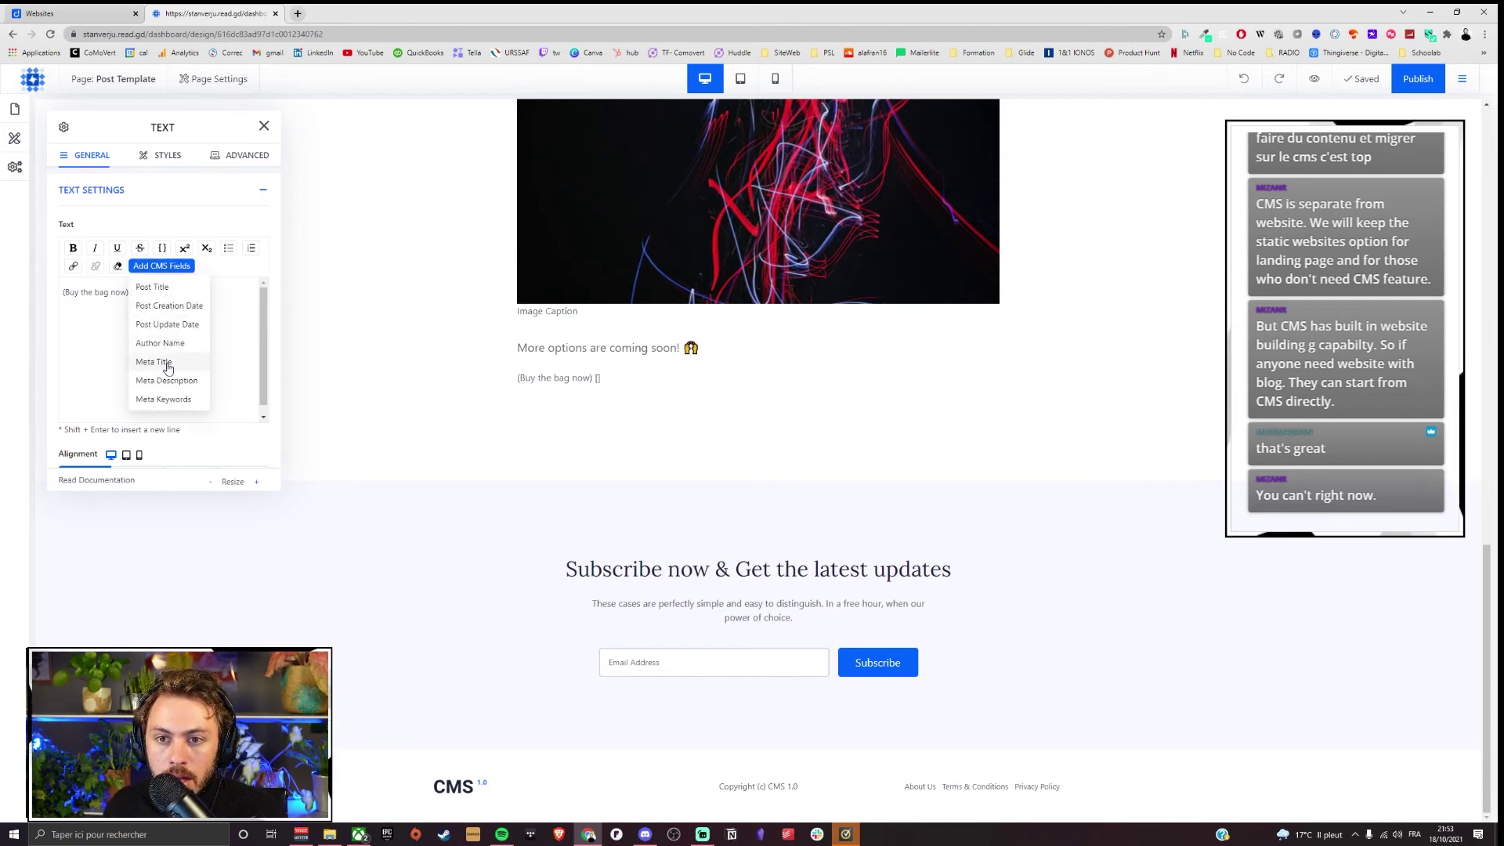
pyautogui.click(153, 384)
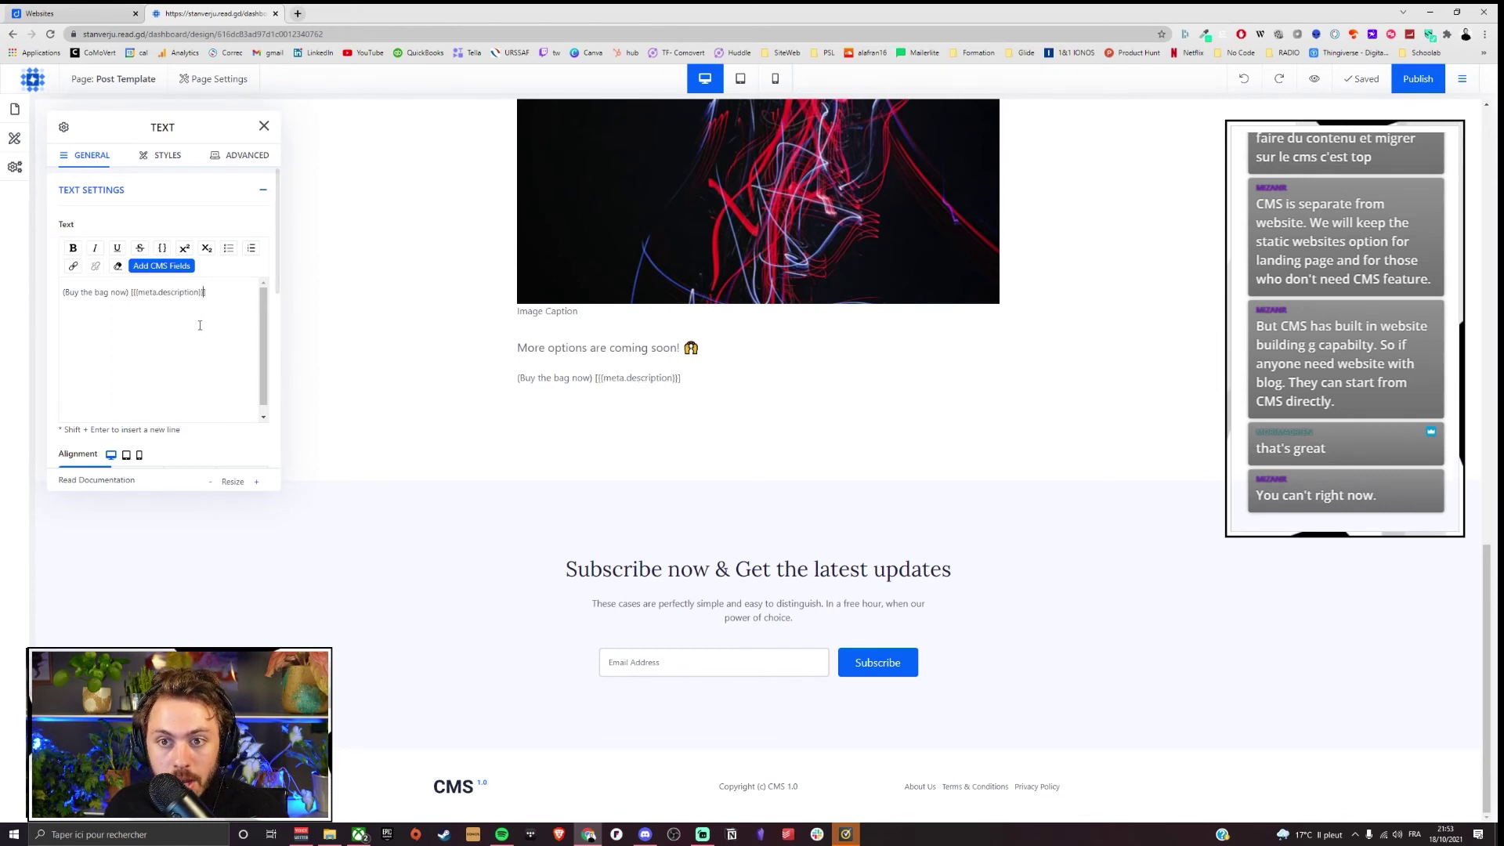
pyautogui.click(264, 126)
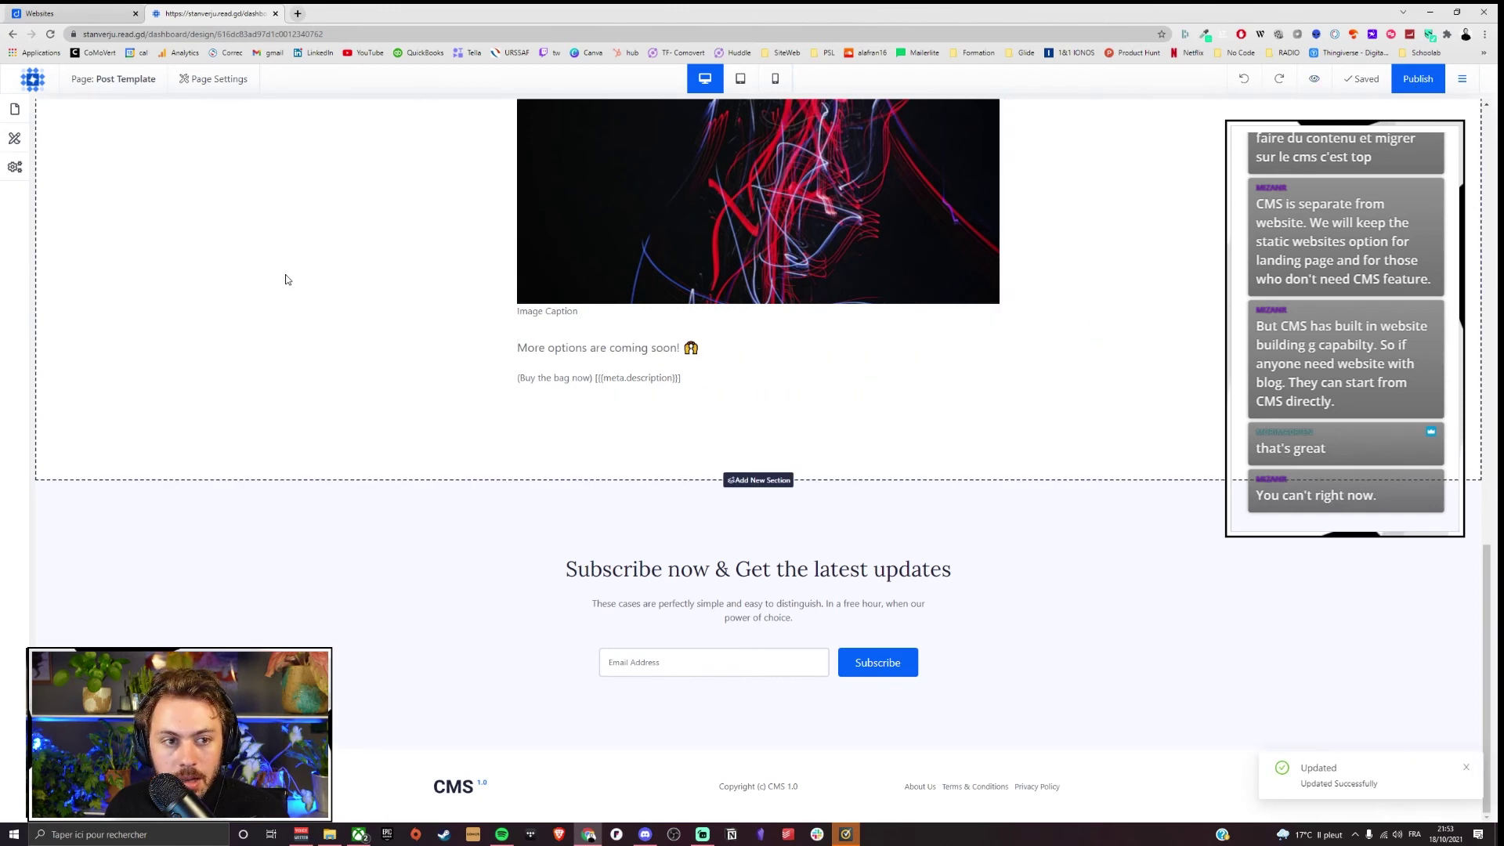
# Step: Set the SEO description of the "Sac de course" post to "comovert.fr" and update the post
pyautogui.click(33, 80)
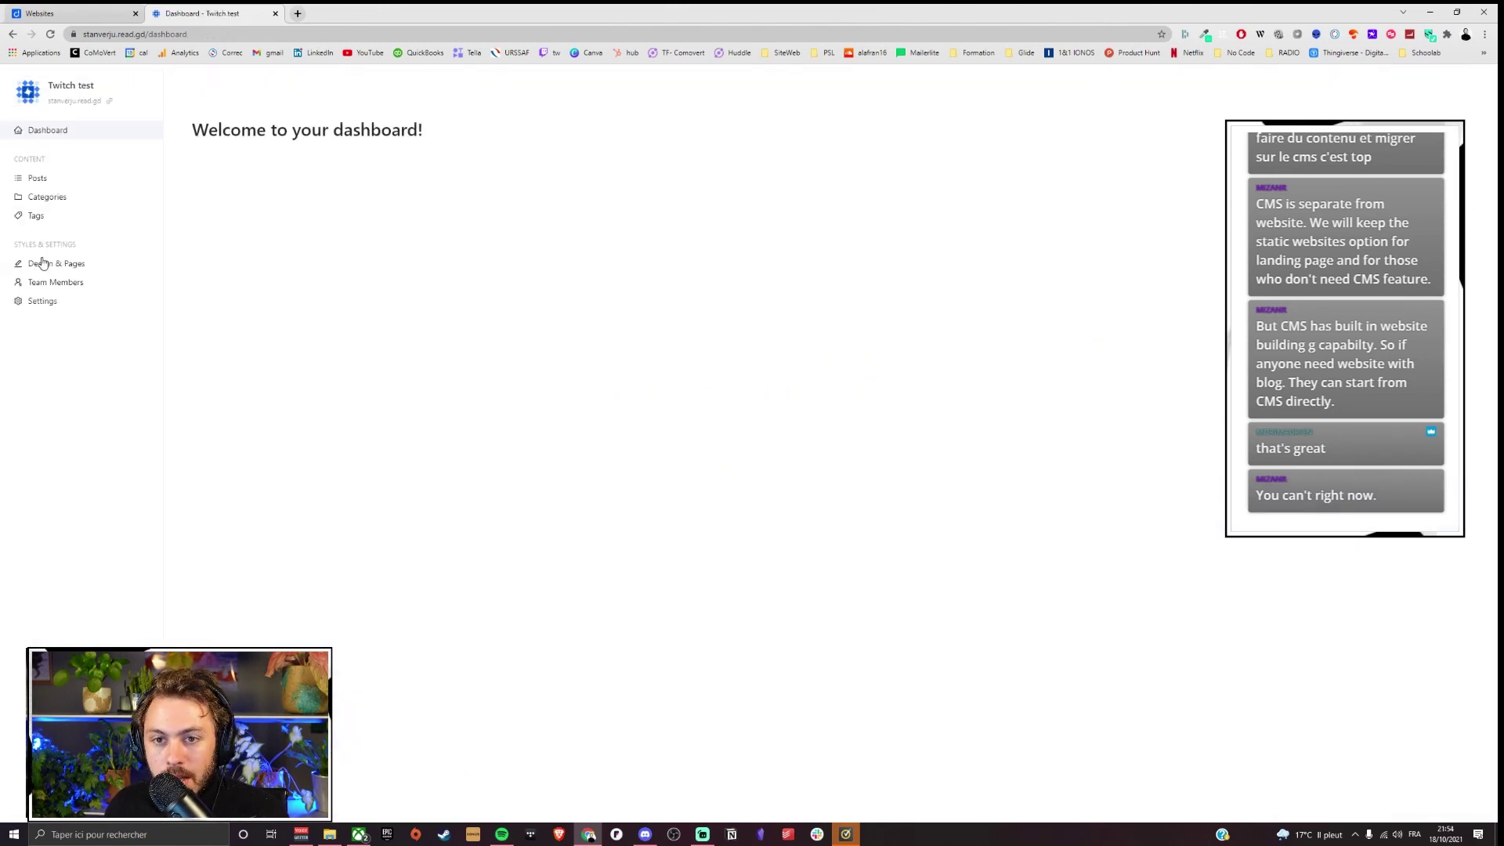
pyautogui.click(37, 179)
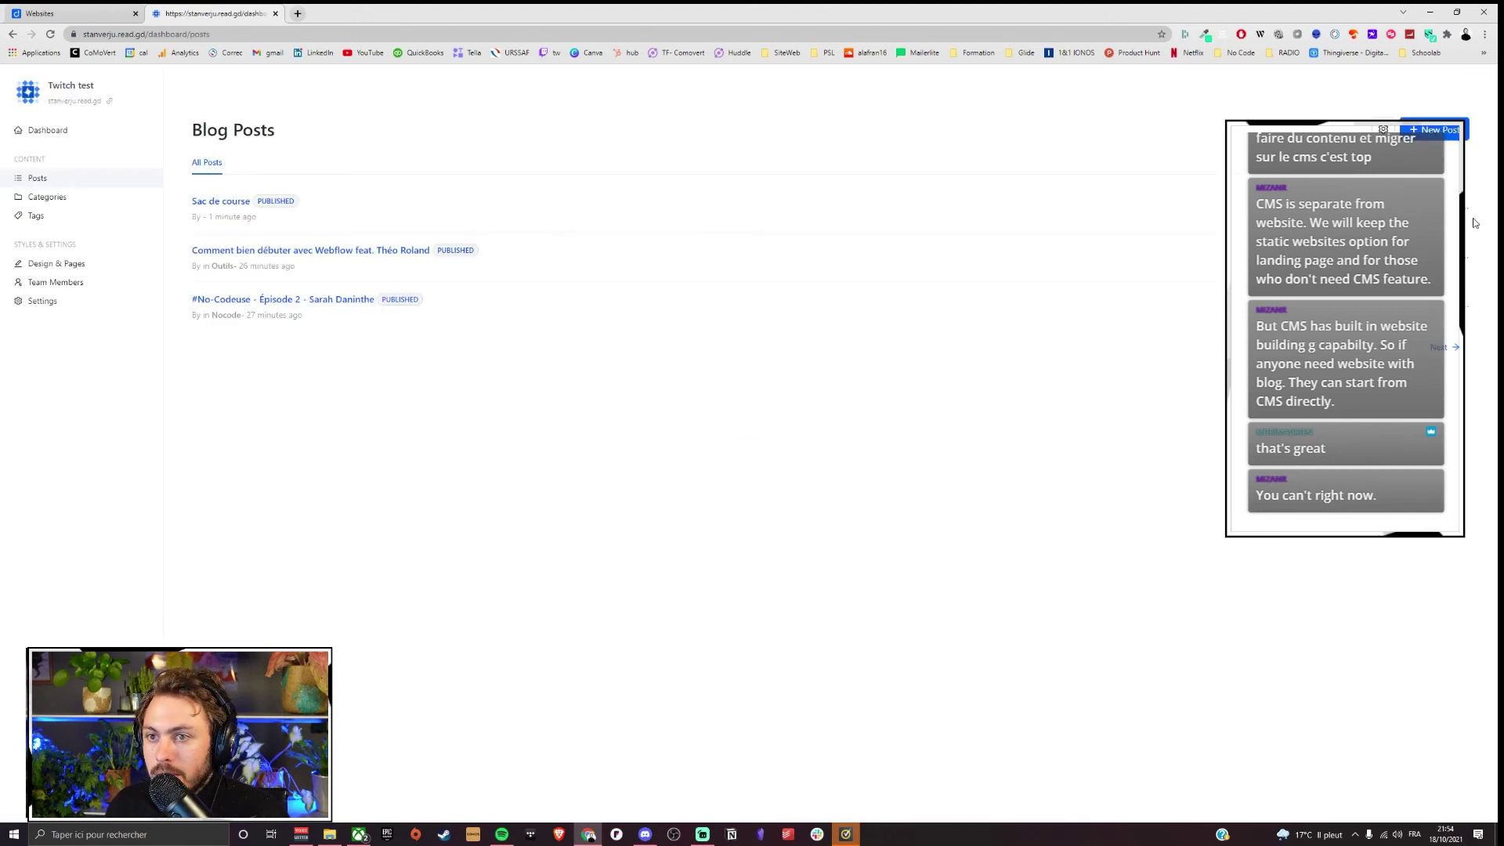
pyautogui.click(244, 202)
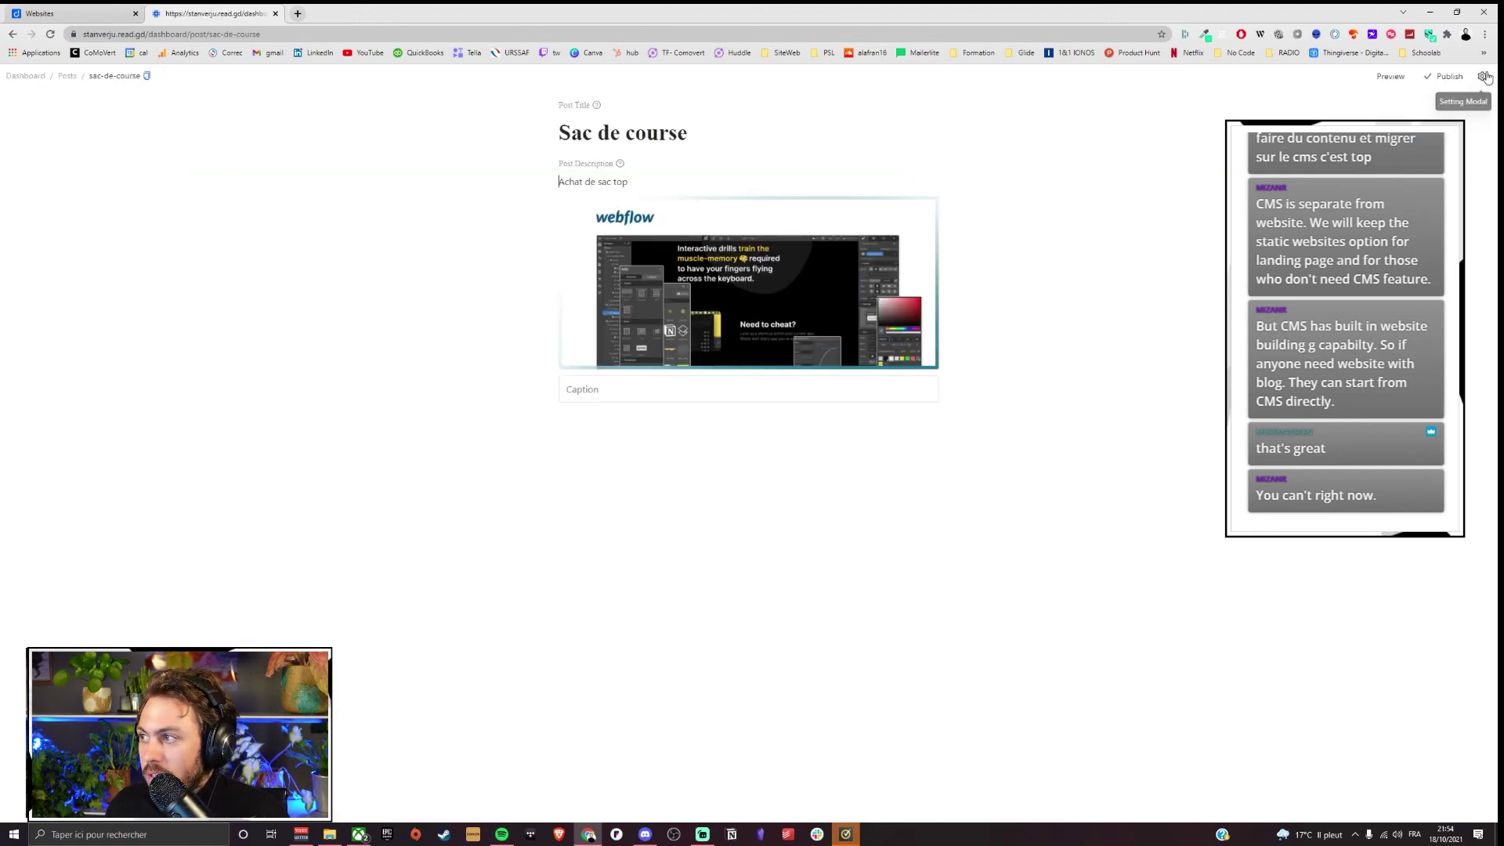
pyautogui.click(1461, 103)
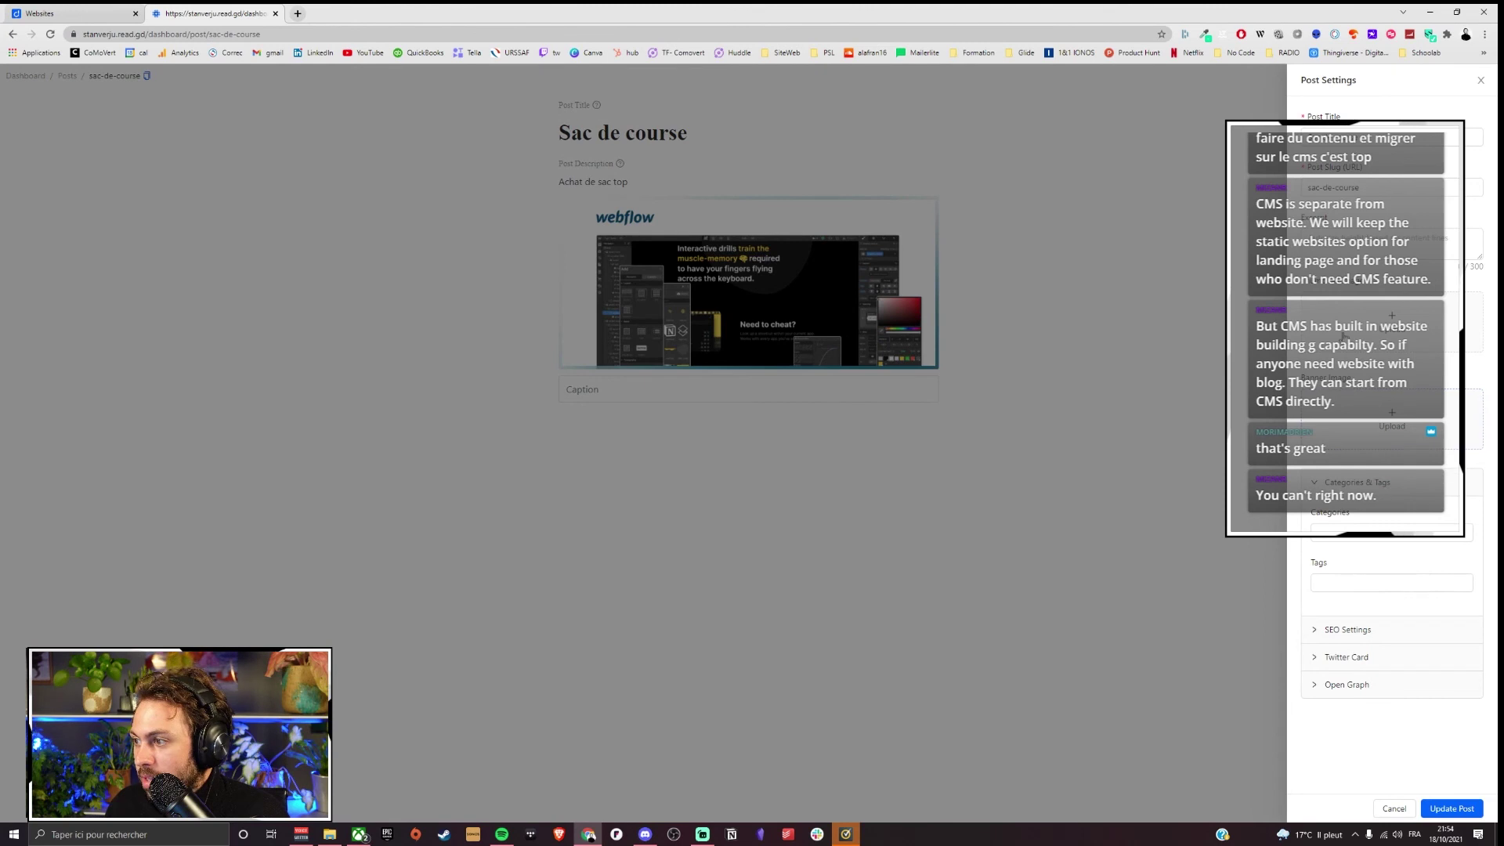
pyautogui.click(1341, 630)
pyautogui.scroll(-1, 1349, 650)
pyautogui.click(1345, 658)
pyautogui.write('comov')
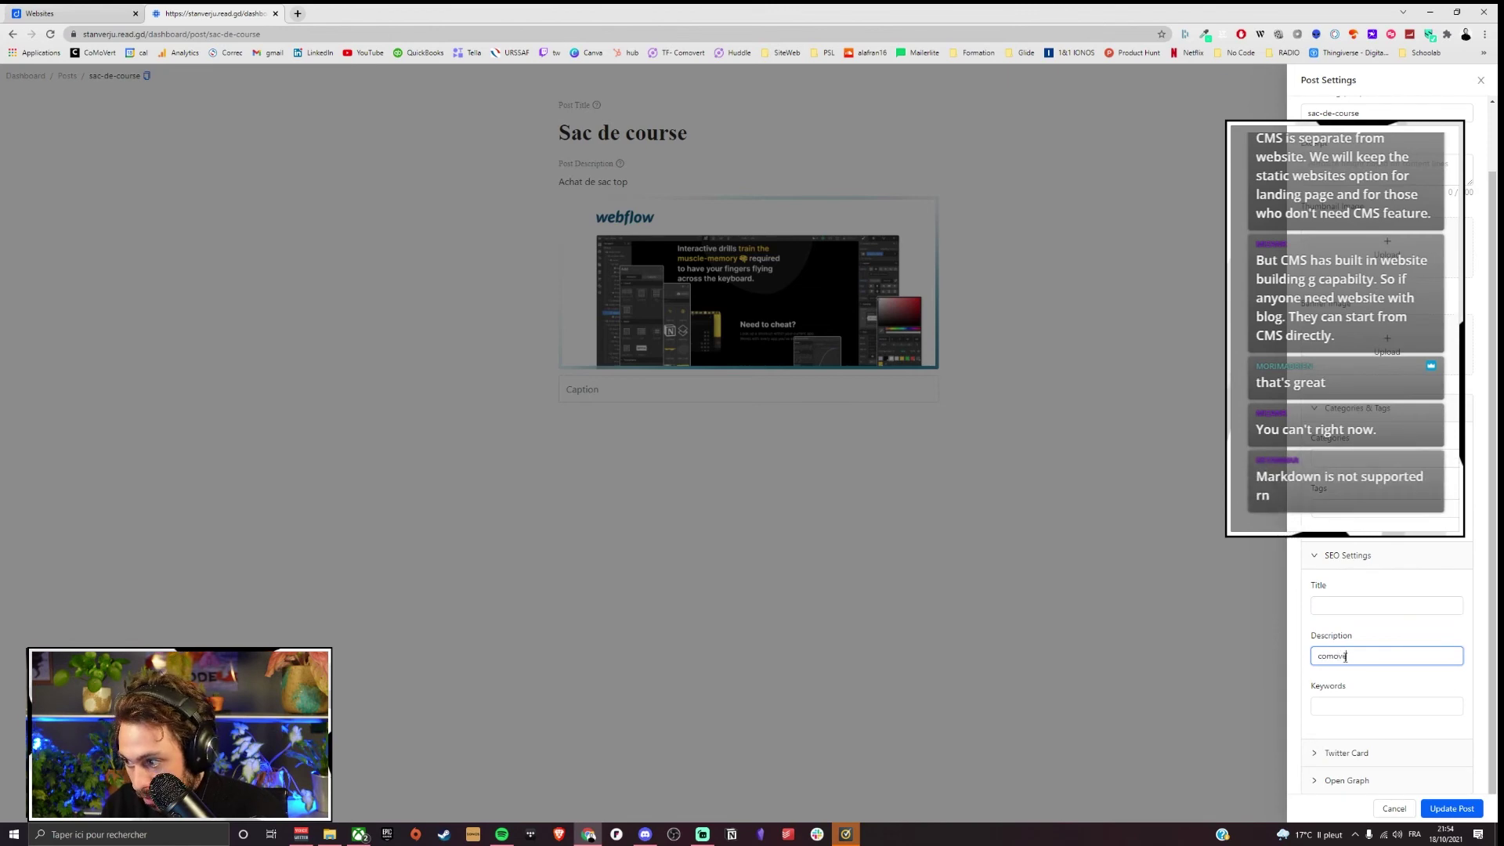
pyautogui.write('ert.fr')
pyautogui.click(1440, 810)
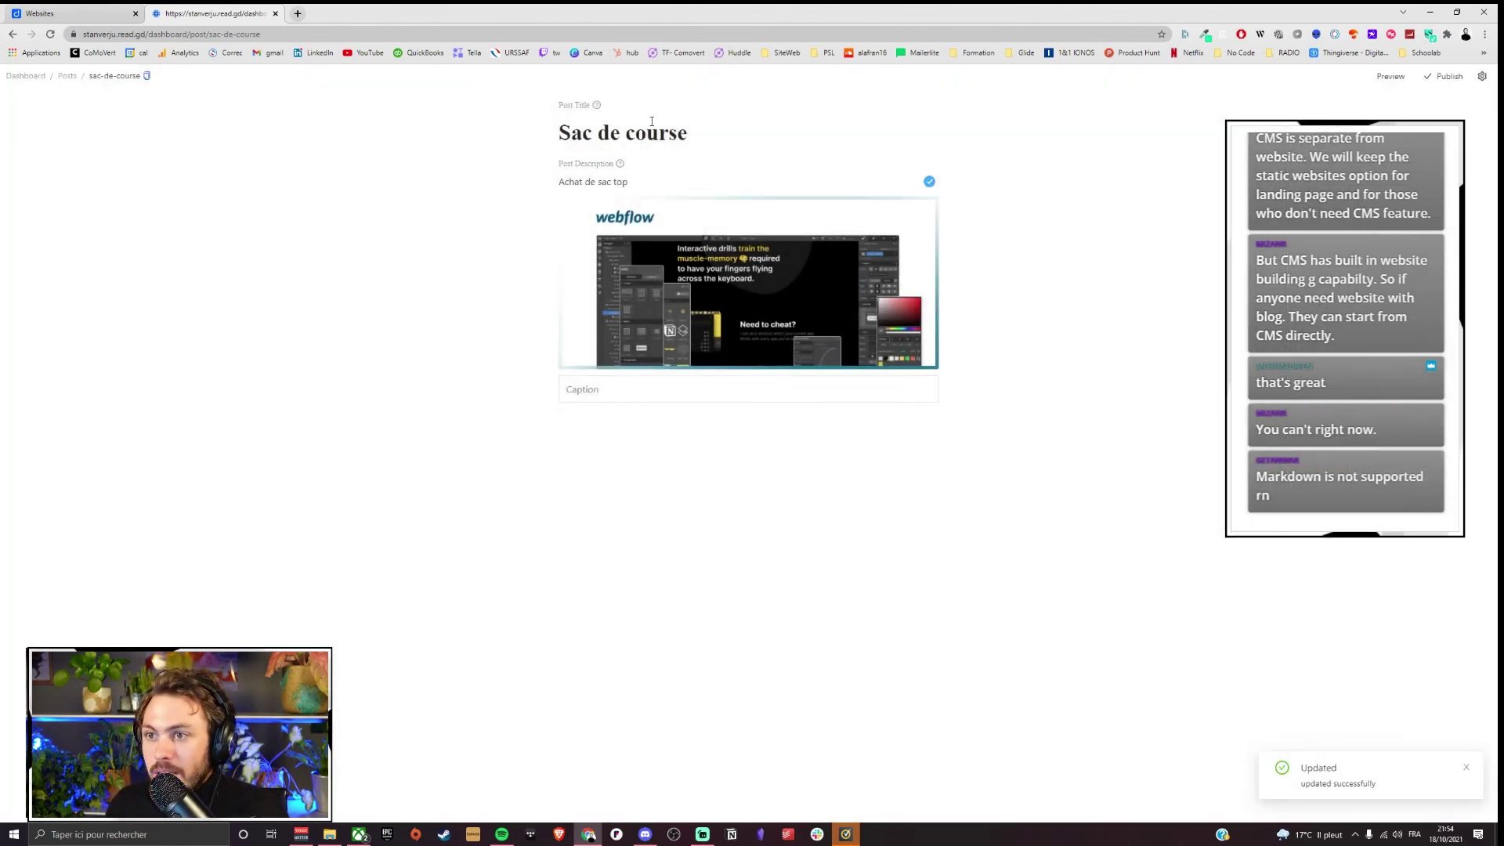
# Step: Copy the post's link, open it in a new browser tab and inspect the link text below the image
pyautogui.click(147, 76)
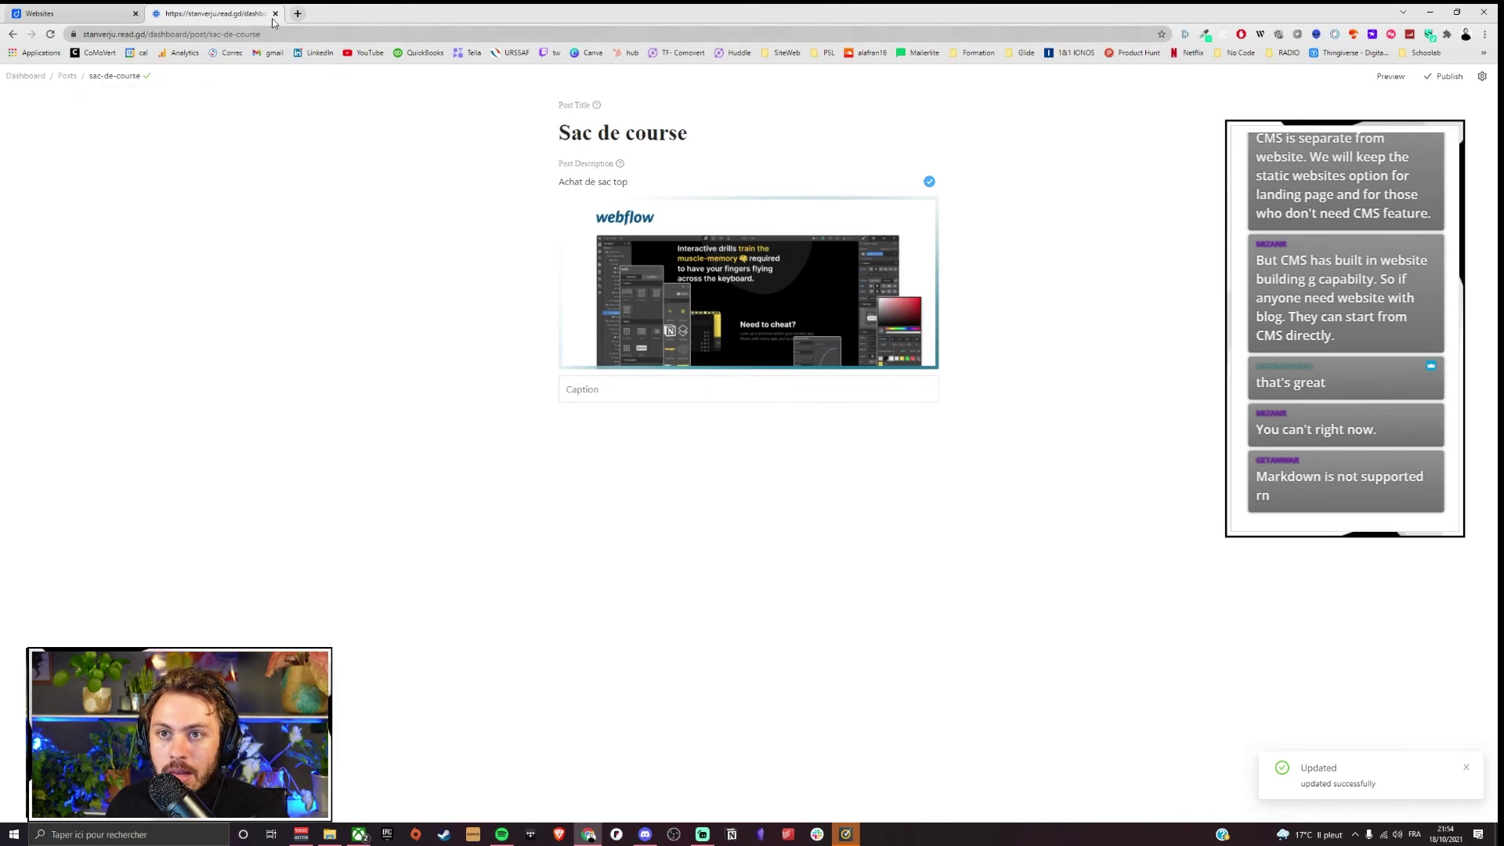
pyautogui.click(297, 14)
pyautogui.hotkey('ctrl', 'v')
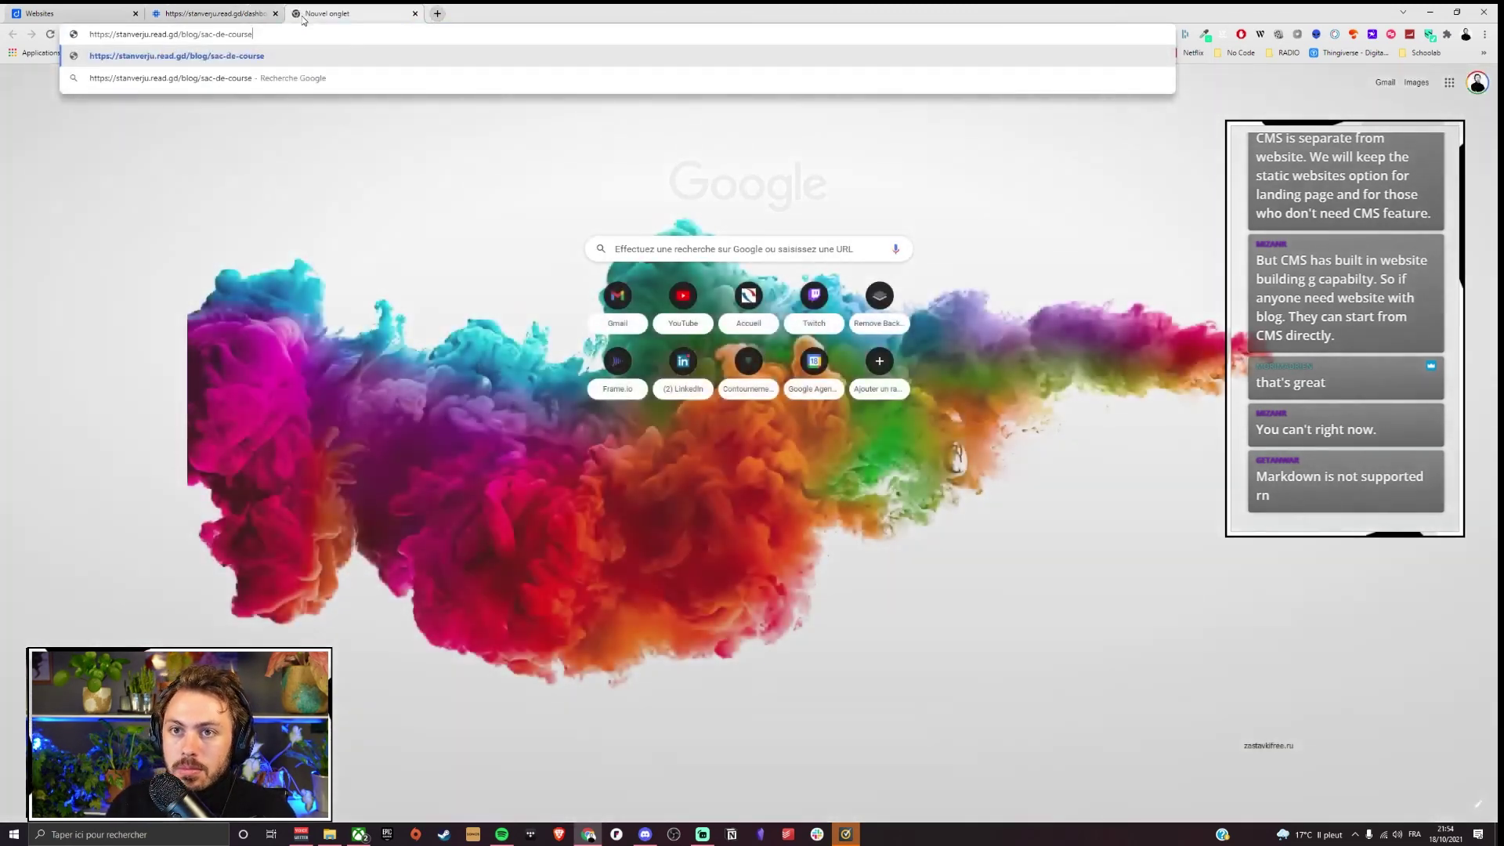
pyautogui.press('Return')
pyautogui.click(245, 15)
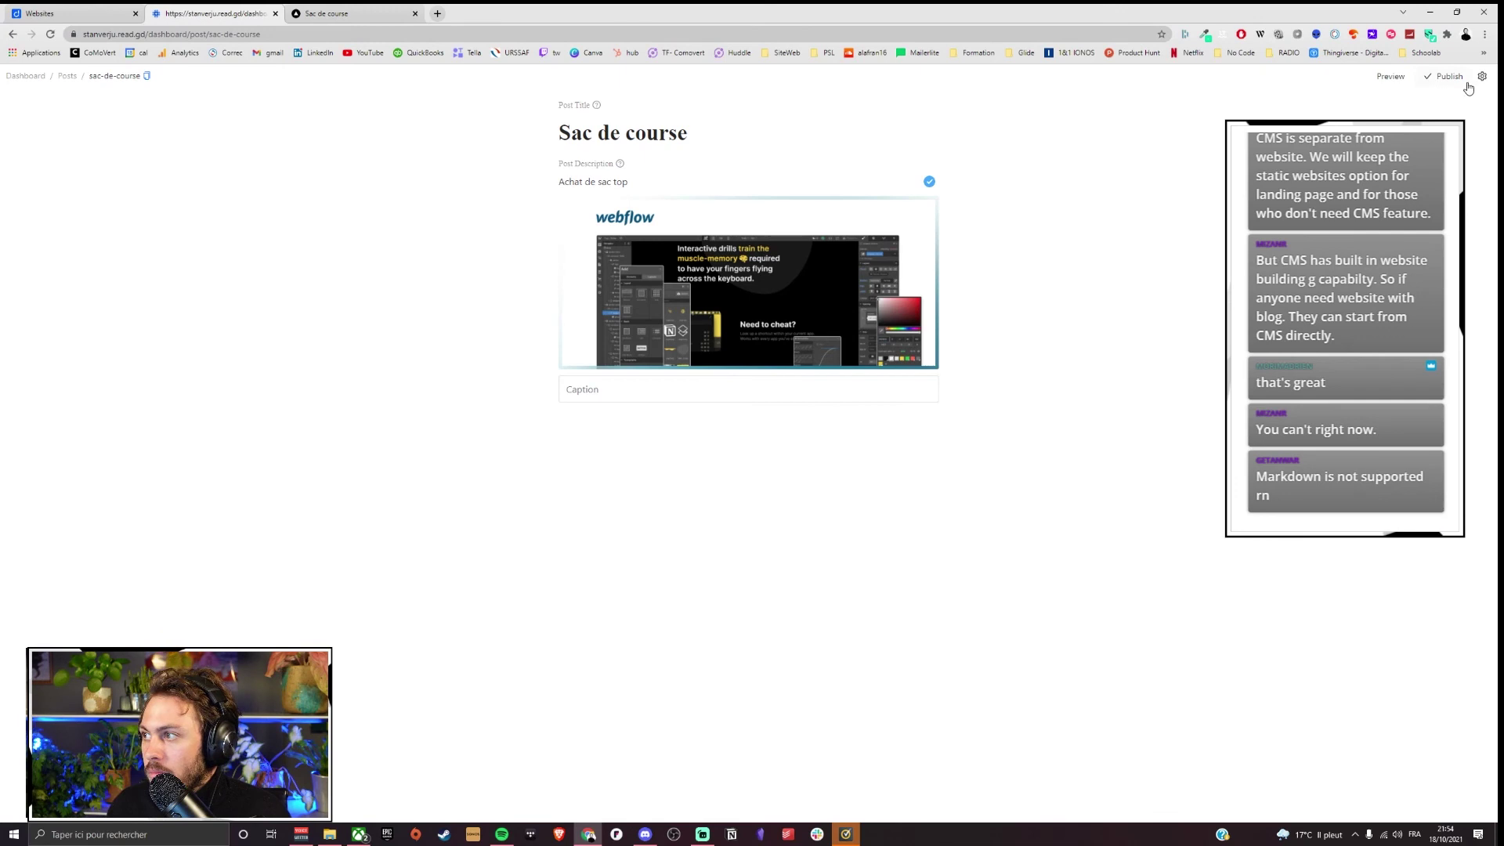
pyautogui.click(325, 13)
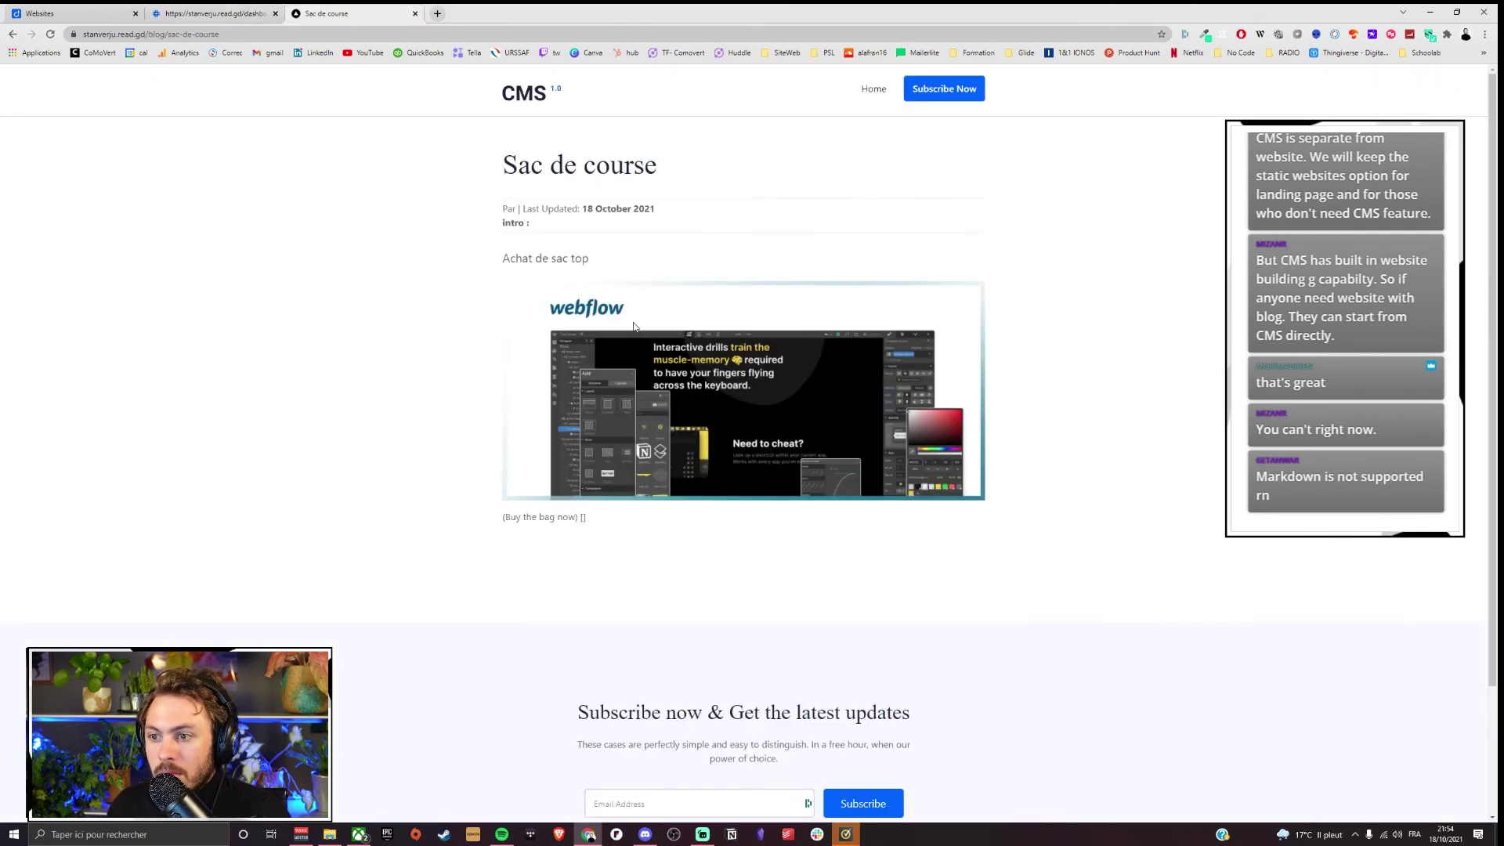
pyautogui.scroll(-1, 561, 474)
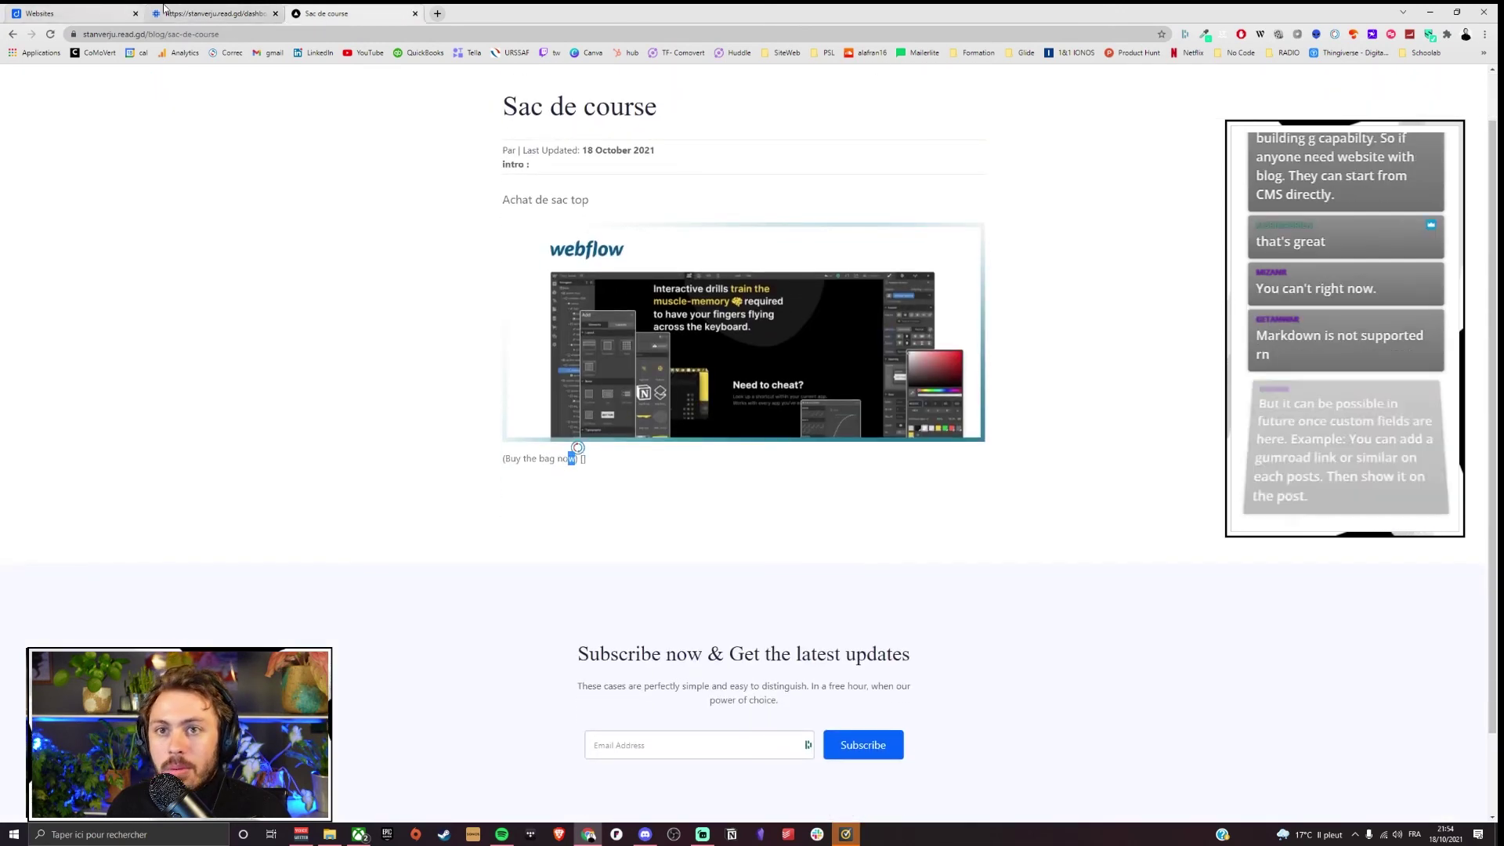
# Step: Return to the Twitch test dashboard, review the live post once more and close its browser tab
pyautogui.hotkey('ctrl', 'shift', 'Tab')
pyautogui.hotkey('ctrl', 'shift', 'Tab')
pyautogui.hotkey('ctrl', 'Tab')
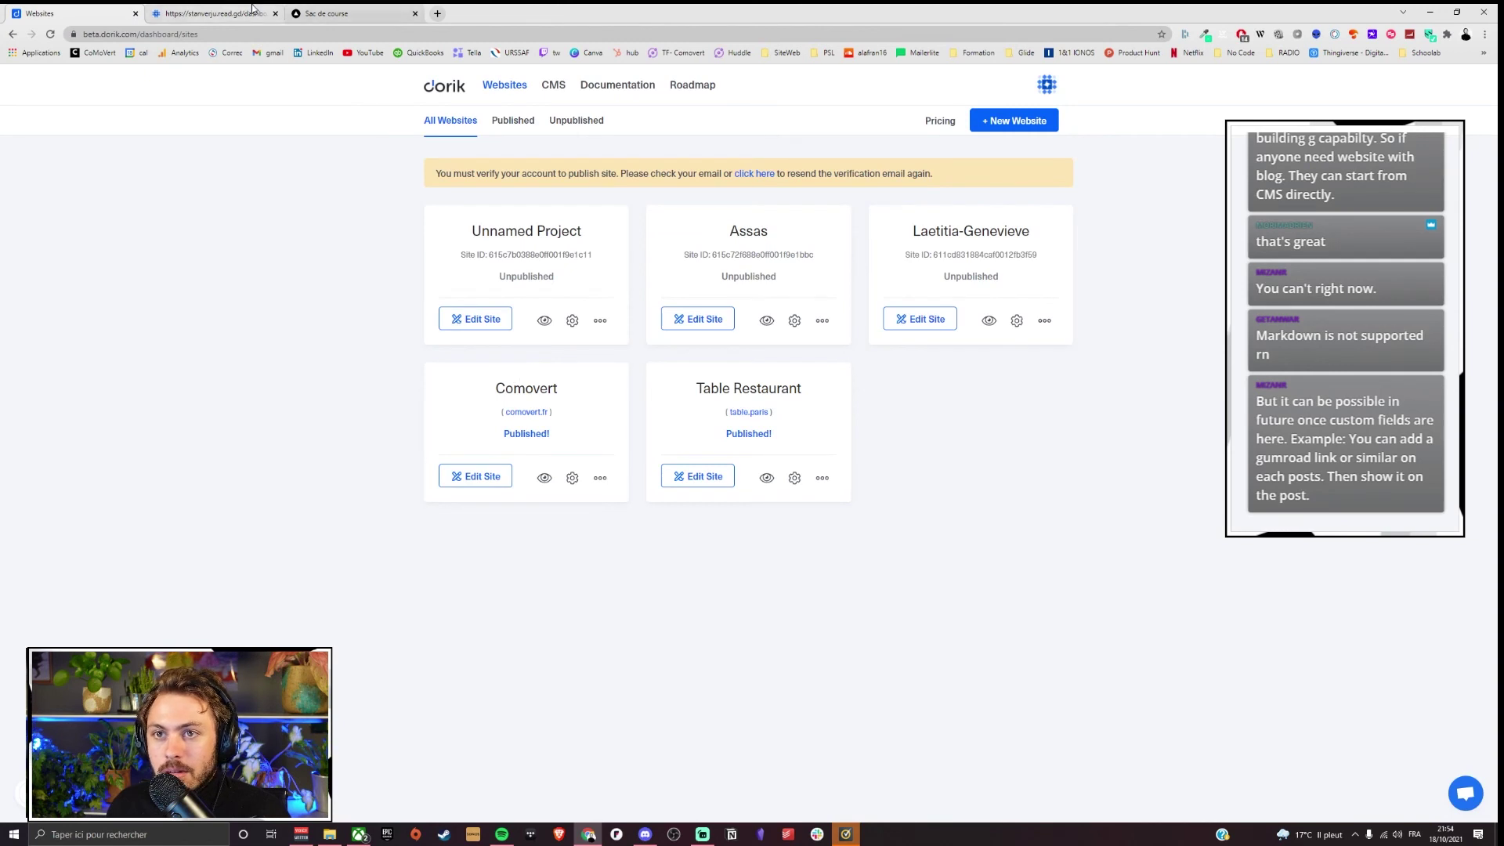
pyautogui.click(28, 76)
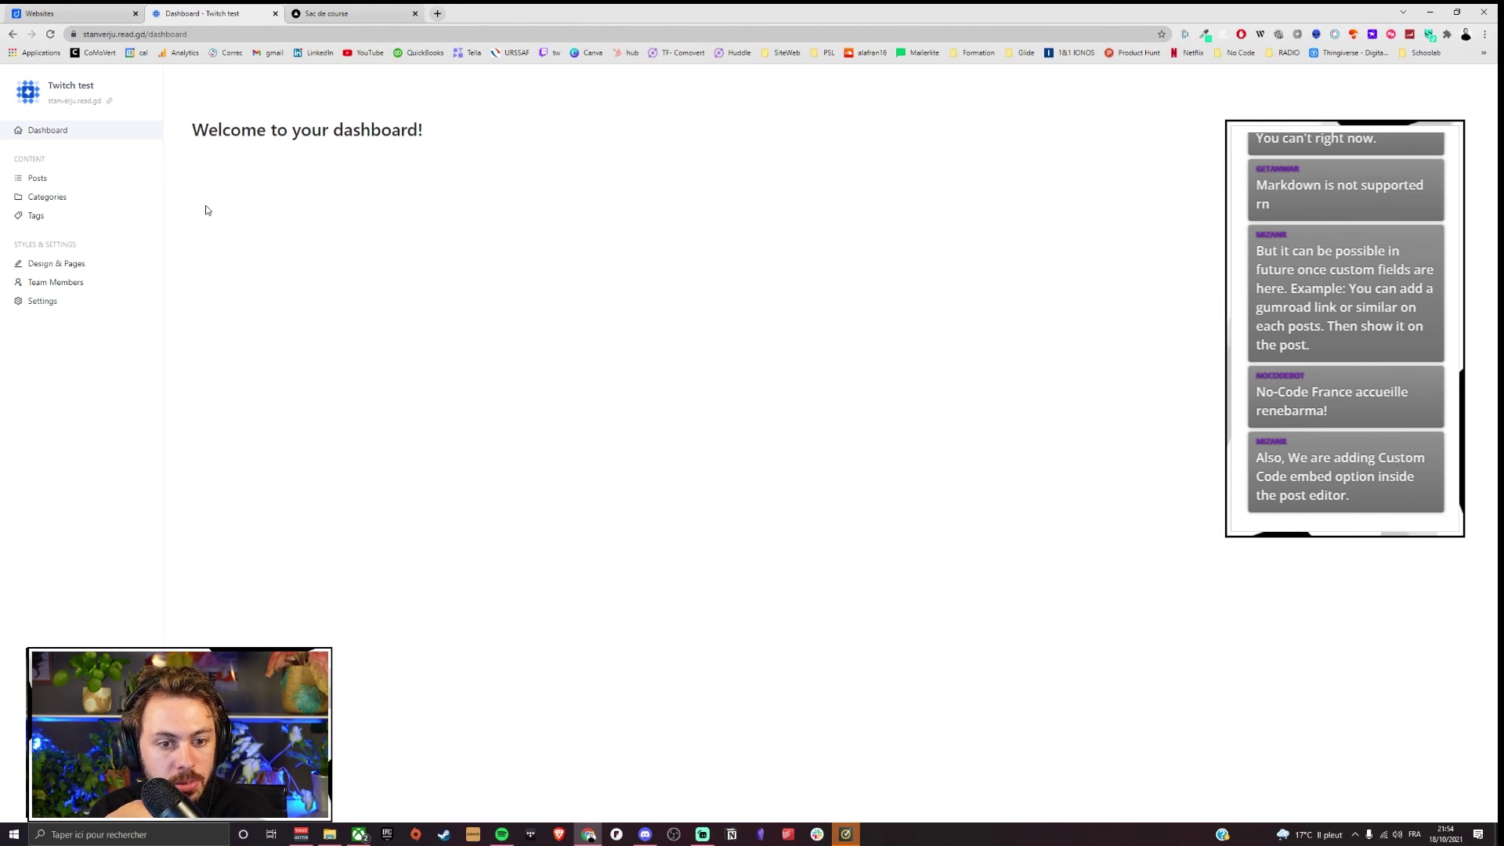
pyautogui.click(325, 14)
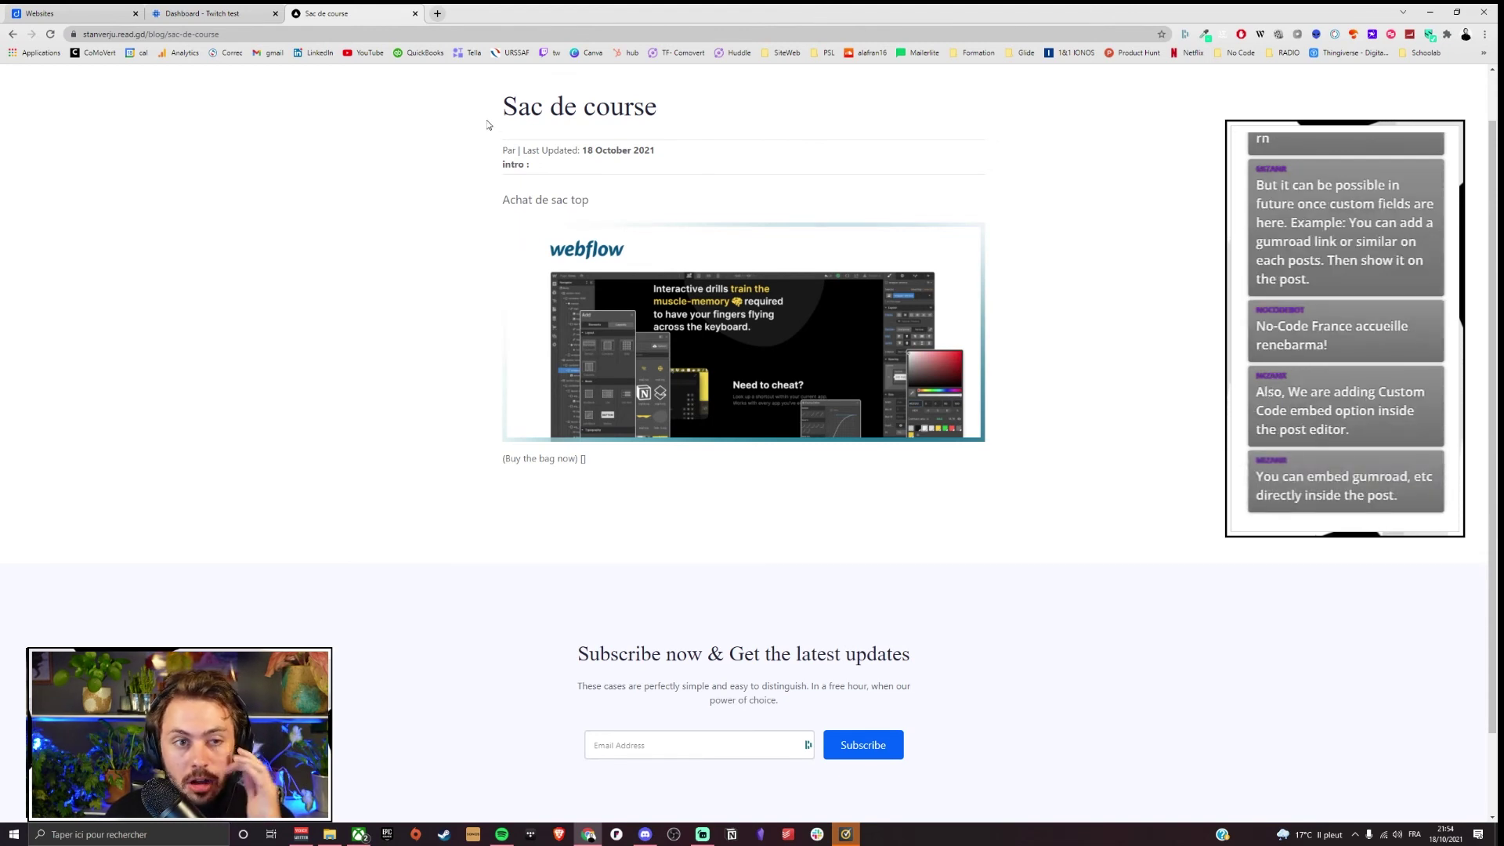
pyautogui.click(415, 14)
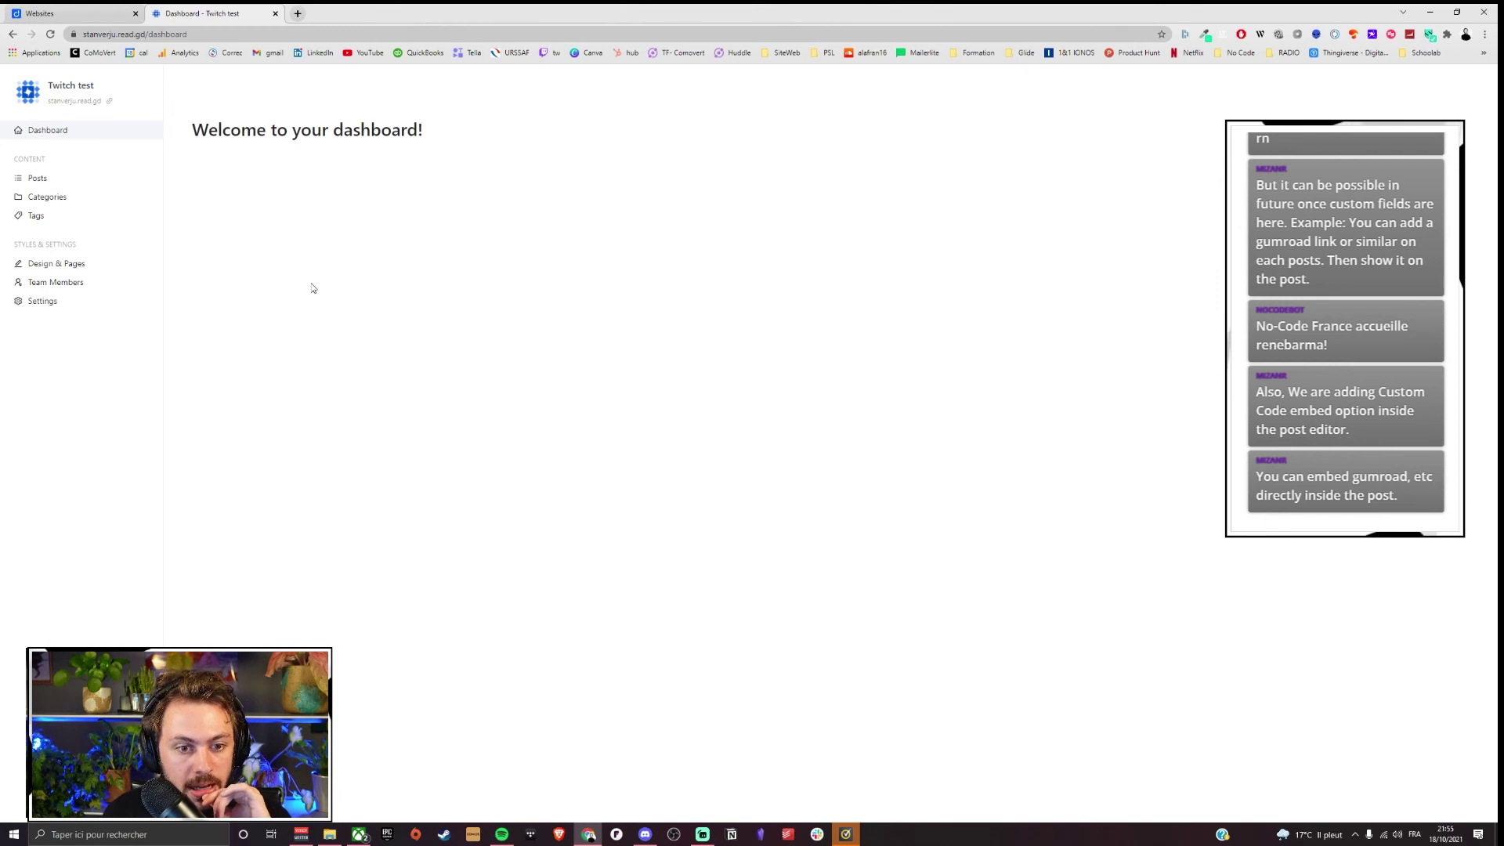
# Step: Reopen the "Sac de course" post, check which block types can be added below the image, and return to the posts list
pyautogui.click(22, 175)
pyautogui.click(214, 208)
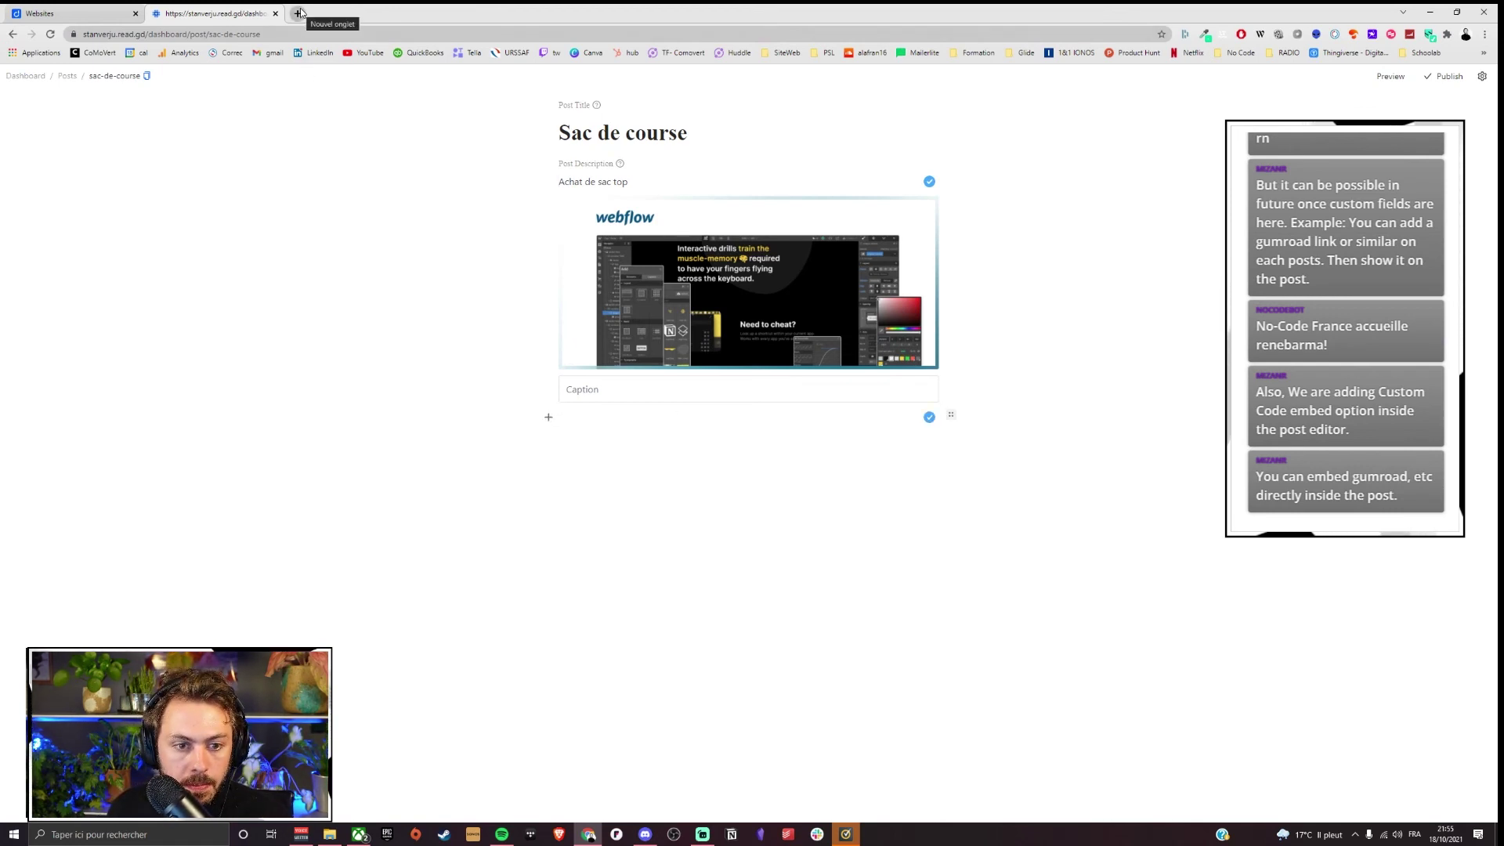
pyautogui.click(549, 417)
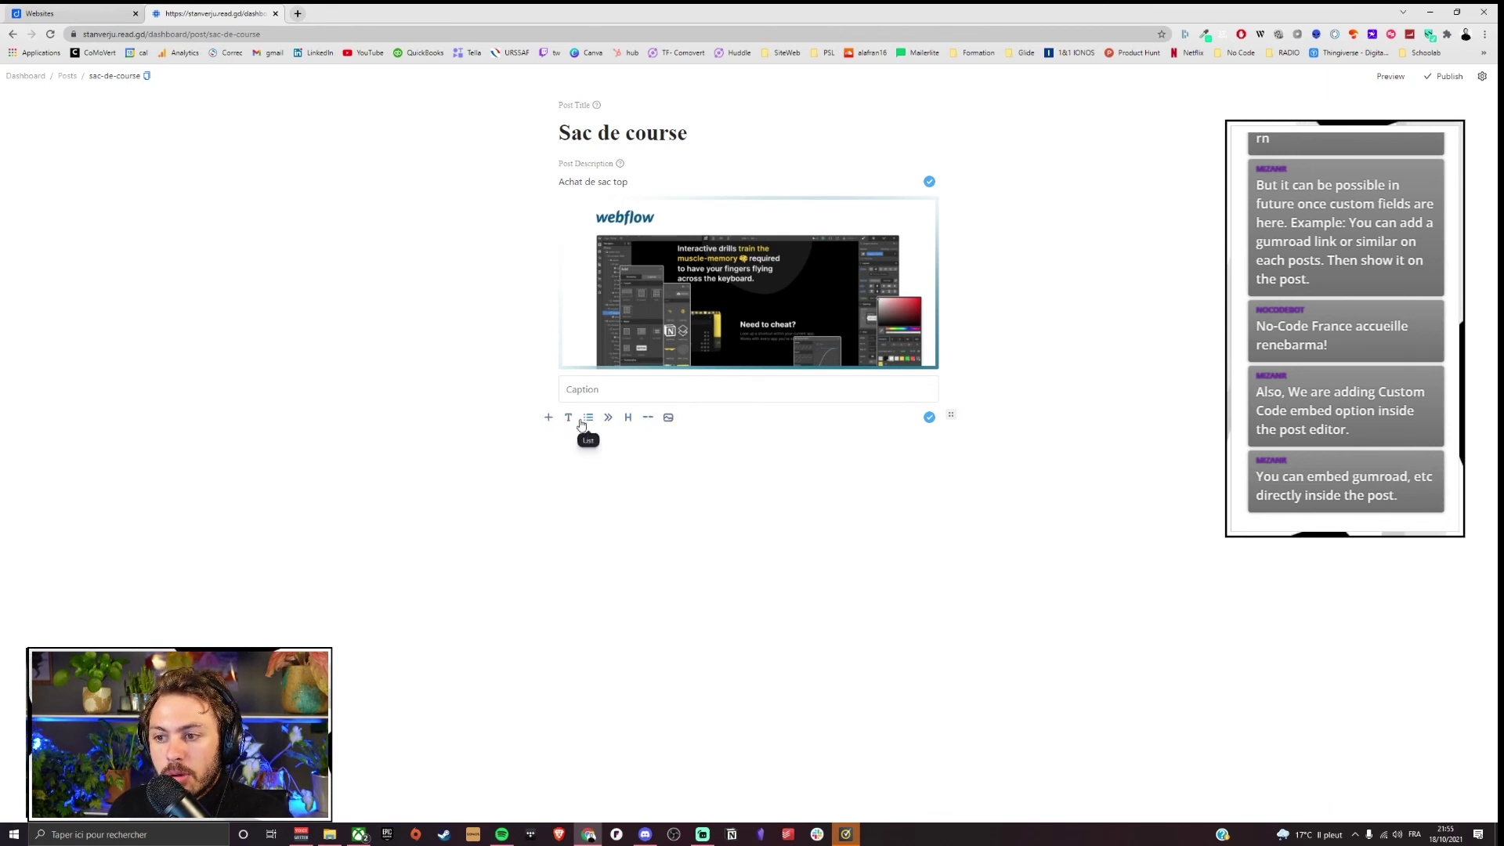
pyautogui.click(695, 423)
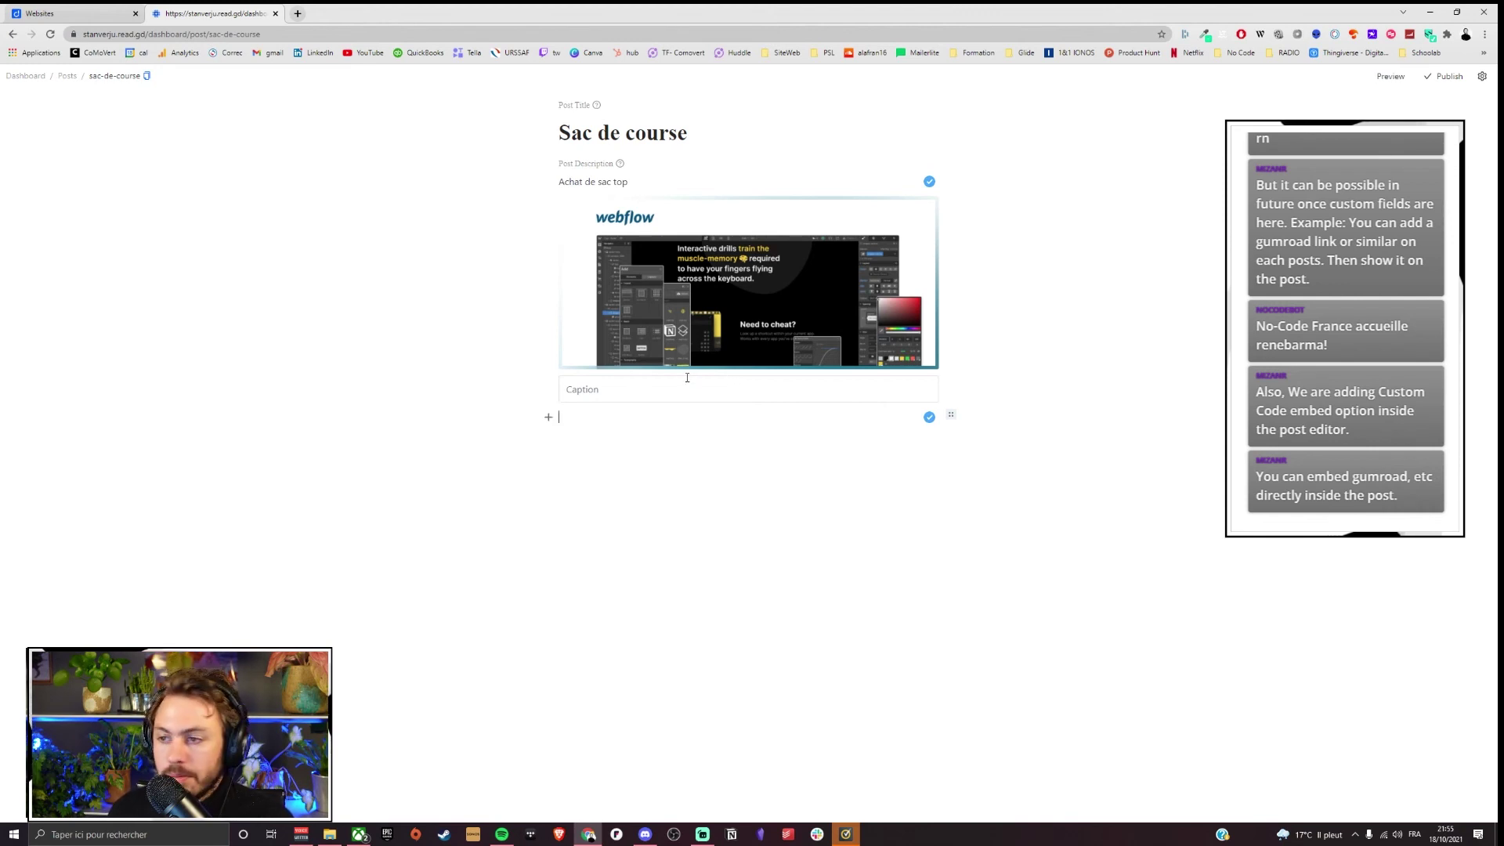
pyautogui.click(68, 75)
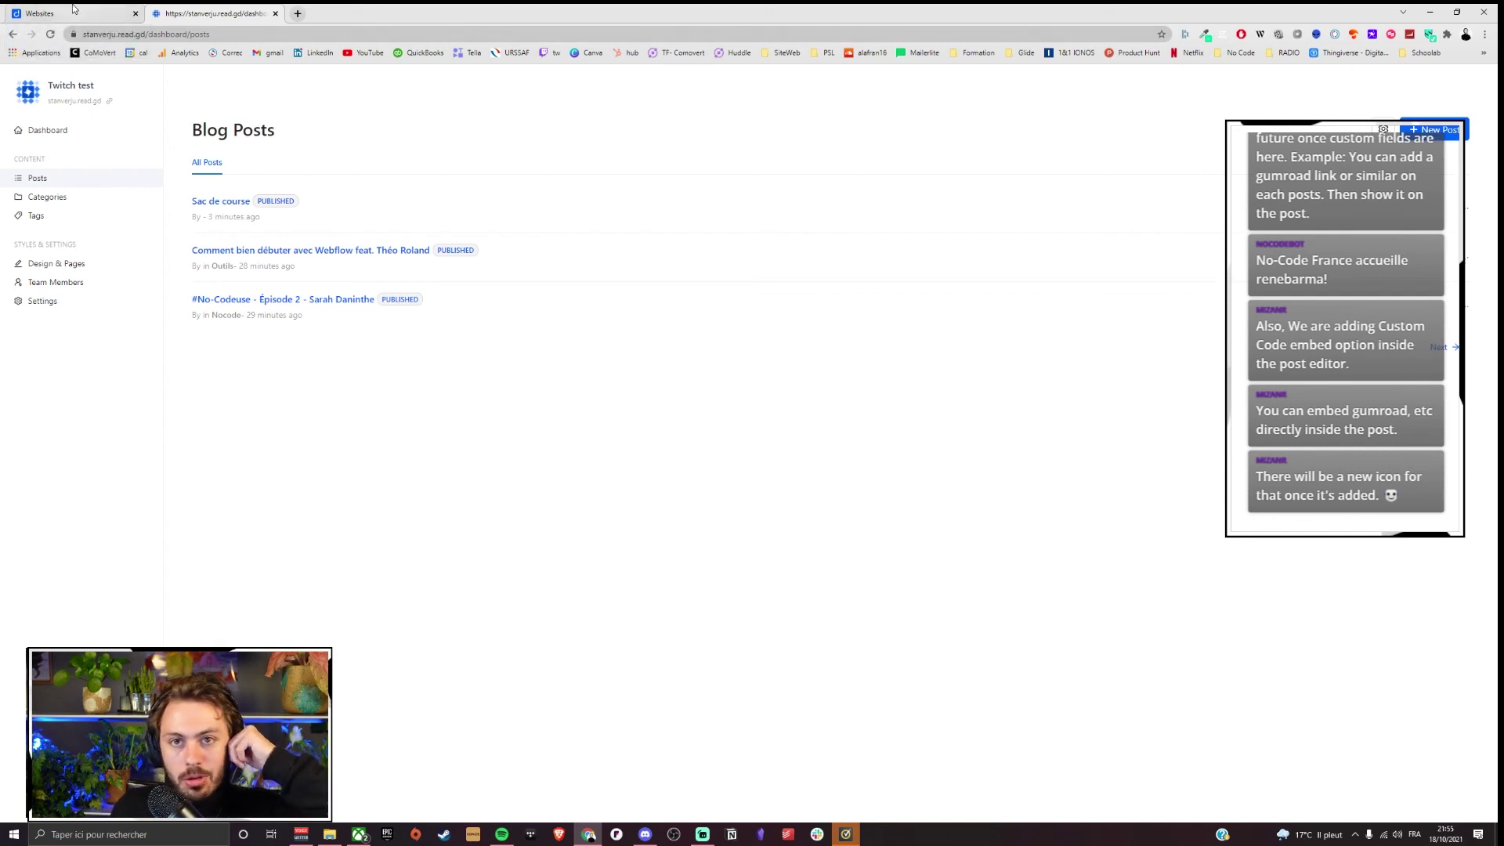
pyautogui.click(75, 9)
pyautogui.click(153, 10)
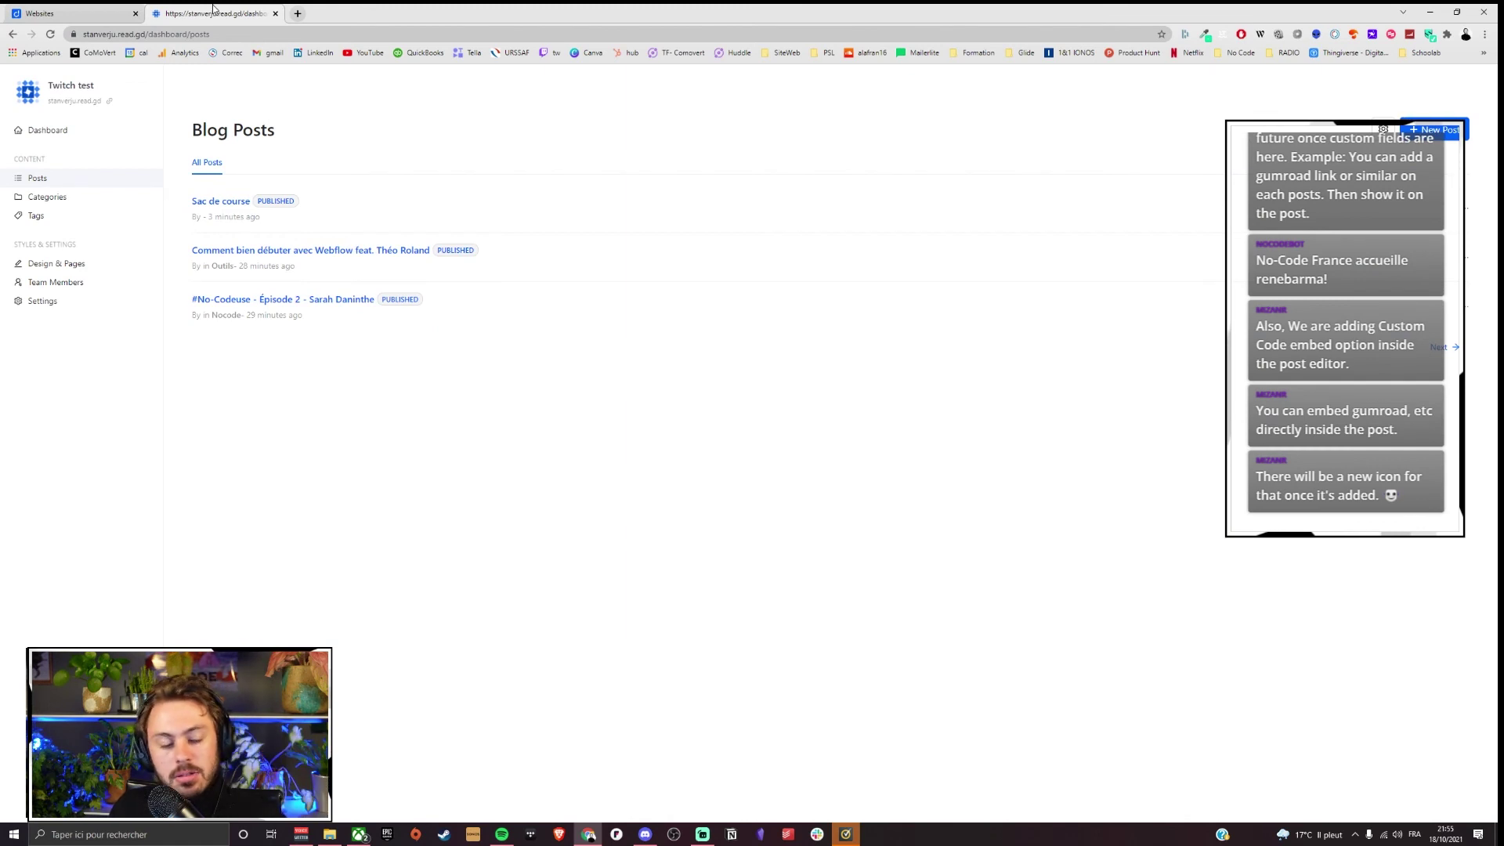
# Step: Open the Homepage in the site's page designer and examine how the post list shows the published posts
pyautogui.click(78, 266)
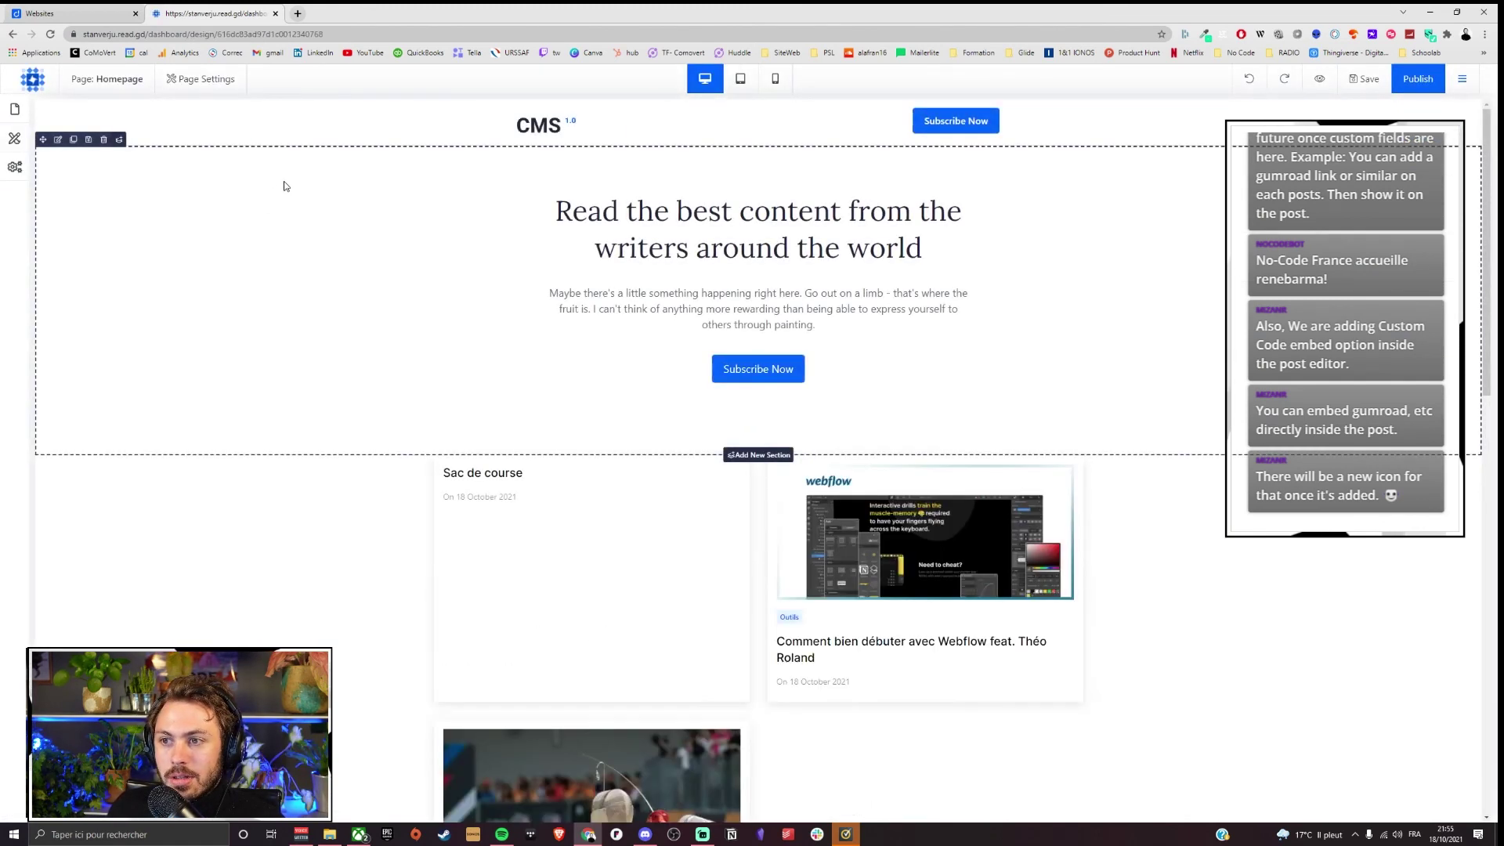
pyautogui.scroll(-3, 286, 188)
pyautogui.scroll(1, 573, 407)
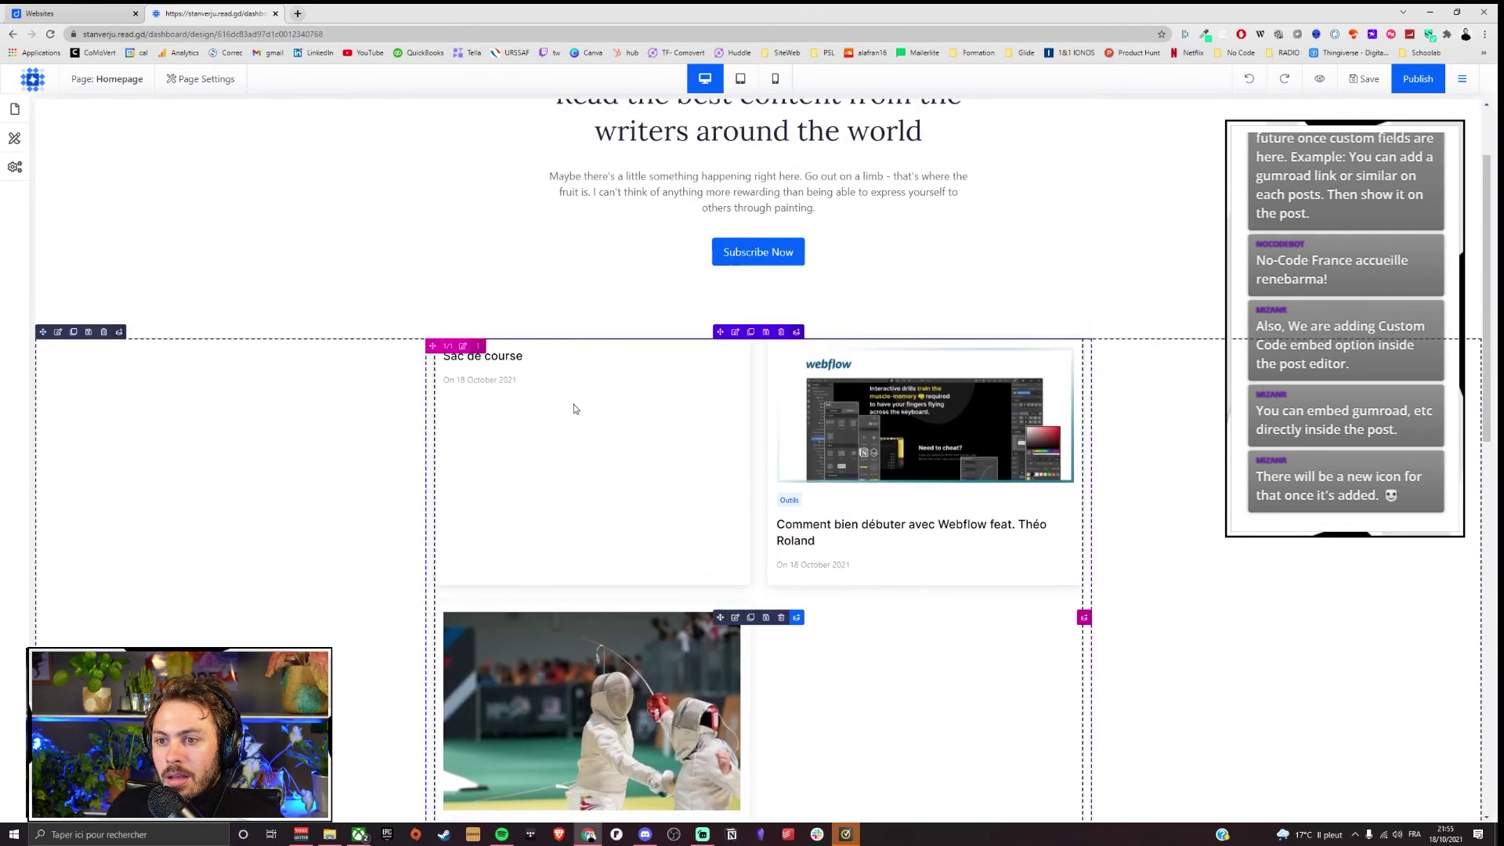
pyautogui.scroll(2, 574, 408)
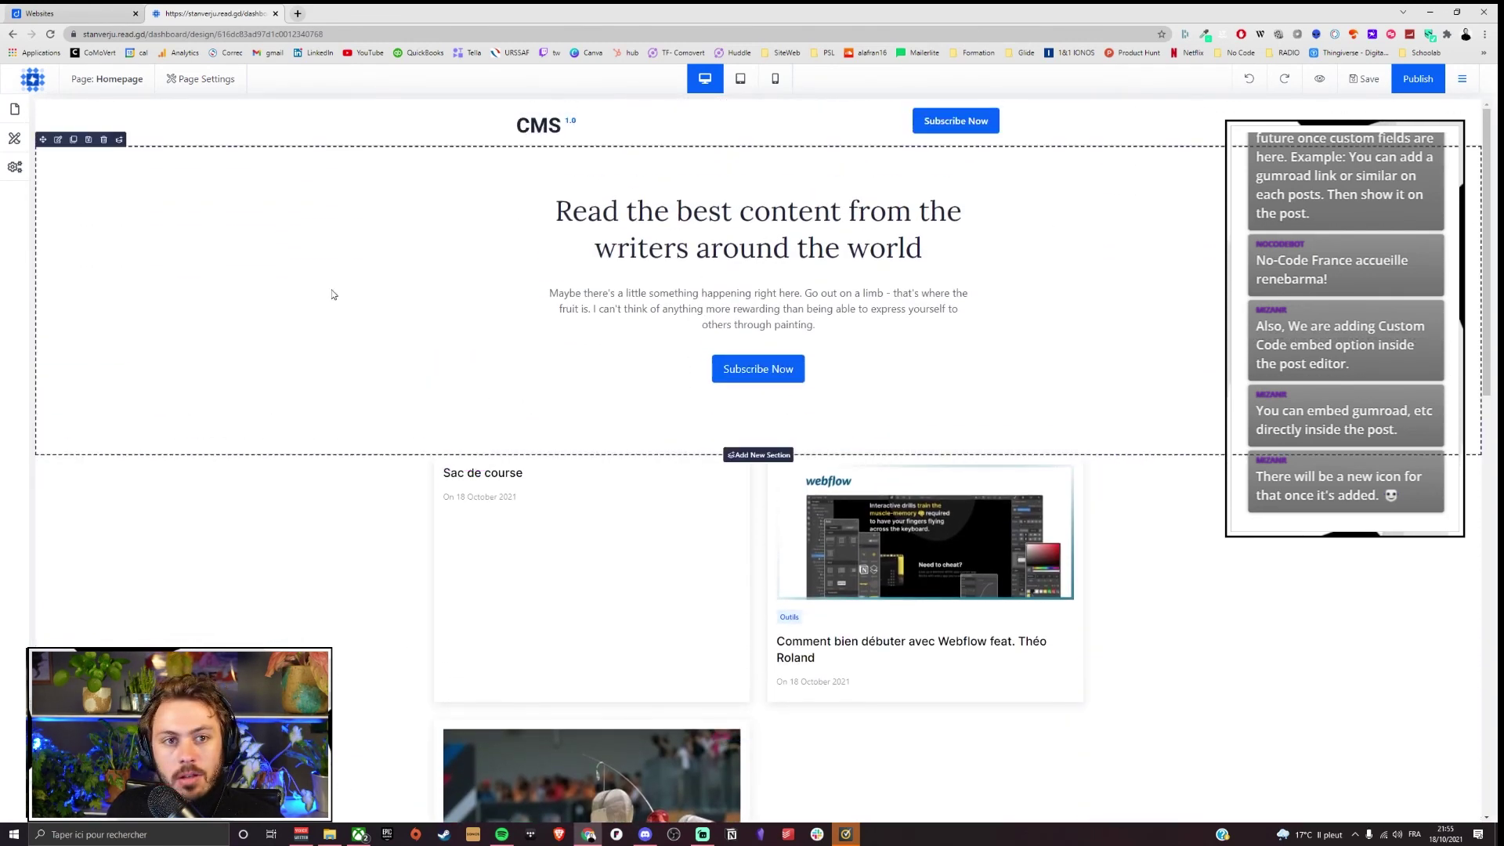
pyautogui.scroll(-3, 174, 369)
pyautogui.scroll(3, 176, 369)
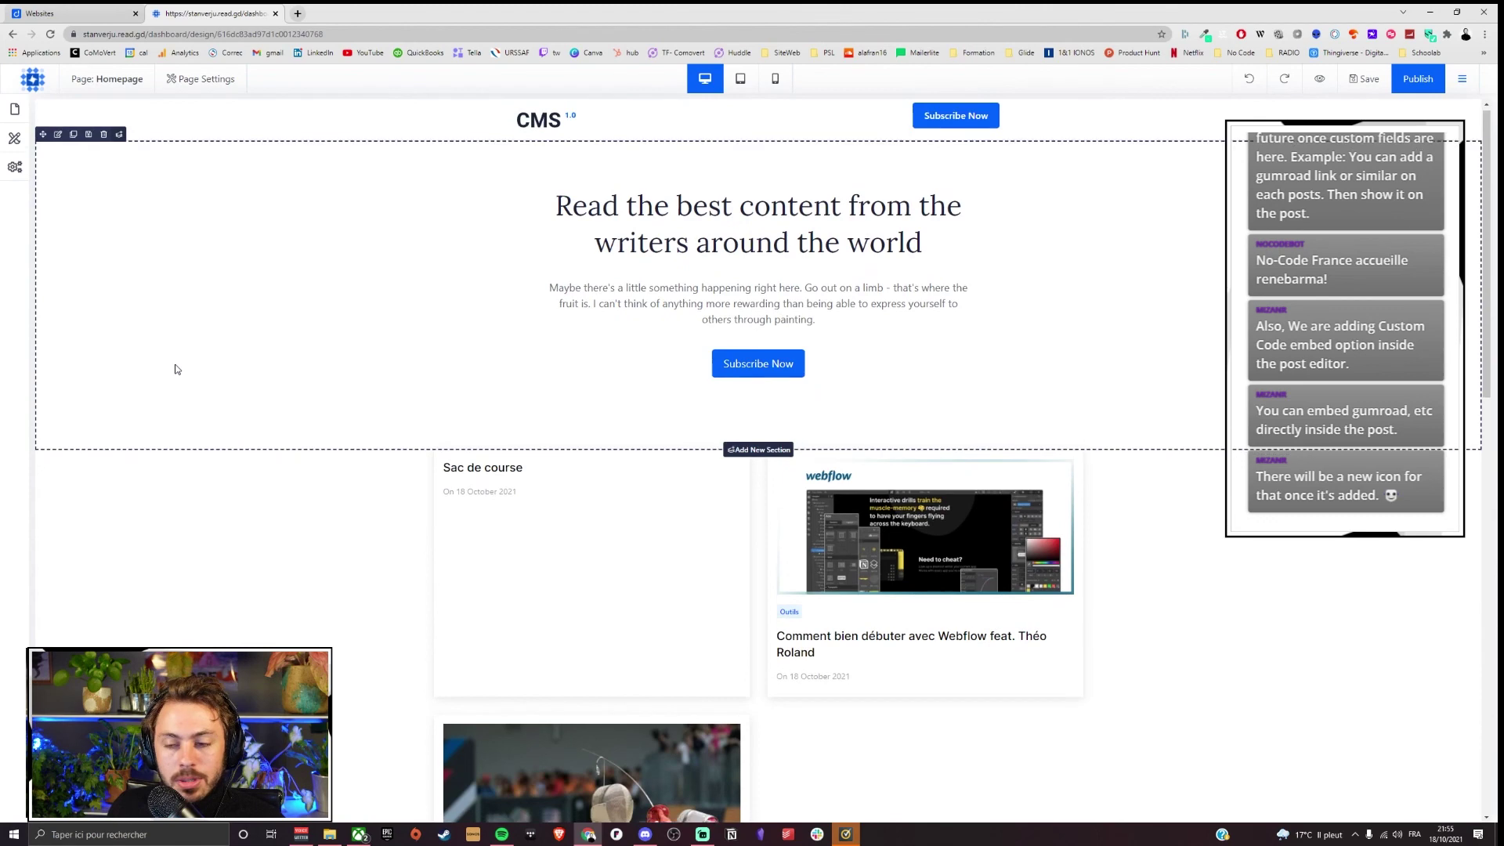
# Step: Review the site-wide settings, covering the meta, integrations with chat and marketing, and advanced options
pyautogui.click(14, 166)
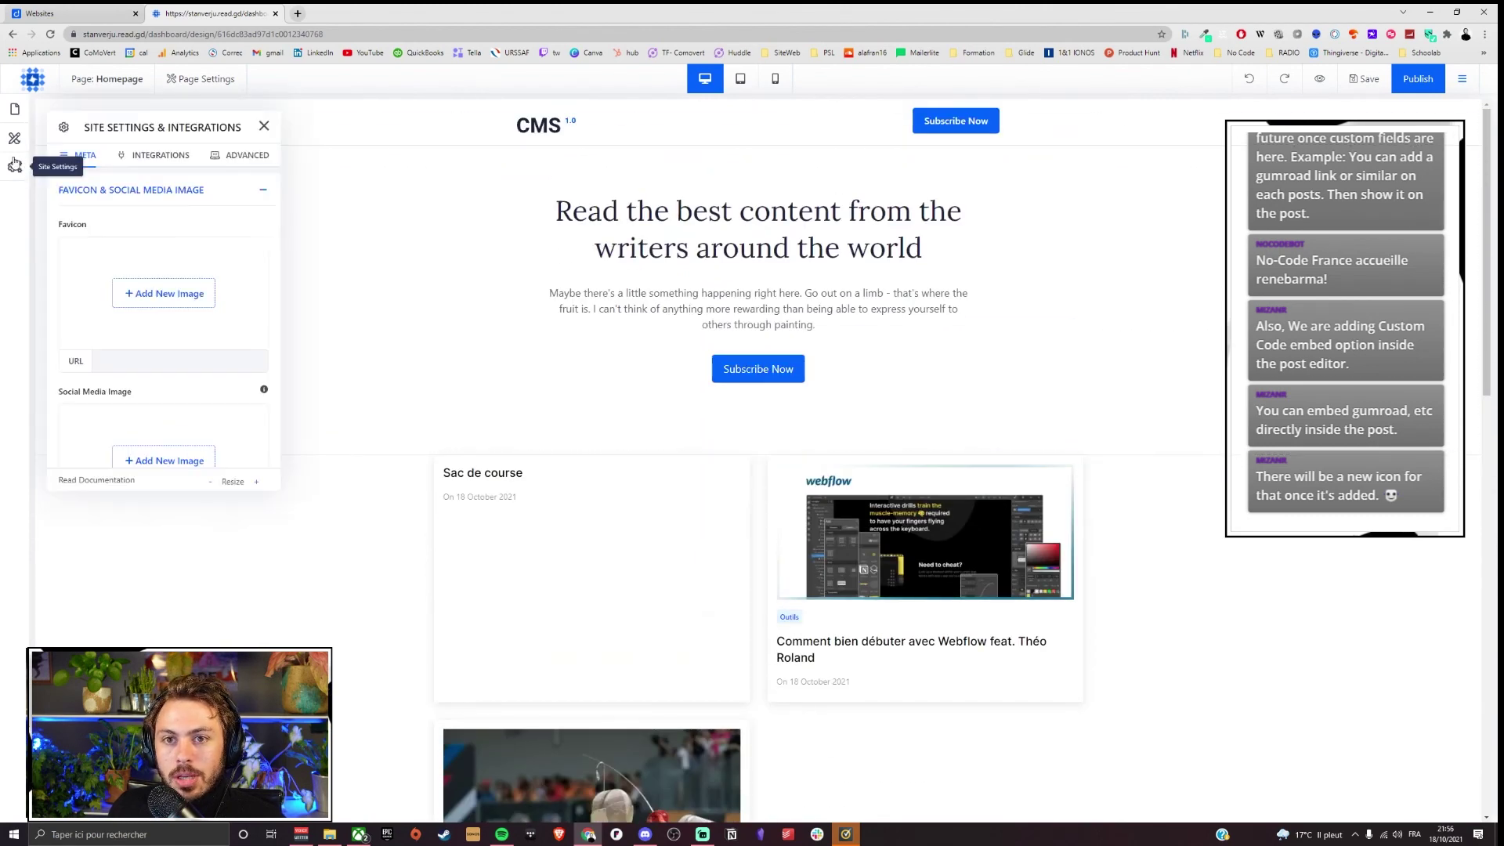
pyautogui.click(164, 156)
pyautogui.click(116, 405)
pyautogui.scroll(-2, 185, 332)
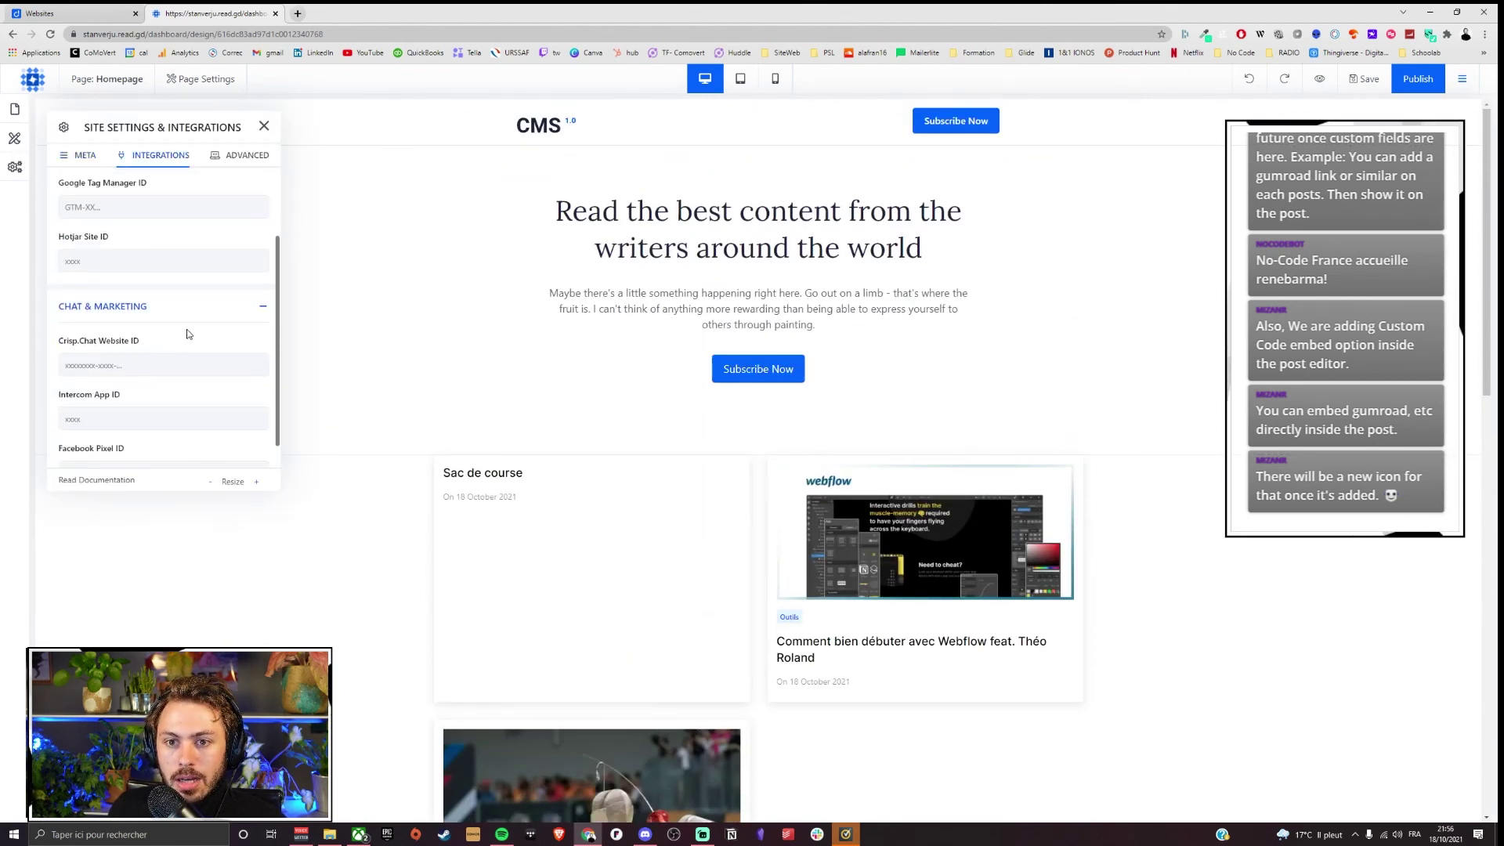
pyautogui.click(242, 156)
pyautogui.click(82, 154)
pyautogui.scroll(3, 119, 217)
# Step: Look through the site's pages and the global styles, including the global colors and advanced options, and close them
pyautogui.click(14, 109)
pyautogui.click(263, 127)
pyautogui.click(205, 110)
pyautogui.click(14, 138)
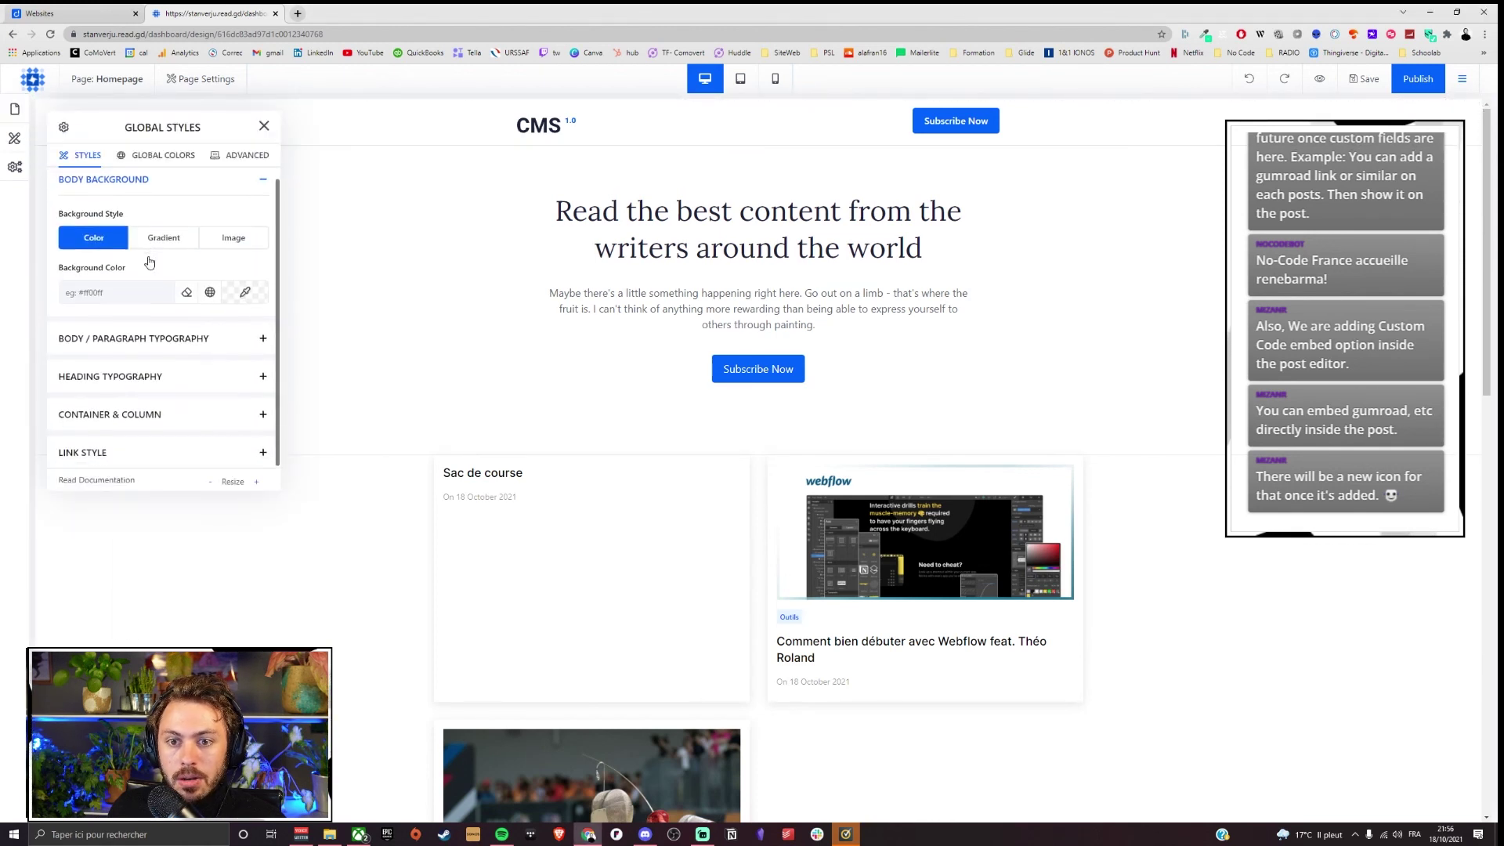
pyautogui.click(161, 155)
pyautogui.click(246, 155)
pyautogui.click(263, 126)
# Step: Inspect the Homepage's own settings, covering the basic, page meta and advanced options, and close them
pyautogui.click(192, 79)
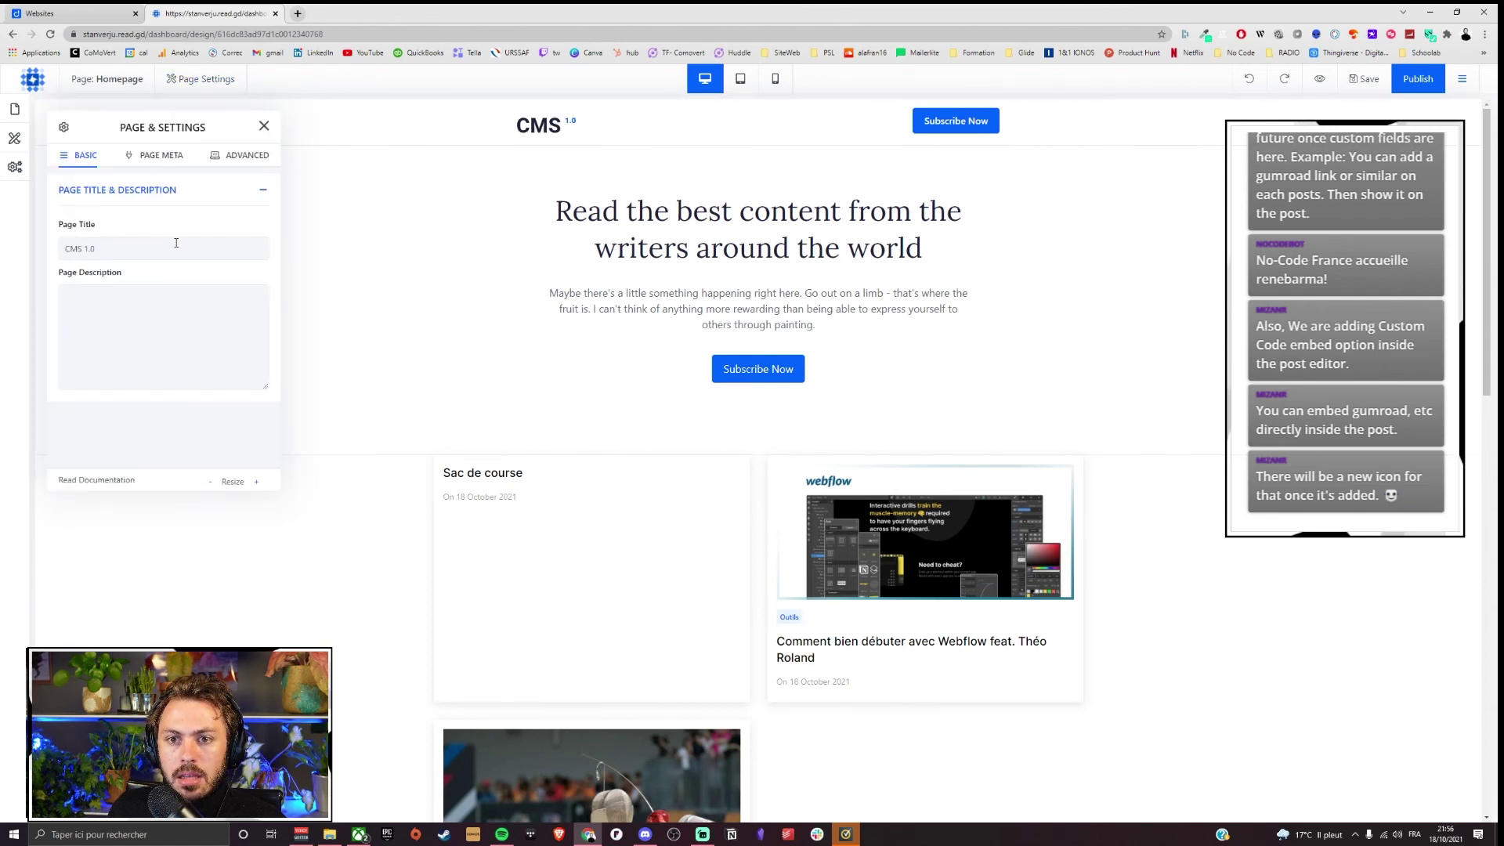
pyautogui.click(162, 159)
pyautogui.click(233, 160)
pyautogui.click(159, 156)
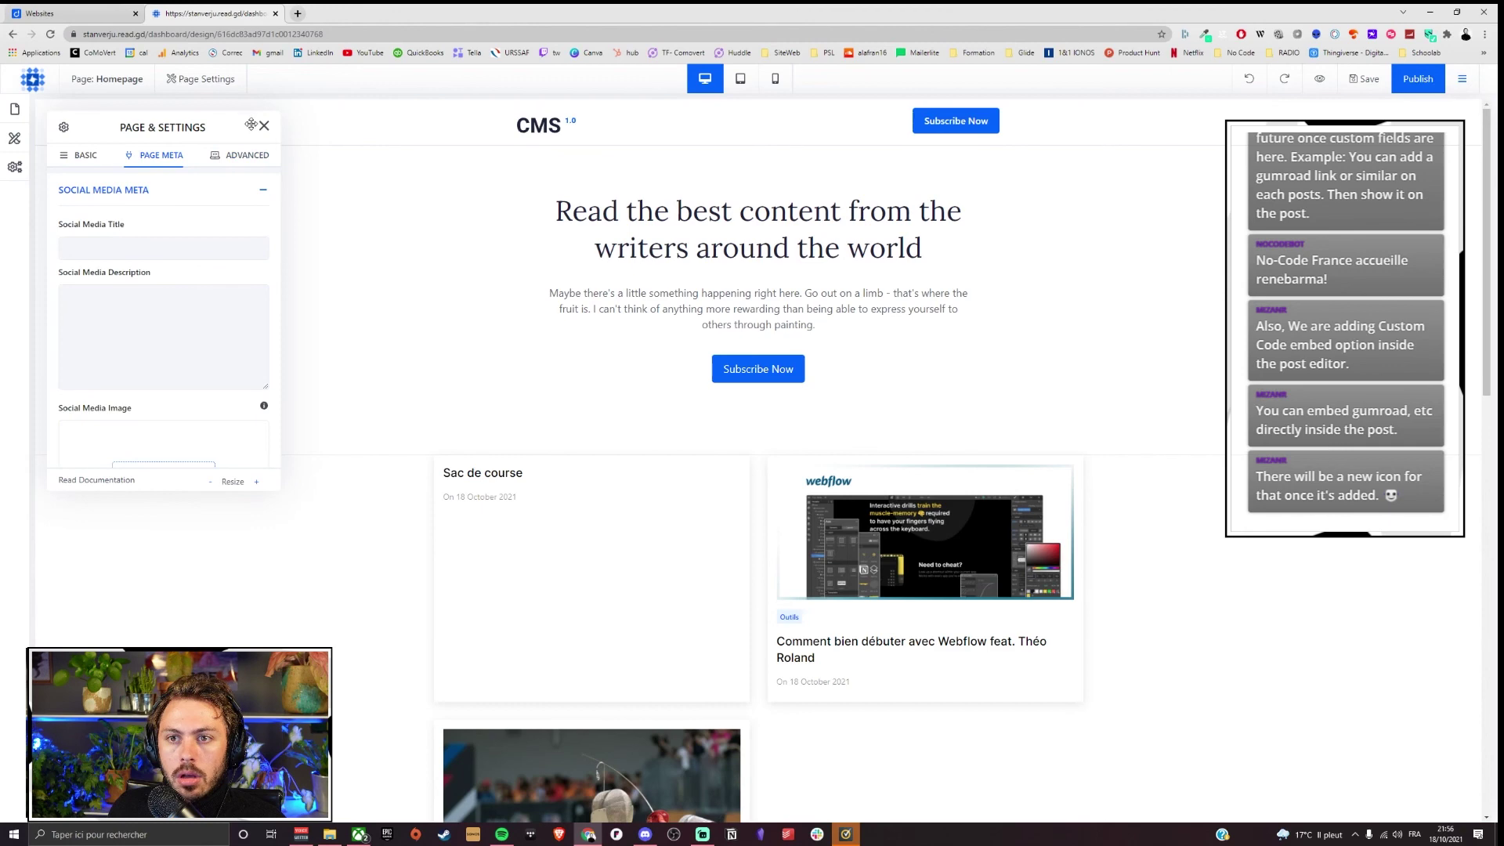
pyautogui.click(264, 126)
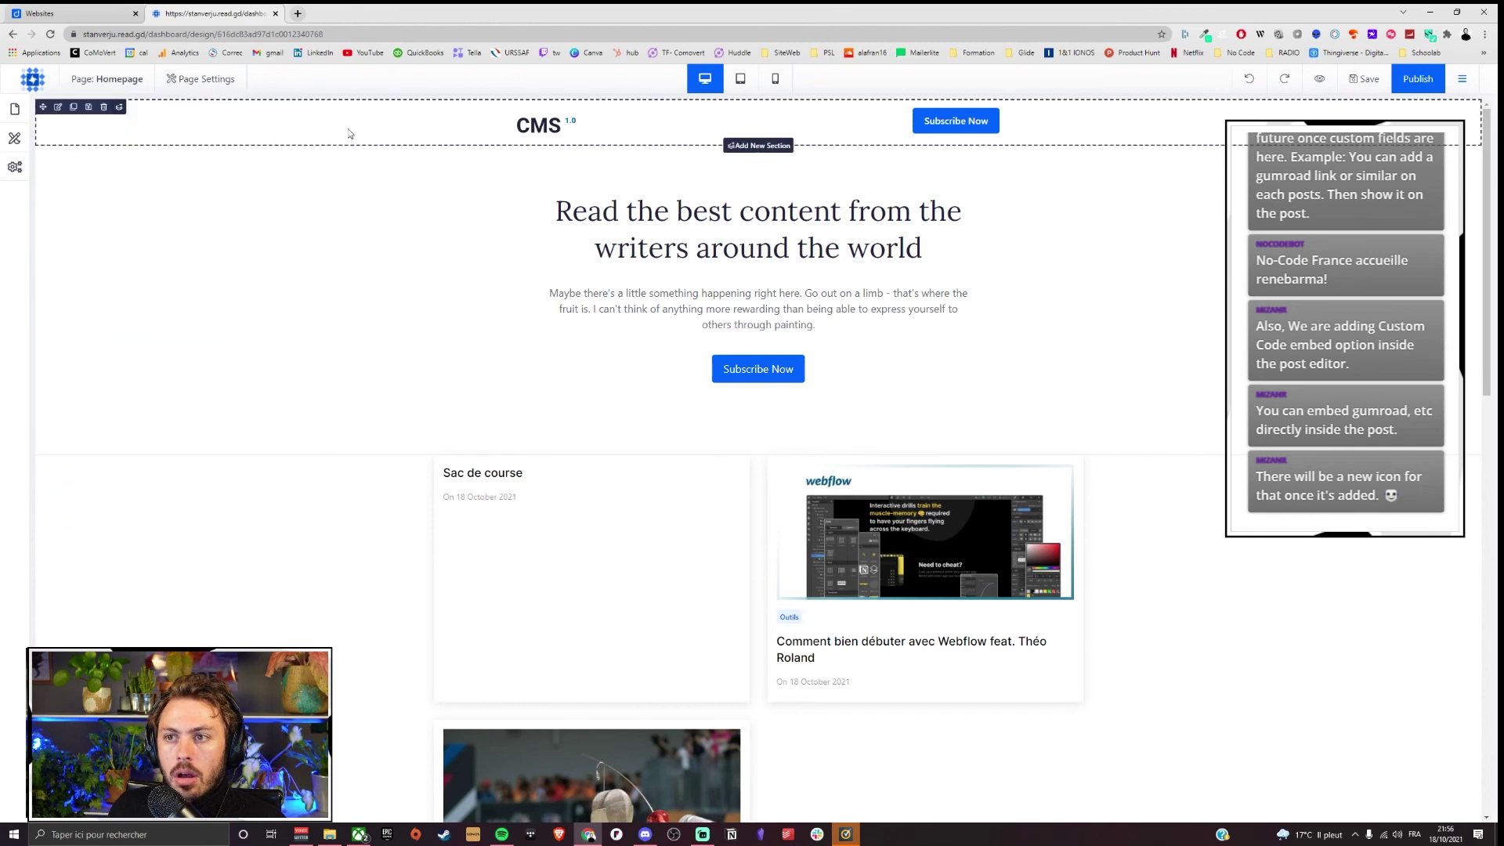
# Step: Preview the Homepage at tablet and mobile sizes, return to the desktop view and save the page
pyautogui.click(737, 79)
pyautogui.click(774, 79)
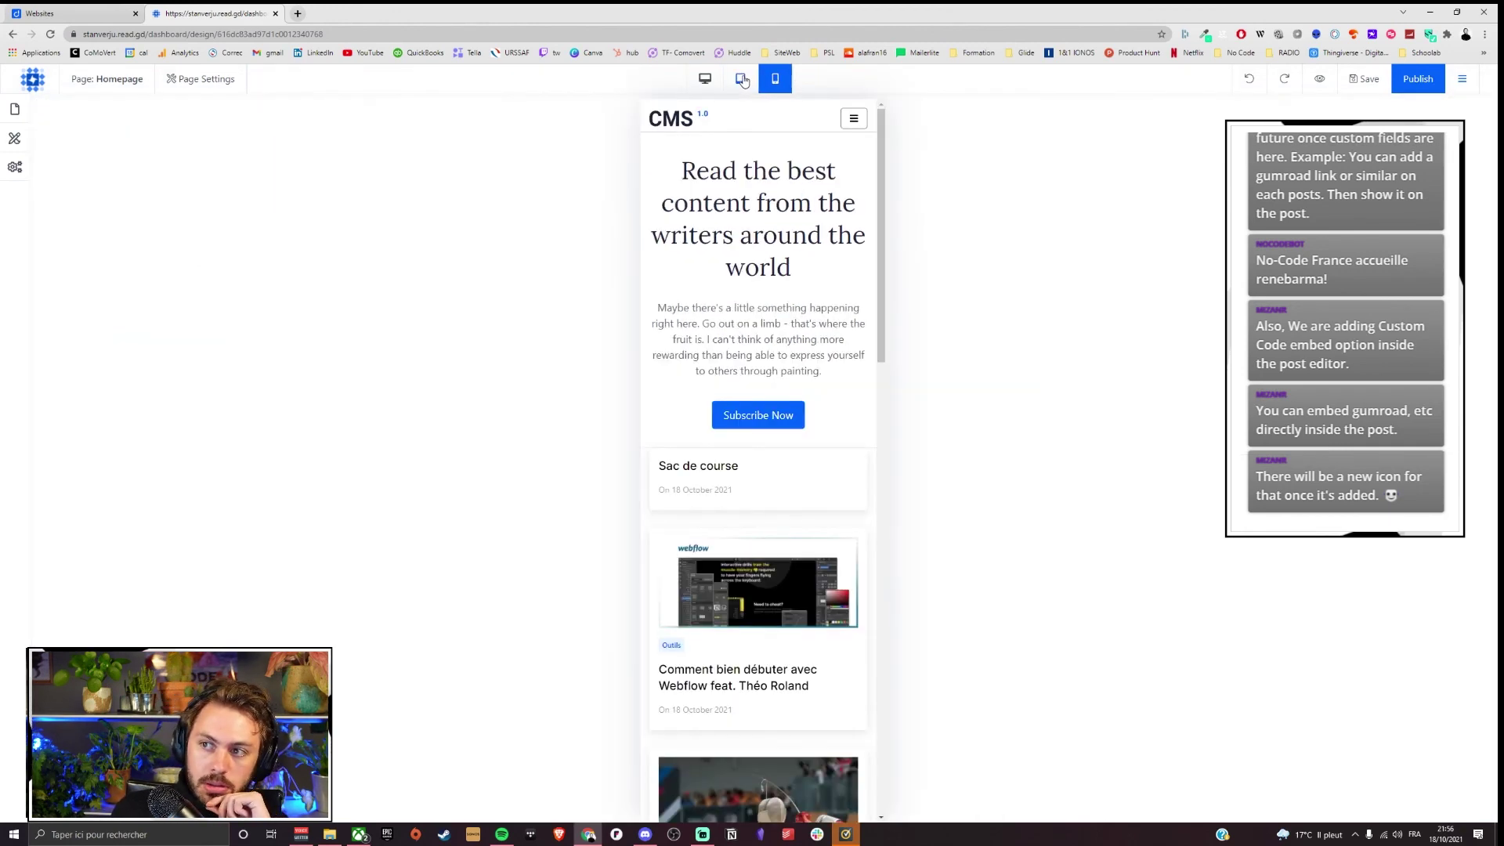
pyautogui.click(704, 80)
pyautogui.click(1367, 79)
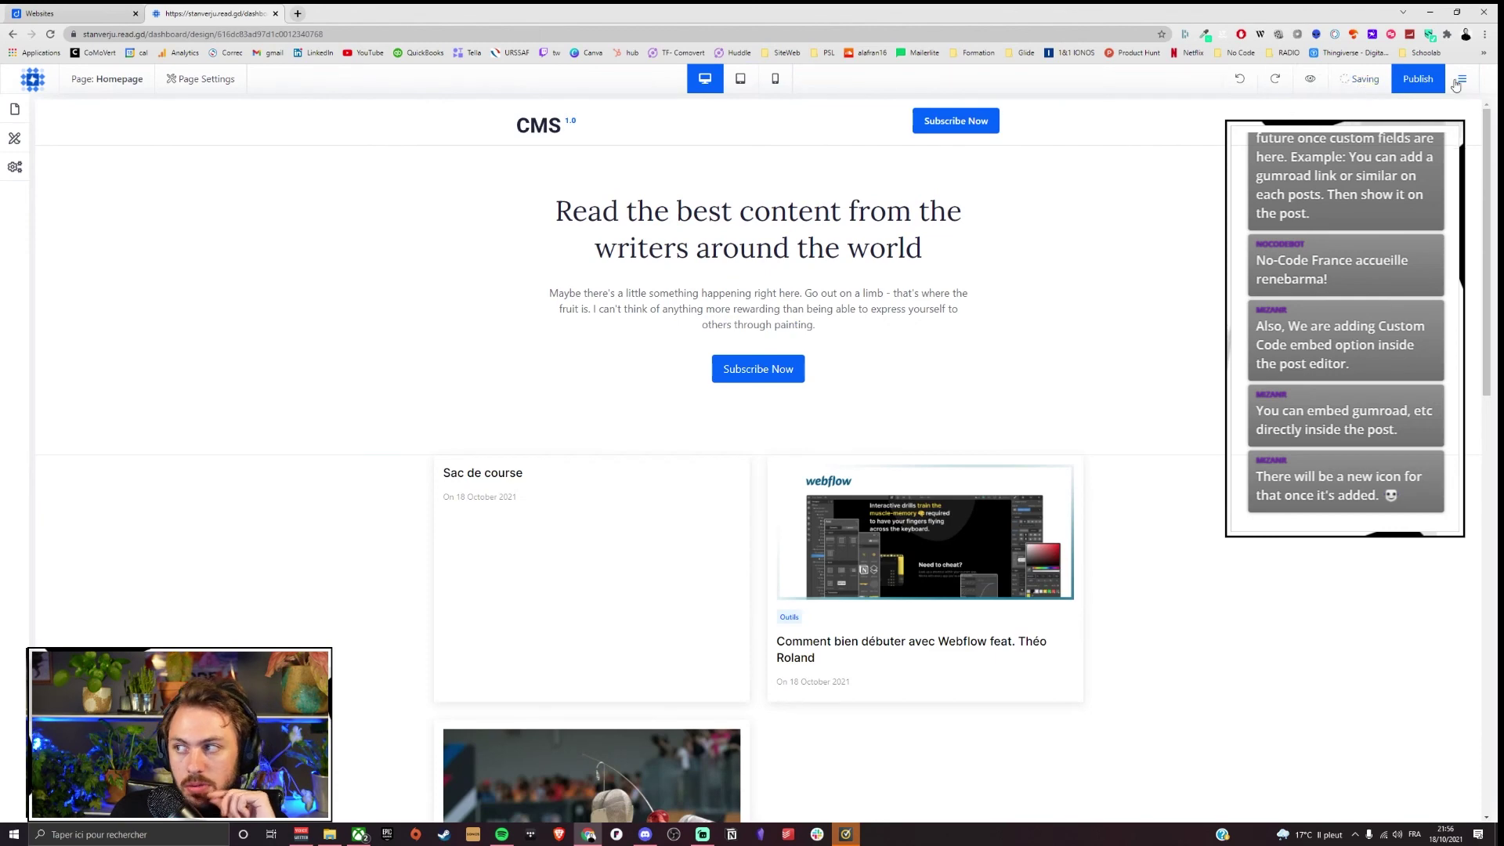
# Step: Check the editor's additional export and documentation options and review the Homepage sections down to the footer
pyautogui.click(1463, 82)
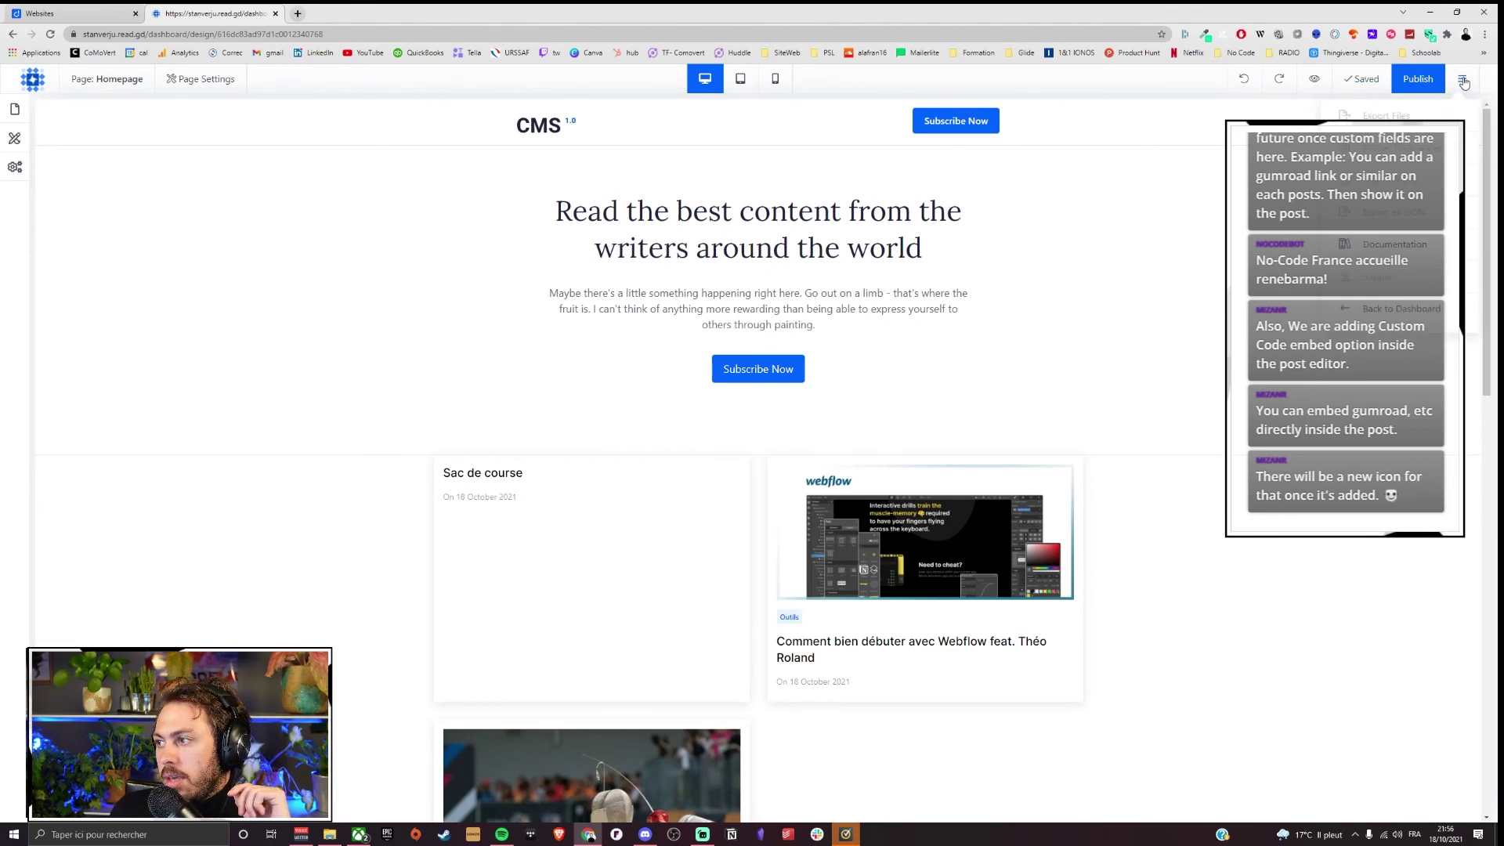
pyautogui.scroll(-4, 1250, 251)
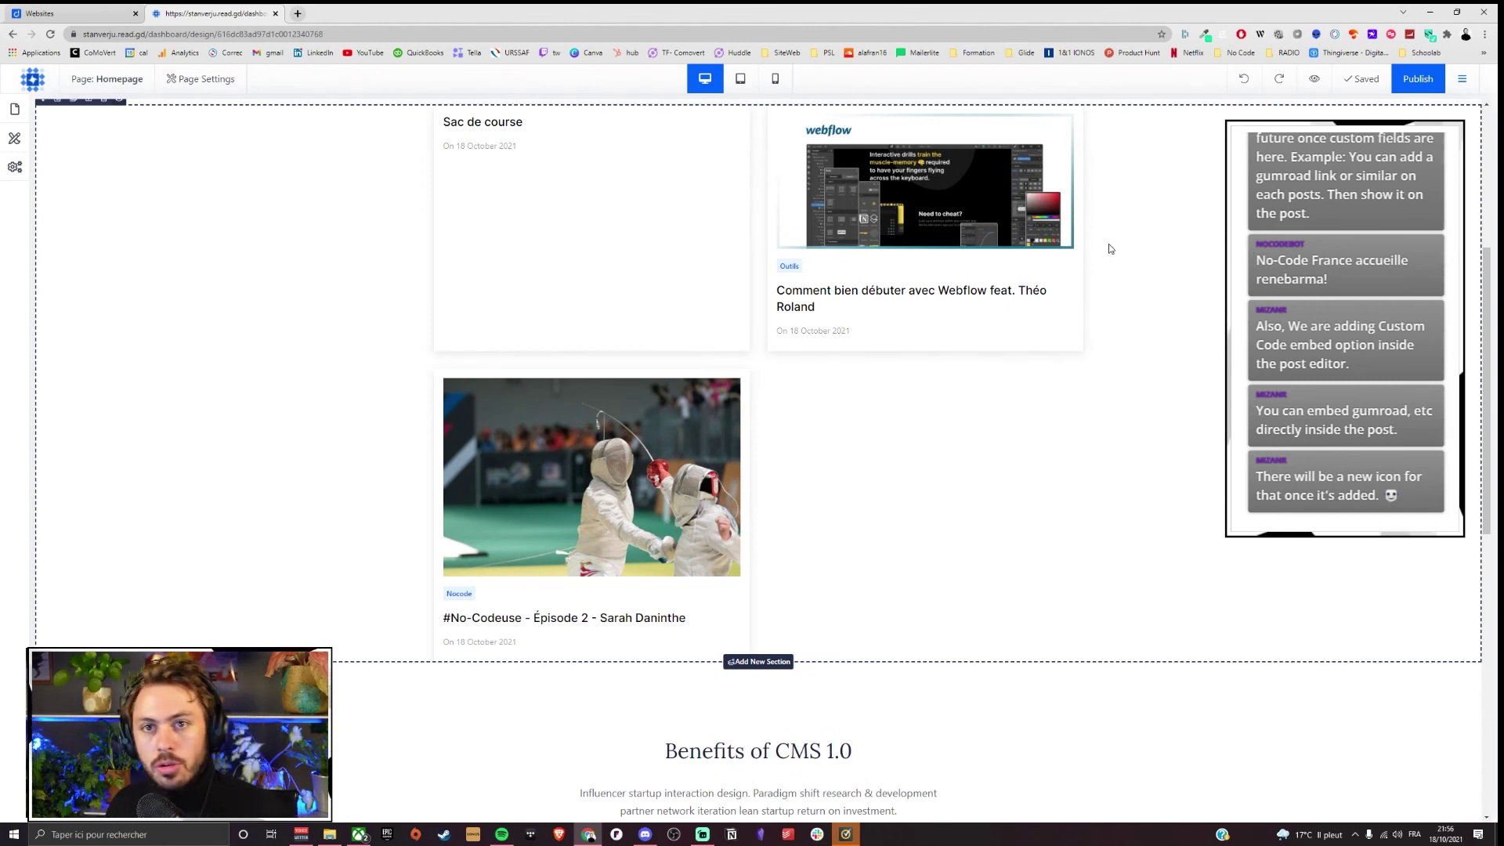
pyautogui.scroll(4, 1010, 248)
pyautogui.scroll(-10, 936, 246)
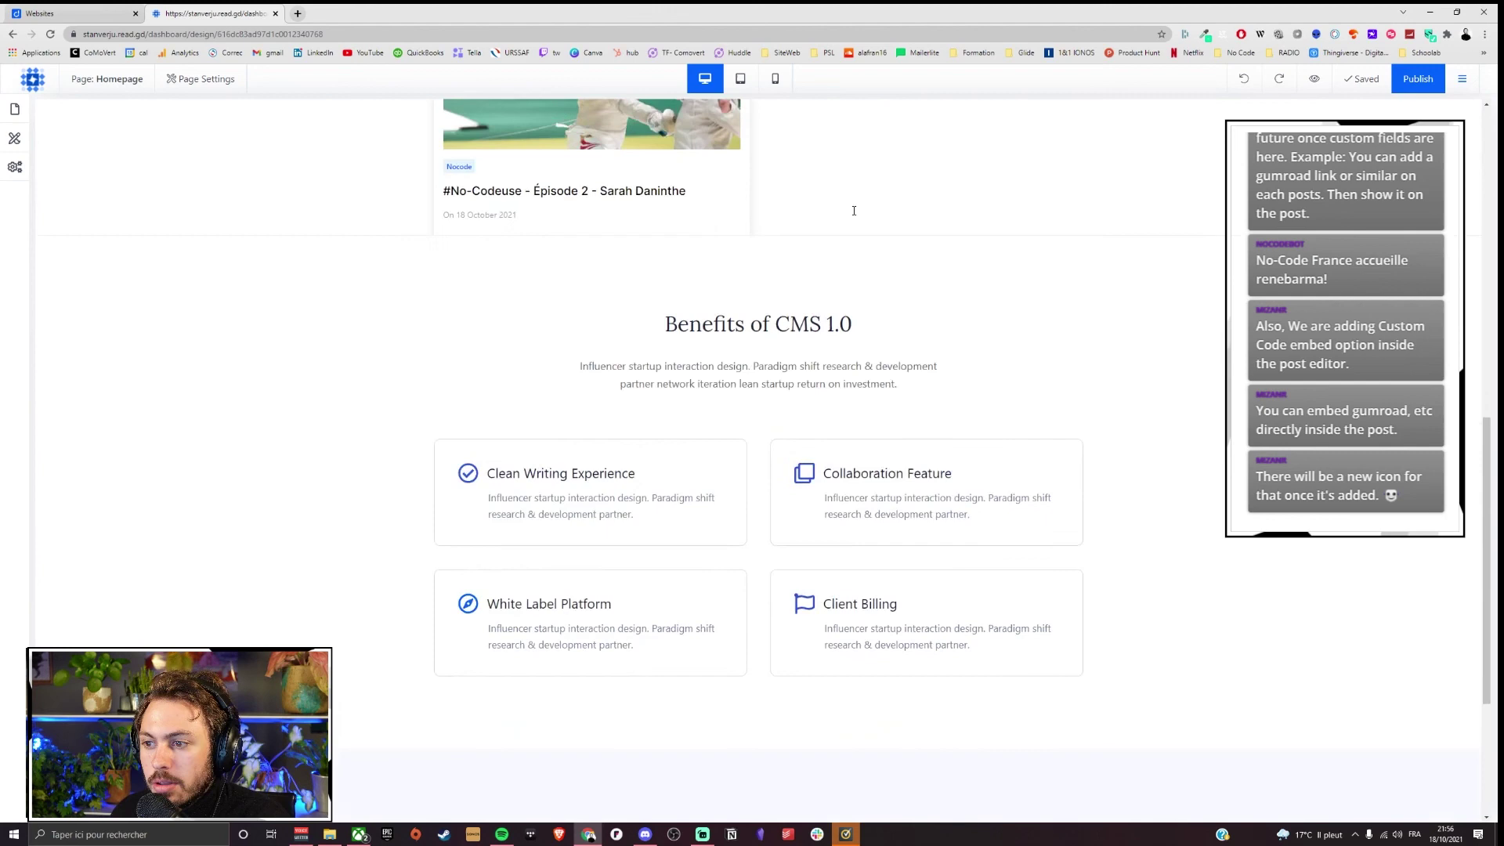
pyautogui.scroll(-1, 854, 210)
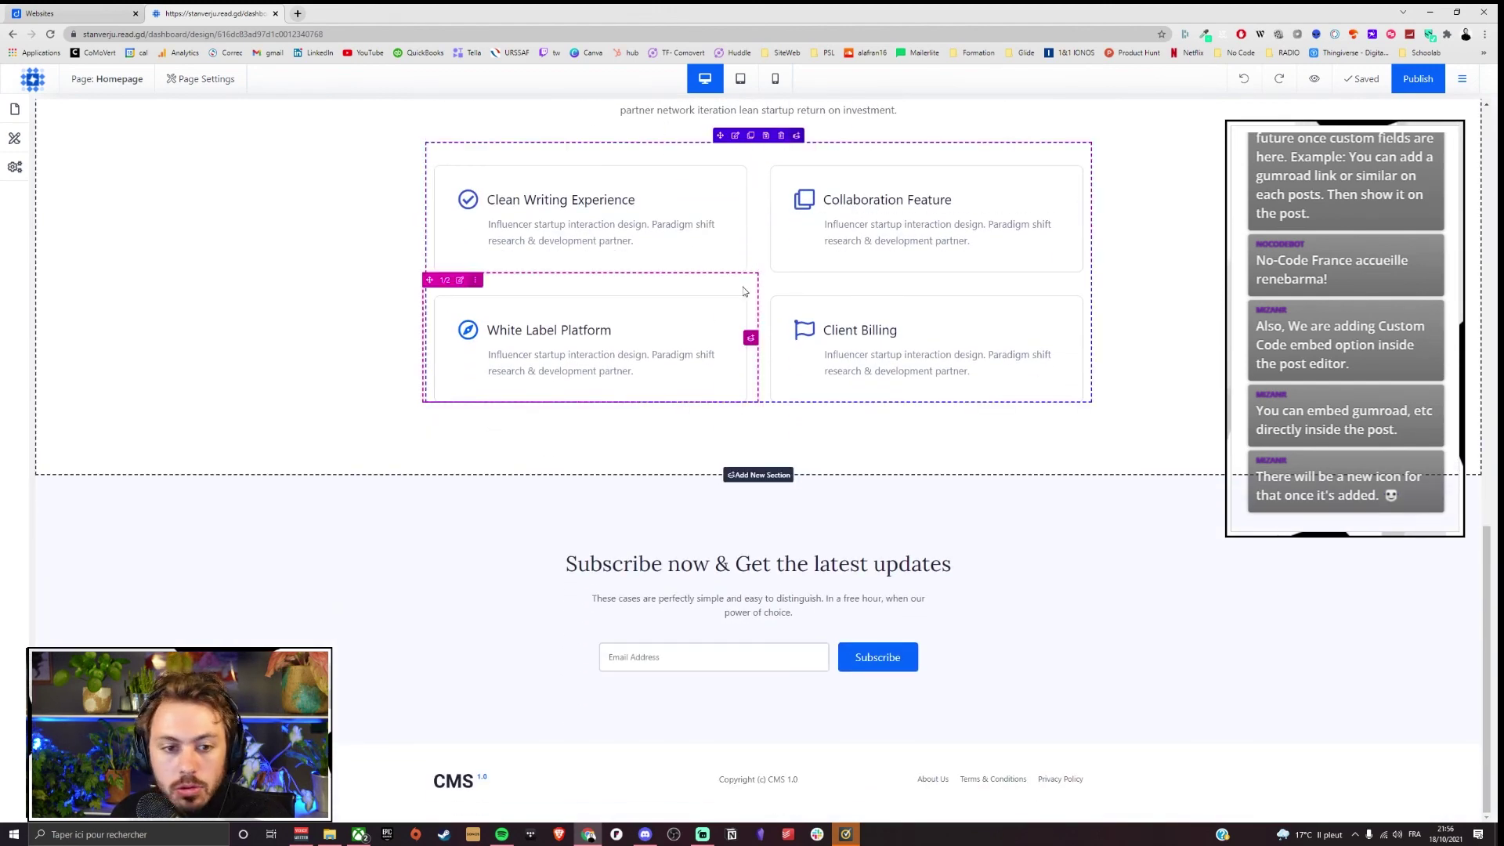
pyautogui.scroll(10, 746, 290)
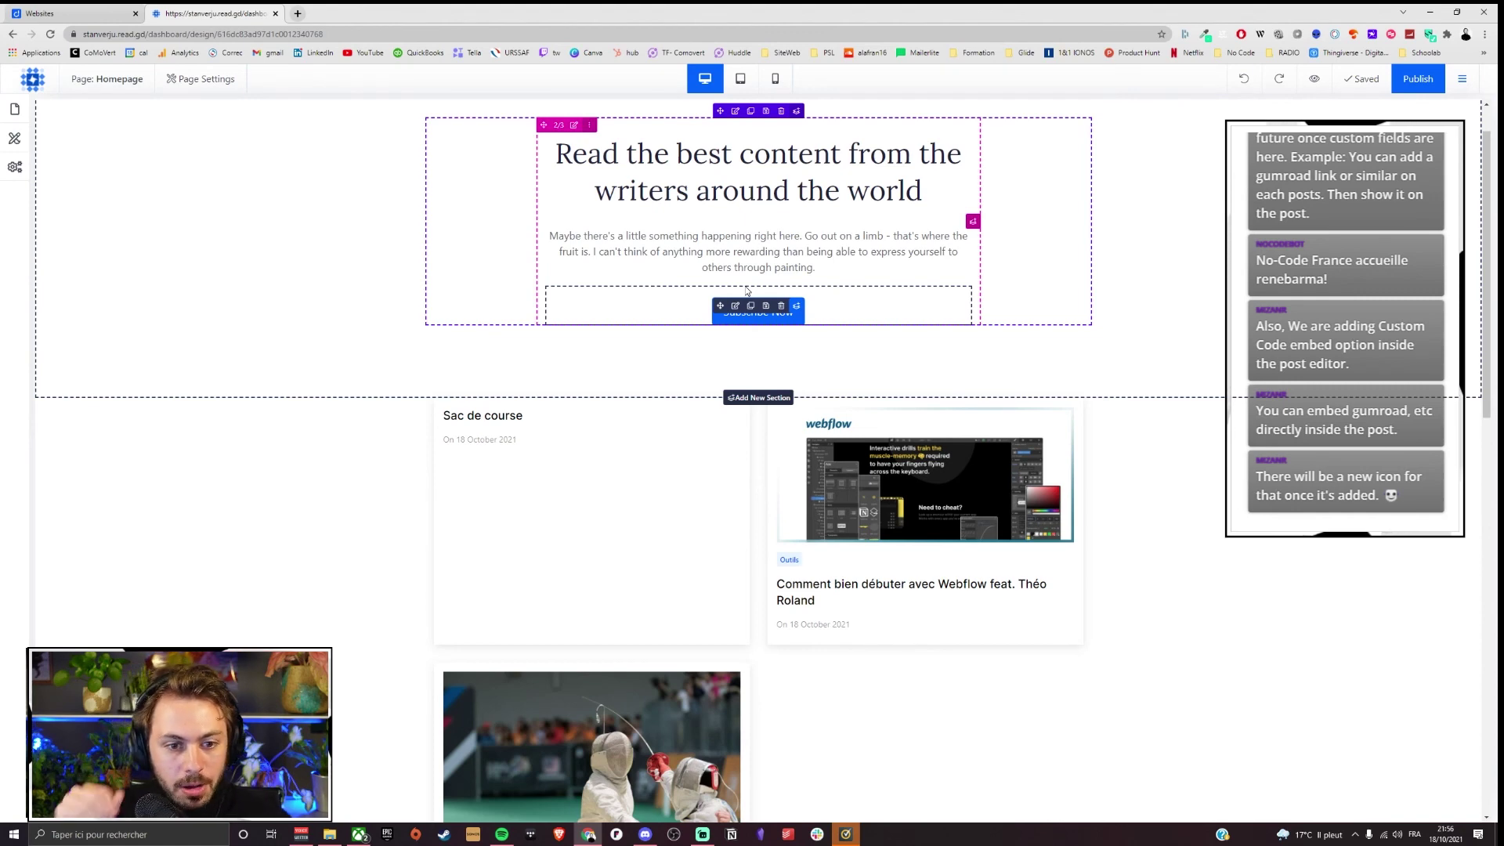
pyautogui.click(298, 12)
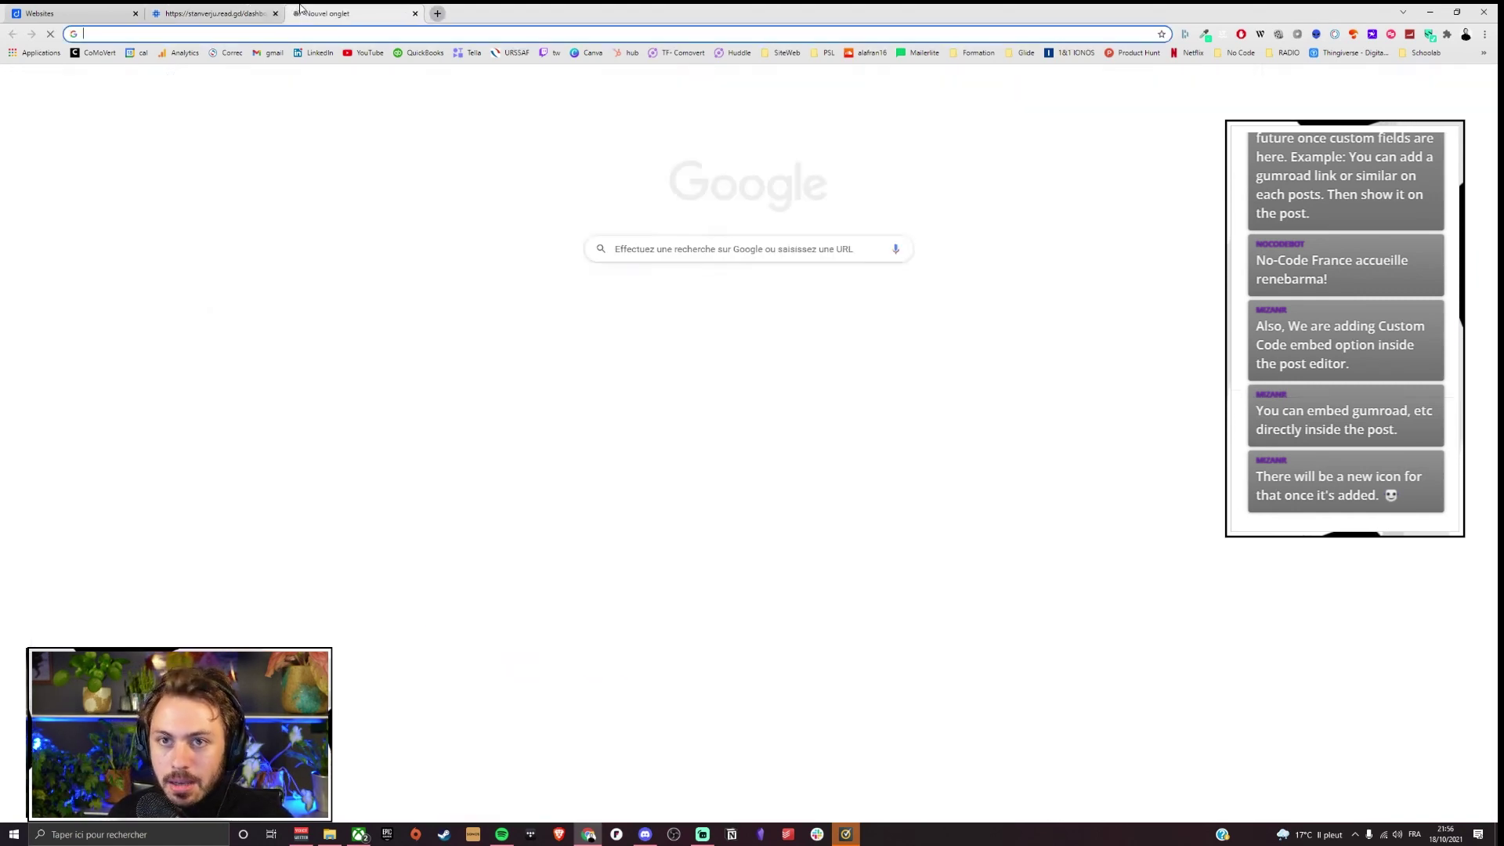
pyautogui.write('t')
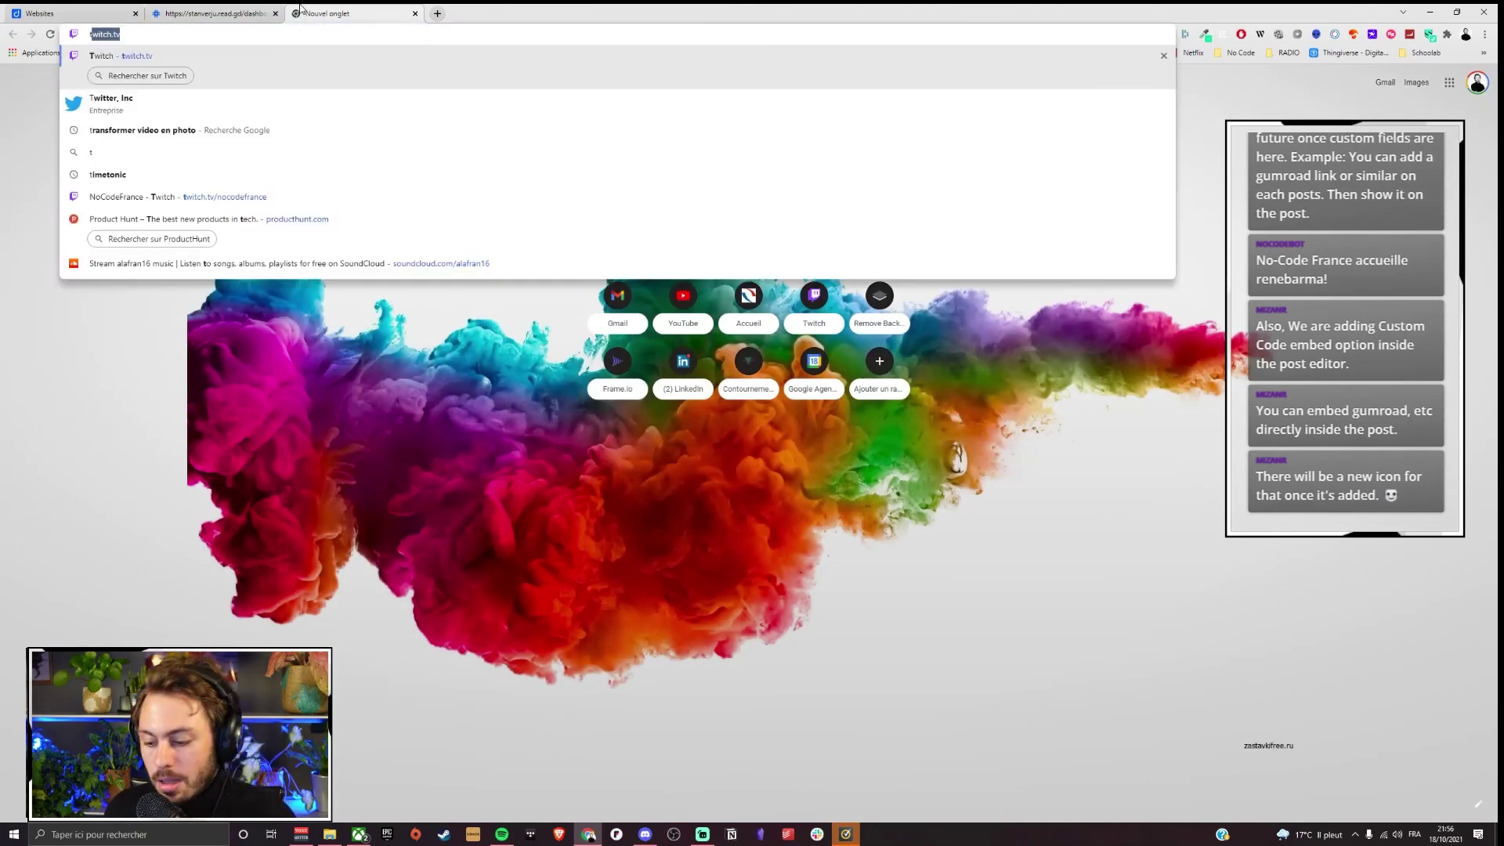
pyautogui.hotkey('ctrl', 'w')
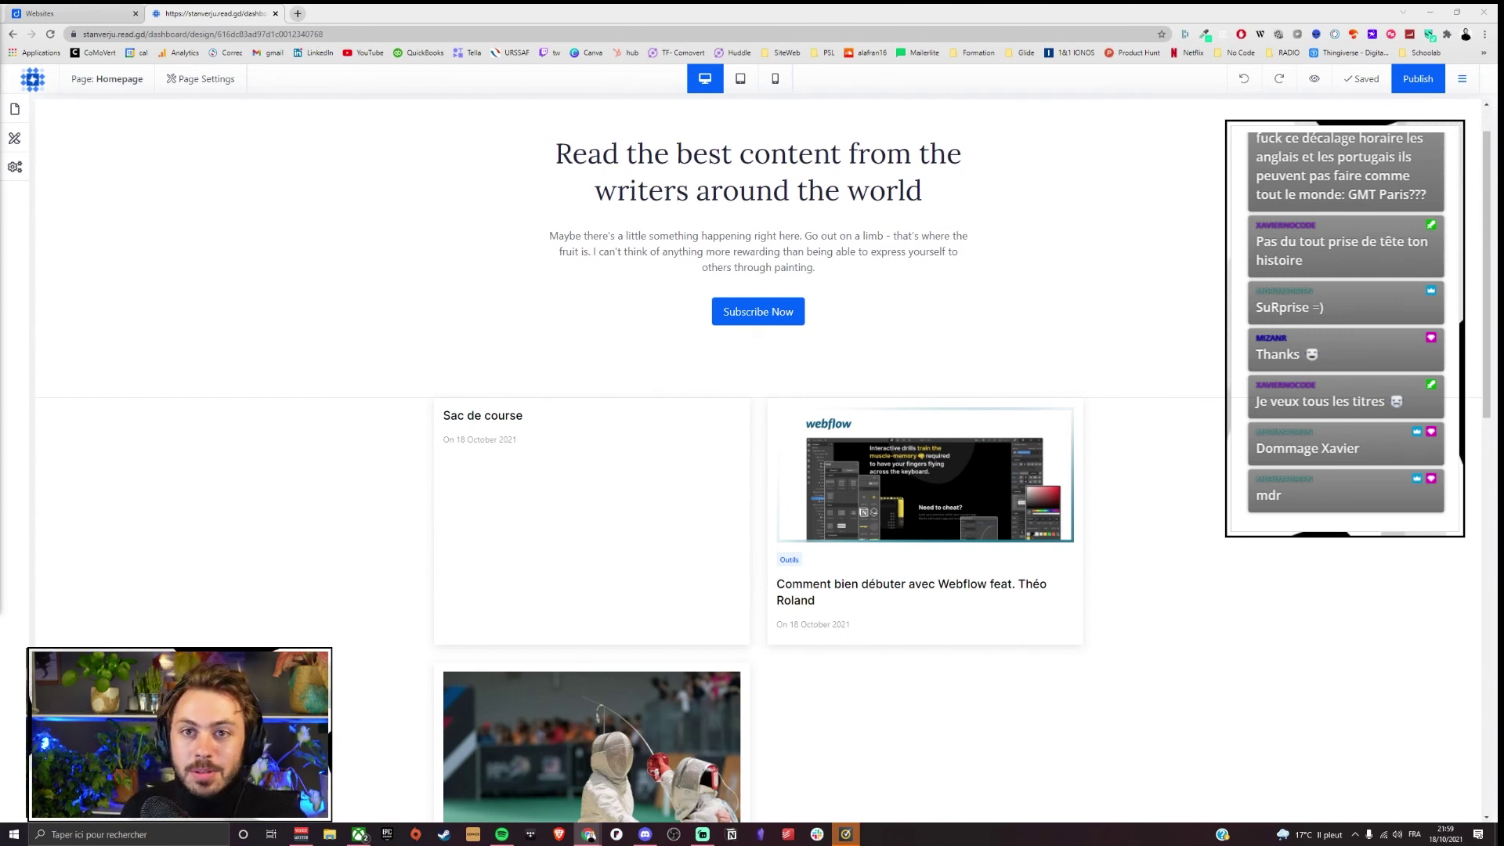
# Step: Leave the page editor and return to the Twitch test site's dashboard
pyautogui.click(33, 80)
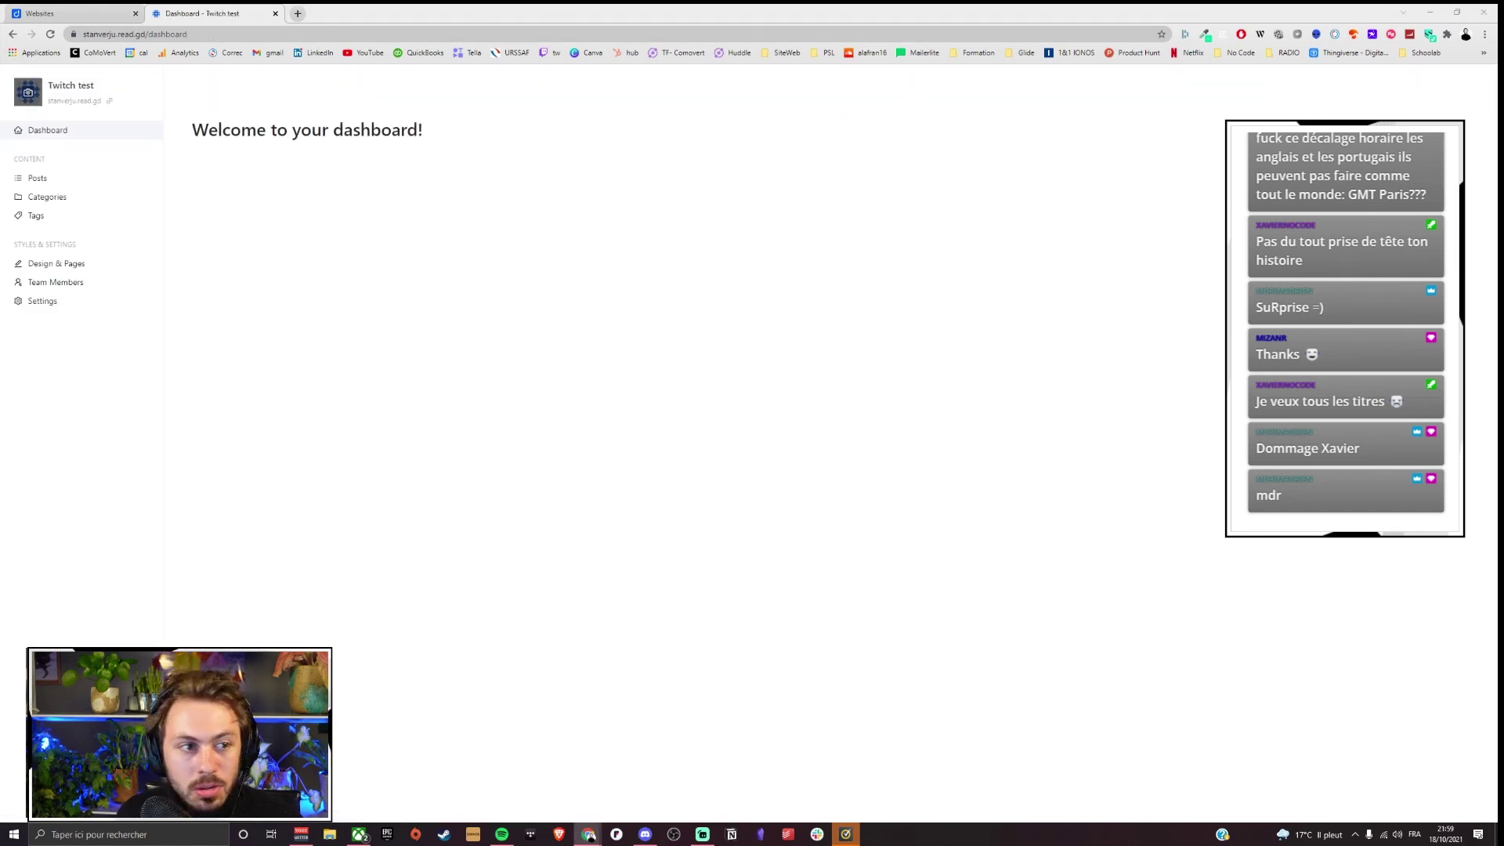